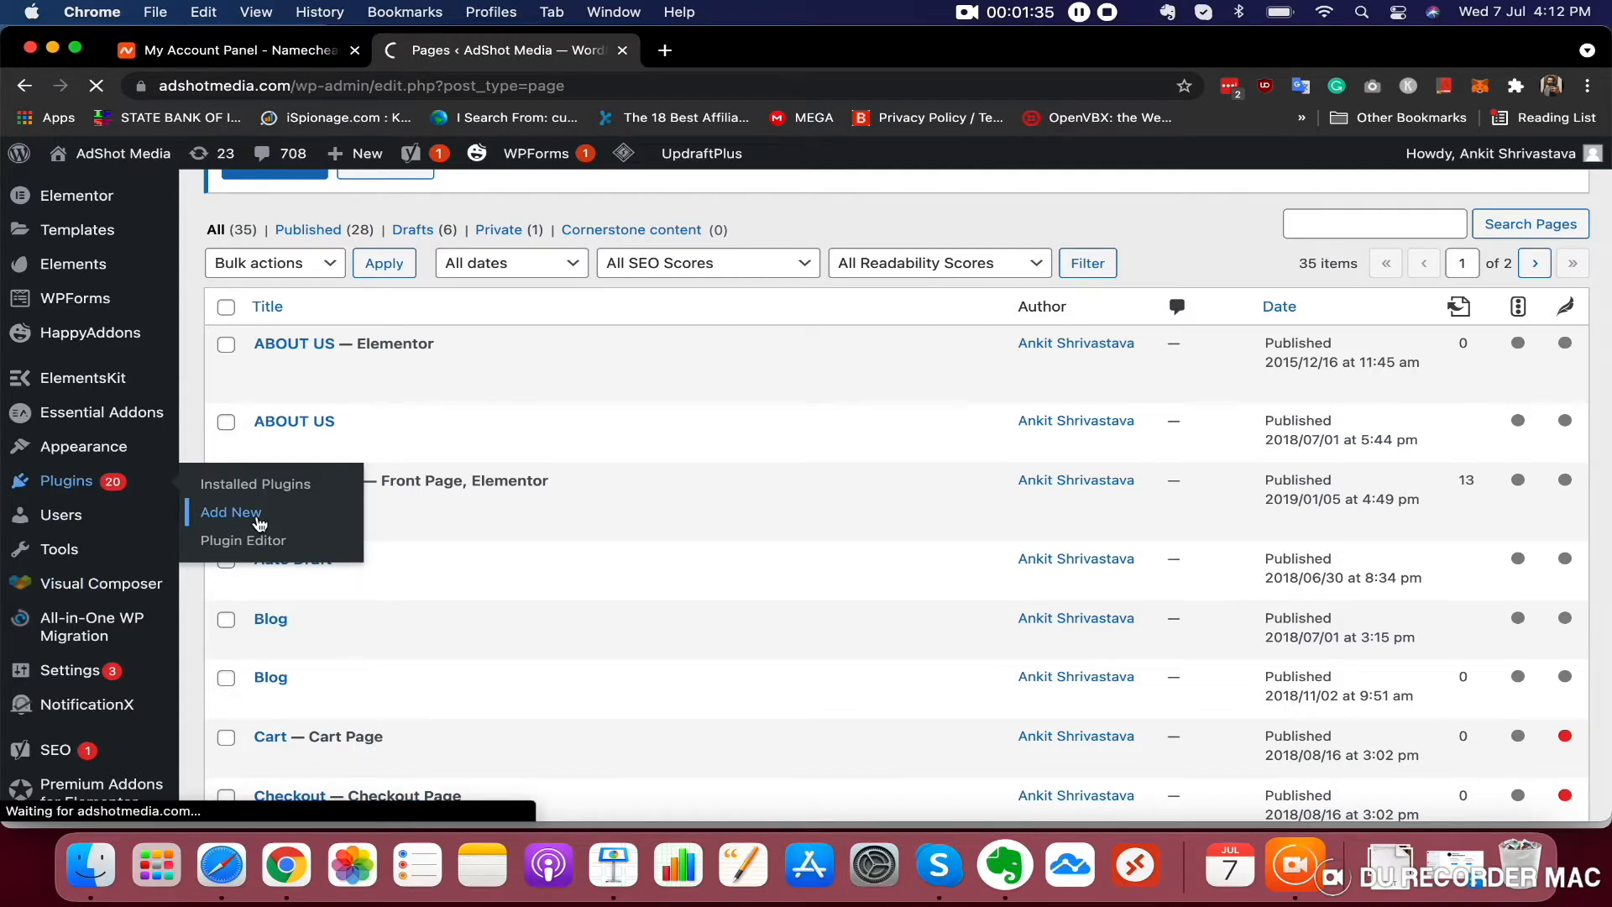
Search the plugin directory for elementor
scroll(675, 636, "down", 5)
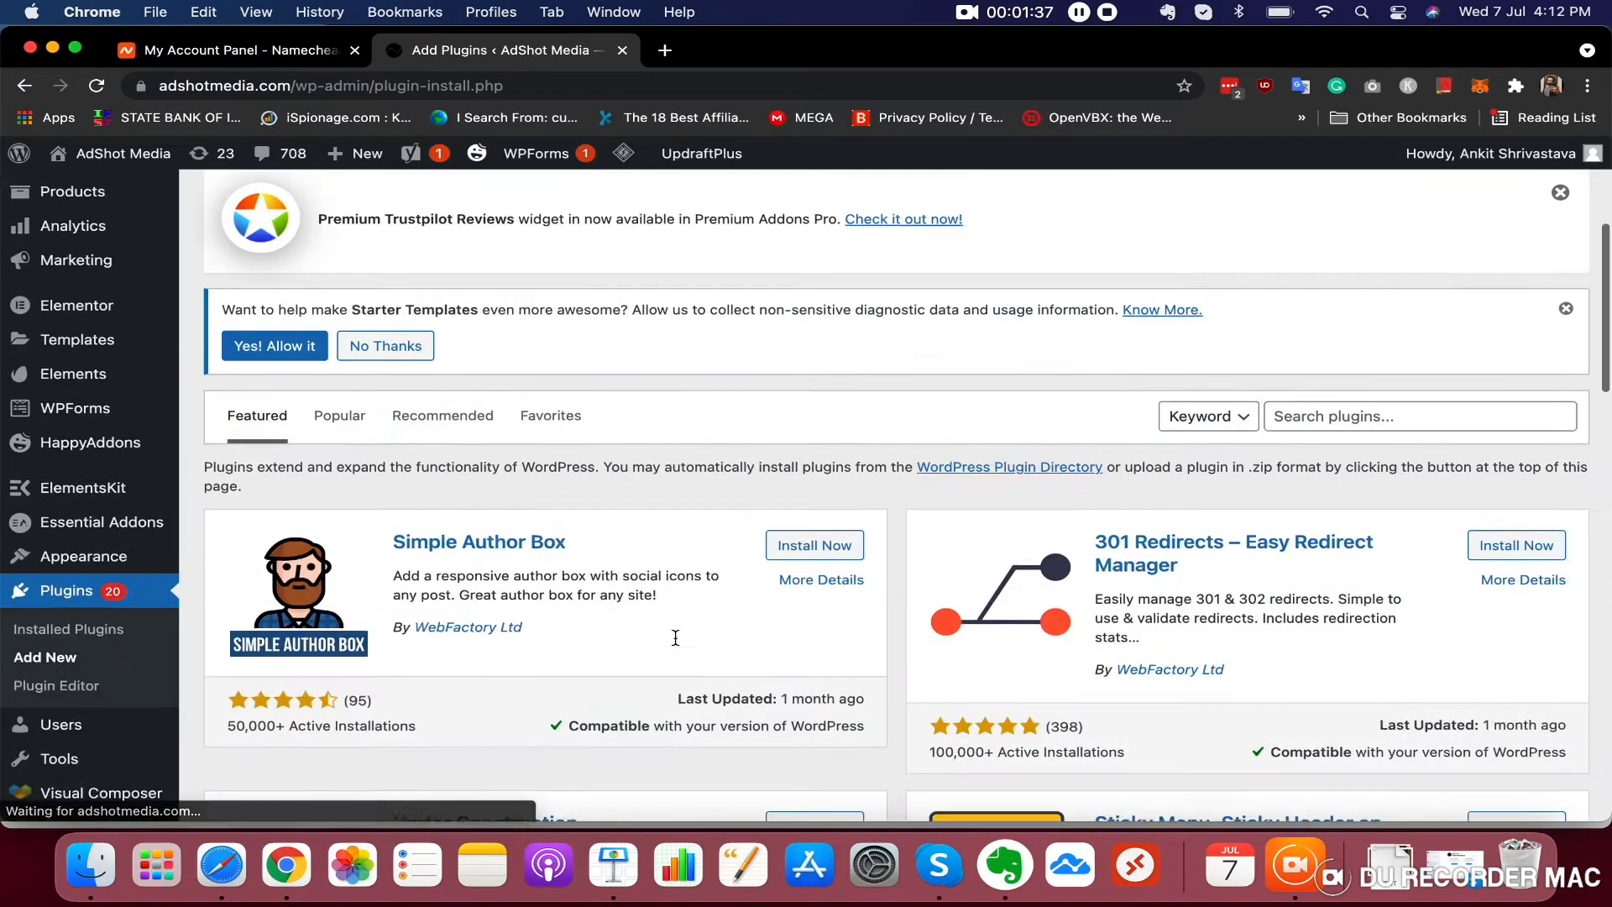
scroll(675, 645, "up", 1)
left_click(1291, 578)
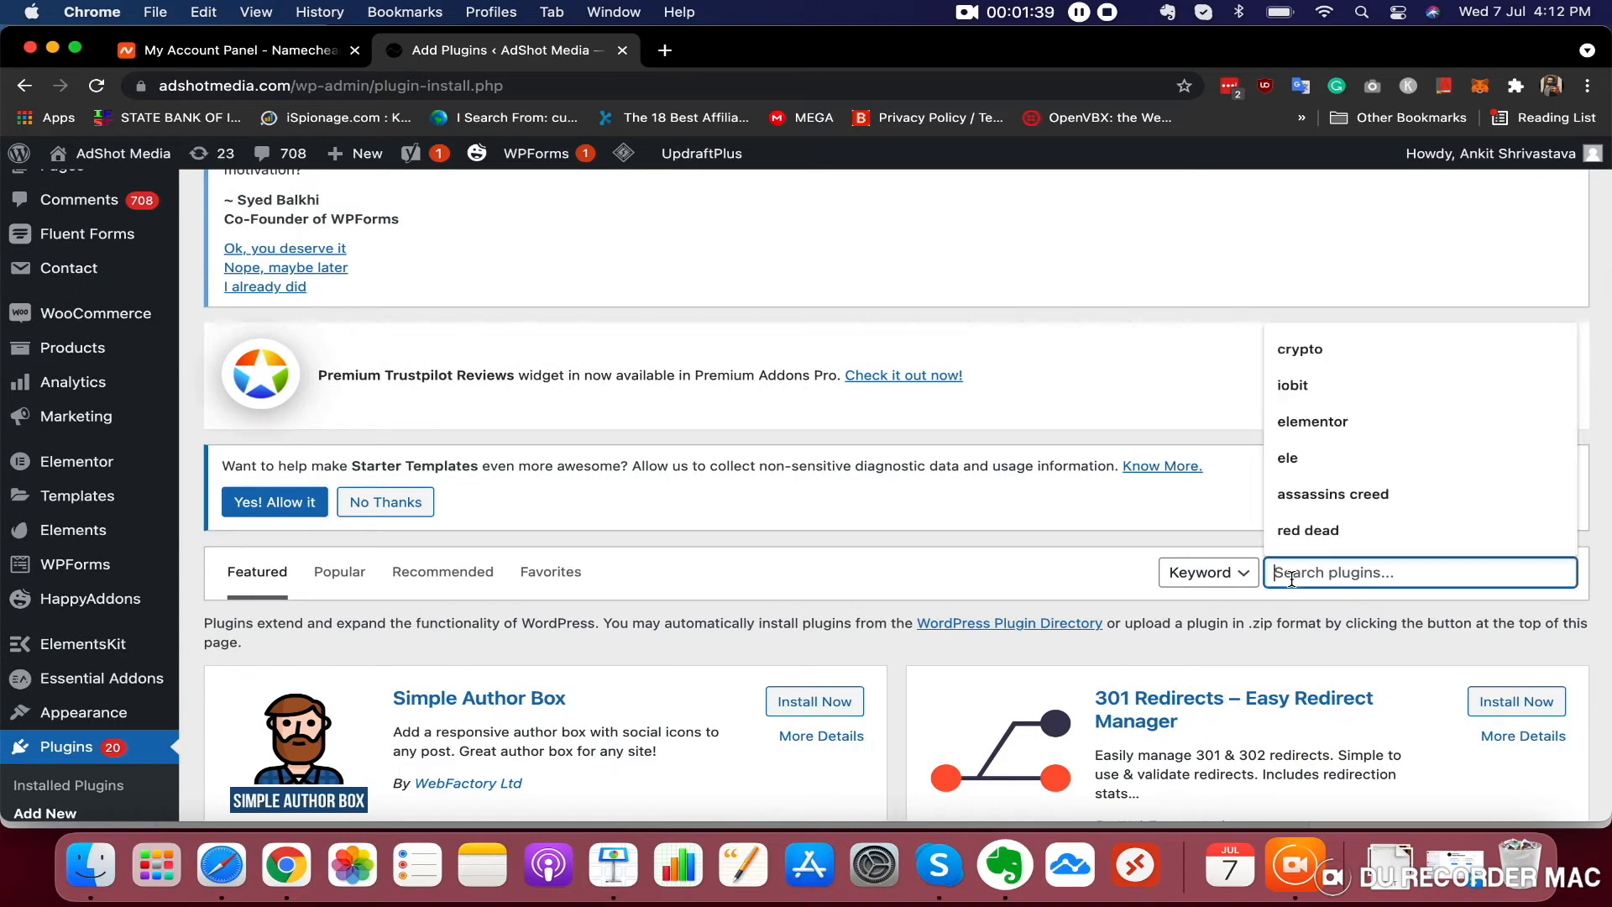
type("ELE")
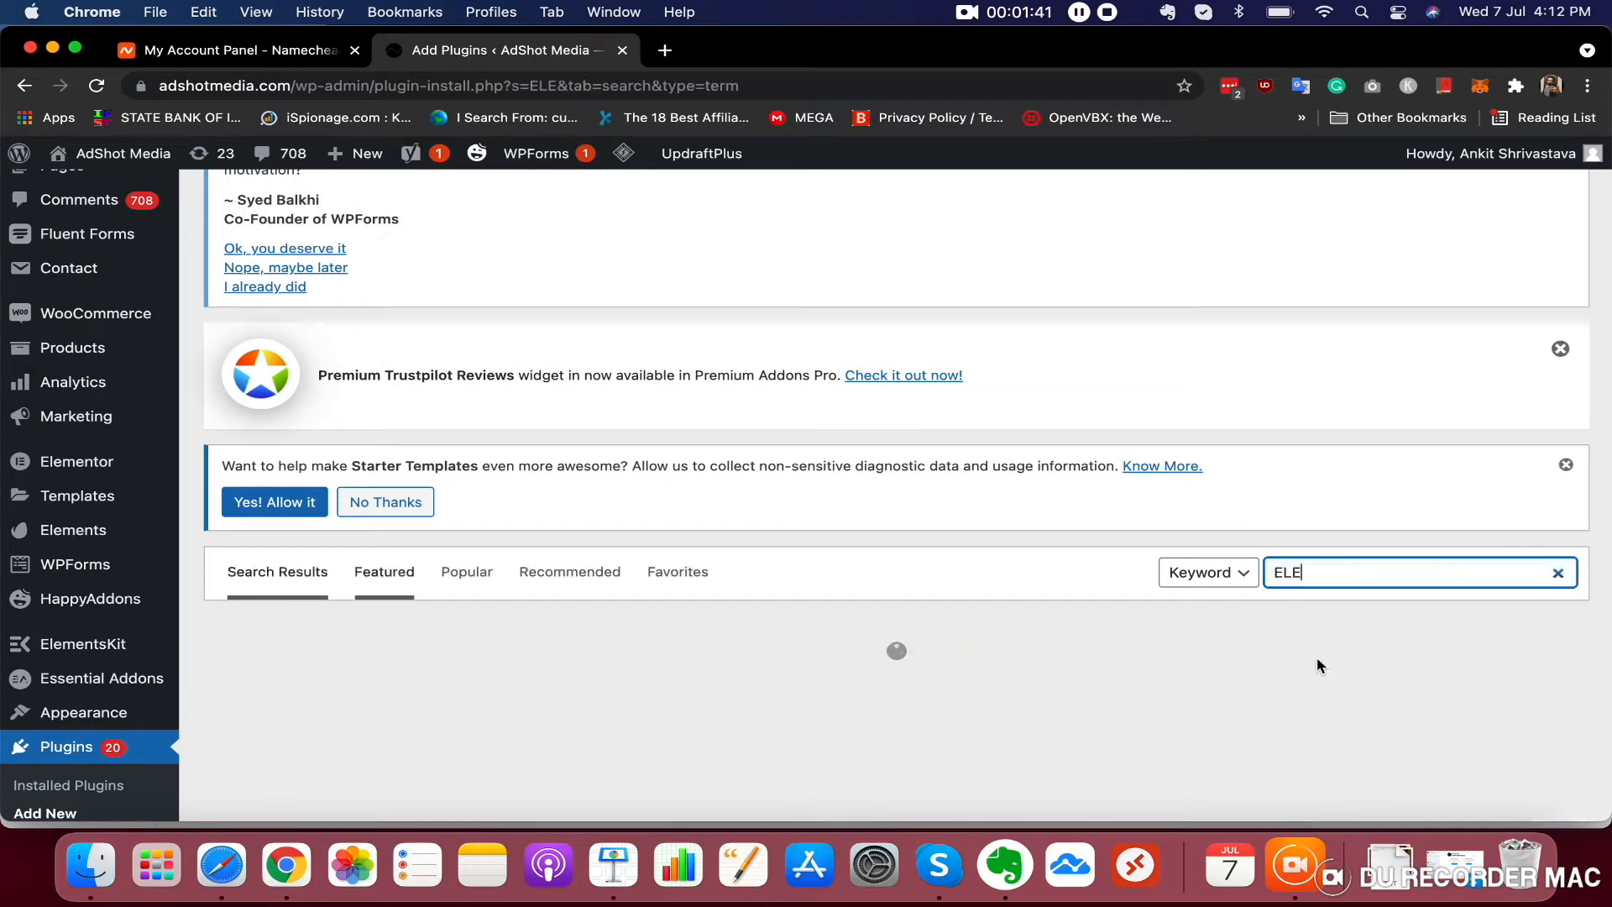
left_click(1323, 582)
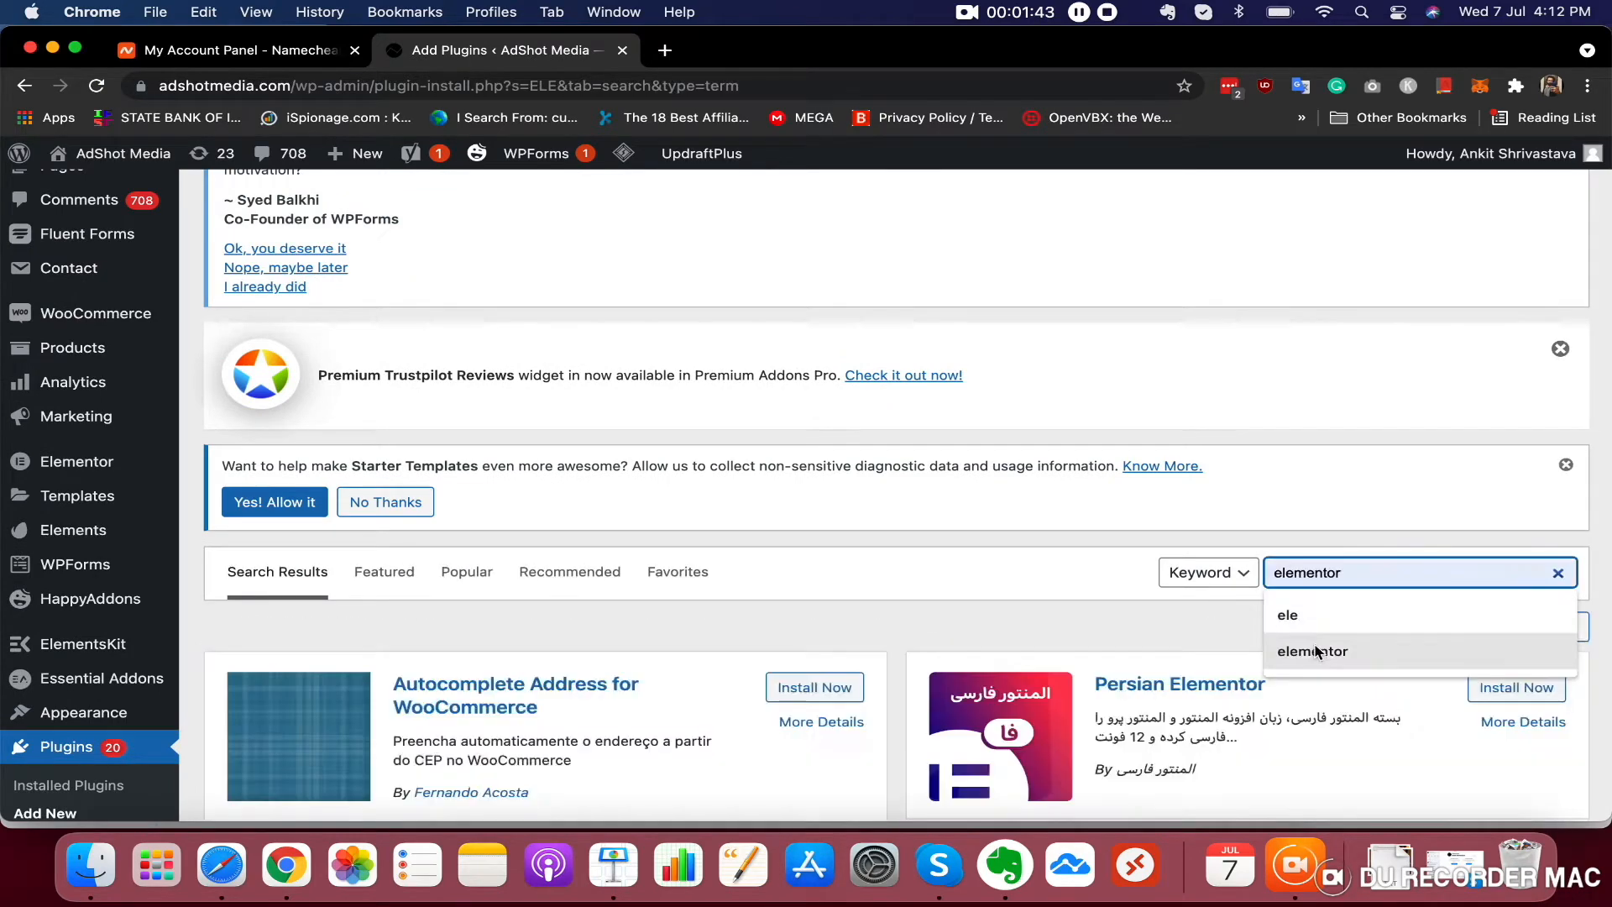
left_click(1313, 648)
Scroll through the Elementor plugin search results to review them
scroll(1147, 594, "down", 4)
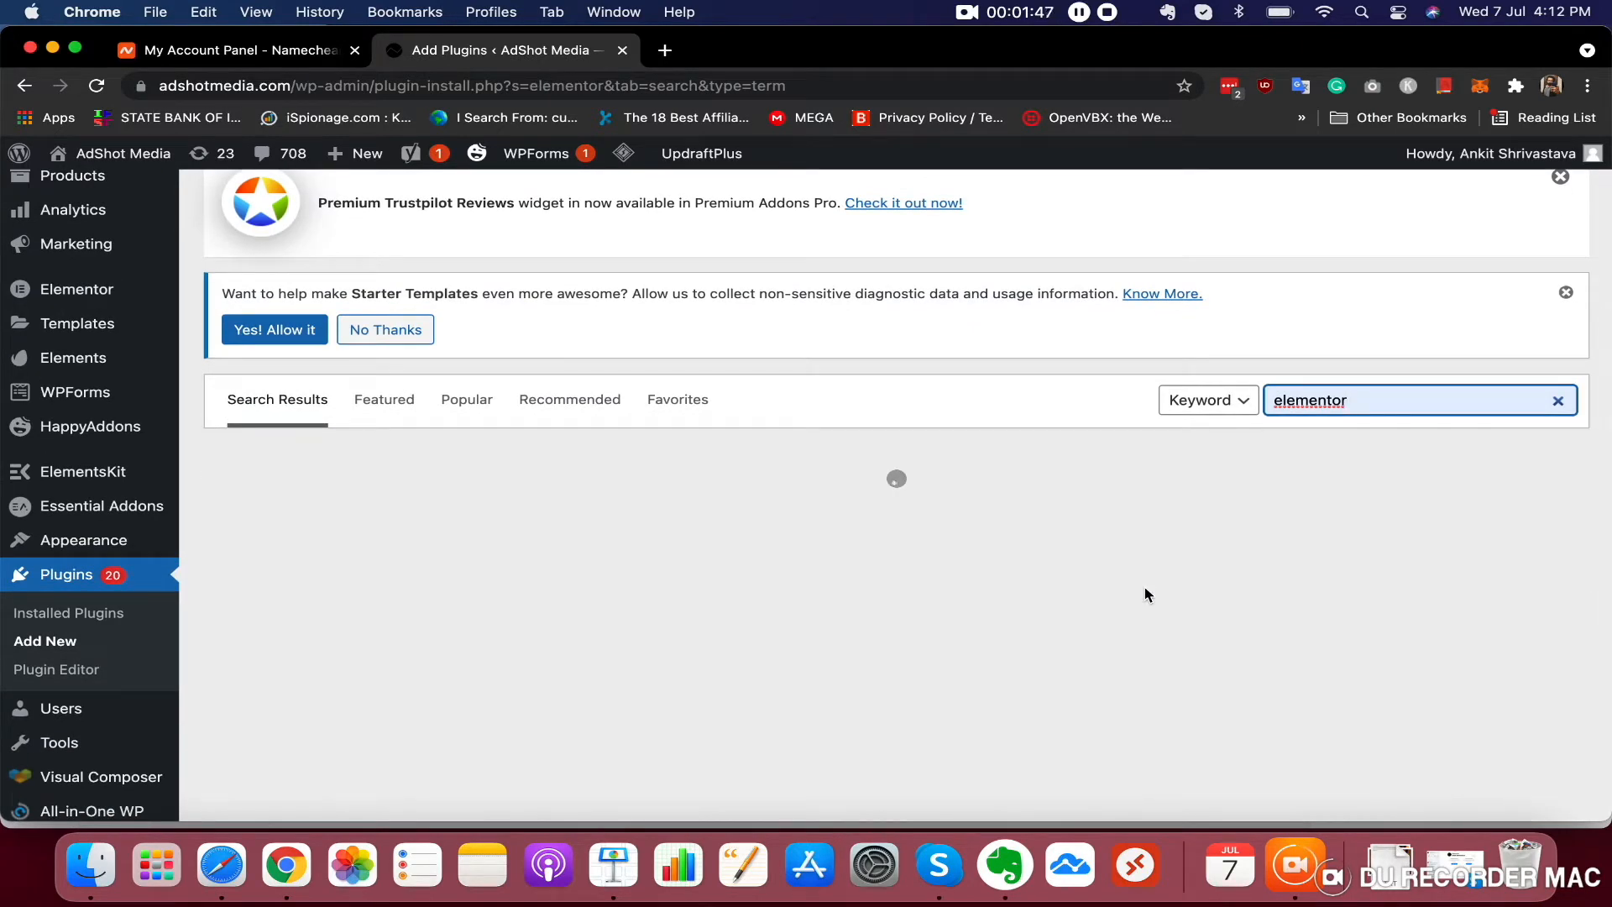
scroll(788, 637, "down", 2)
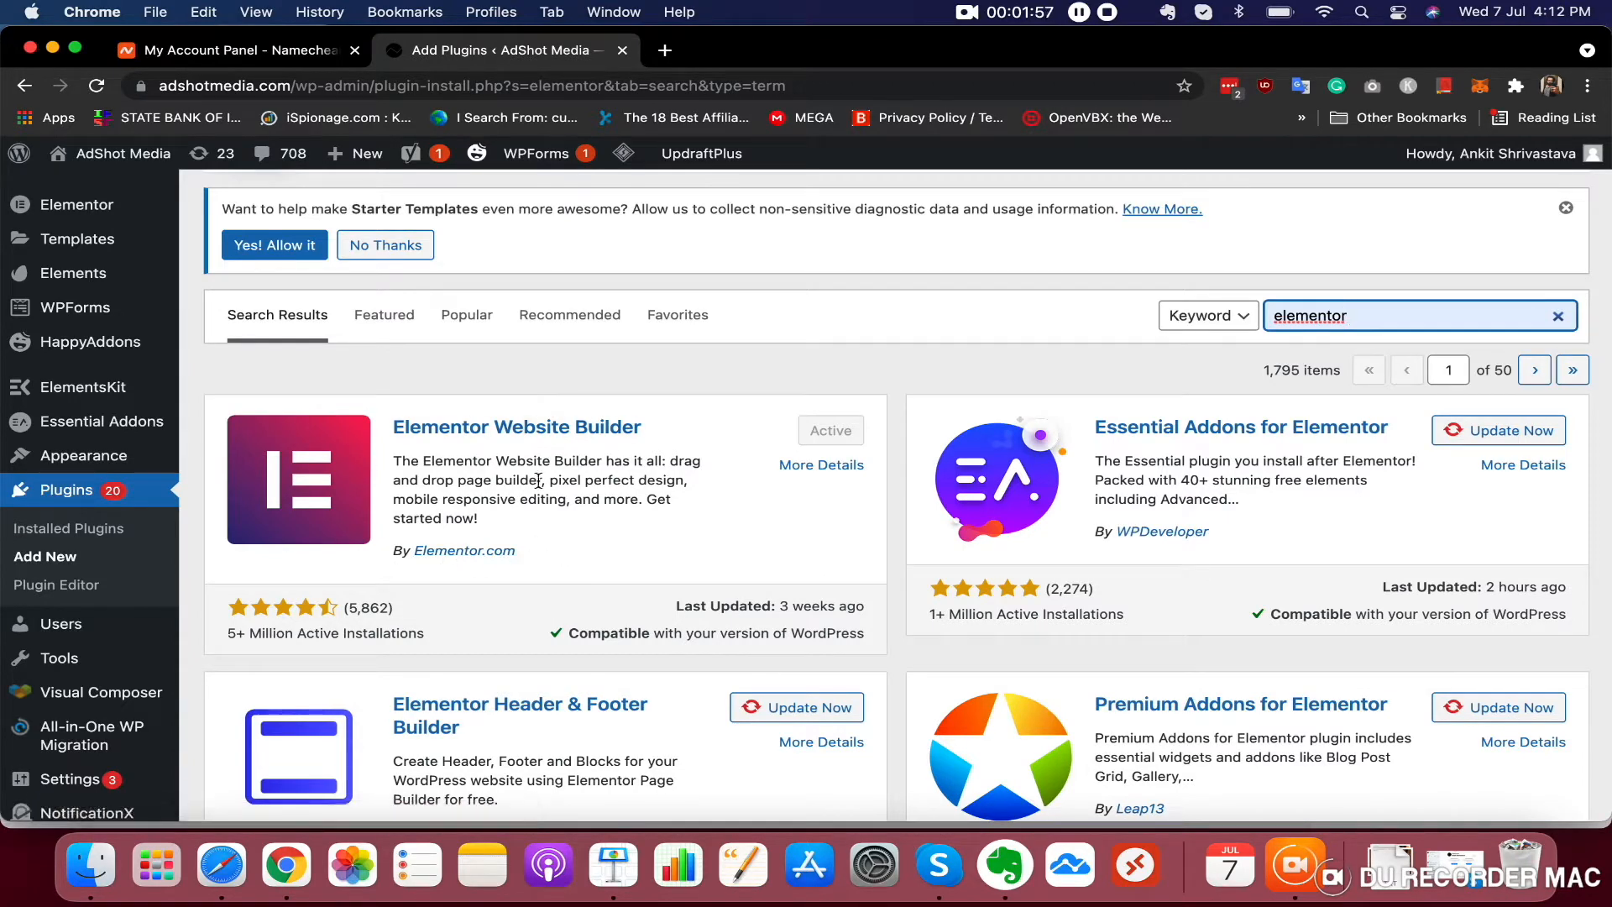
scroll(608, 499, "up", 5)
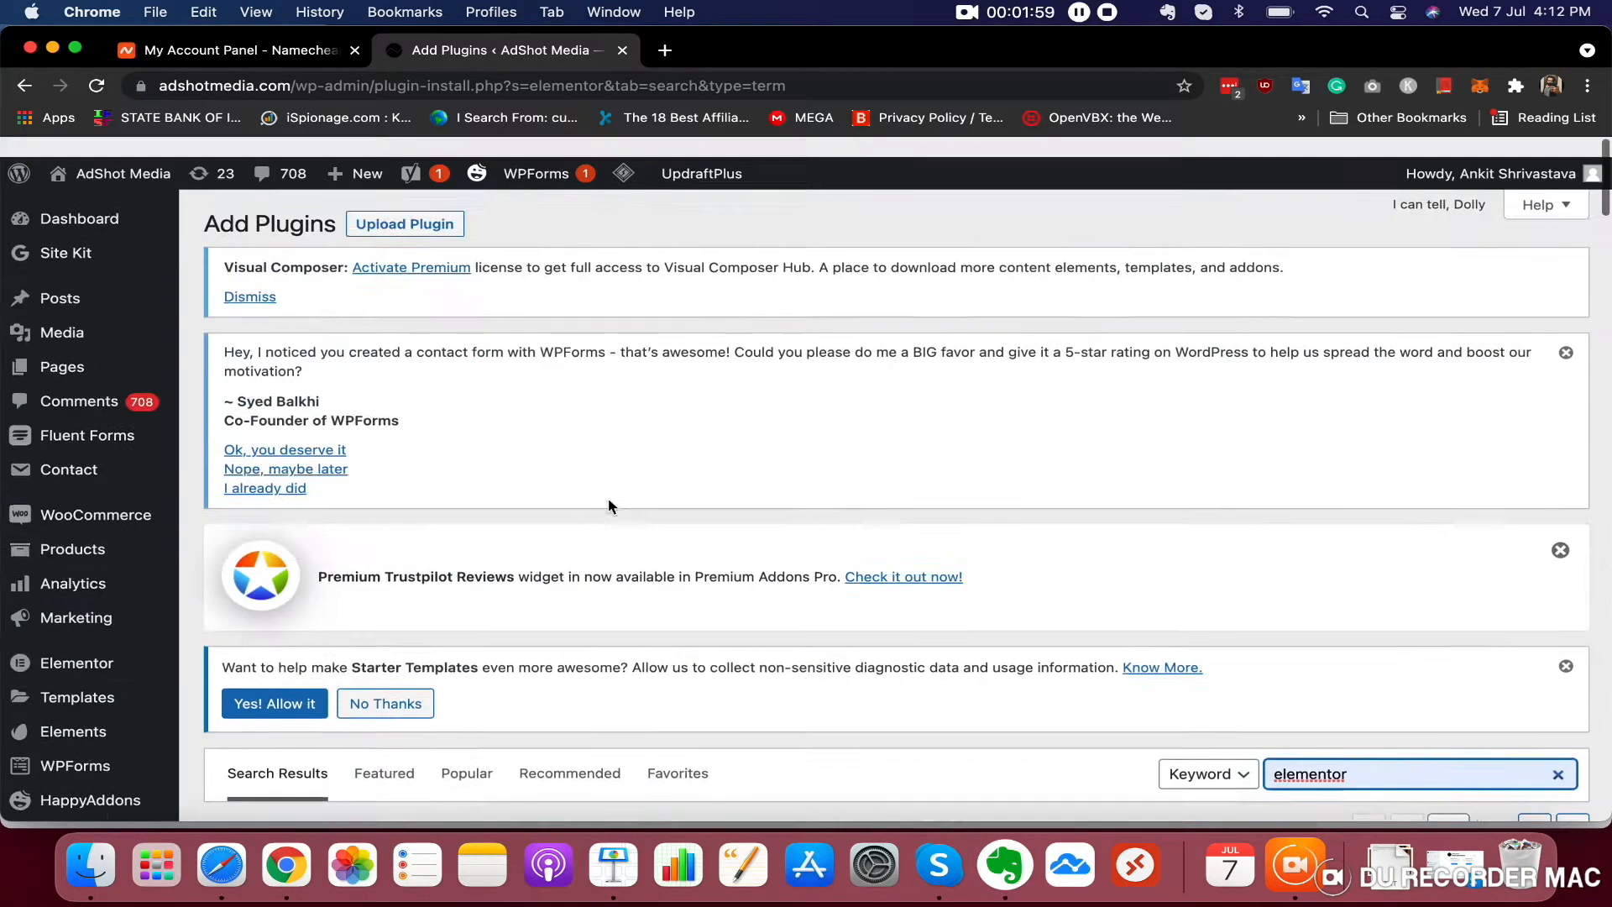
scroll(608, 497, "down", 11)
scroll(608, 504, "up", 4)
scroll(571, 601, "up", 2)
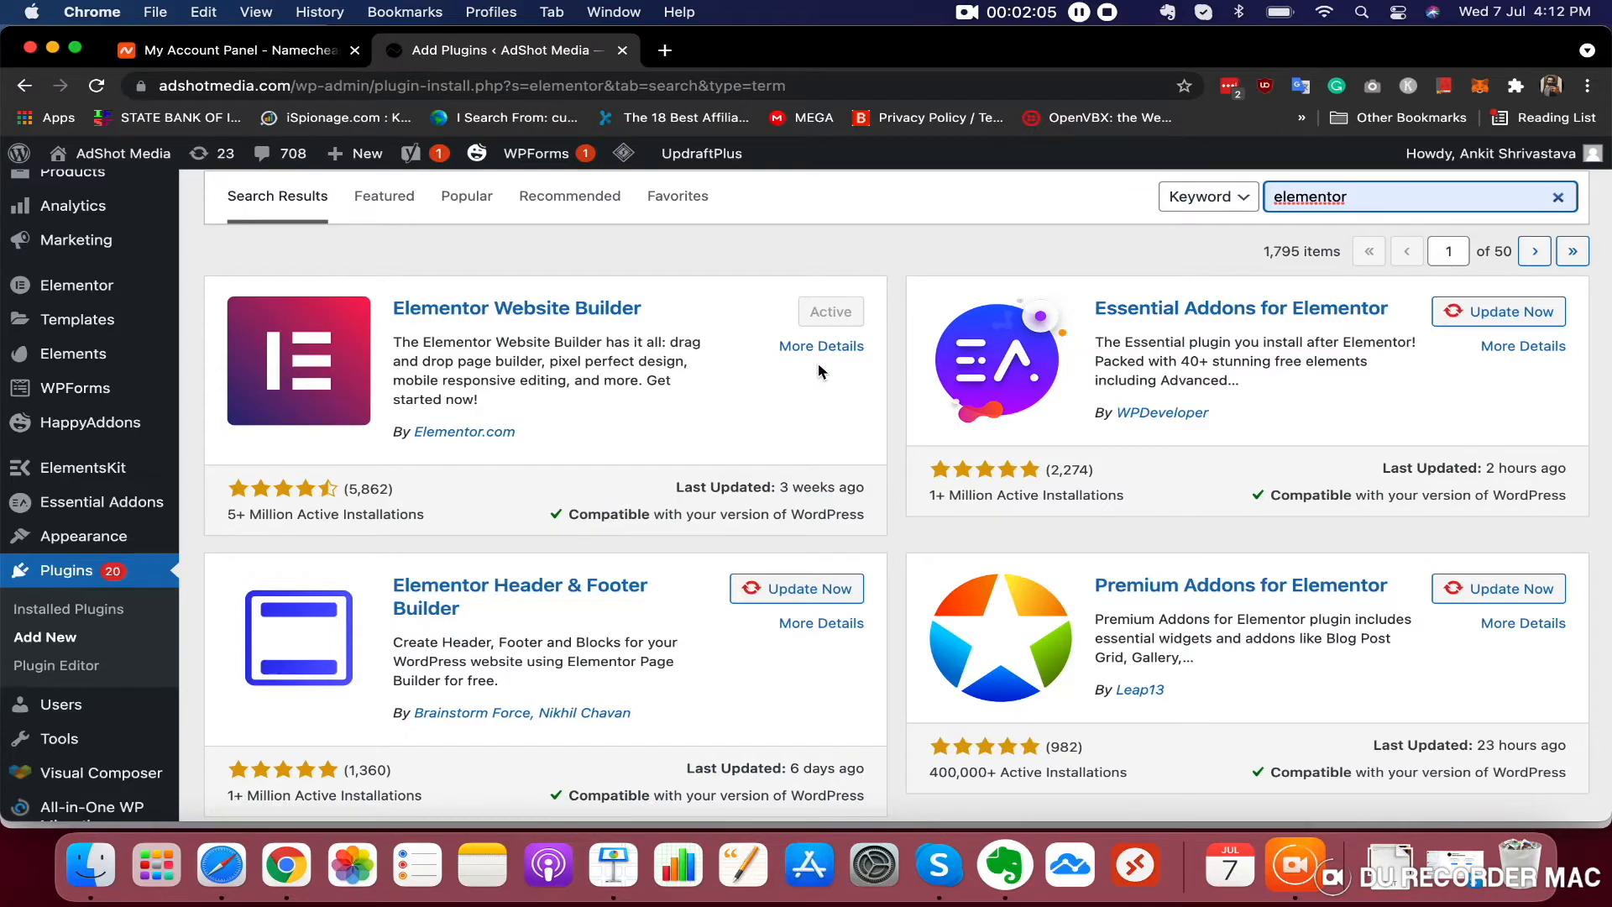
scroll(819, 366, "up", 10)
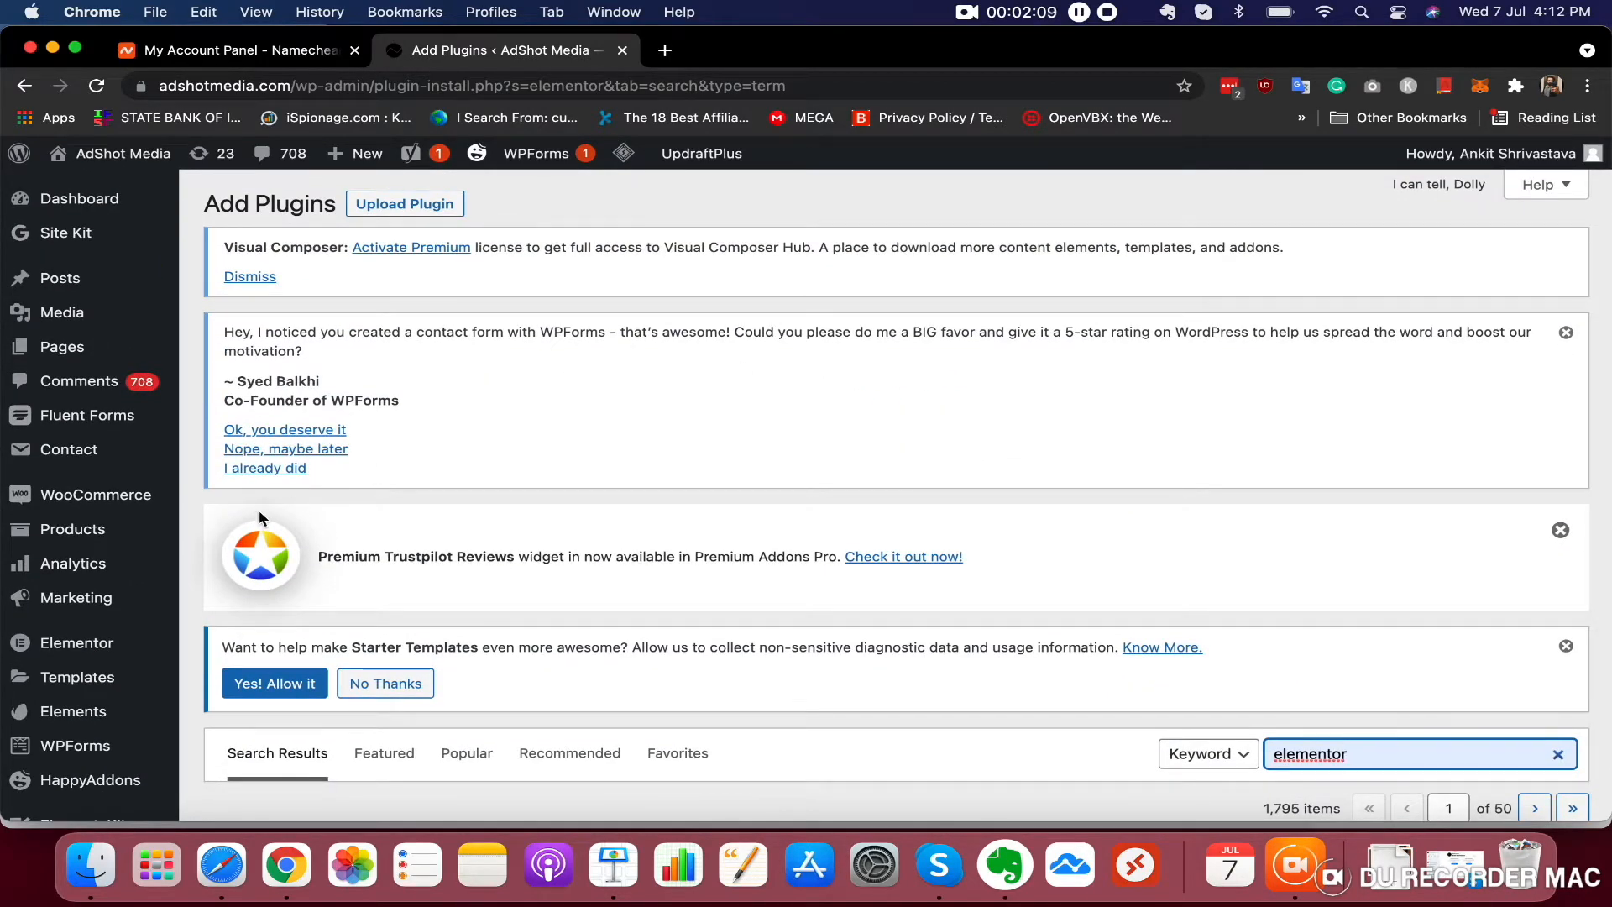
Start a new page
mouse_move(75, 347)
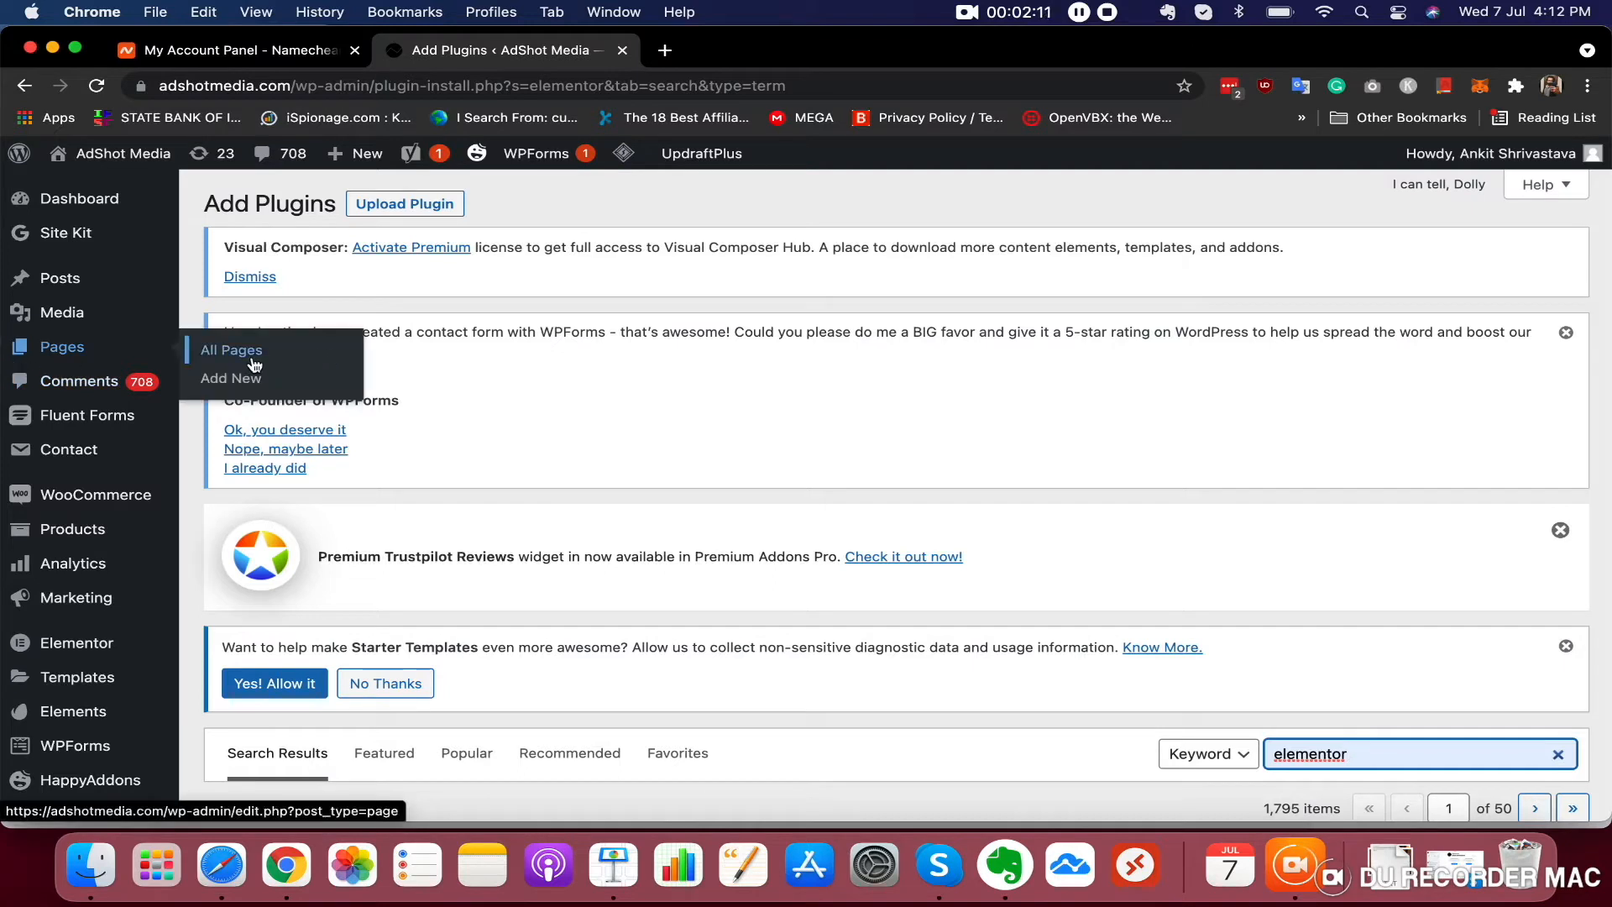
mouse_move(414, 171)
left_click(241, 382)
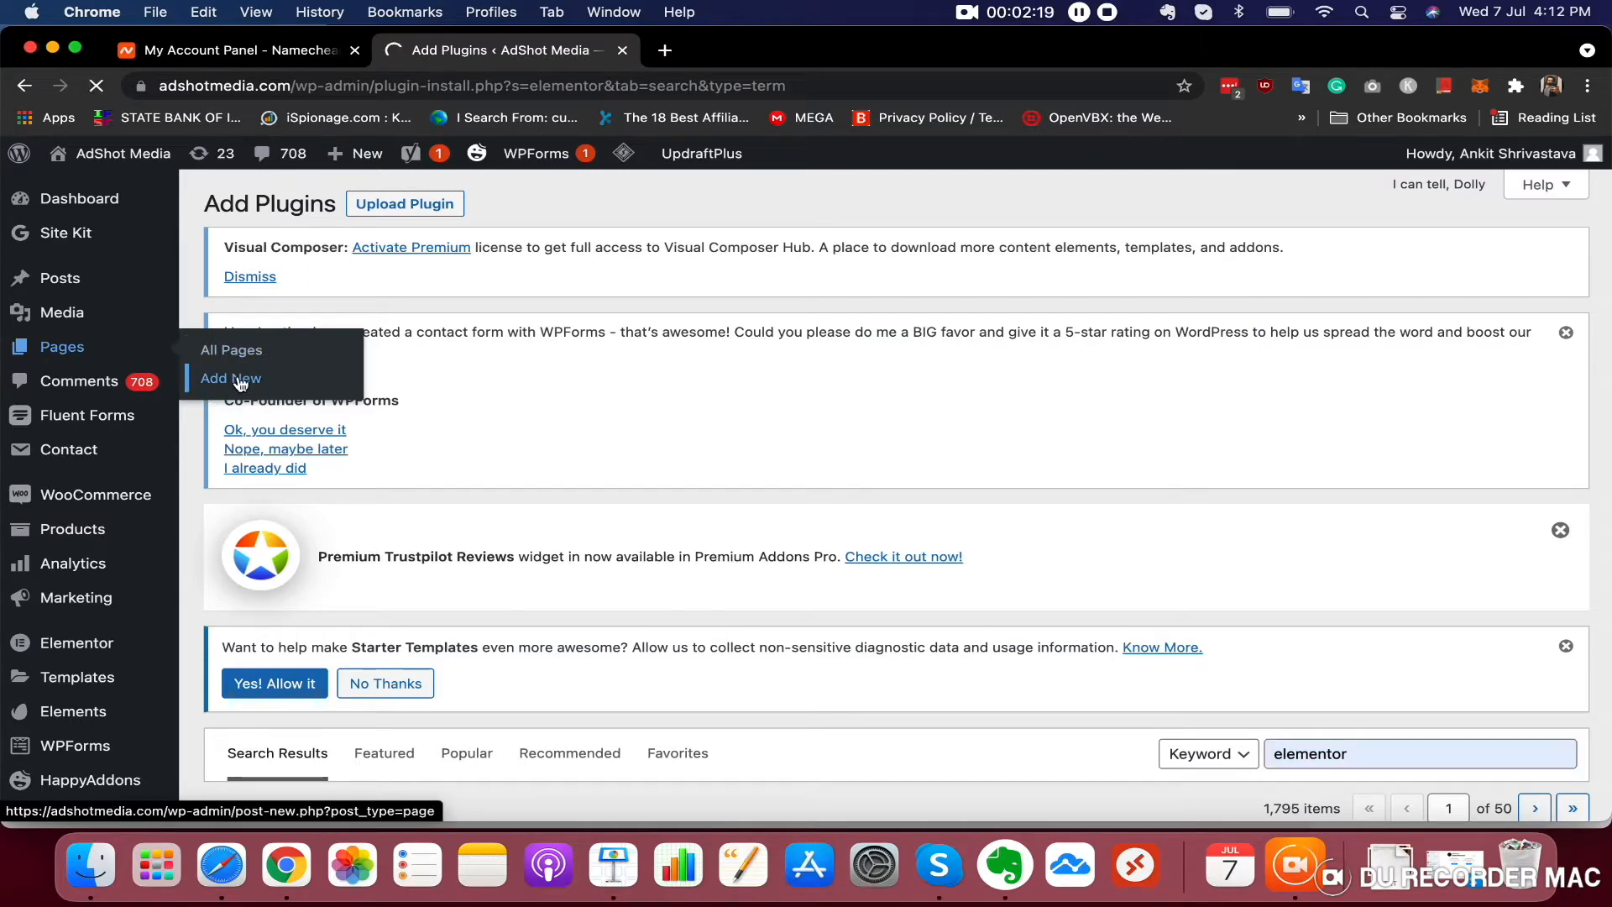
scroll(441, 453, "down", 5)
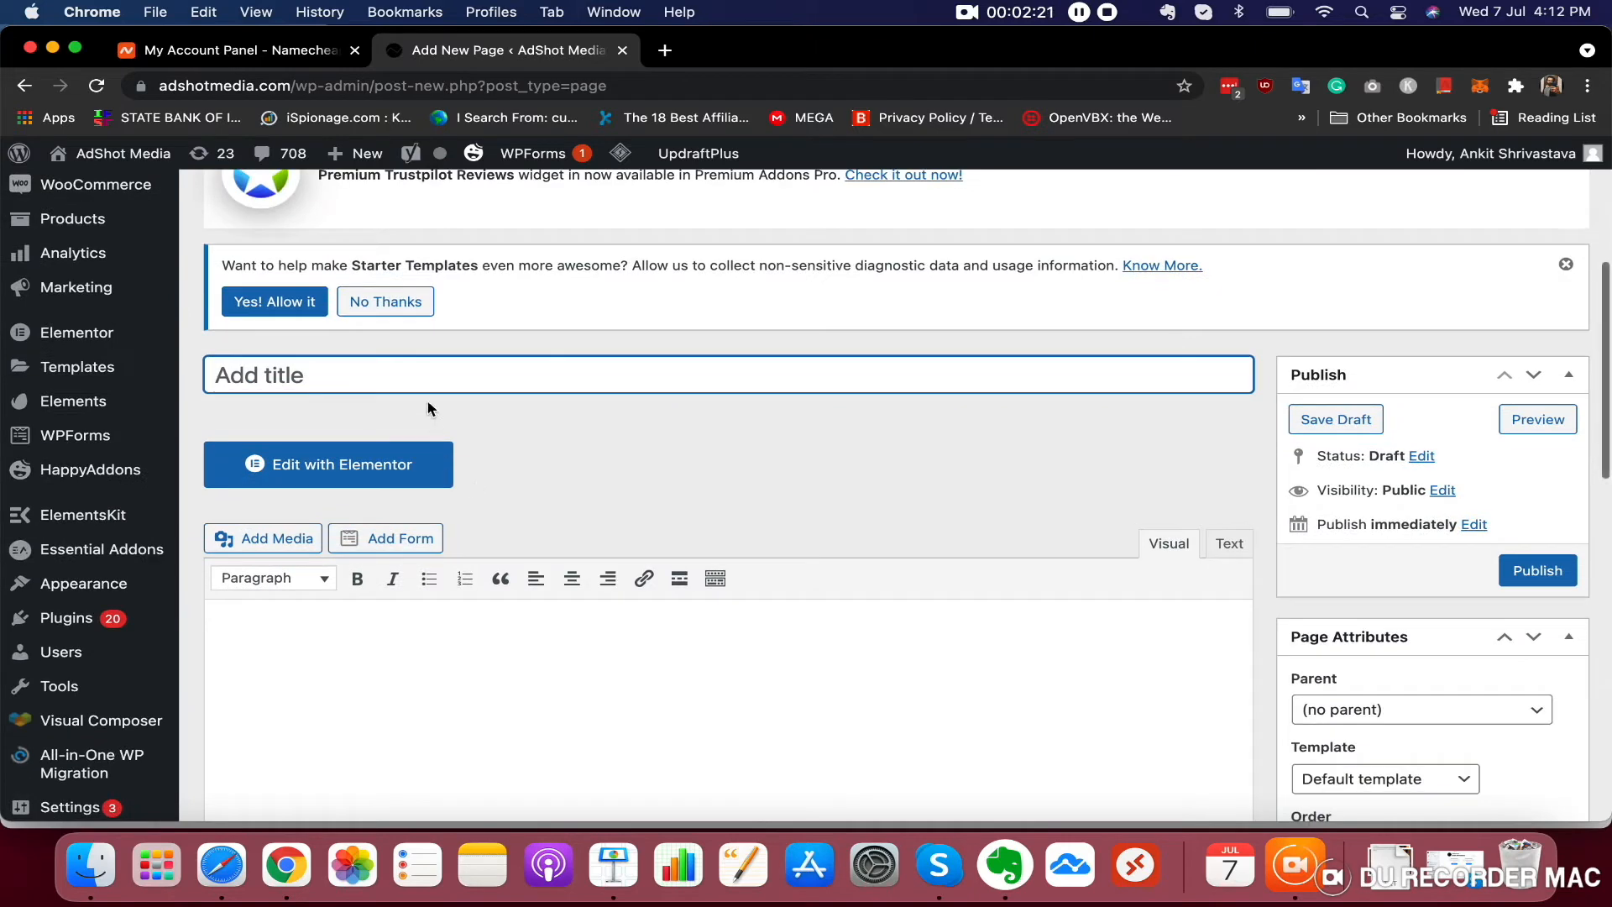
type("PL")
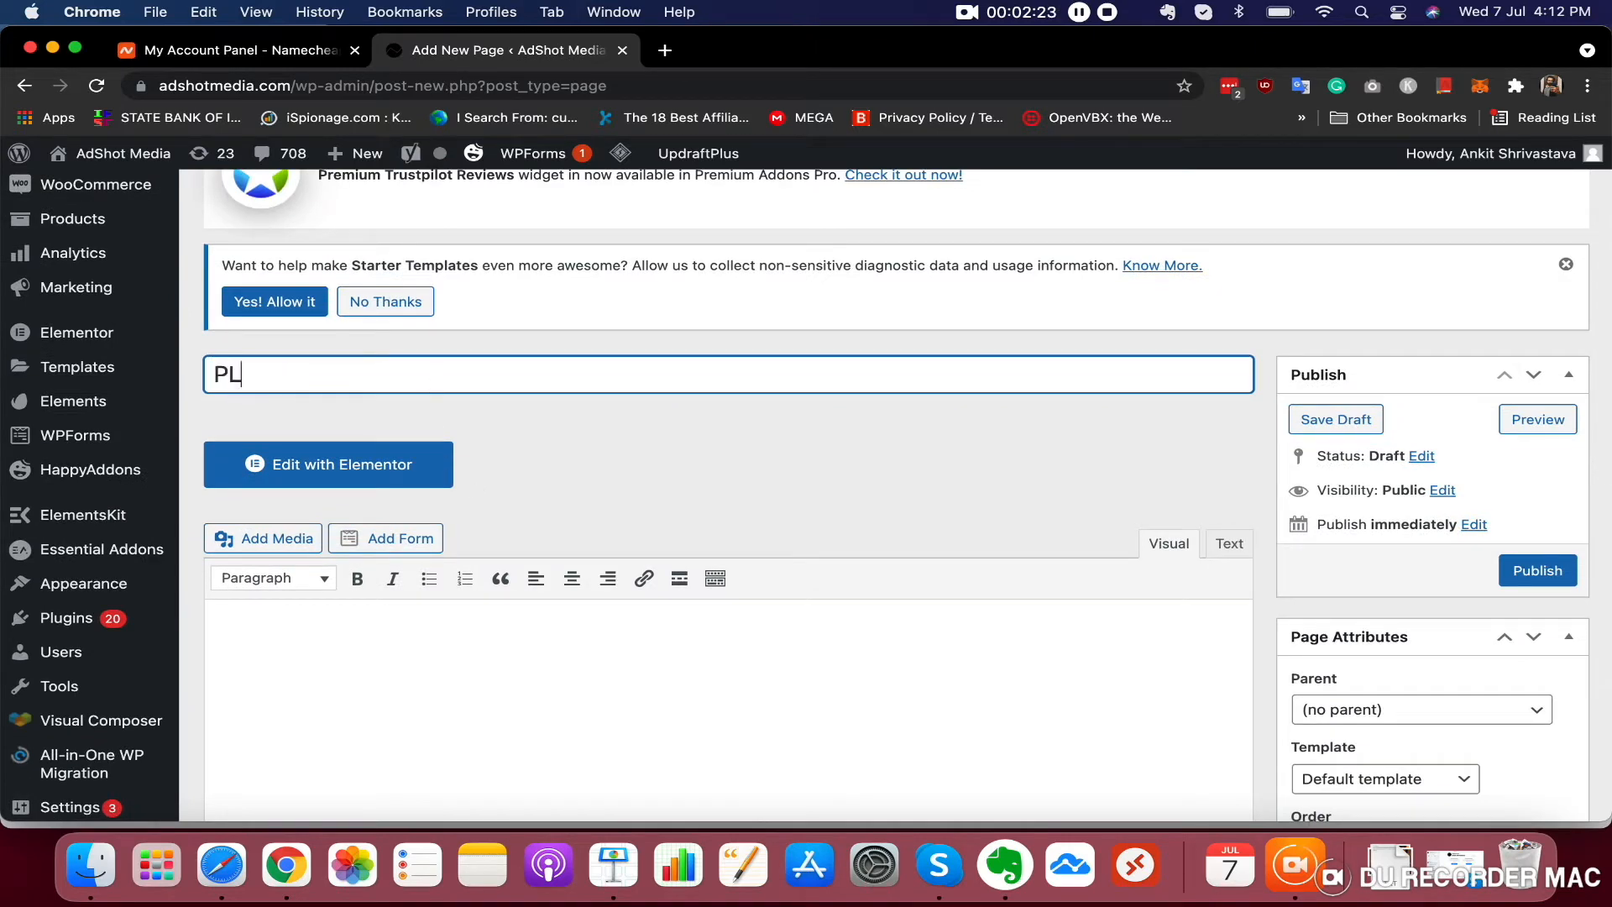
key("BackSpace")
key("BackSpace")
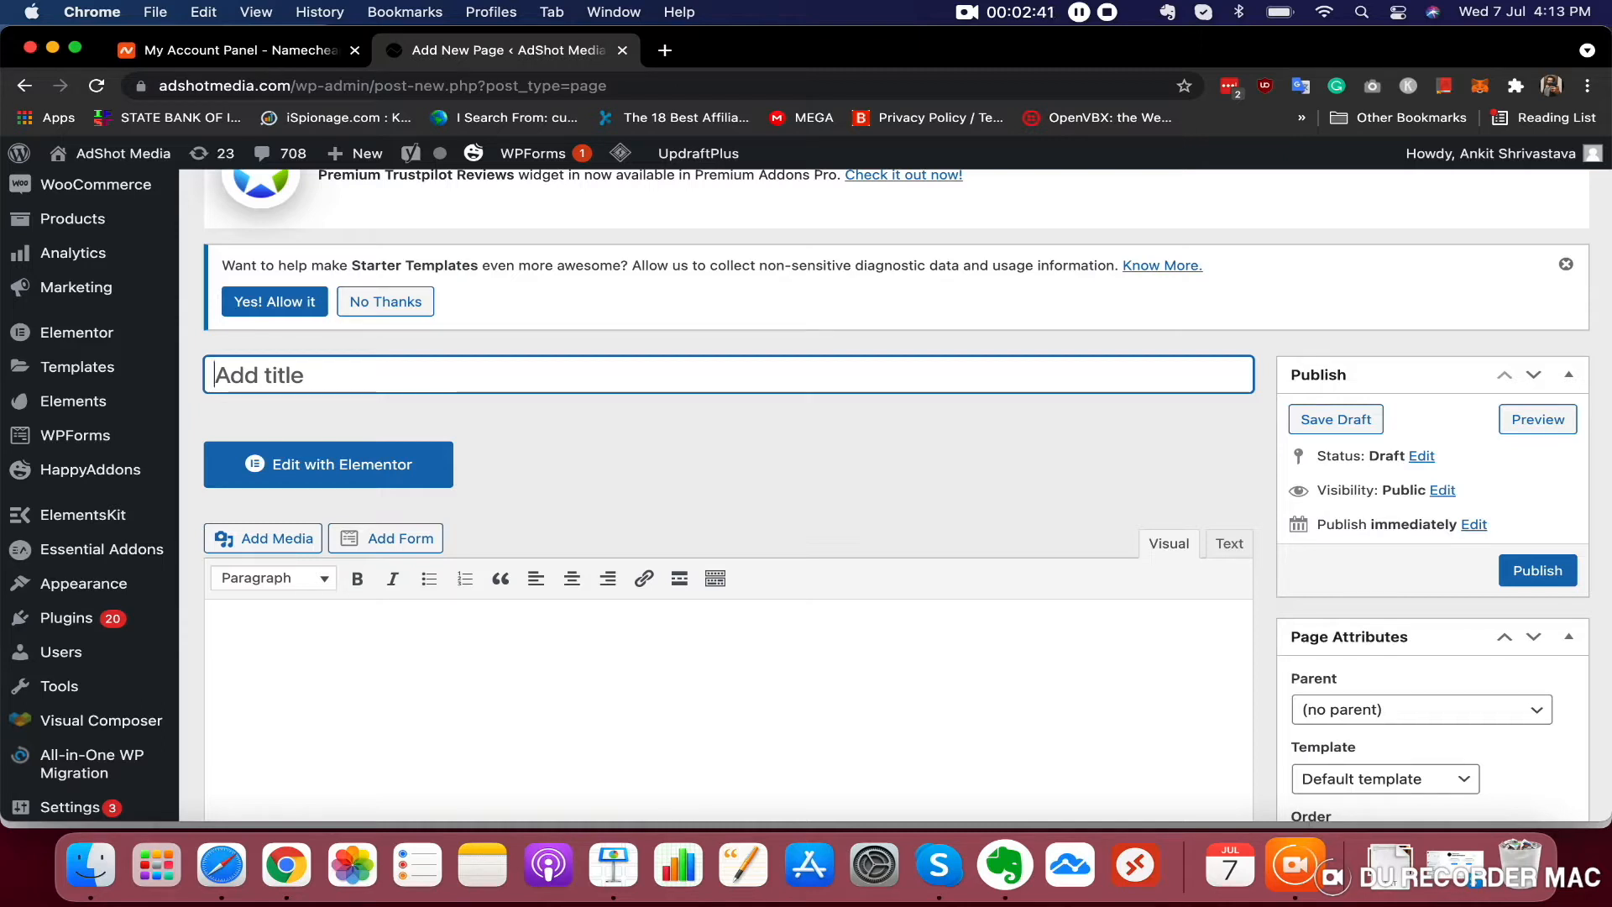
Enter the page title Plumbers Near You
type("Pl")
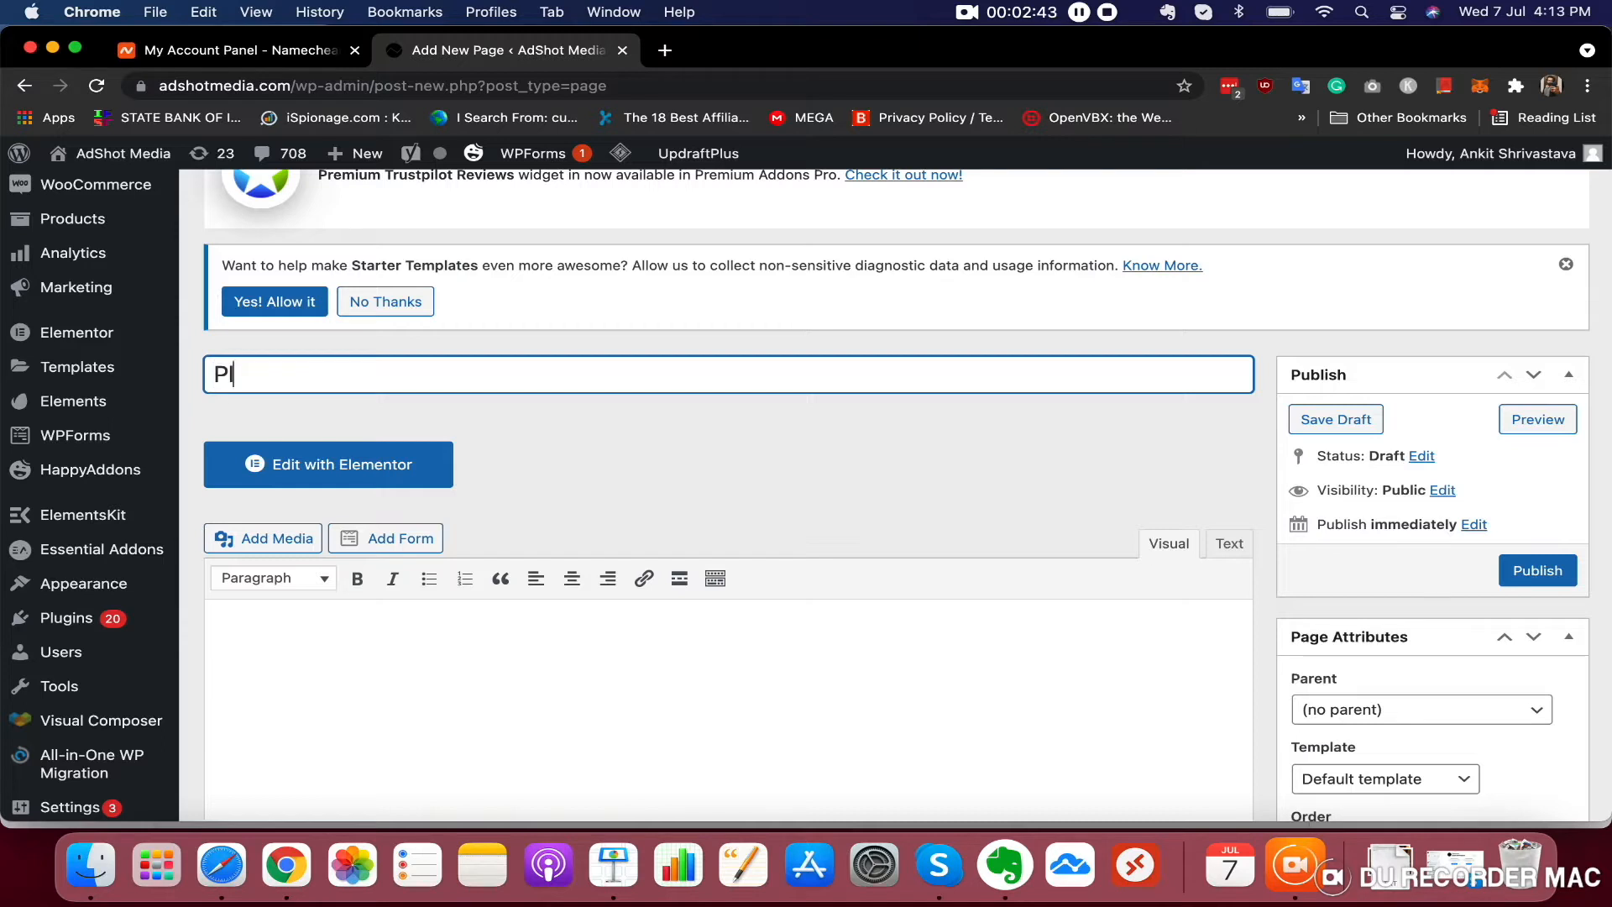
type("umbrt")
type("ers Near")
type(" YoU")
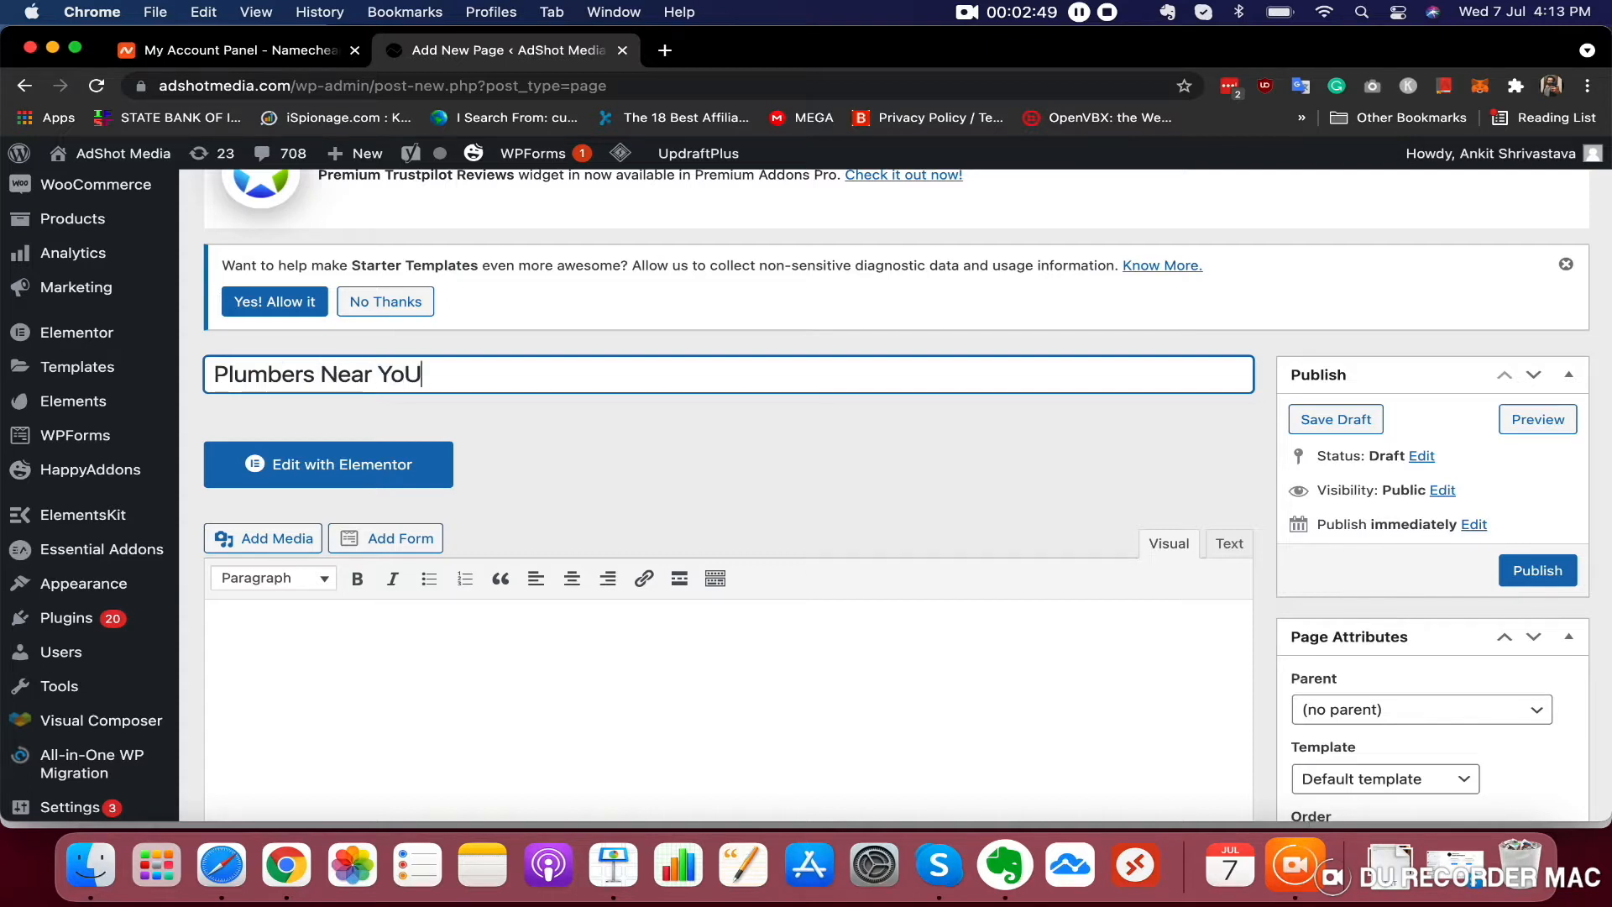
type("u")
Open the new page in the Elementor editor
scroll(442, 484, "up", 1)
scroll(441, 483, "up", 1)
left_click(394, 499)
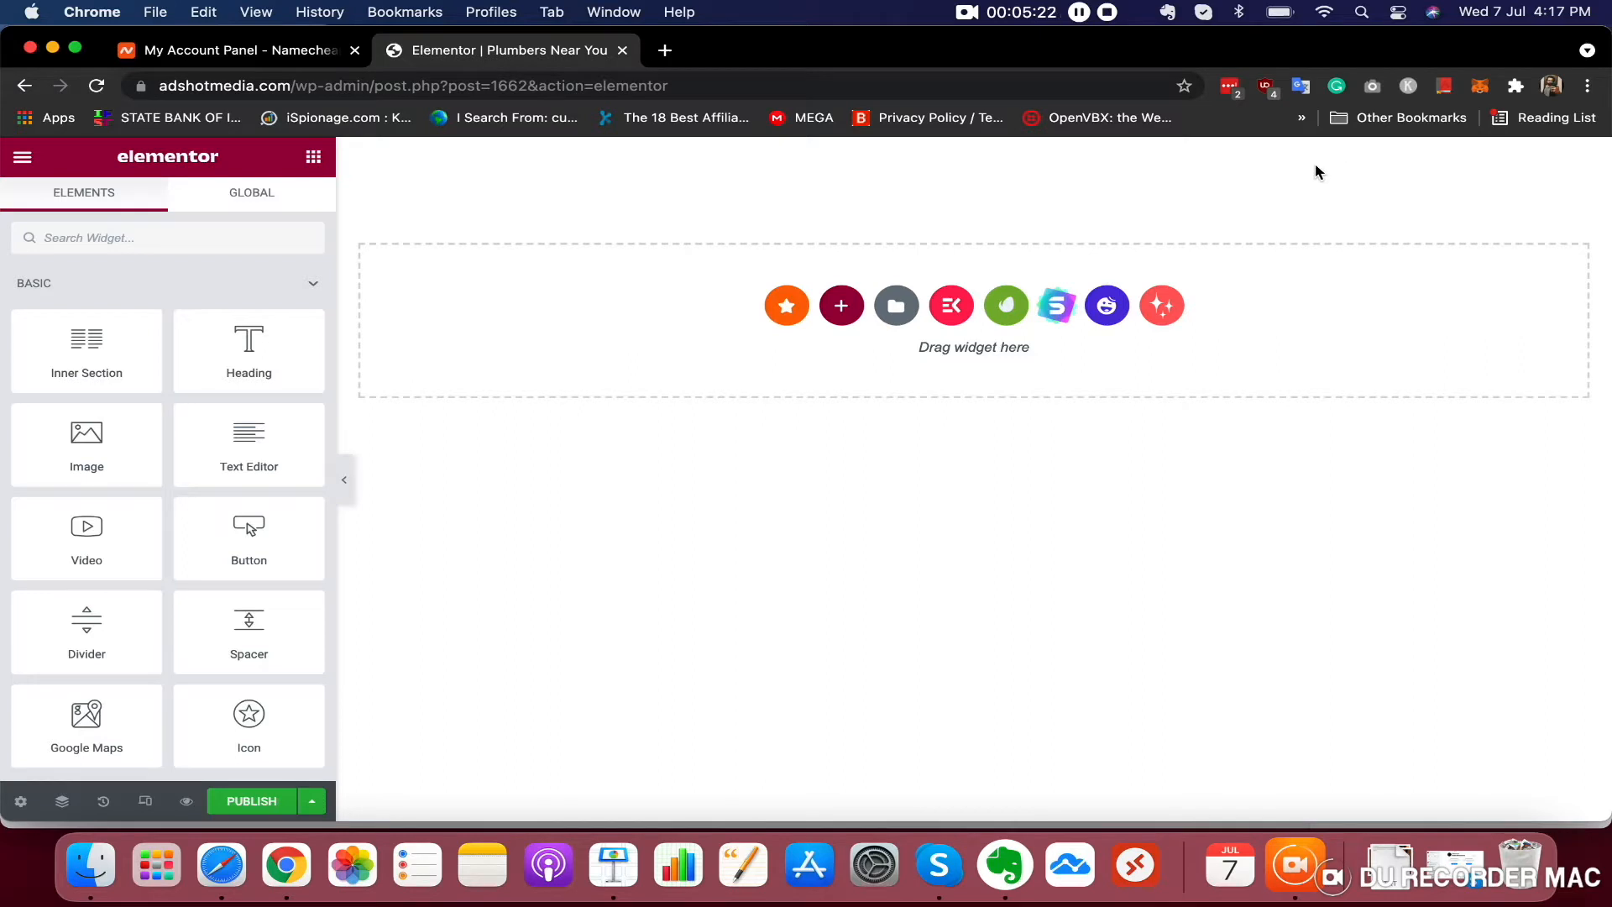
Add a new section with a two-column structure
left_click(842, 309)
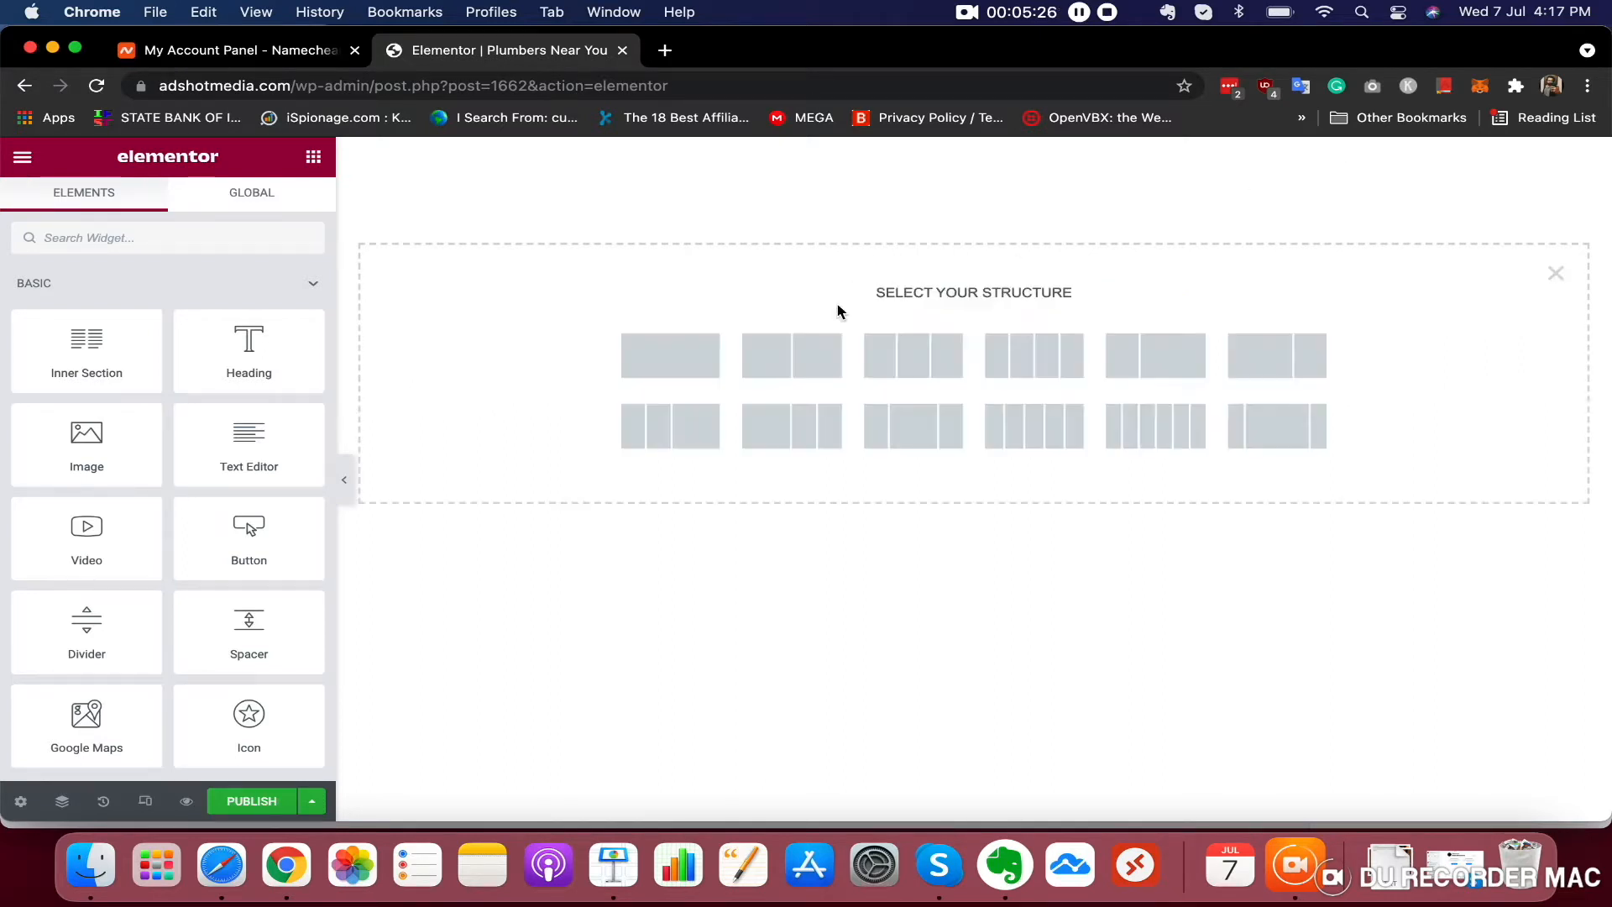
left_click(796, 376)
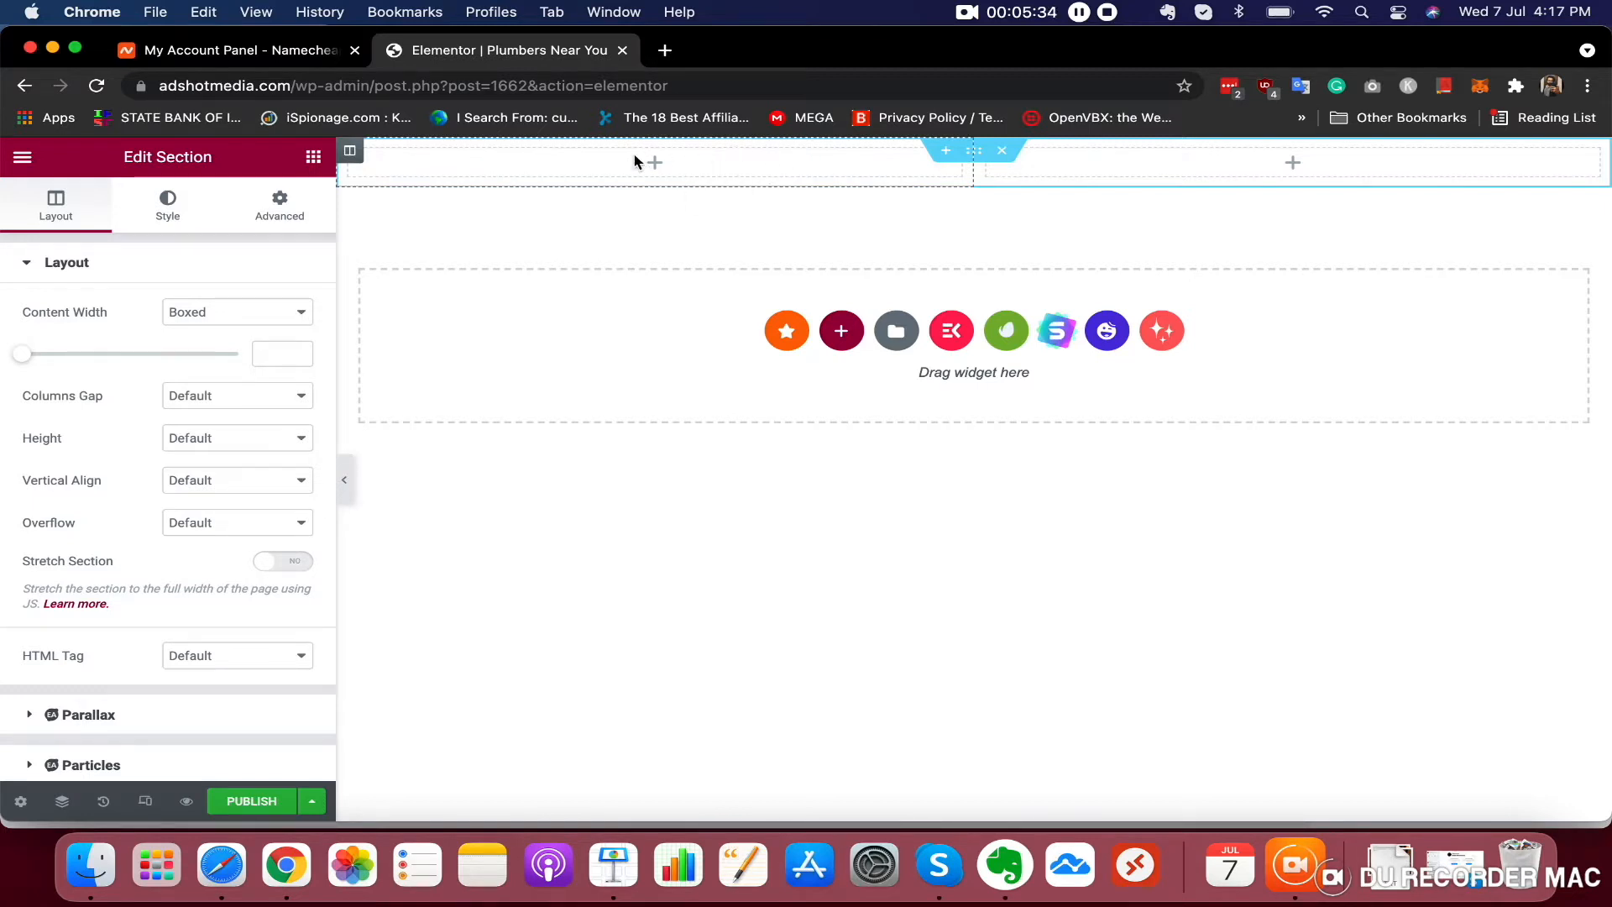
Duplicate the first column of the new section
left_click(350, 157)
right_click(350, 156)
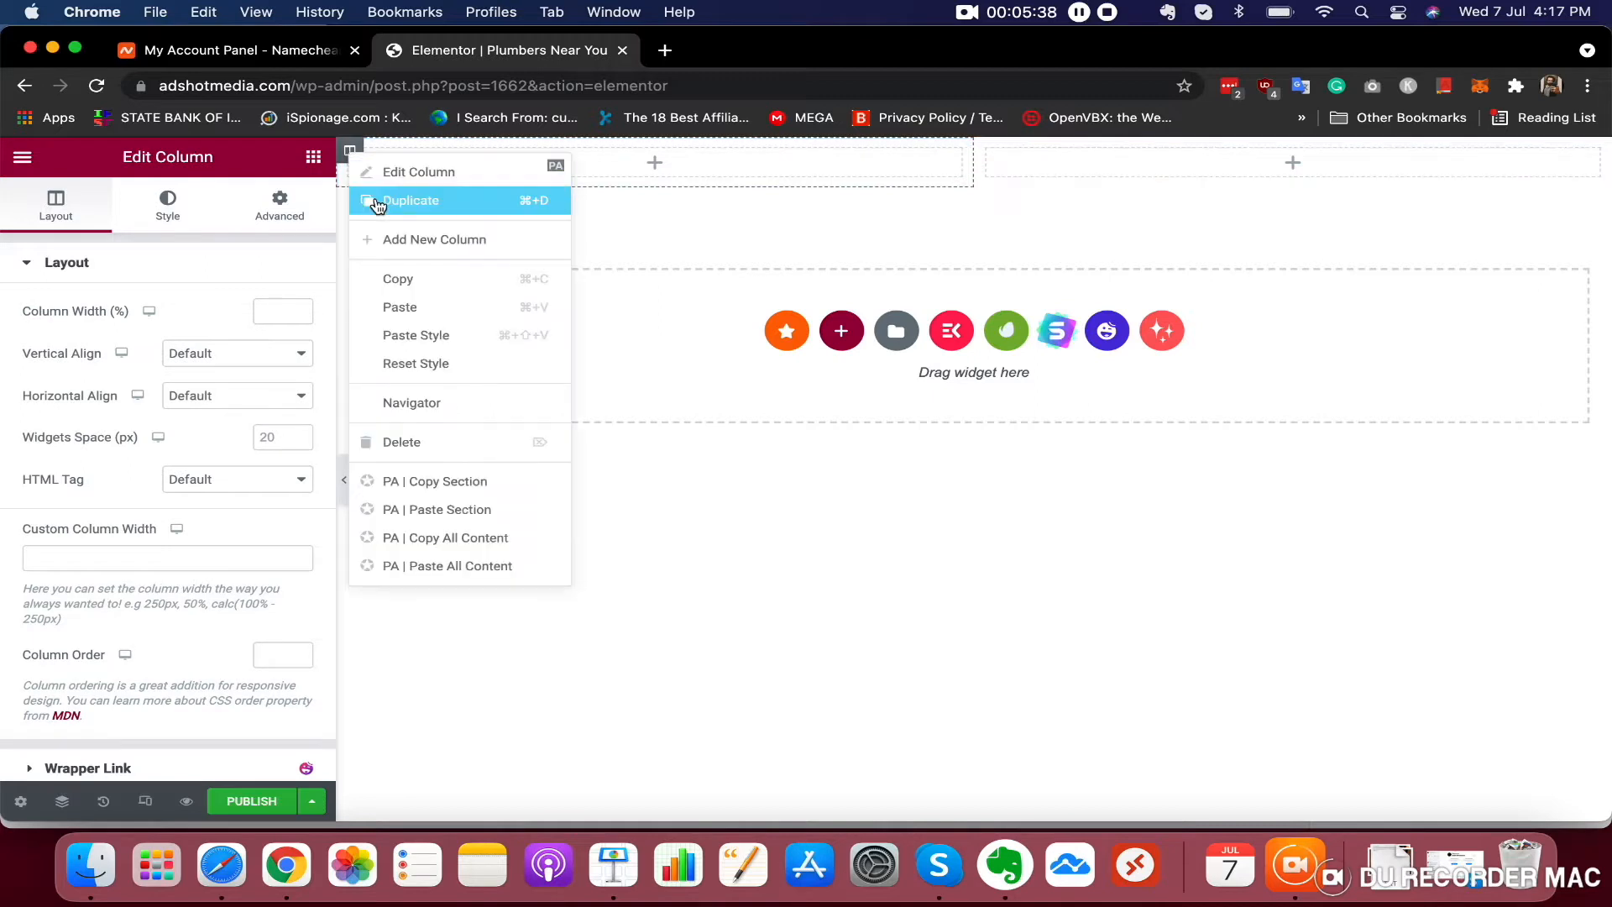
left_click(375, 199)
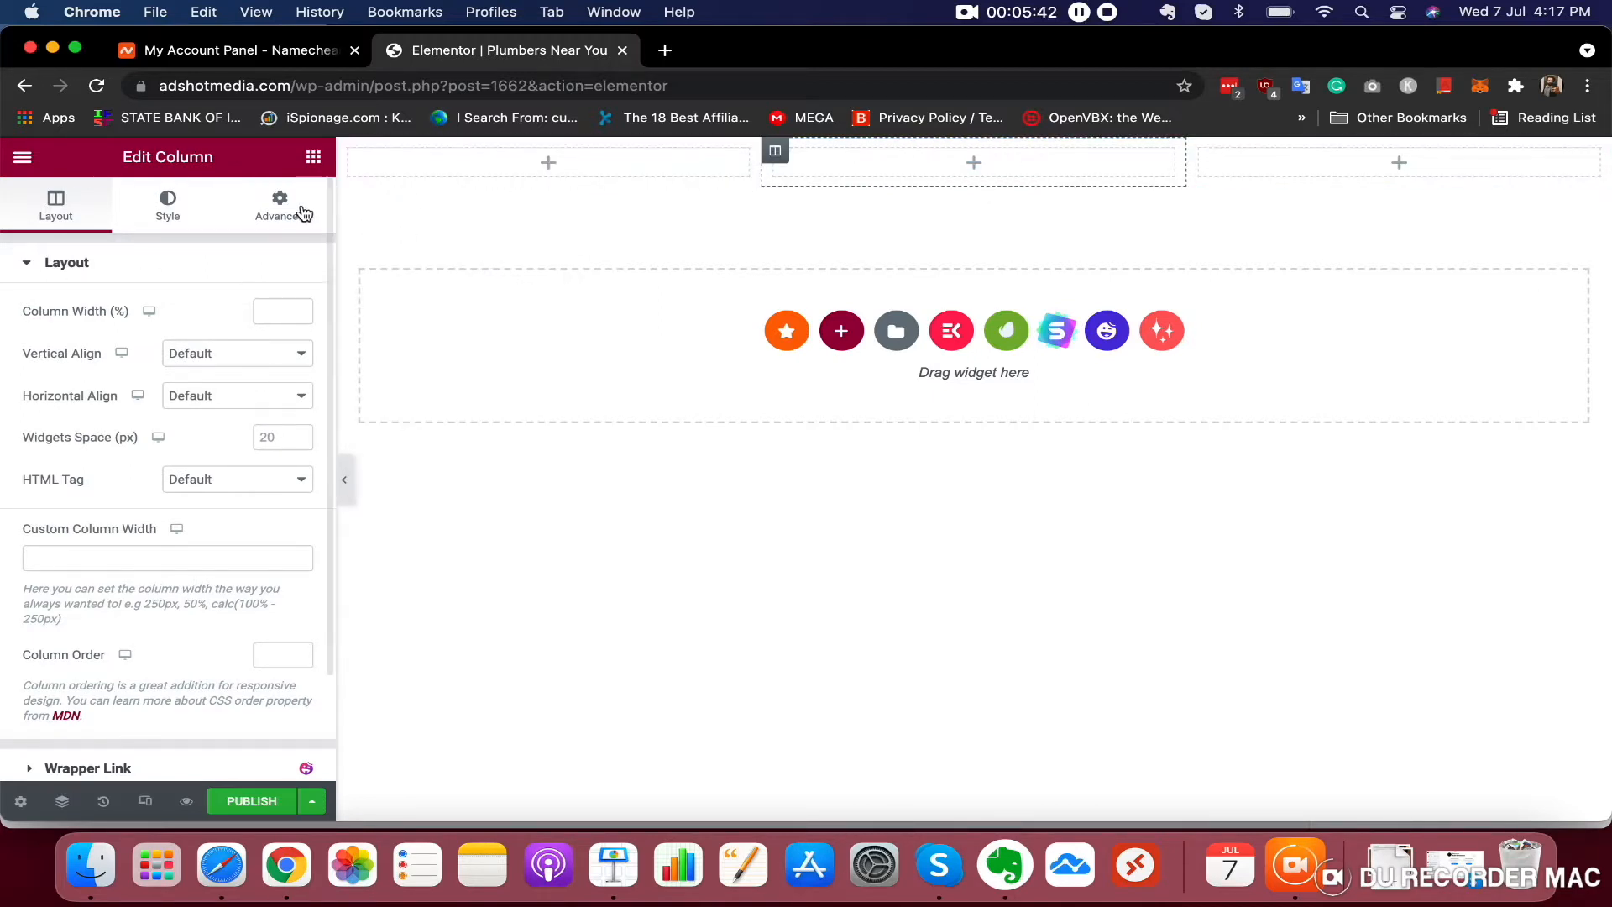
Delete the middle column of the section
left_click(574, 161)
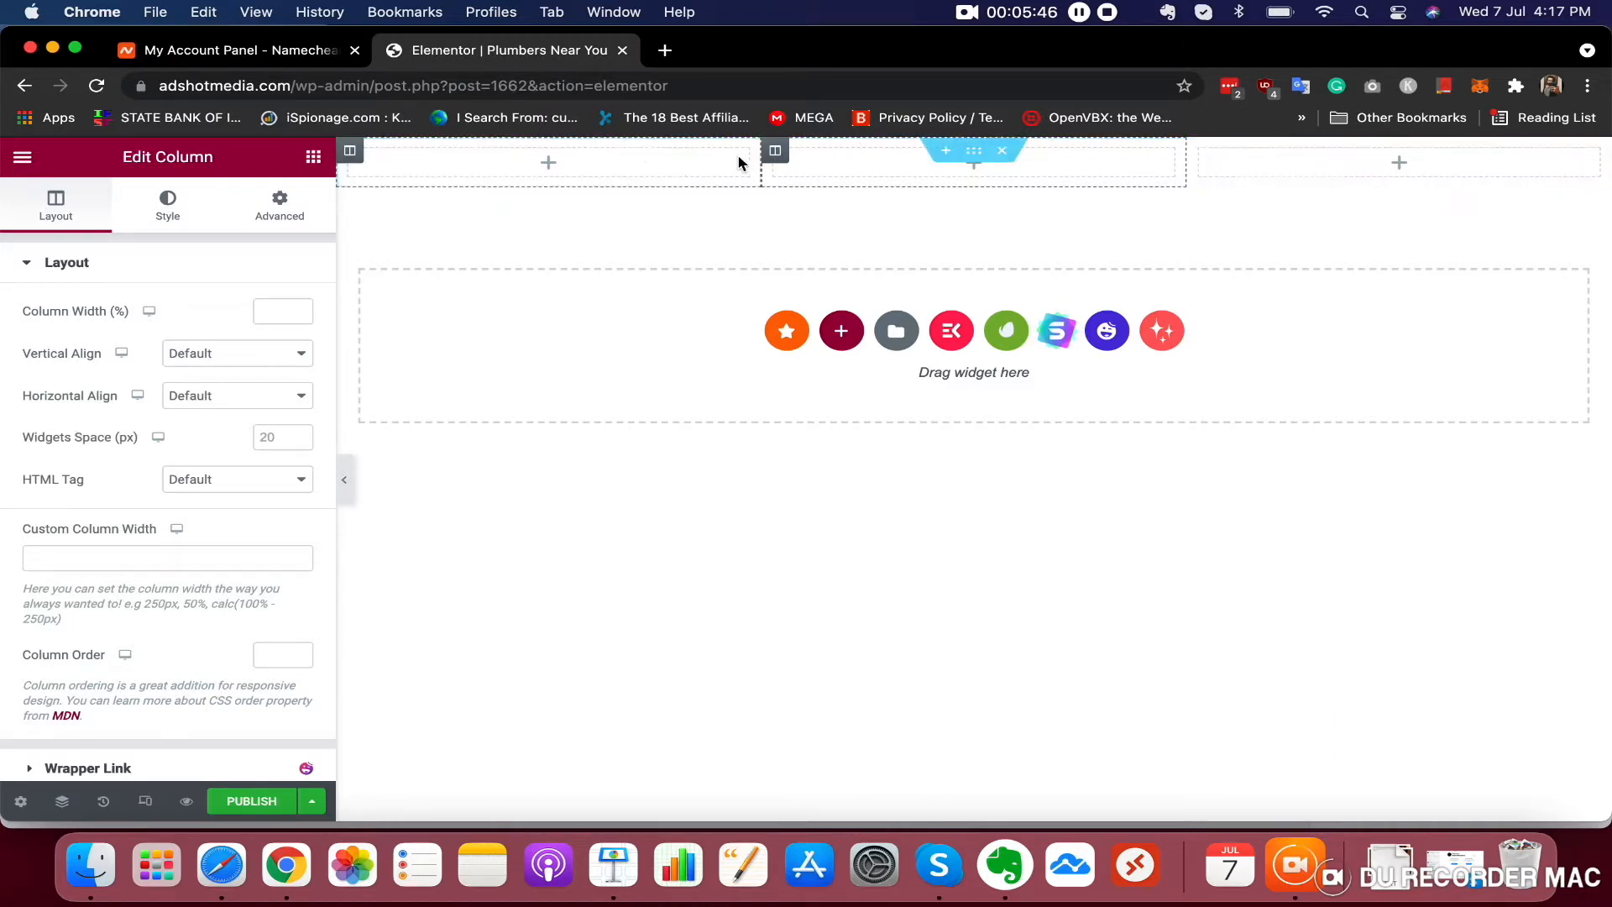
right_click(785, 162)
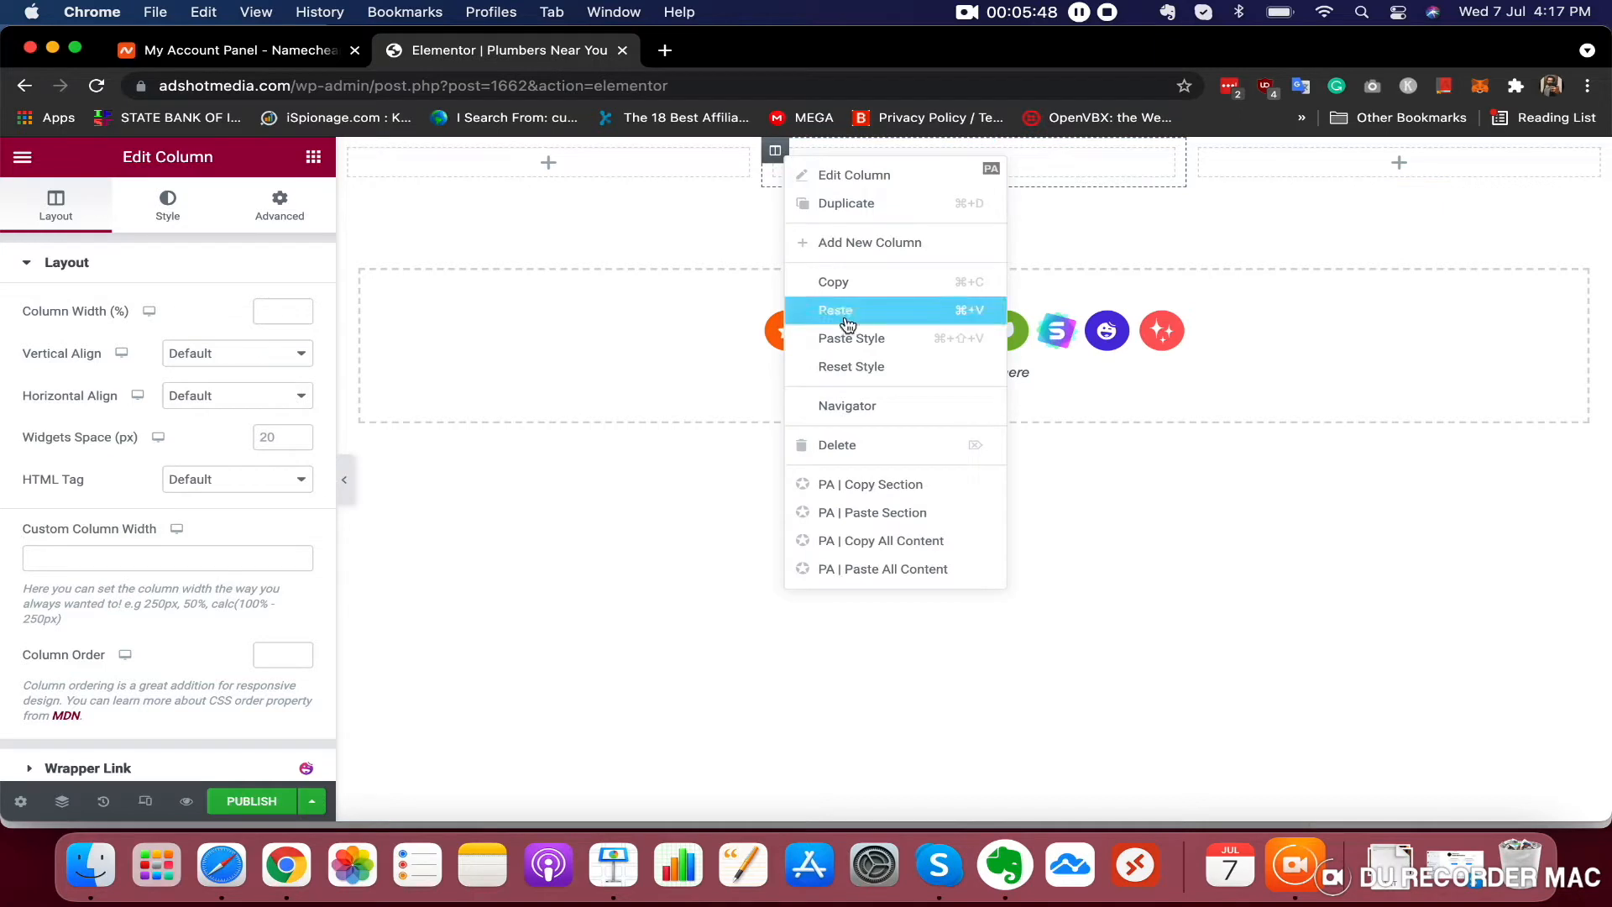
left_click(842, 440)
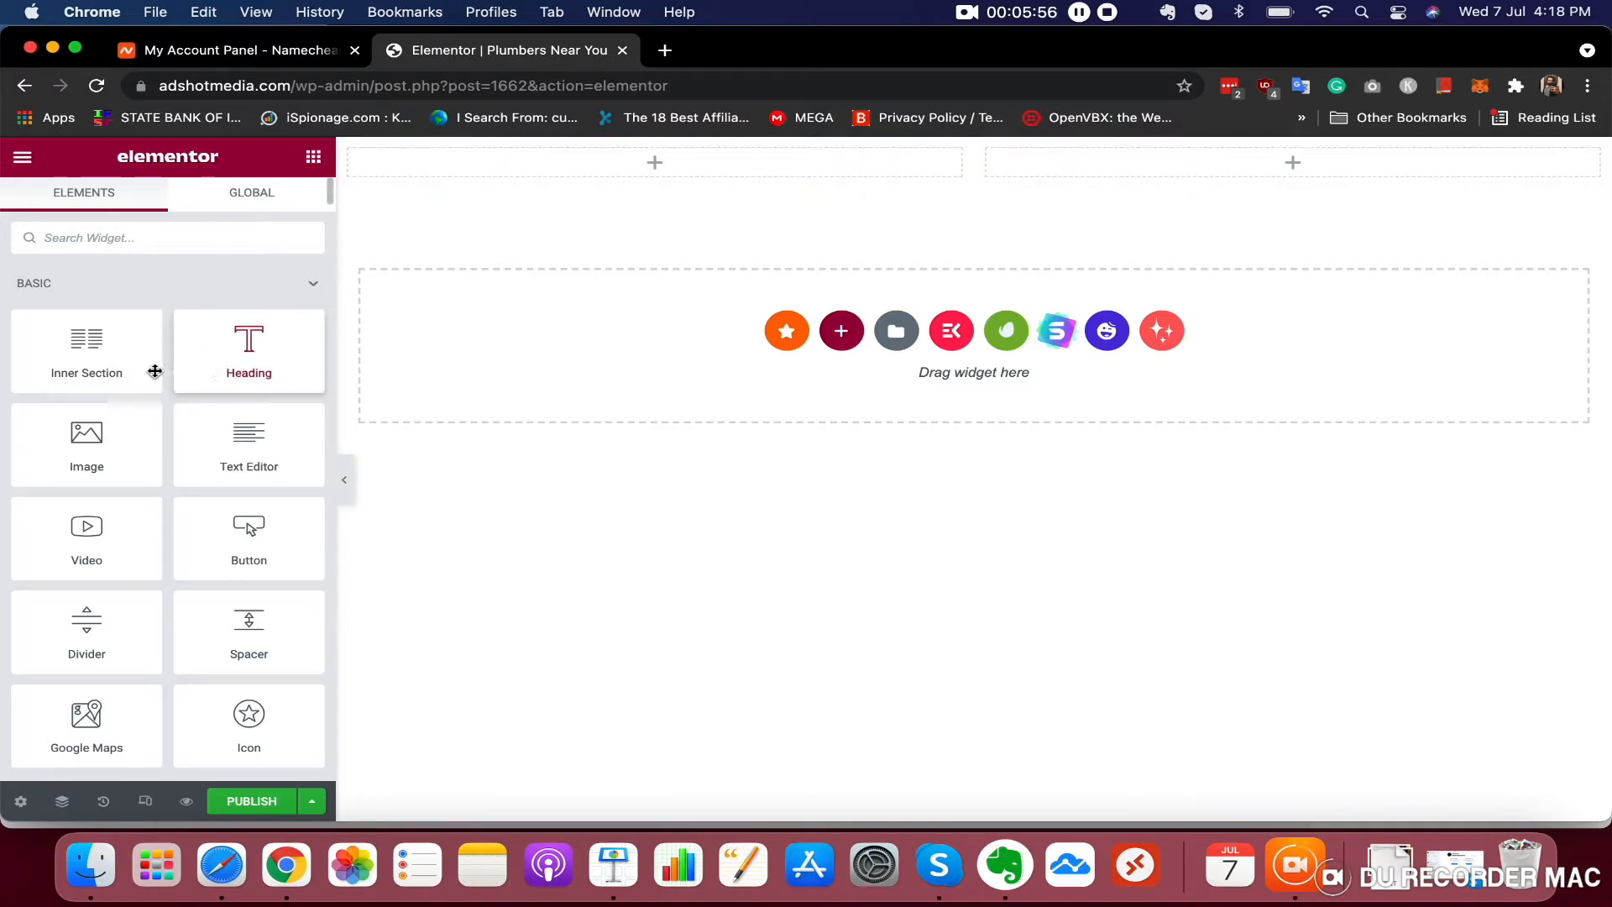
left_click_drag(256, 361, 249, 291)
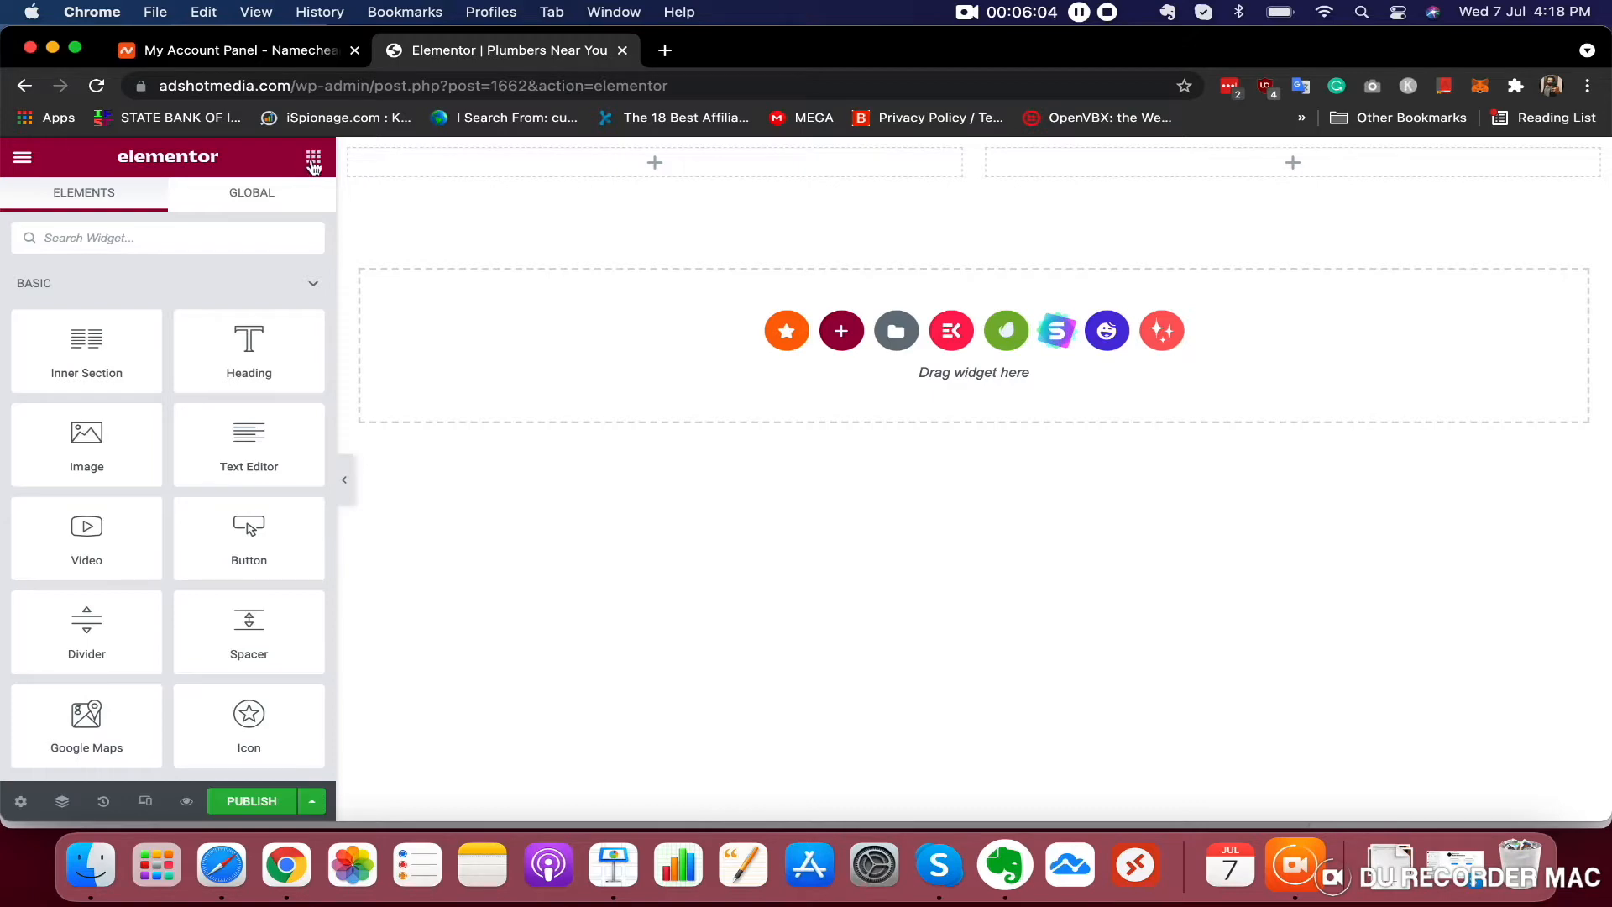
scroll(113, 445, "down", 15)
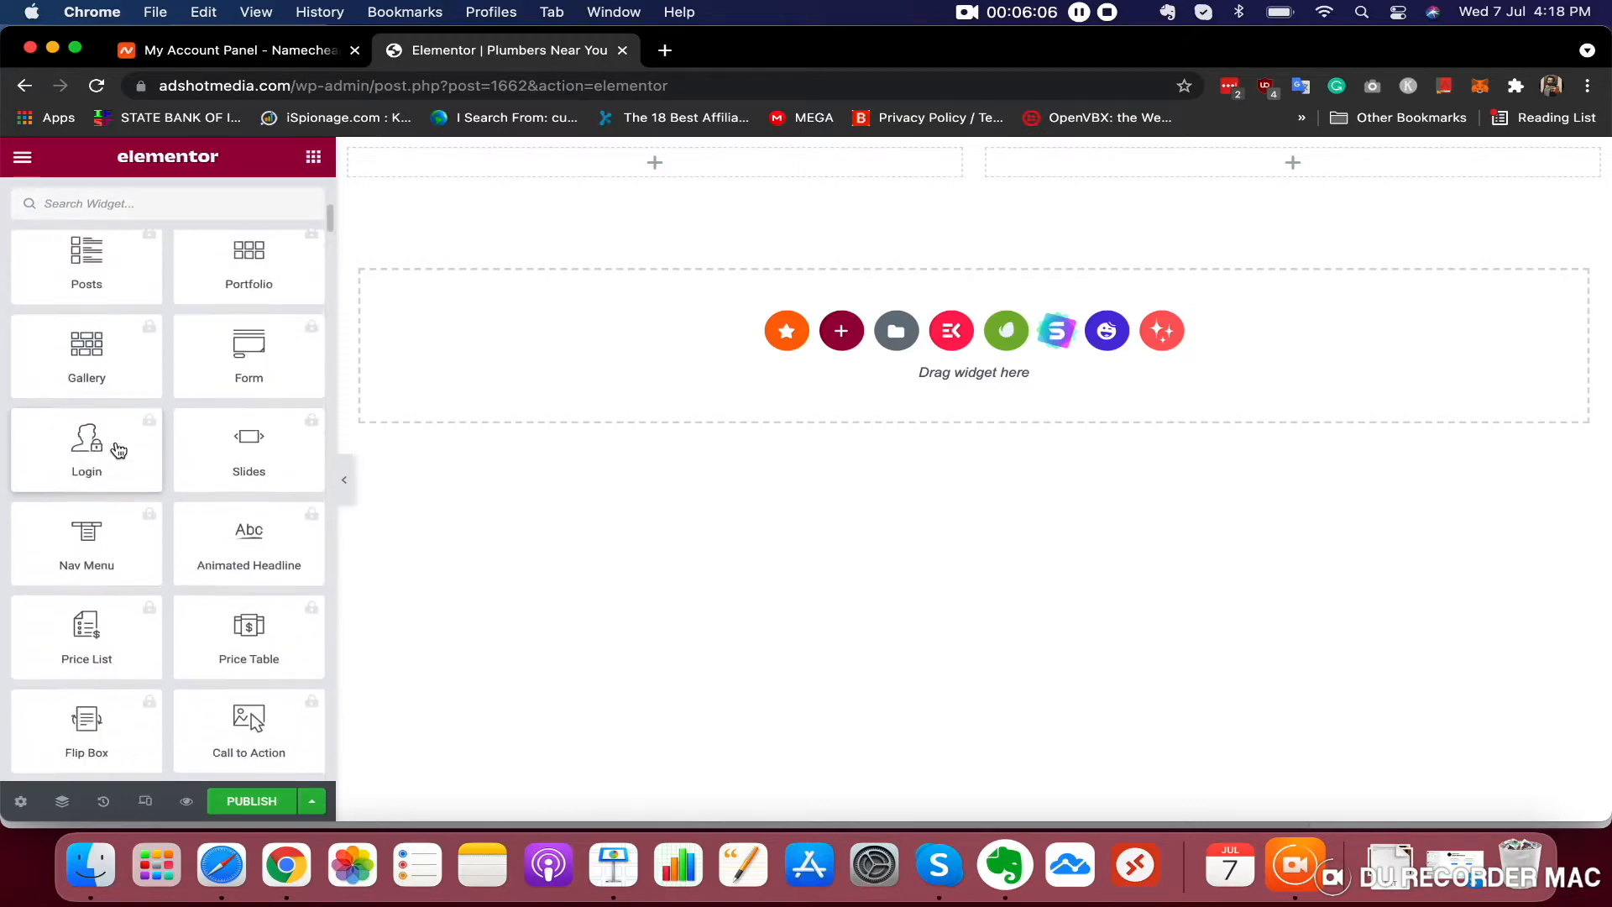
scroll(116, 449, "up", 15)
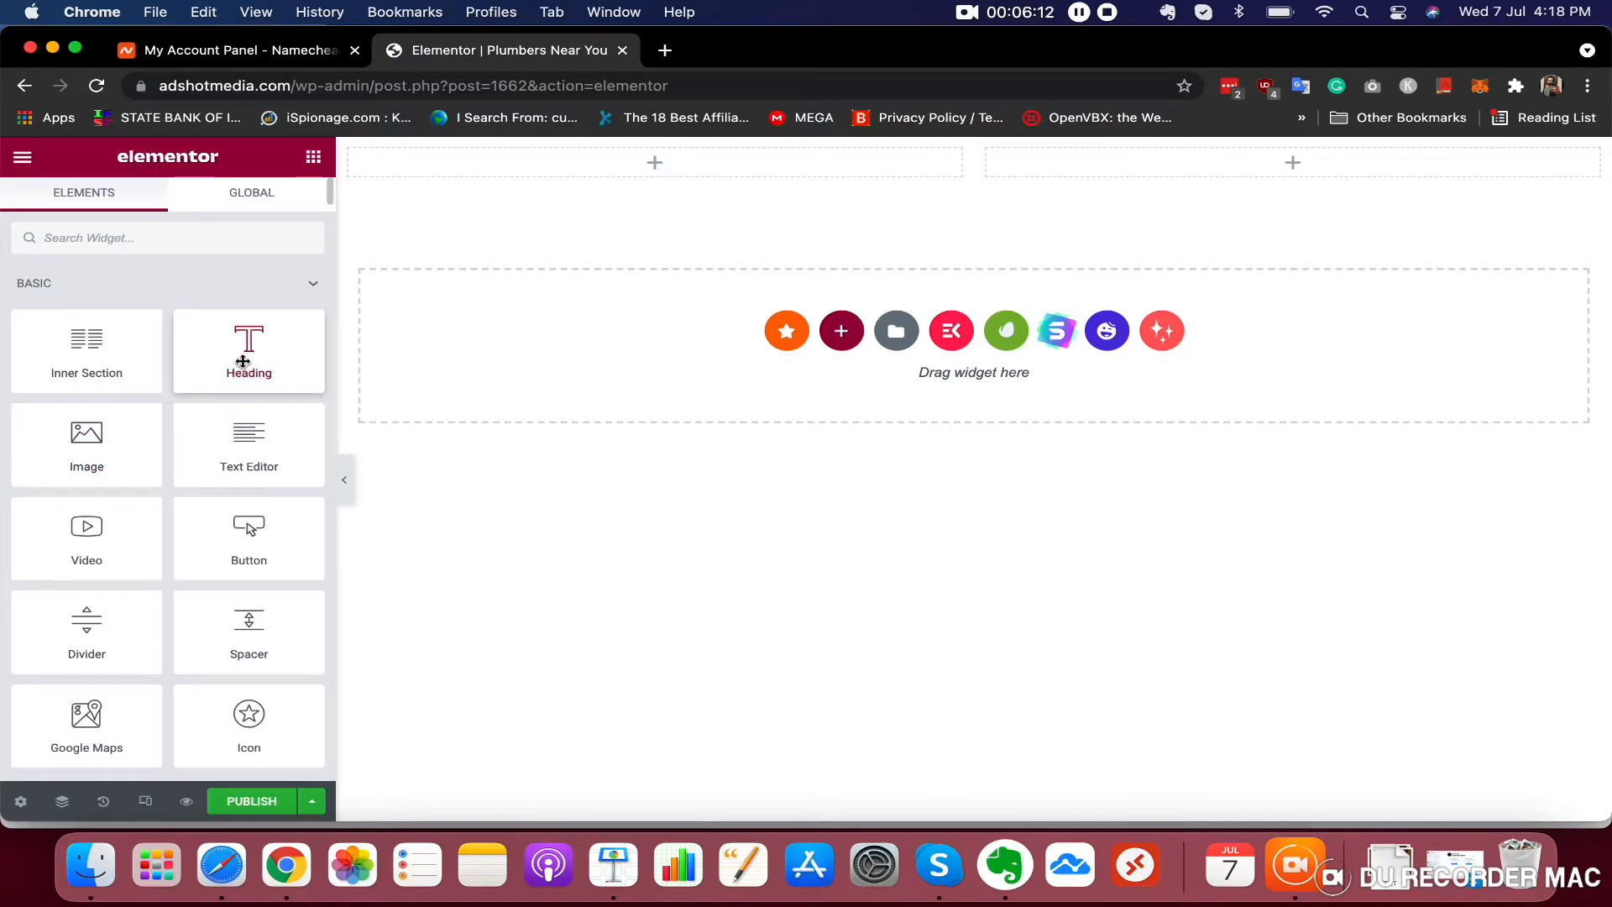
Add a Heading widget to the left column and change its text to PRO PLUMBERS
left_click_drag(272, 378, 684, 156)
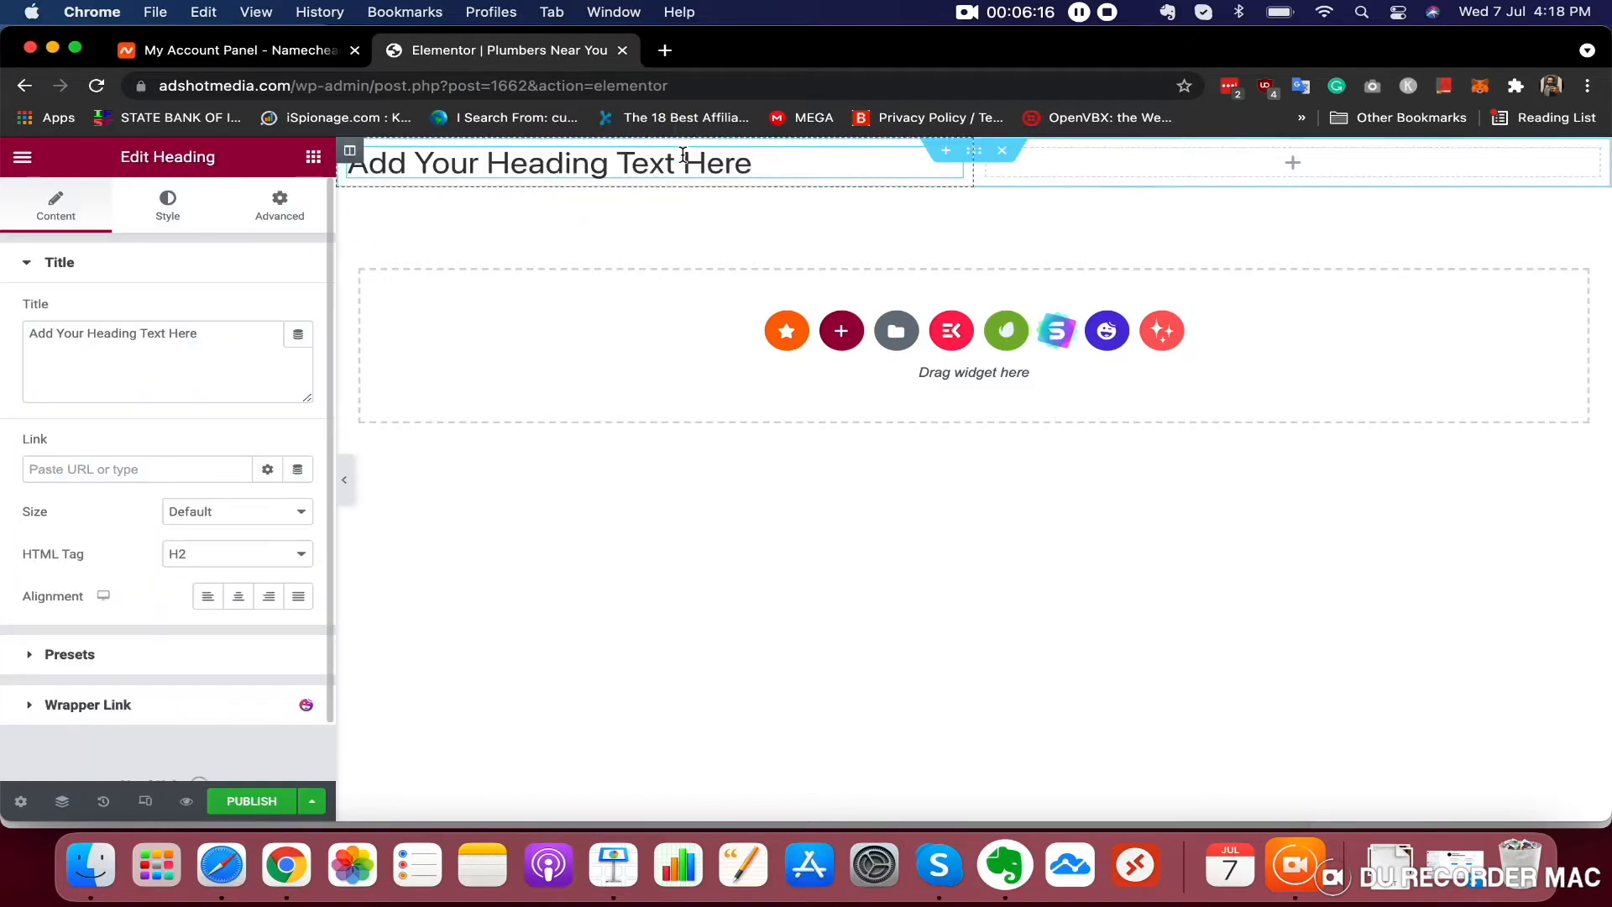
triple_click(672, 155)
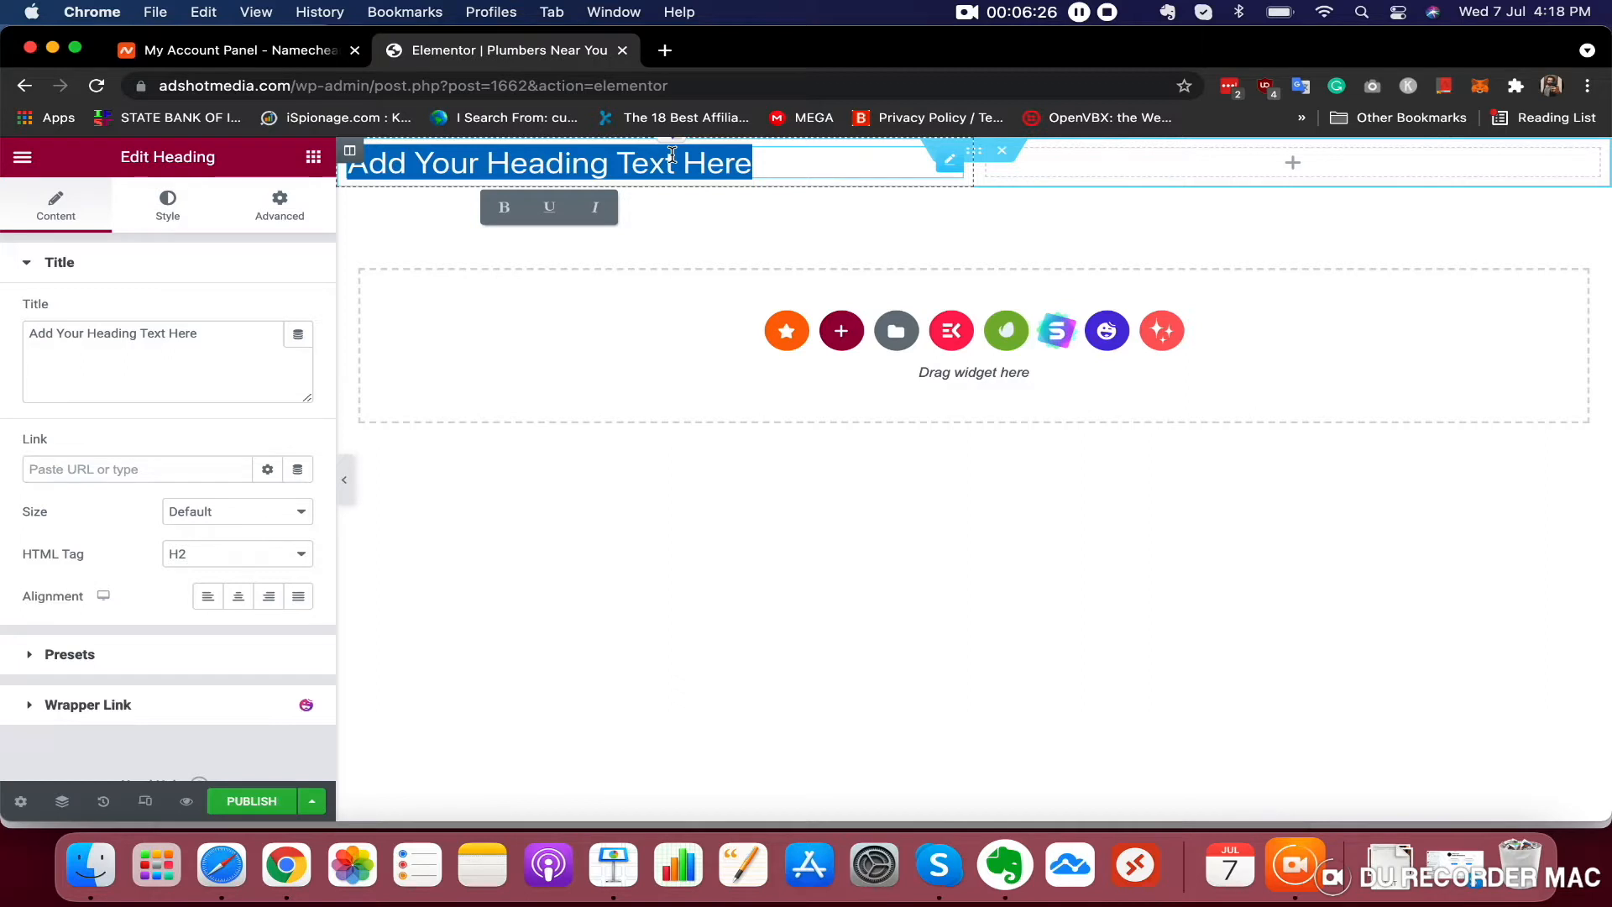
type("PRO ")
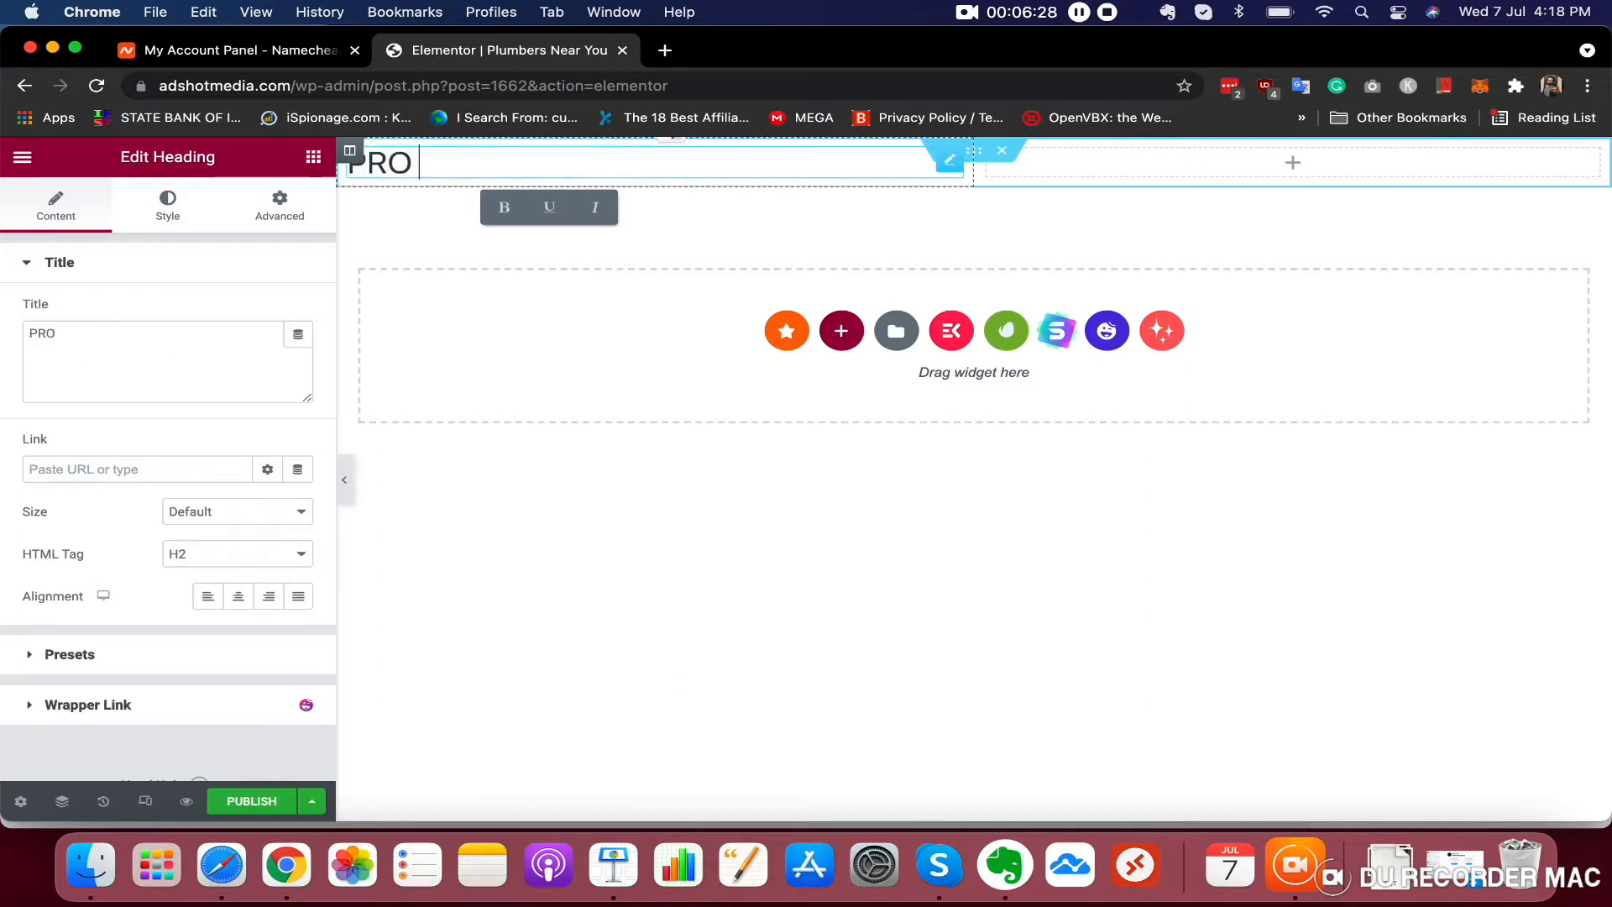
type("PLUMBERS")
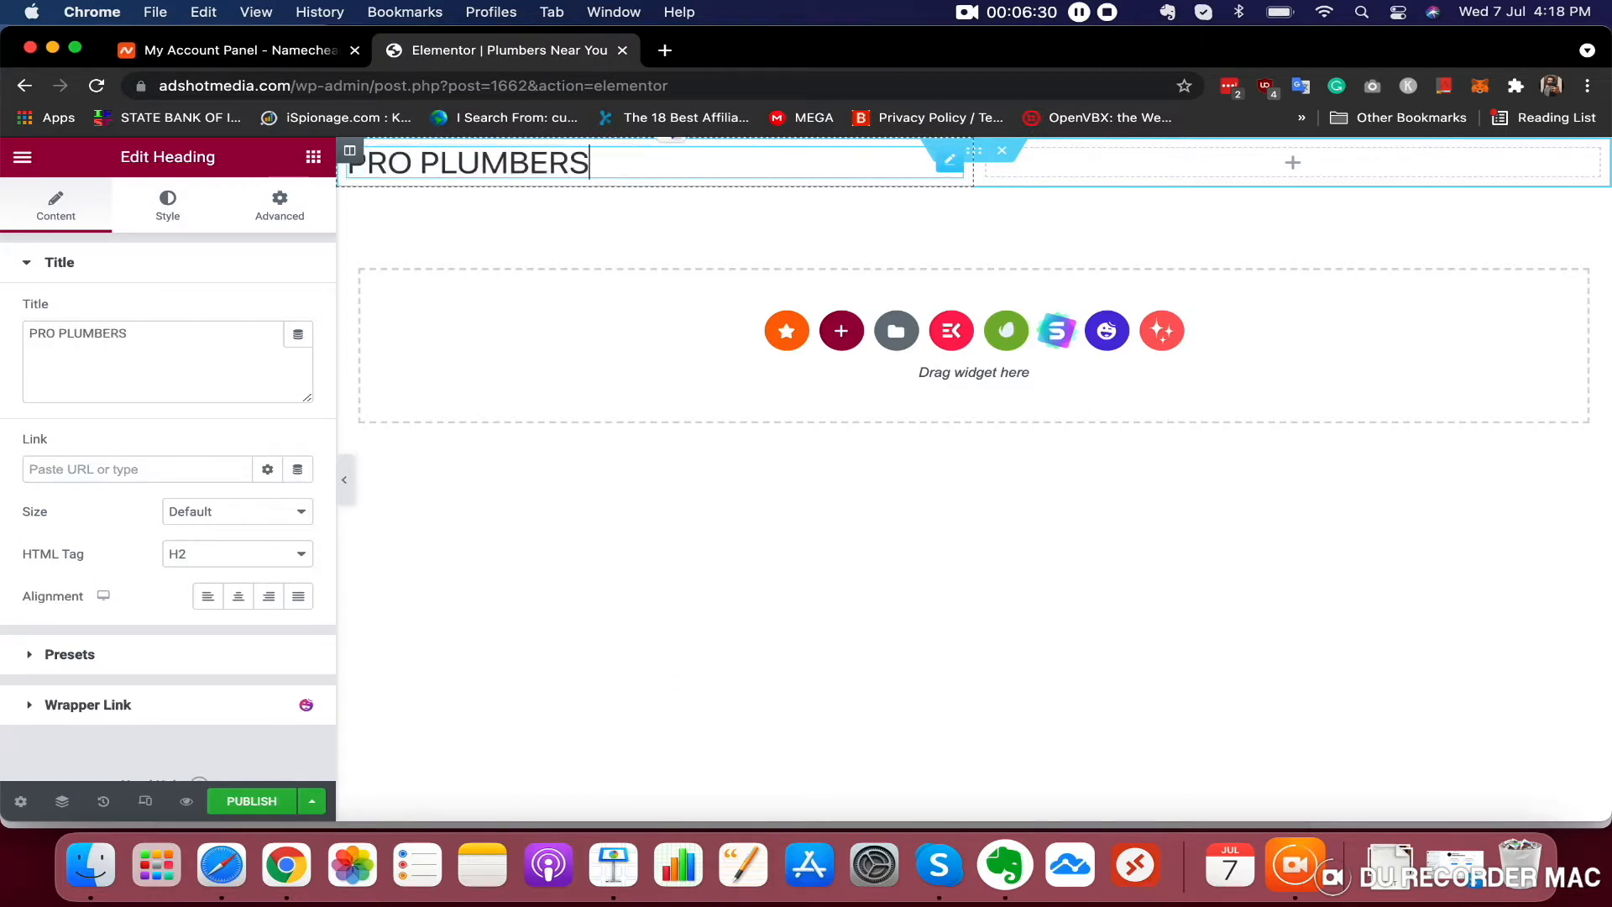
left_click(1245, 172)
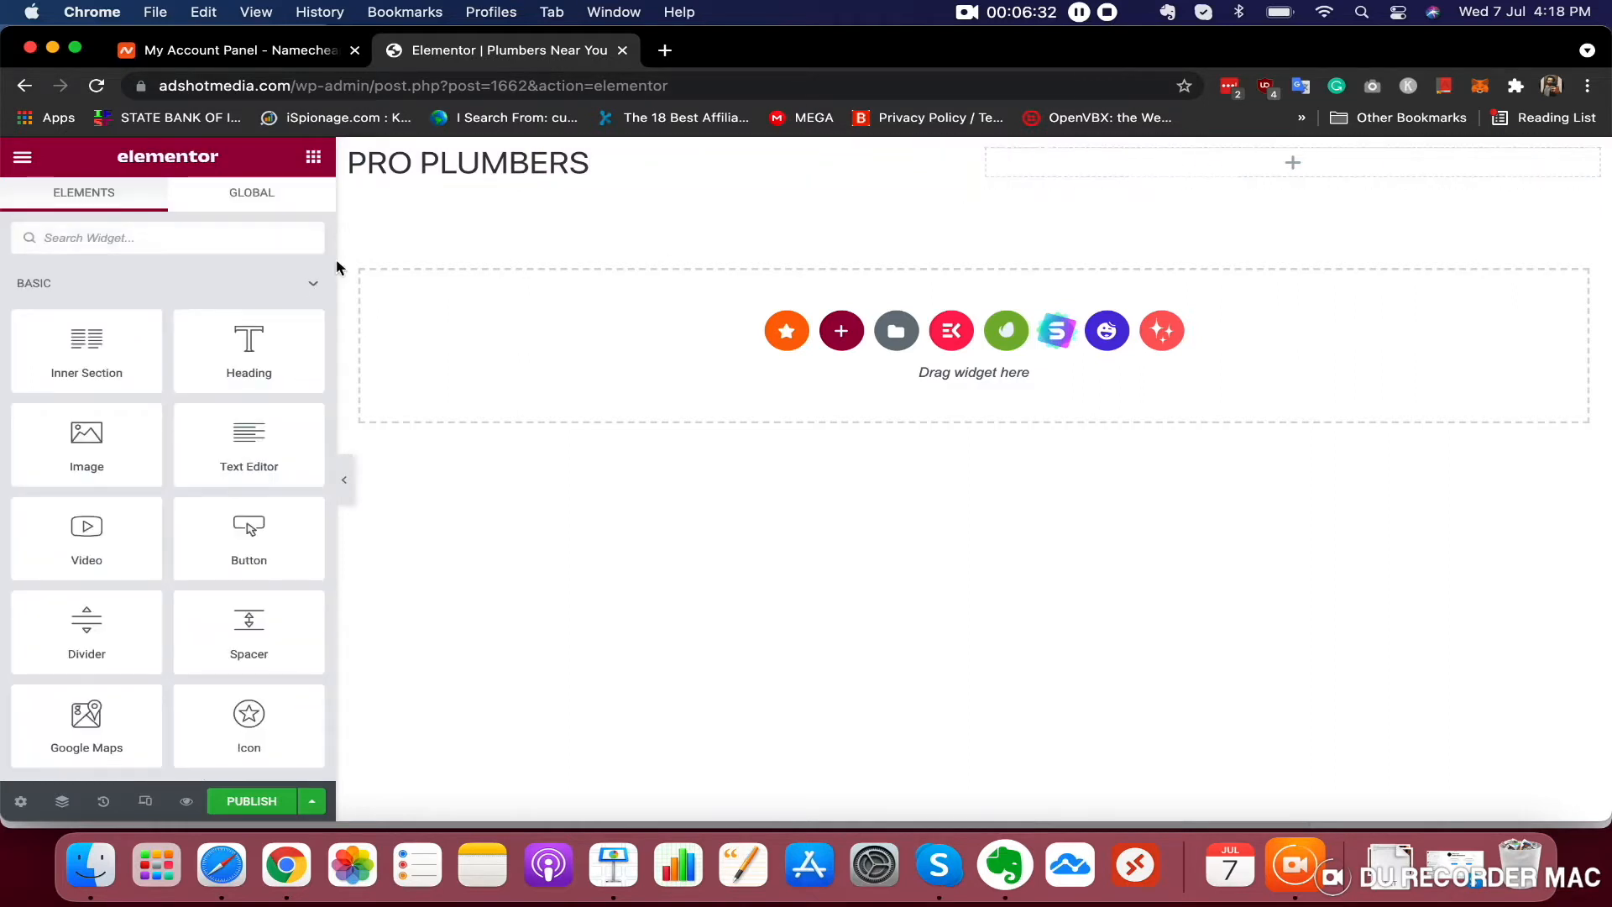
Add a Button widget to the right column and align it to the right
left_click(97, 239)
type("BUTTON")
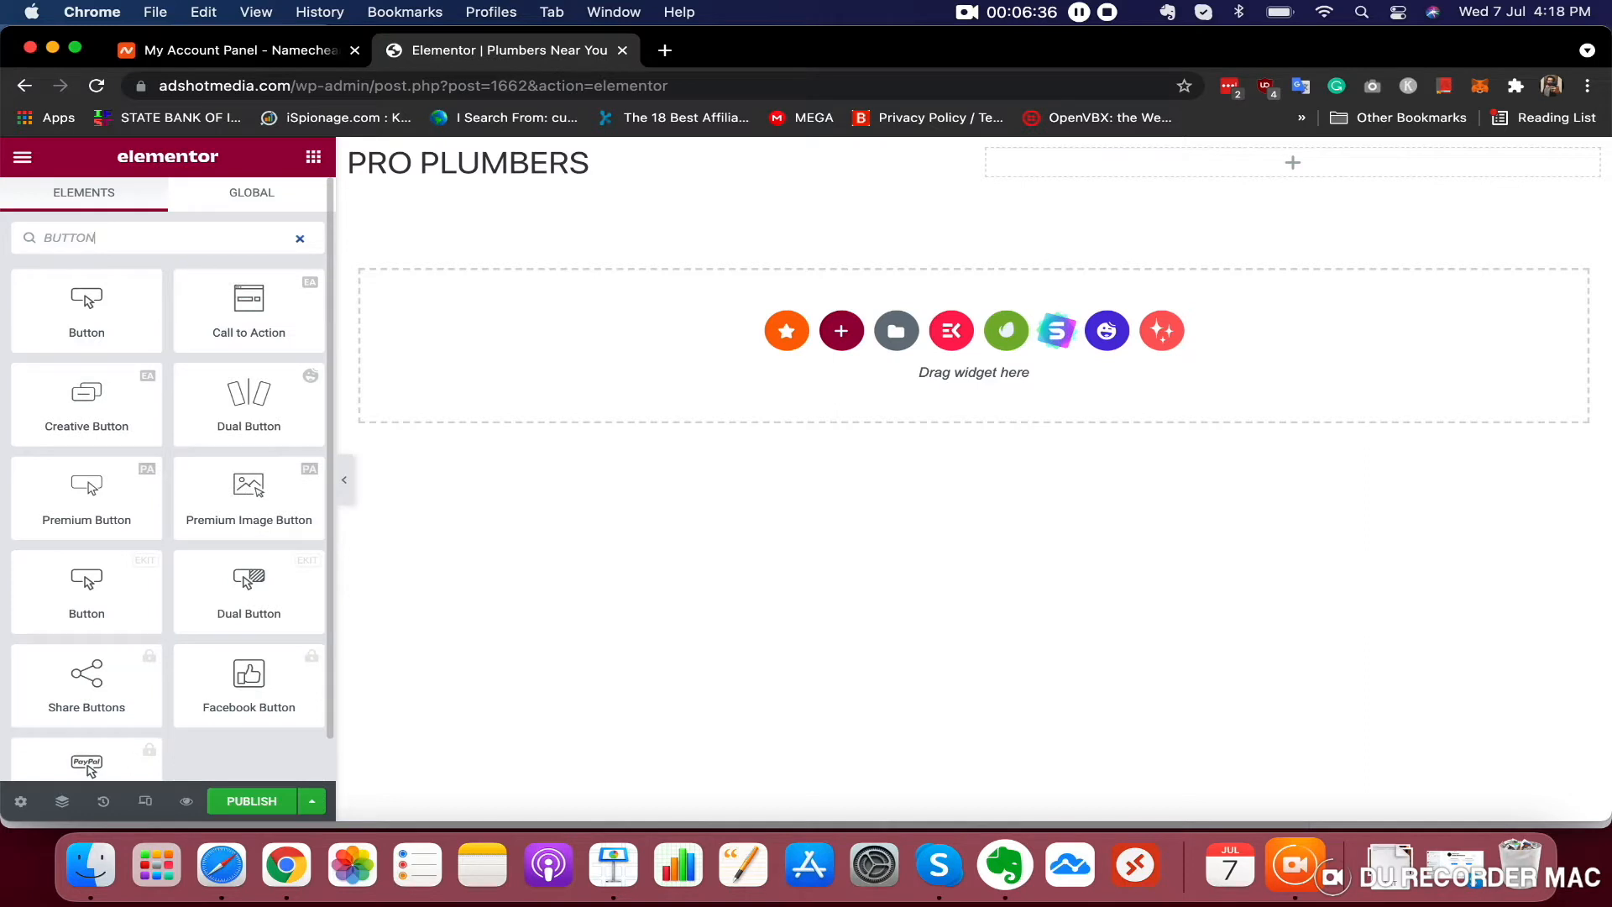
left_click_drag(112, 327, 1325, 167)
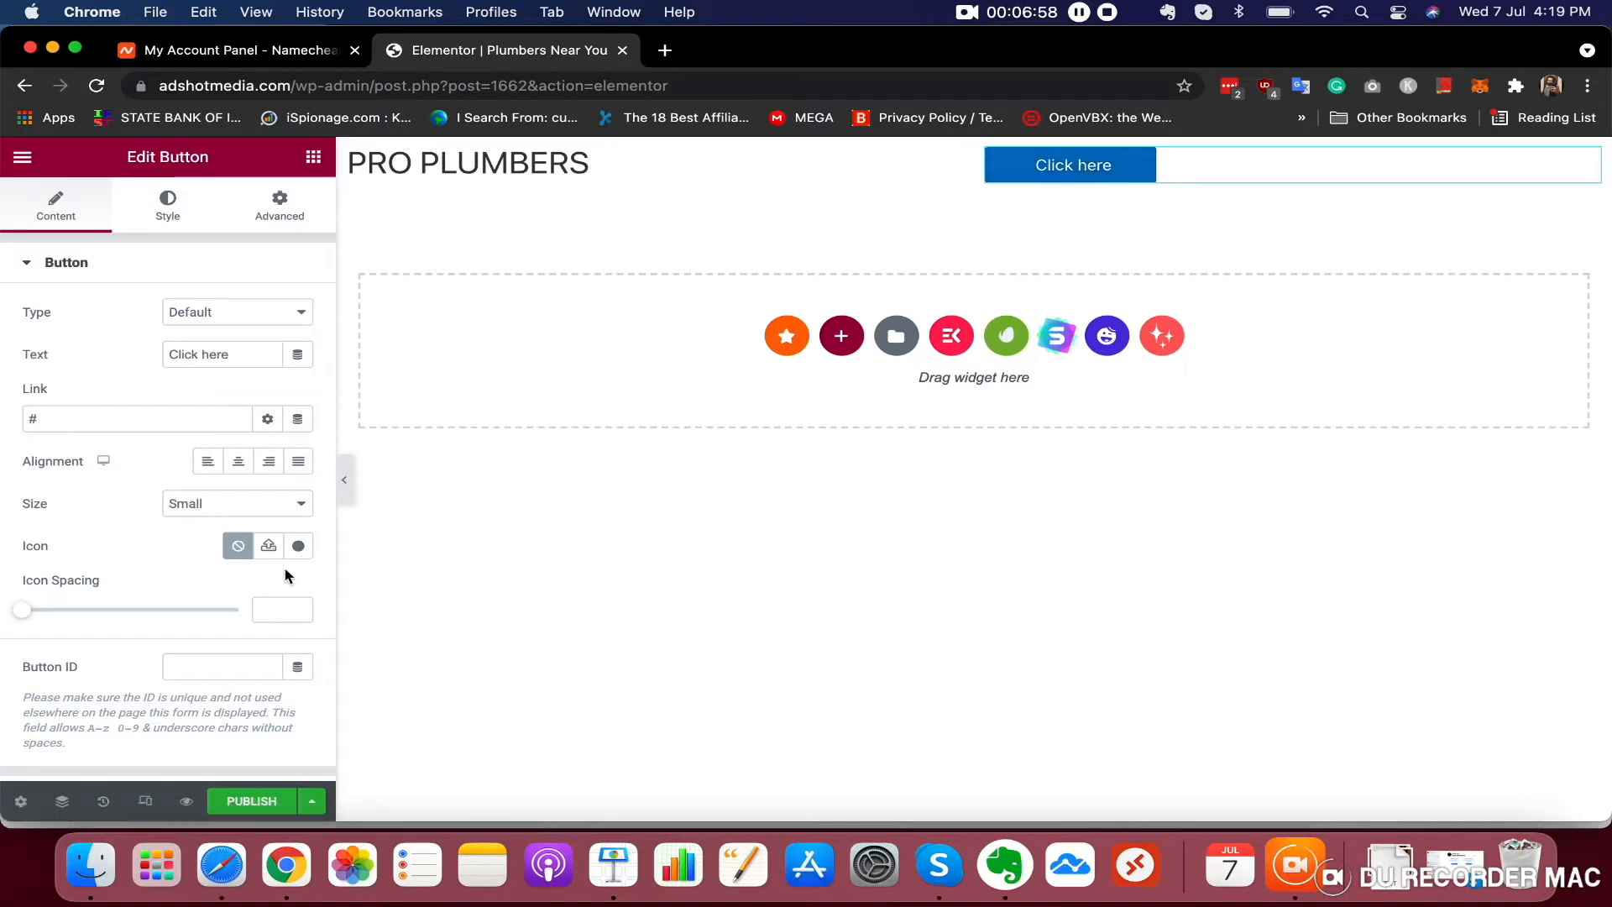
left_click(268, 461)
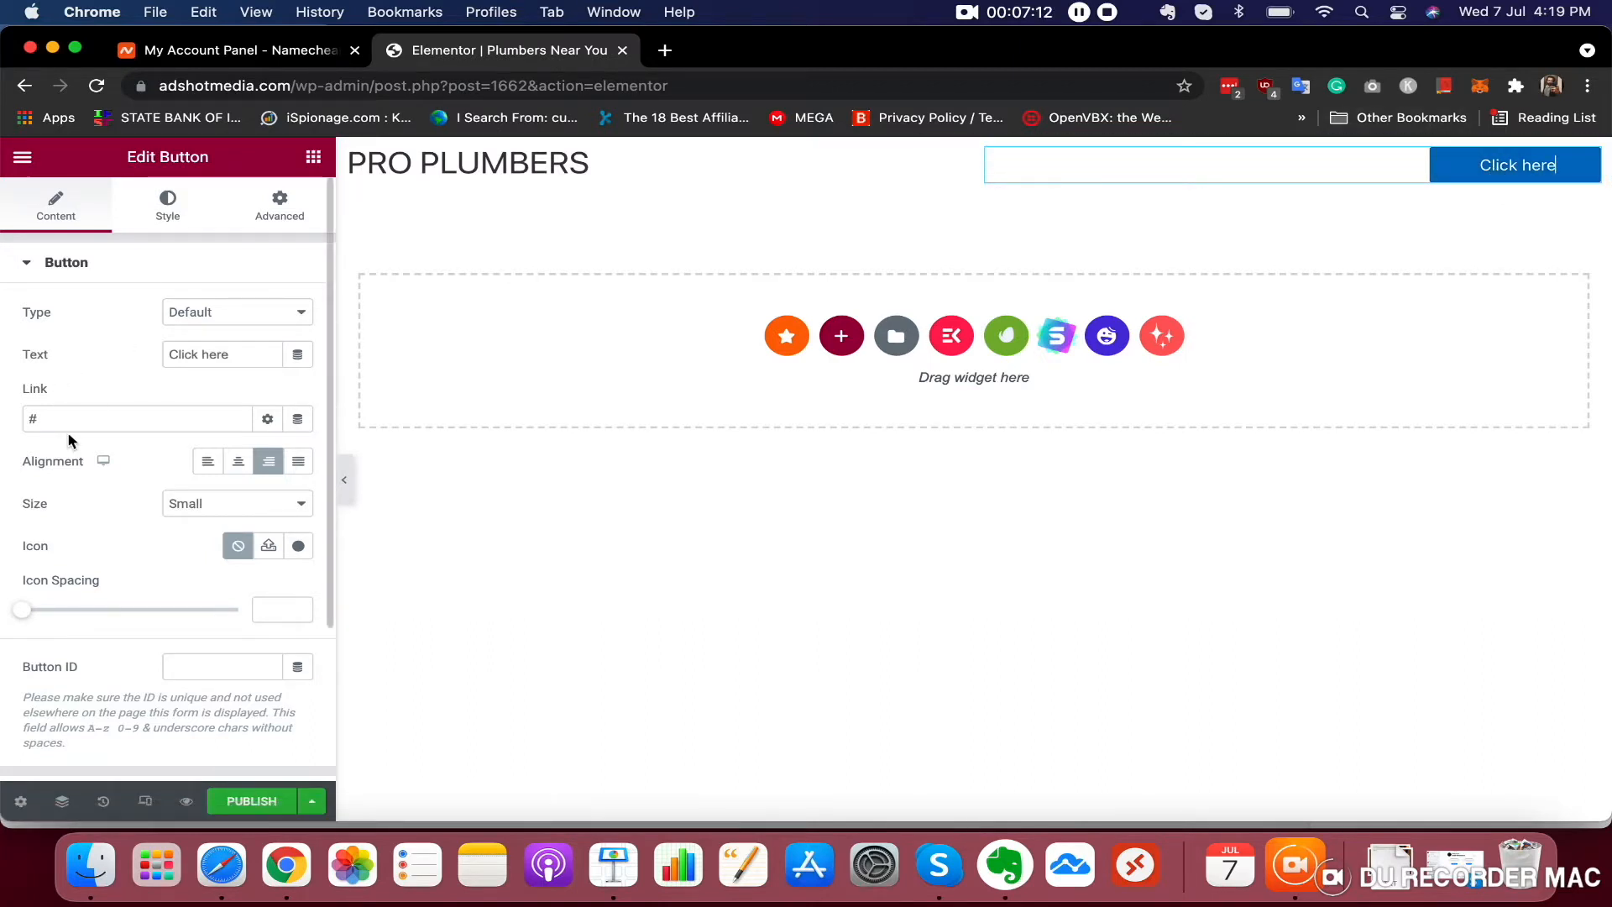
Set the button's background colour to orange #FC7000
scroll(107, 544, "down", 5)
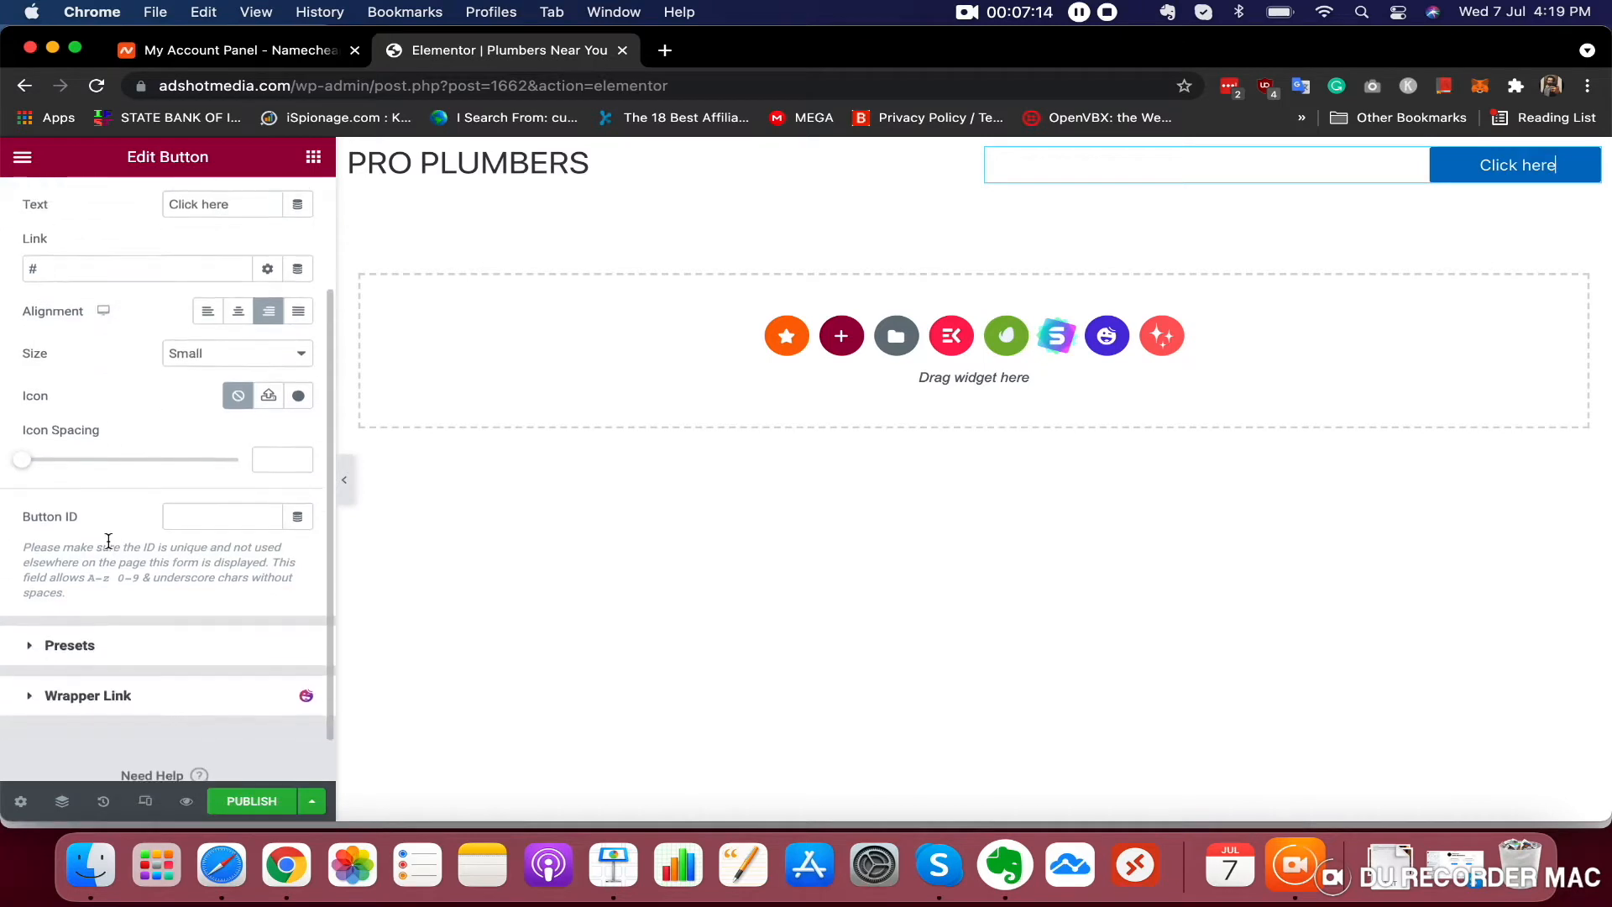
scroll(109, 547, "up", 5)
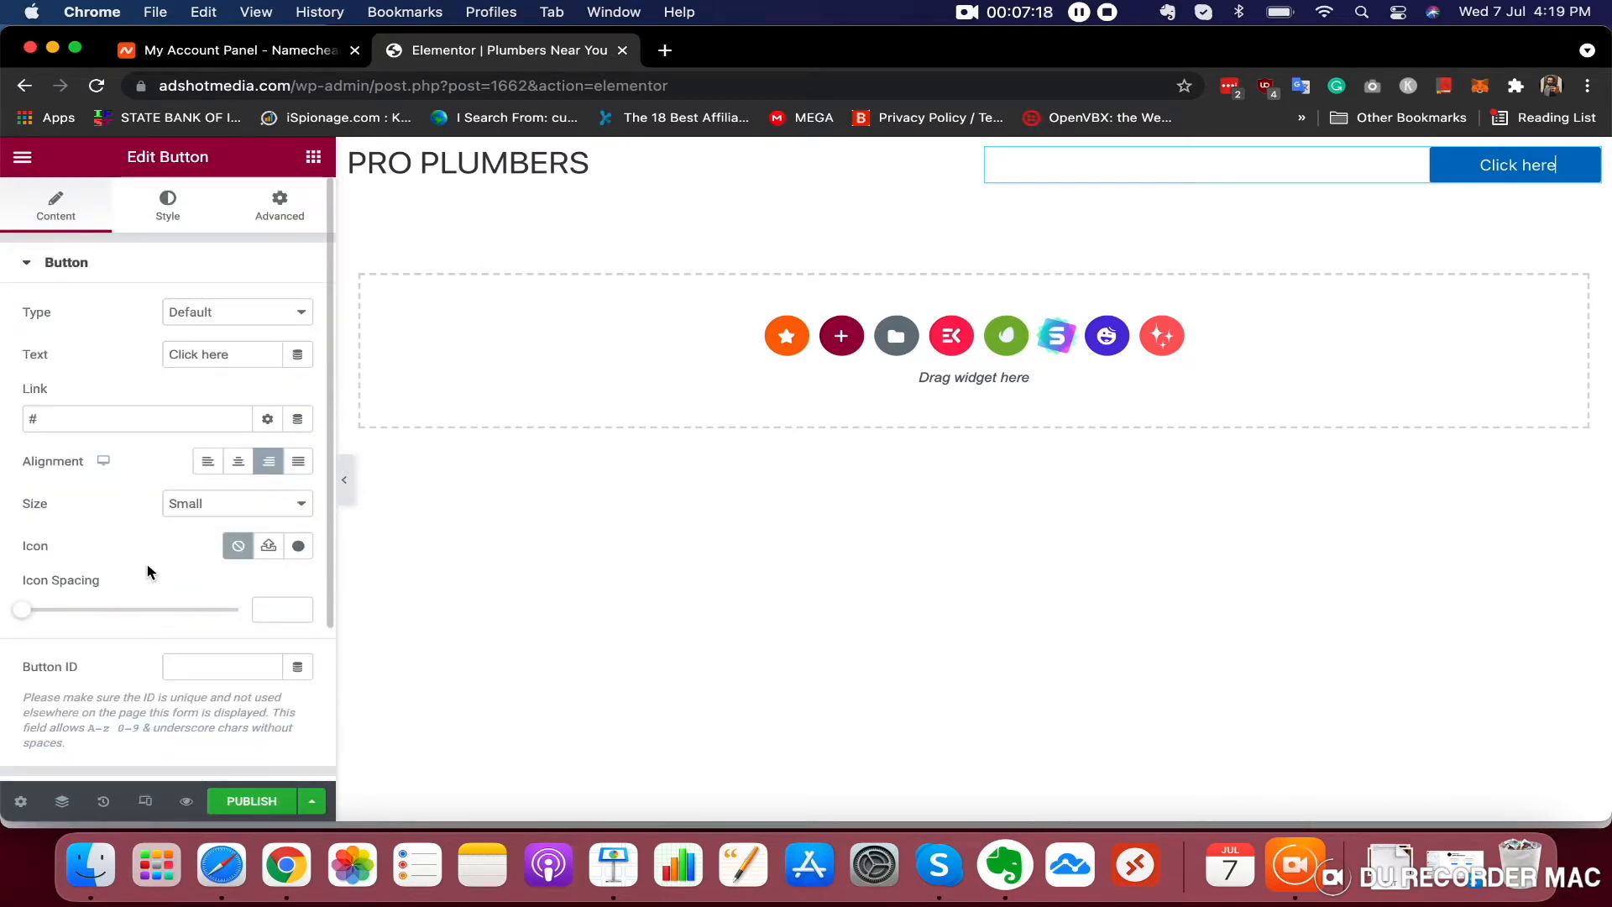
left_click(171, 223)
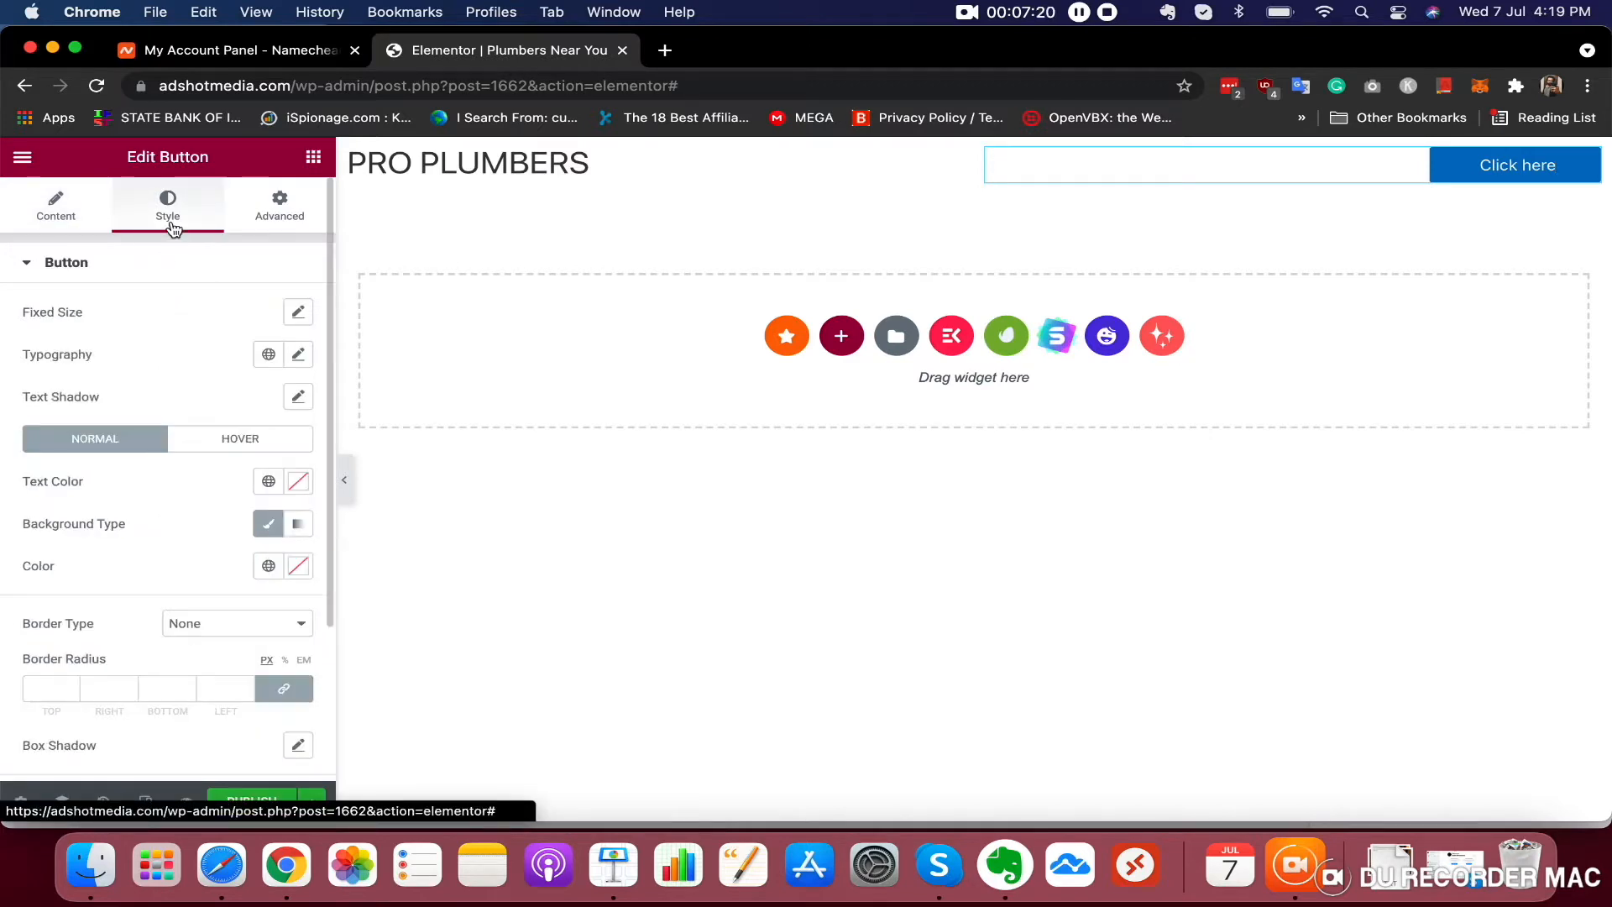
scroll(168, 583, "down", 3)
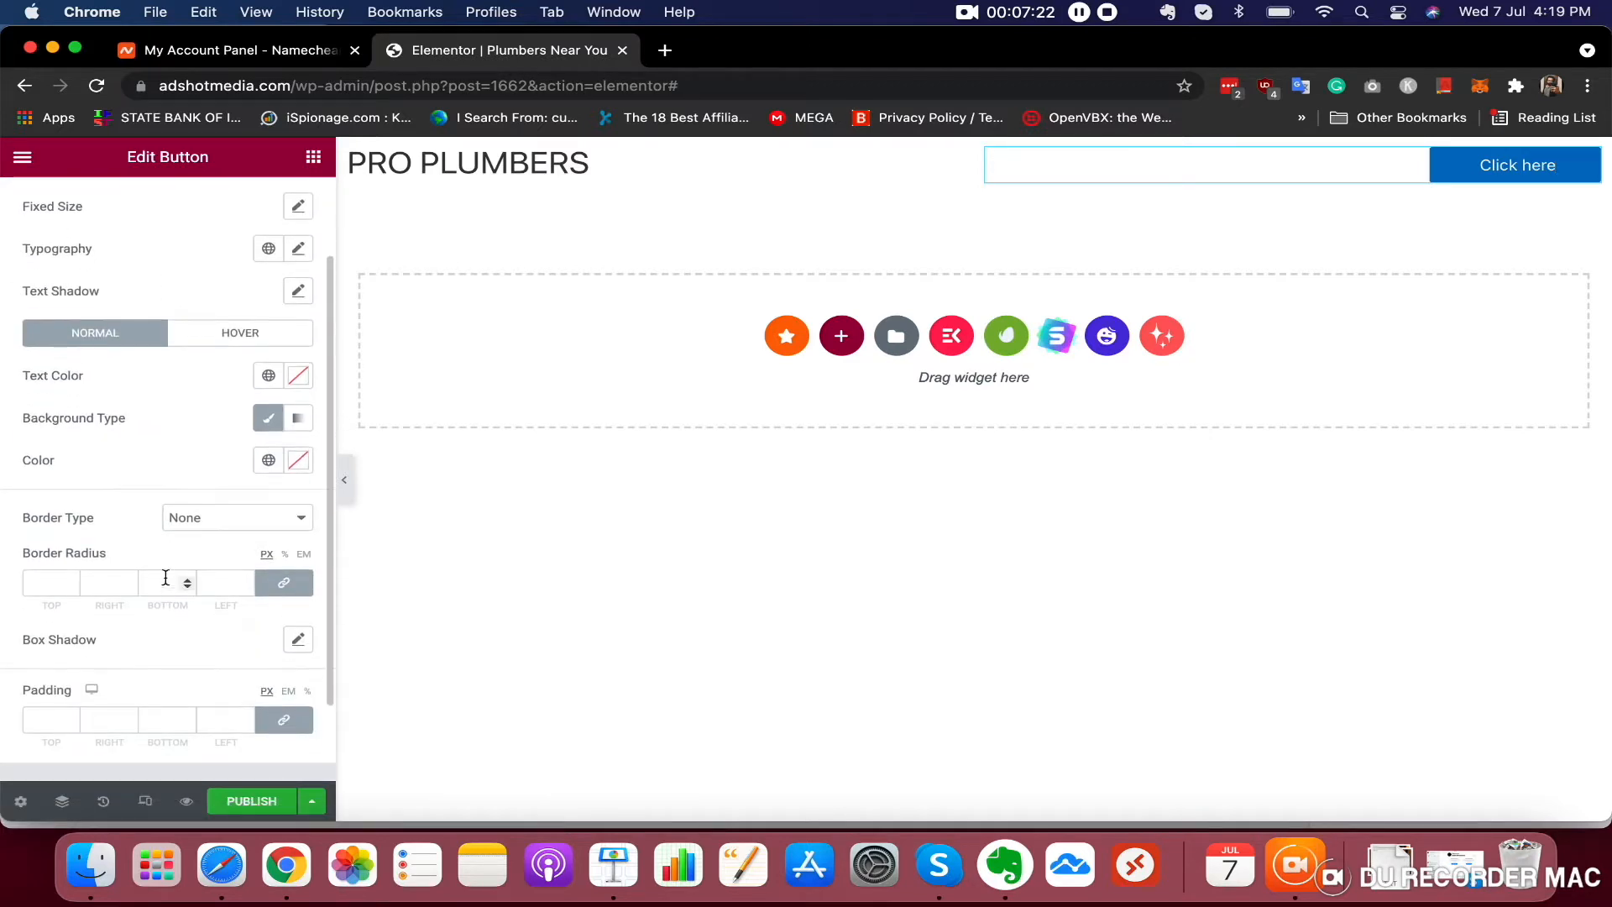
left_click(303, 467)
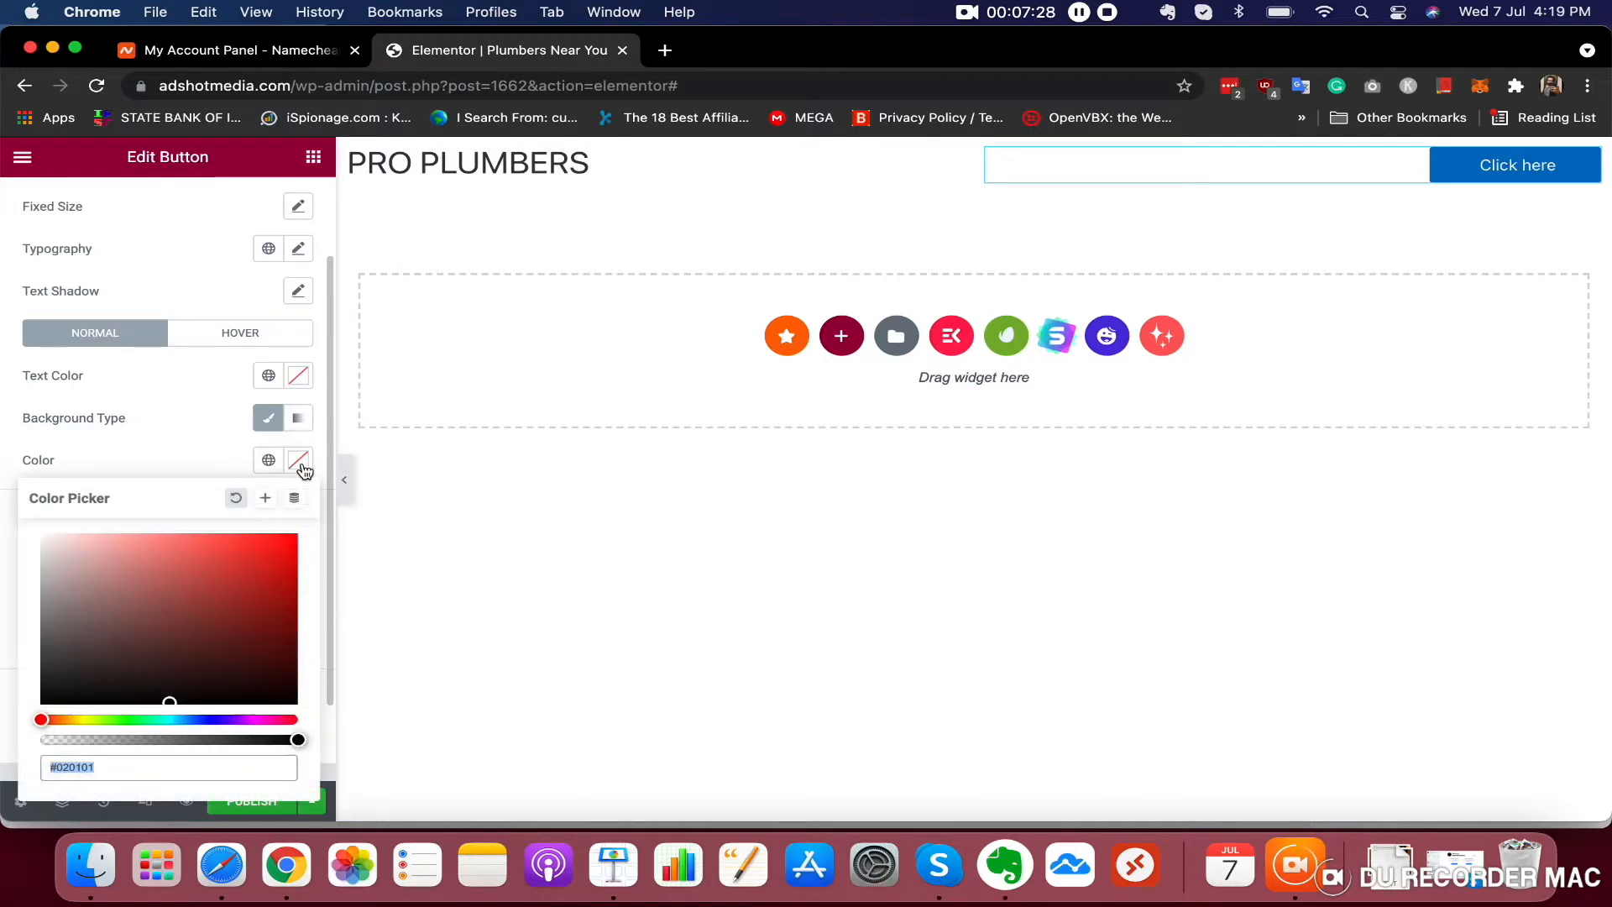
left_click_drag(46, 724, 65, 722)
left_click_drag(170, 691, 307, 540)
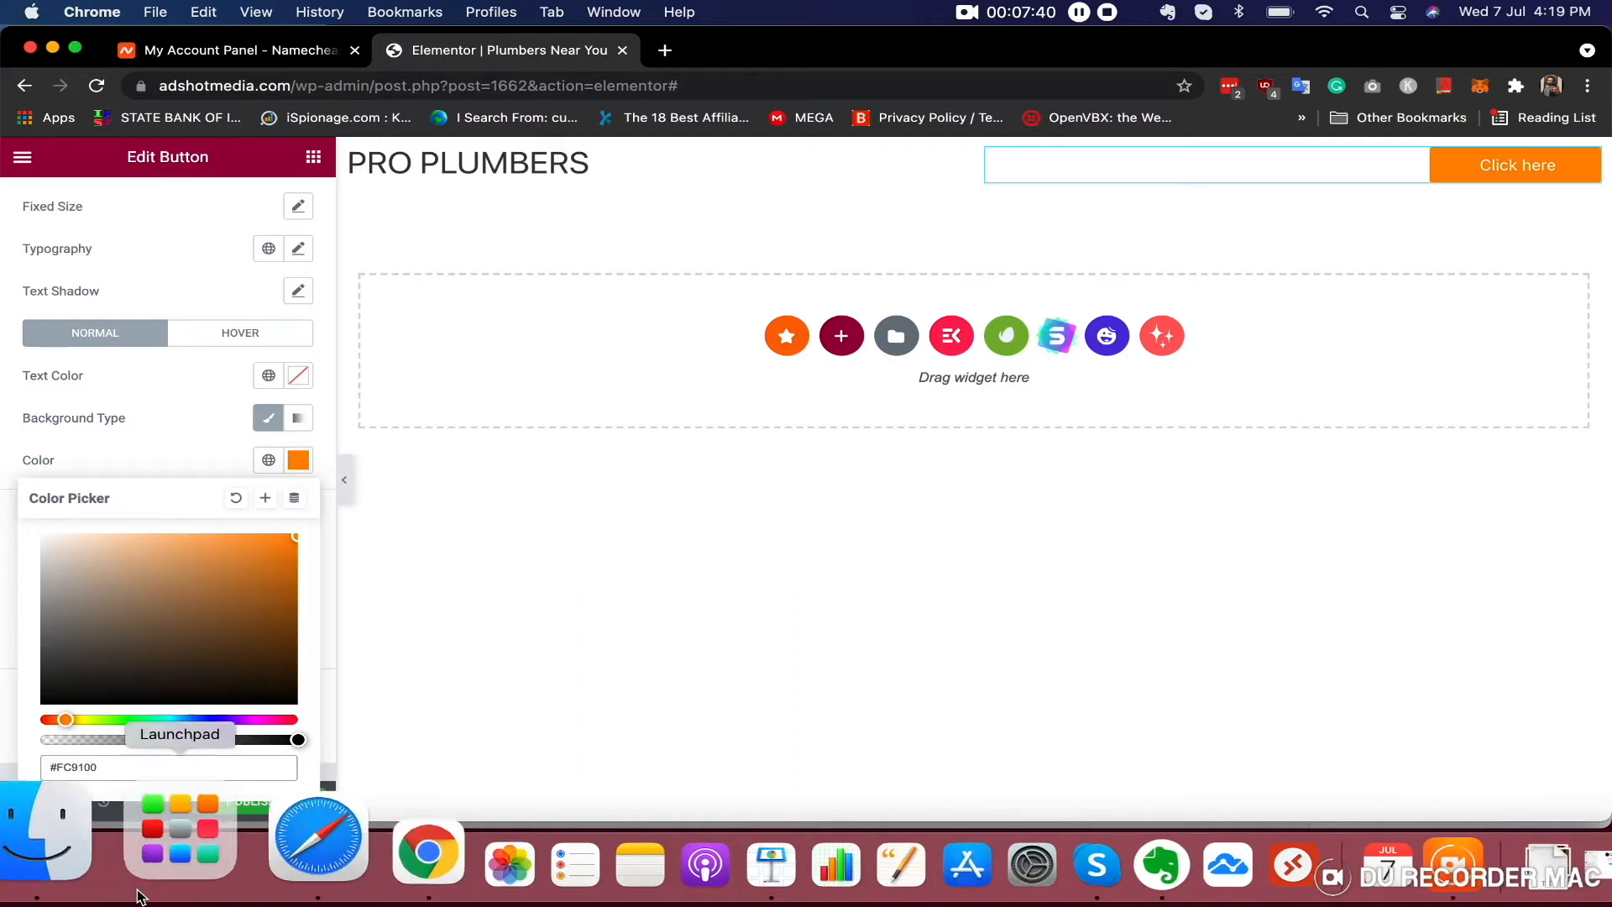
left_click_drag(73, 717, 59, 720)
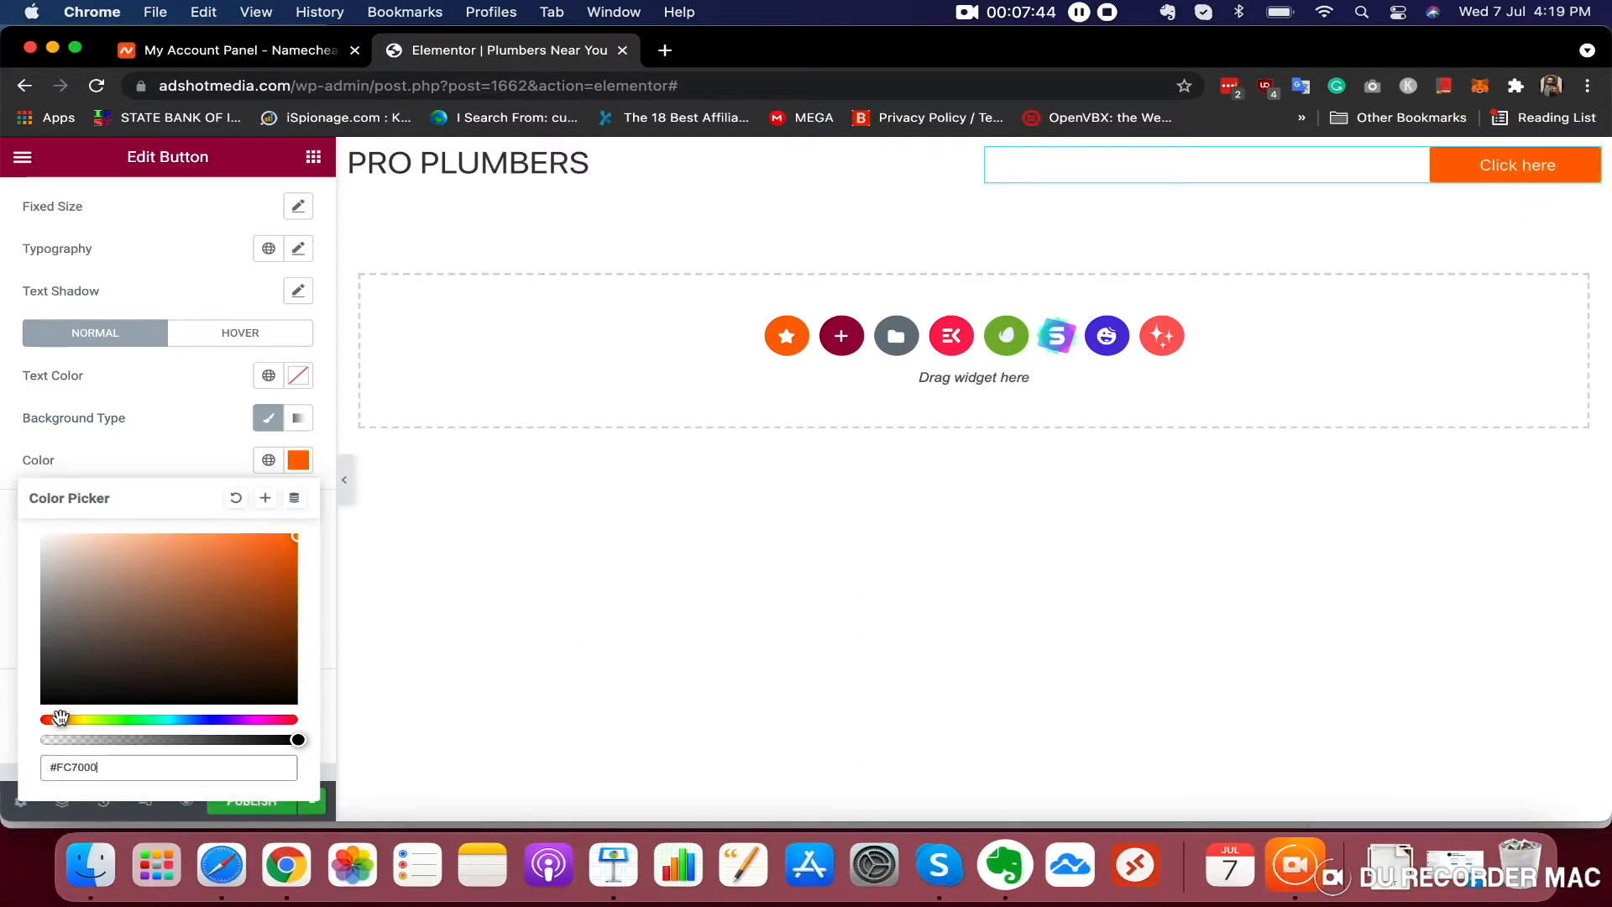
left_click(165, 206)
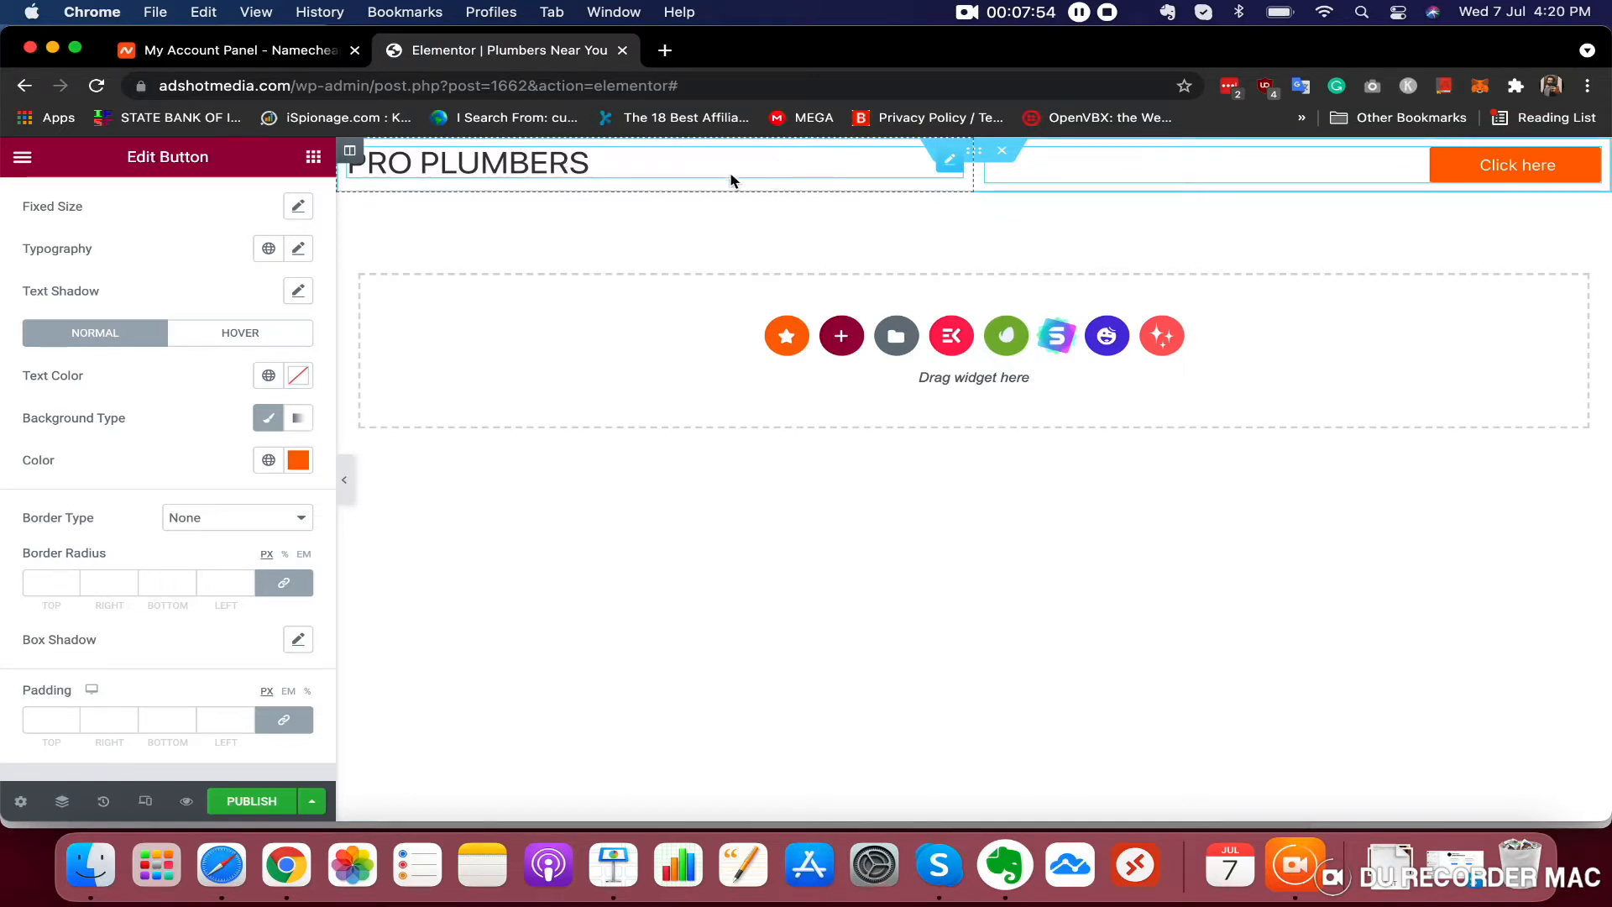
Give the header section a classic blue background colour #2491B3
left_click(545, 166)
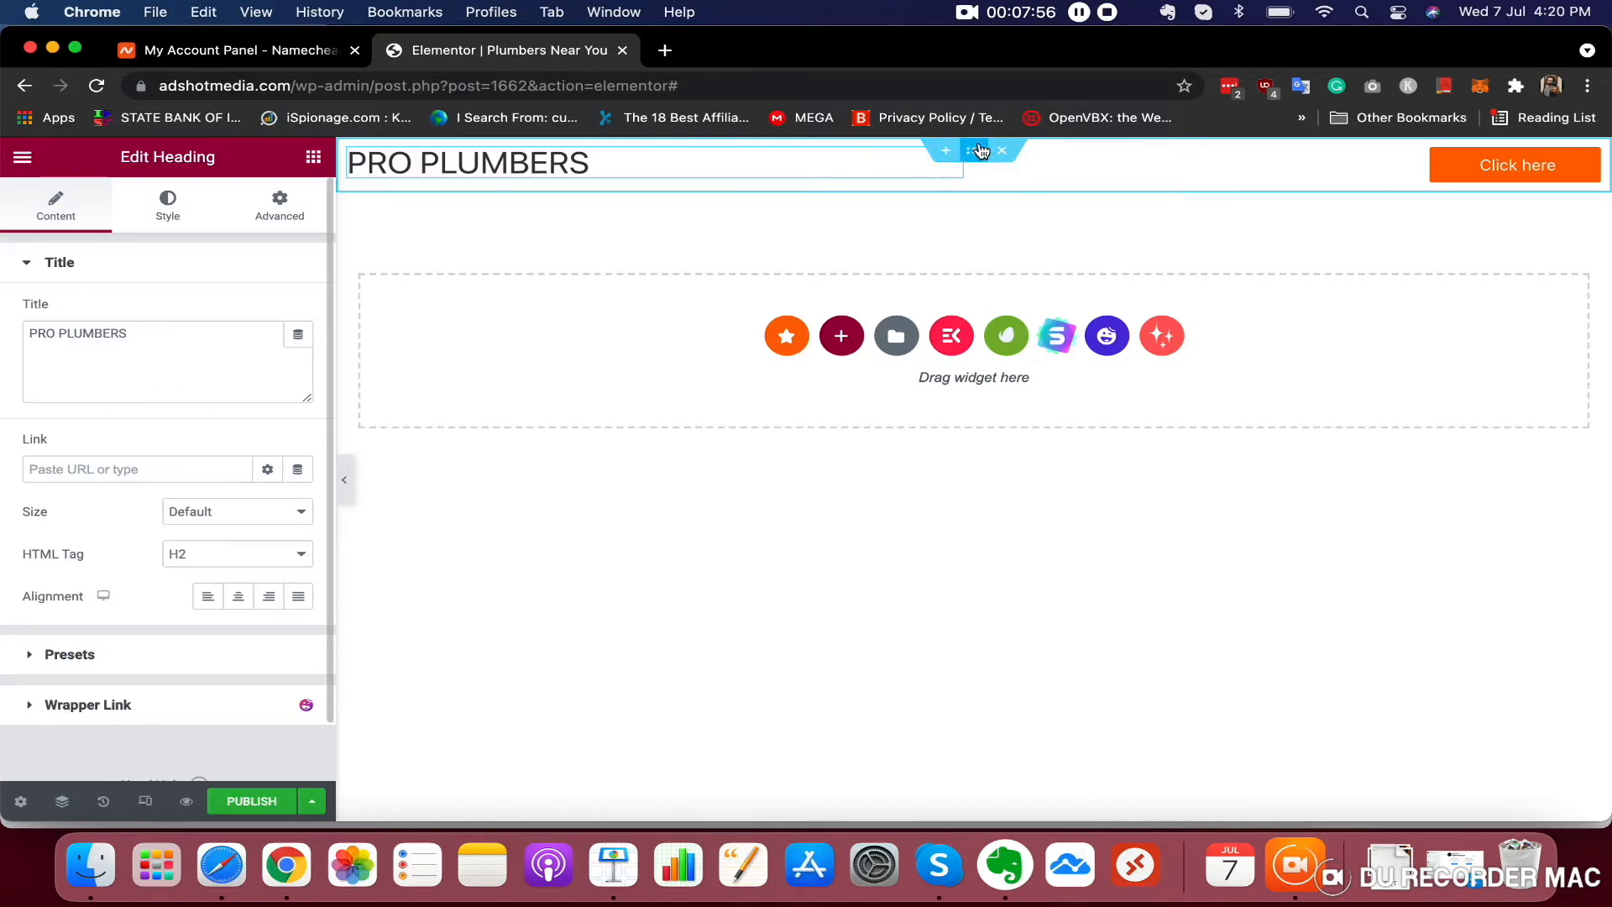
mouse_move(966, 166)
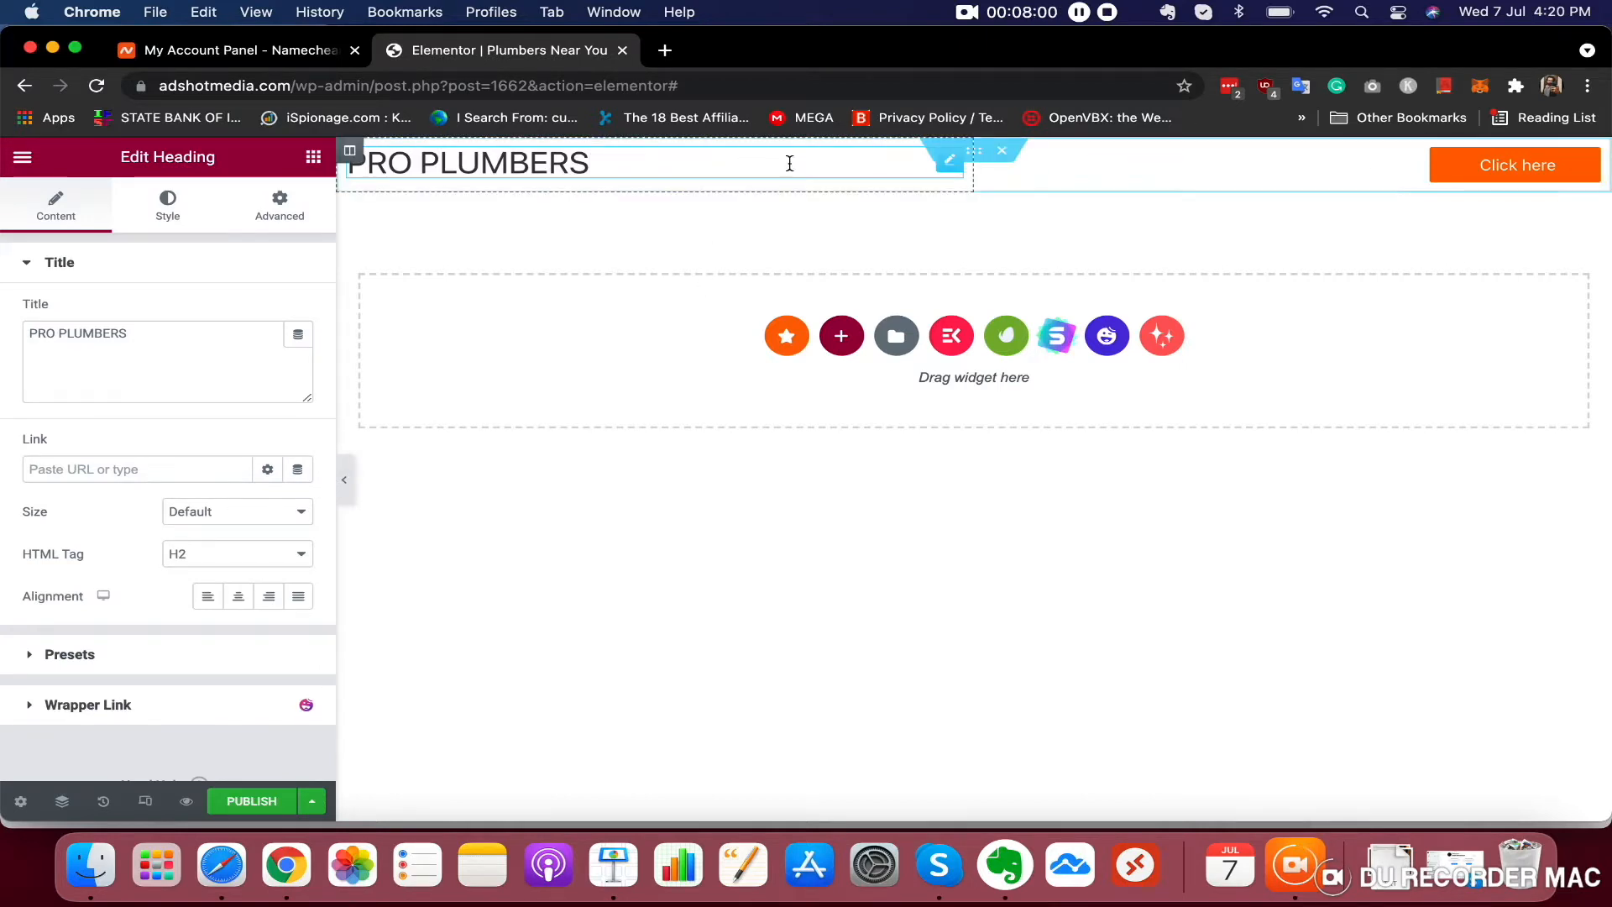
left_click(974, 153)
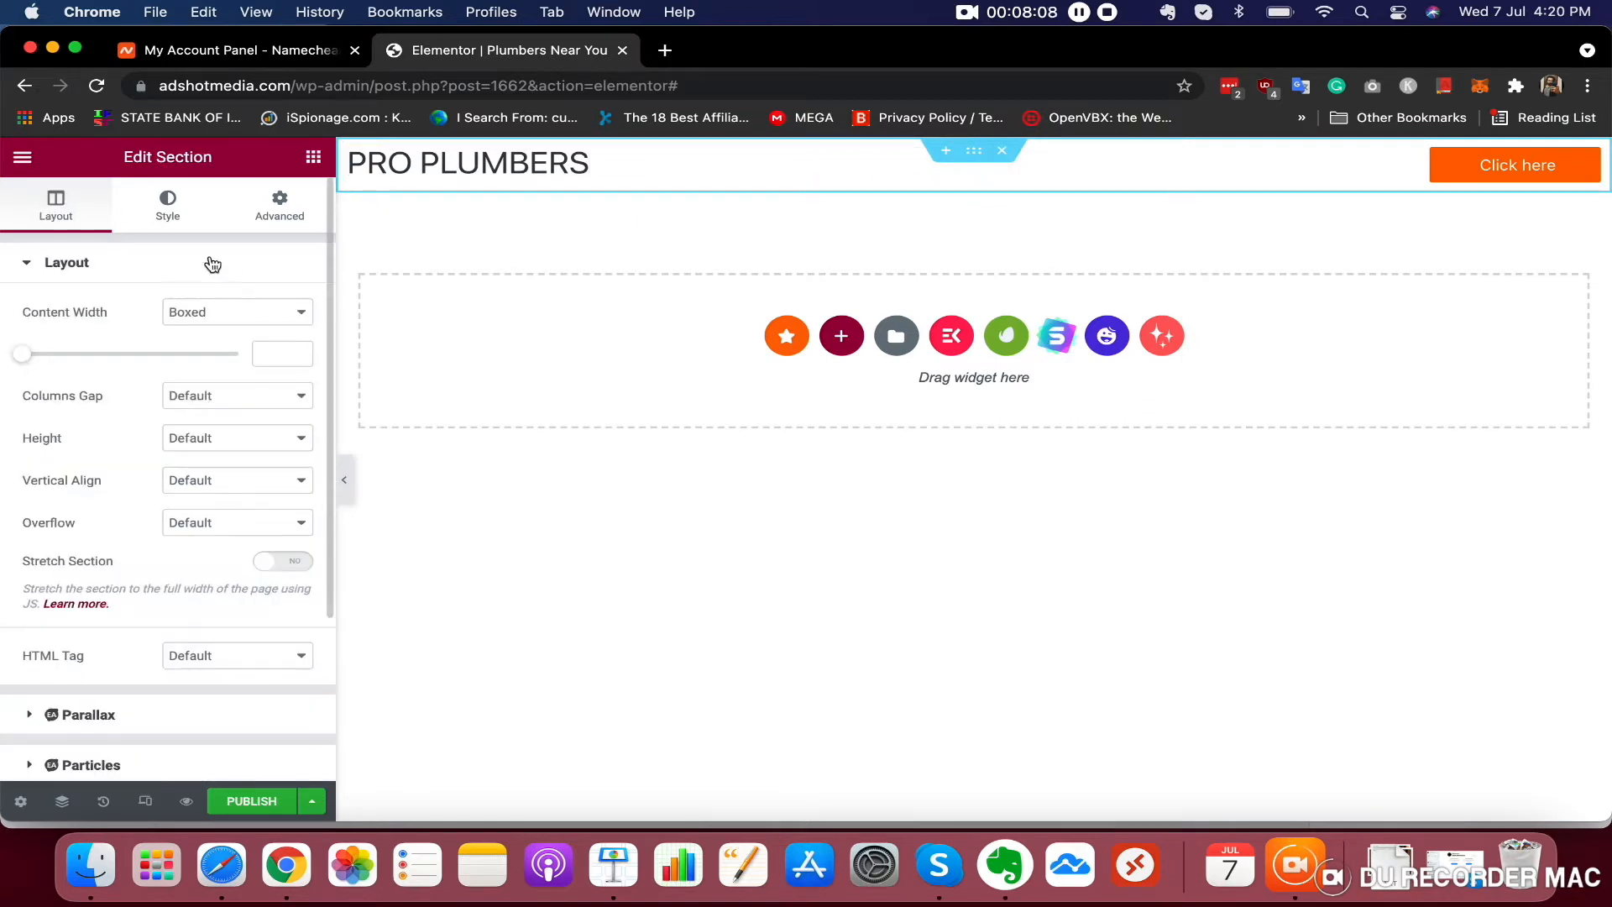
left_click(169, 214)
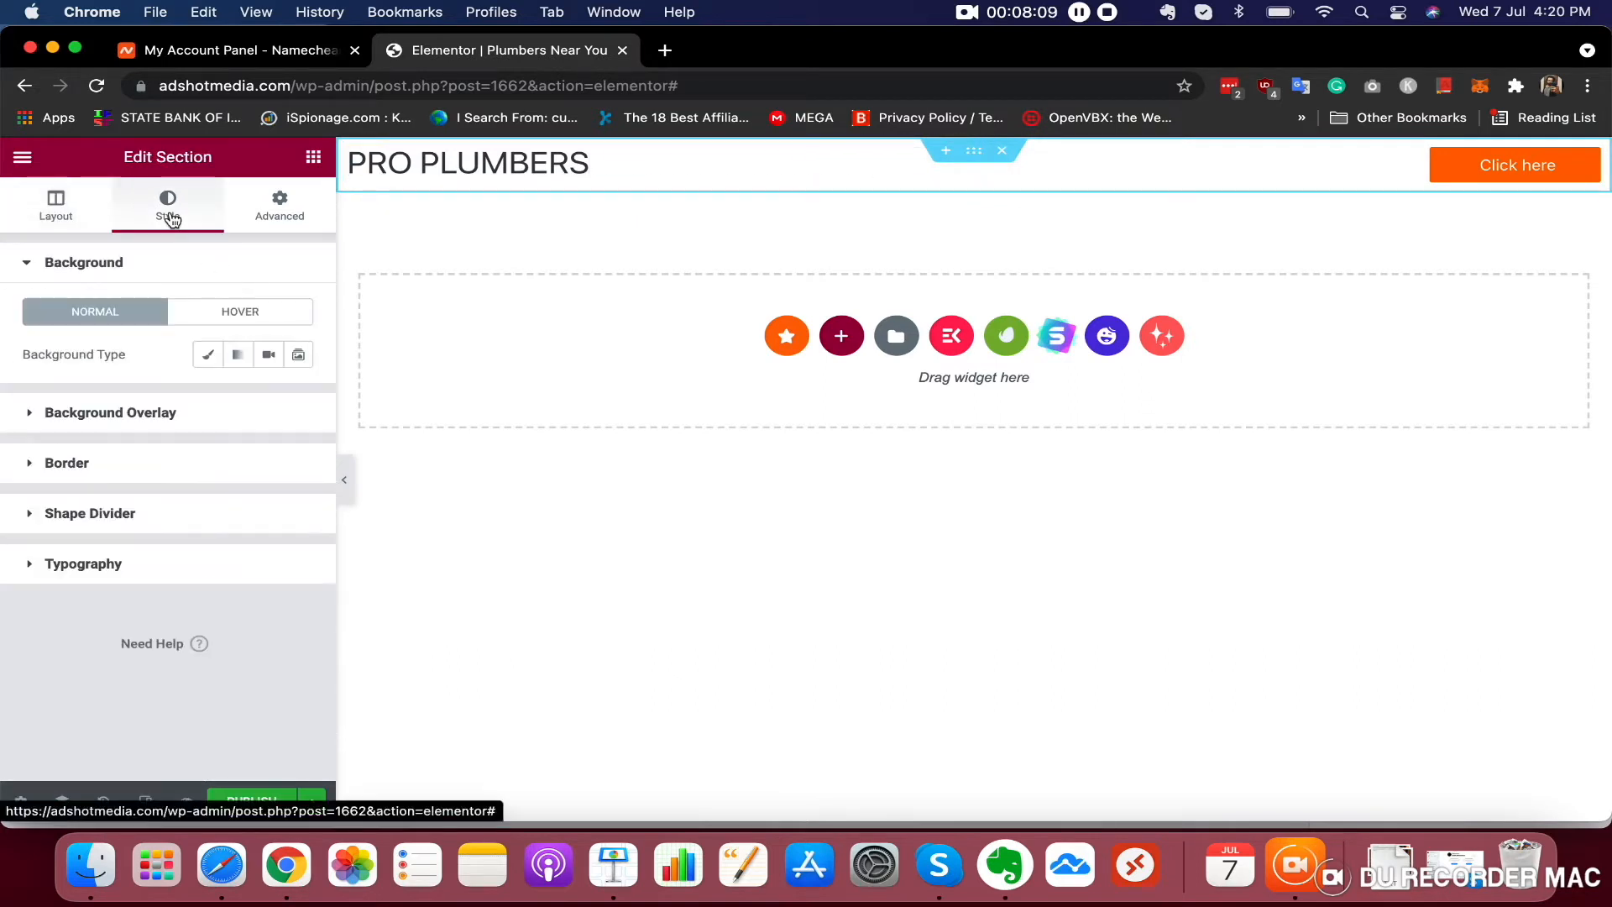
left_click(212, 359)
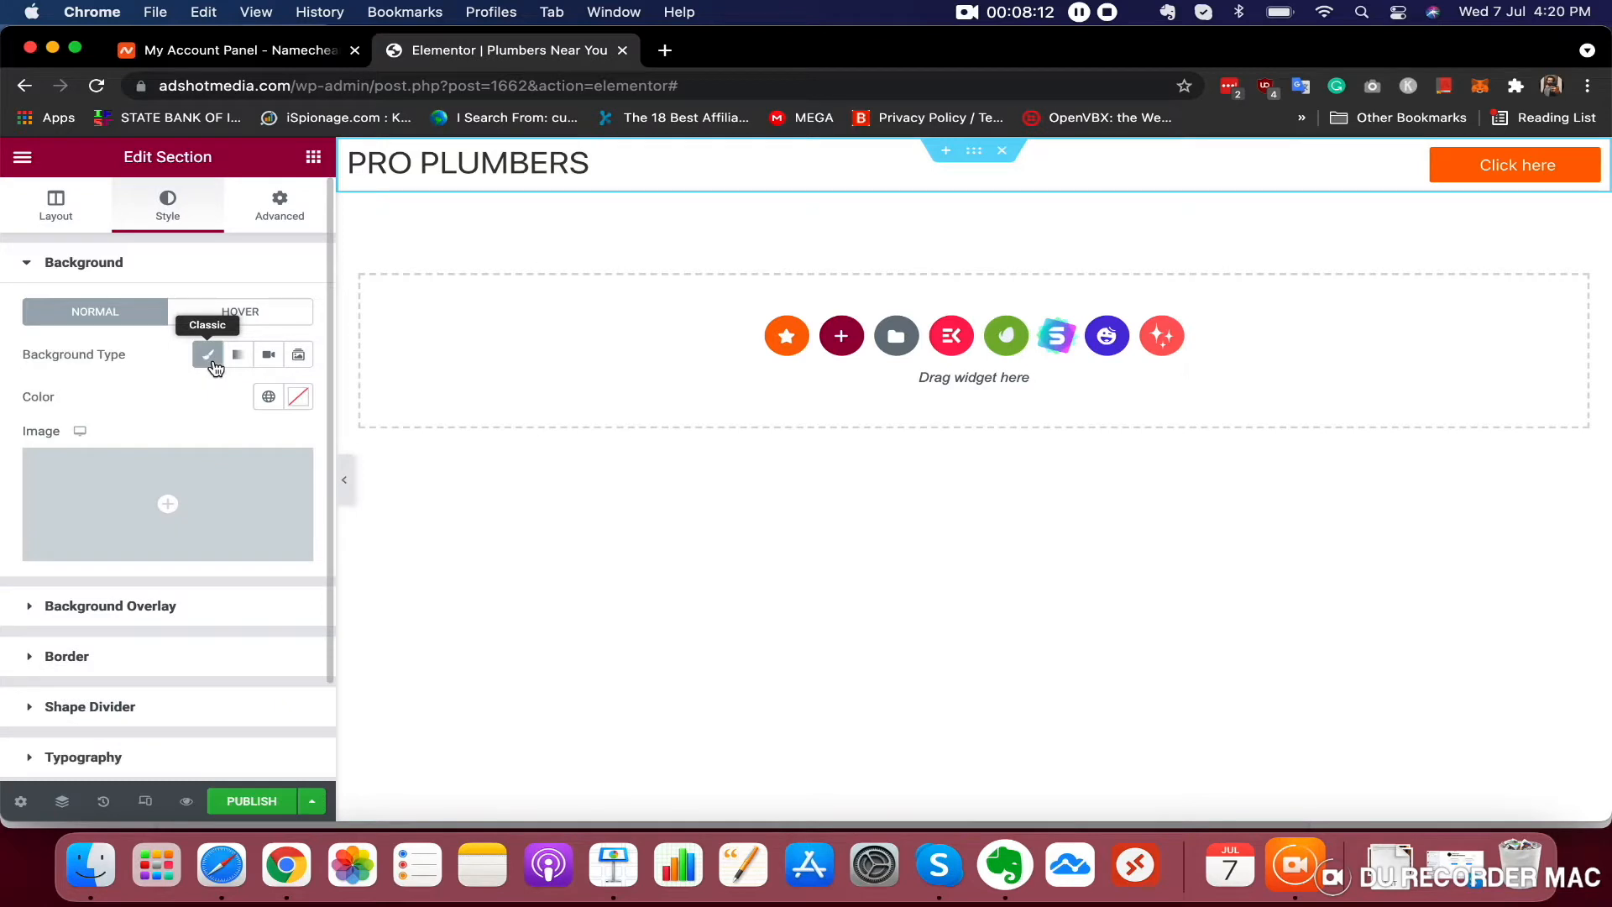
left_click(298, 398)
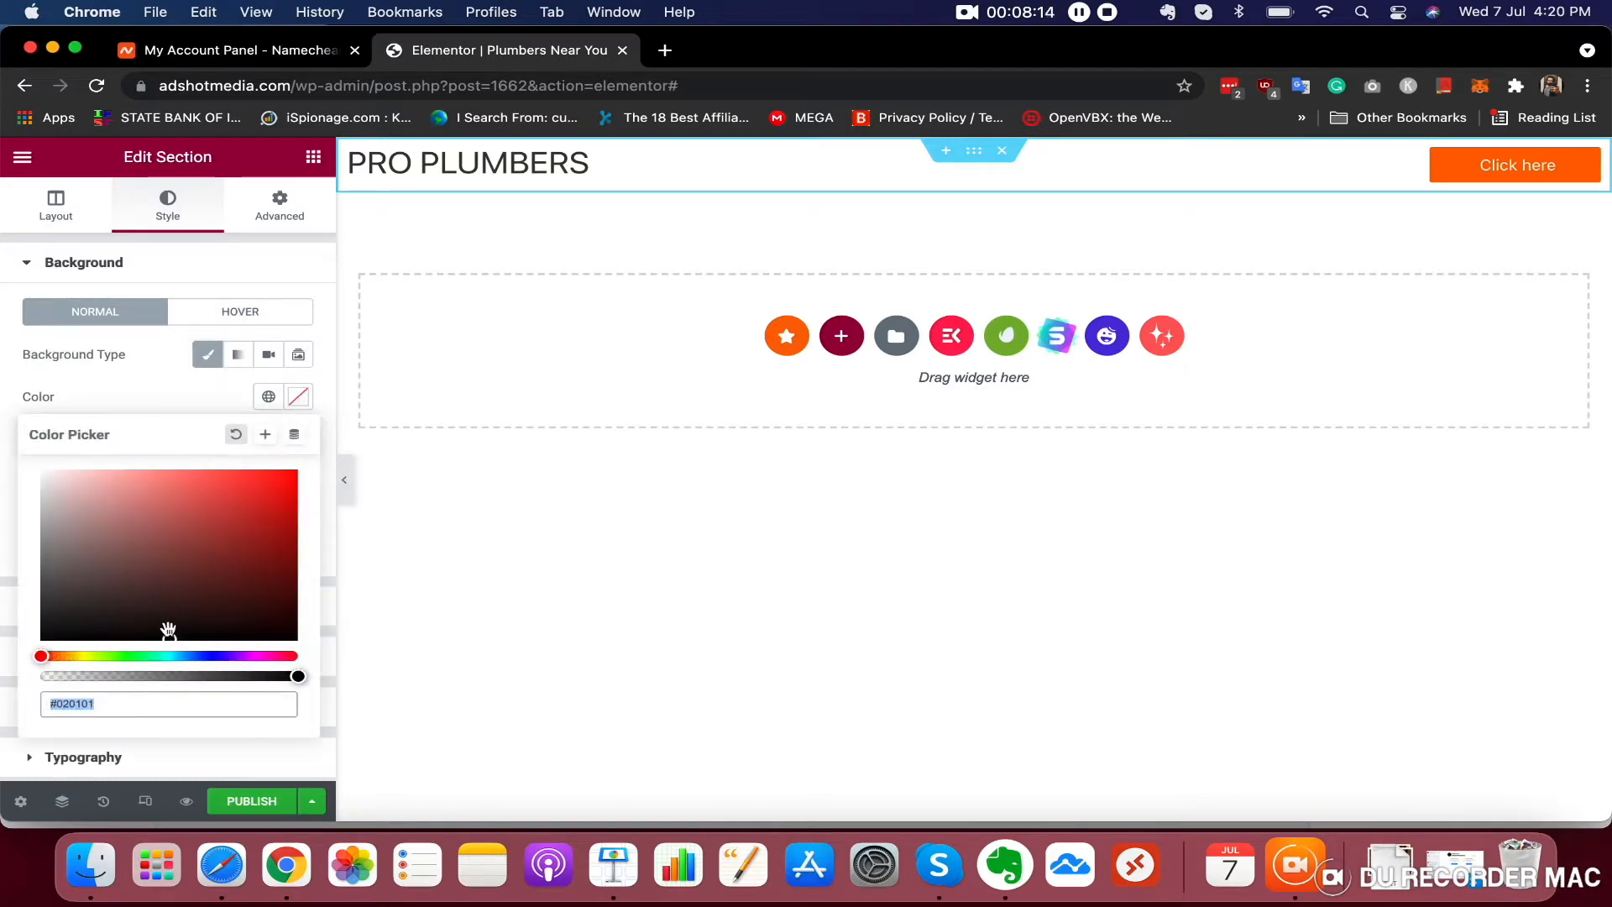
left_click(40, 656)
left_click_drag(40, 657, 174, 651)
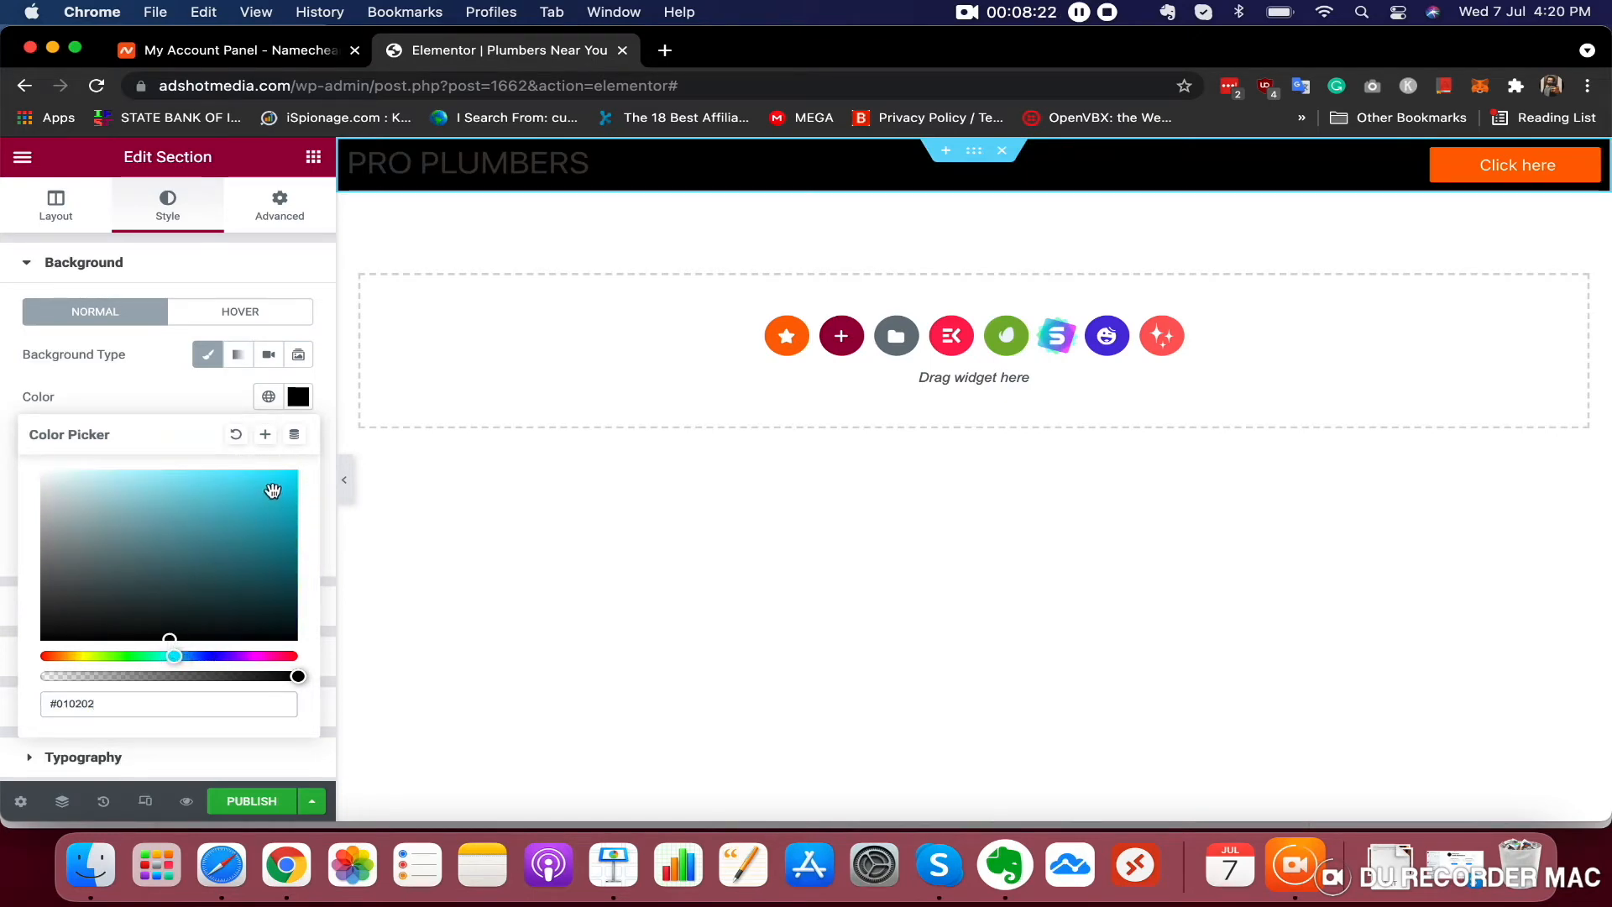
mouse_move(252, 504)
left_mouse_down()
mouse_move(270, 479)
mouse_move(323, 491)
mouse_move(334, 471)
mouse_move(251, 475)
mouse_move(297, 488)
mouse_move(304, 512)
mouse_move(304, 497)
mouse_move(246, 522)
left_mouse_up()
left_click_drag(177, 659, 179, 659)
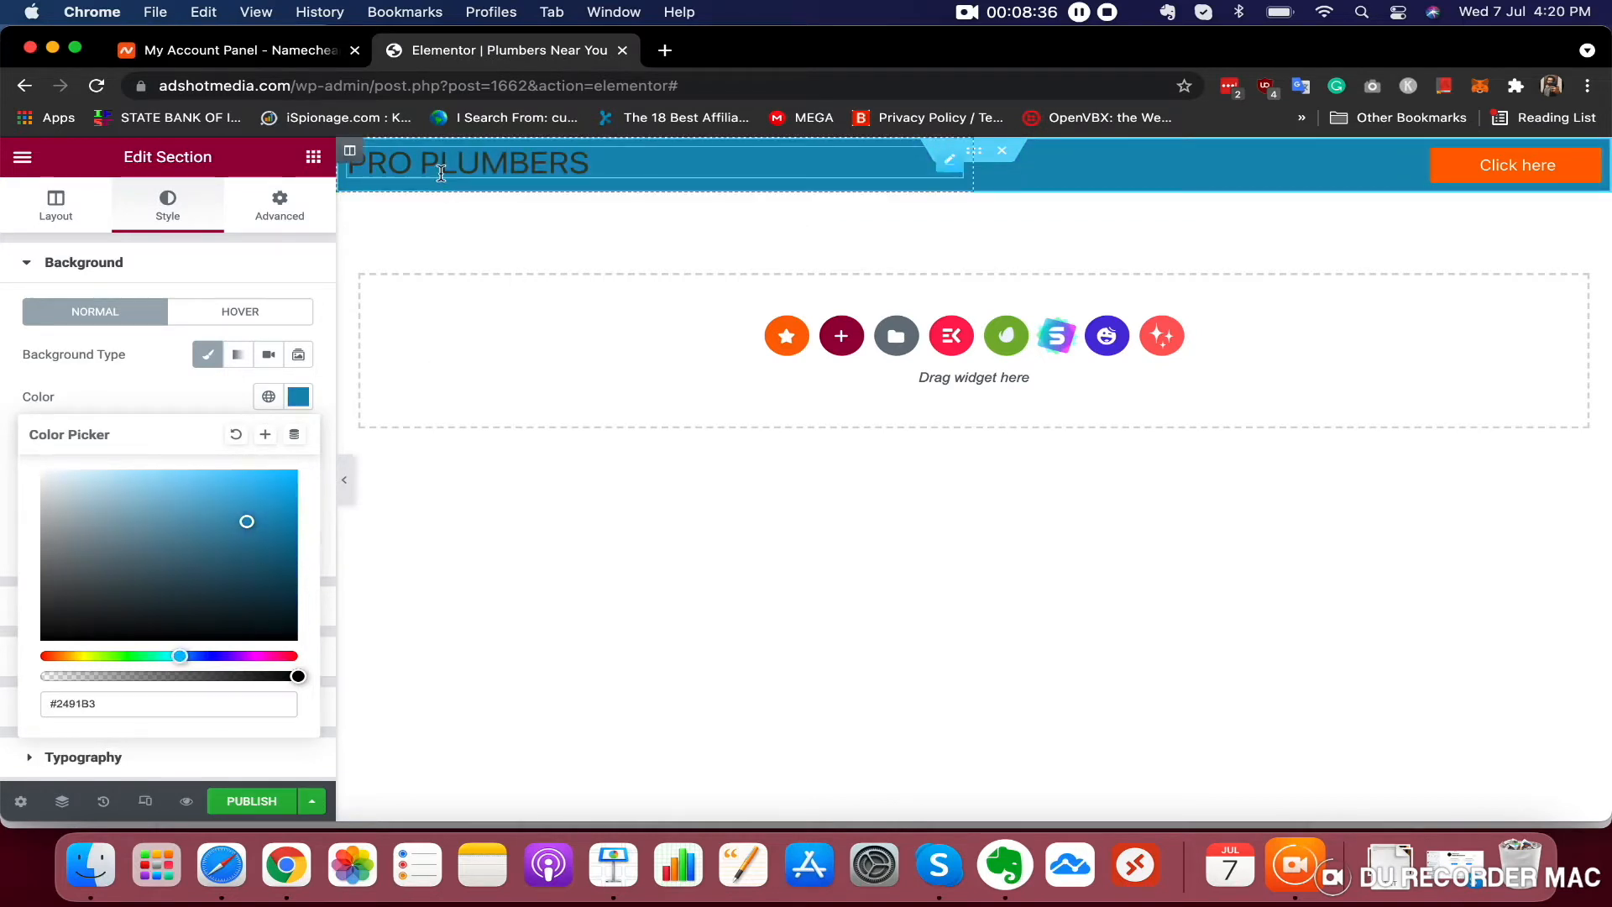
Set the PRO PLUMBERS heading's text colour to white #FFFFFF
left_click(84, 208)
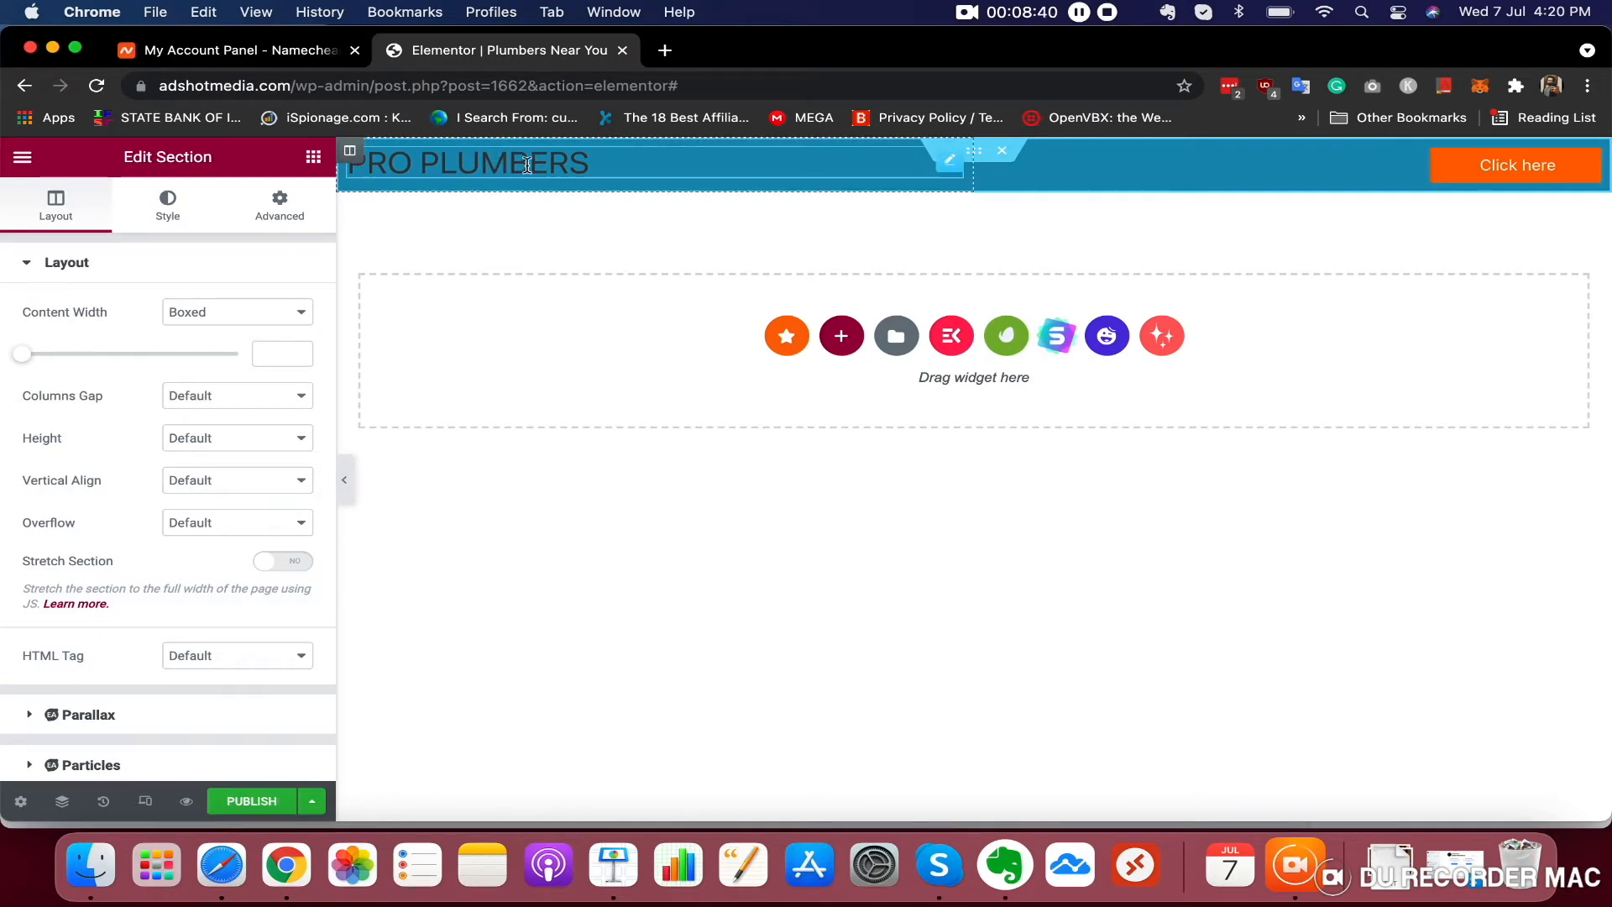
left_click(502, 164)
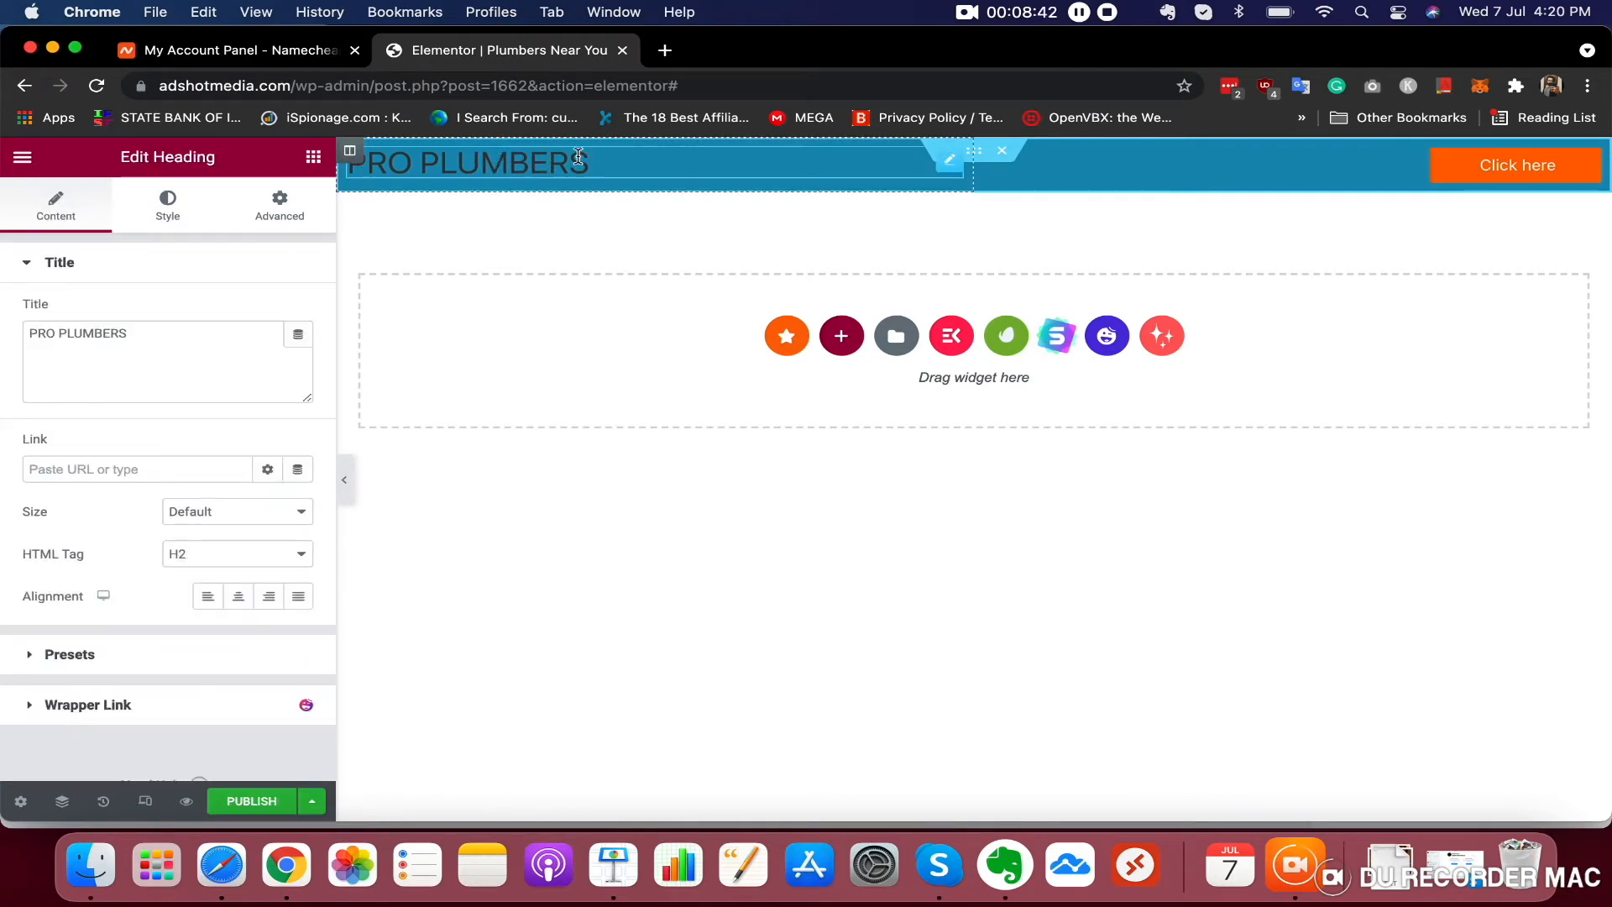
left_click(459, 165)
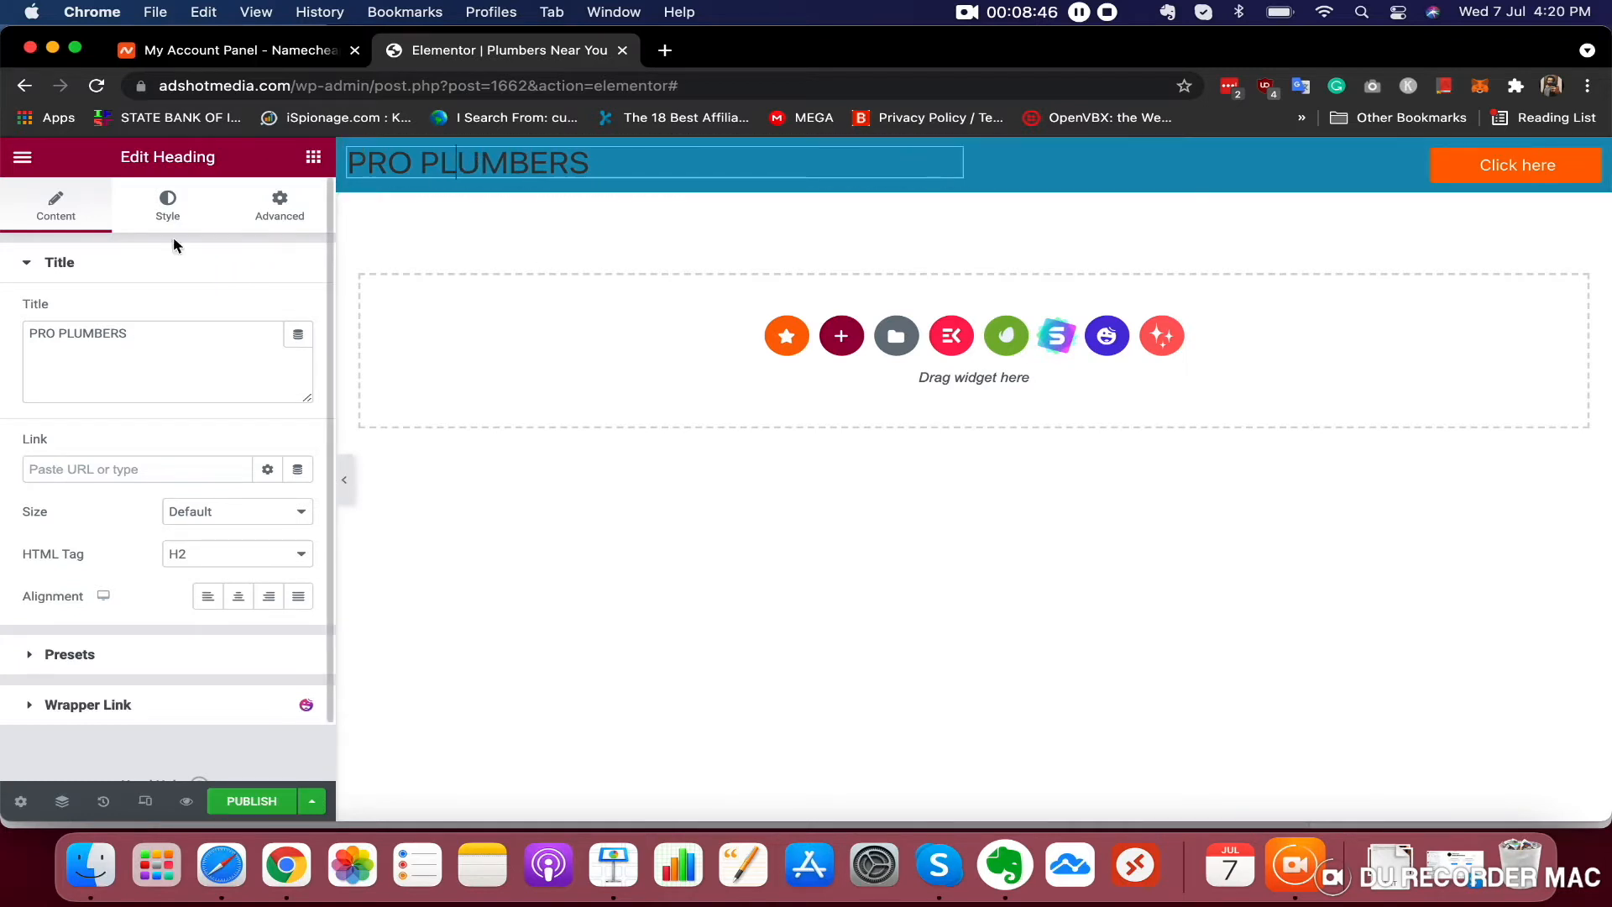
left_click(166, 212)
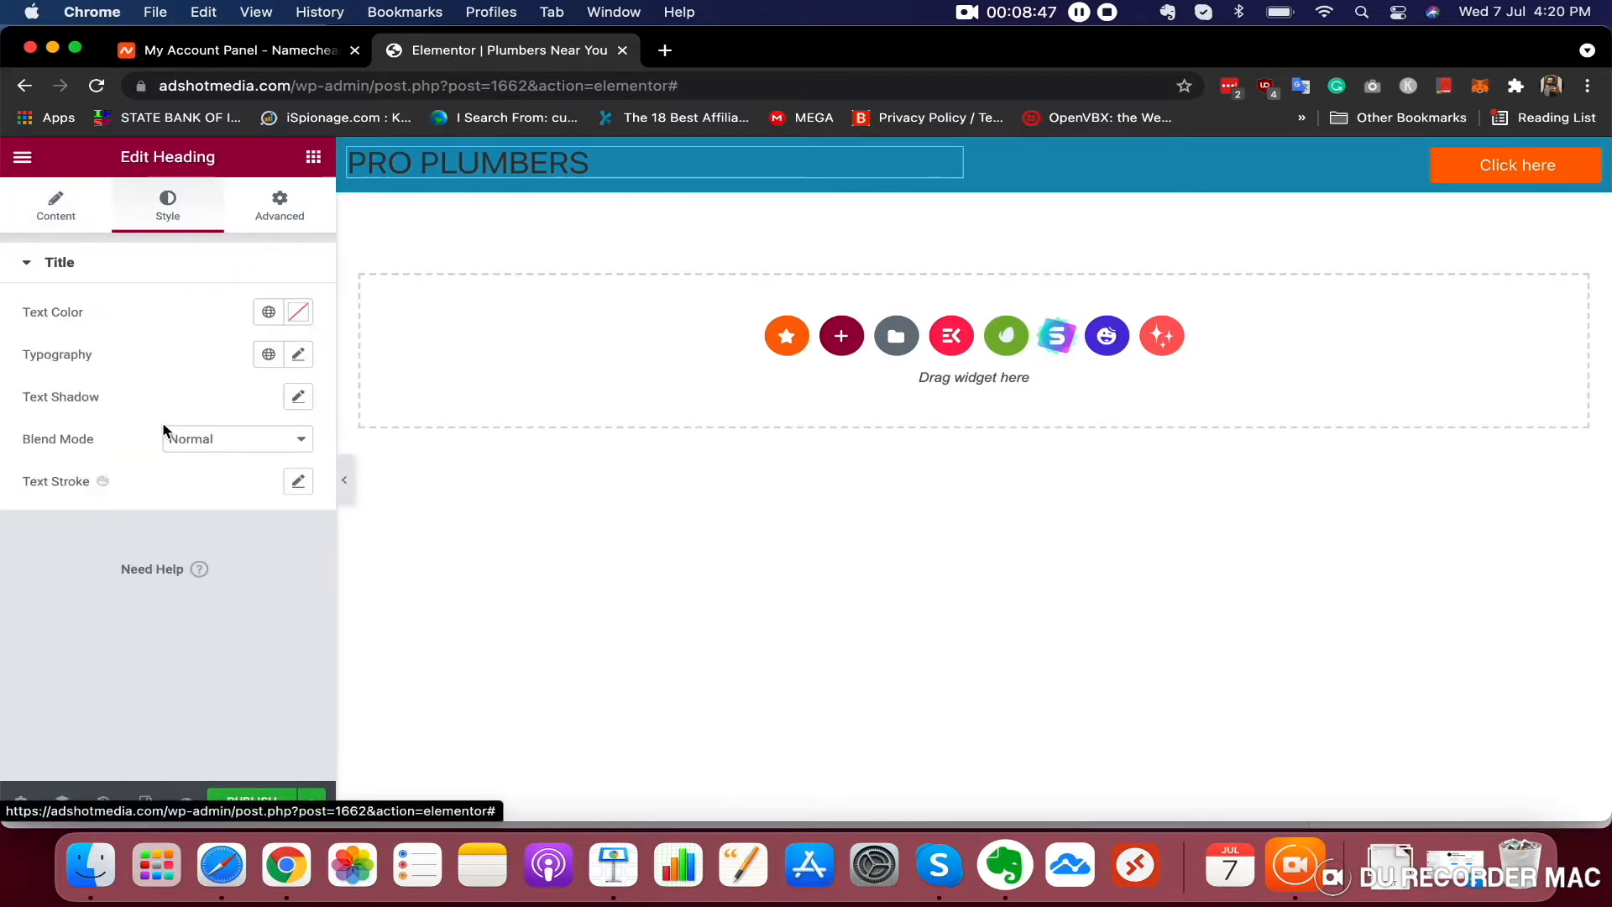
left_click(298, 312)
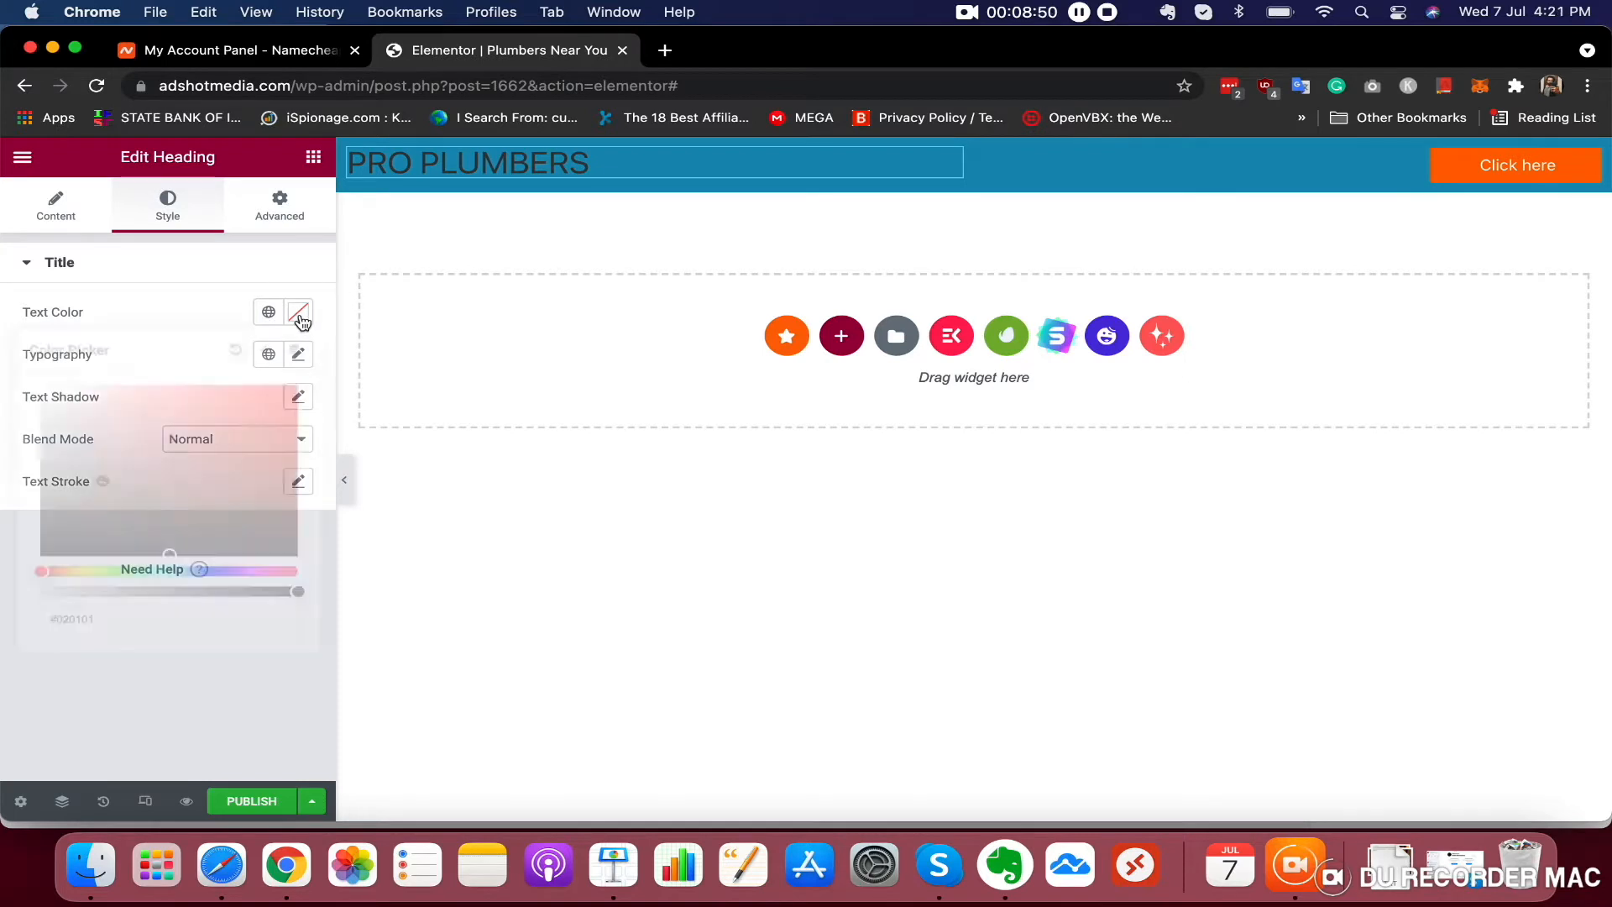
left_click(140, 454)
left_click_drag(127, 446, 4, 380)
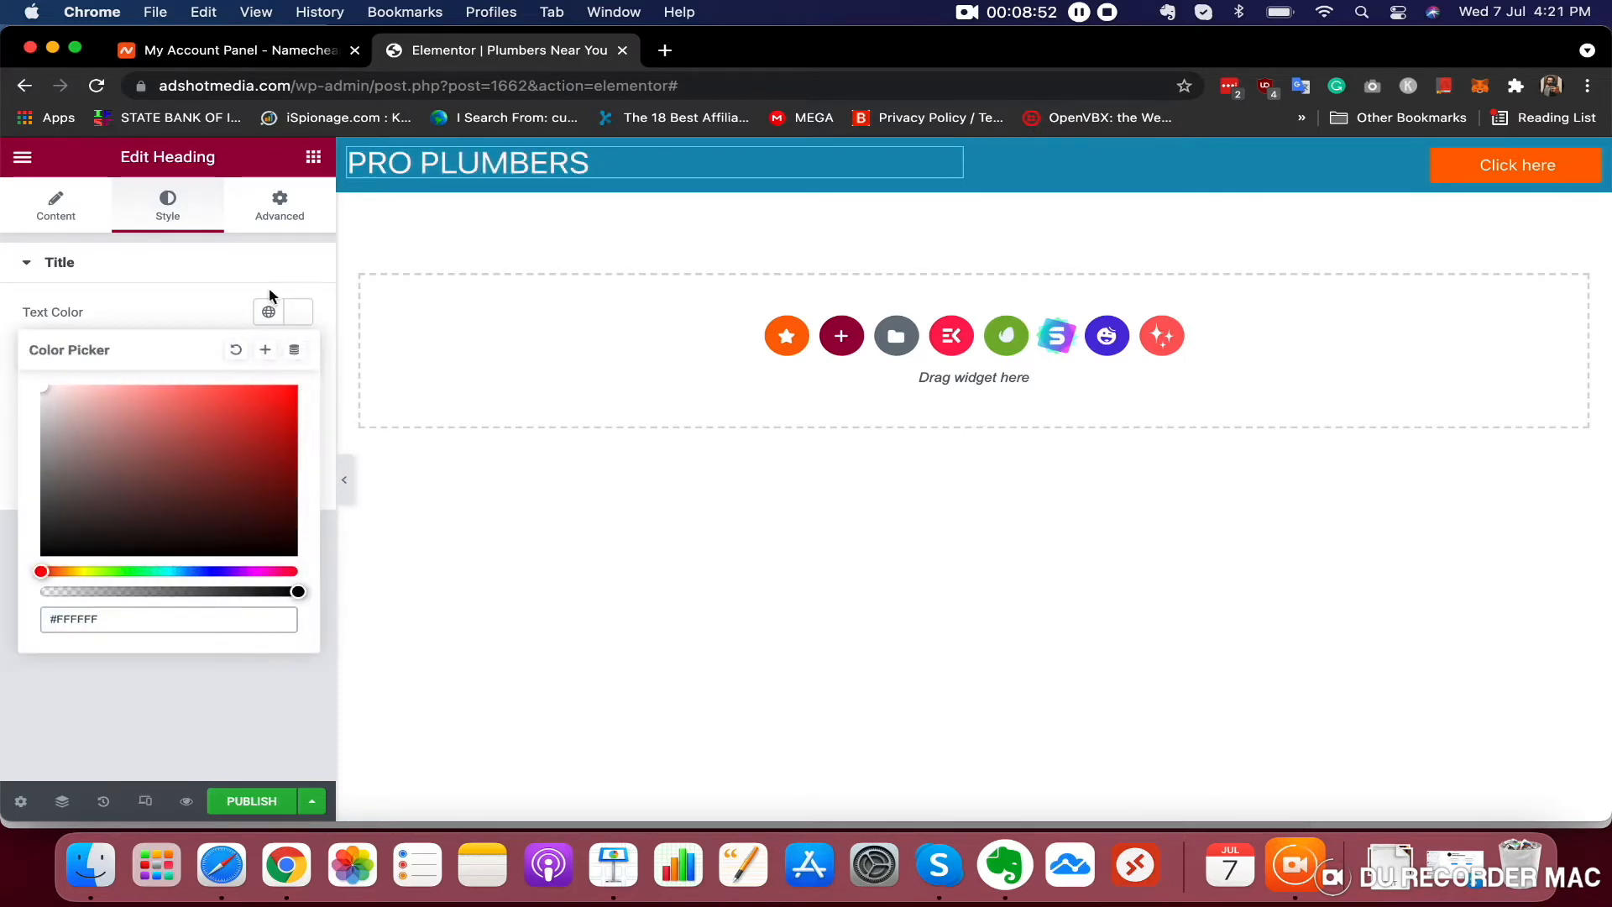
left_click(207, 306)
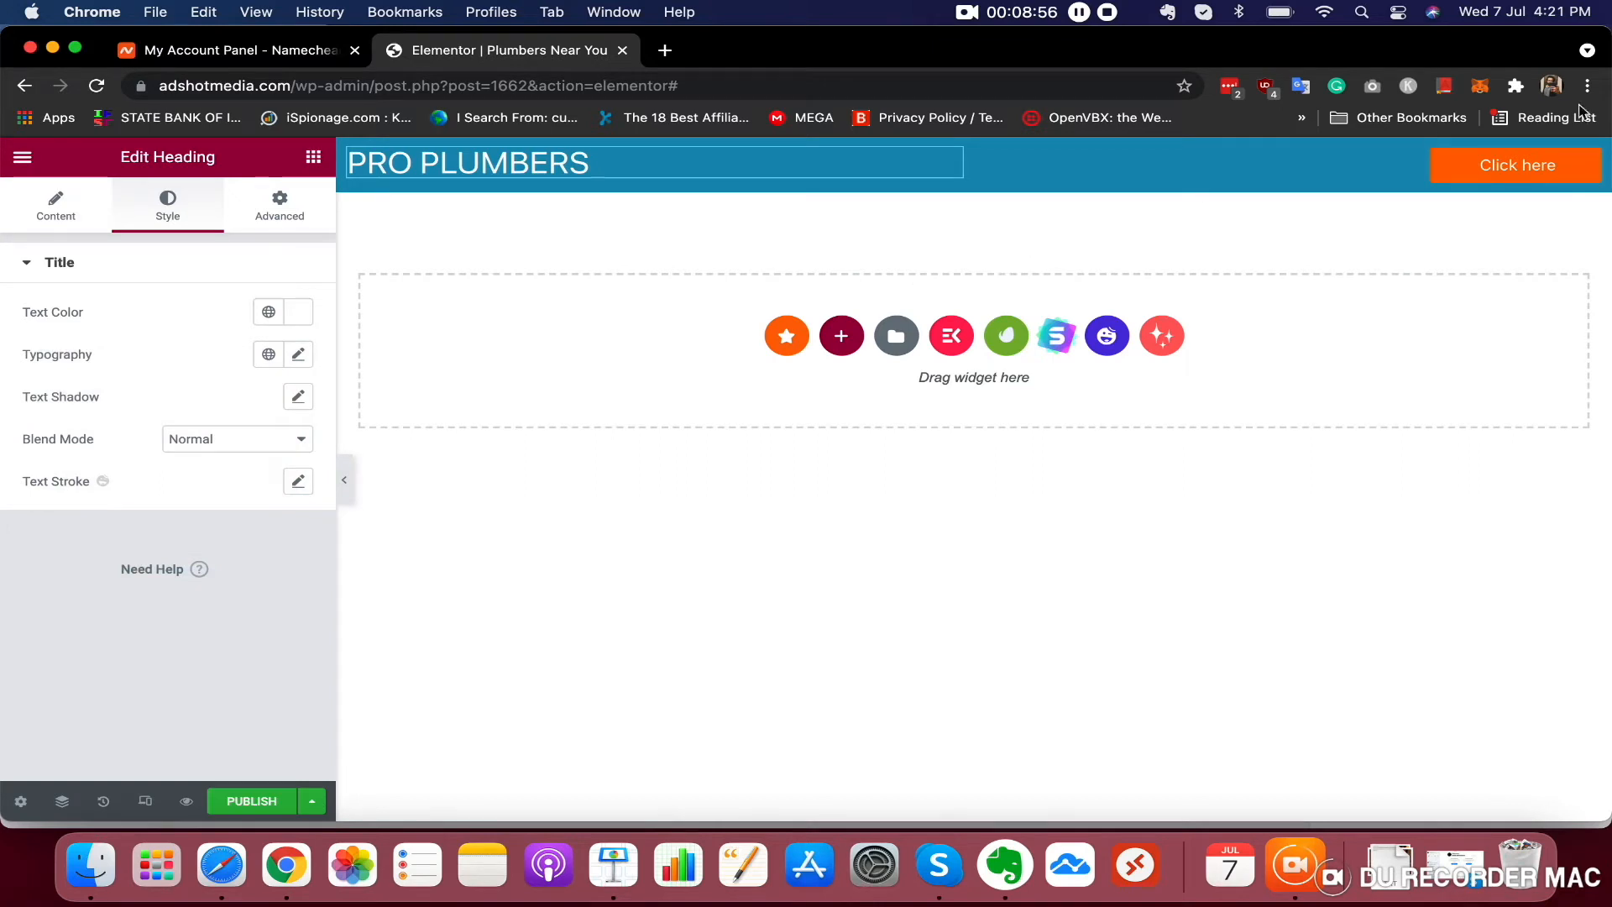
Replace the button text with the business phone number
left_click(1534, 165)
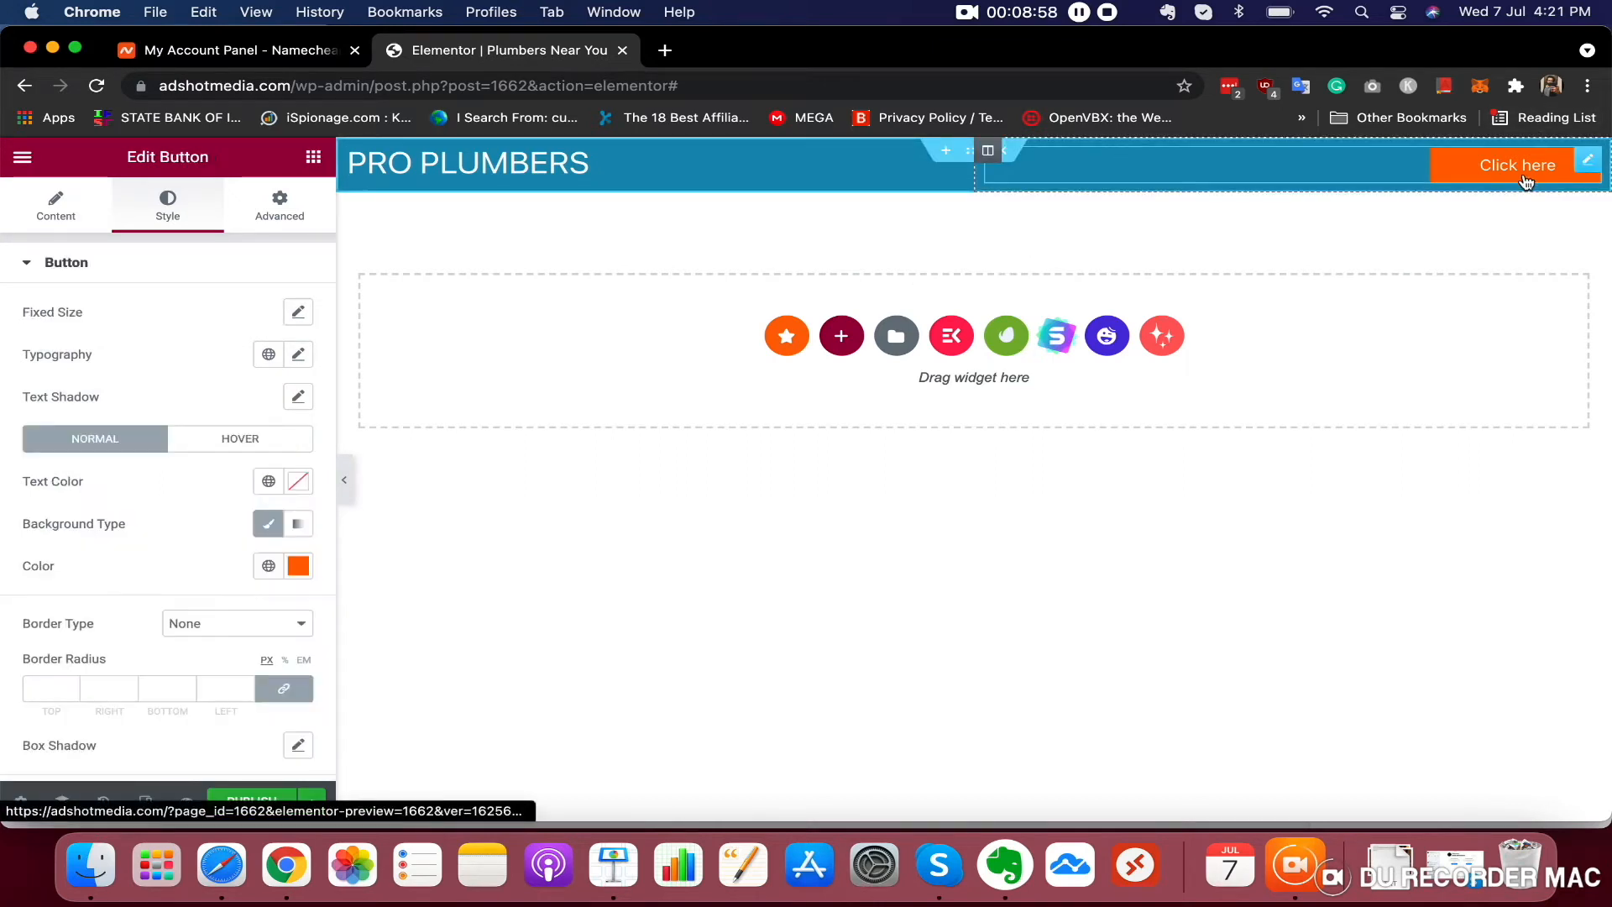
left_click(73, 227)
left_click(195, 362)
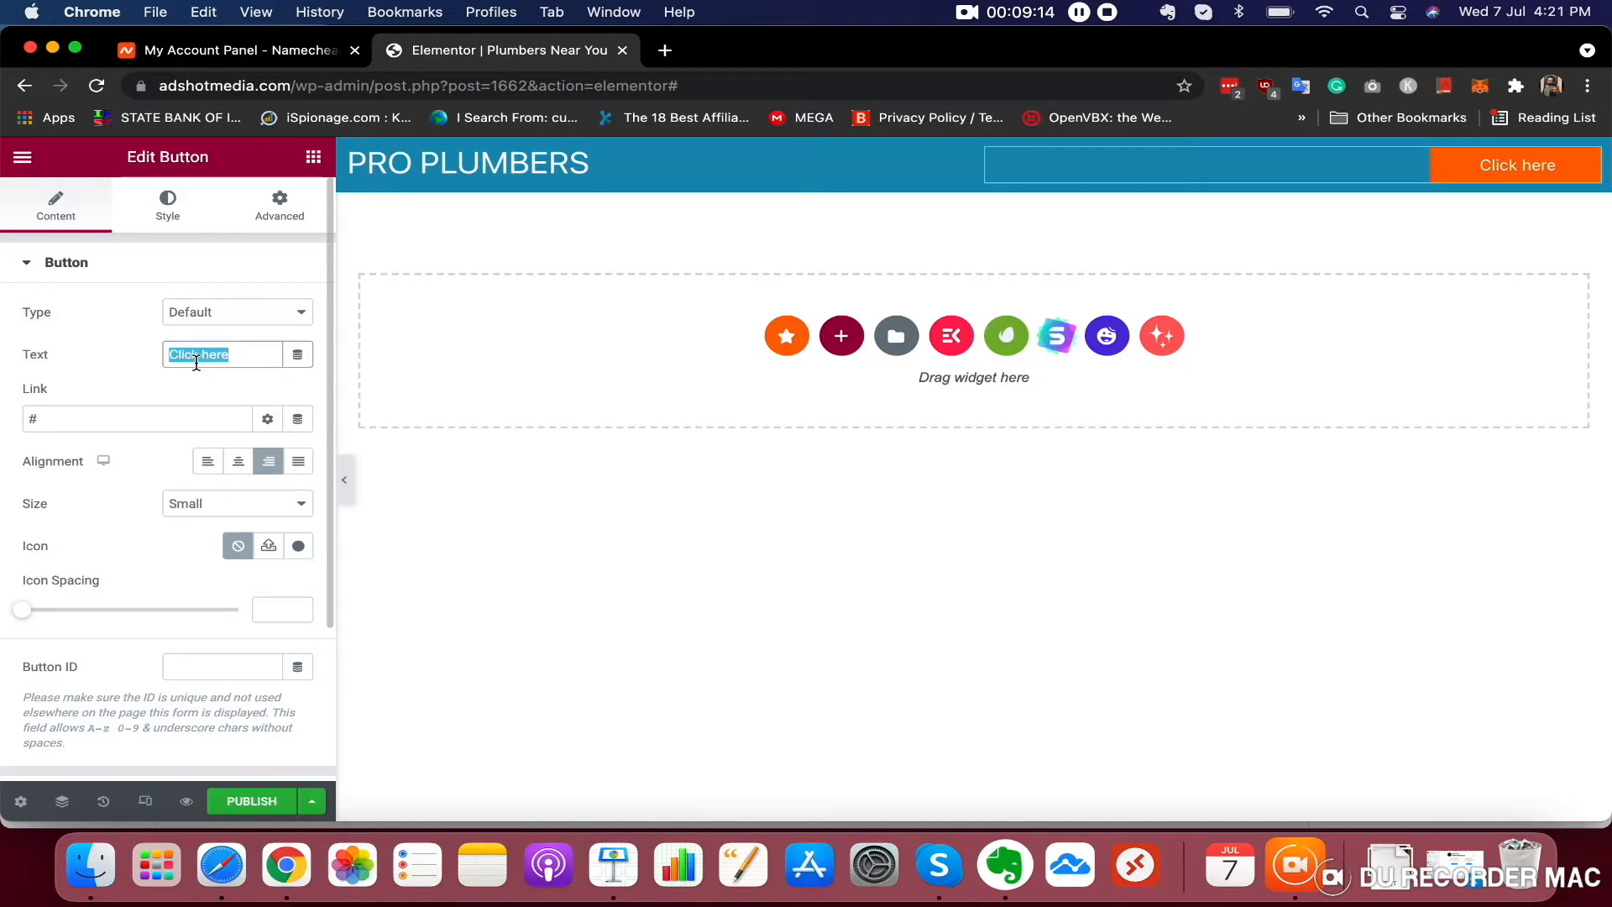
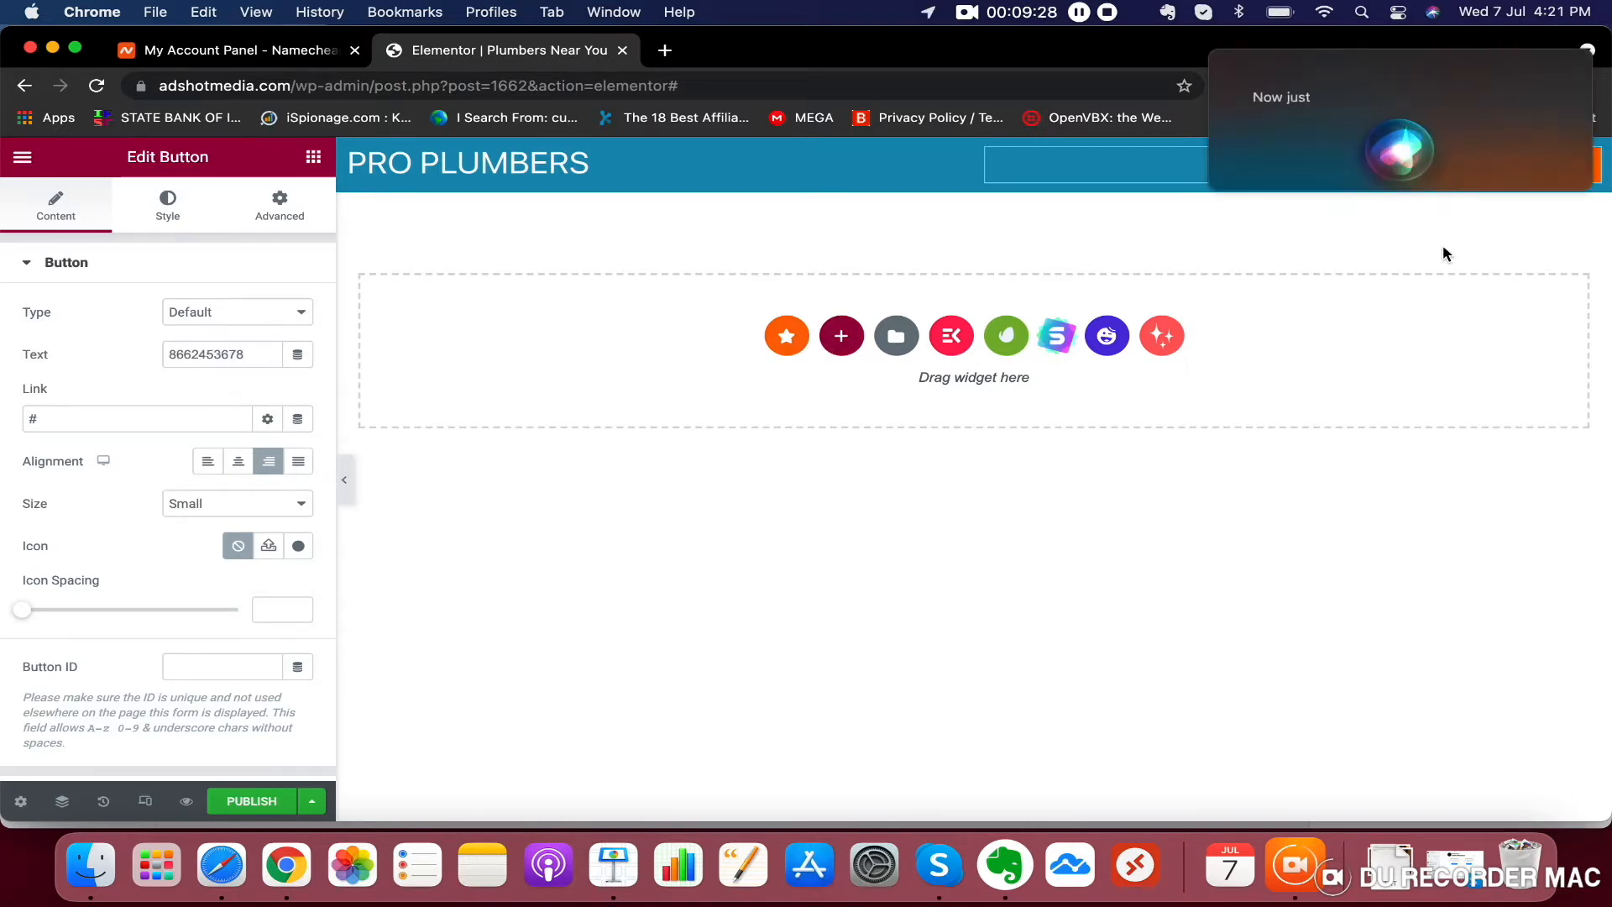
left_click(1214, 53)
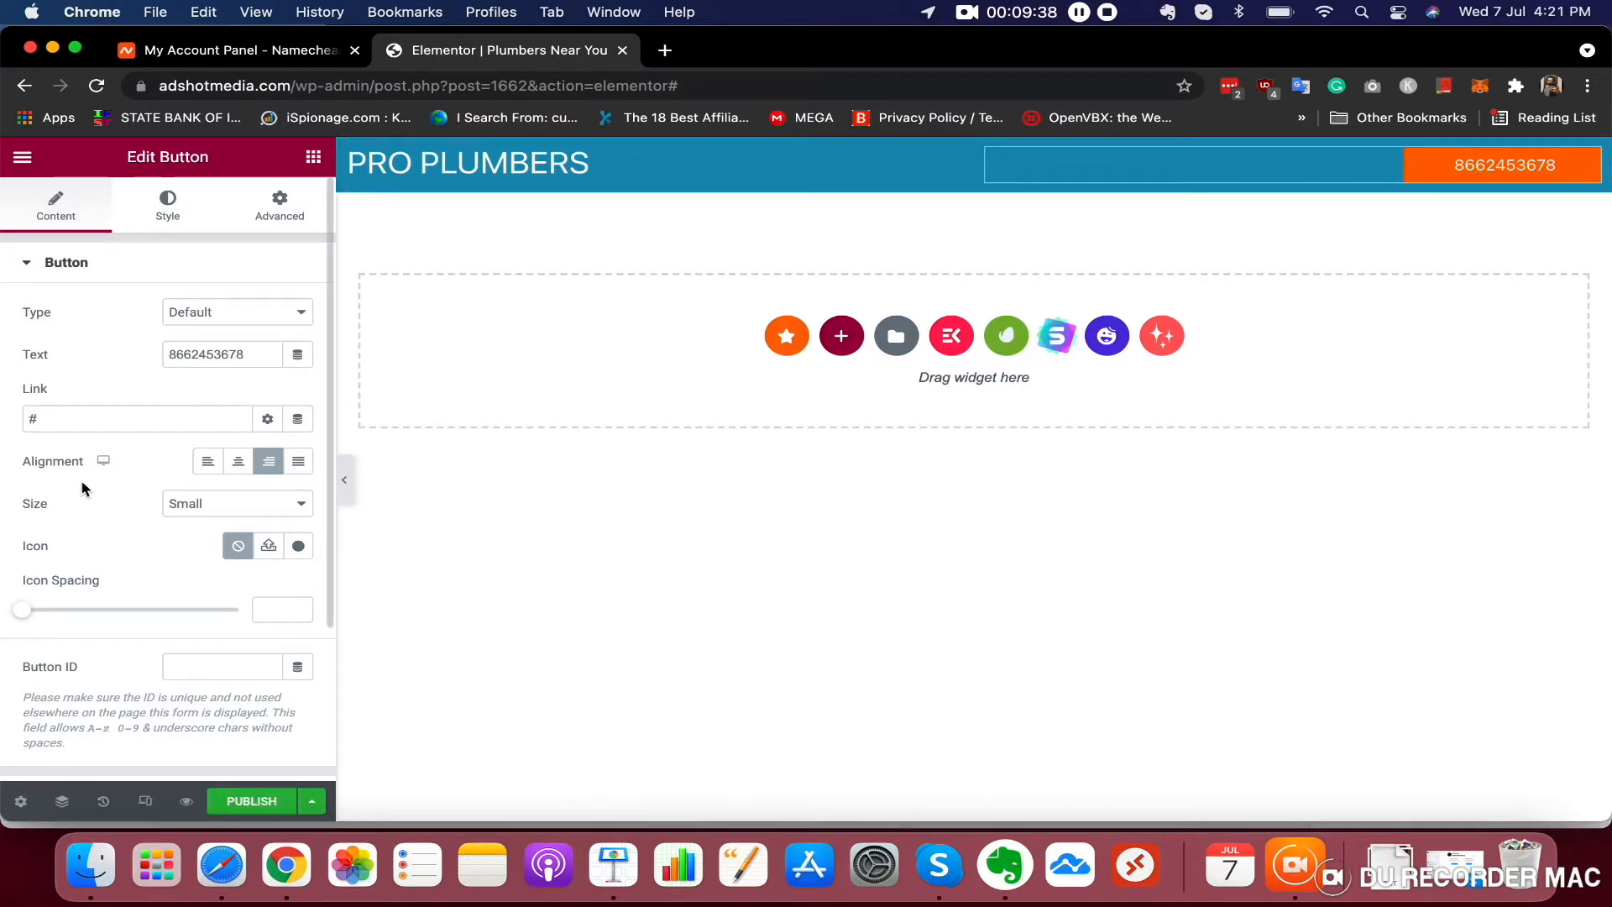
Set the button's link to tel: followed by the same phone number, then publish the page
double_click(62, 424)
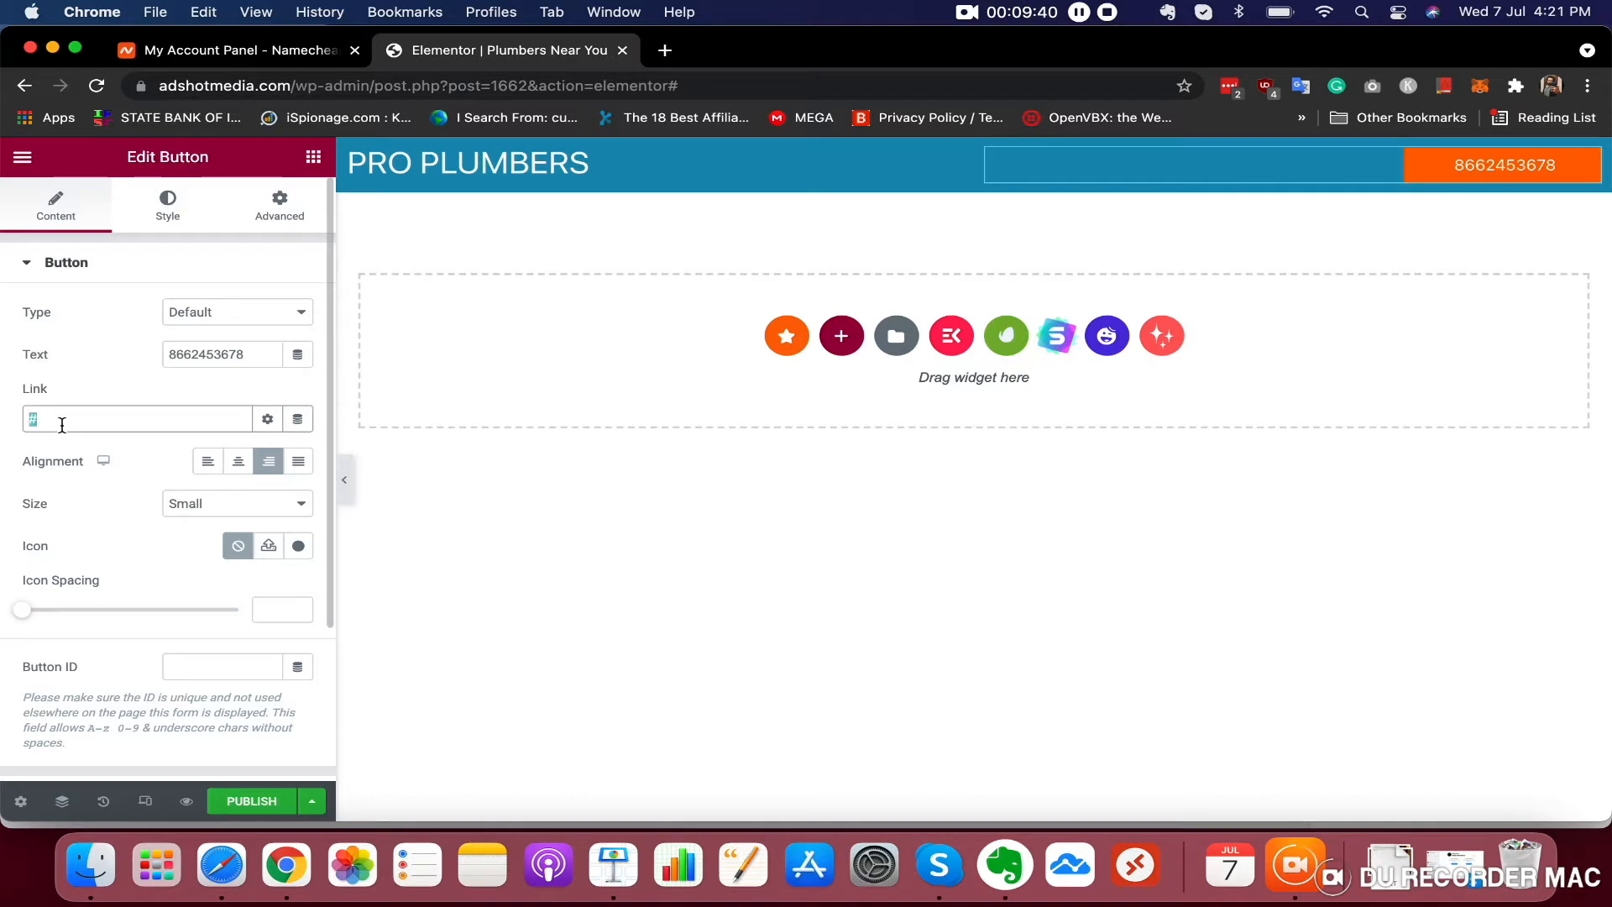
left_click(76, 416)
type("TE")
key("BackSpace")
key("BackSpace")
key("BackSpace")
type("te")
double_click(200, 355)
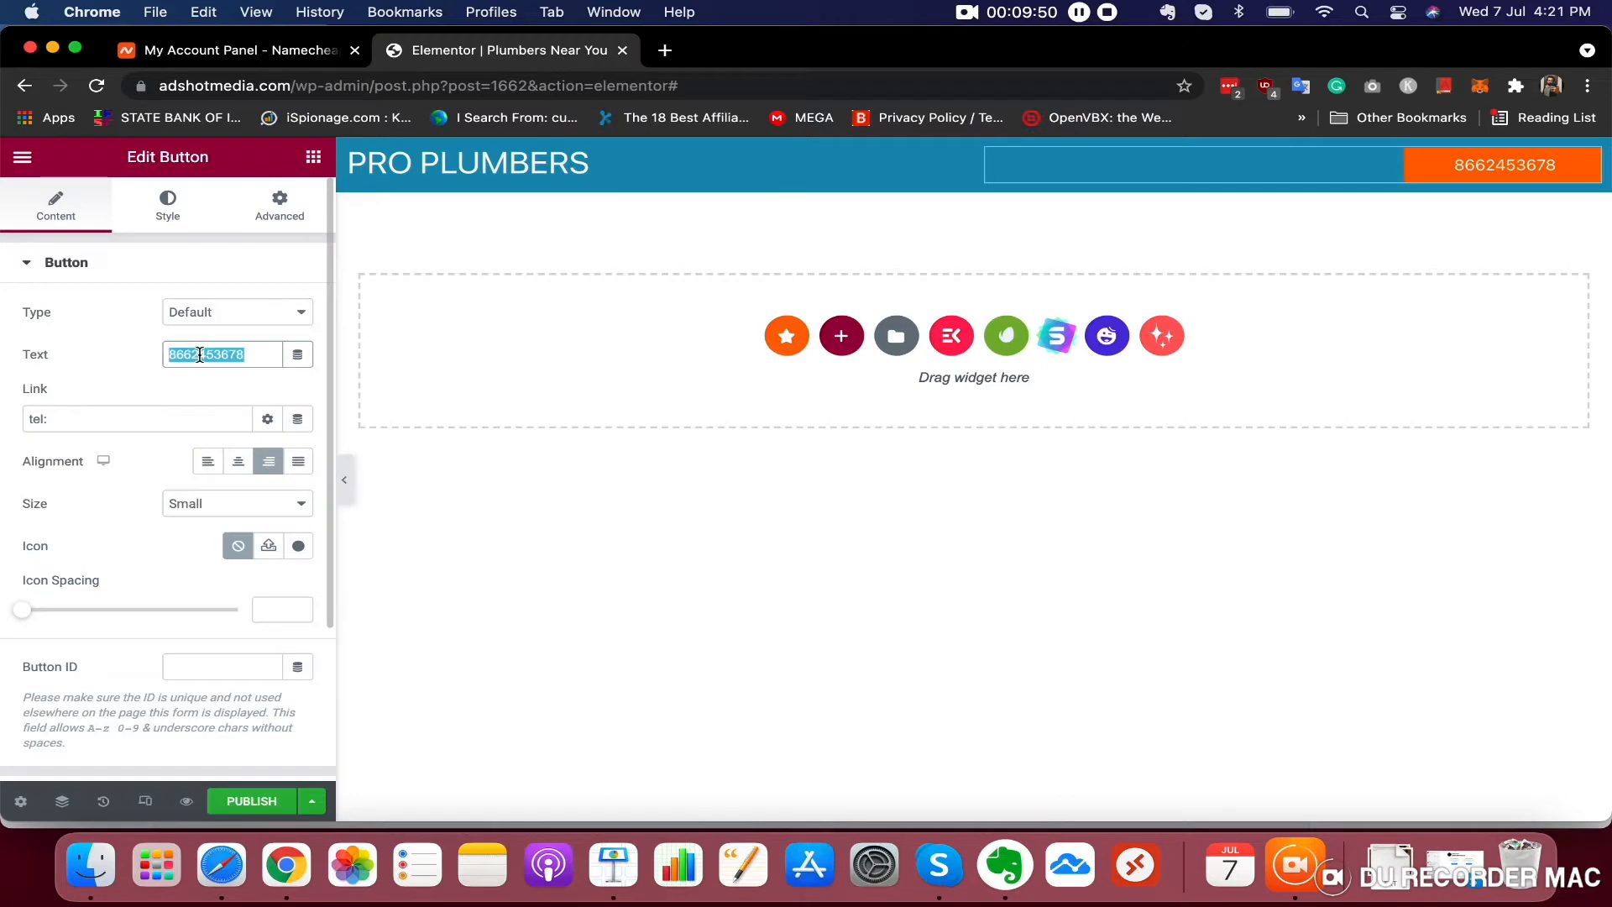
right_click(200, 354)
left_click(231, 442)
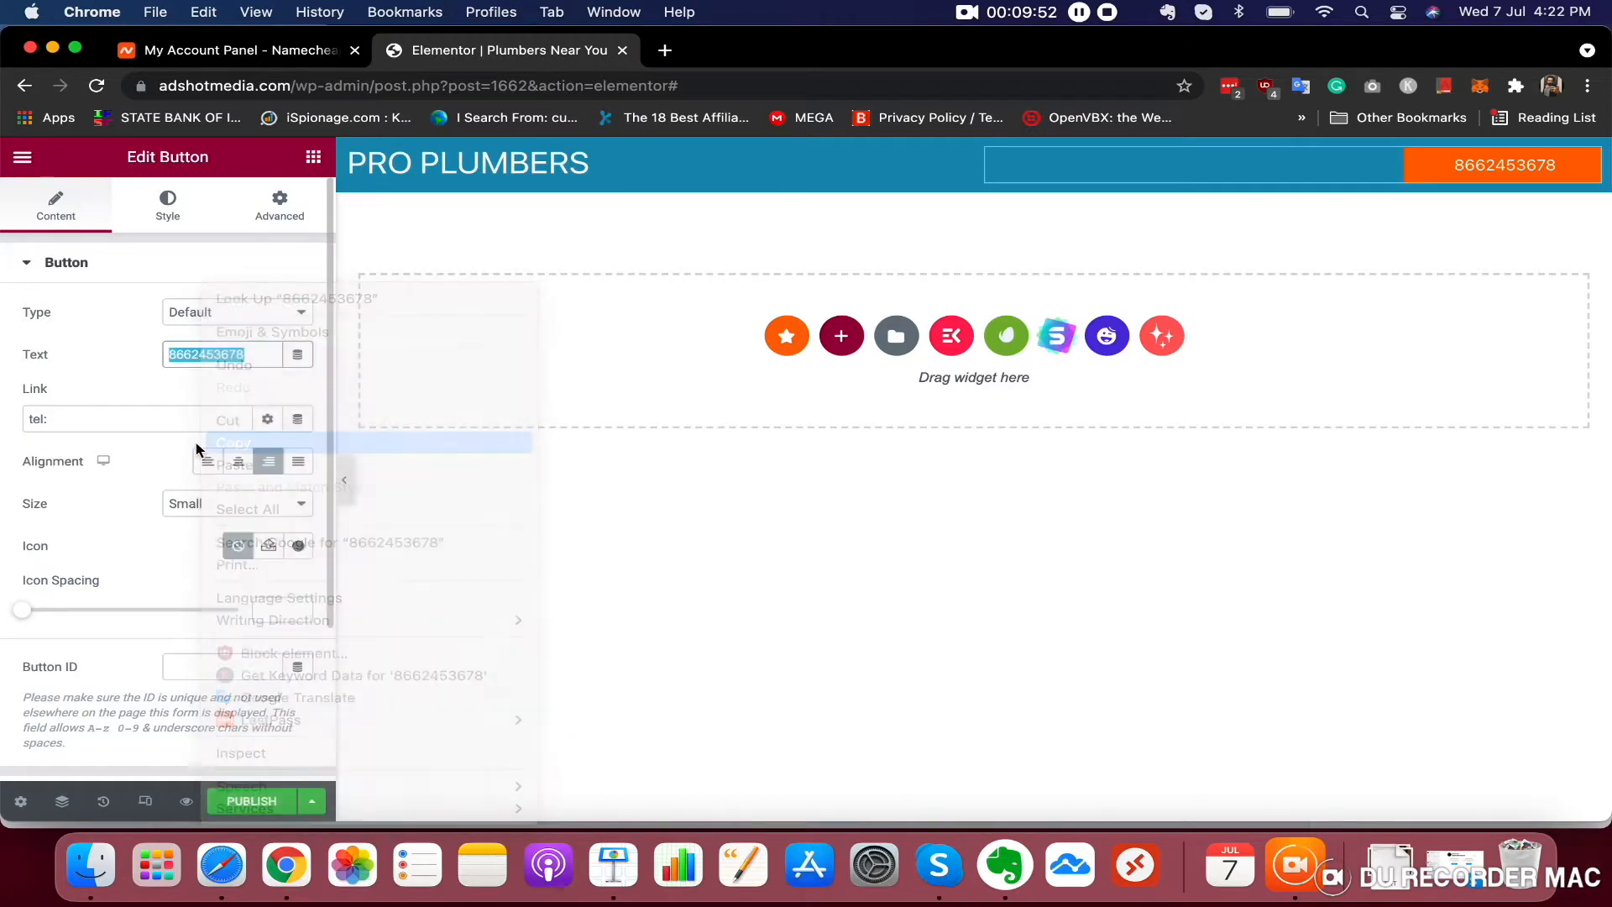
left_click(137, 422)
key("super+v")
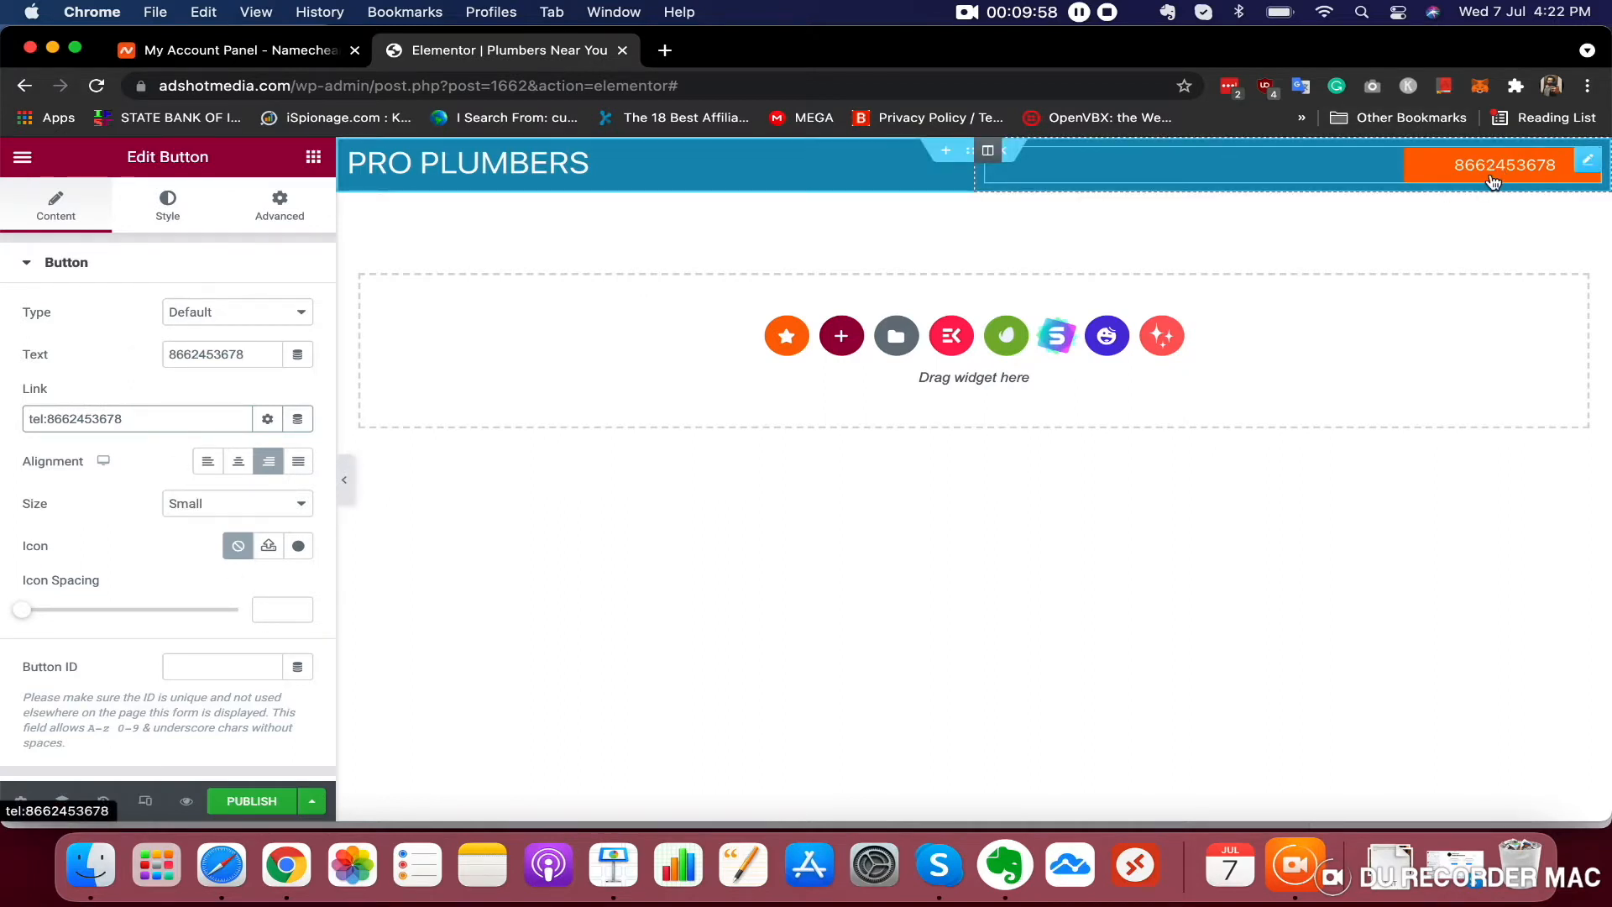
left_click(261, 810)
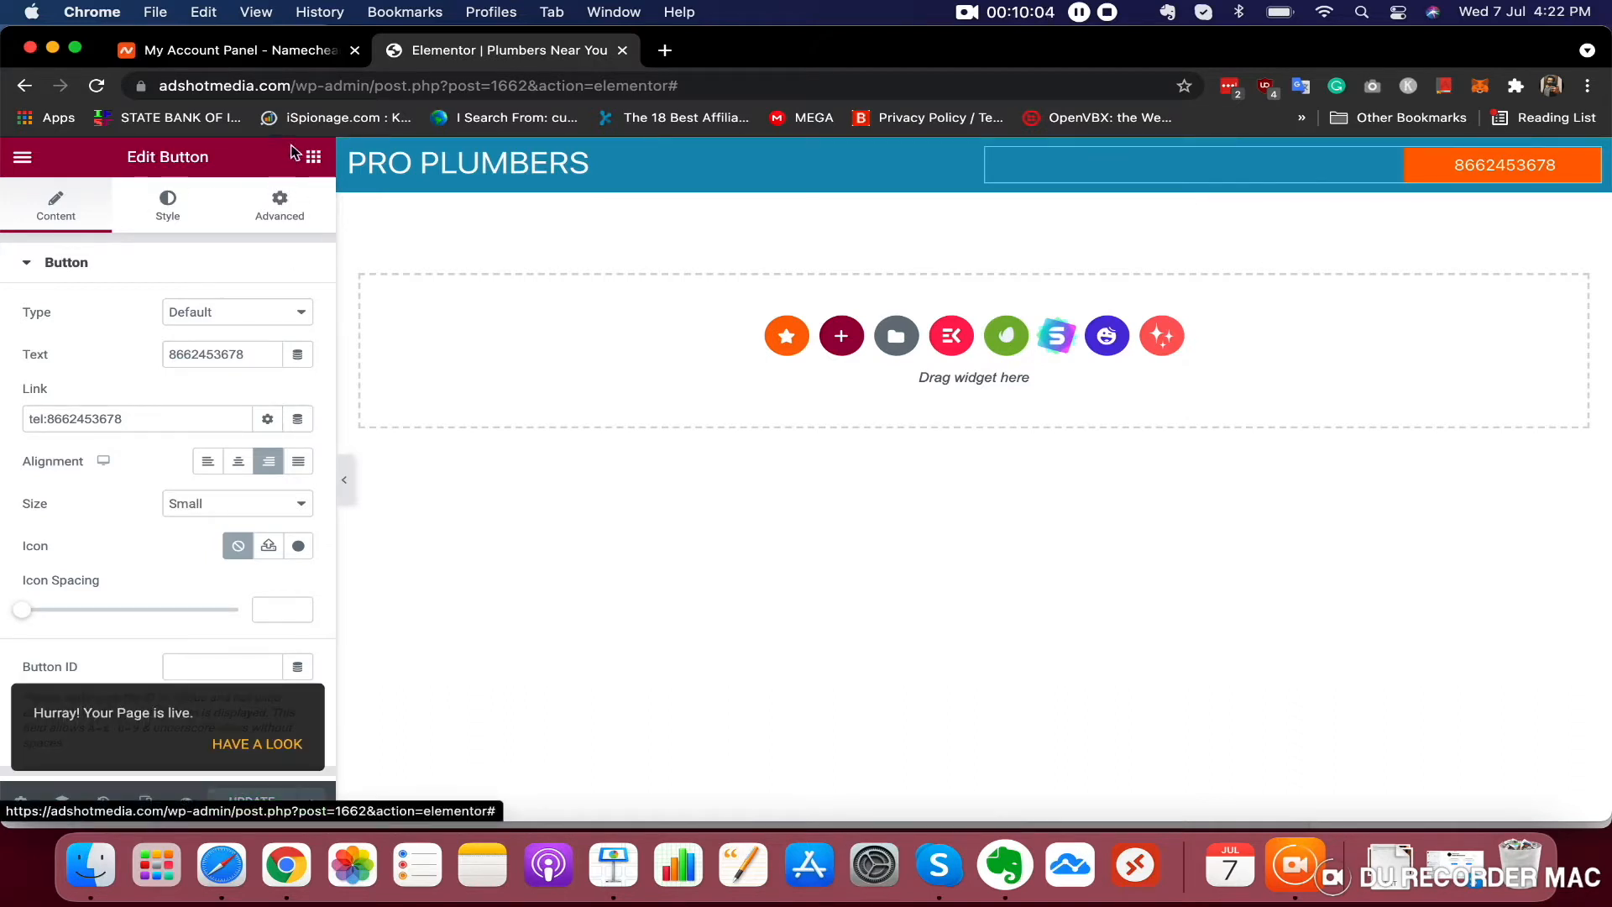
Add a new single-column section below the header row
left_click(312, 156)
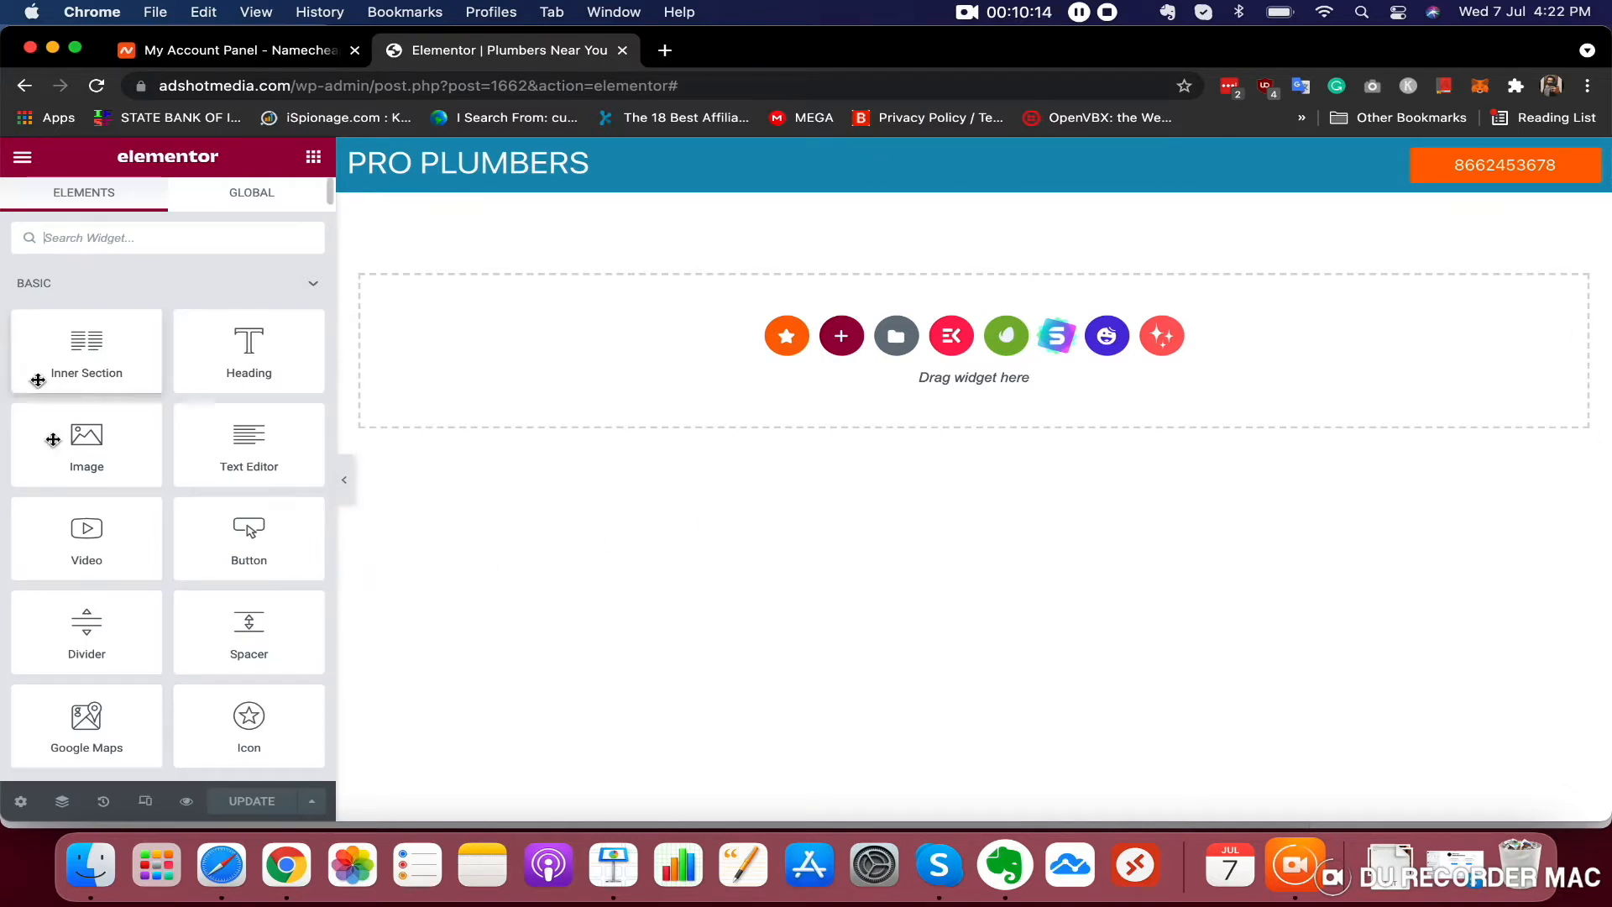
left_click(854, 338)
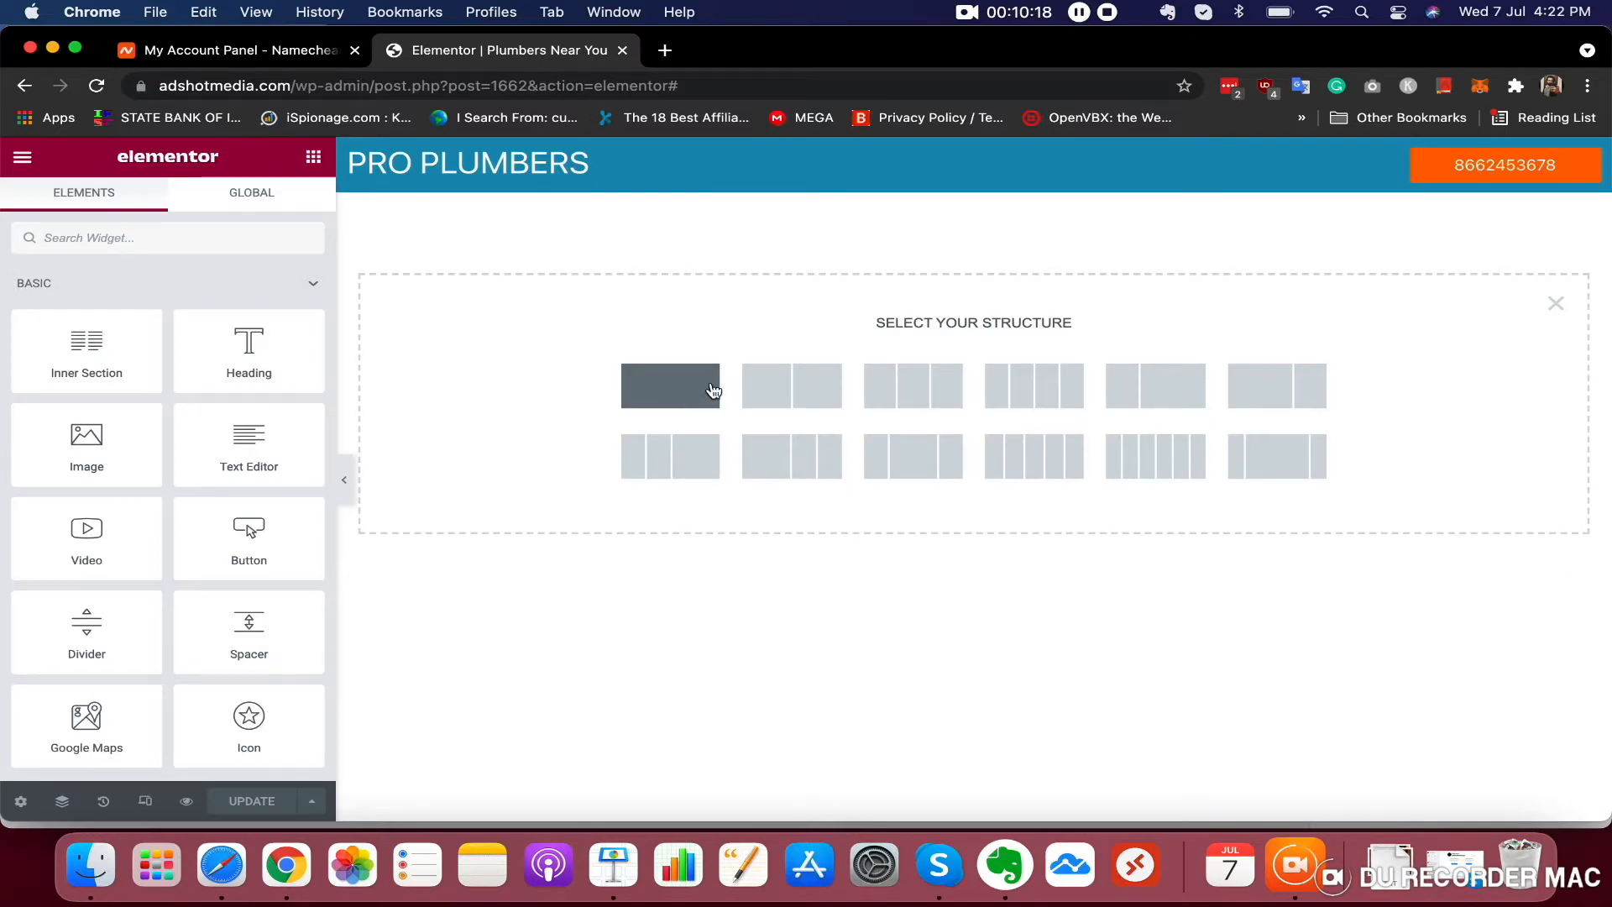
left_click(693, 402)
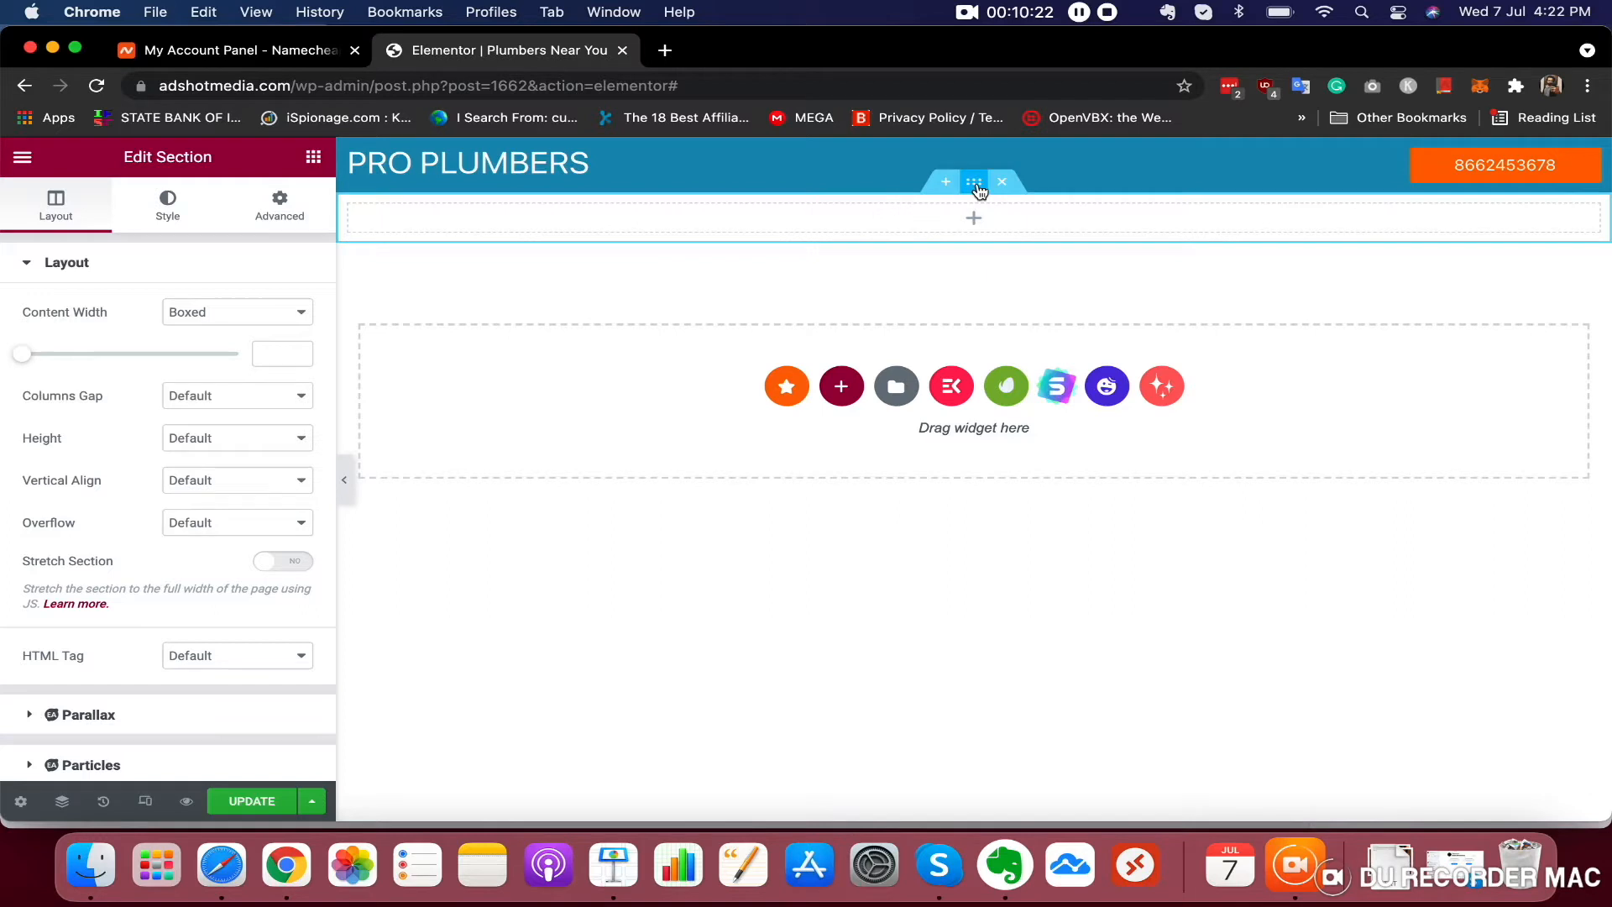
Set the new section's height to Min Height with a minimum height of about 526 px
left_click(206, 321)
left_click(206, 319)
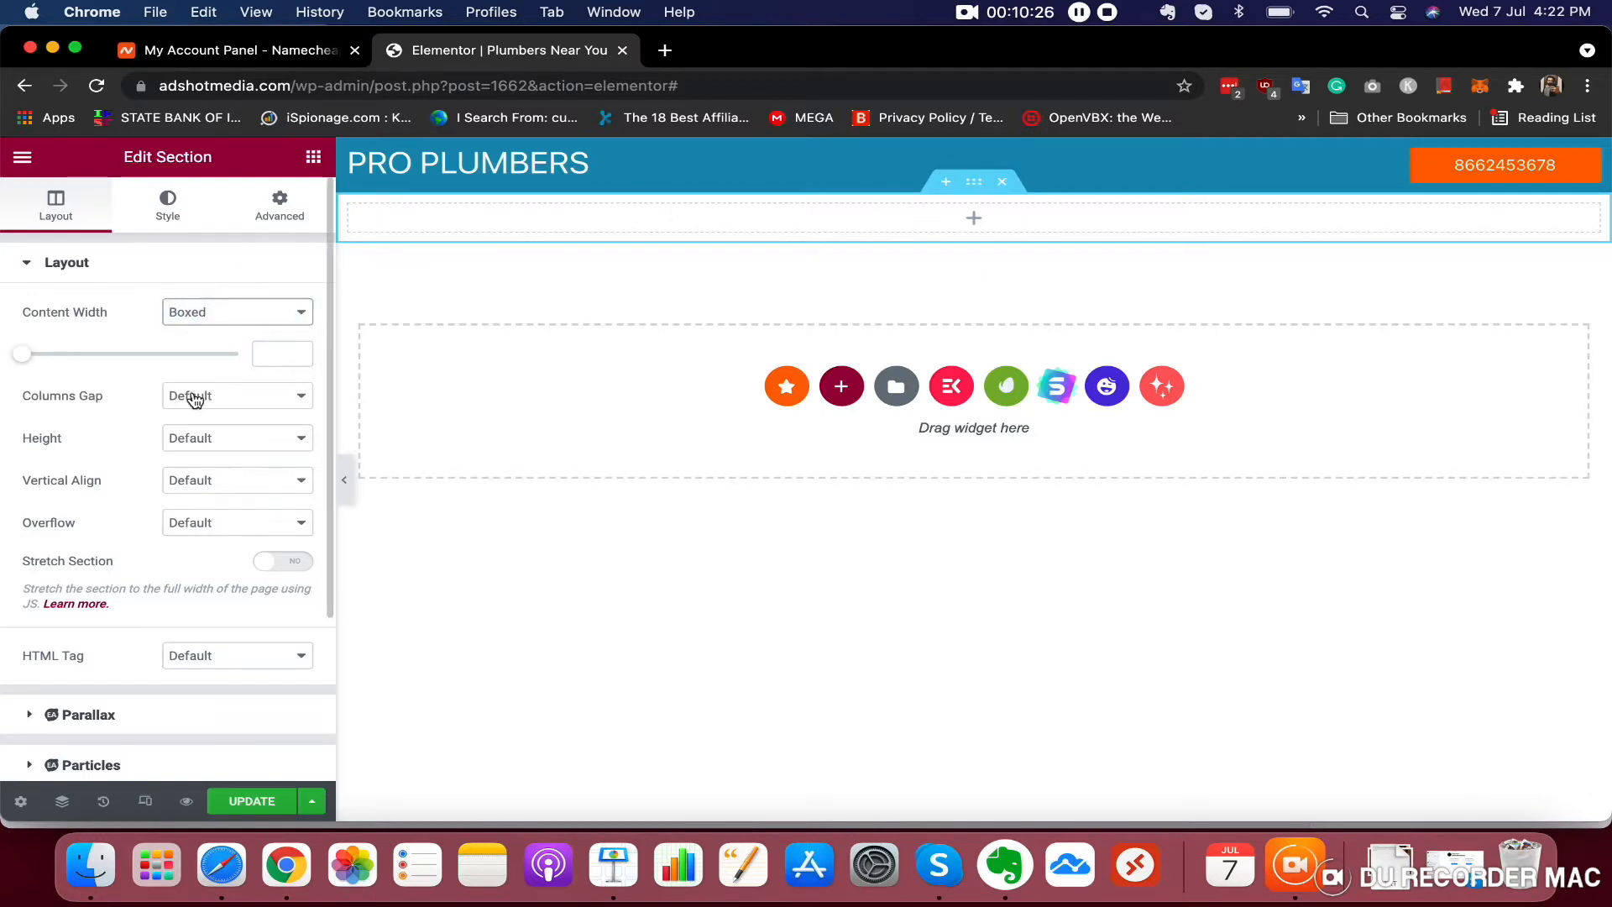
left_click(195, 438)
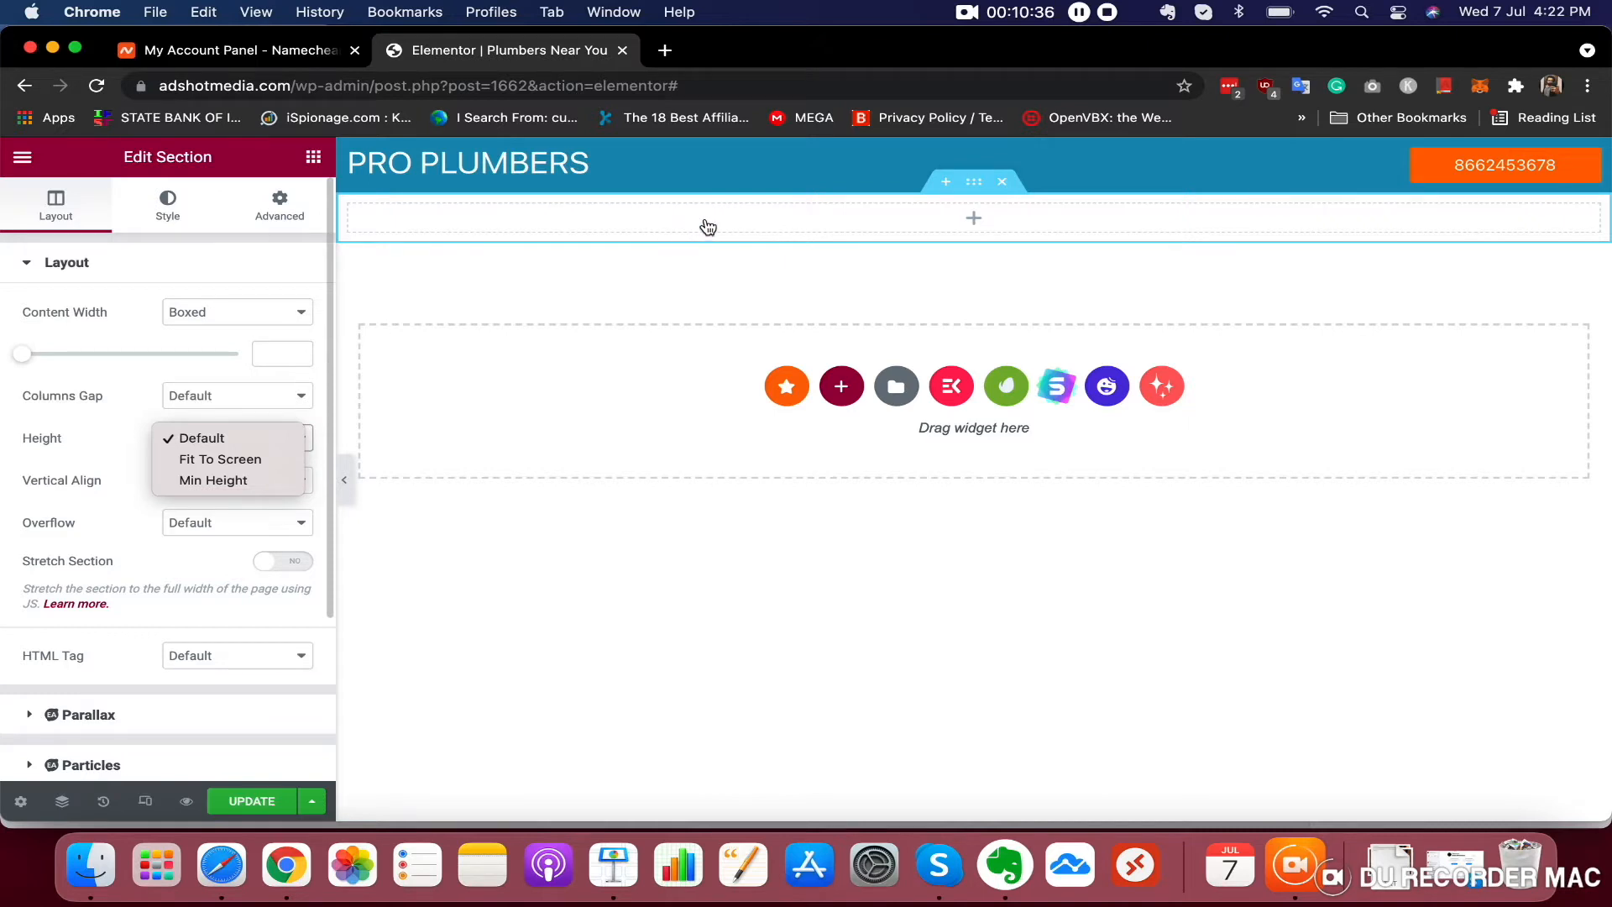
left_click(261, 483)
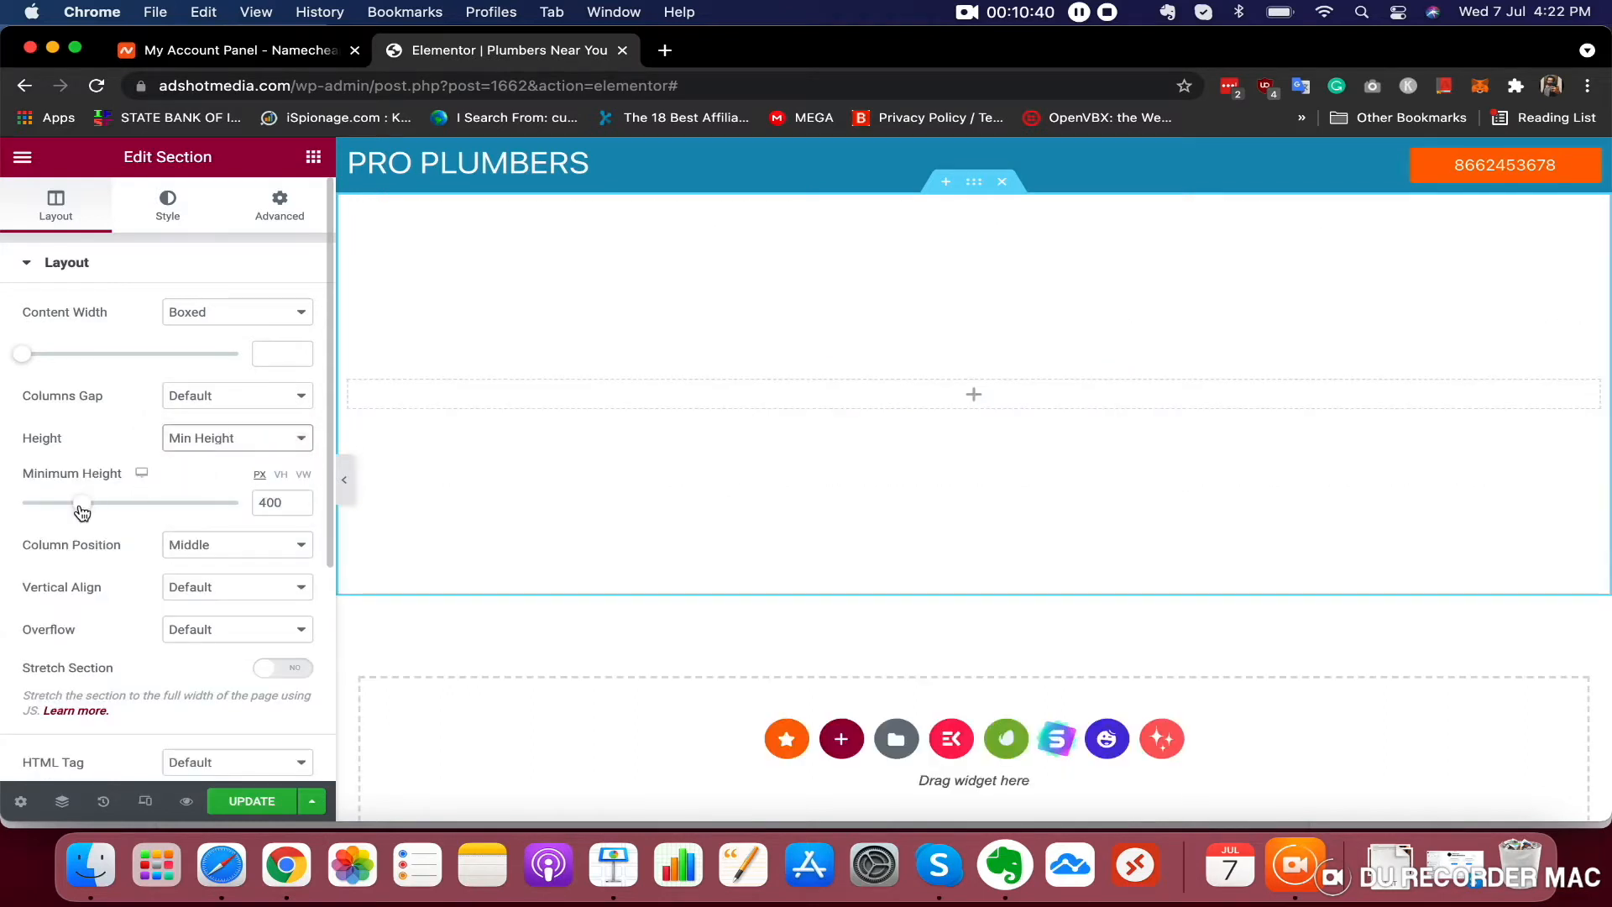
mouse_move(81, 504)
left_mouse_down()
mouse_move(145, 504)
mouse_move(103, 501)
left_mouse_up()
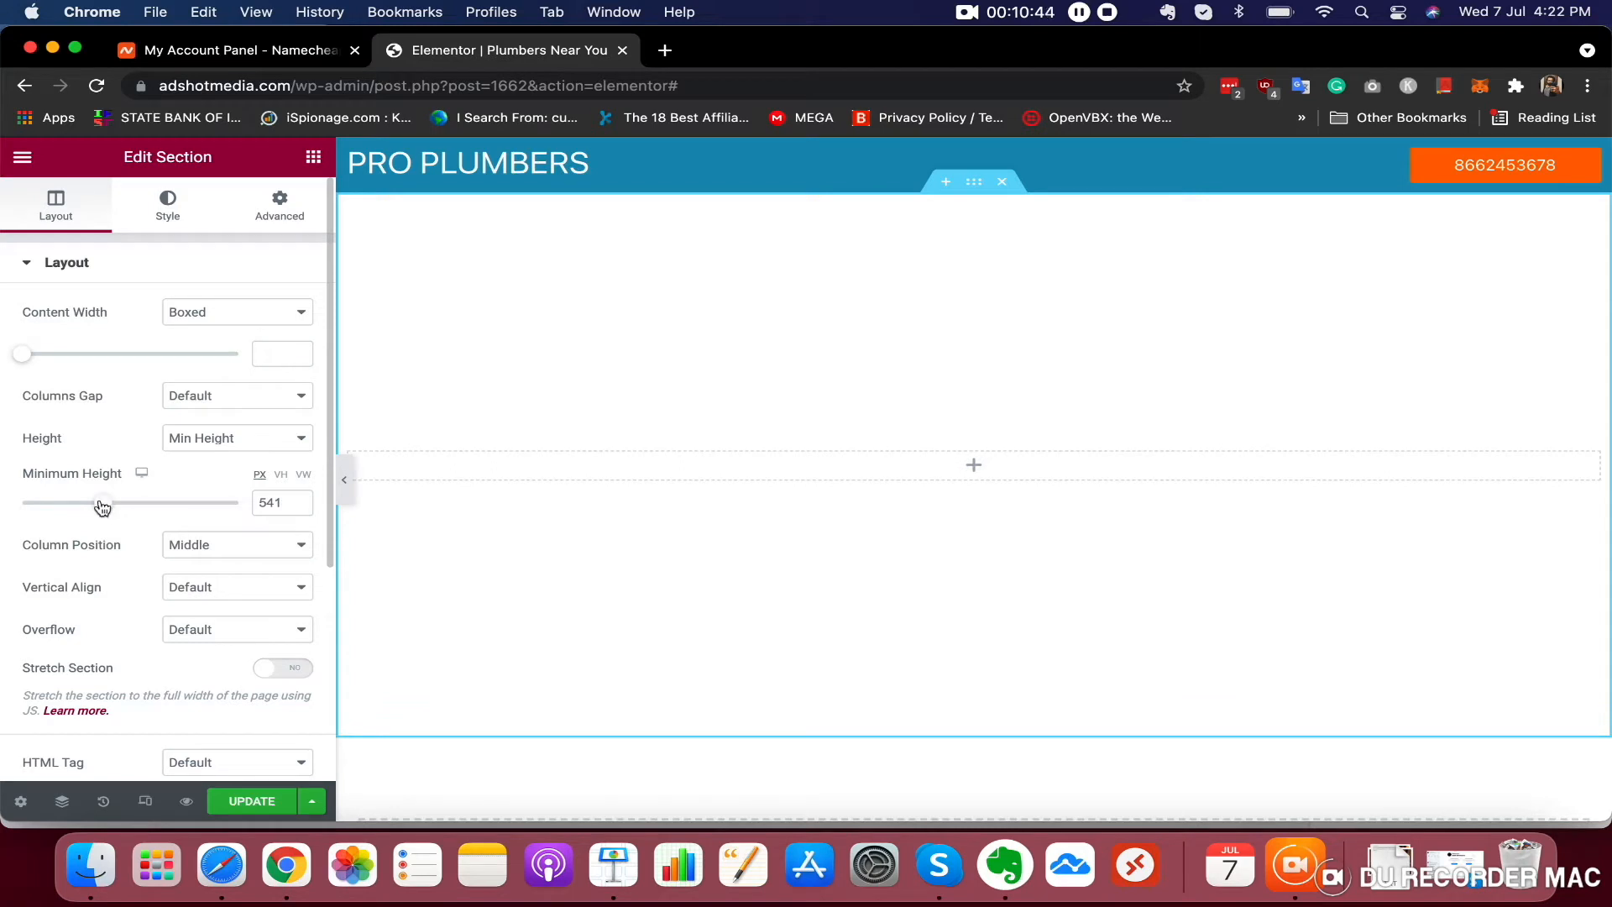
left_click_drag(103, 505, 101, 505)
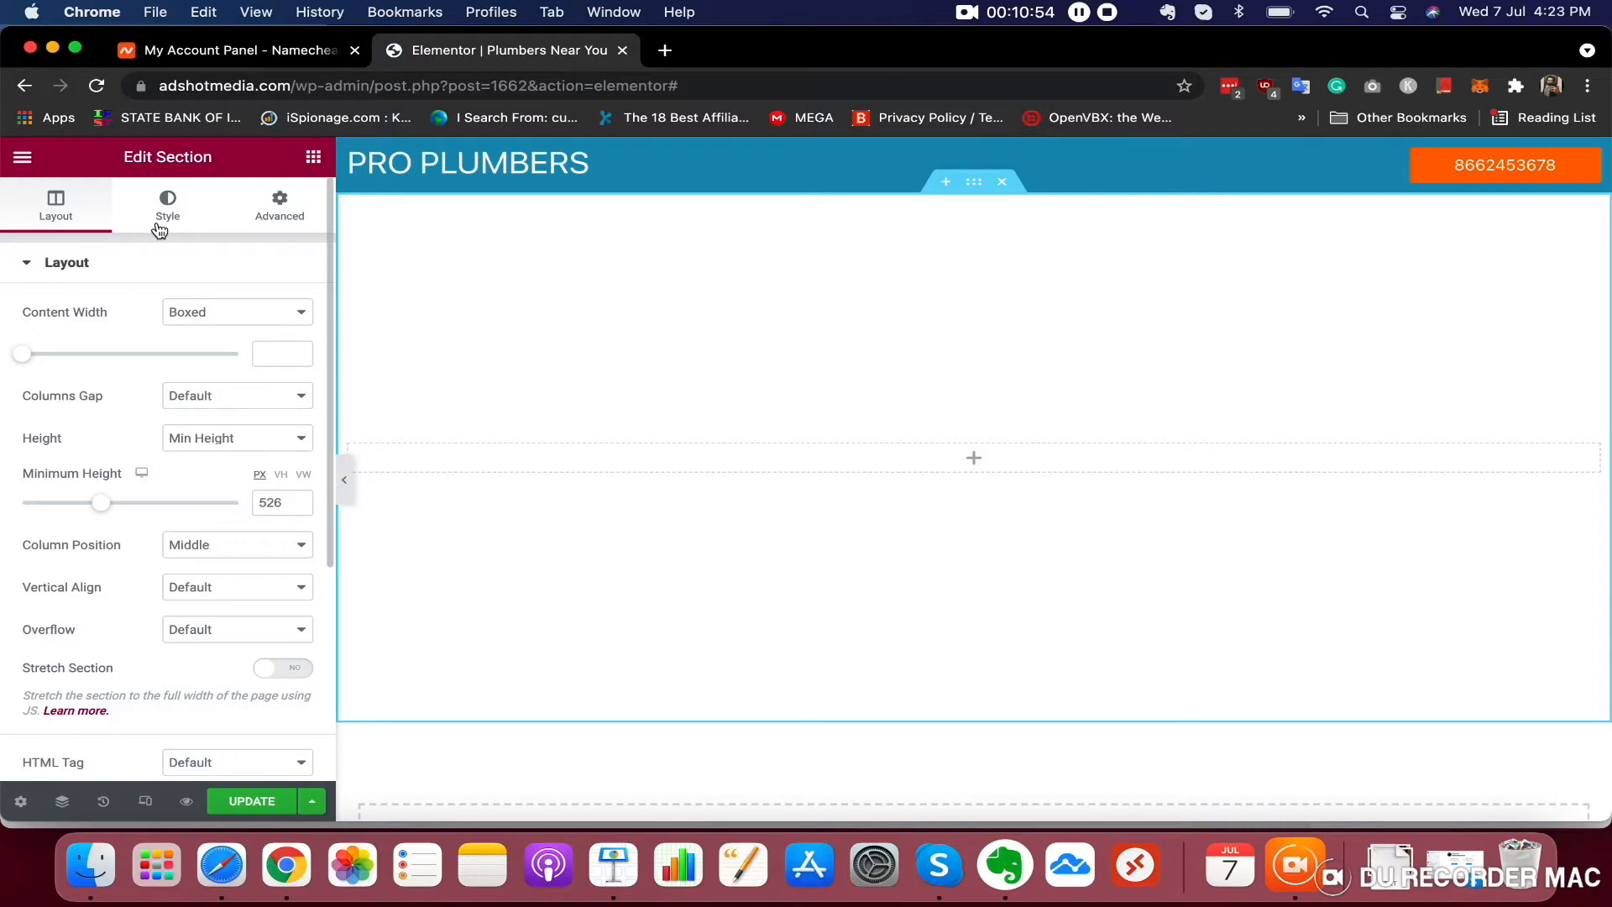
Set the section's background type to Classic
left_click(164, 206)
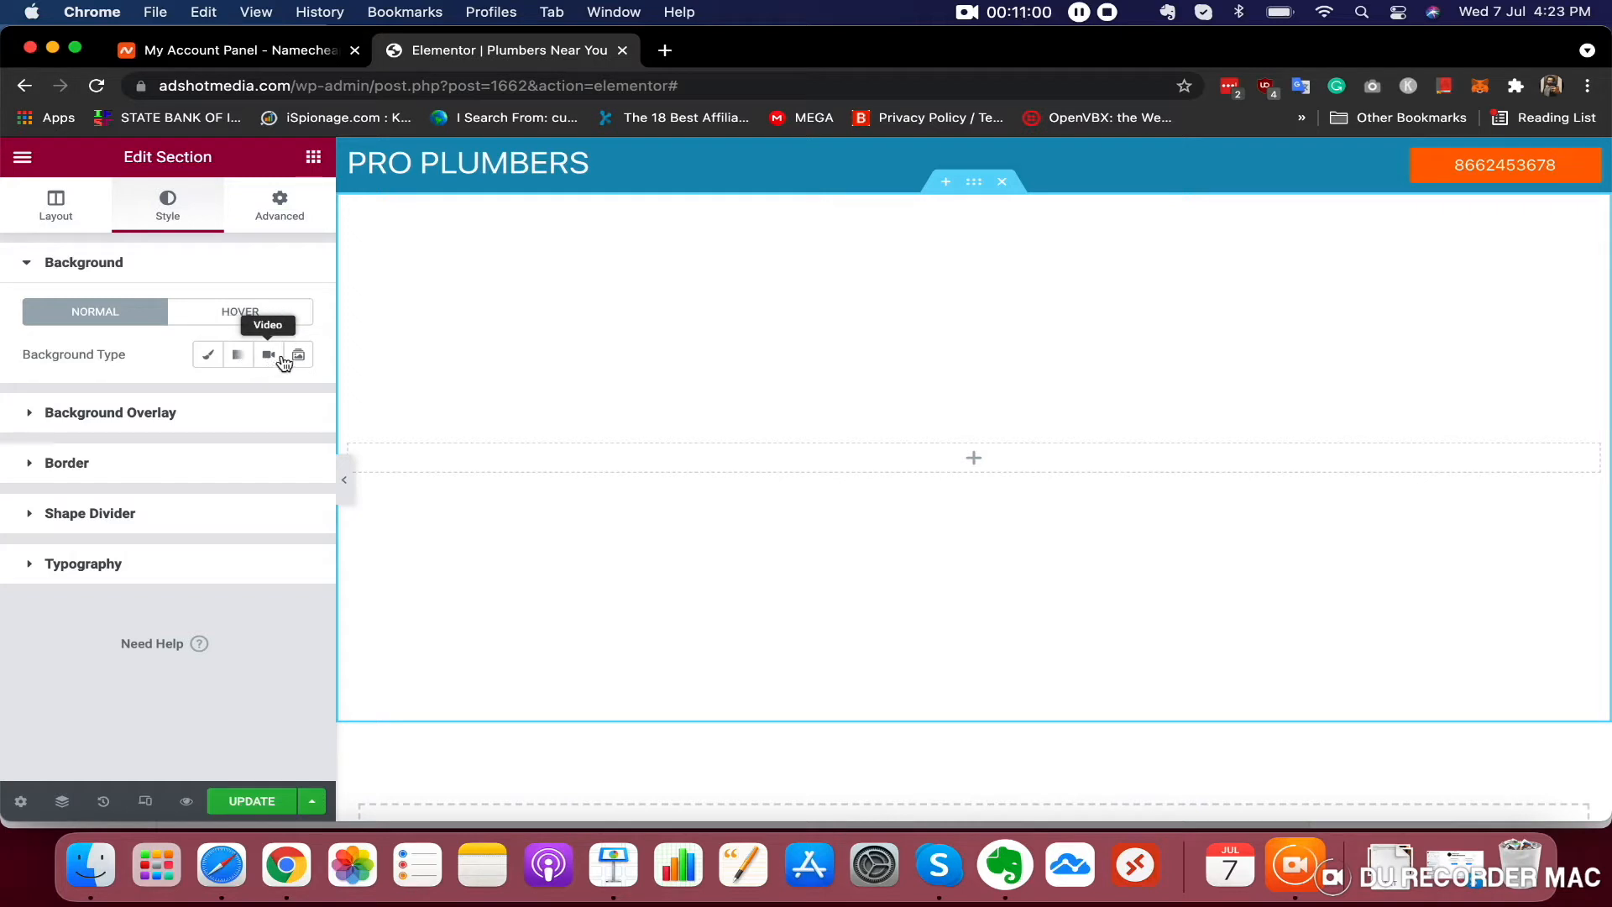
left_click(206, 358)
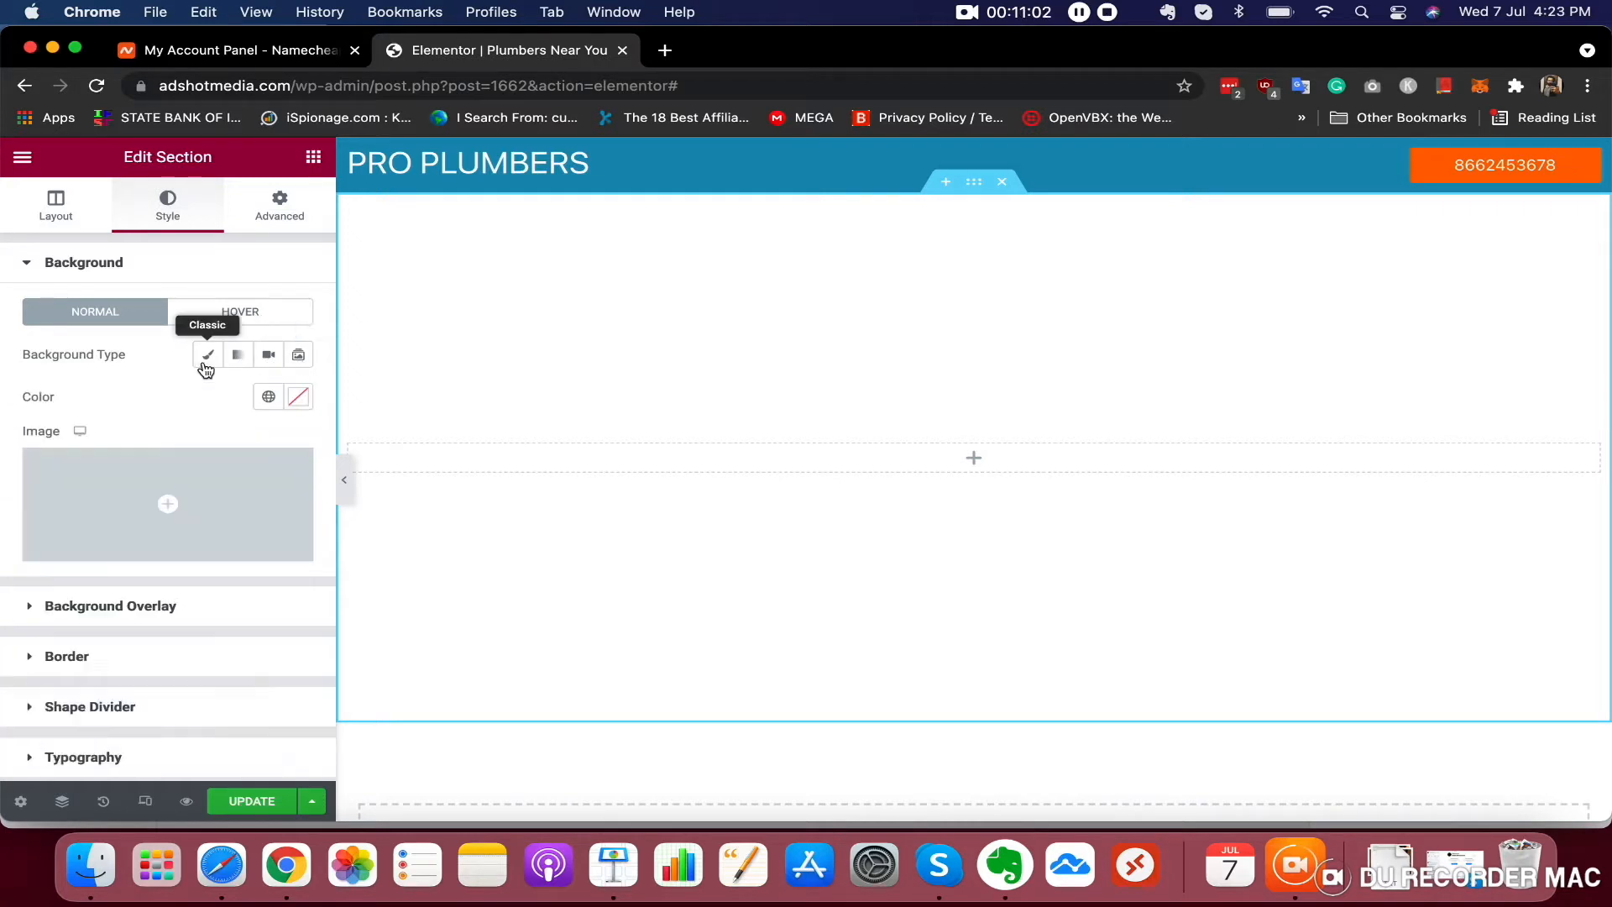
mouse_move(172, 525)
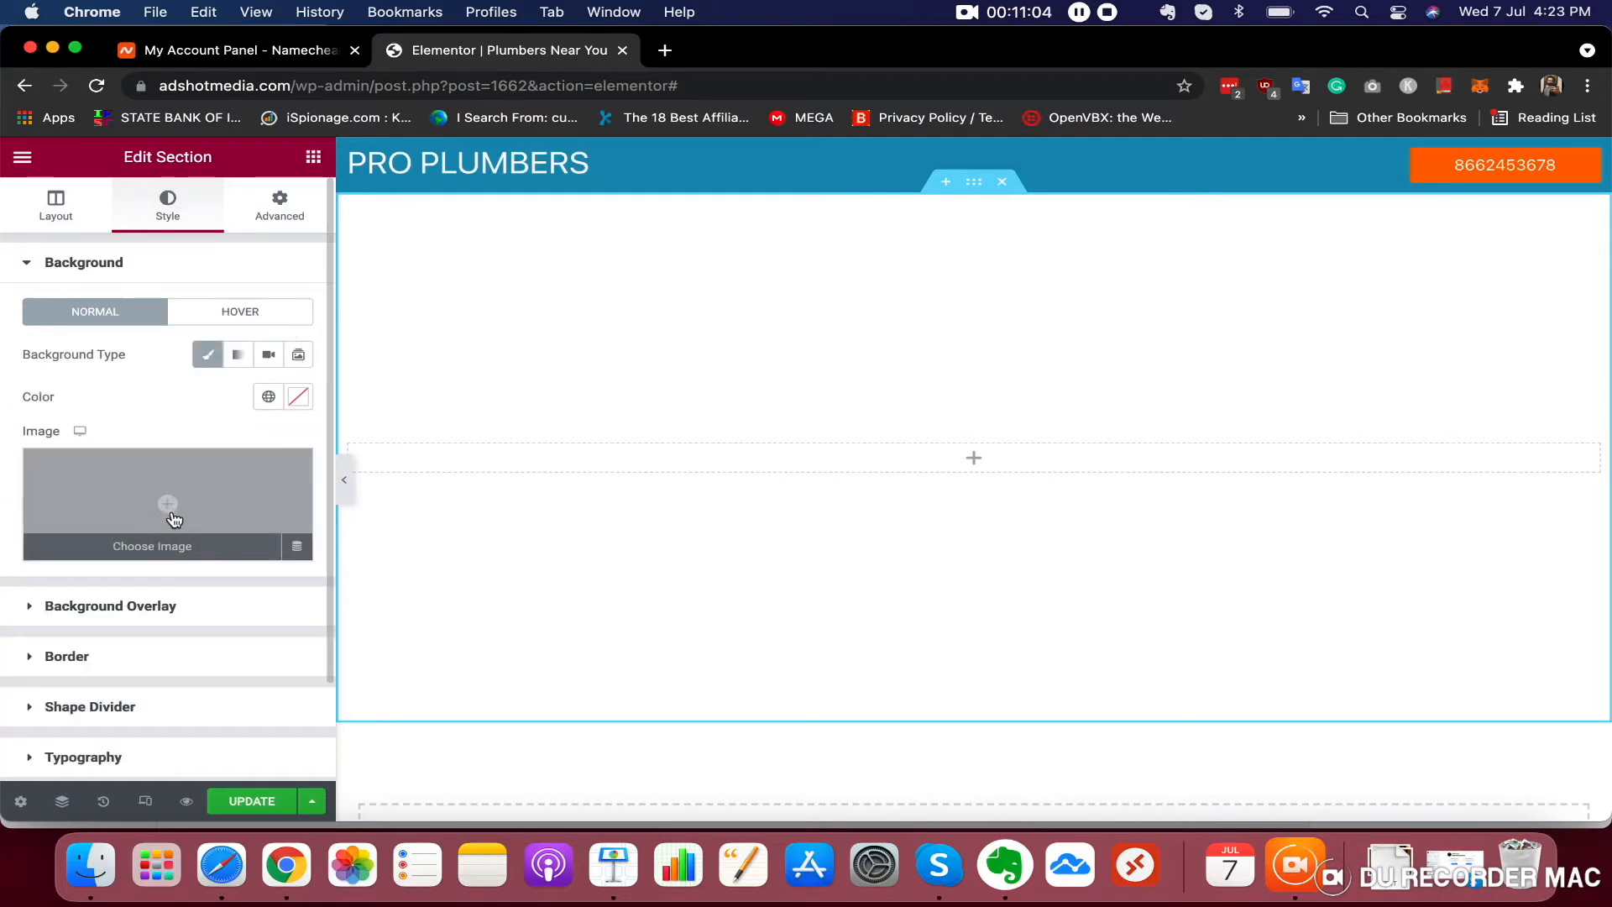
Open pixabay.com in a new tab and search its images for plumber
left_click(665, 52)
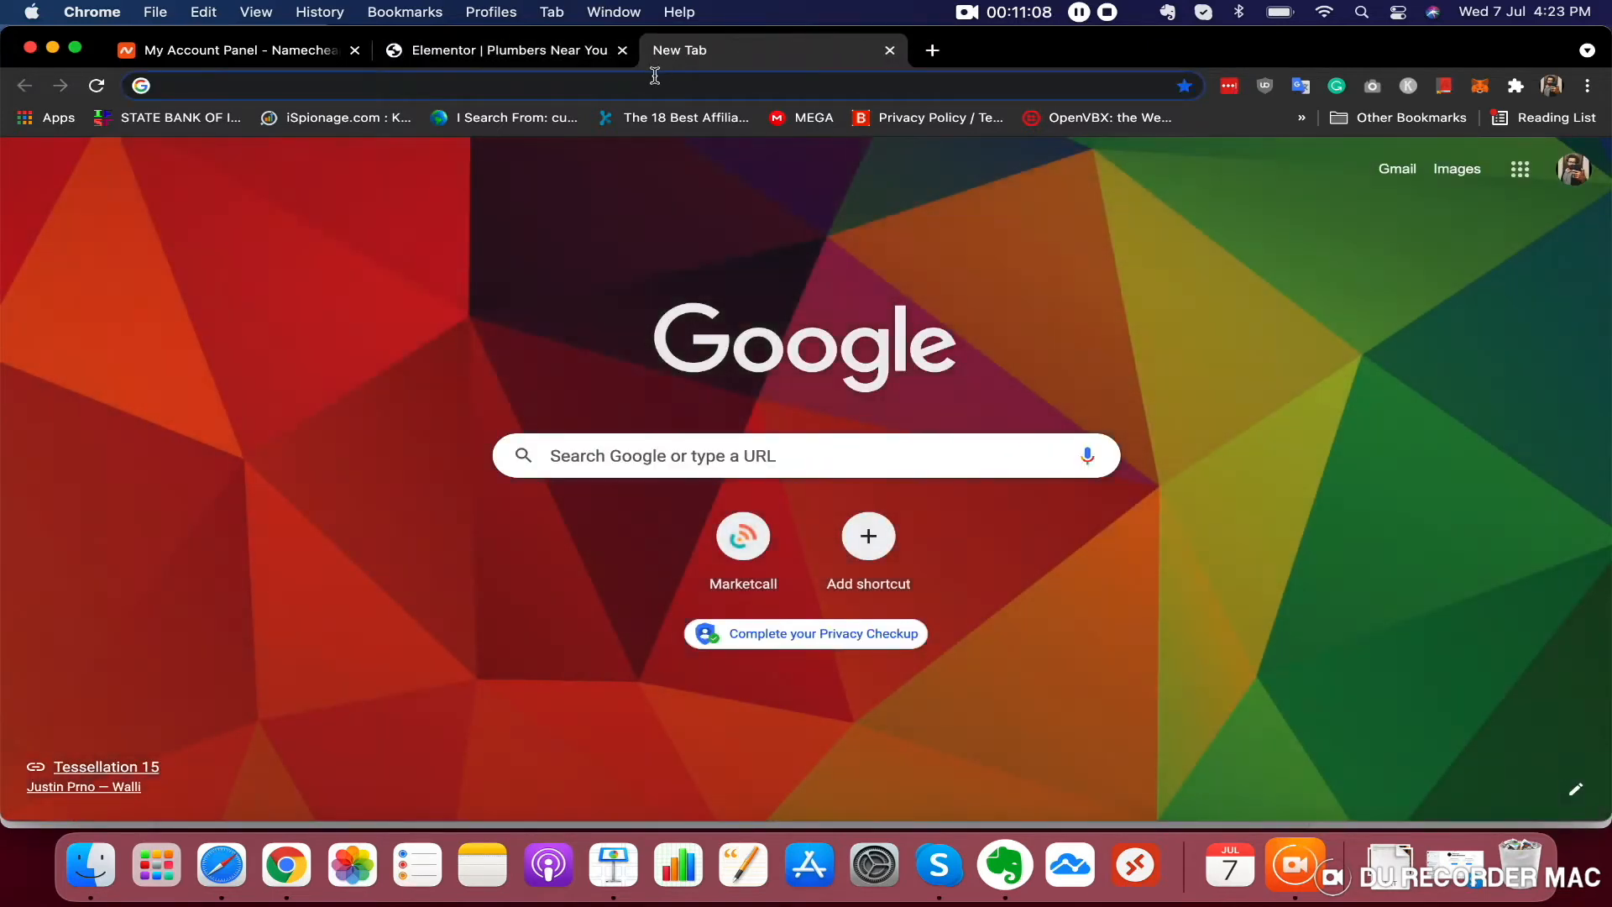
type("pixabay")
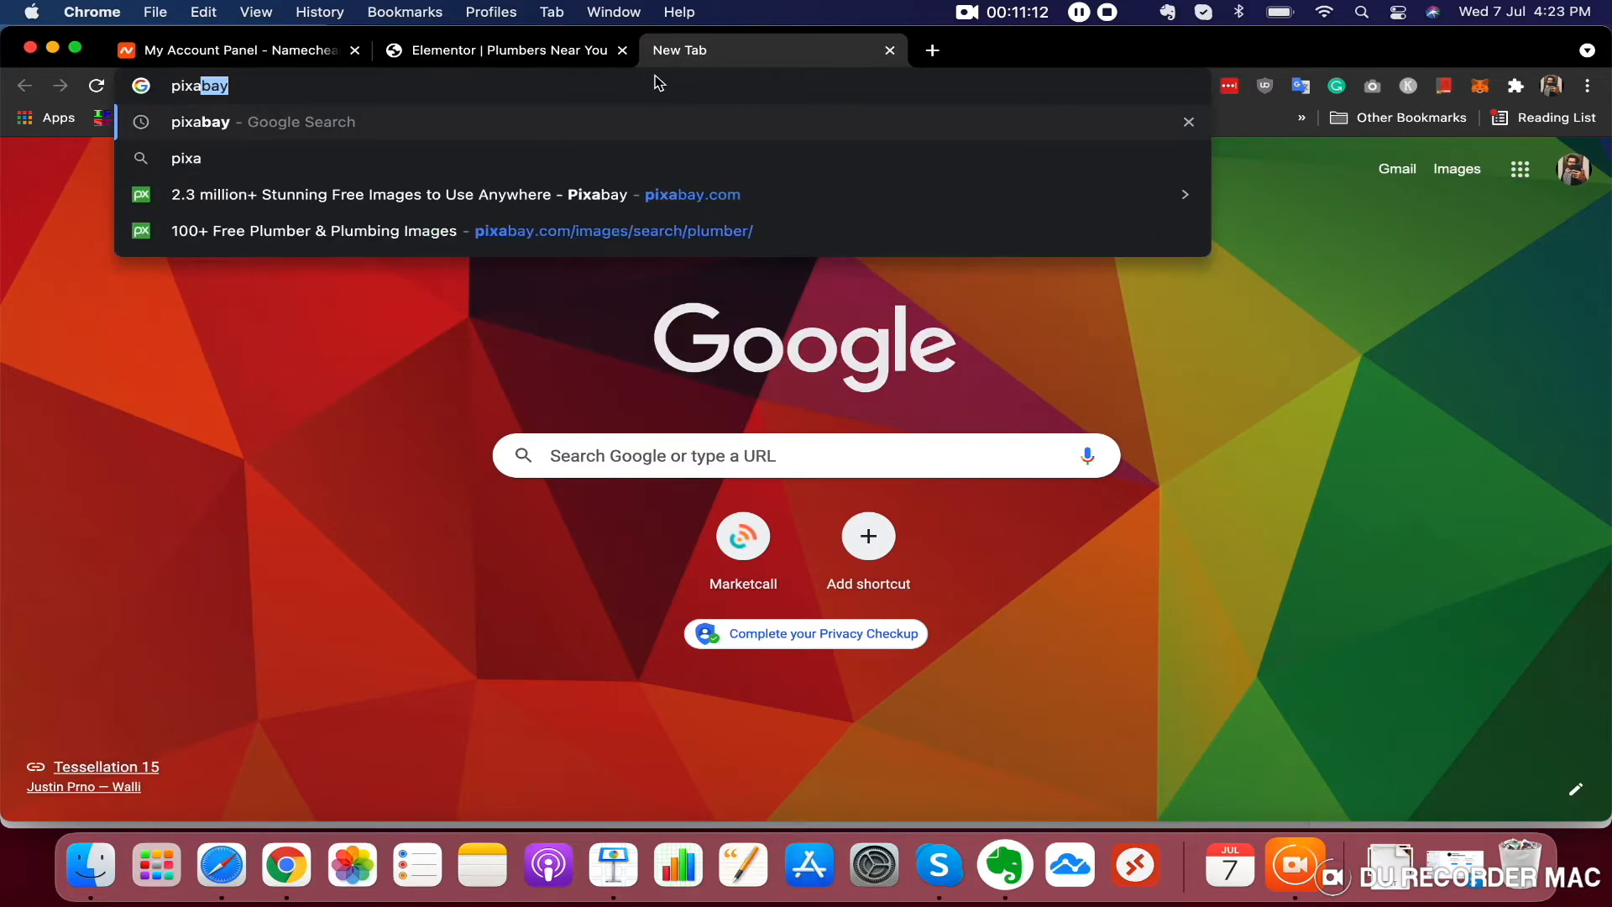
left_click(655, 198)
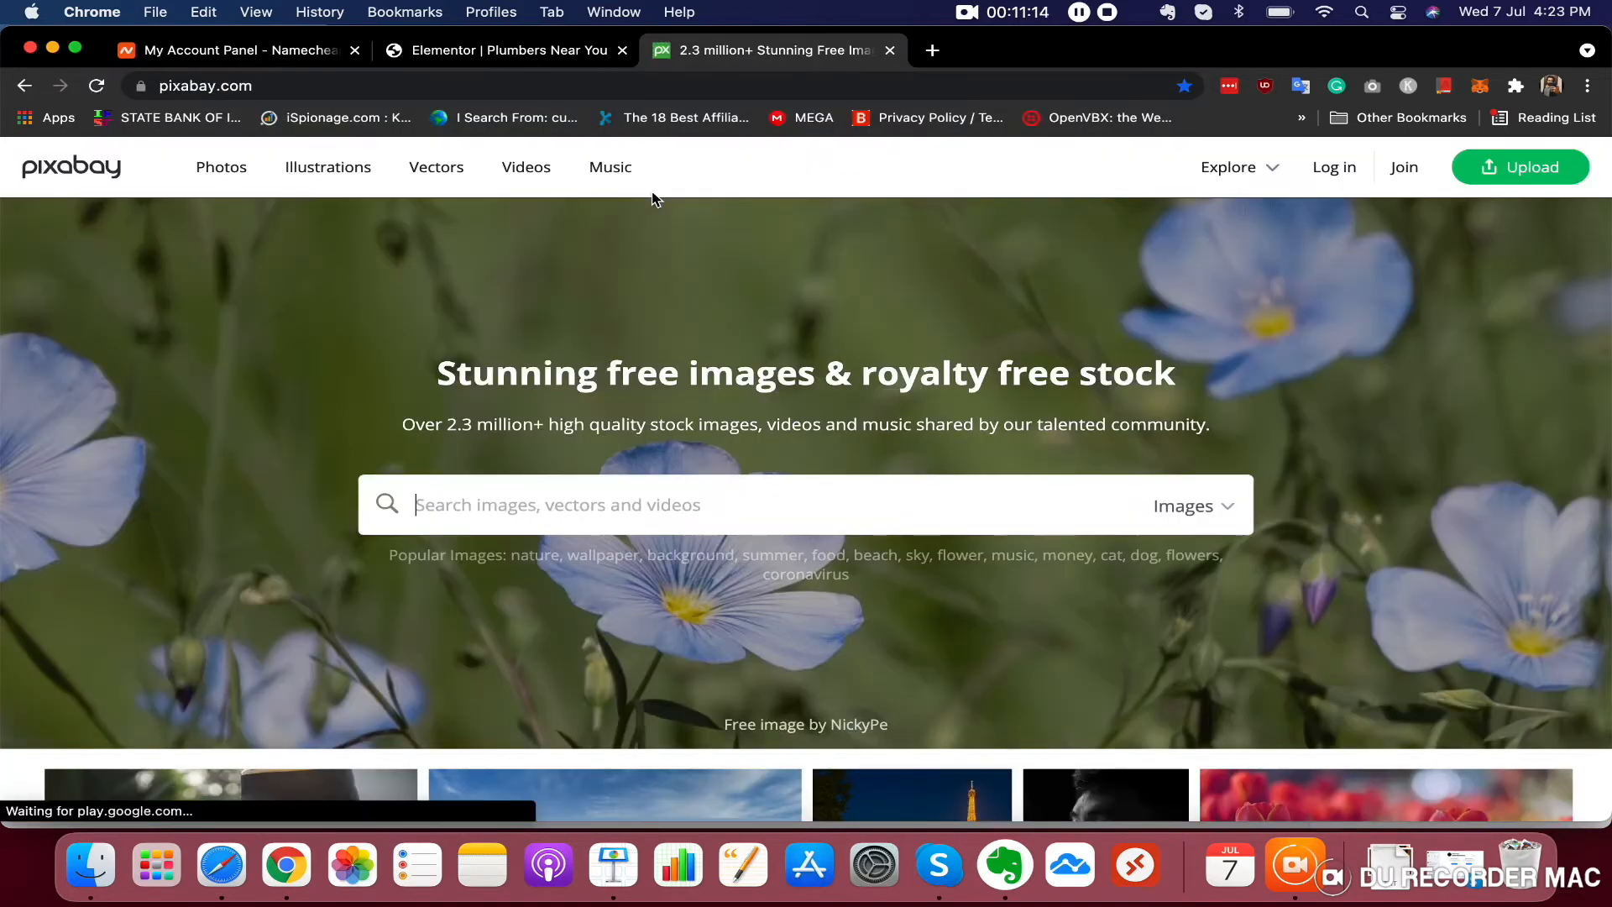
left_click(571, 486)
type("plumber")
key("Return")
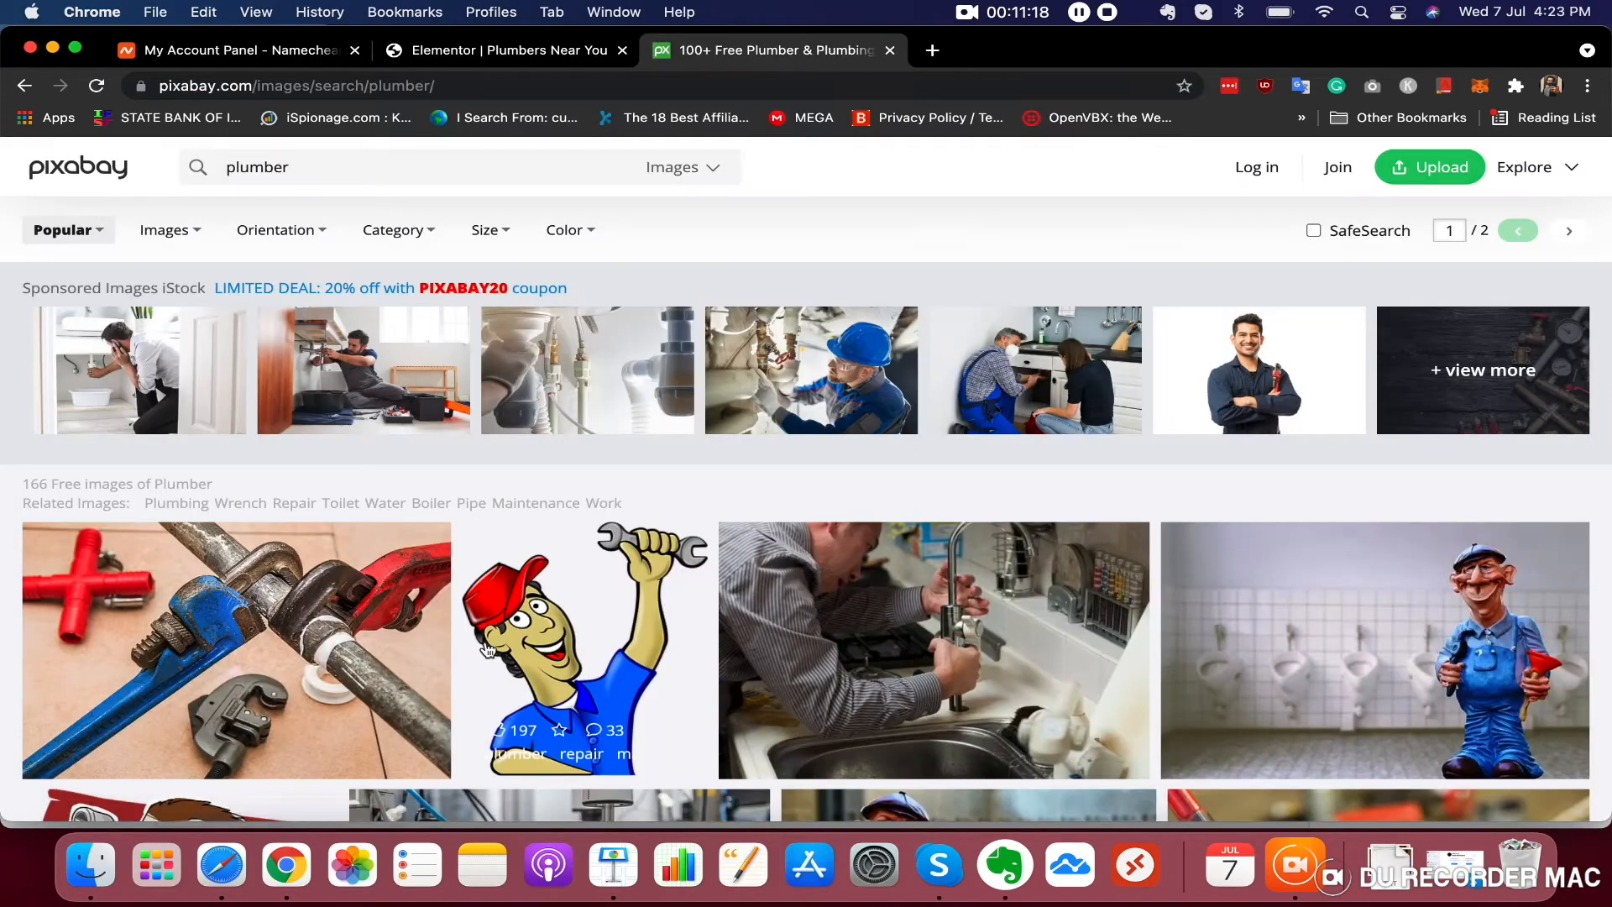
Open the plumbing pipe wrenches photo and download it at 1920×1280
scroll(466, 764, "down", 10)
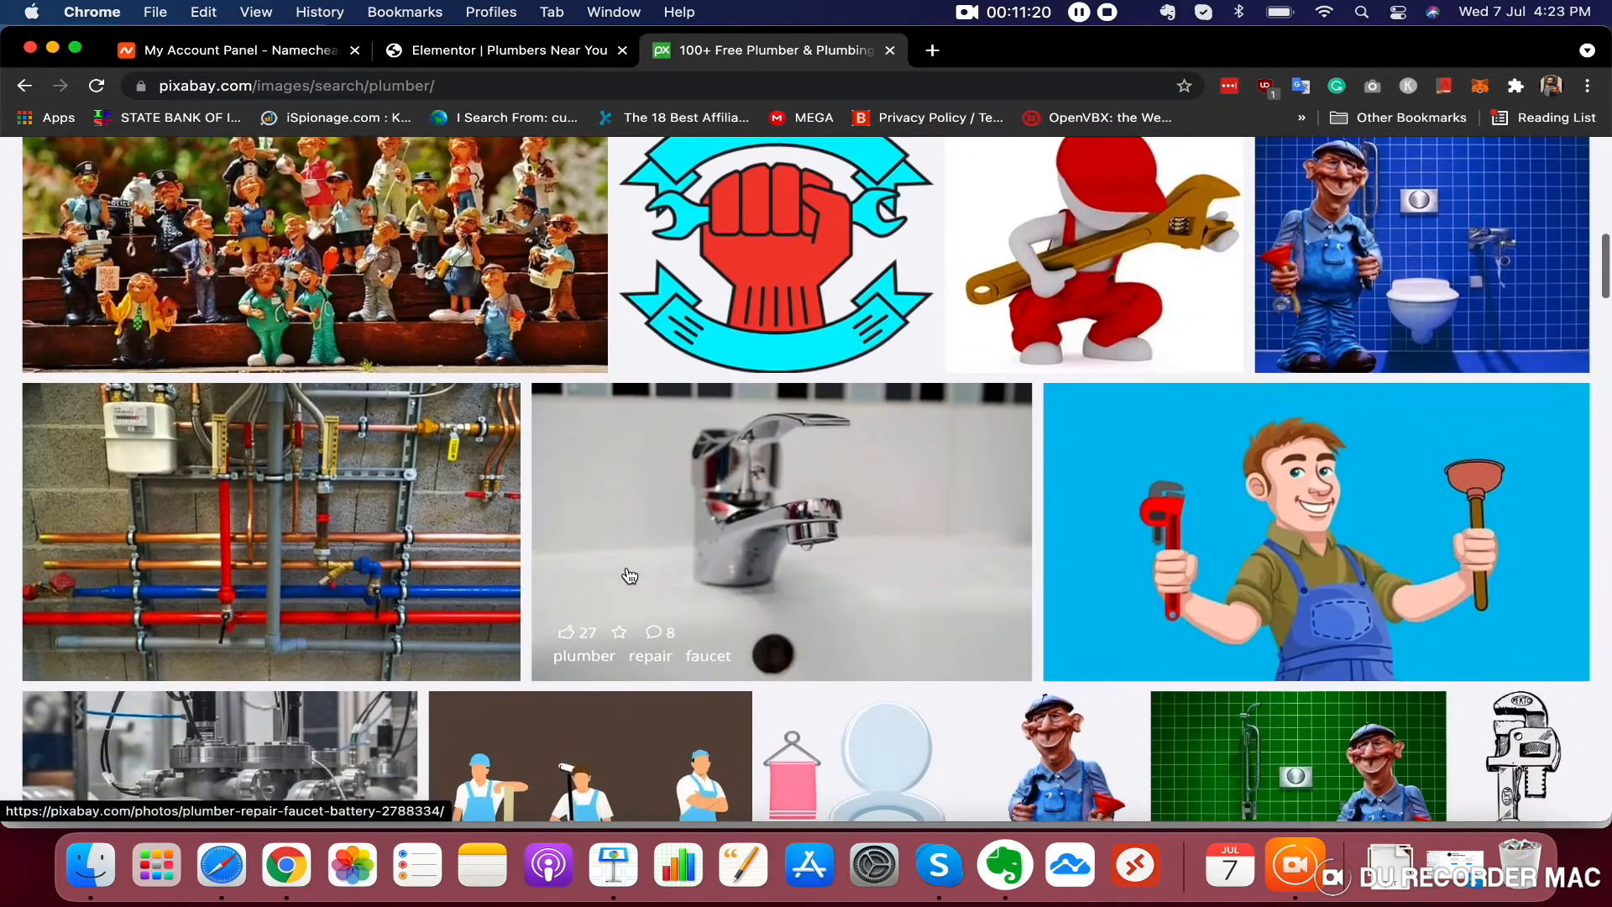
scroll(630, 574, "down", 8)
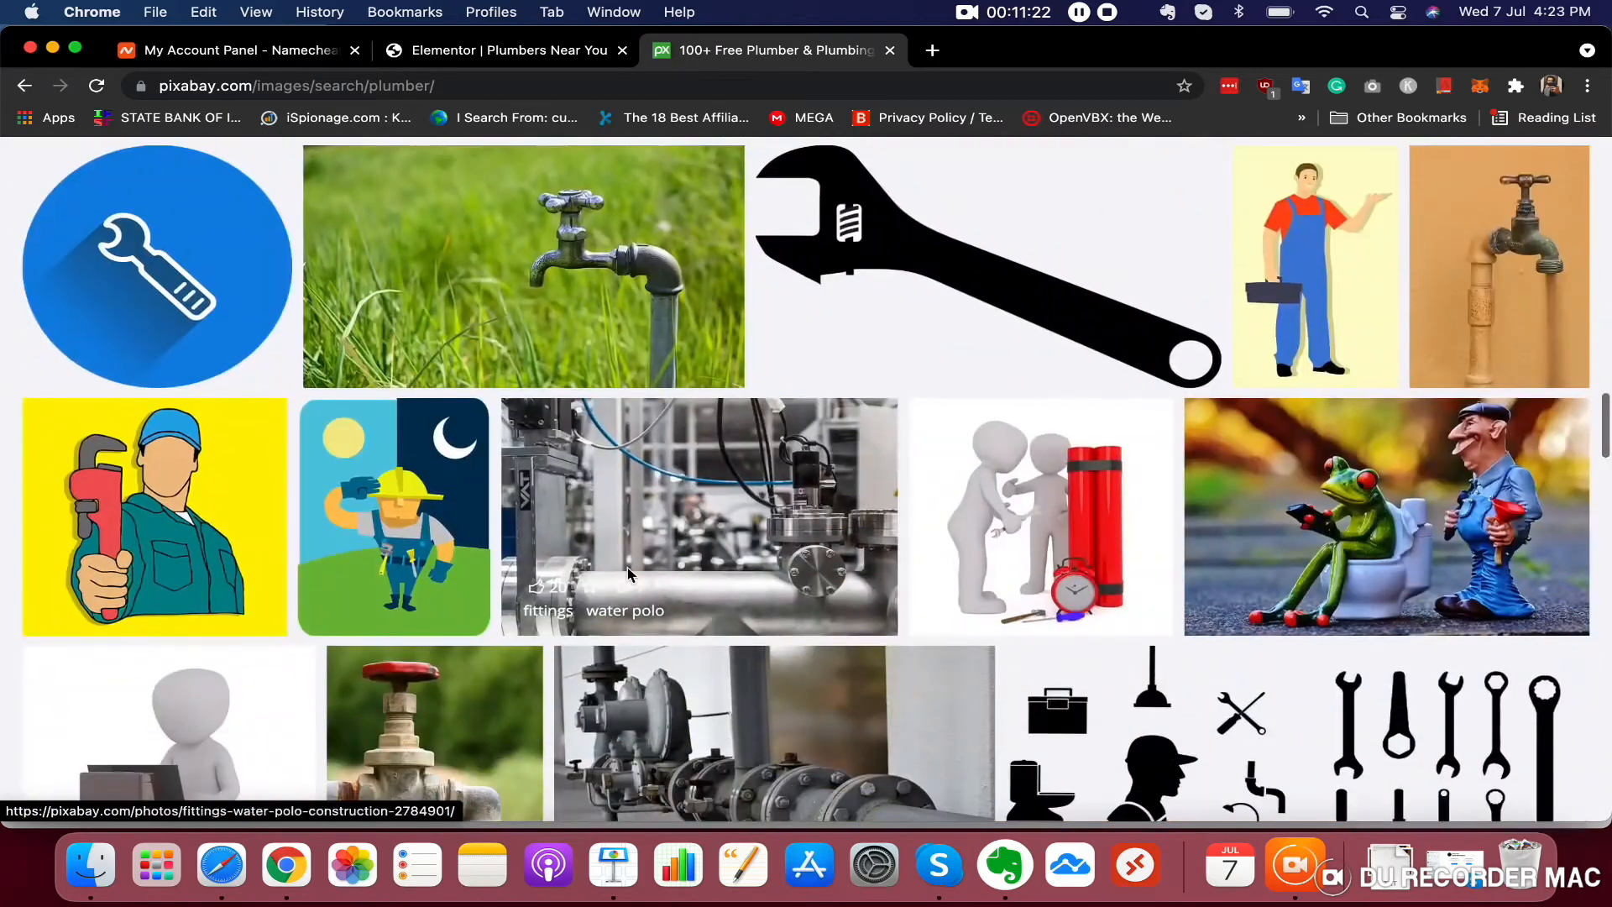
scroll(630, 574, "down", 6)
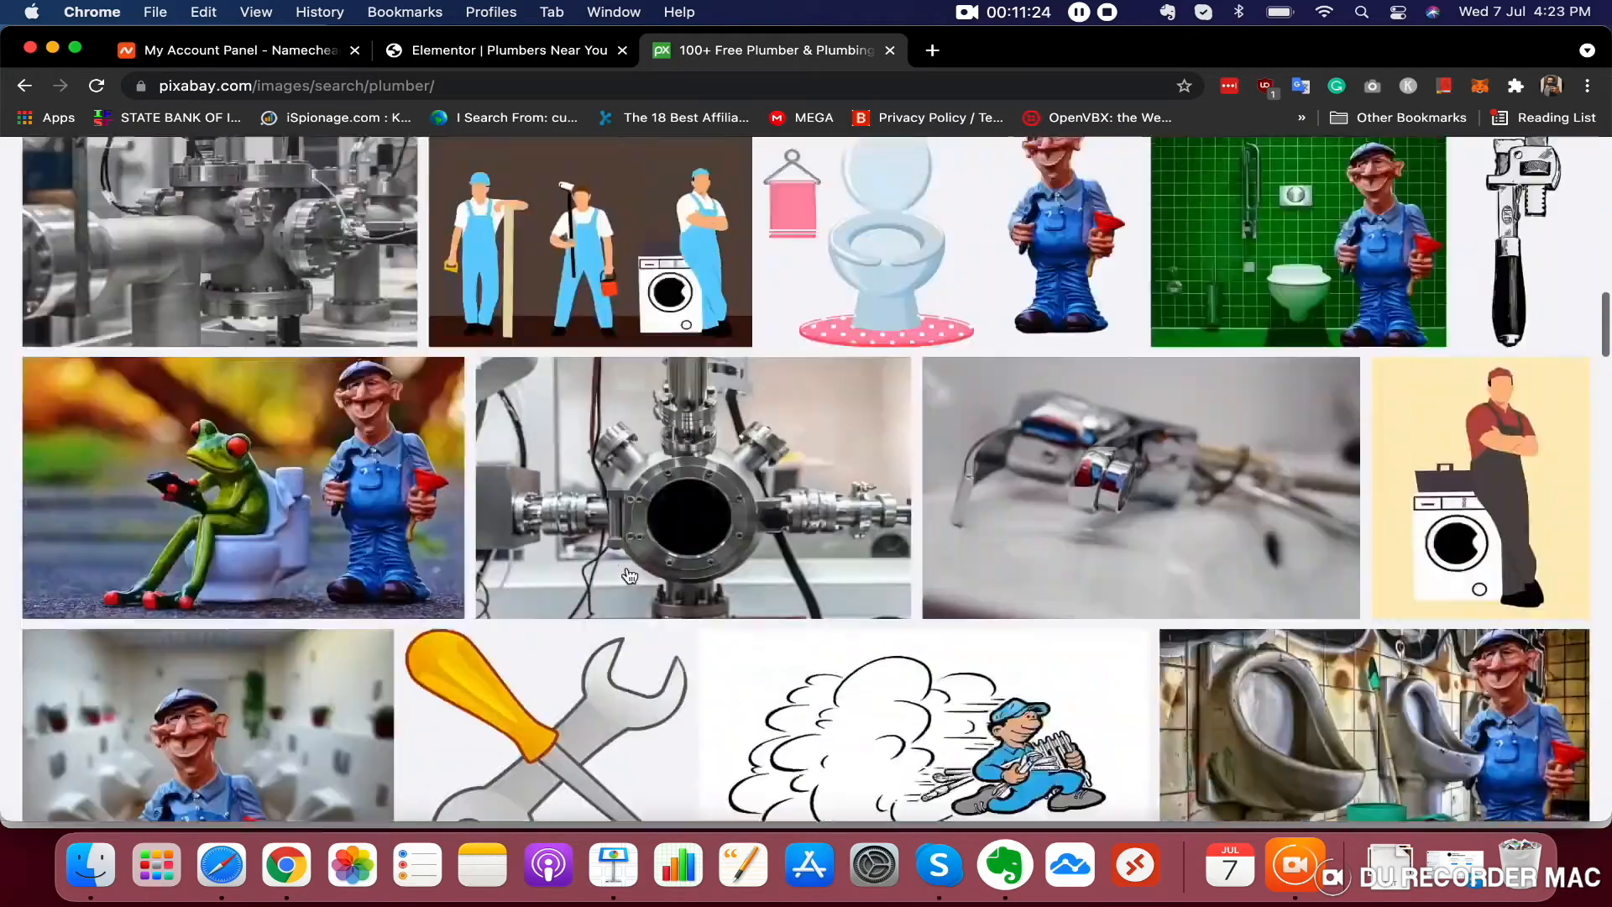
scroll(630, 575, "up", 20)
scroll(630, 574, "down", 2)
left_click(313, 558)
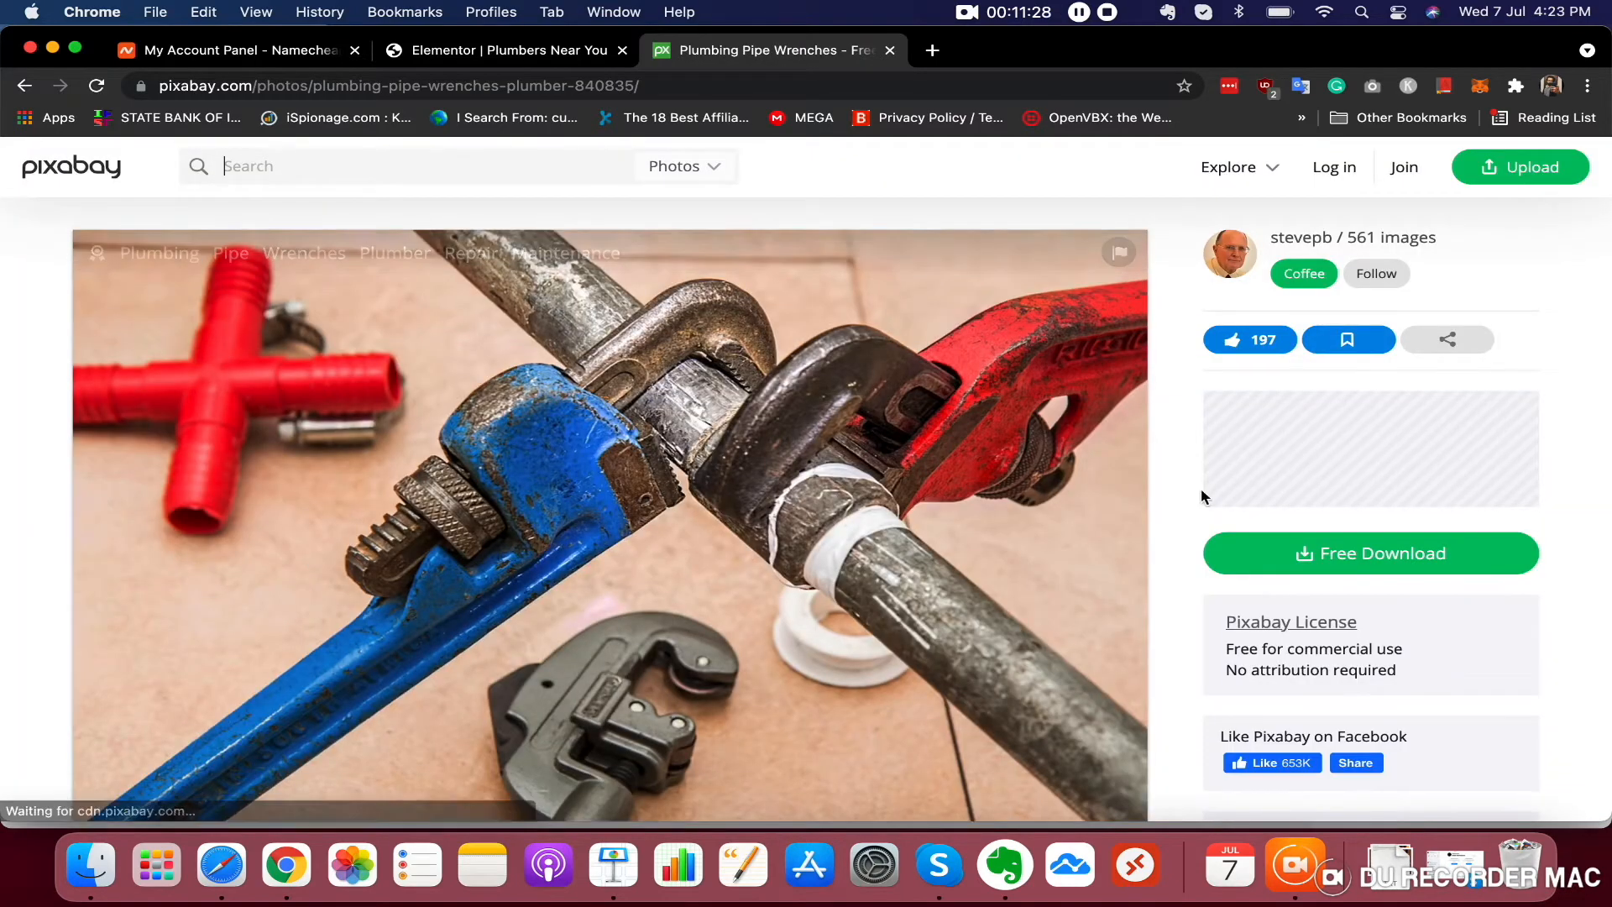
left_click(1307, 550)
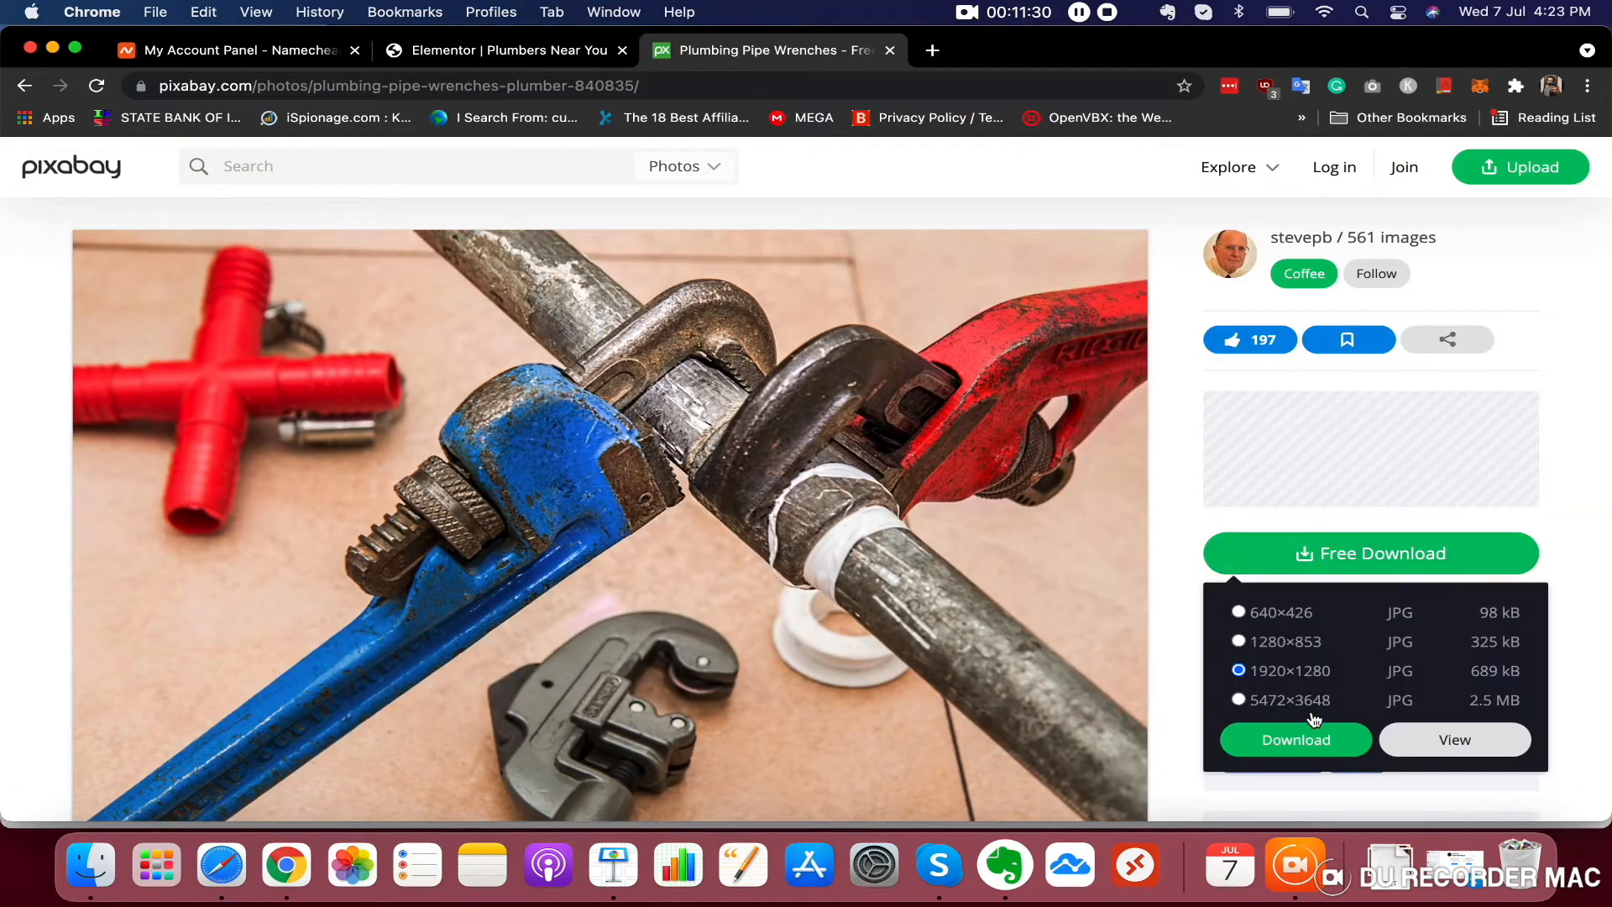
left_click(1312, 741)
left_click(777, 512)
left_click(704, 588)
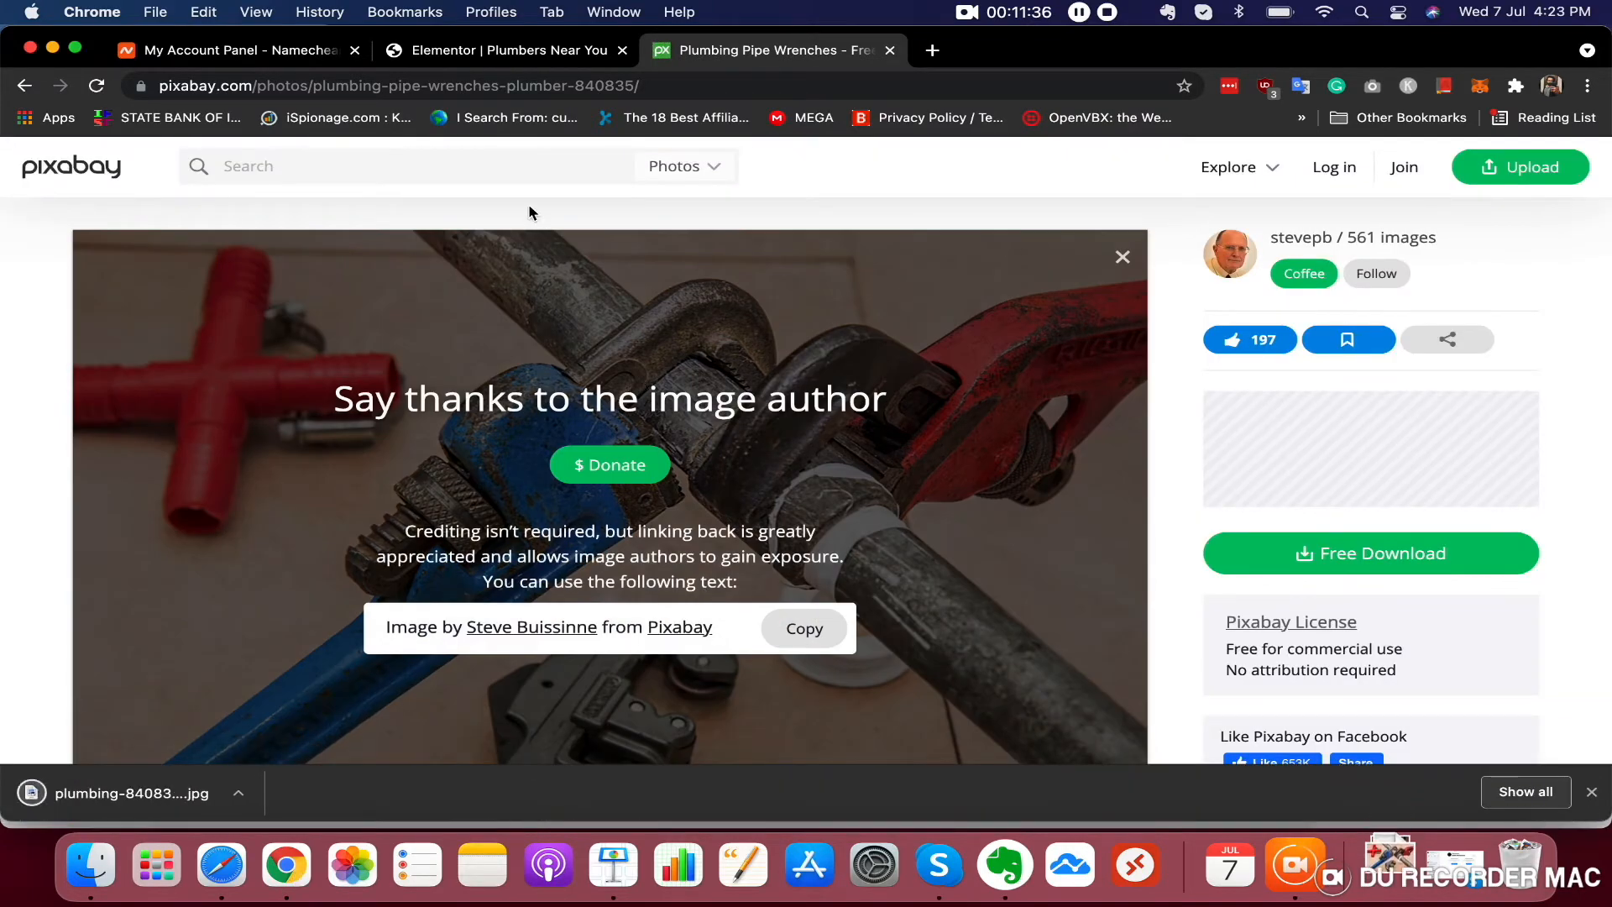
Upload the downloaded plumbing wrenches image and insert it as the section's background image
left_click(538, 60)
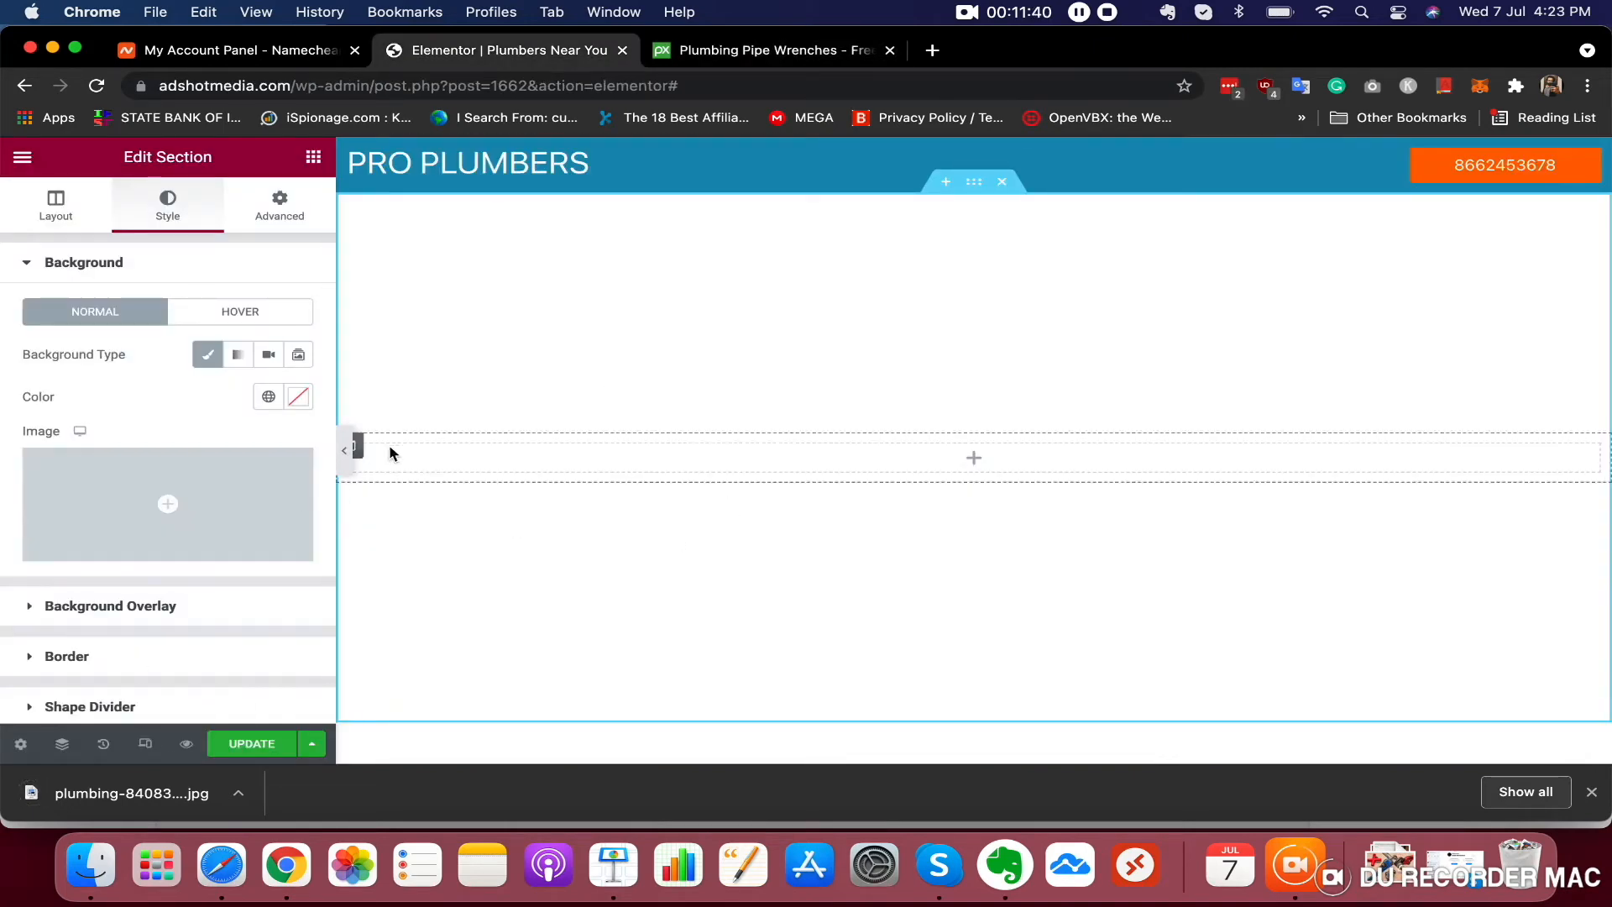
left_click(169, 529)
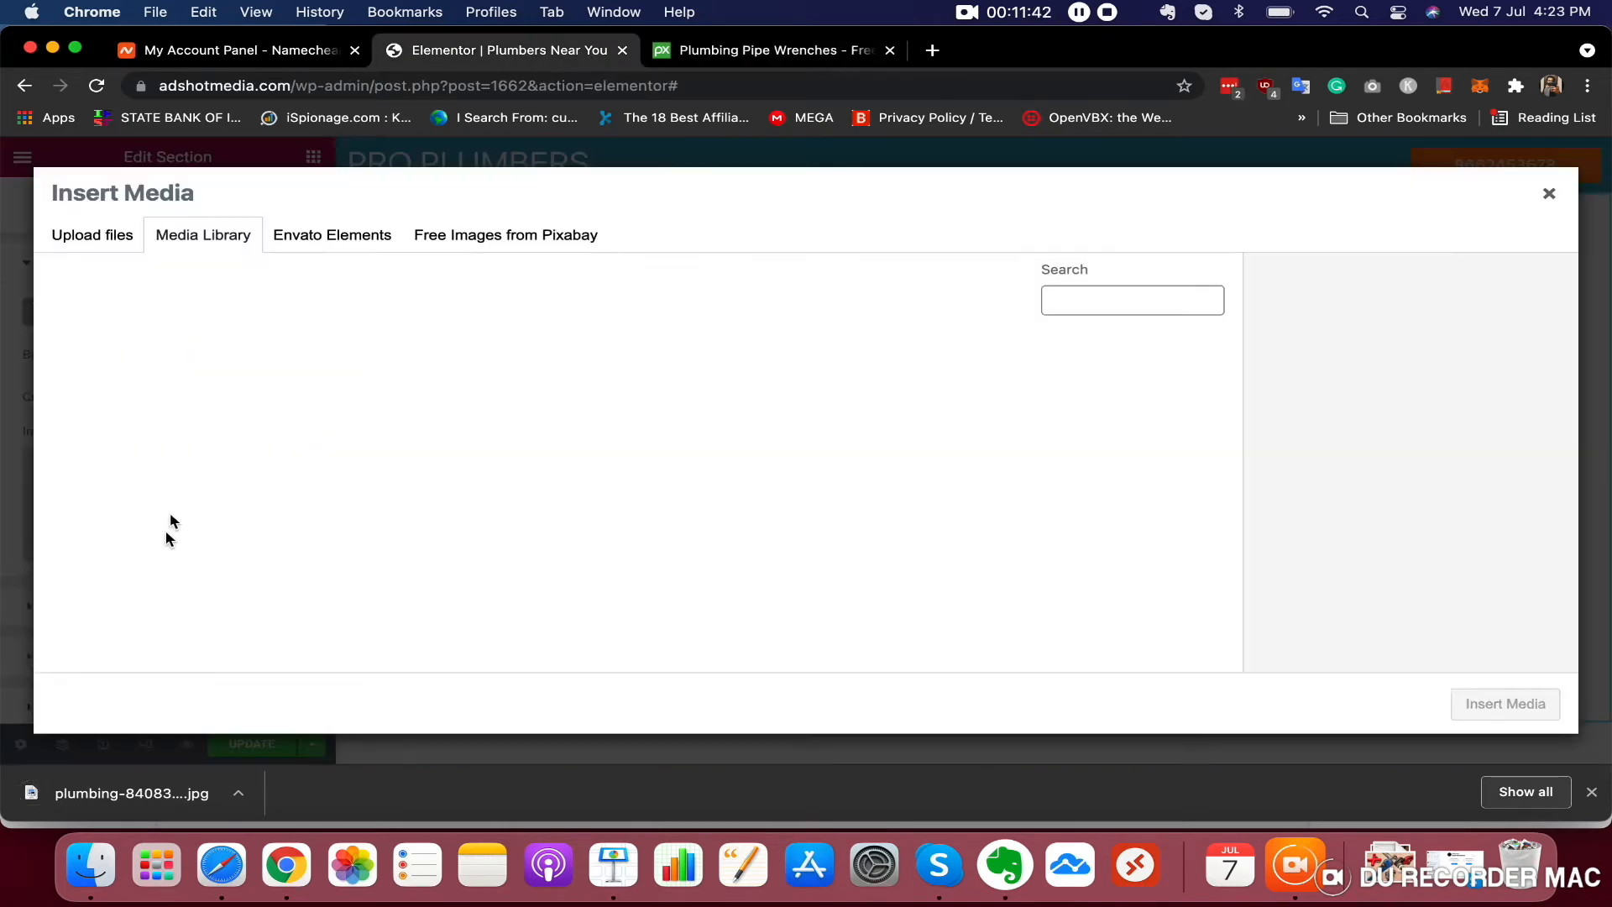
left_click(122, 244)
left_click_drag(144, 805, 728, 439)
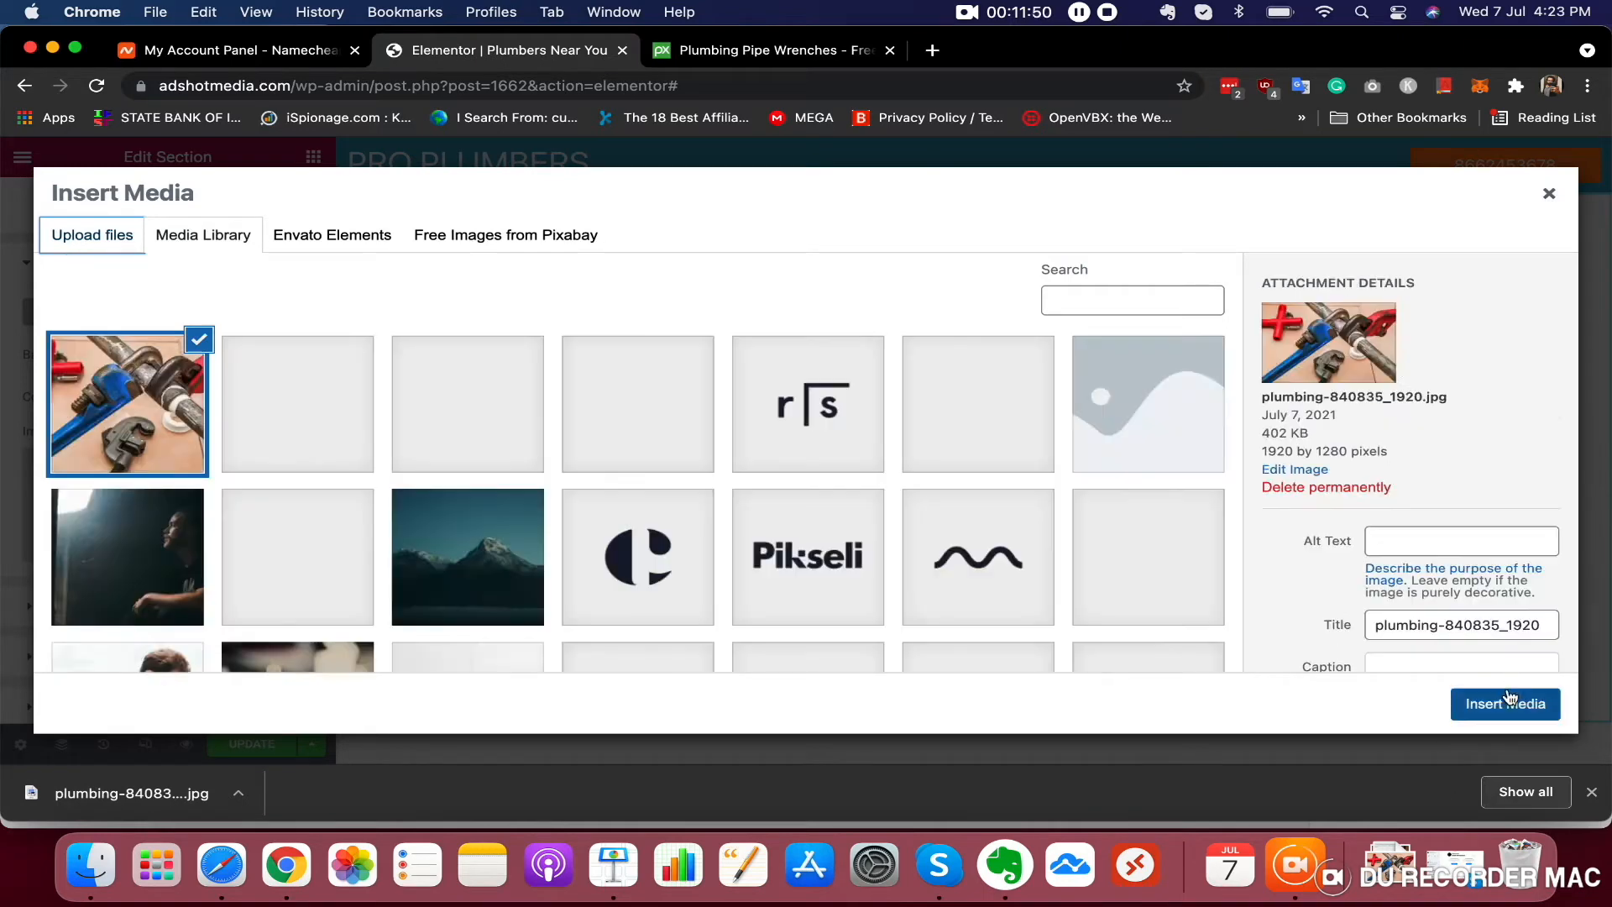
left_click(1504, 705)
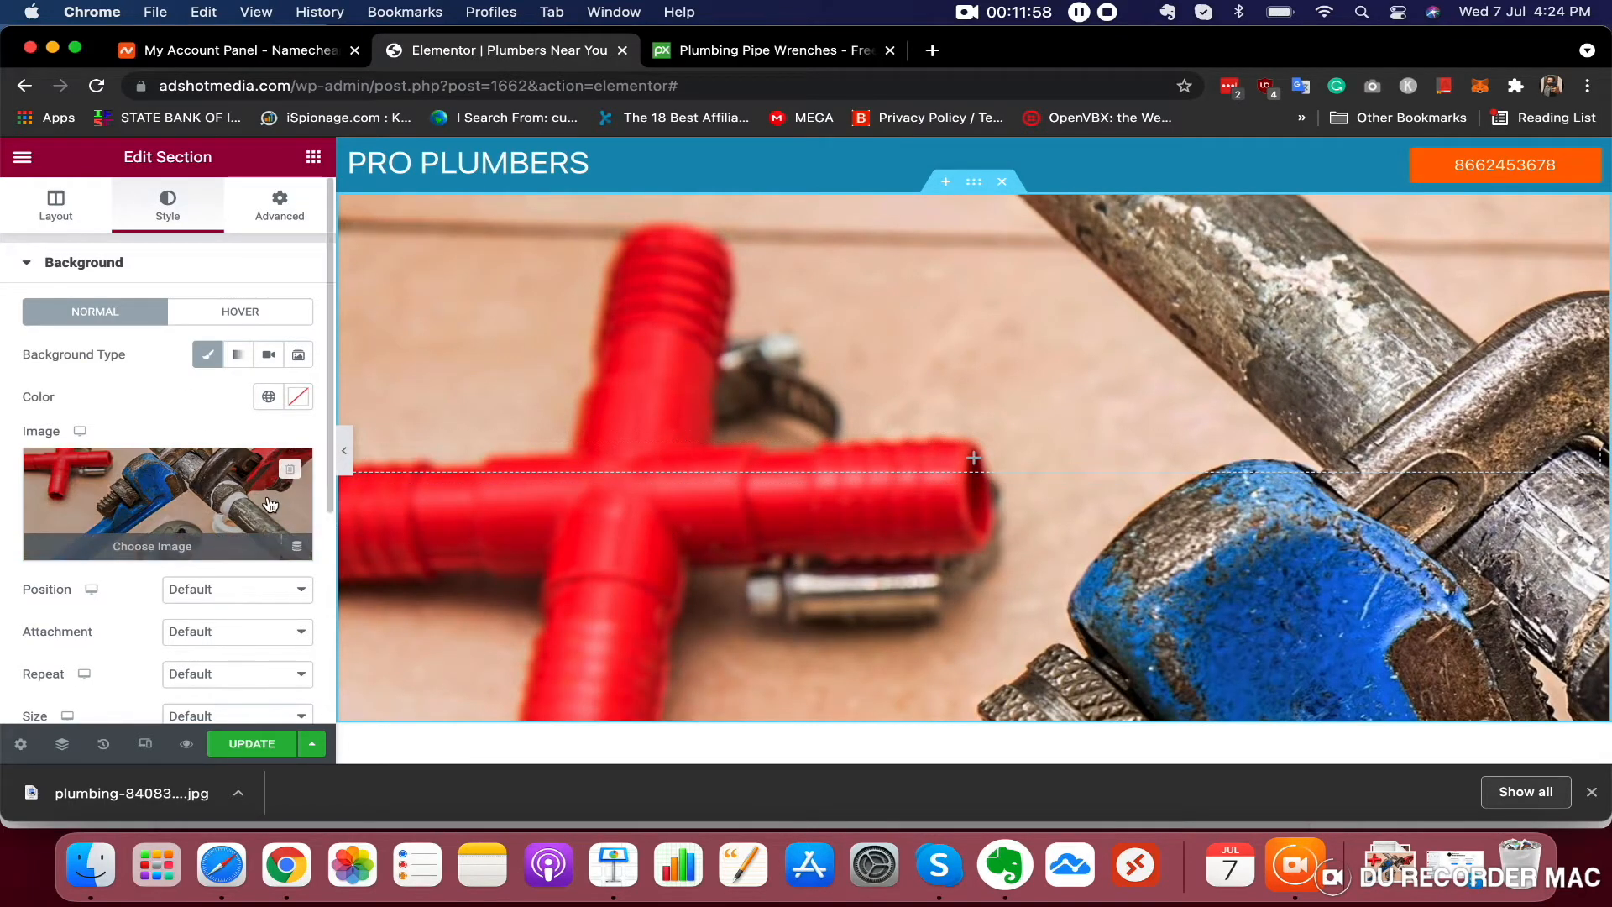
Set the background image position to Center Center and attachment to Scroll
scroll(264, 499, "down", 3)
left_click(252, 464)
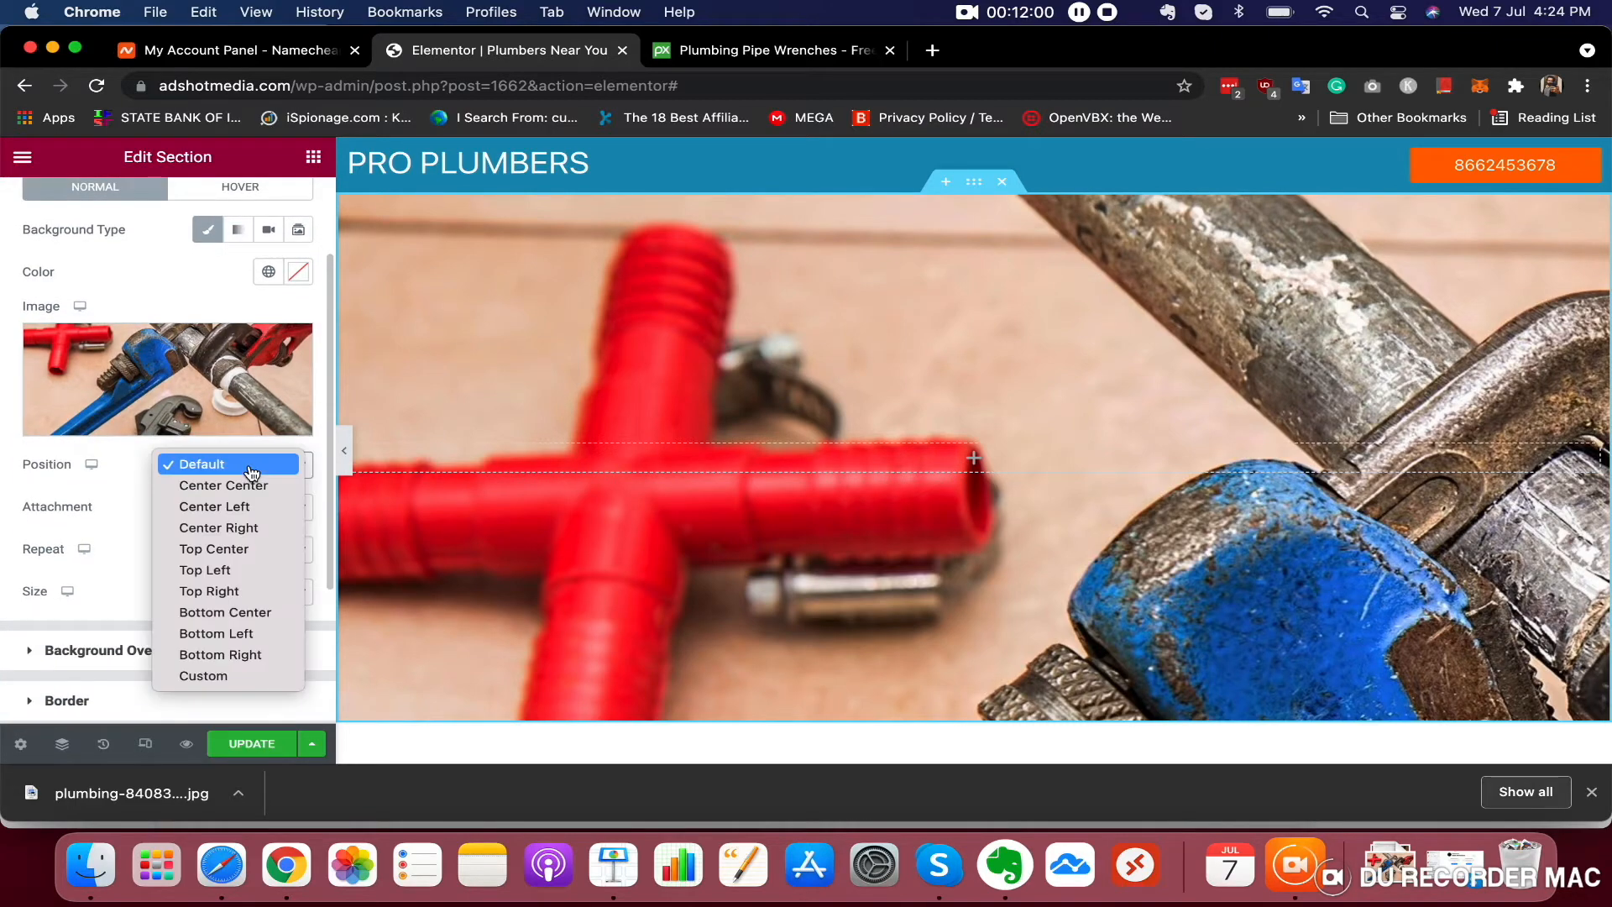
left_click(245, 482)
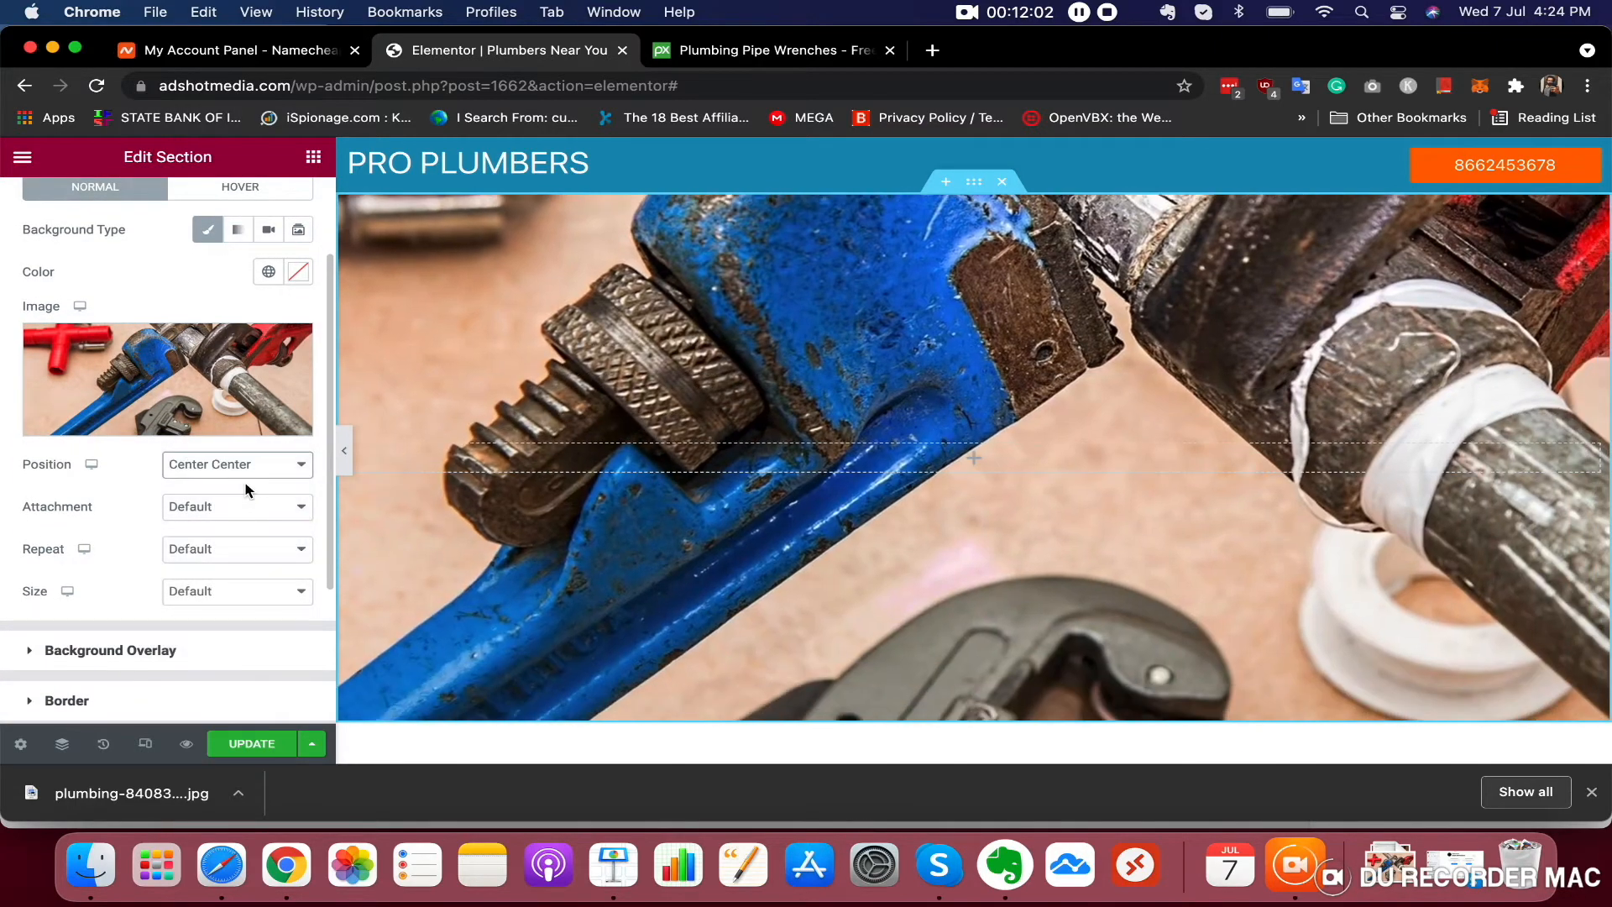
left_click(227, 509)
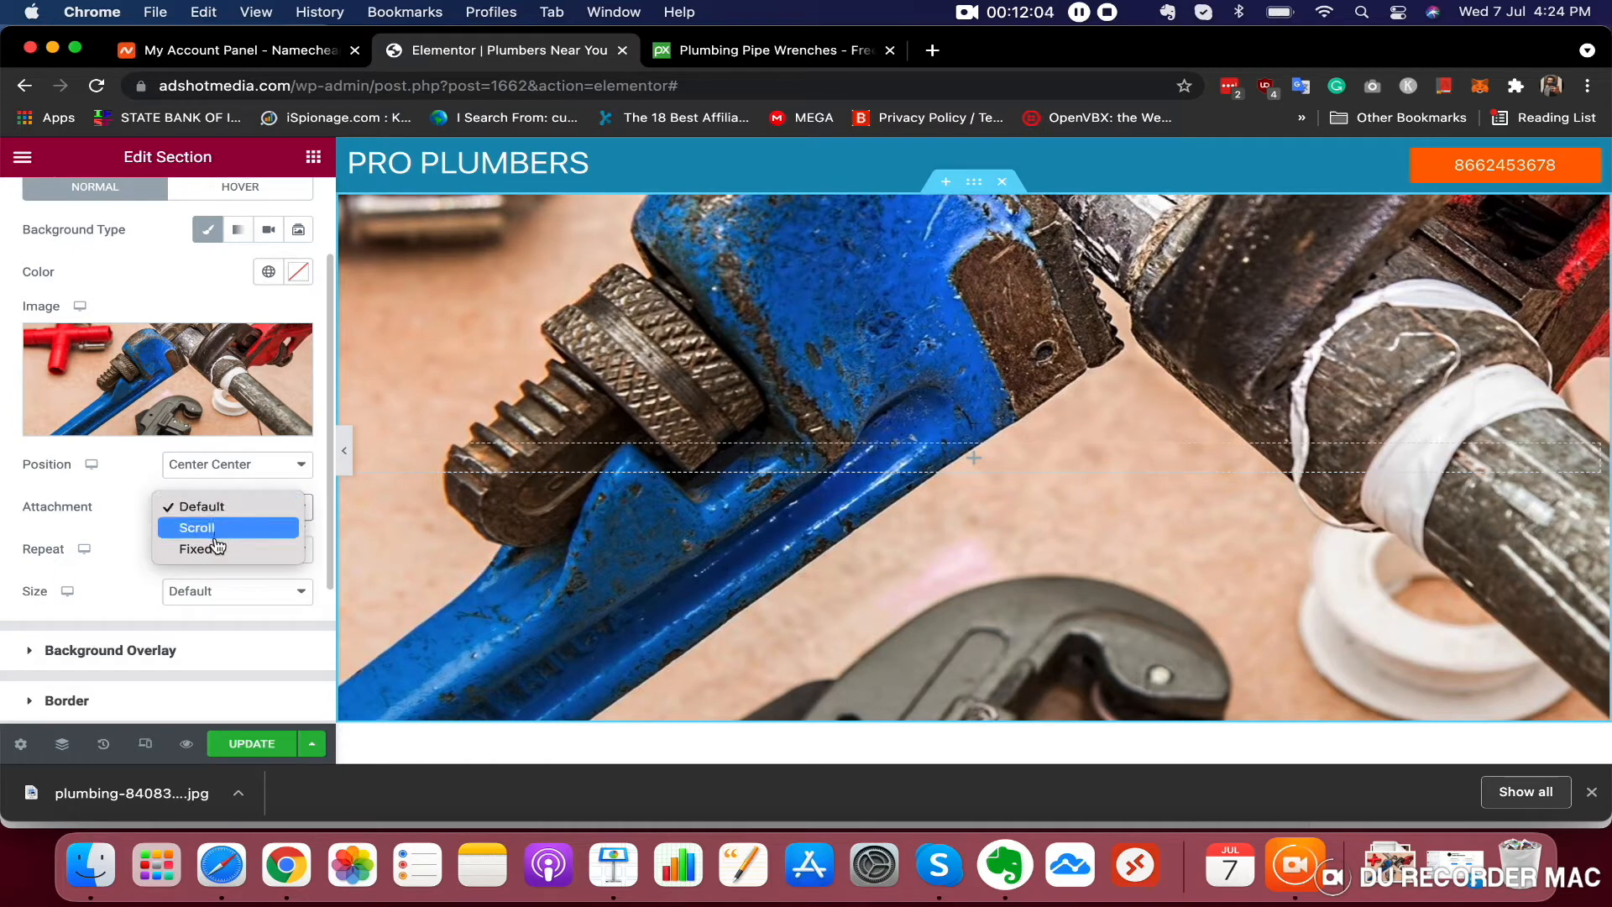
left_click(216, 529)
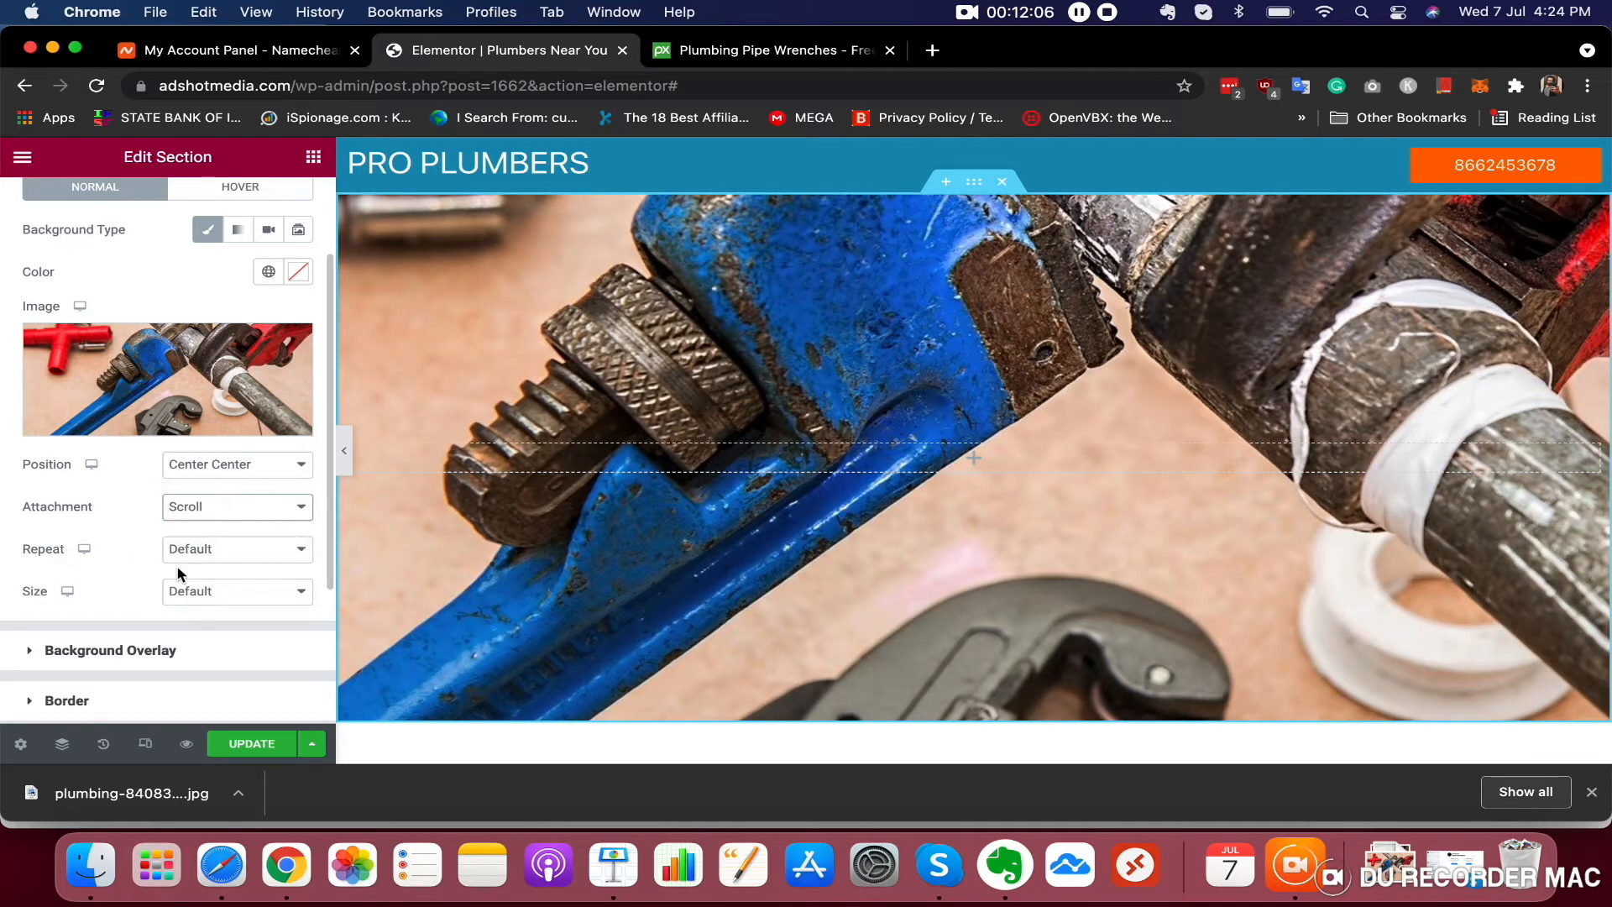
Set the background image repeat to No-repeat and size to Cover
left_click(210, 550)
left_click(217, 570)
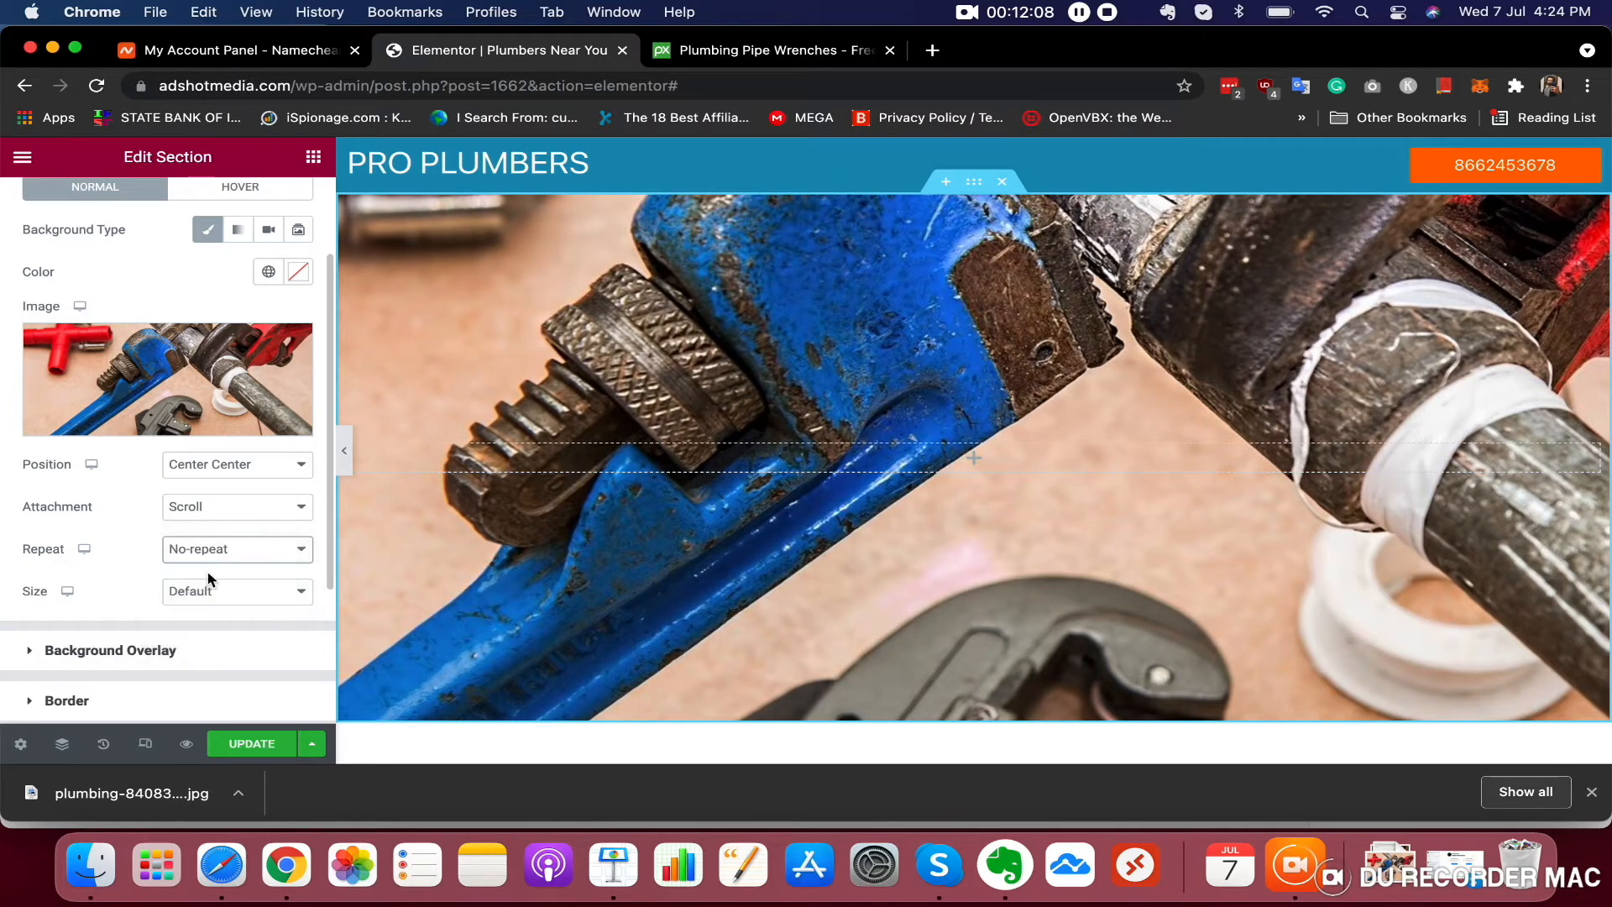
left_click(206, 598)
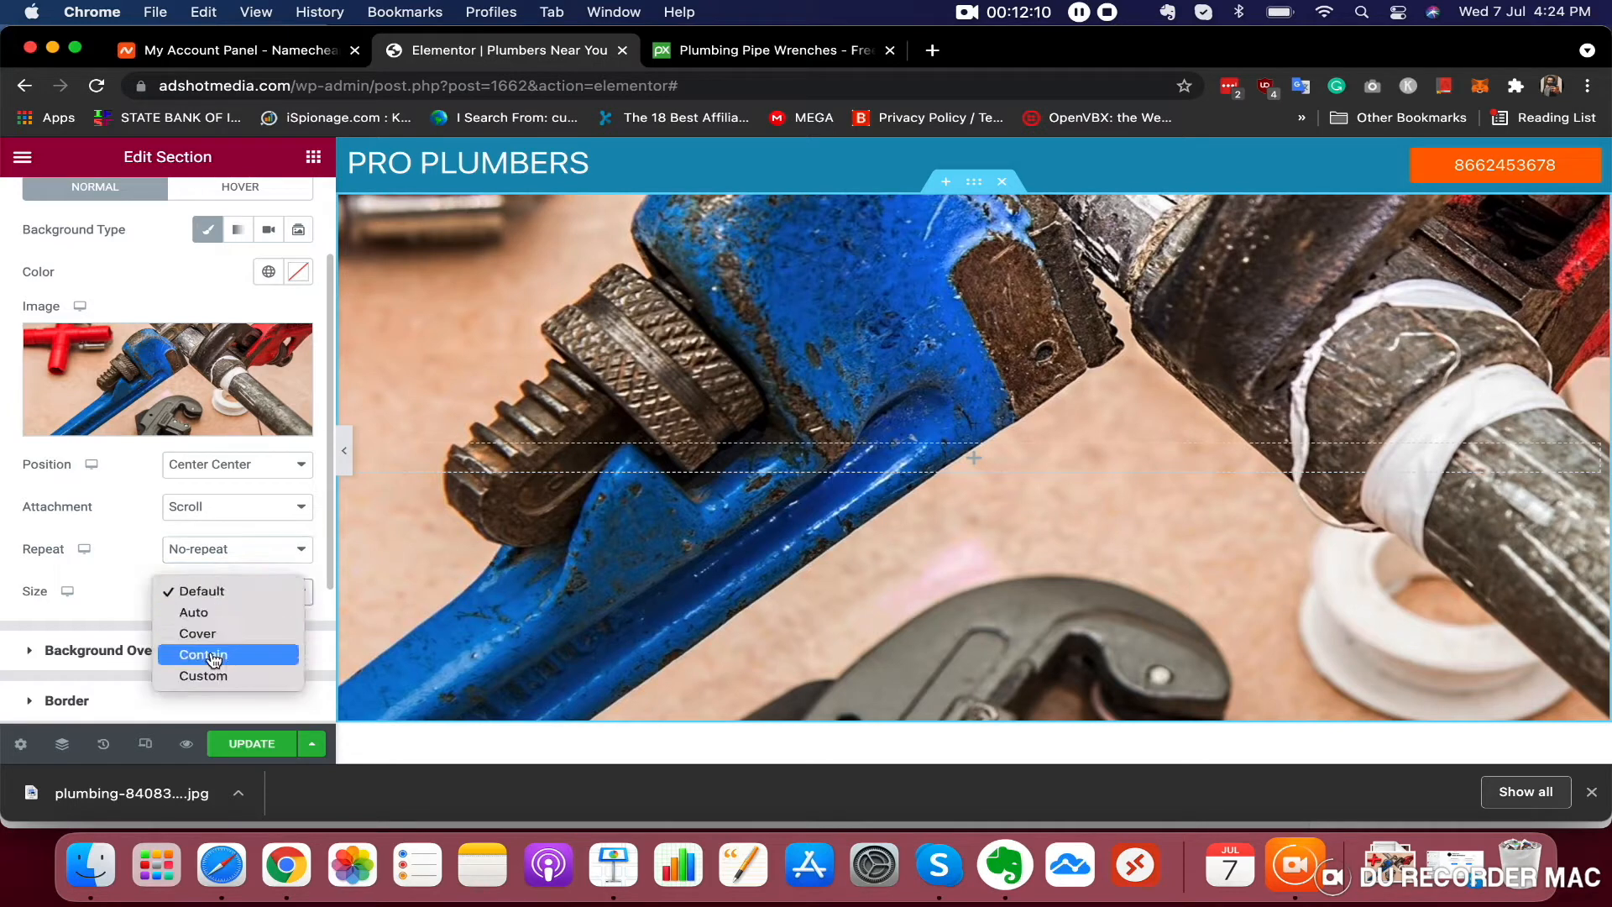
left_click(212, 613)
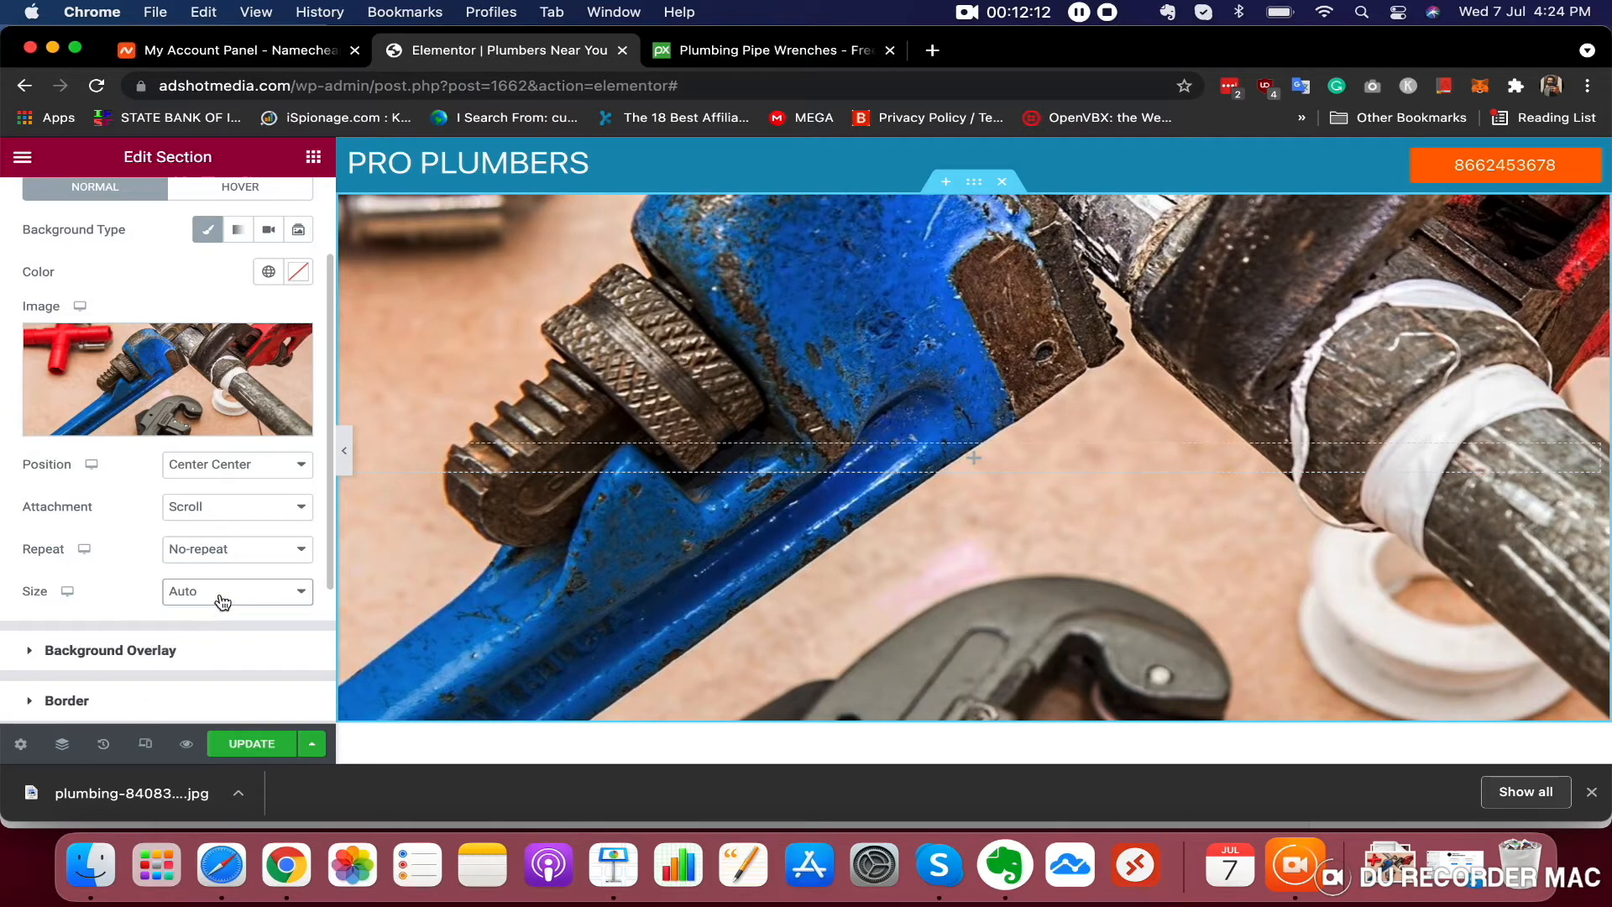
left_click(222, 602)
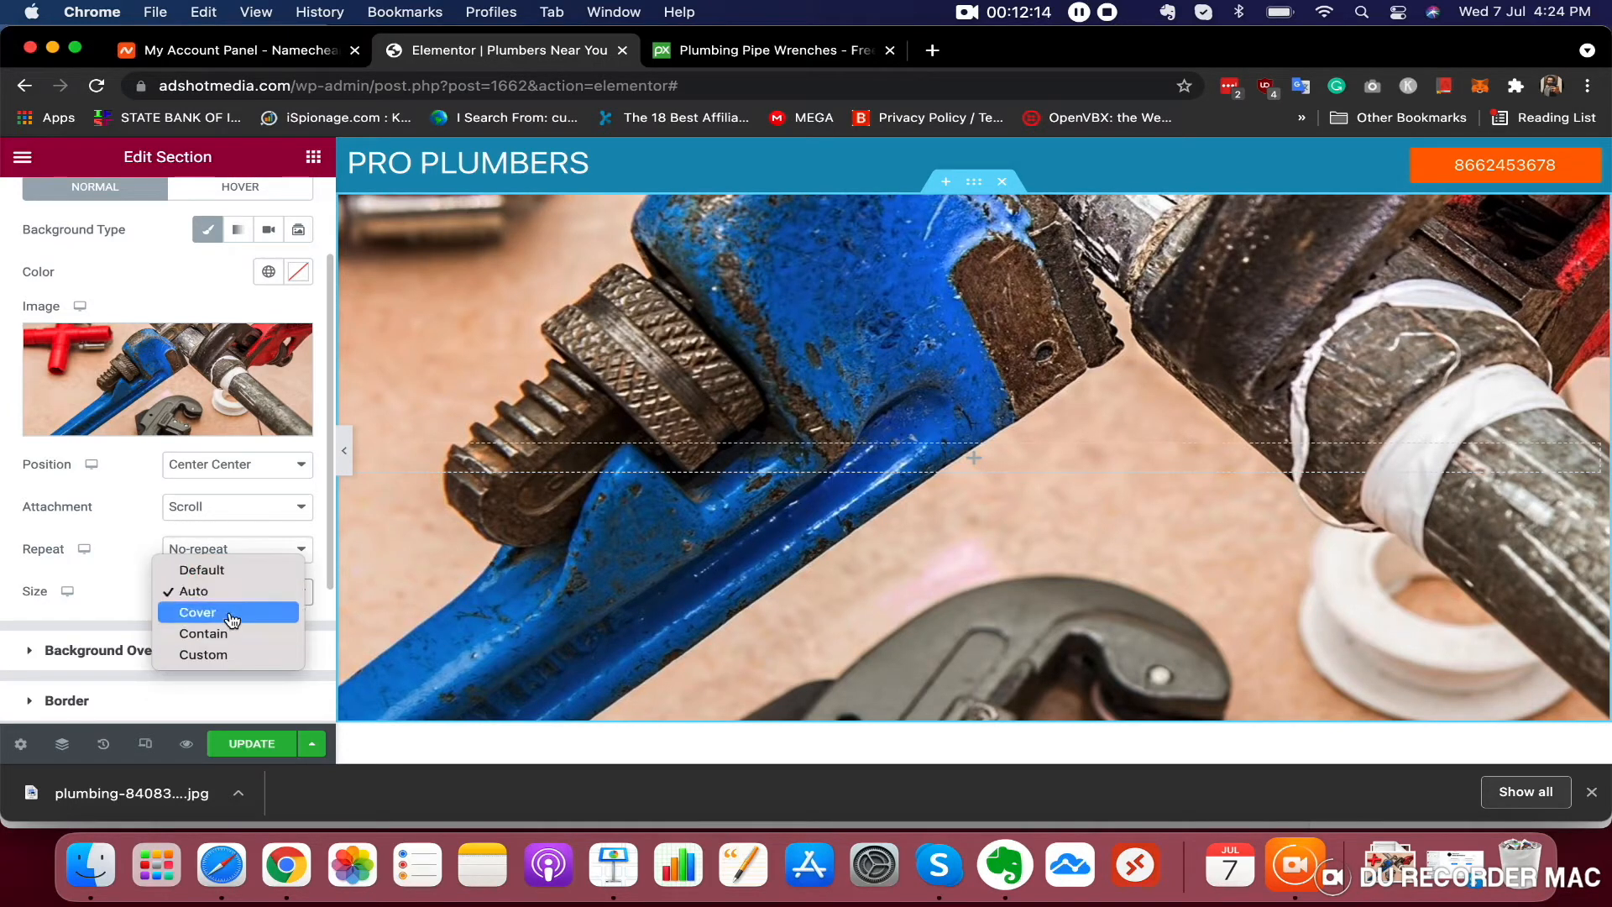
left_click(232, 614)
left_click(247, 602)
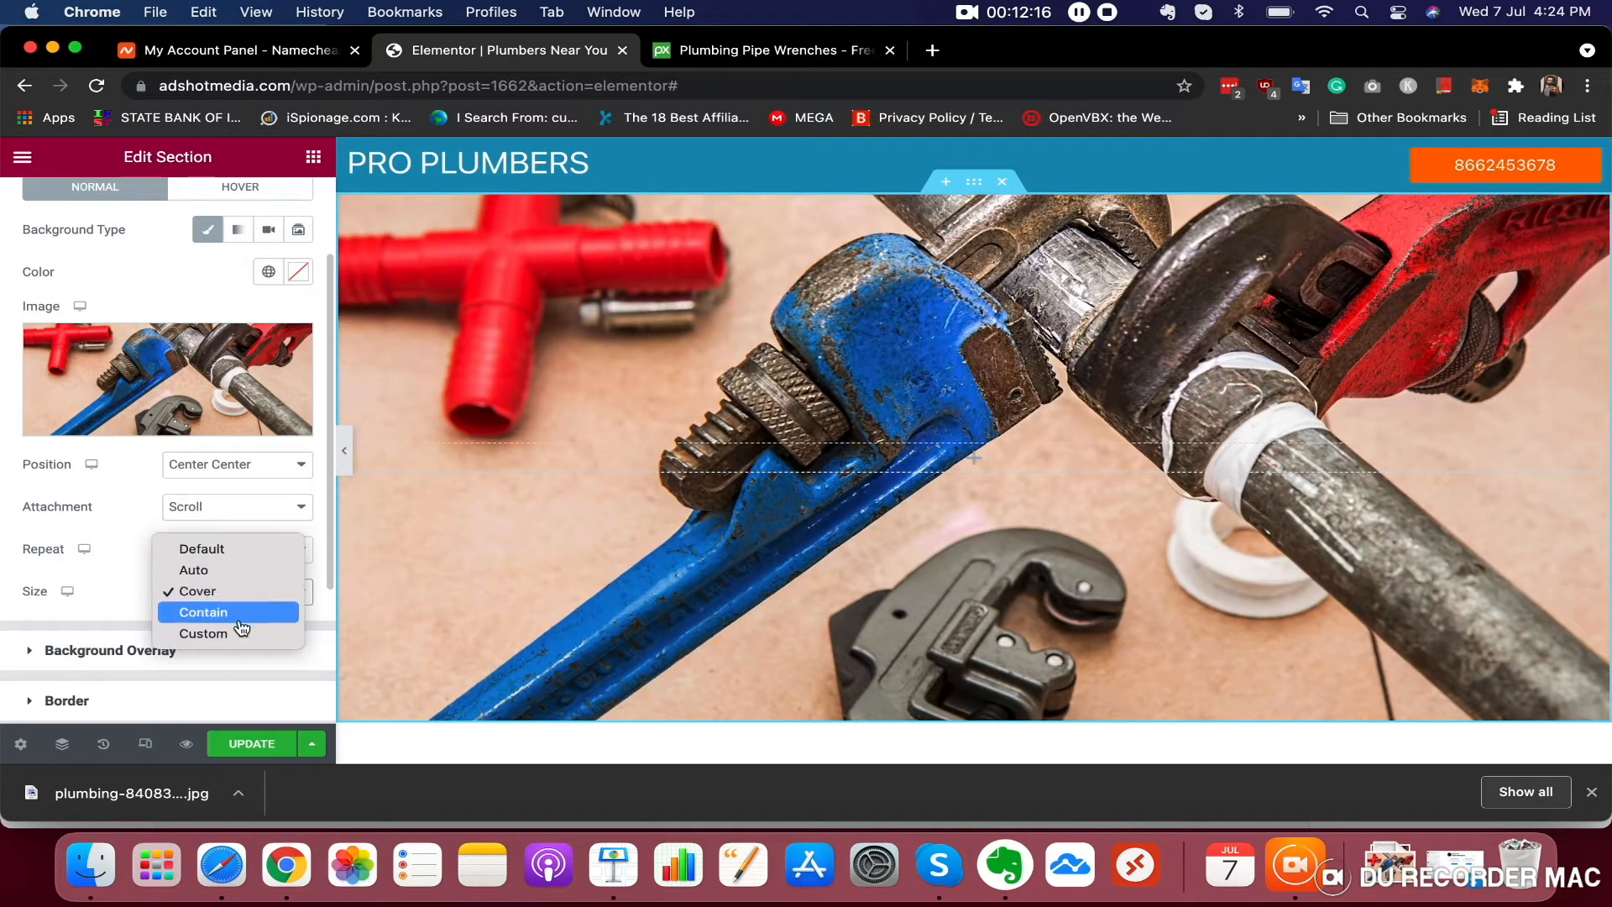
left_click(248, 616)
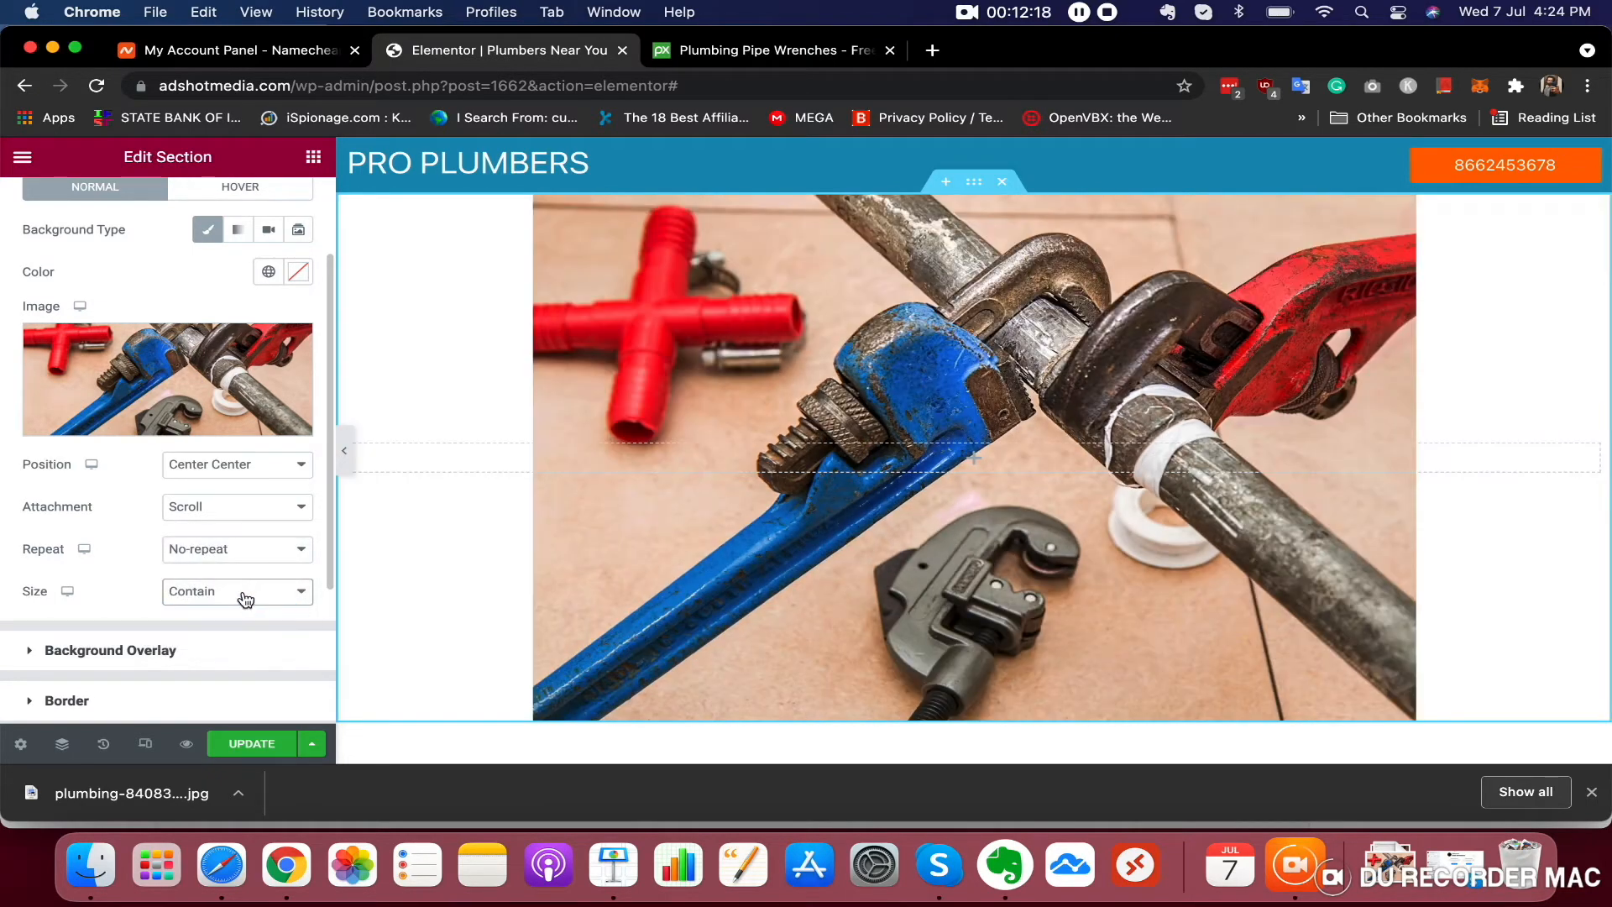
left_click(245, 593)
left_click(244, 582)
left_click(244, 582)
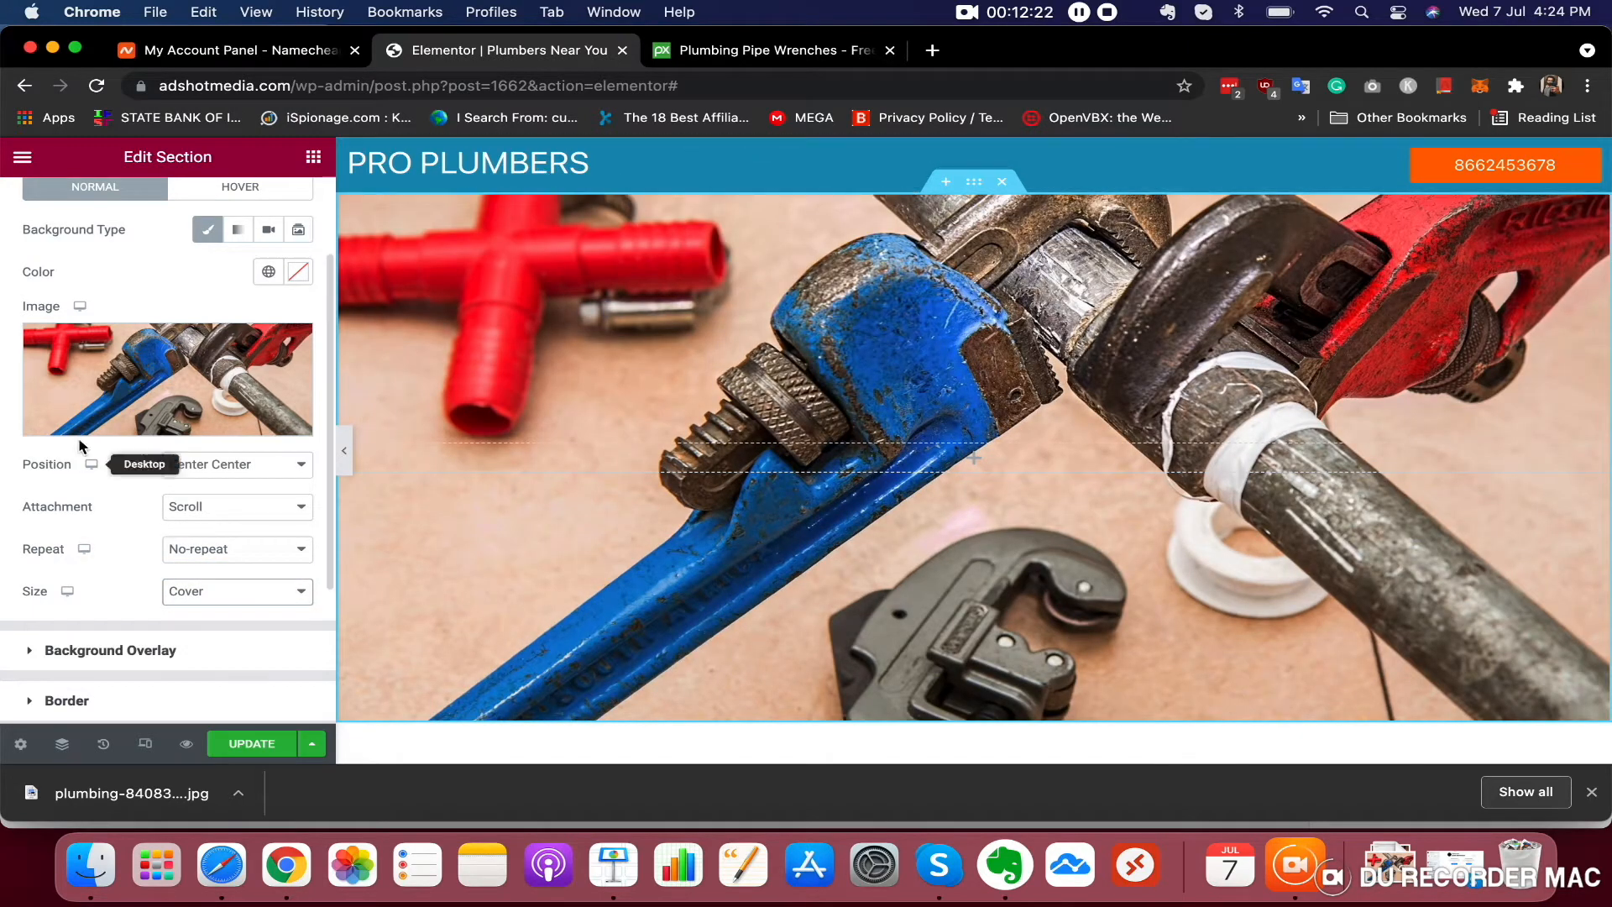
Add a classic background overlay coloured #0368E3 to the hero section and raise its opacity
scroll(187, 406, "down", 5)
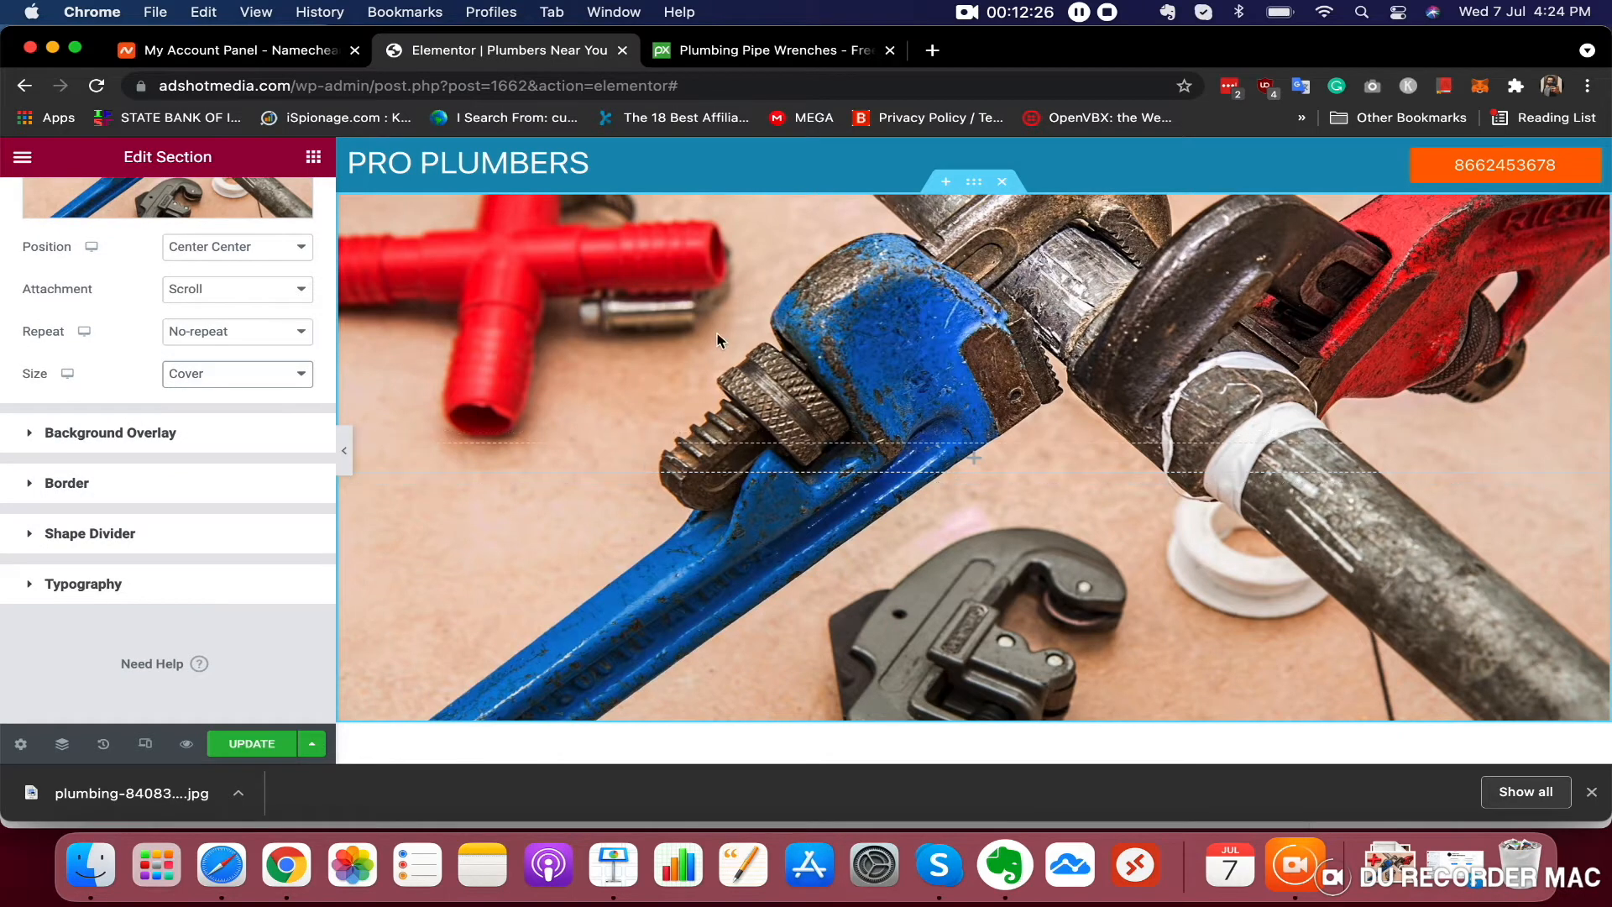
left_click(223, 435)
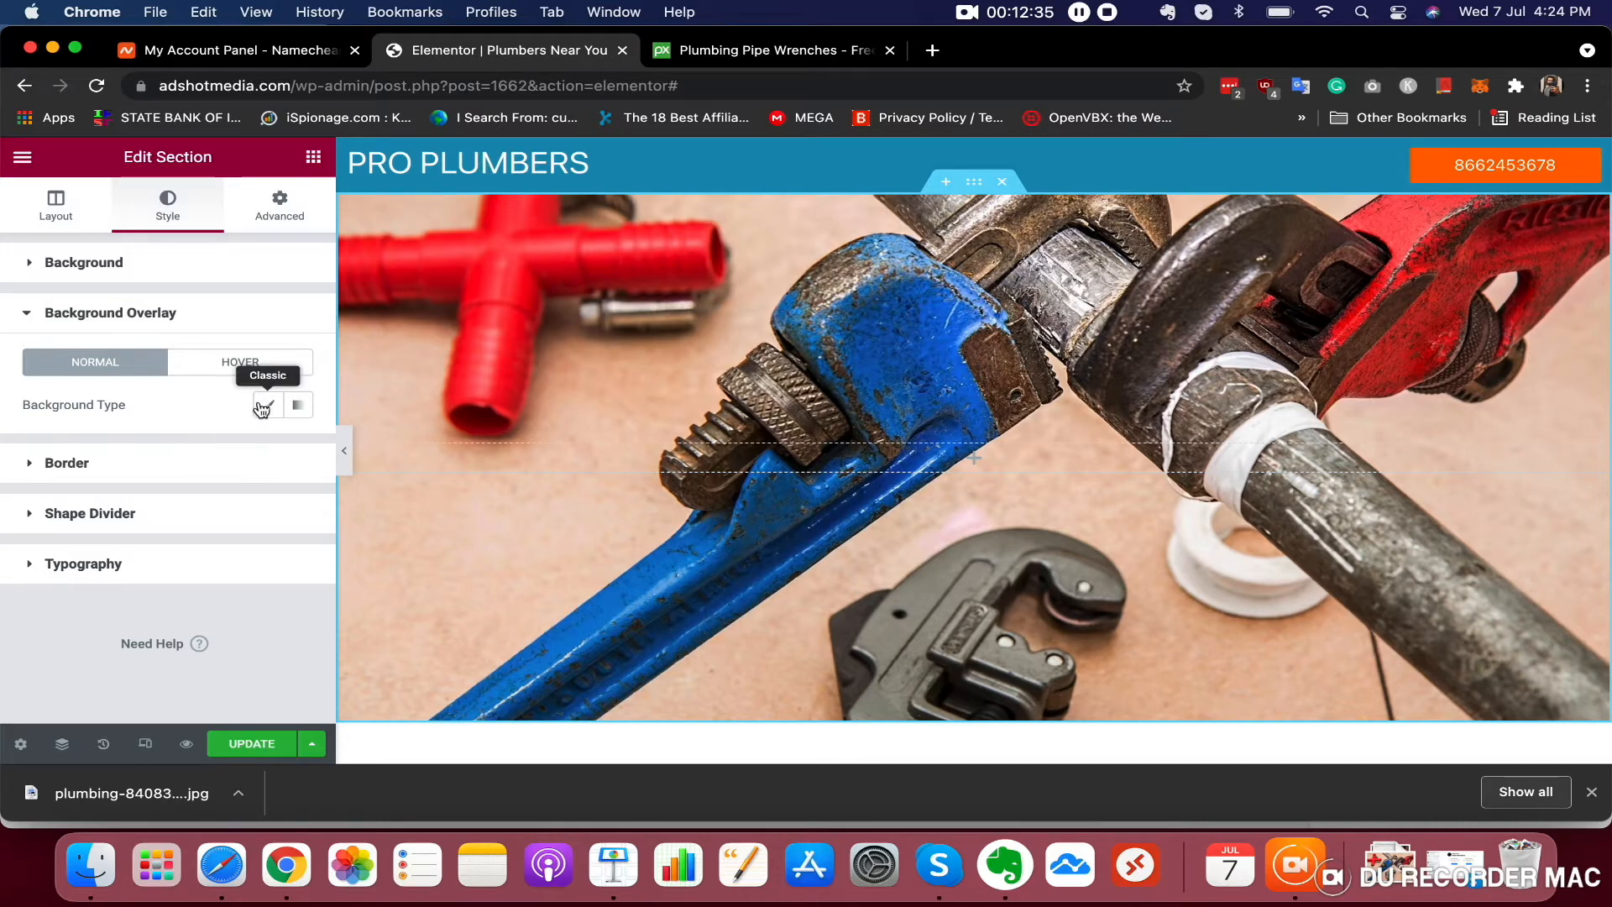
left_click(143, 312)
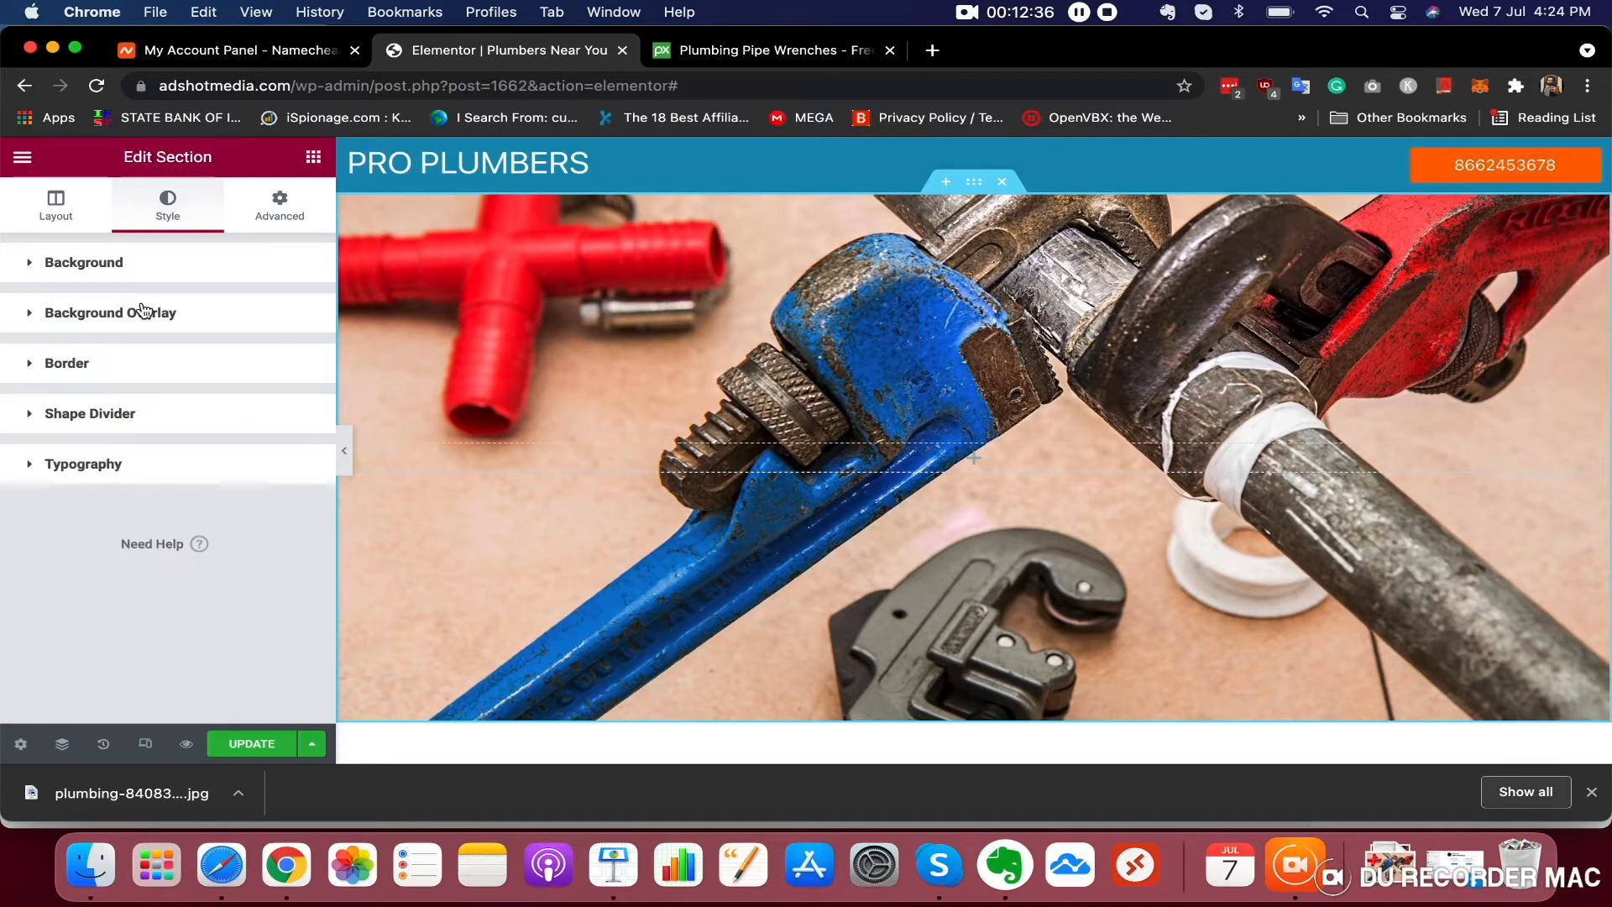
left_click(93, 316)
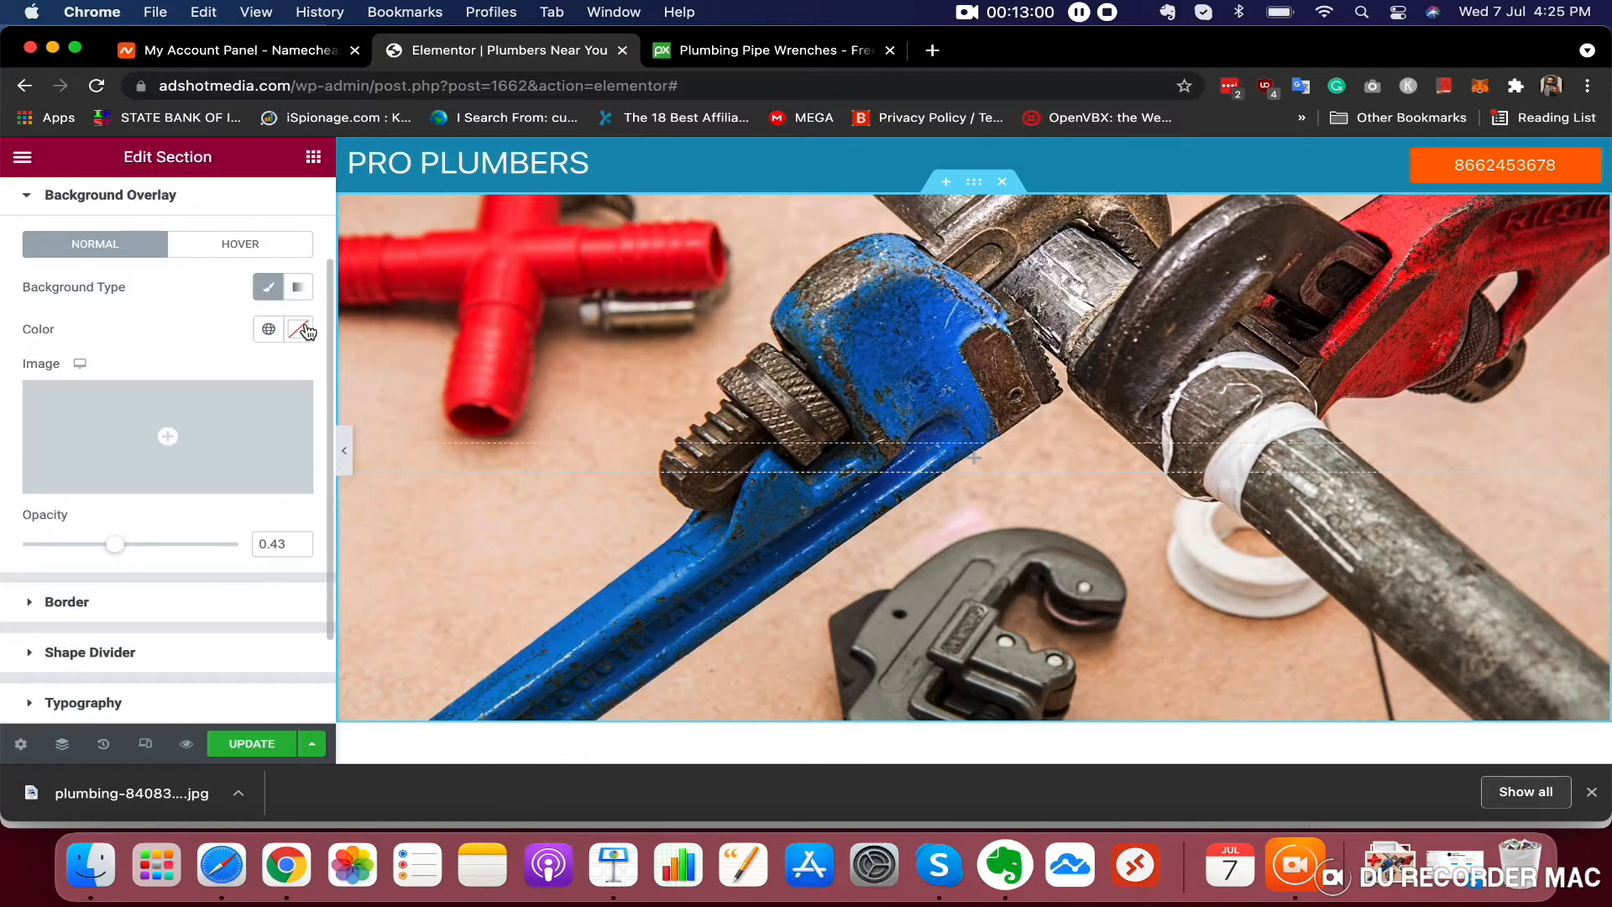
left_click(302, 329)
left_click_drag(174, 564, 34, 575)
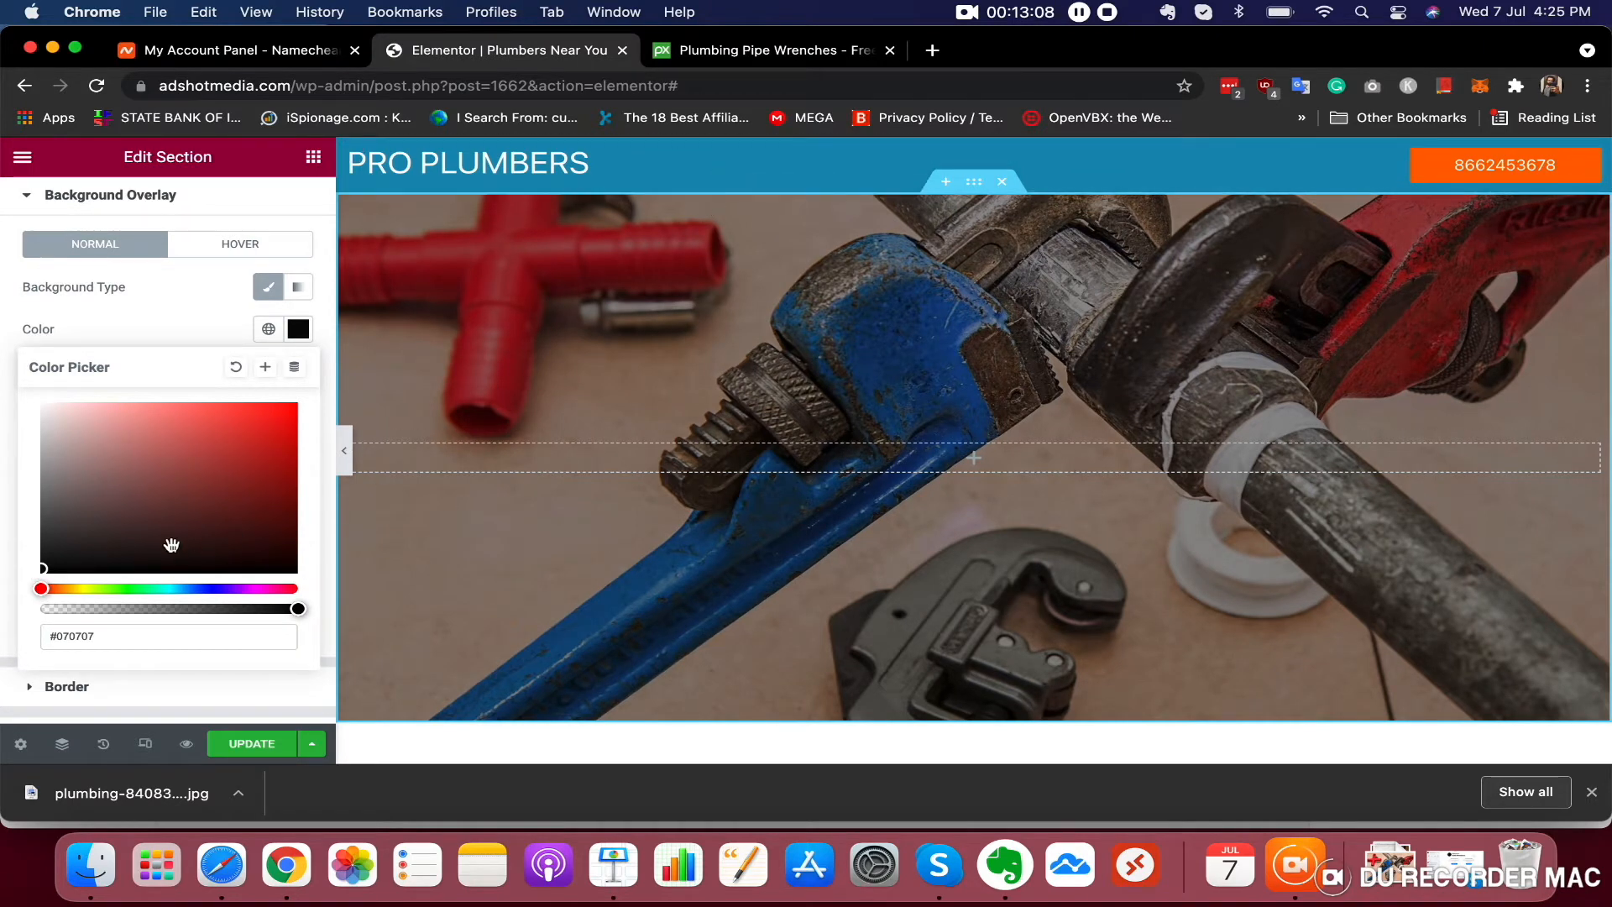
left_click_drag(176, 588, 191, 589)
left_click_drag(42, 568, 305, 433)
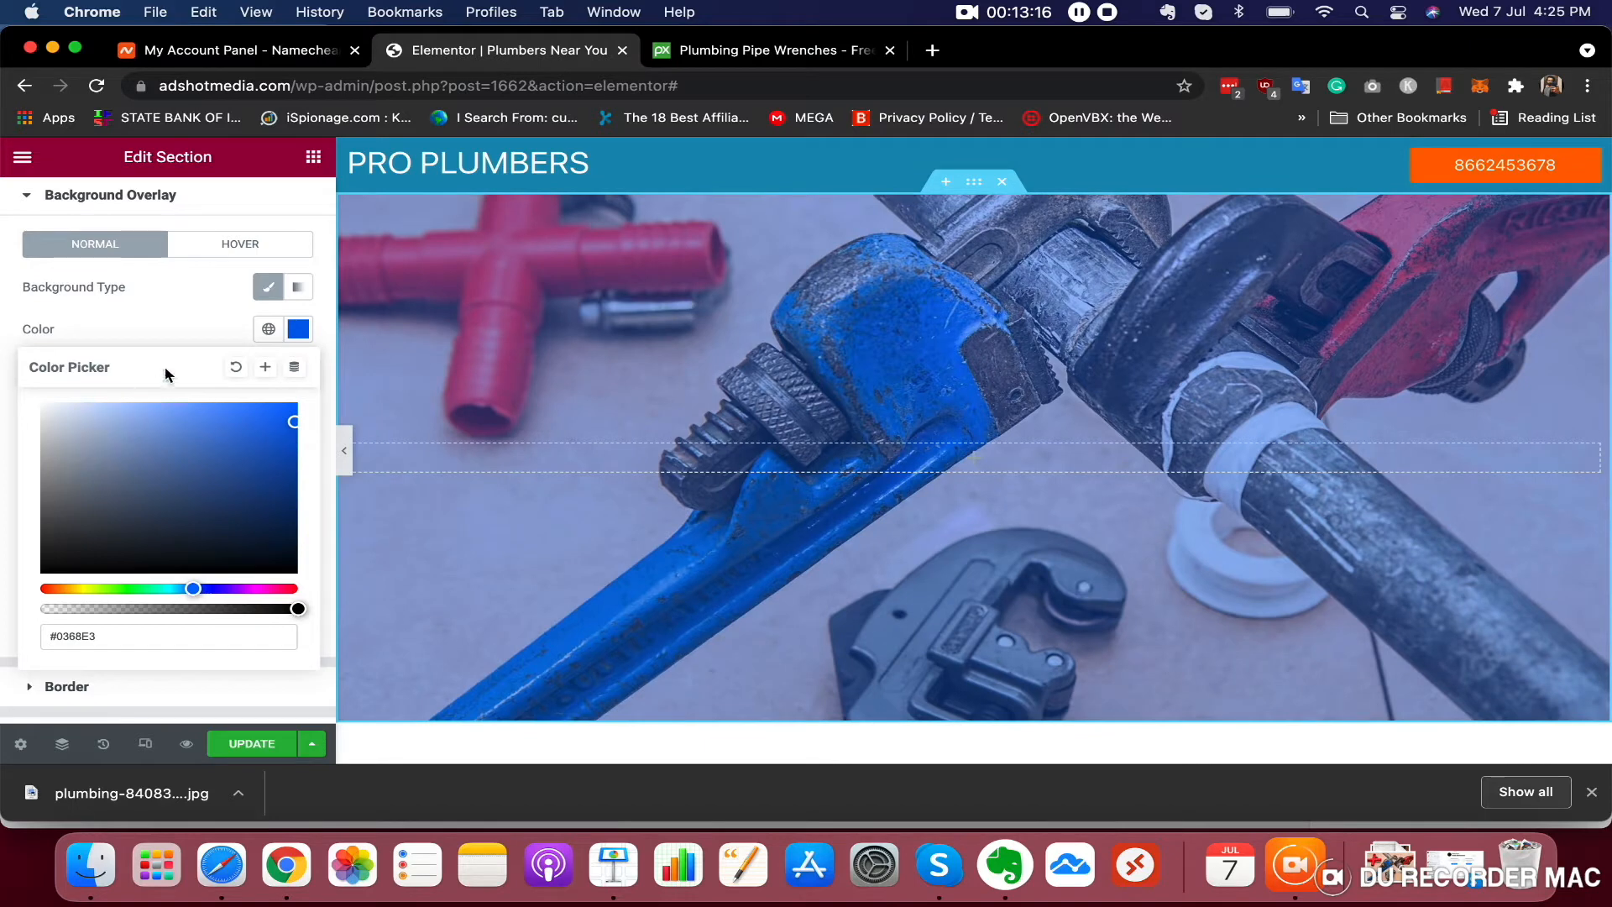
left_click(170, 324)
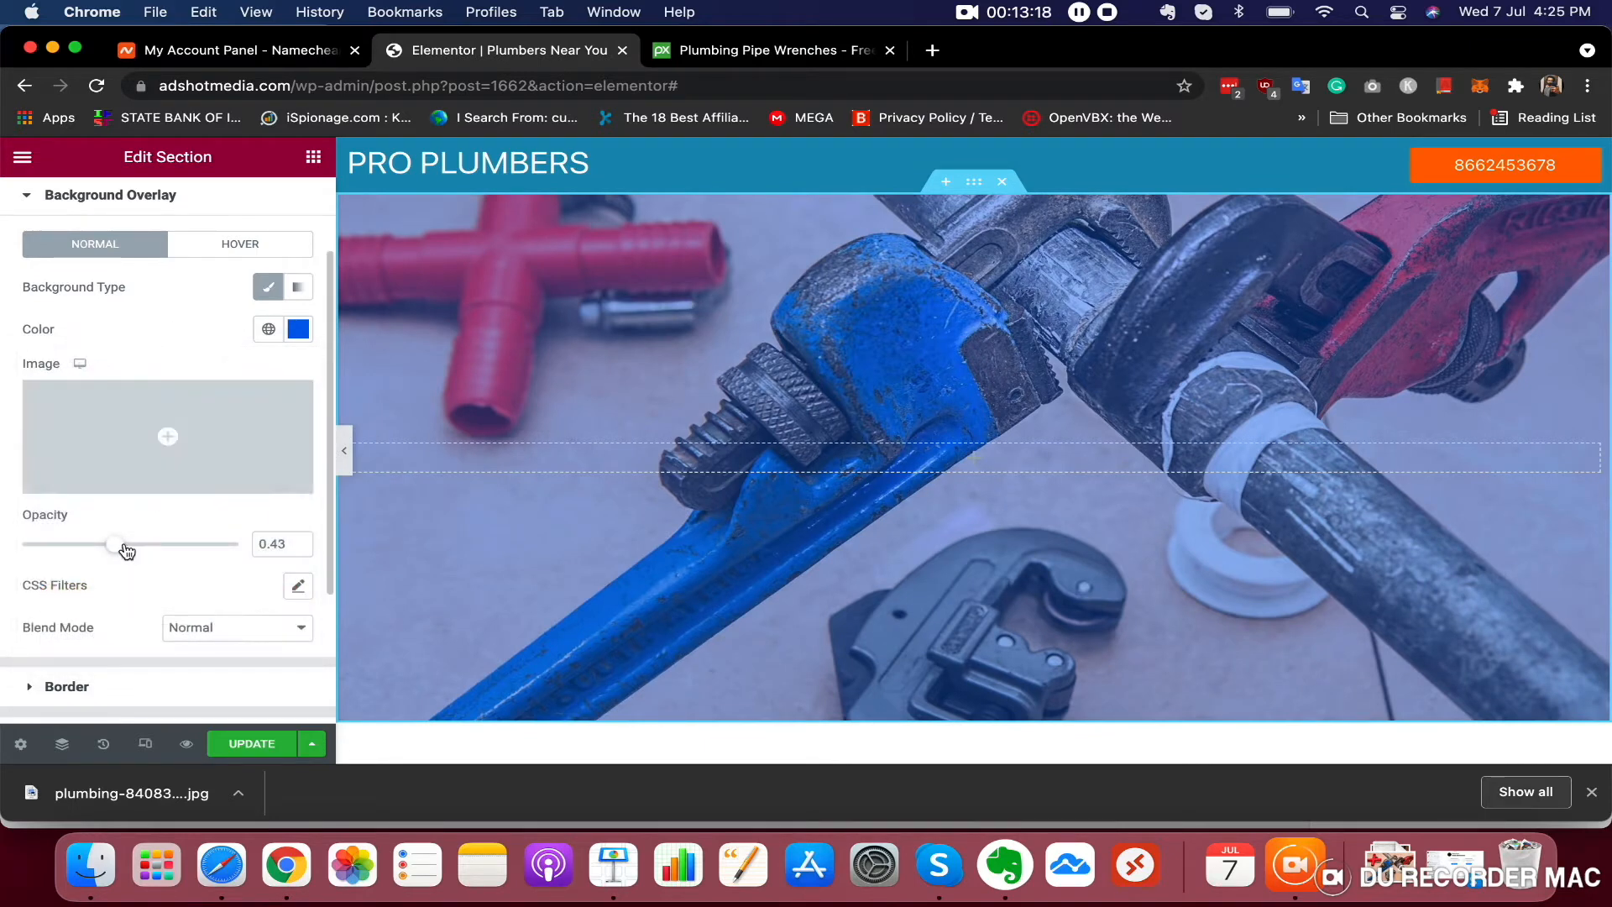
left_click_drag(124, 550, 175, 550)
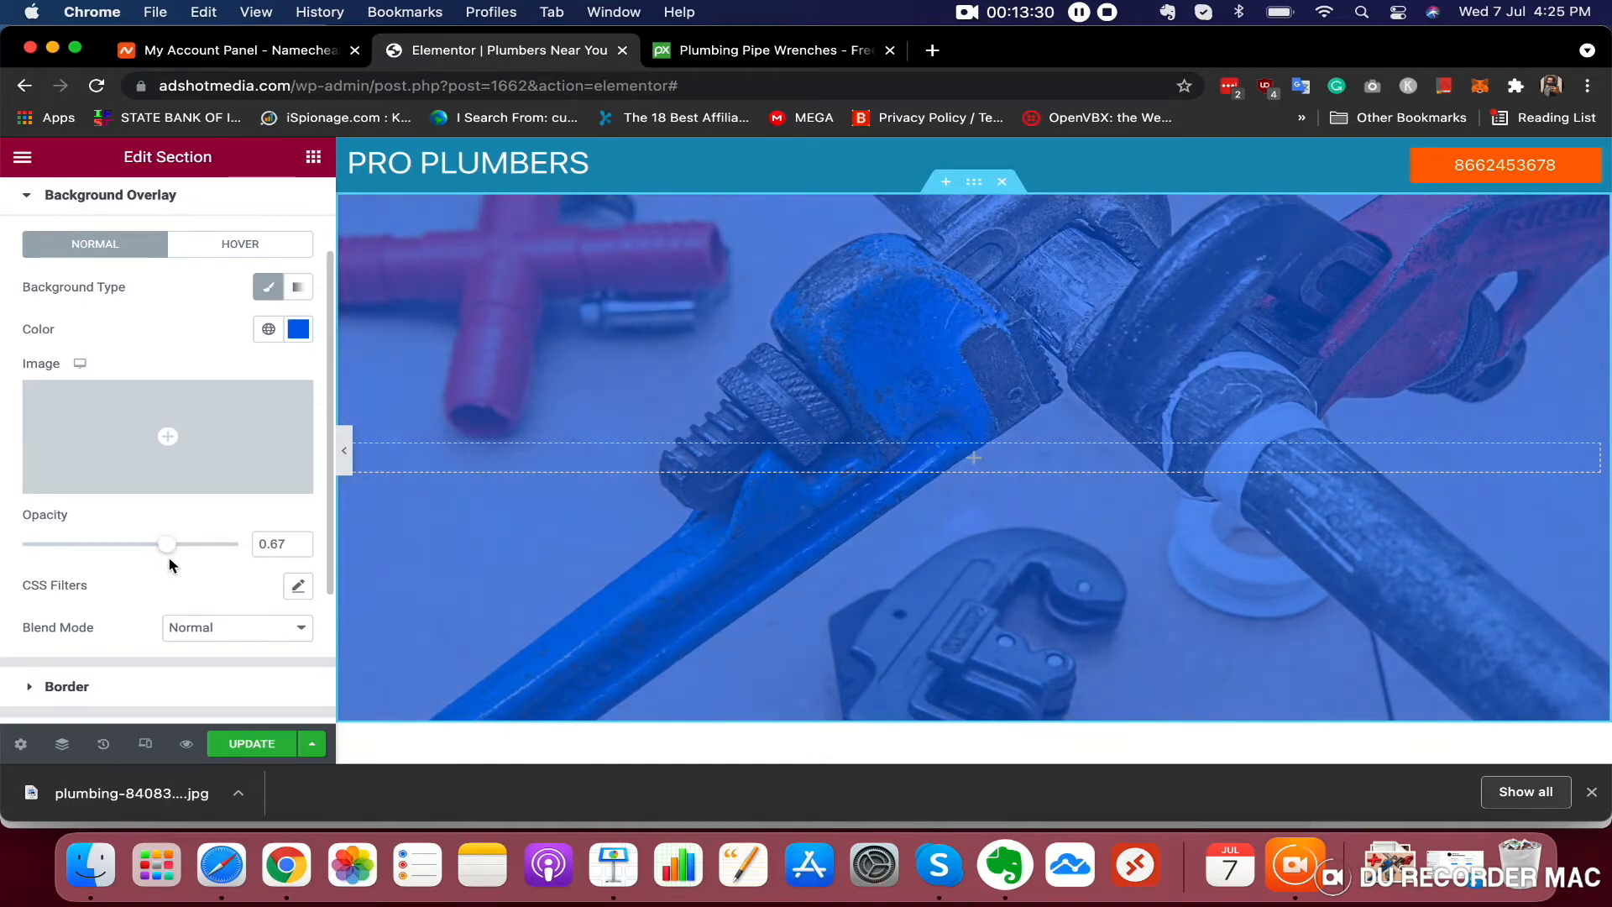
left_click_drag(168, 545, 186, 550)
Add a Heading widget into the middle of the hero section
left_click(313, 157)
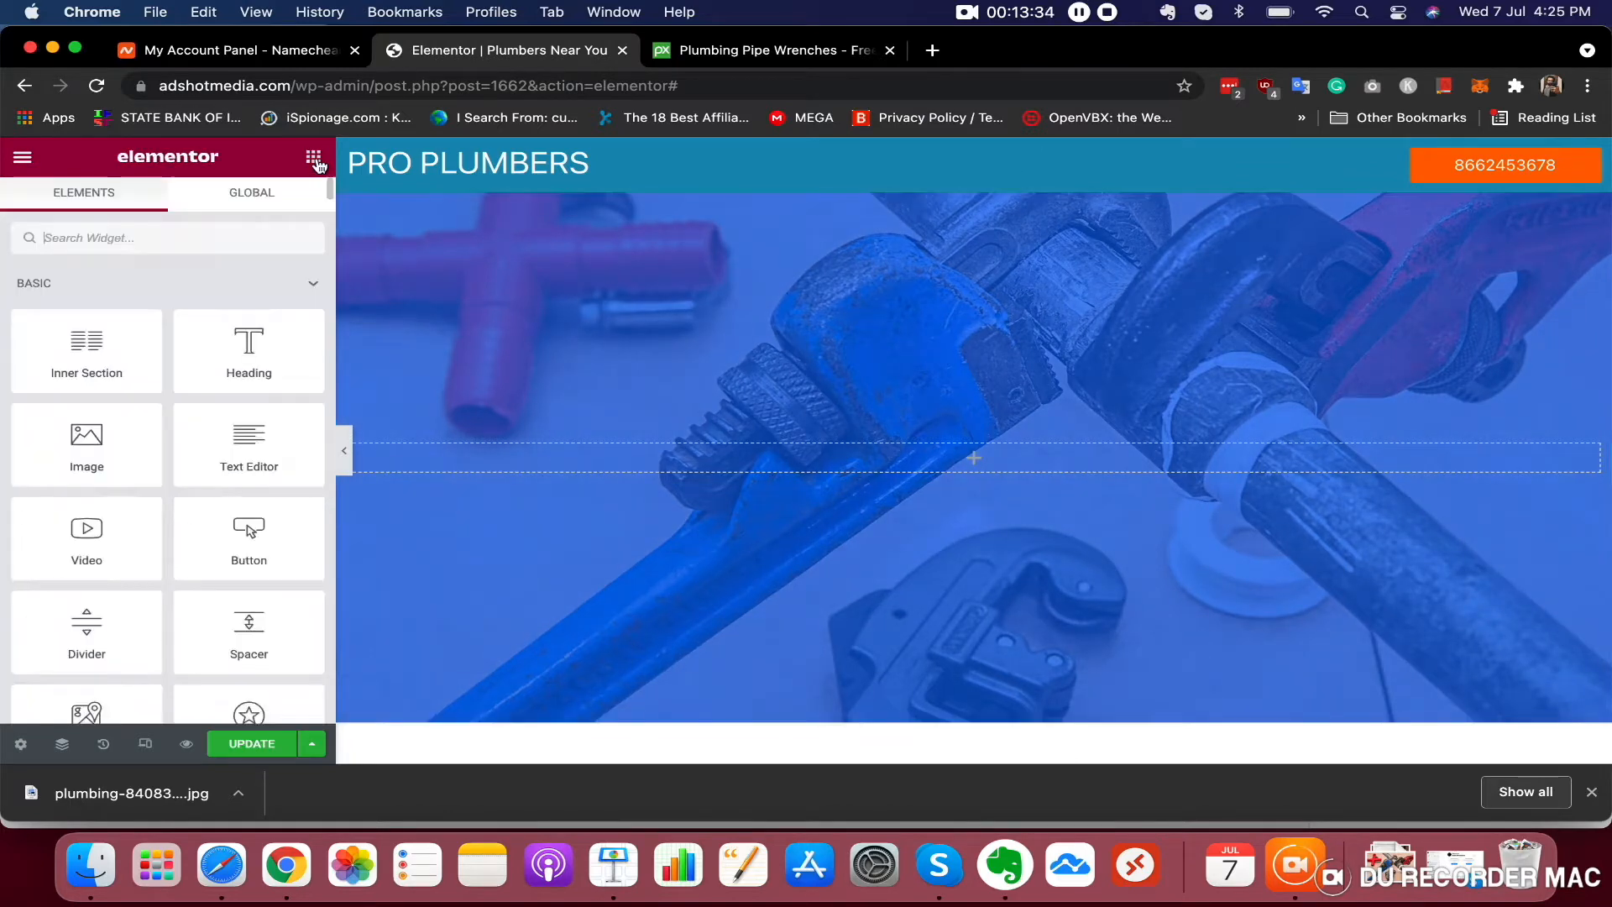
scroll(1029, 398, "down", 3)
scroll(1029, 399, "up", 3)
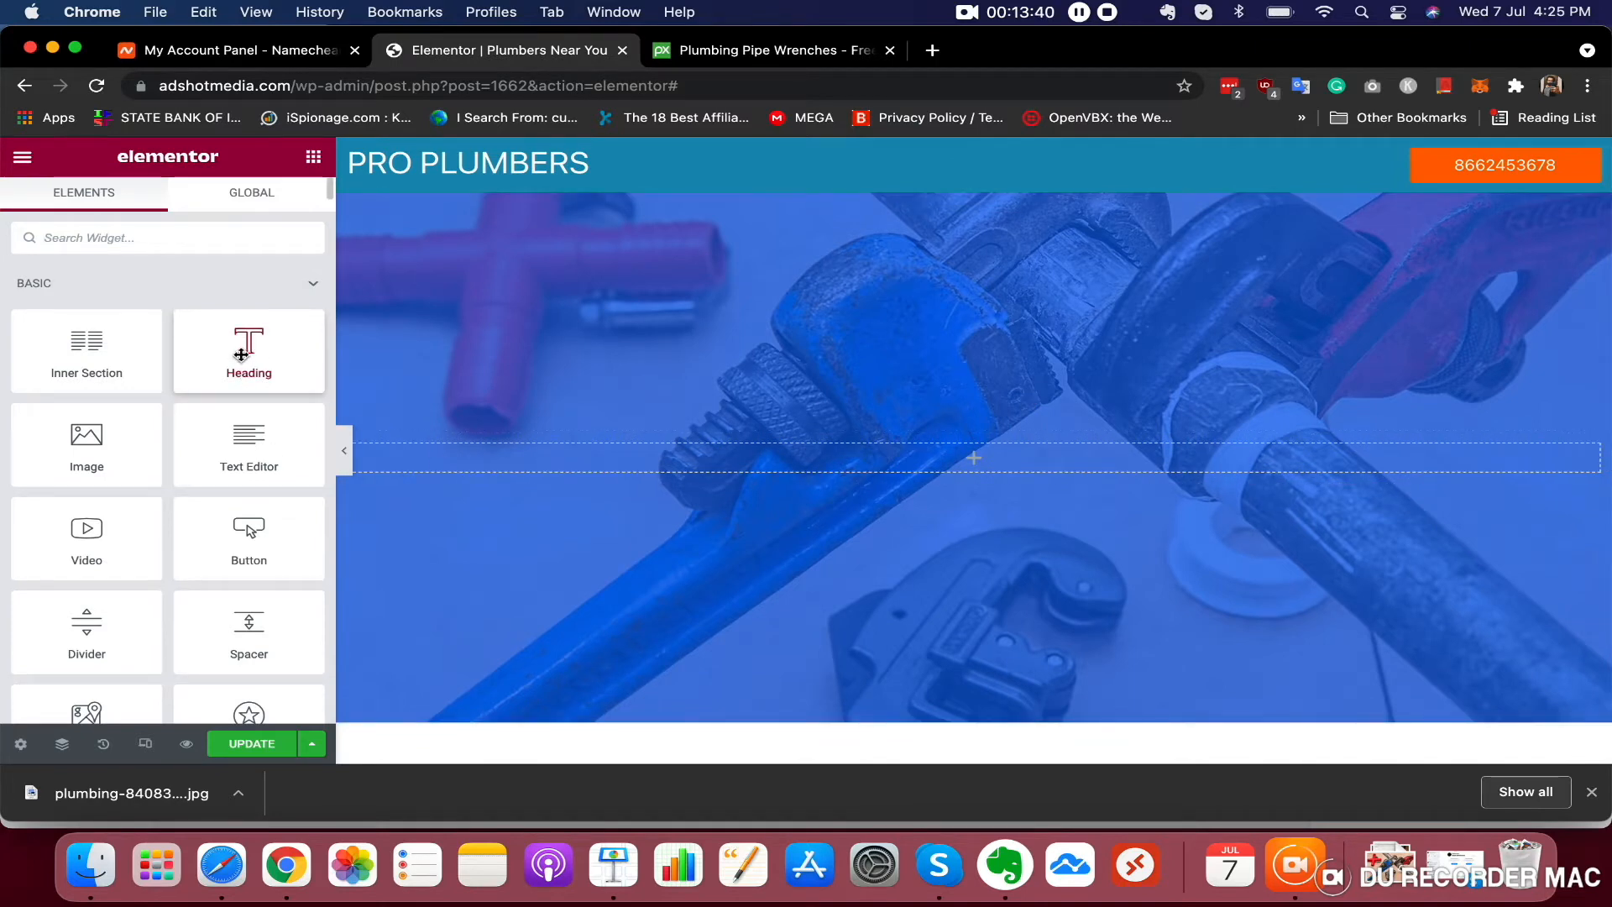
left_click_drag(259, 340, 999, 445)
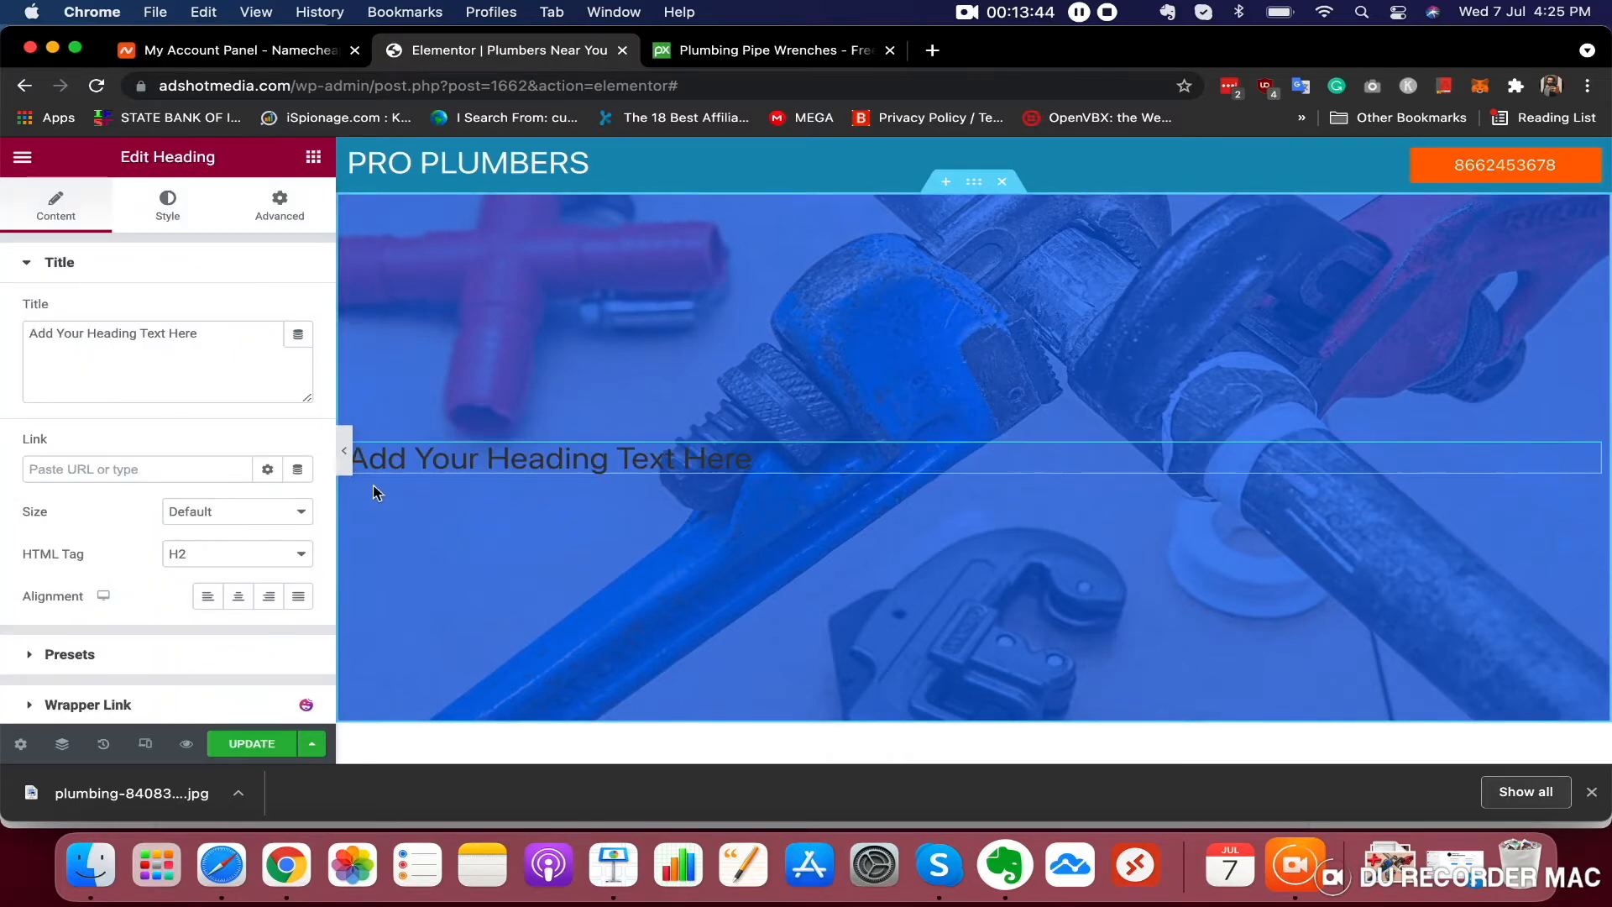
Center-align the new heading
left_click(168, 206)
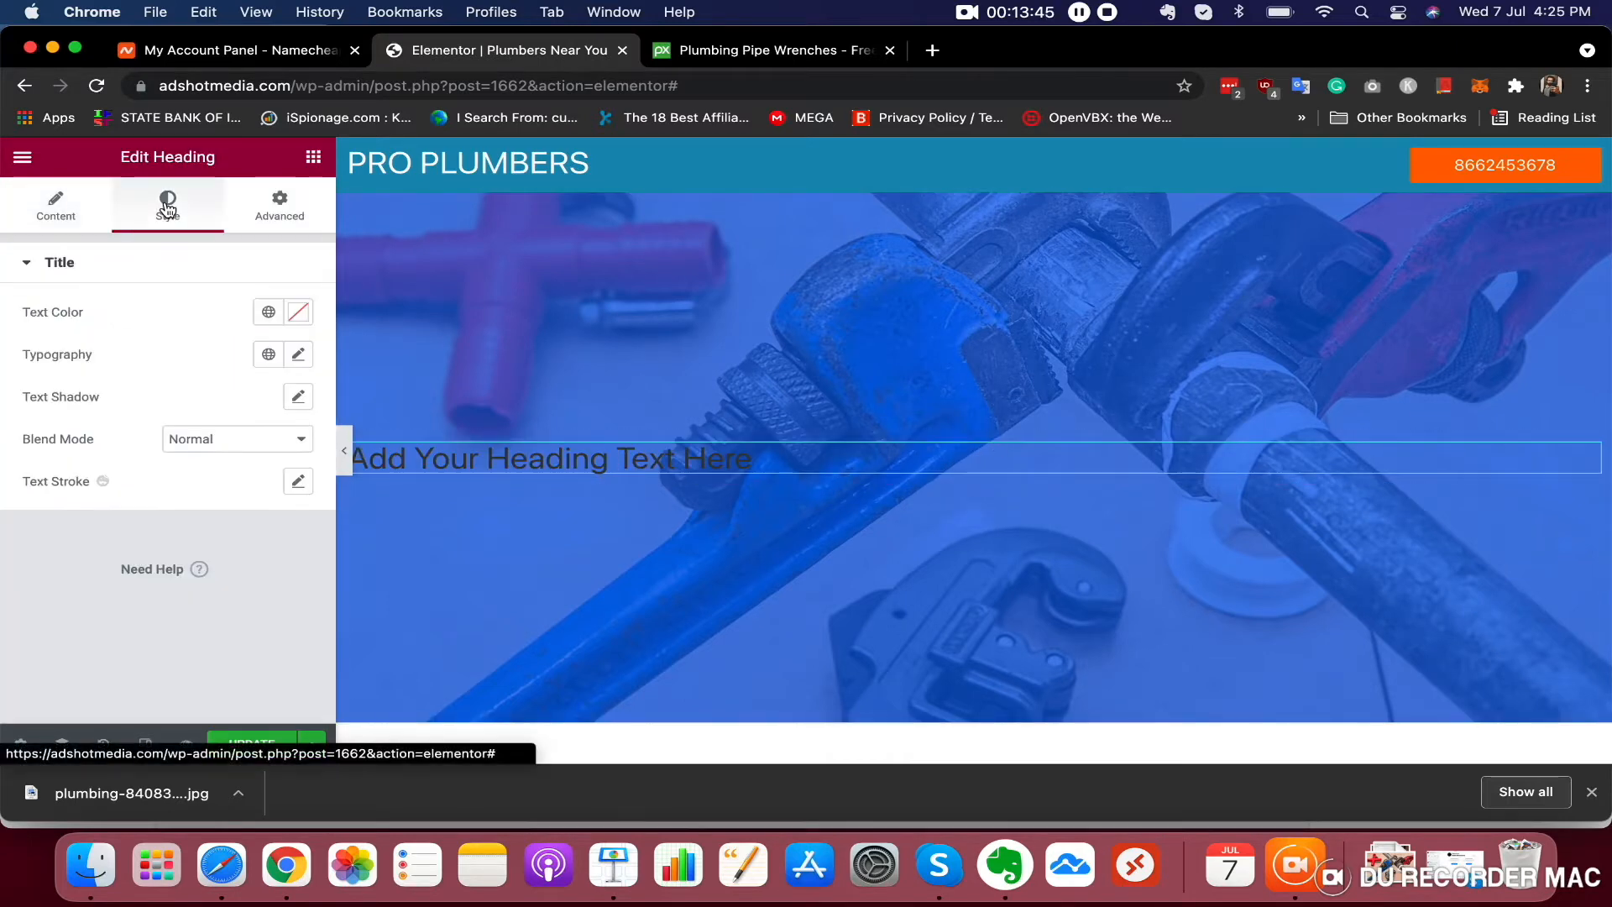
left_click(59, 217)
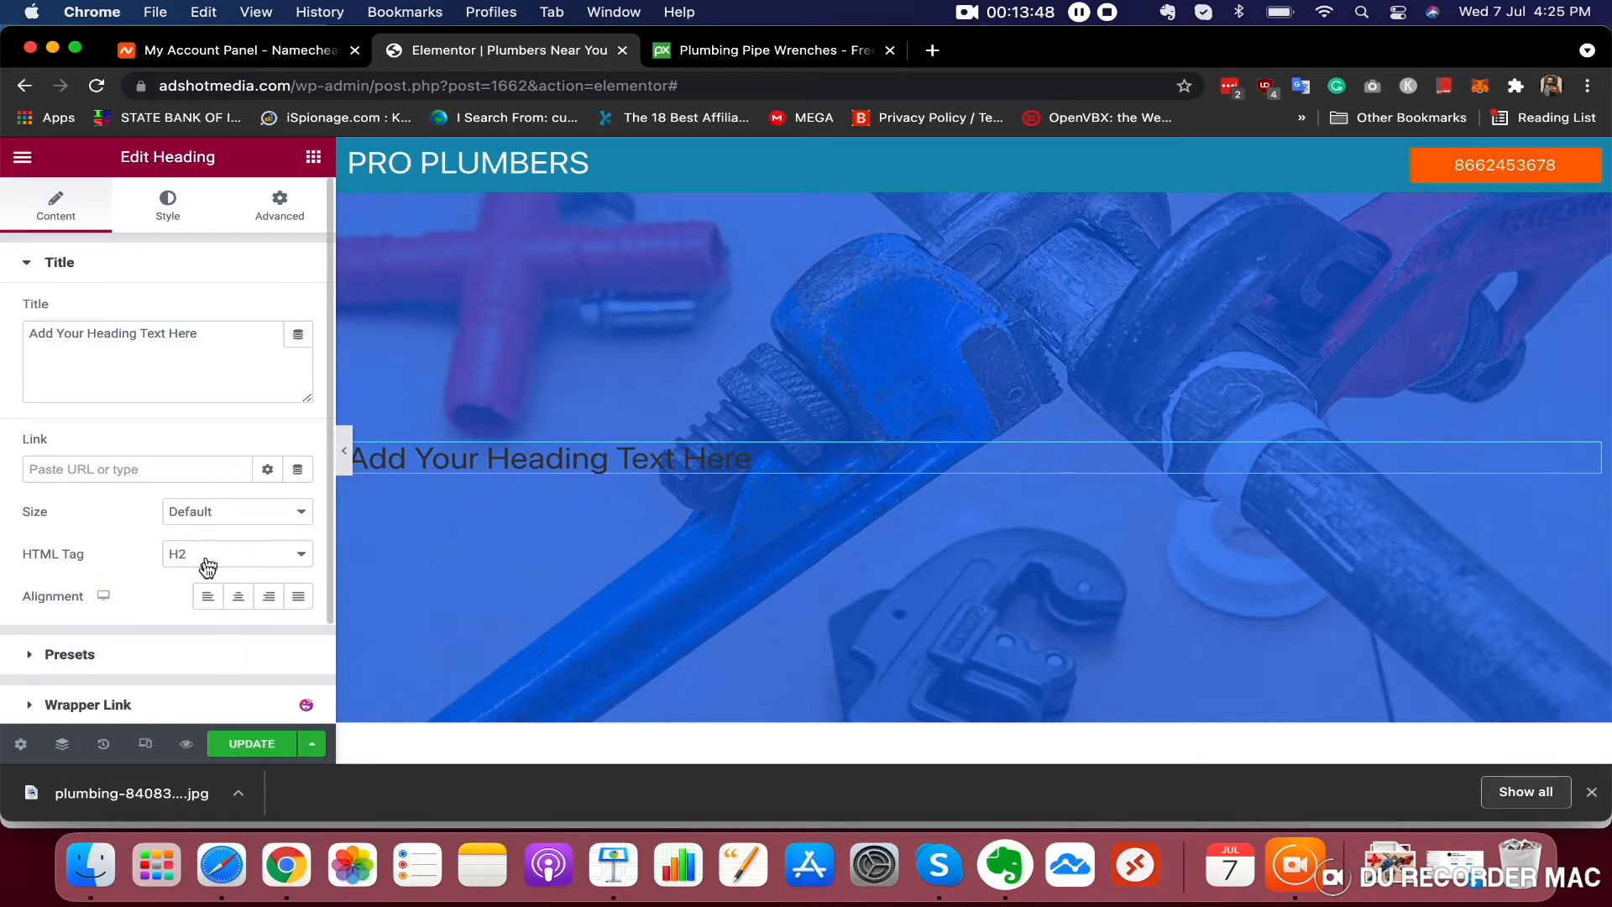
scroll(207, 568, "down", 2)
left_click(246, 495)
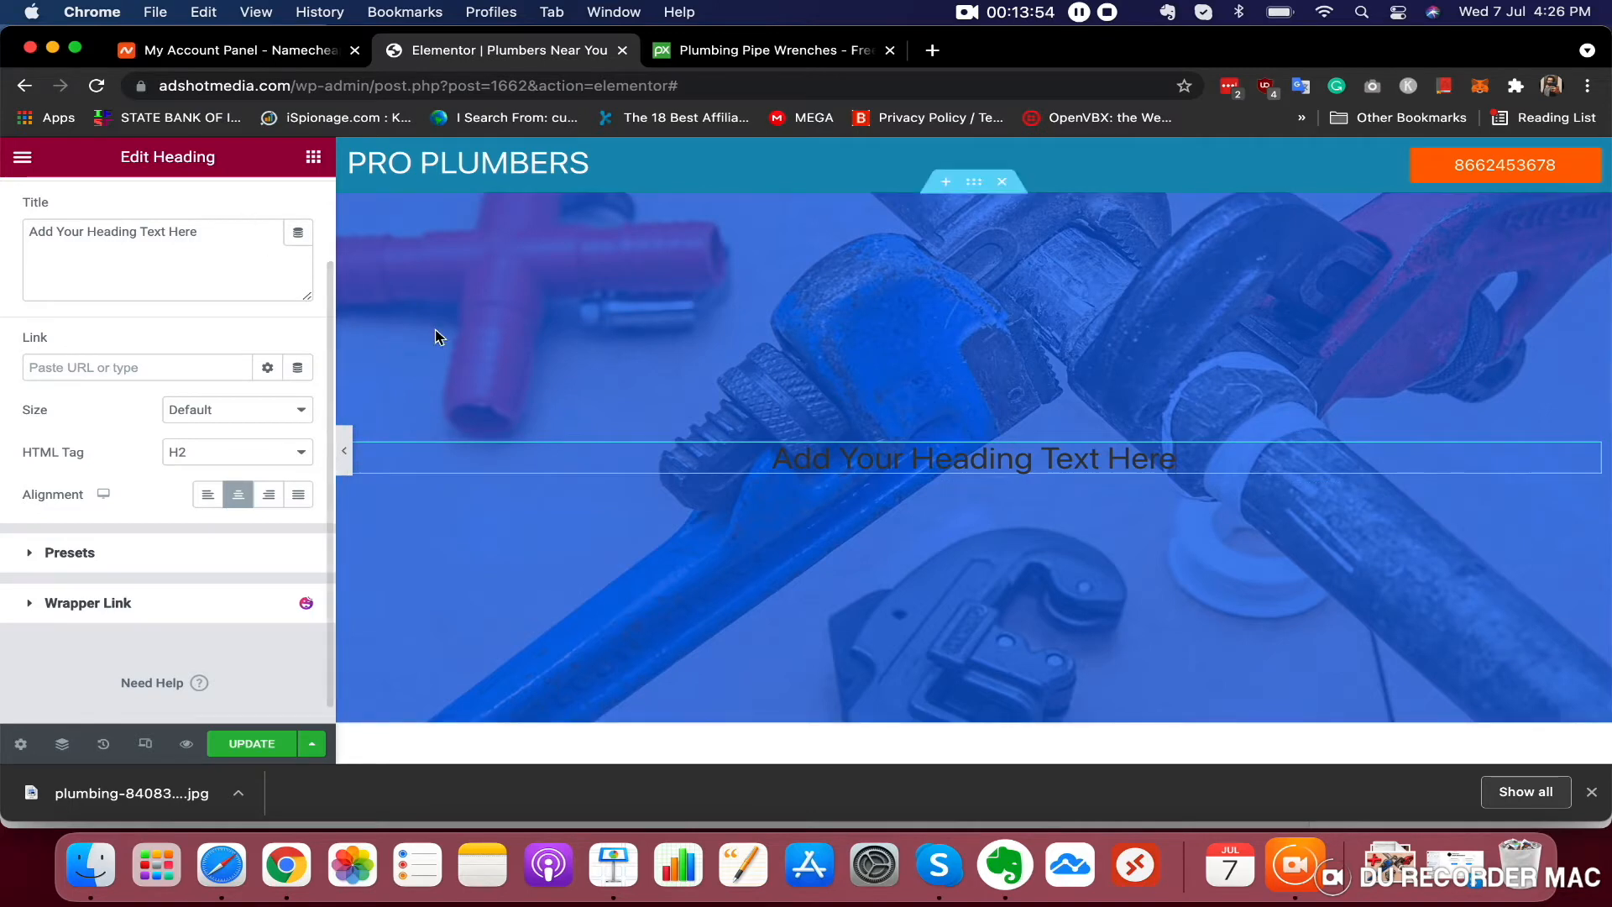
Set the heading text to NEED EMERGENCY PLUMBERS?
triple_click(132, 259)
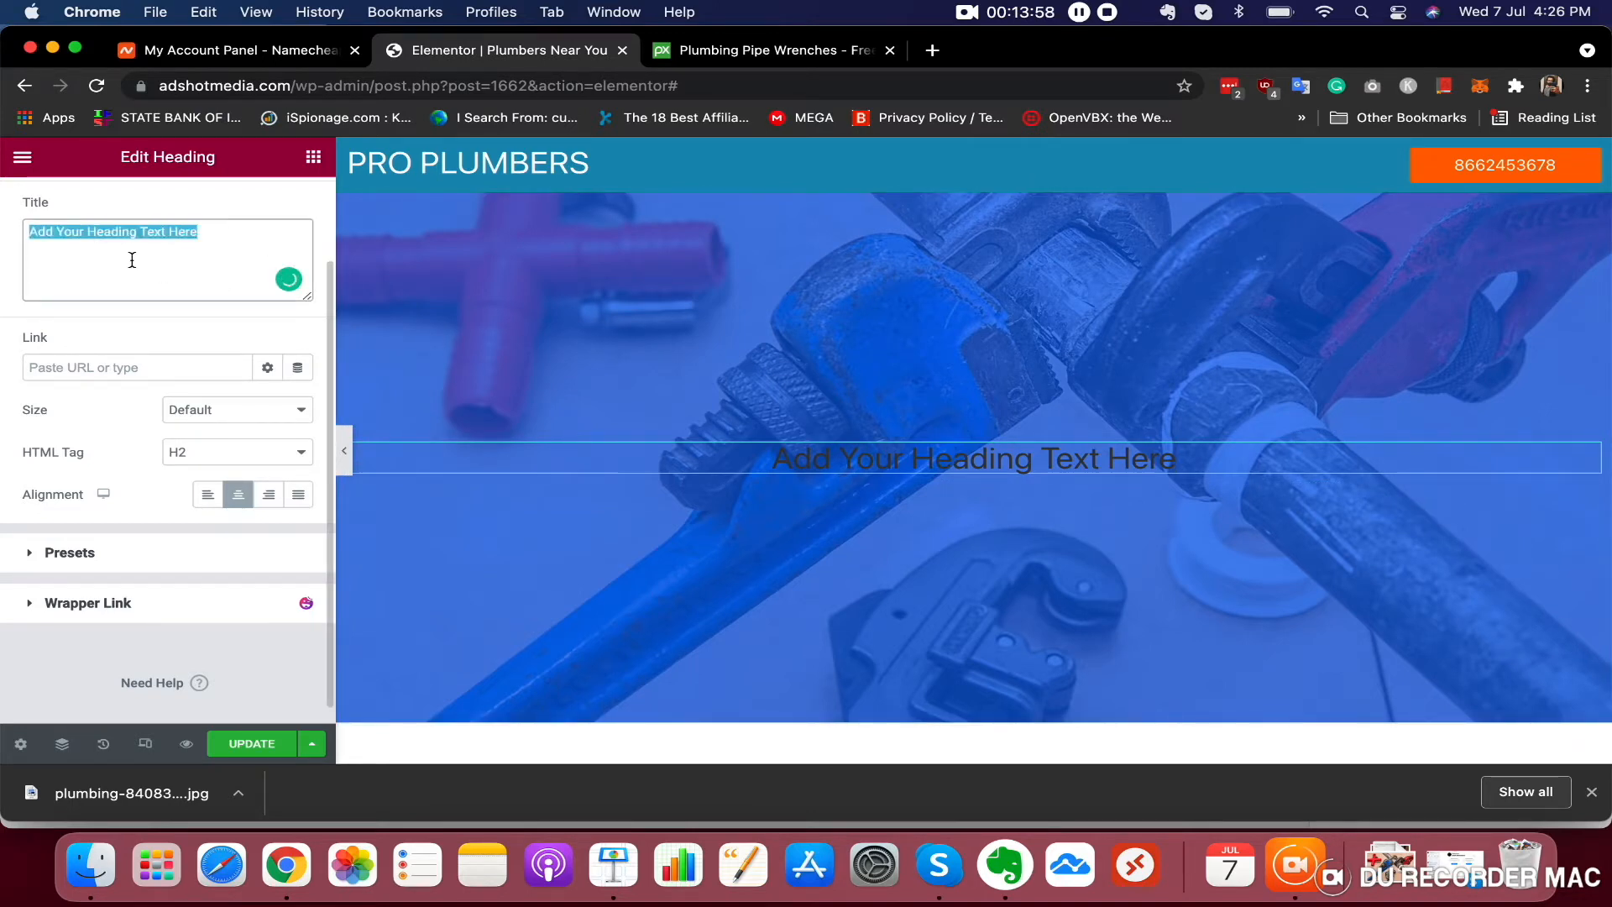
type("NEED EMERGENCY PLUMBERS?")
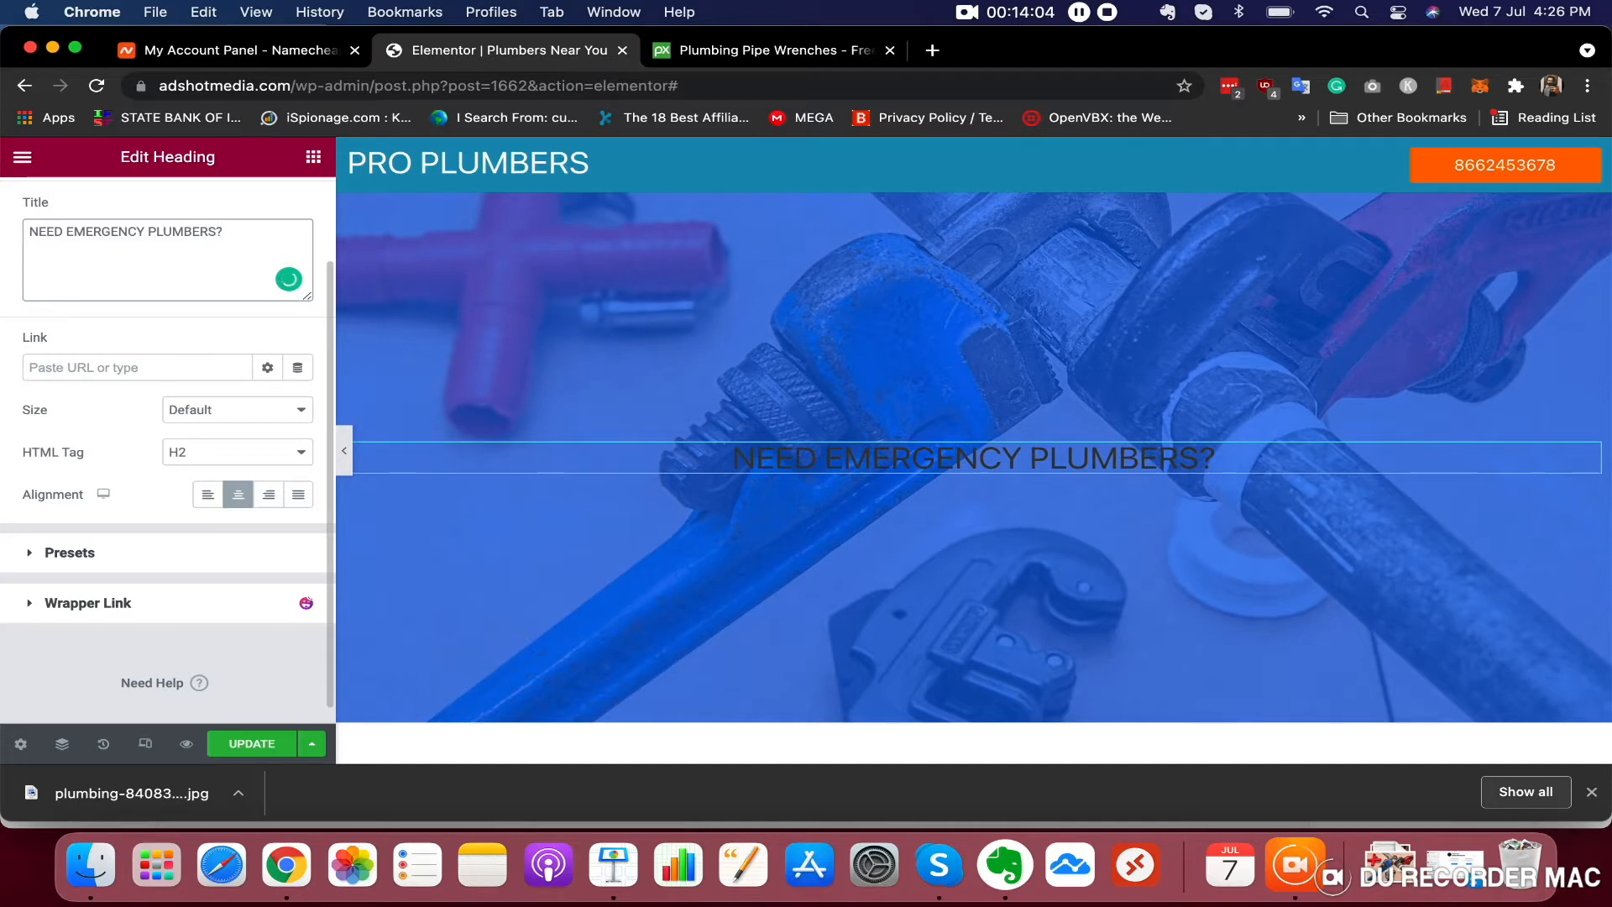
left_click(1030, 468)
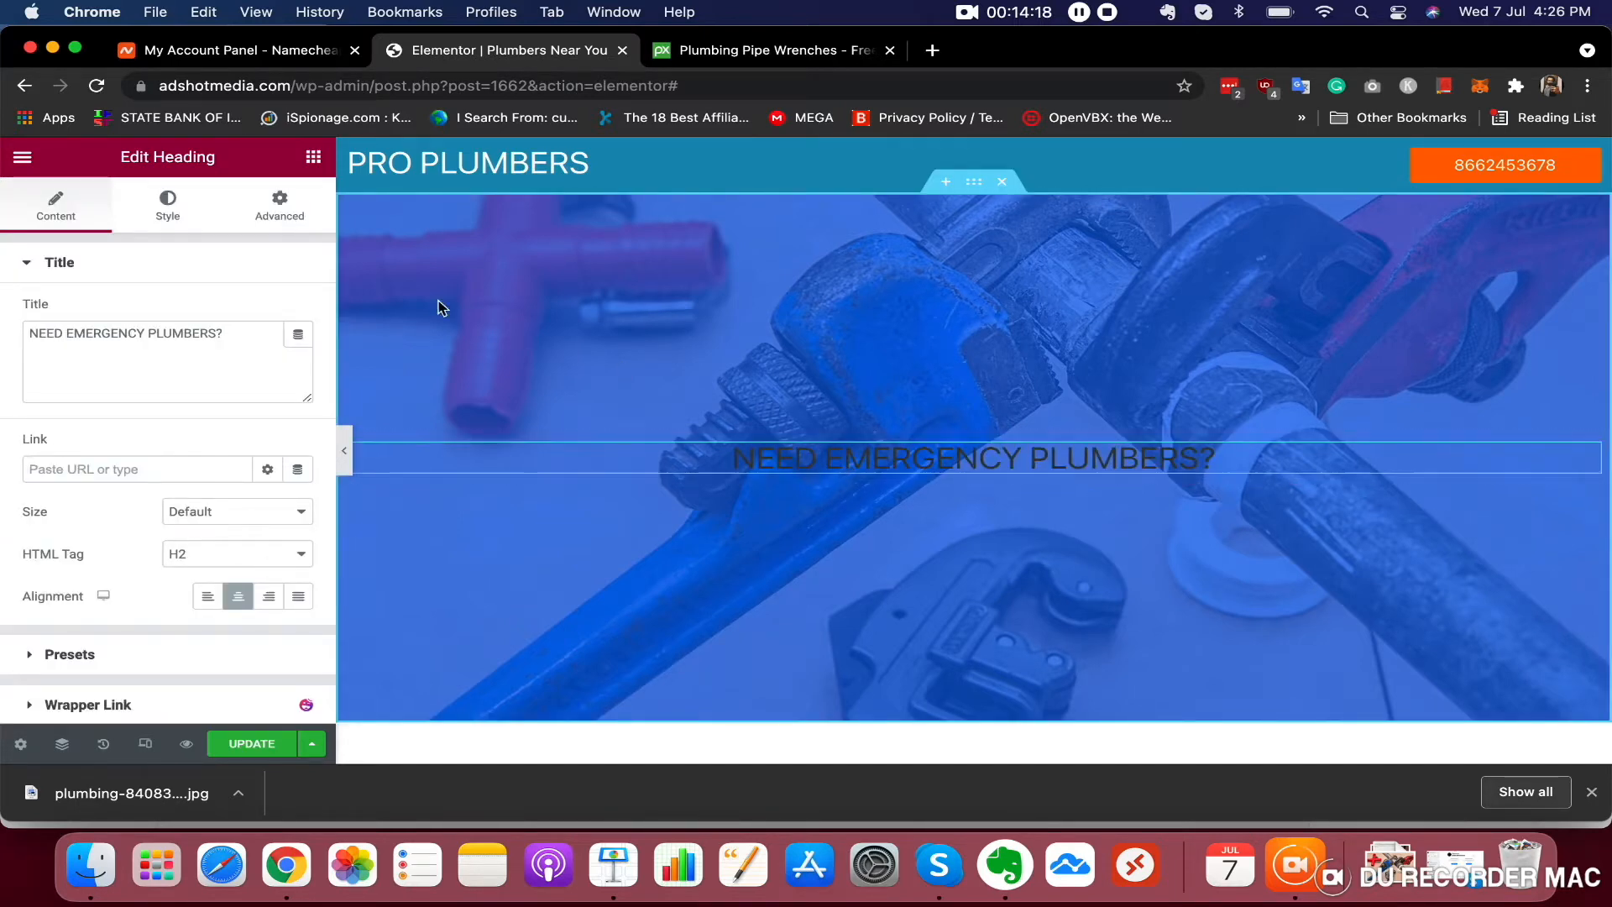
Set the heading's text colour to white #FFFFFF
left_click(168, 206)
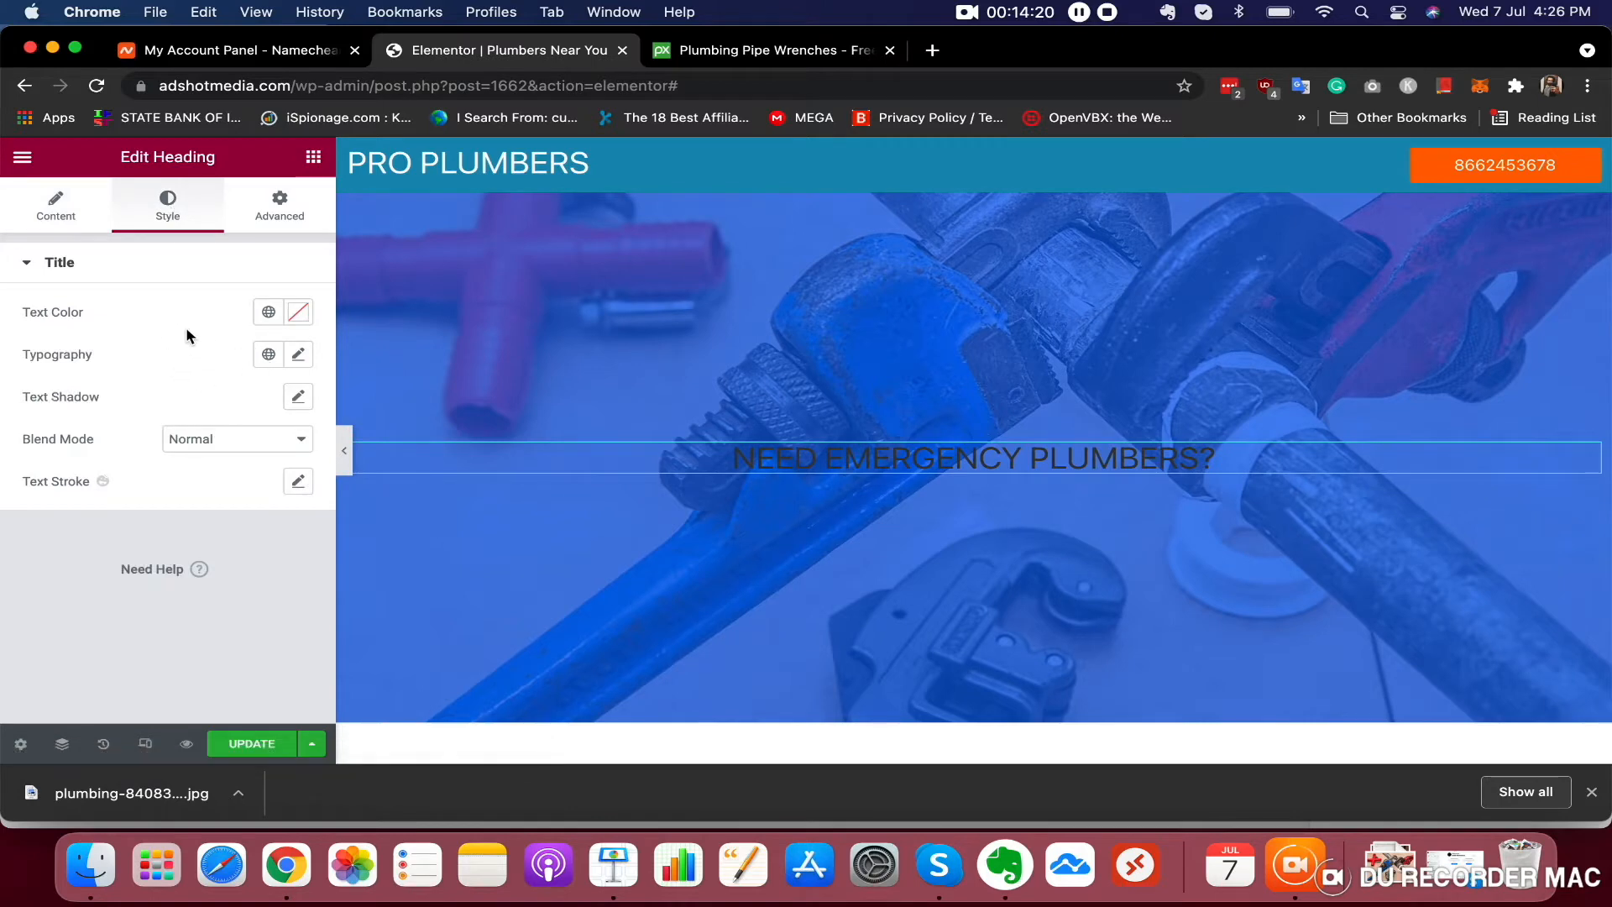
left_click(298, 312)
left_click(81, 423)
left_click_drag(68, 415, 4, 362)
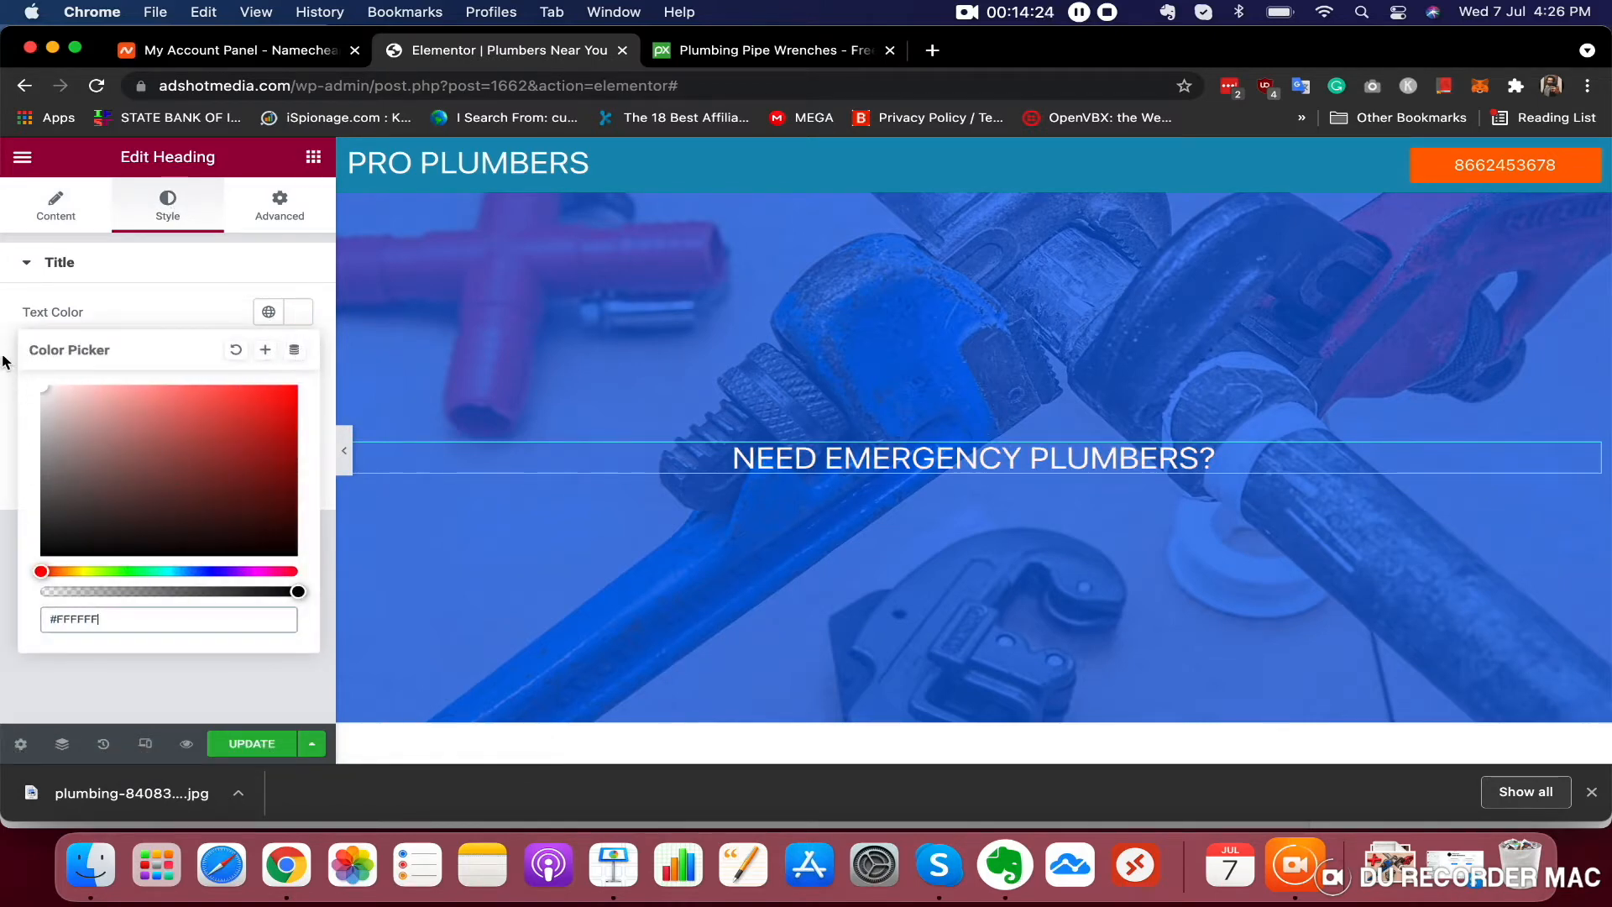
left_click(4, 413)
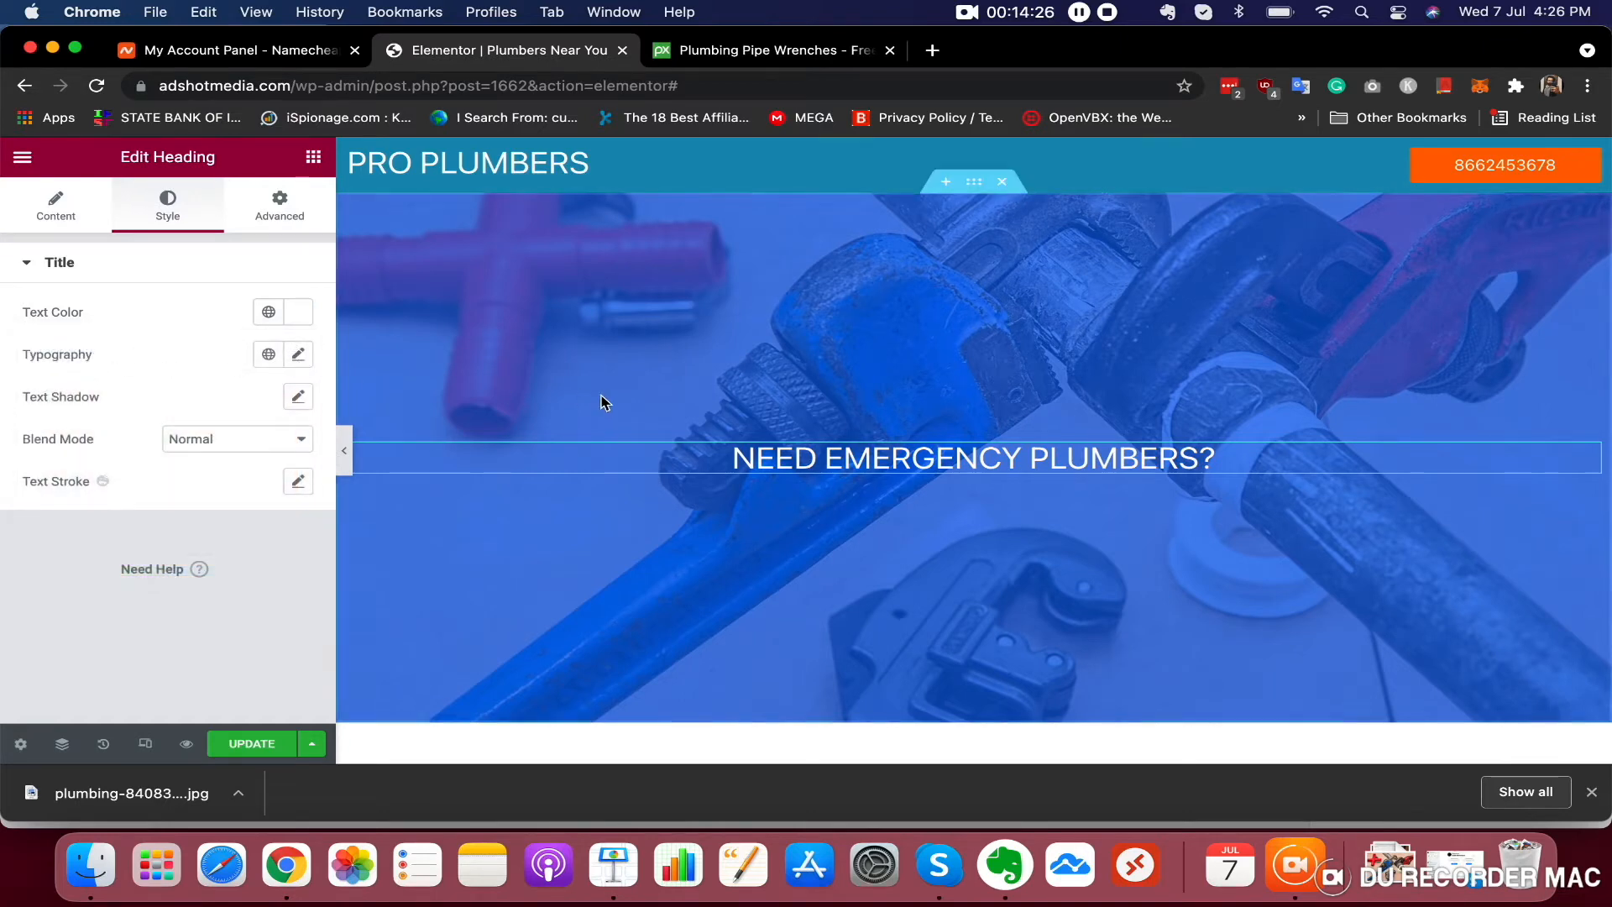
scroll(838, 470, "down", 2)
scroll(838, 470, "up", 2)
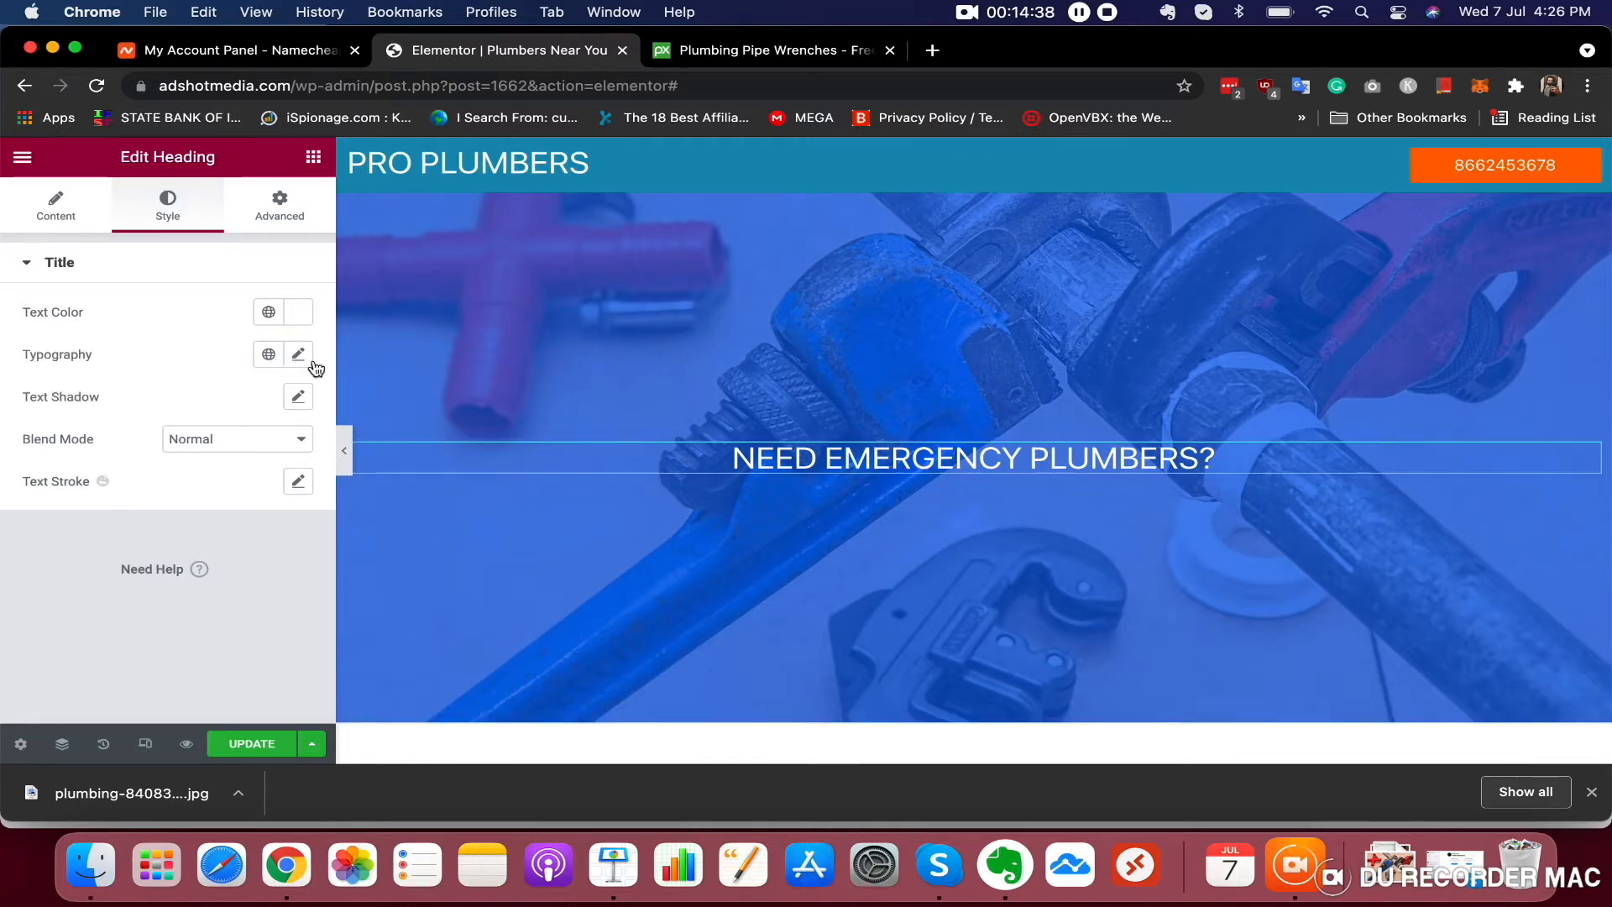
Set the heading typography to the Helvetica family at size 53 px
left_click(298, 355)
left_click_drag(48, 523, 87, 519)
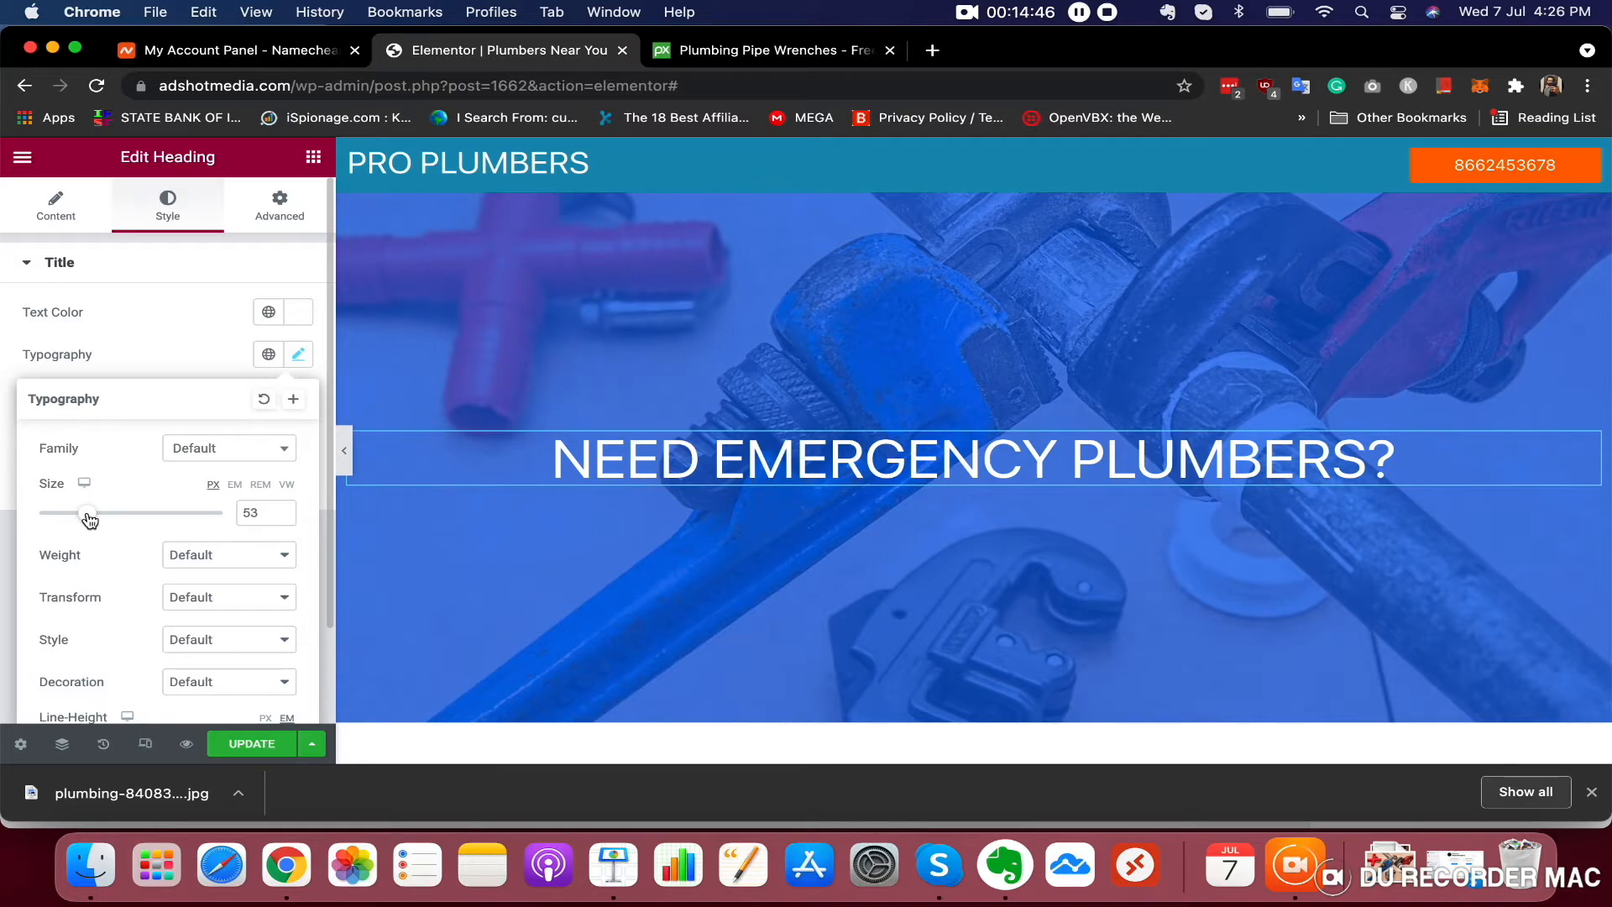
left_click(226, 457)
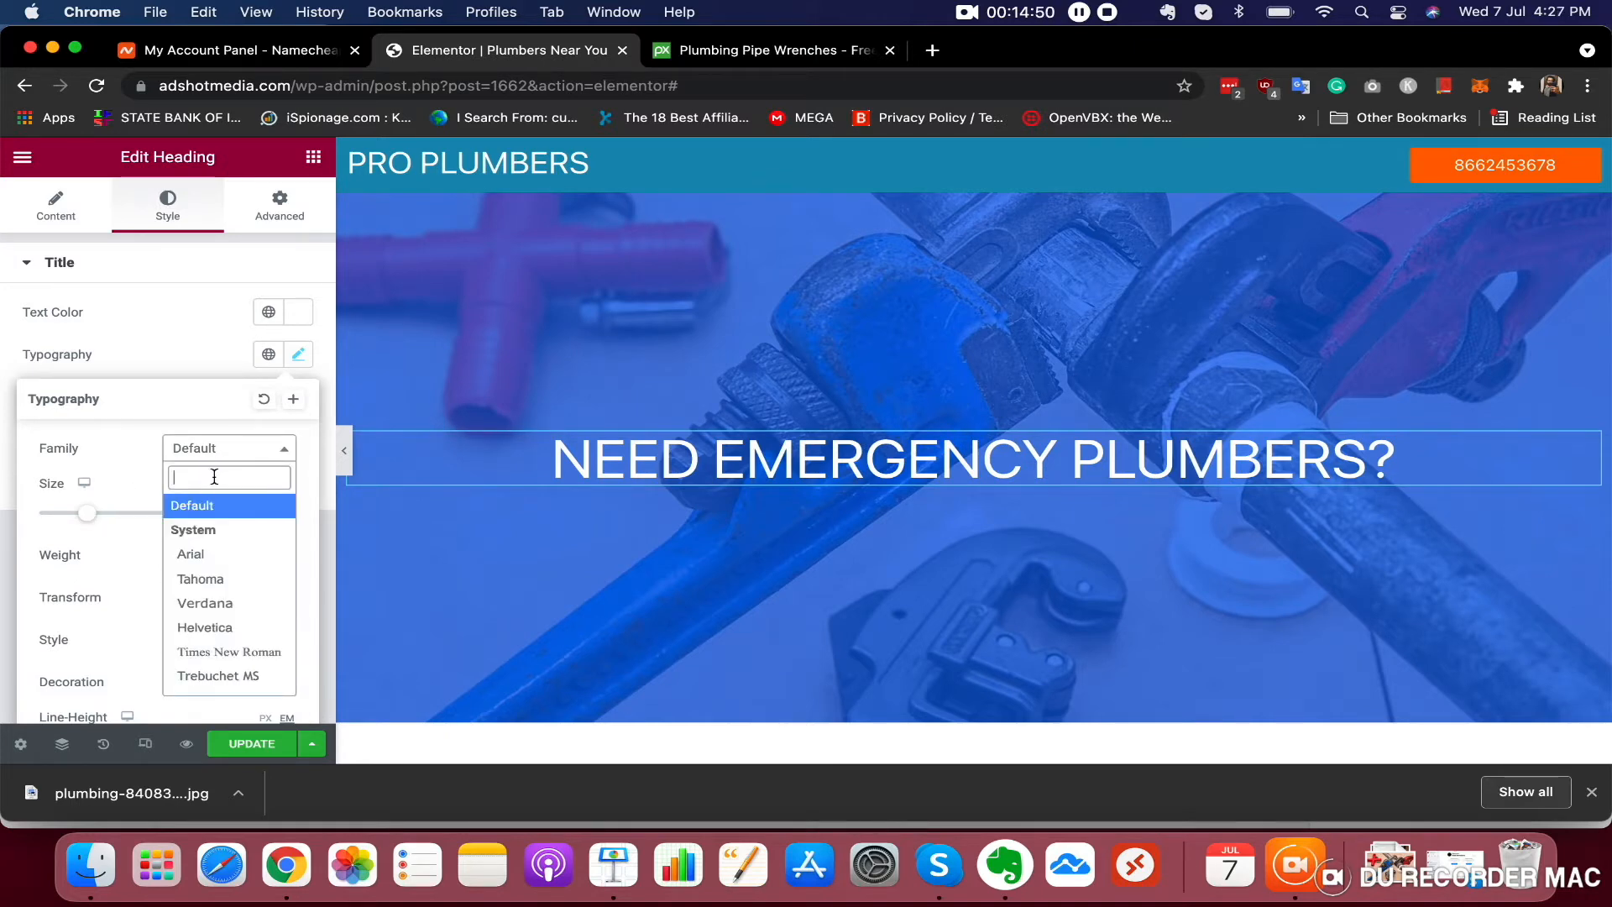
type("HELV")
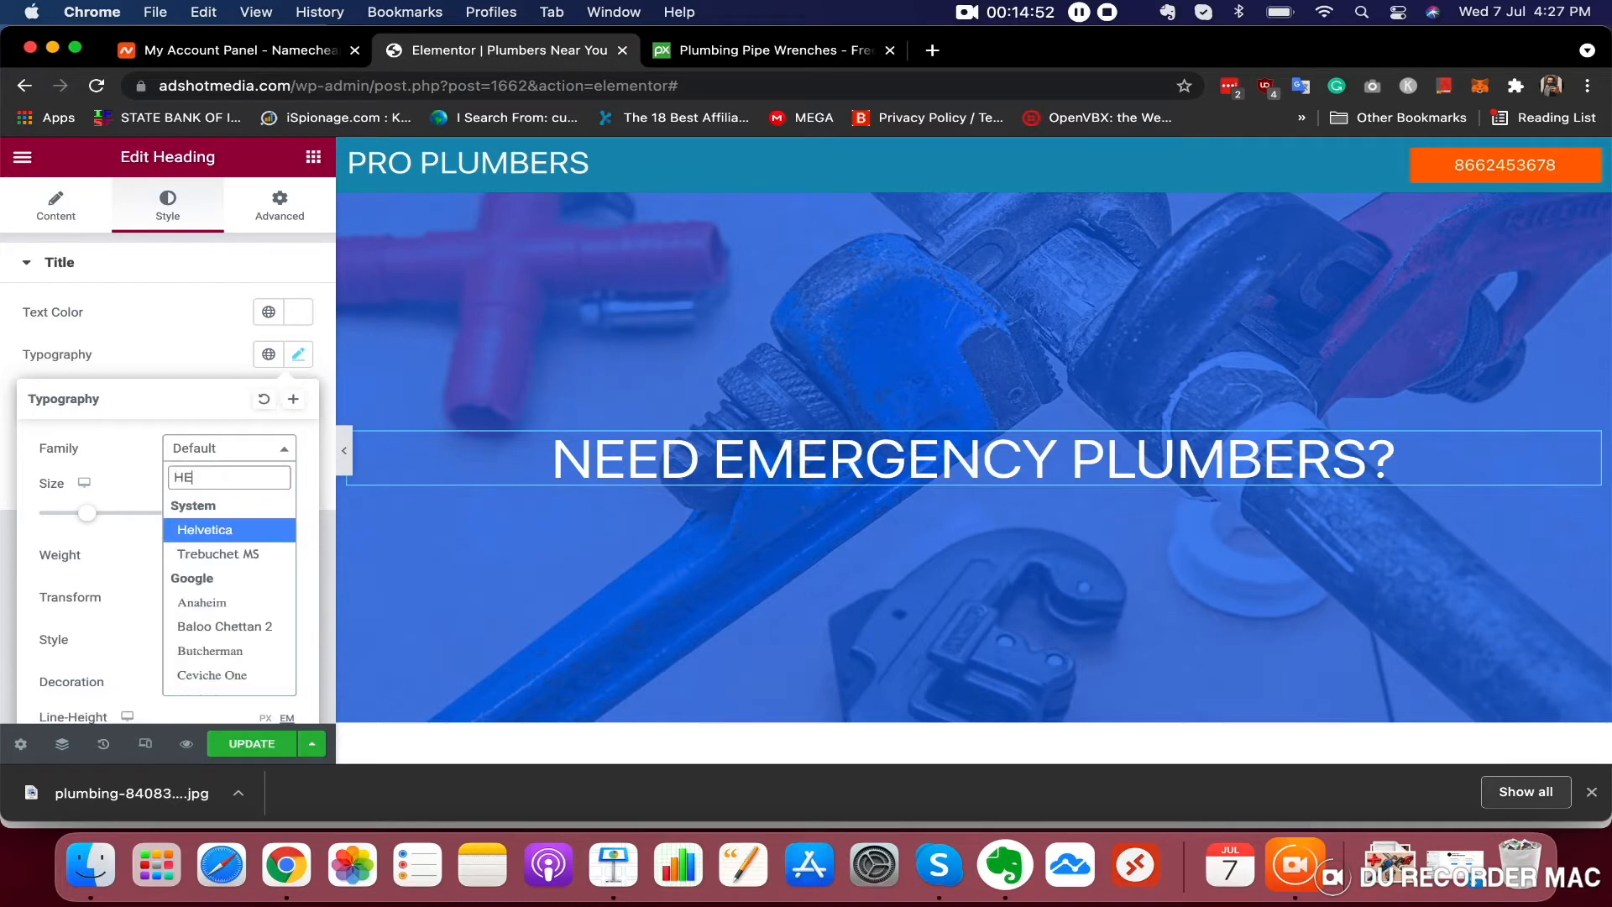
left_click(232, 531)
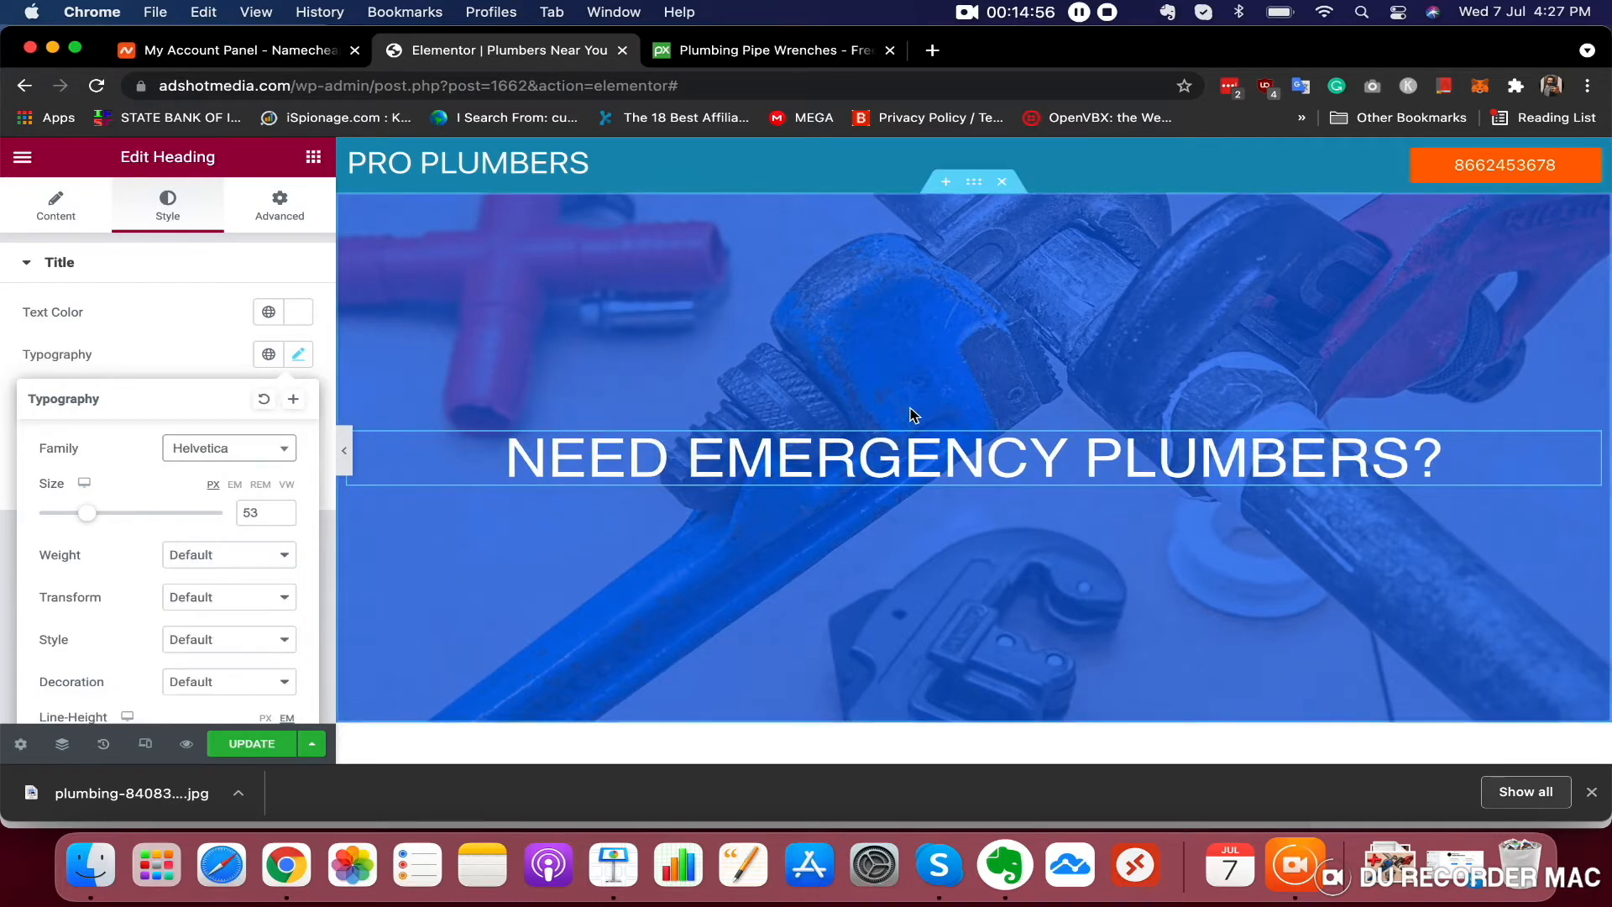
scroll(907, 419, "down", 3)
scroll(899, 431, "up", 1)
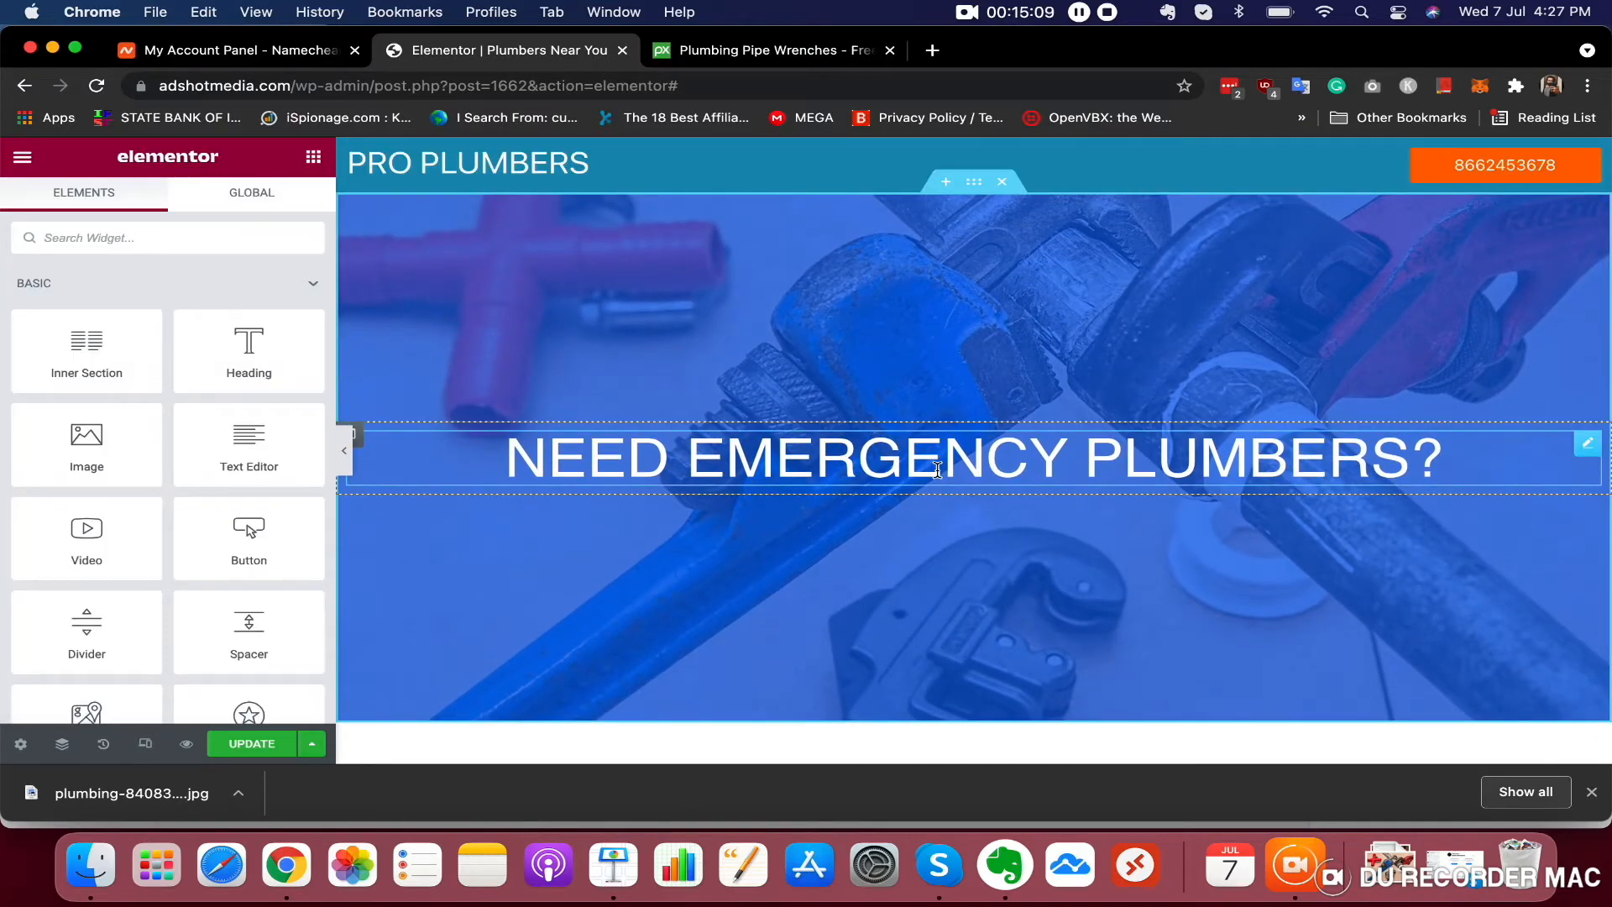
Duplicate the NEED EMERGENCY PLUMBERS? heading
right_click(938, 471)
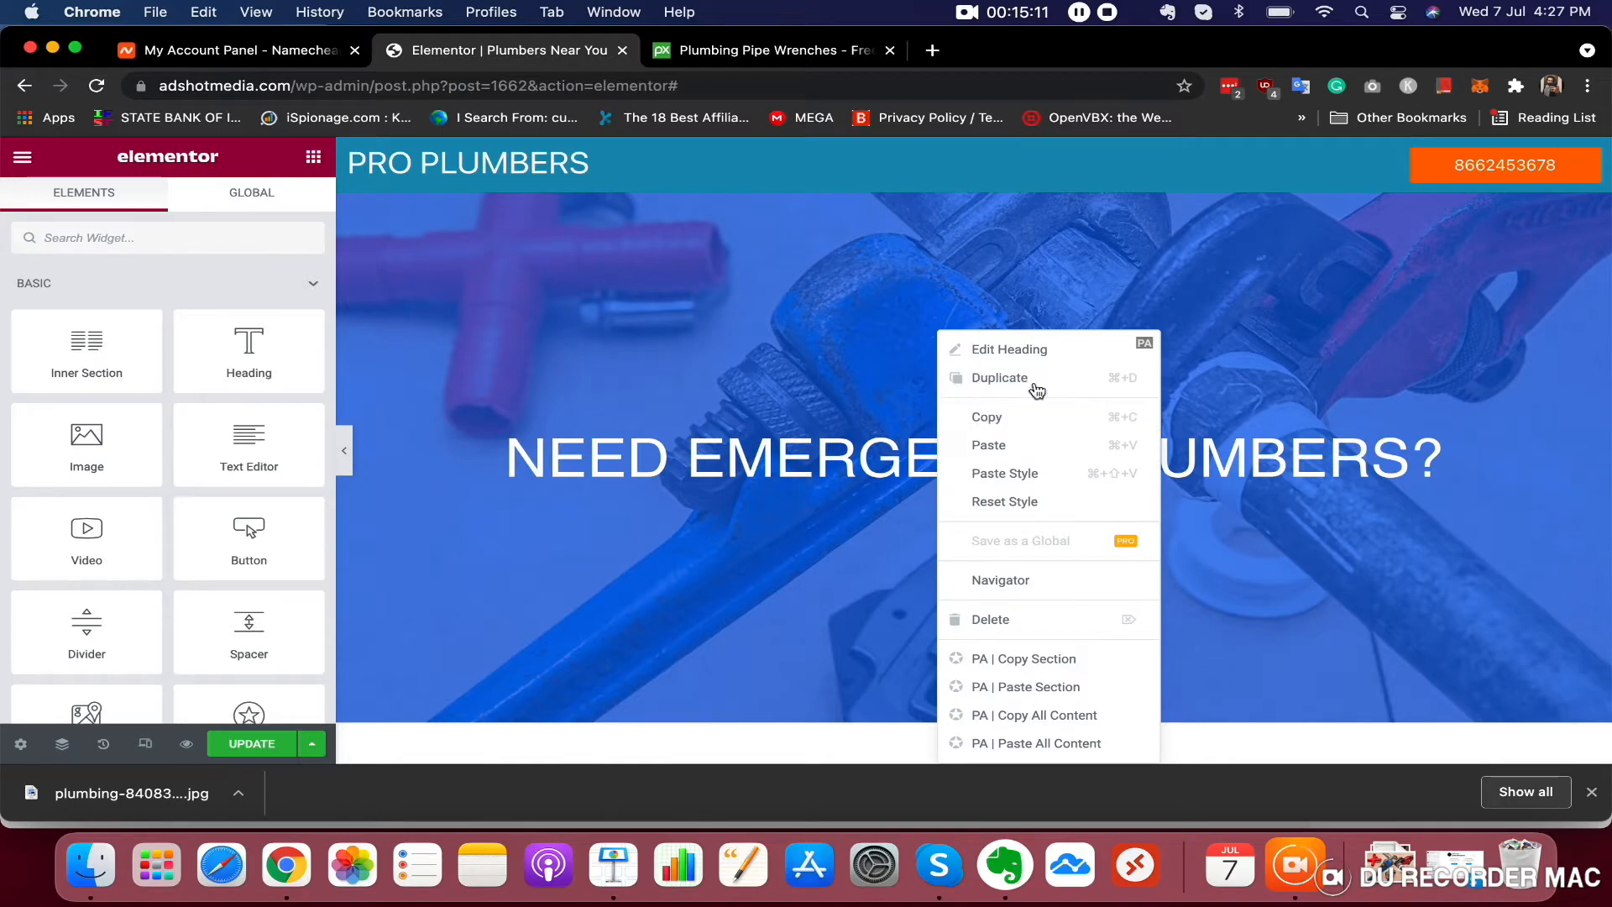
key("Escape")
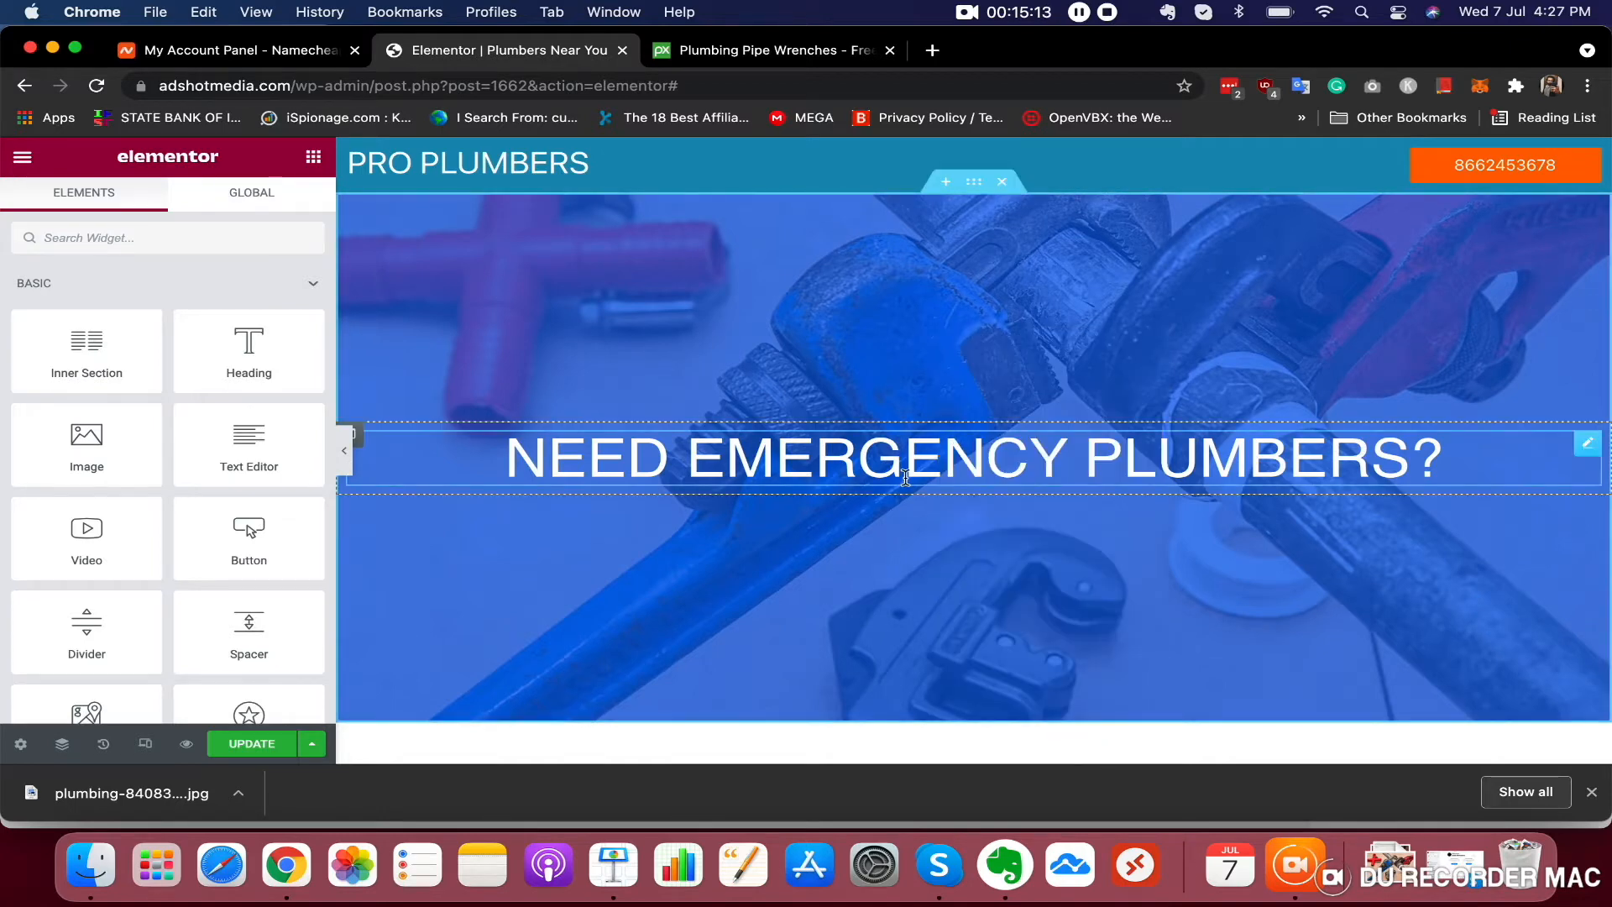
left_click(938, 456)
right_click(937, 456)
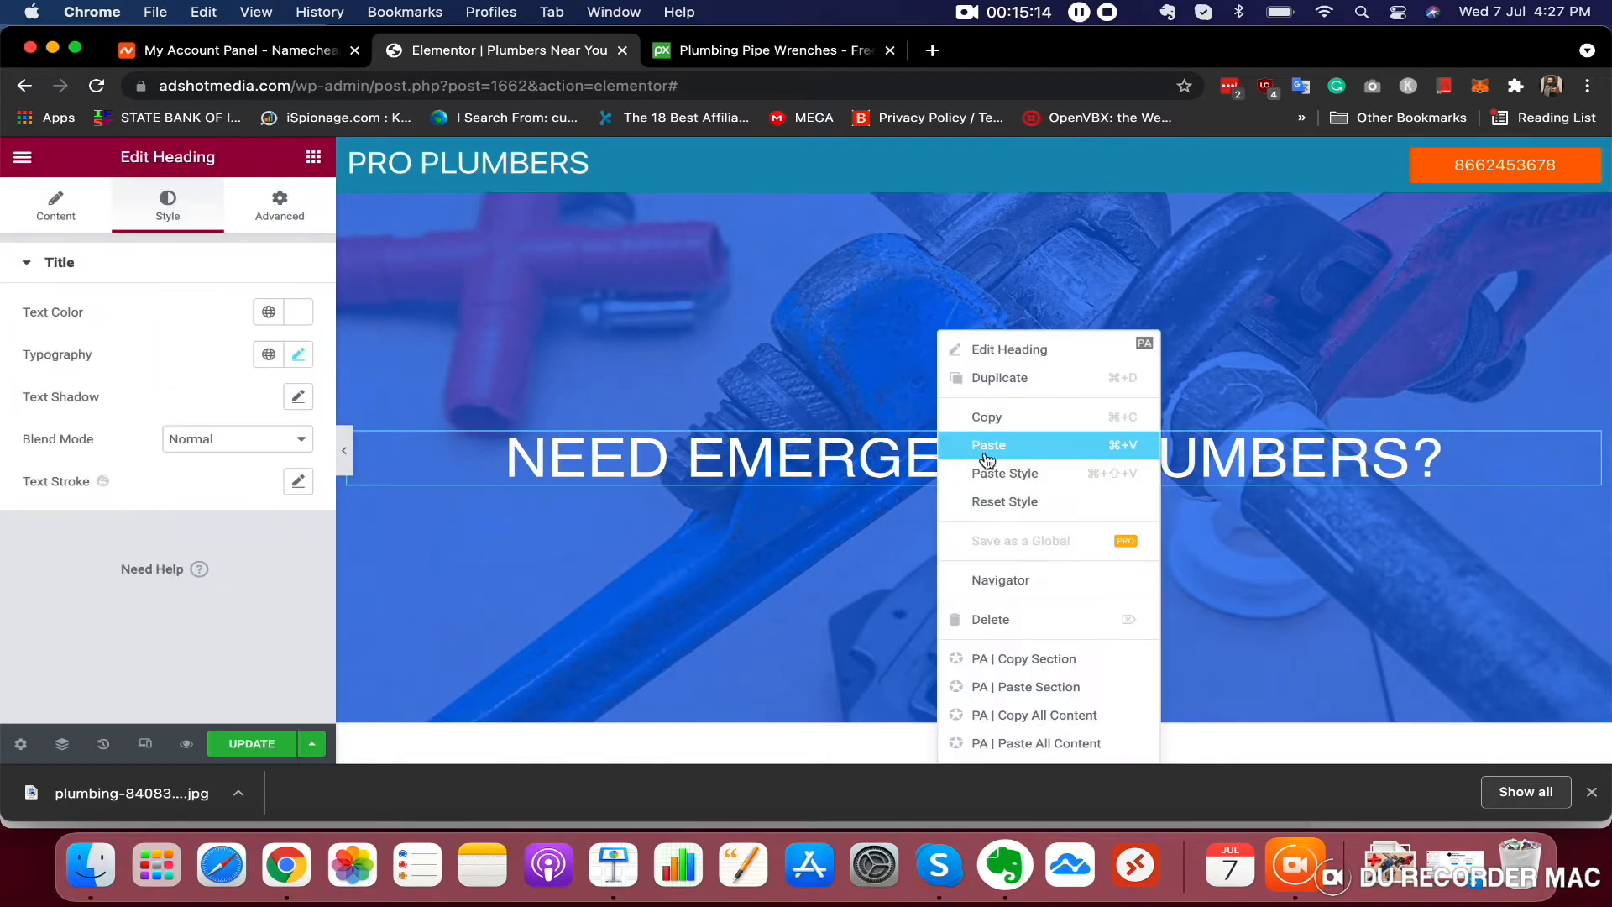
left_click(1006, 378)
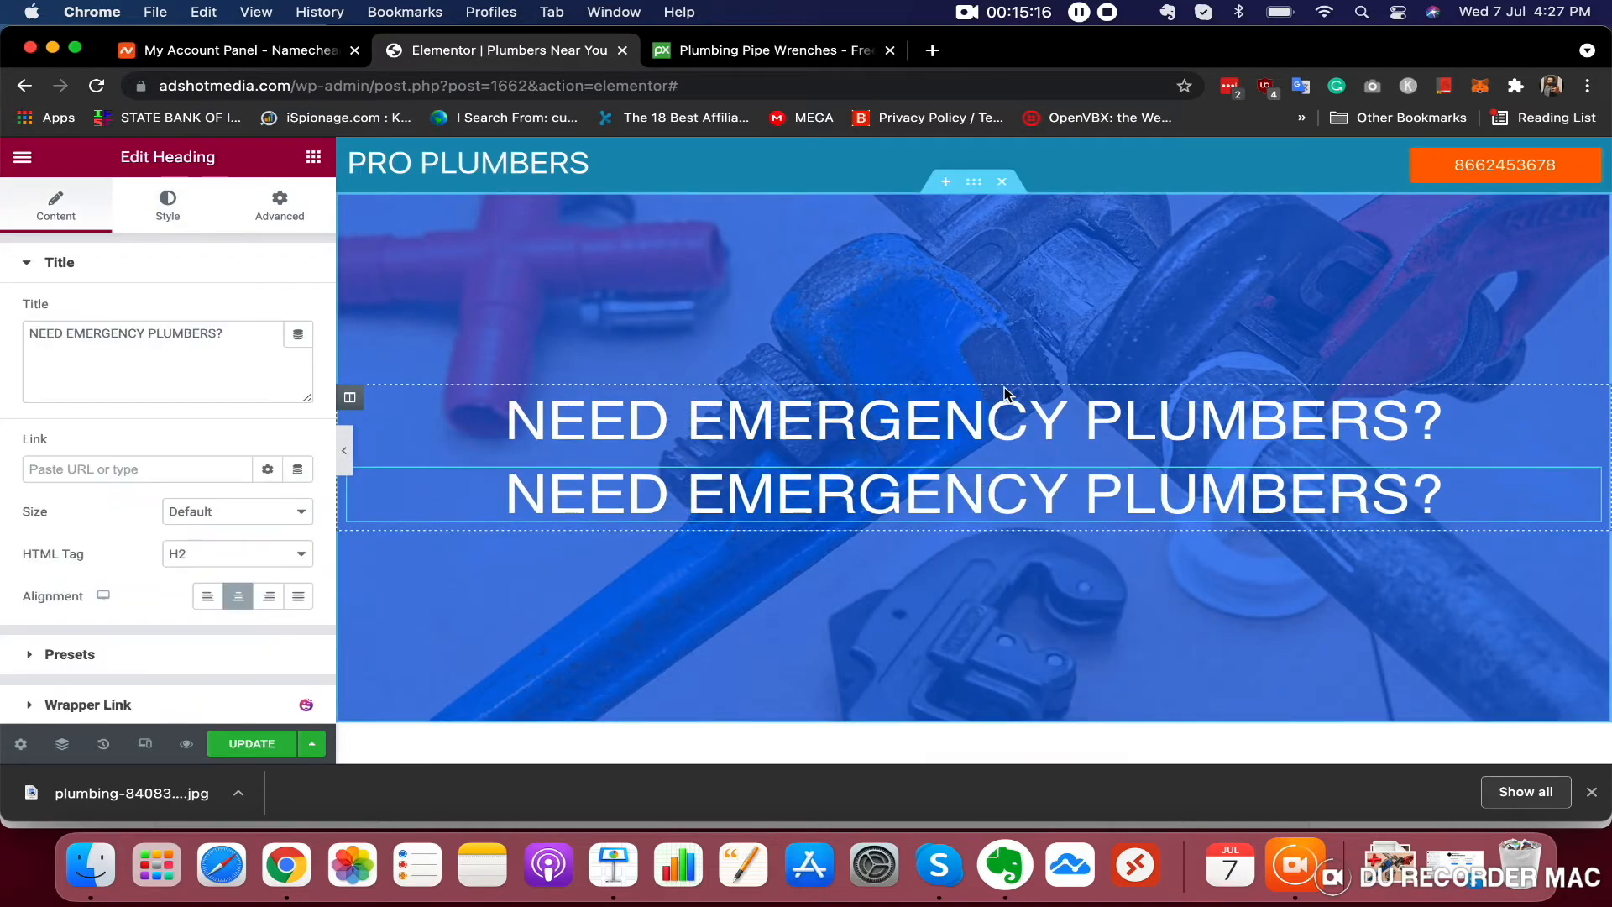
Copy the phone number from the header button's text
double_click(930, 496)
triple_click(931, 495)
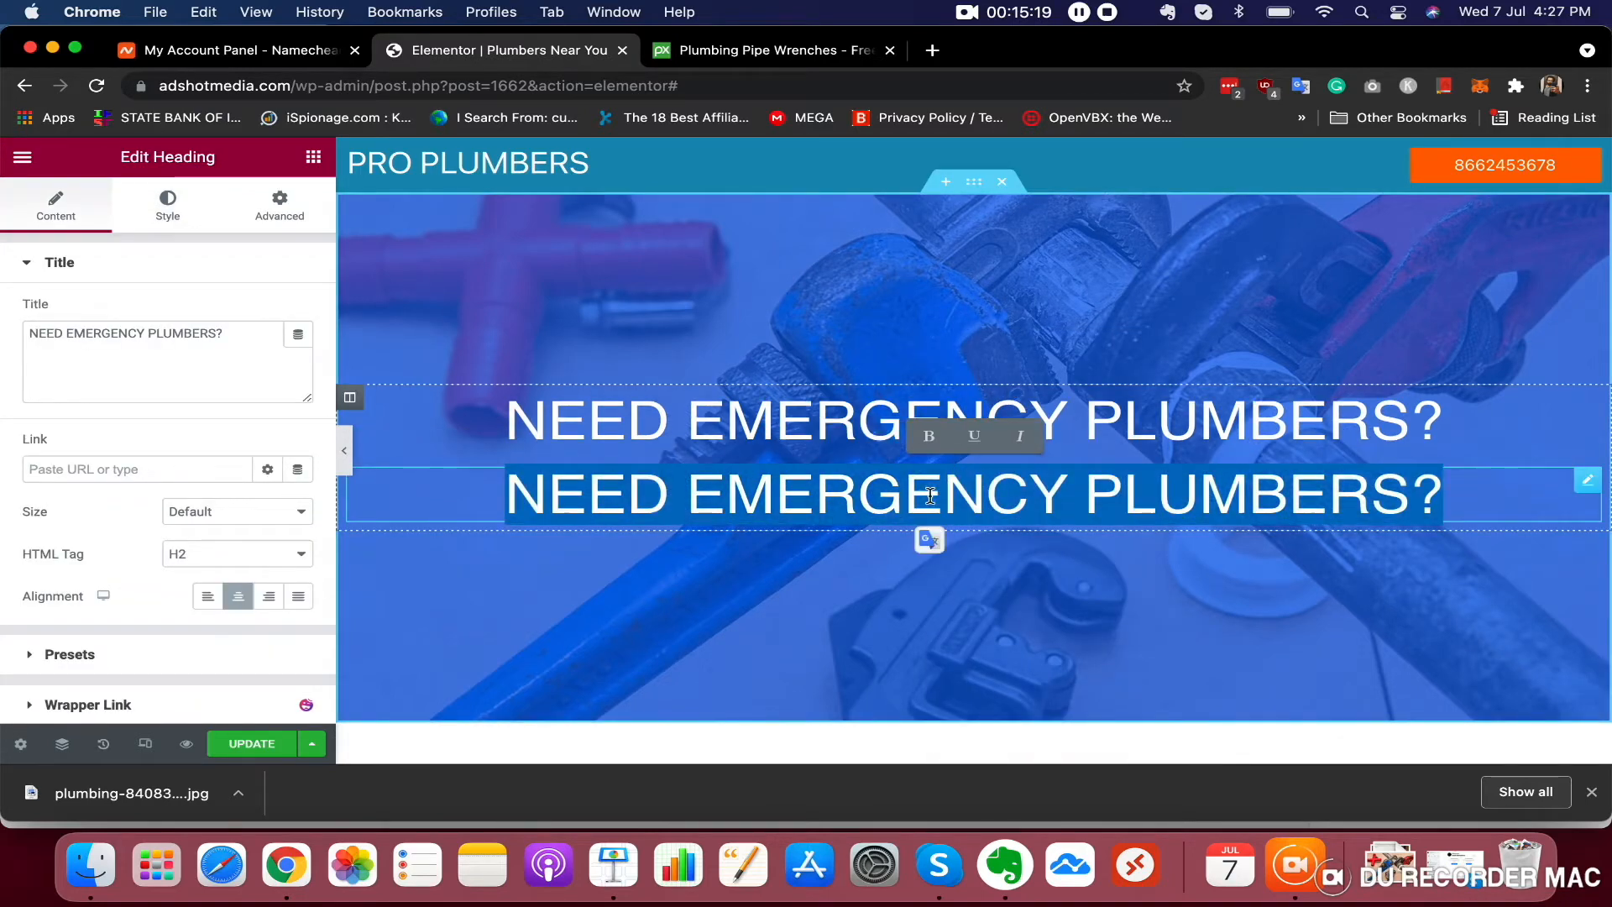
left_click(1510, 165)
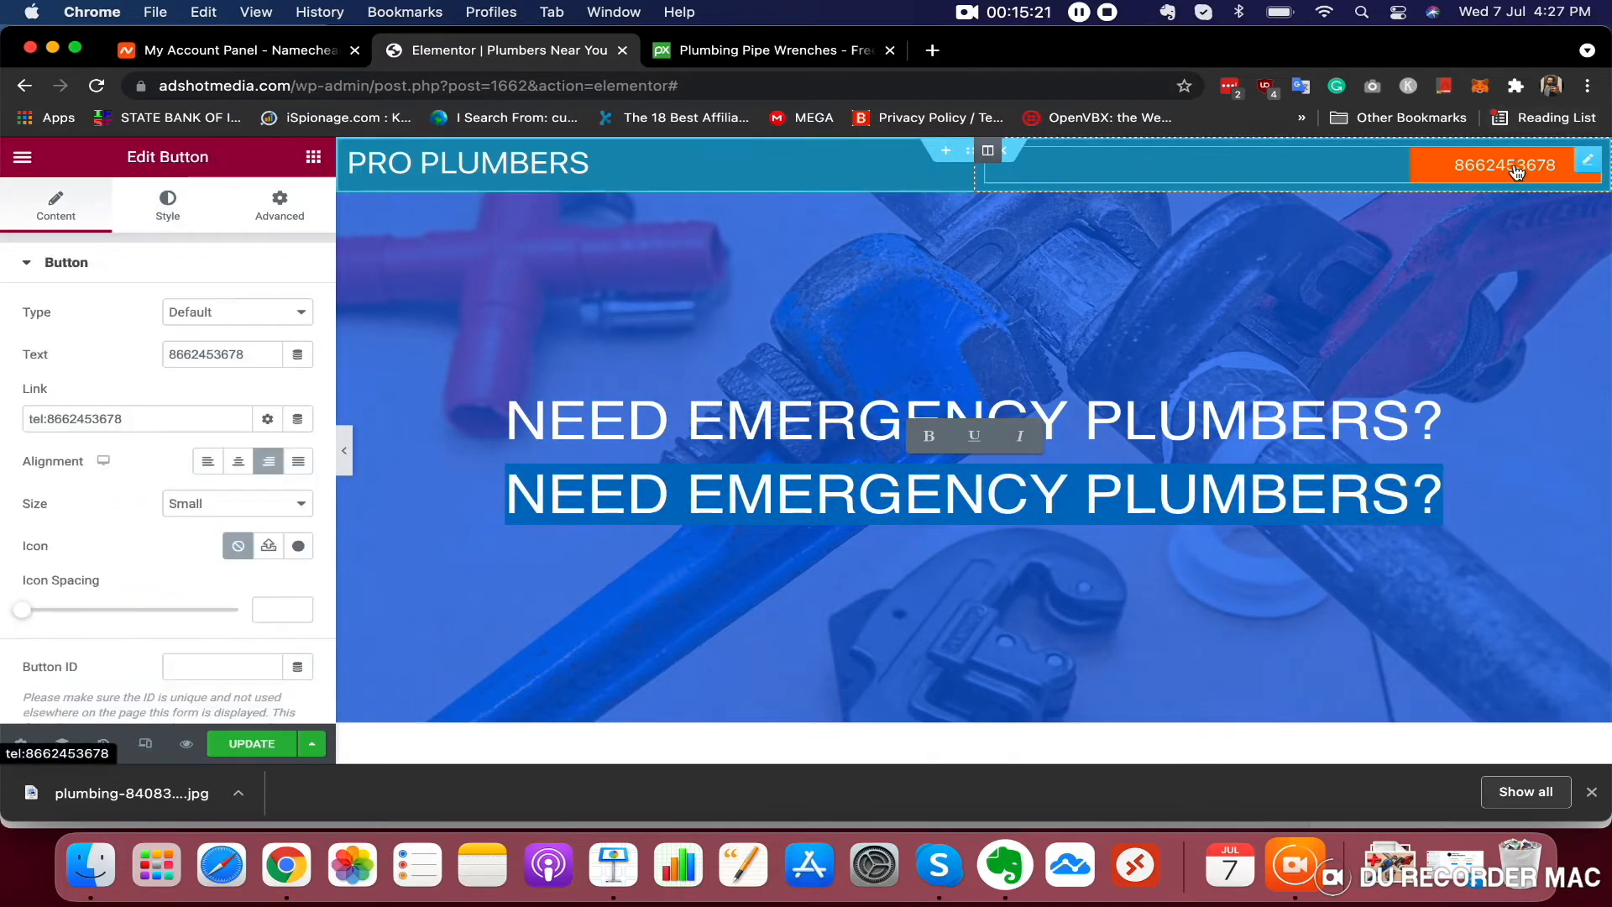
double_click(208, 357)
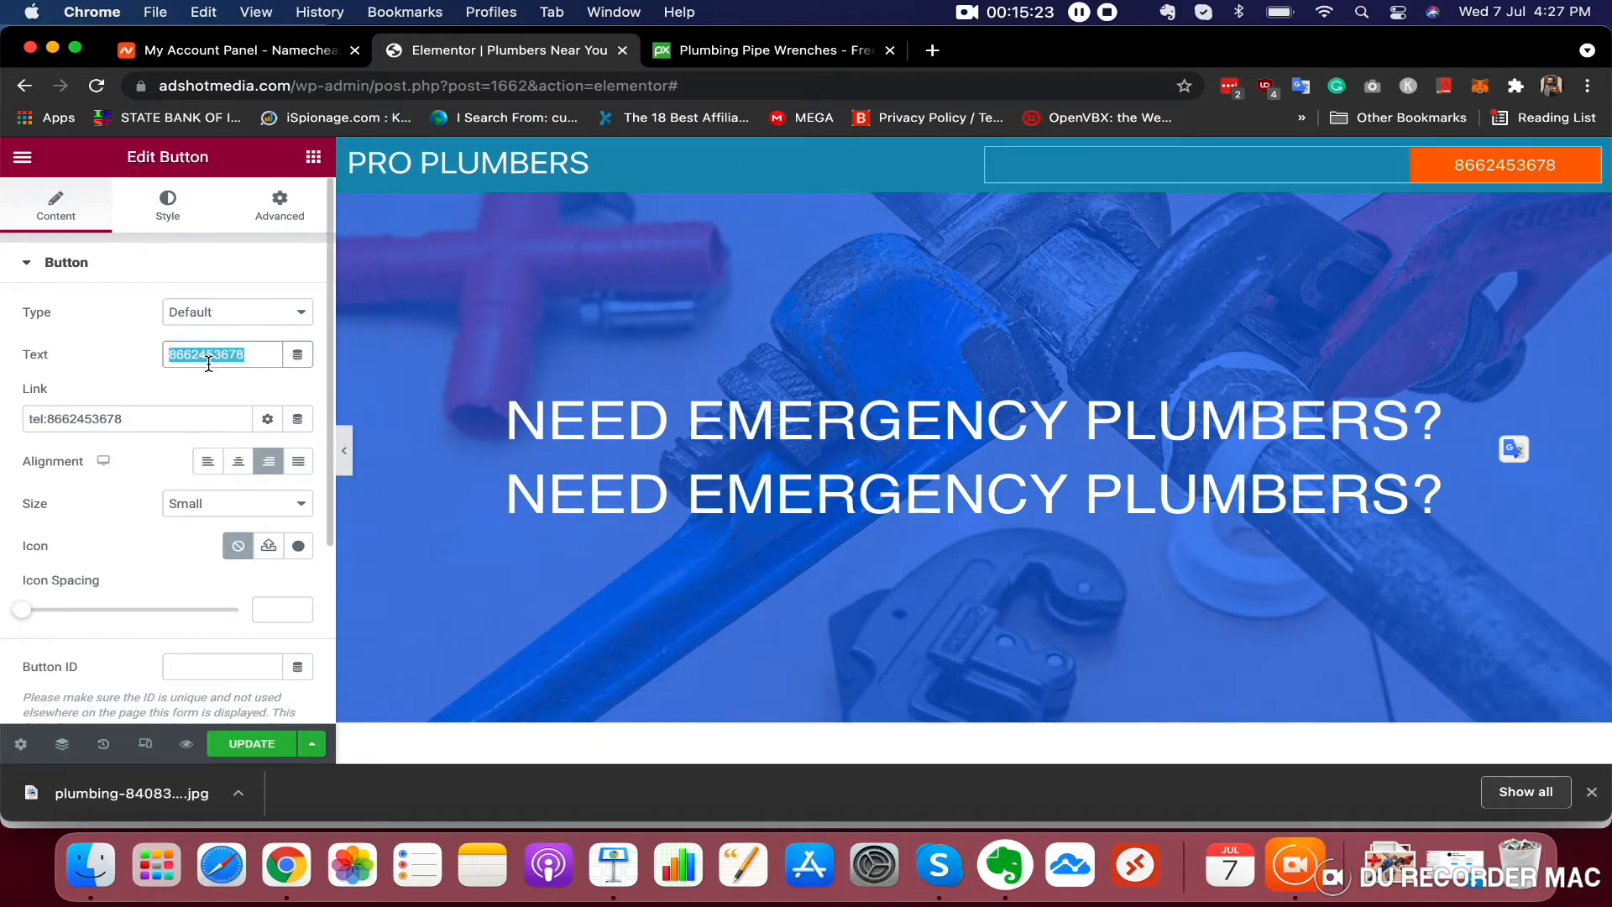
right_click(209, 361)
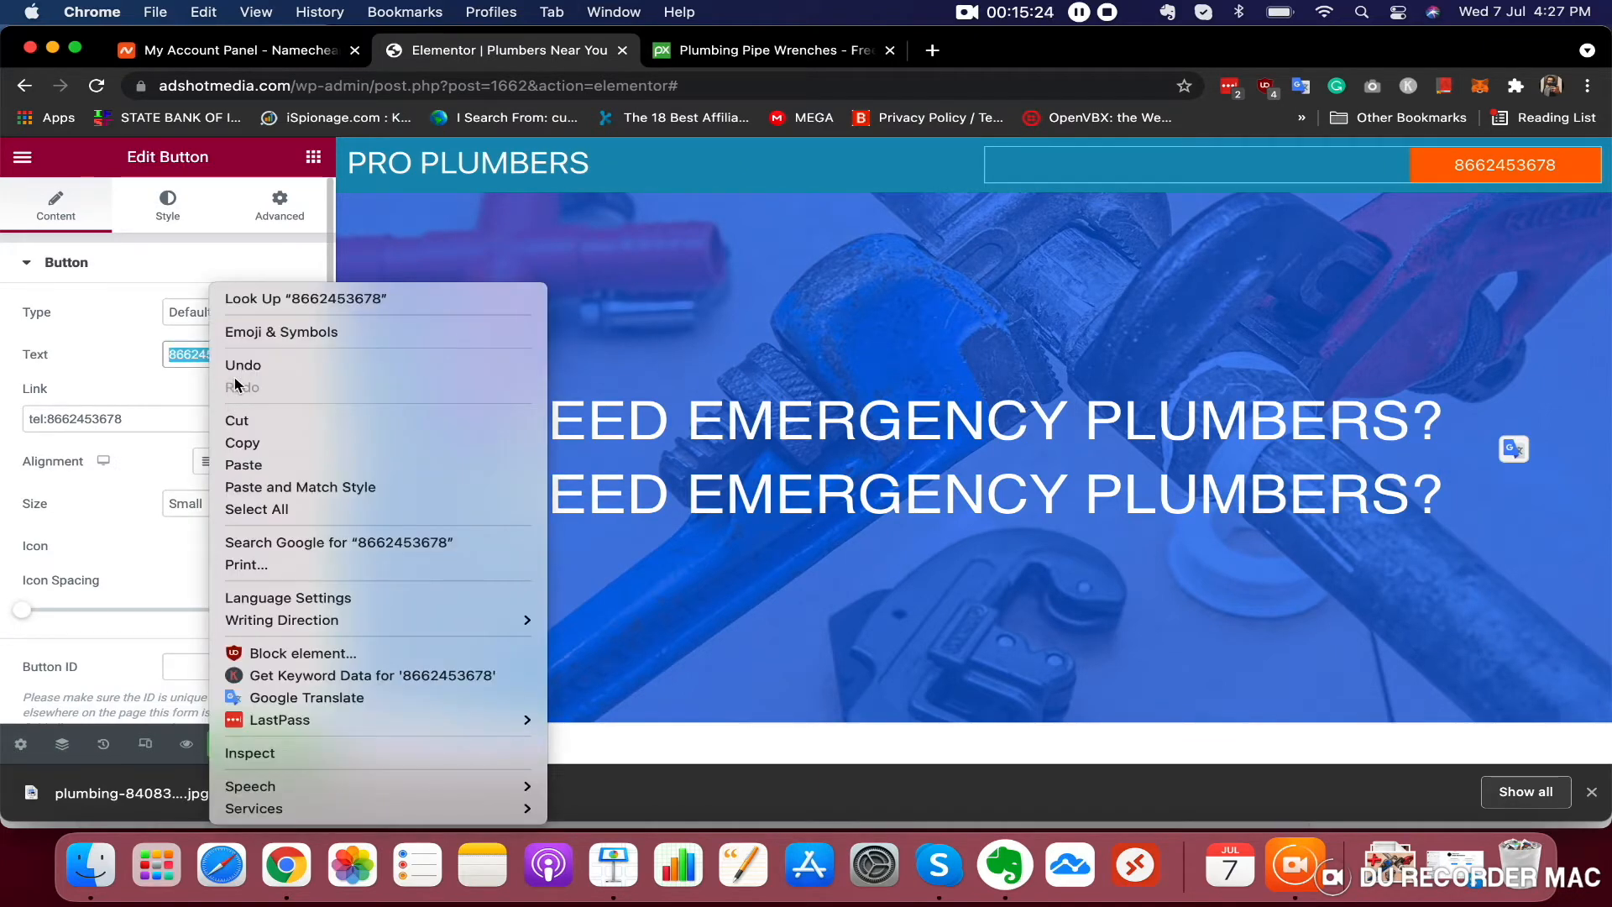
left_click(242, 439)
Paste the copied phone number into the duplicated heading's title, replacing its text
left_click(639, 507)
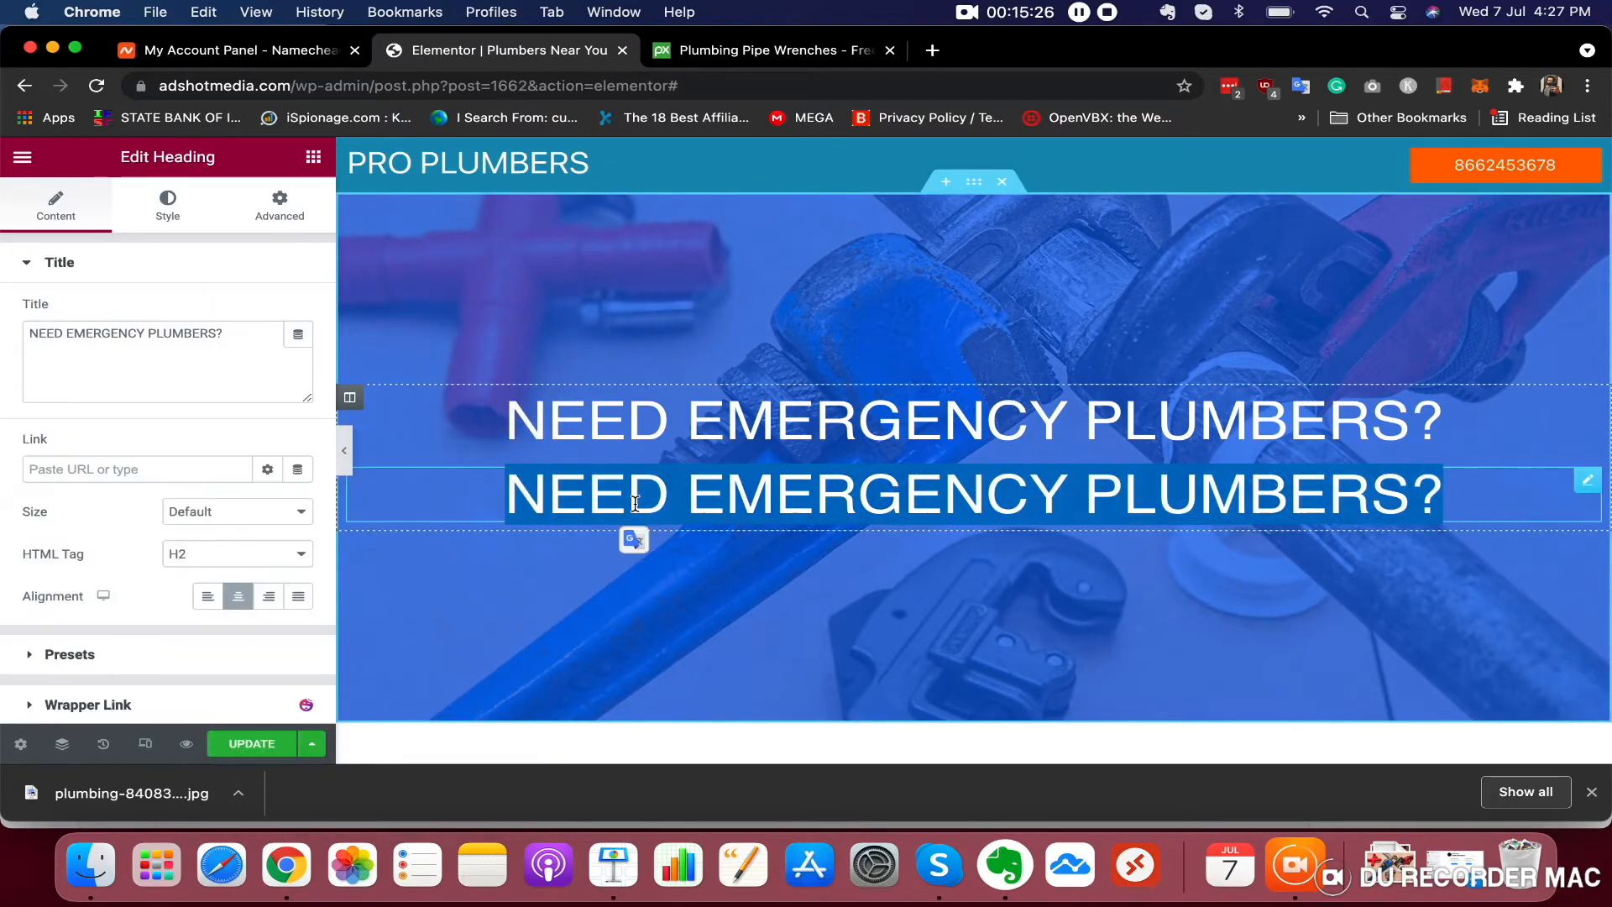
triple_click(133, 358)
right_click(132, 358)
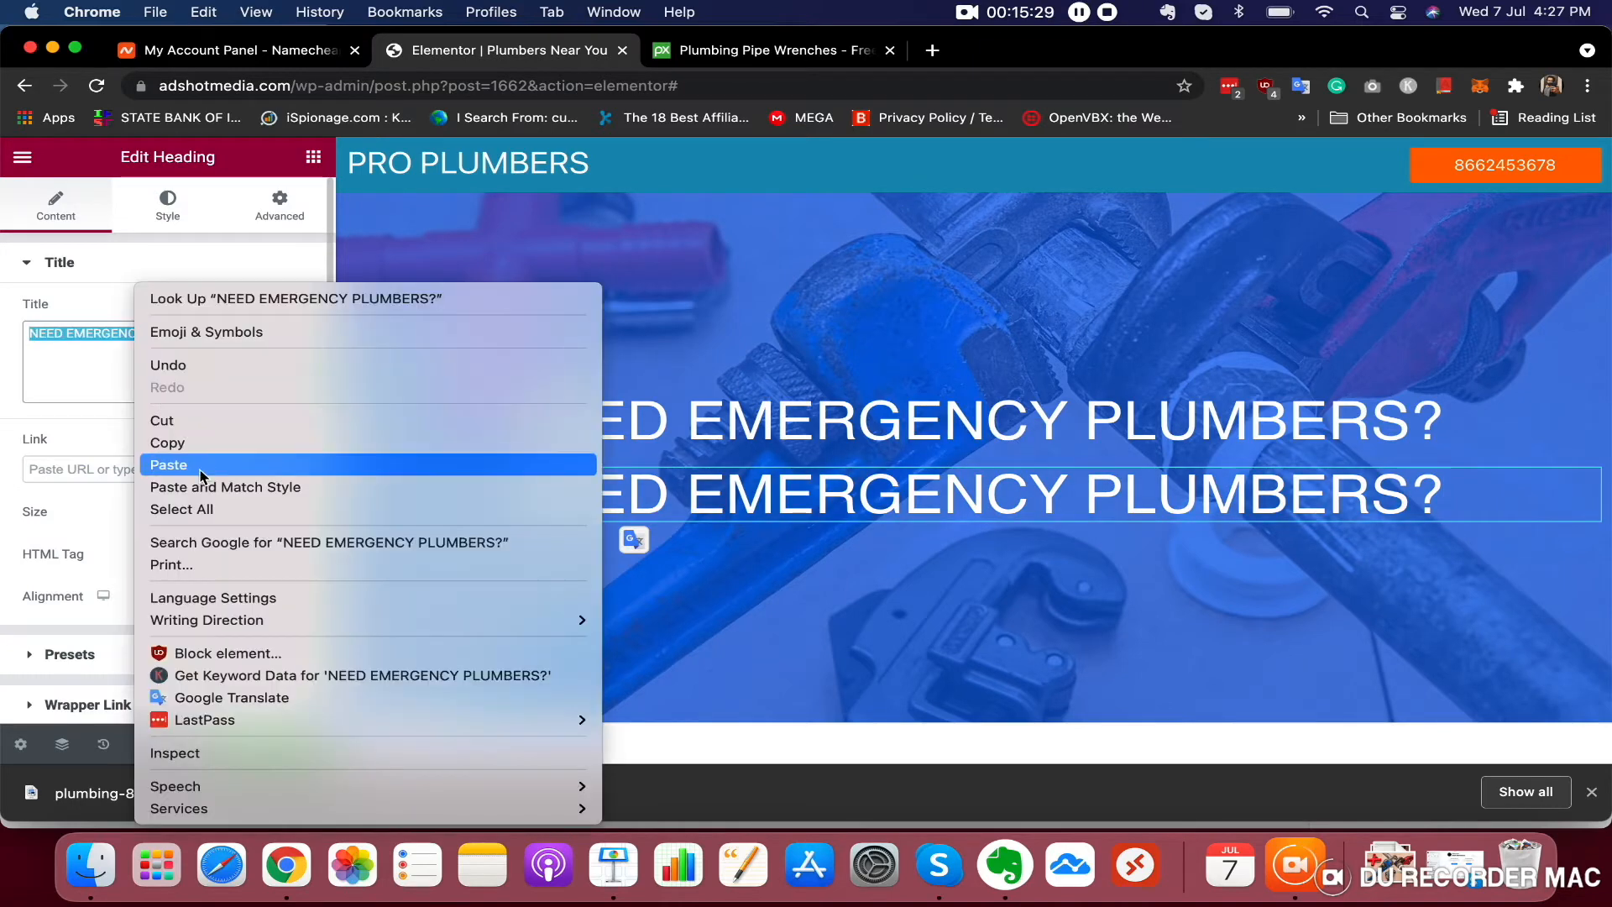
left_click(201, 487)
left_click(173, 262)
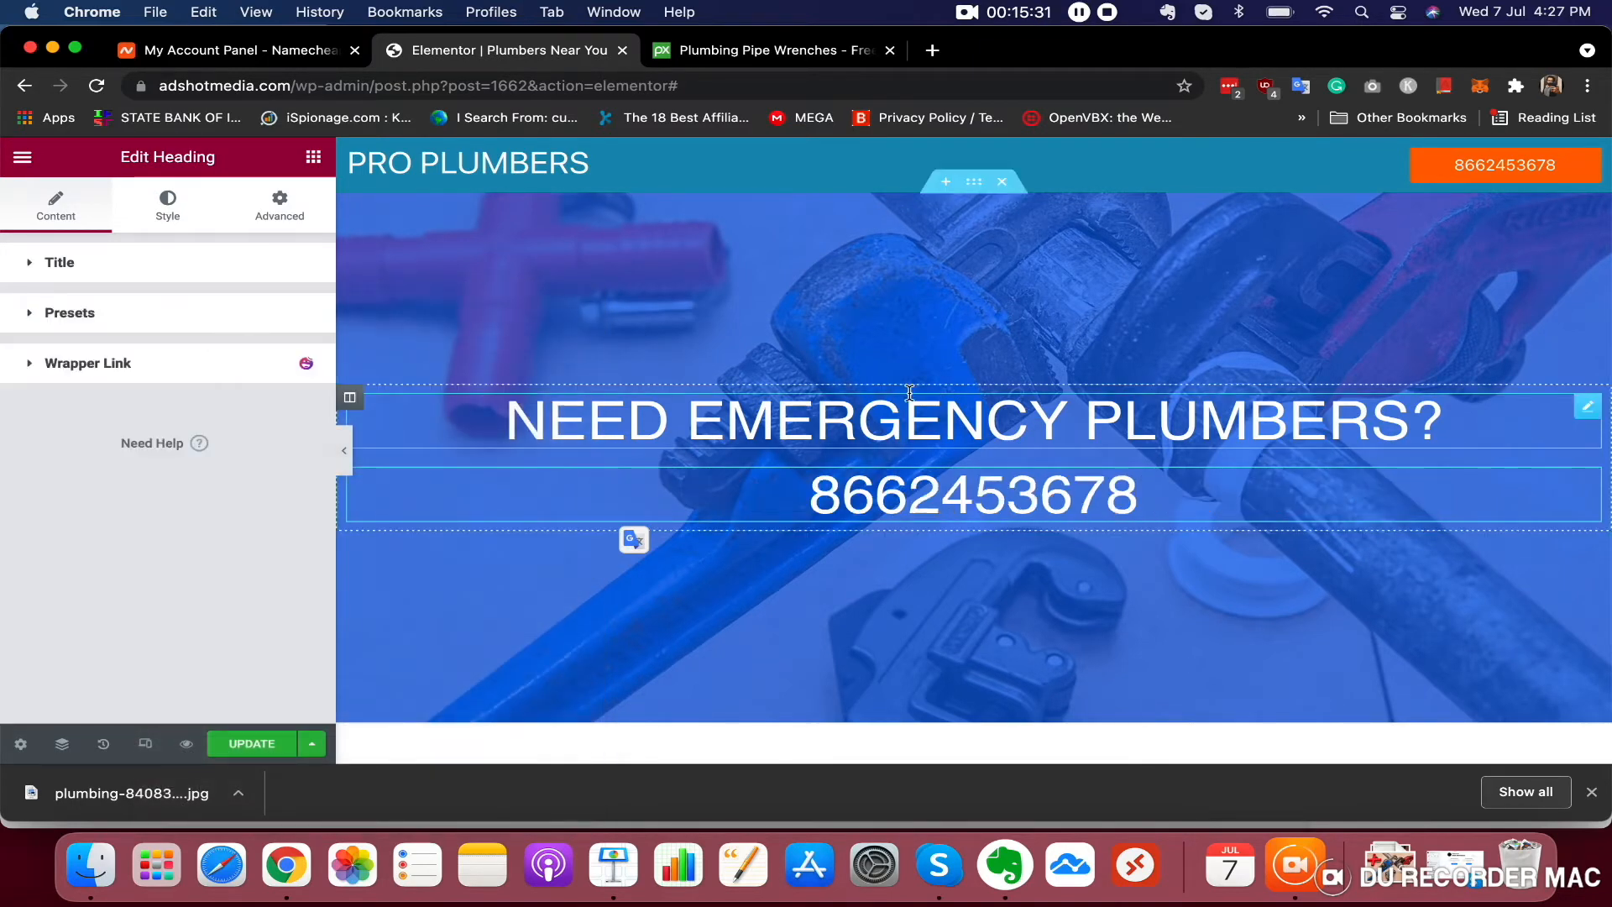
double_click(925, 497)
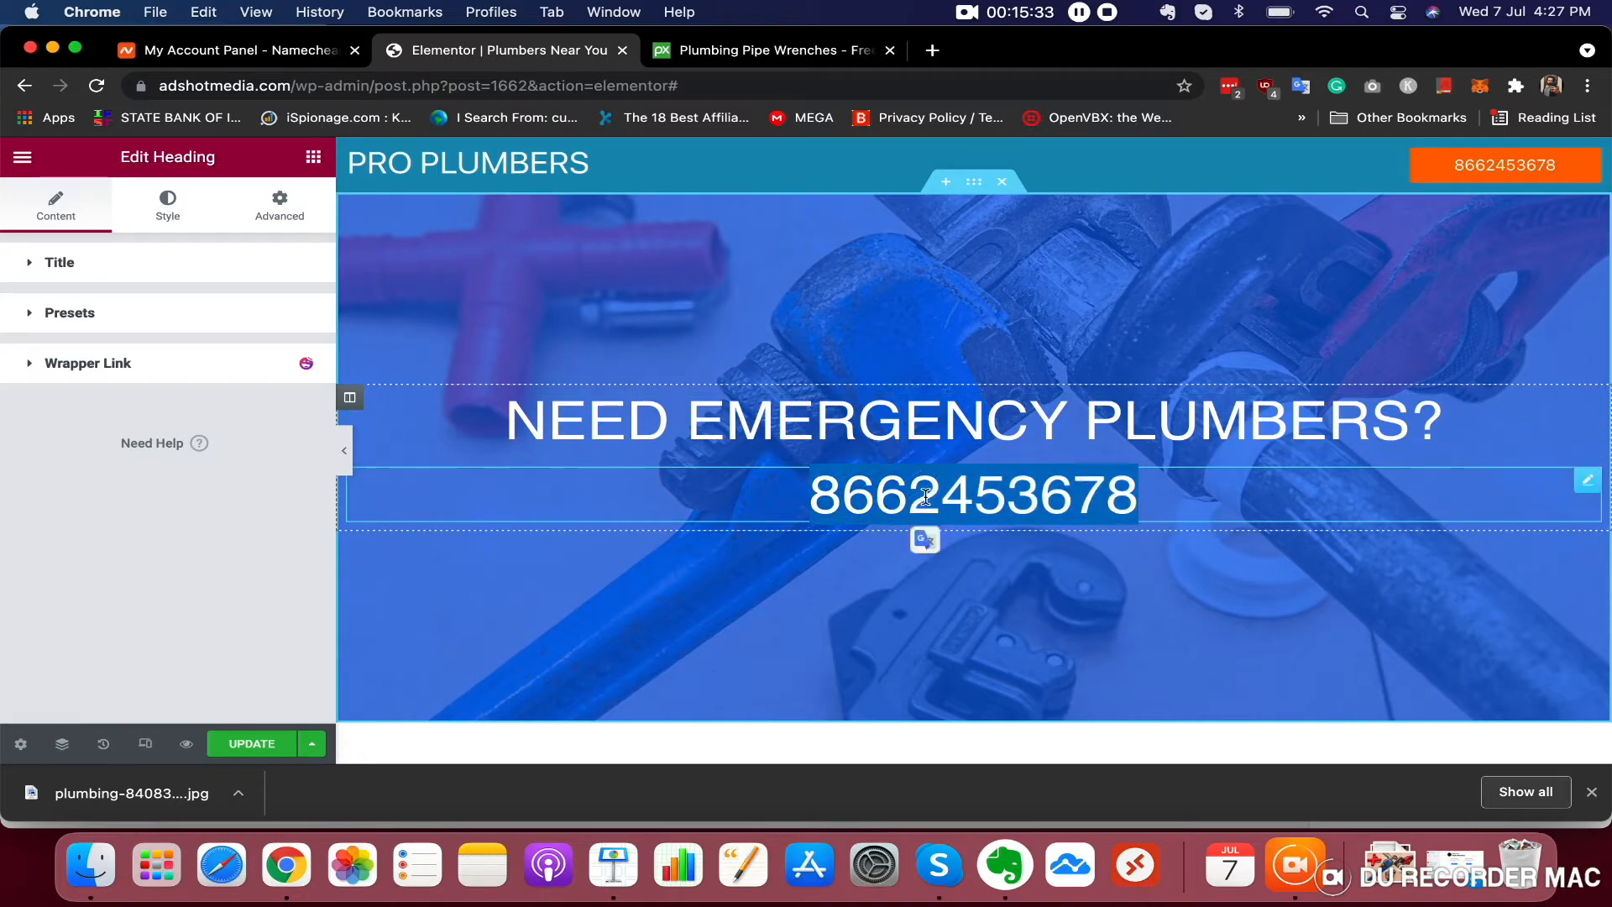
Enlarge the phone number heading's font size to 71 px
left_click(160, 210)
left_click(299, 353)
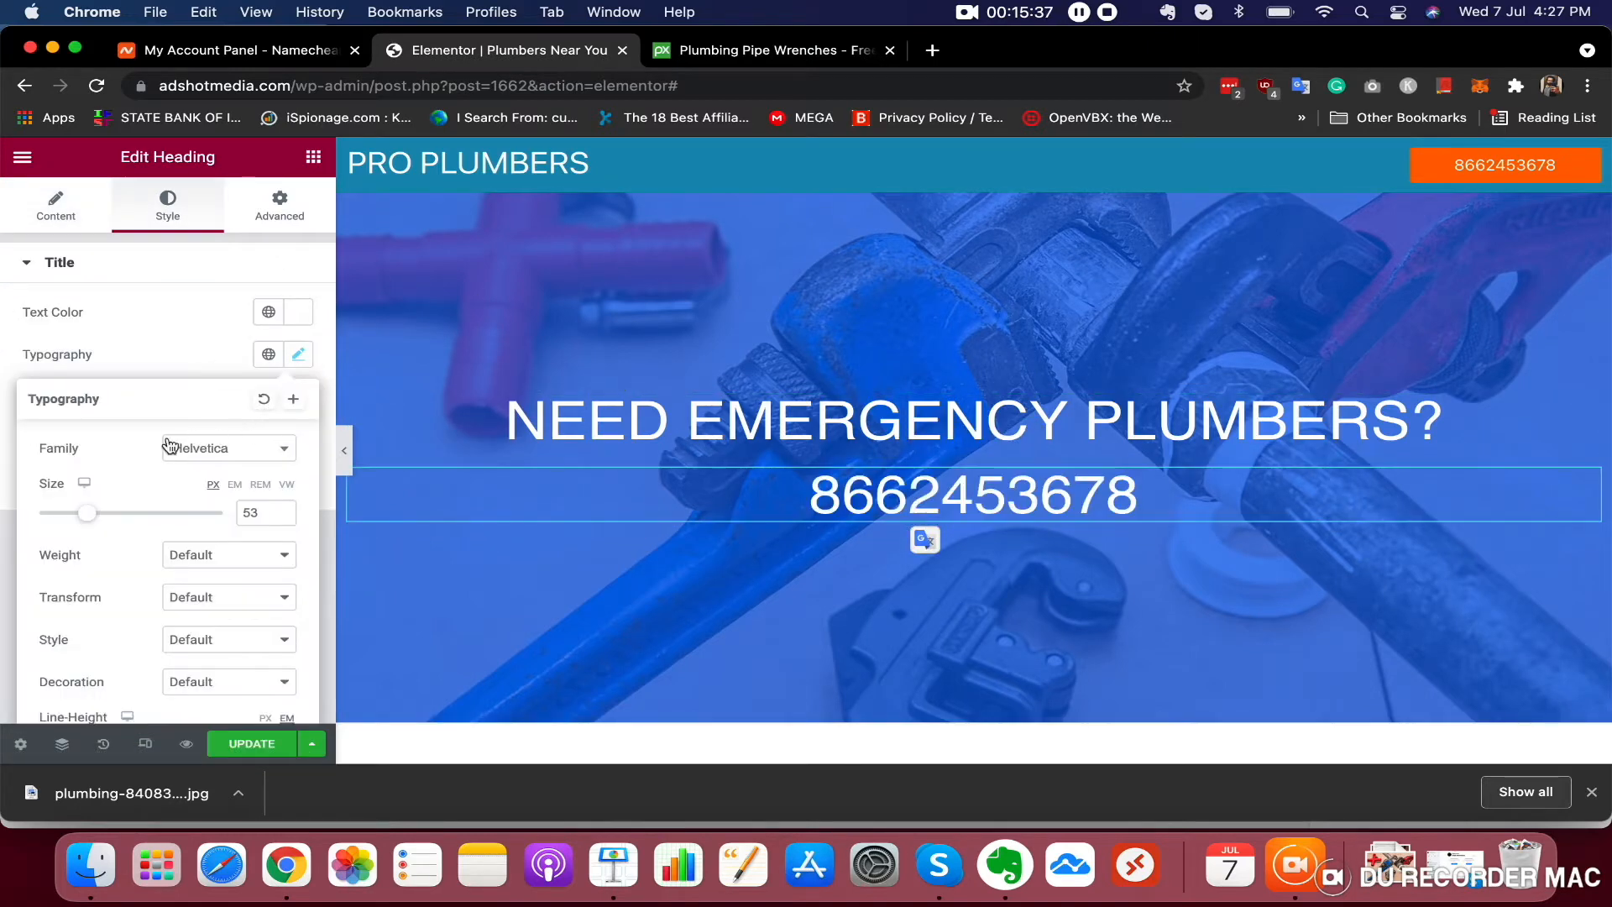
left_click_drag(91, 520, 109, 521)
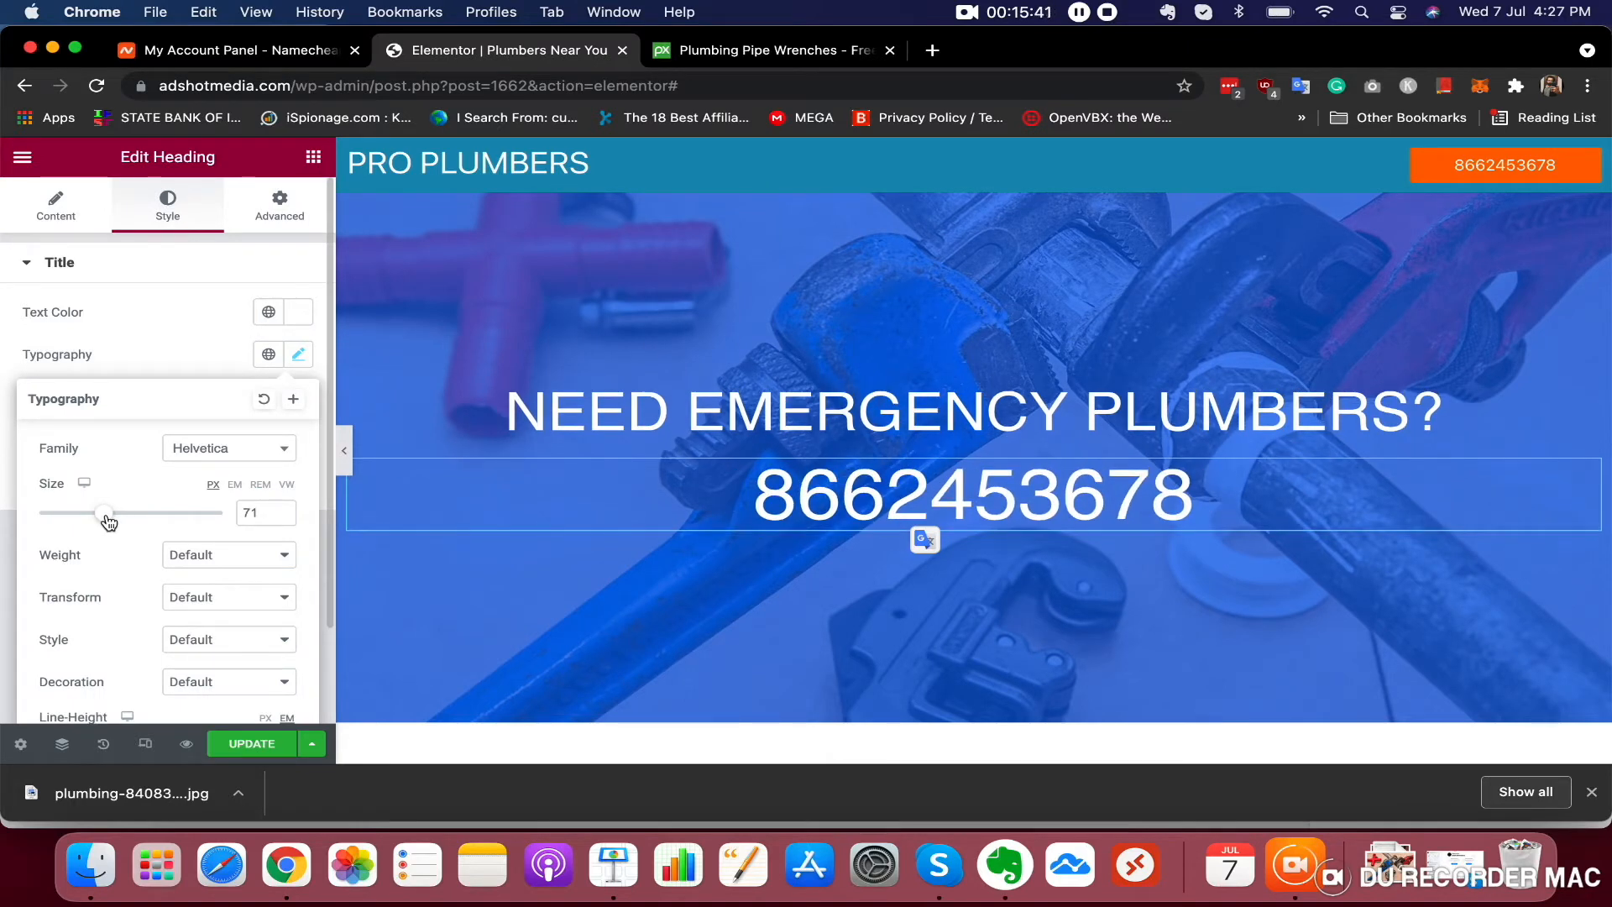
scroll(675, 496, "down", 3)
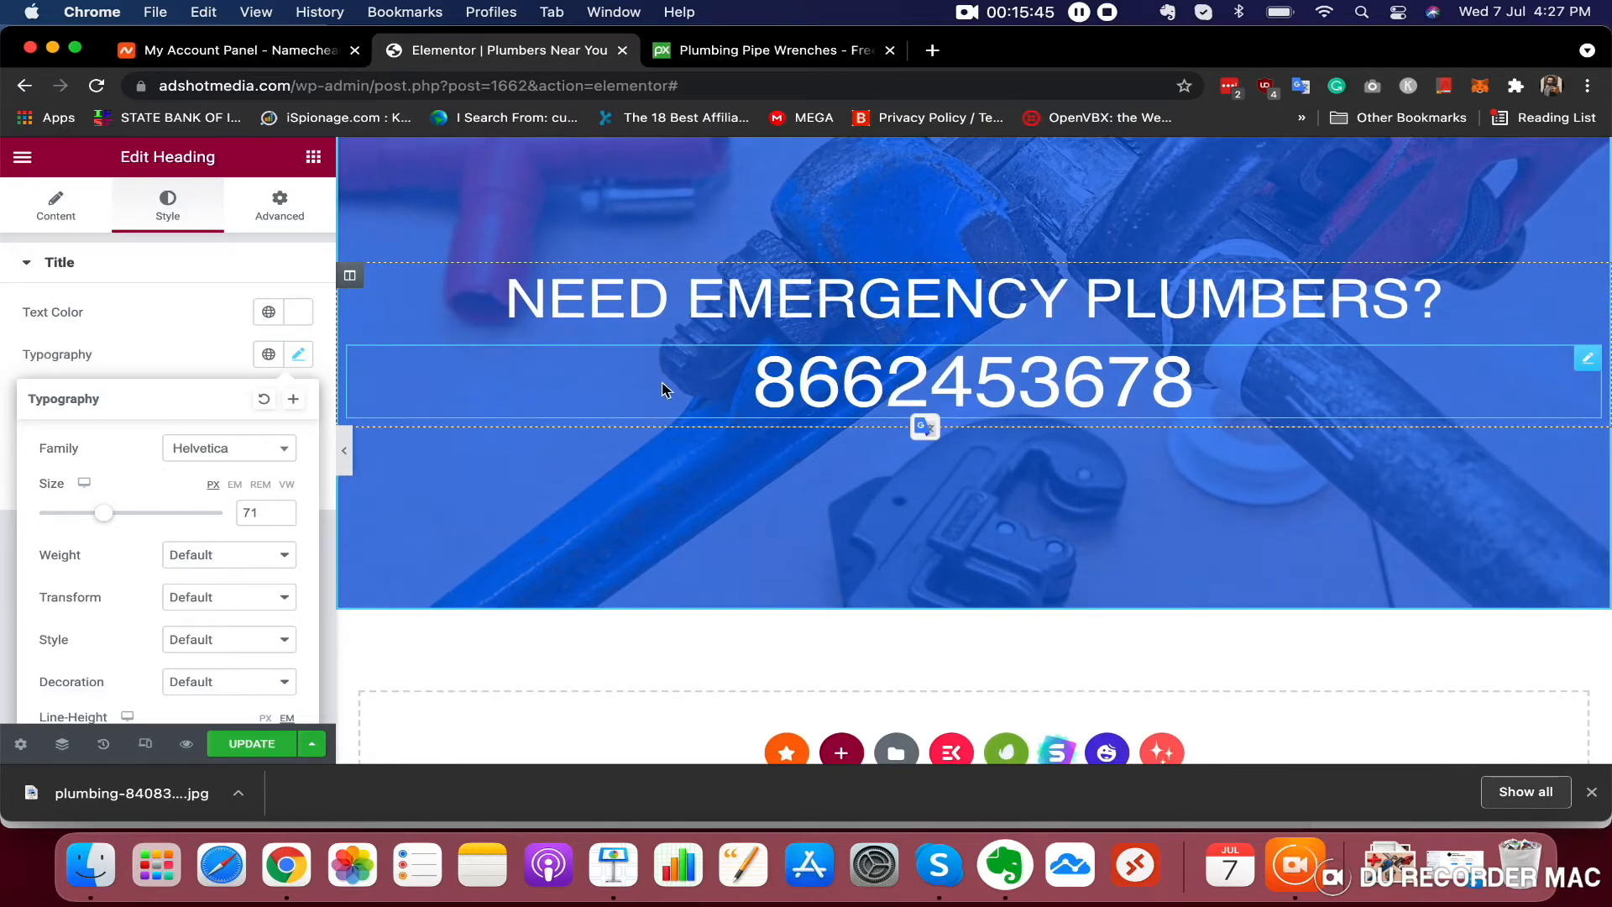
scroll(842, 363, "up", 3)
left_click(345, 450)
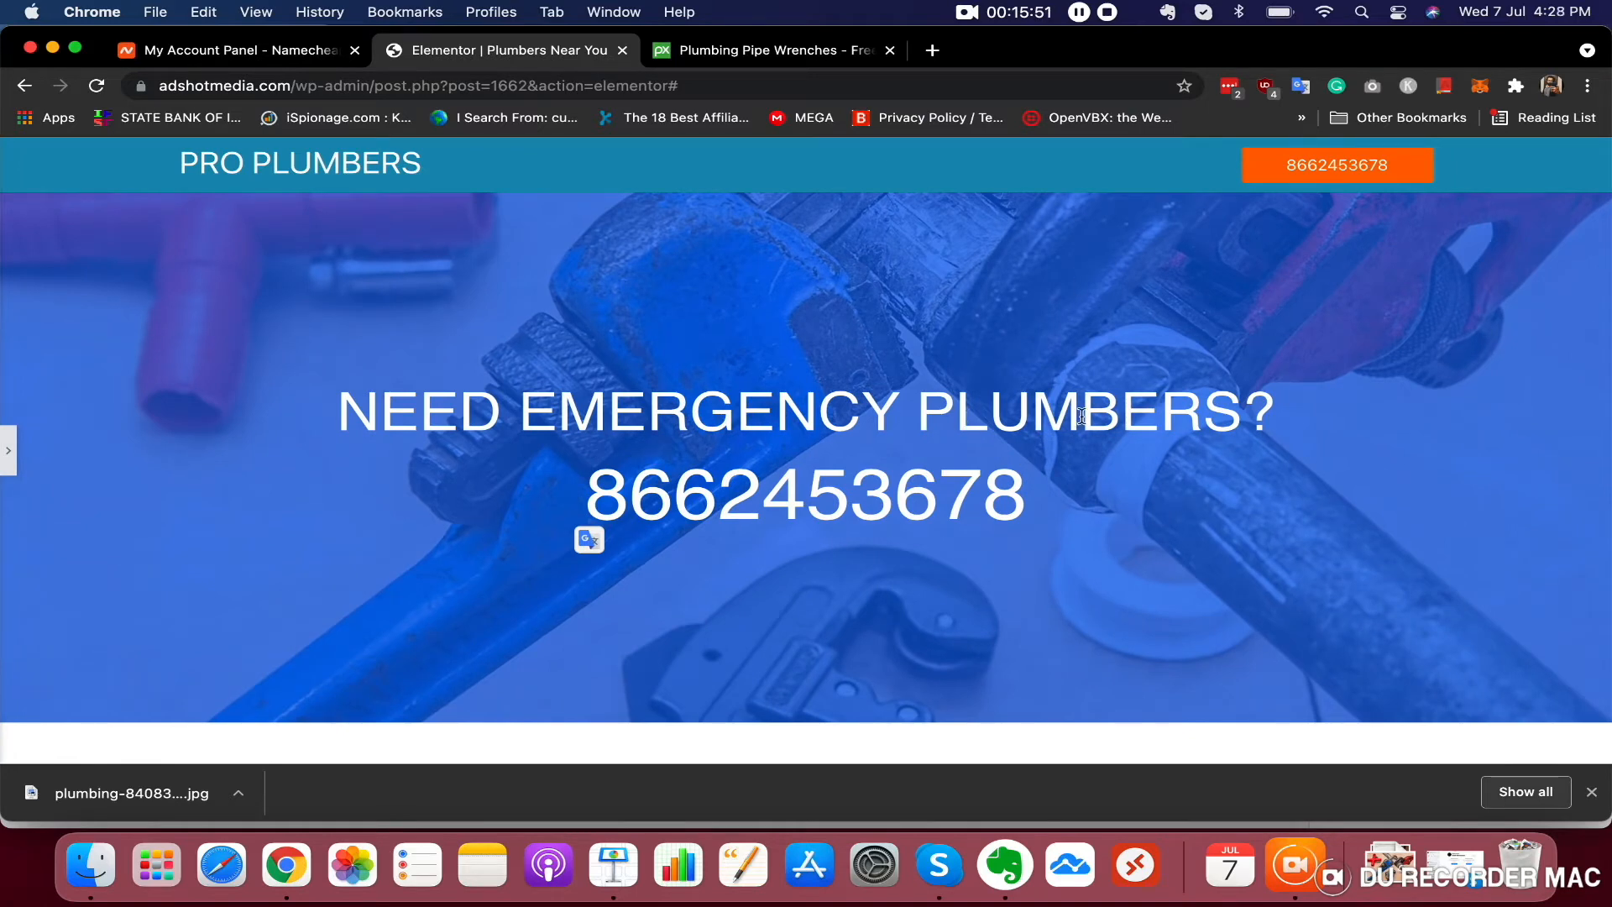
left_click(9, 450)
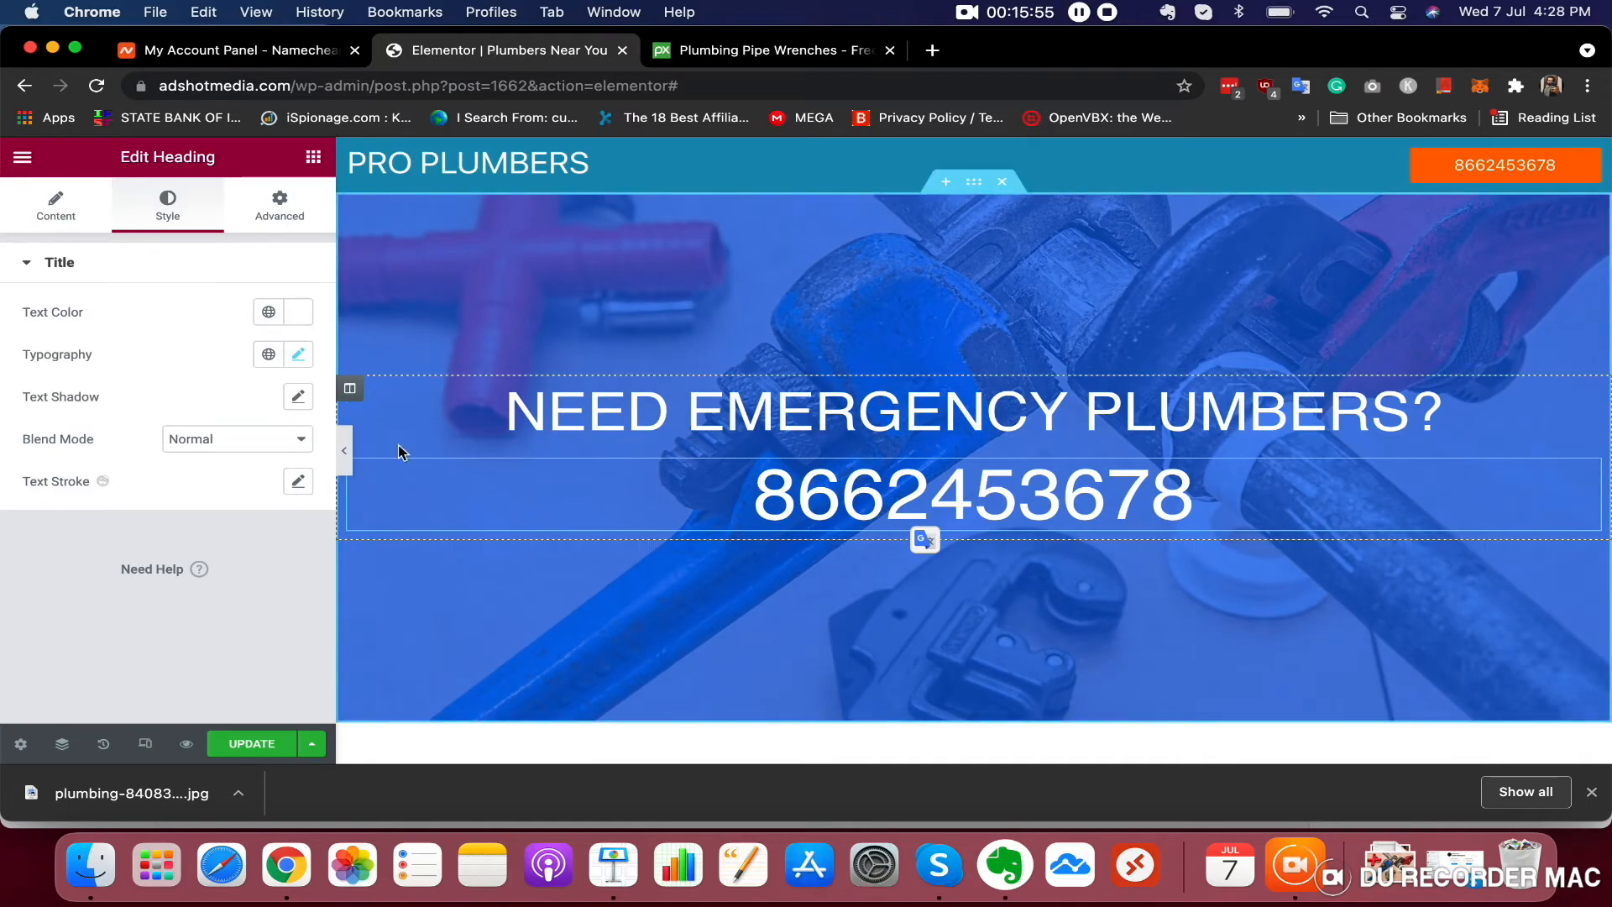
Set the phone number heading's text colour to orange #FFC100
left_click(298, 312)
left_click_drag(252, 443, 74, 571)
left_click_drag(209, 428, 303, 388)
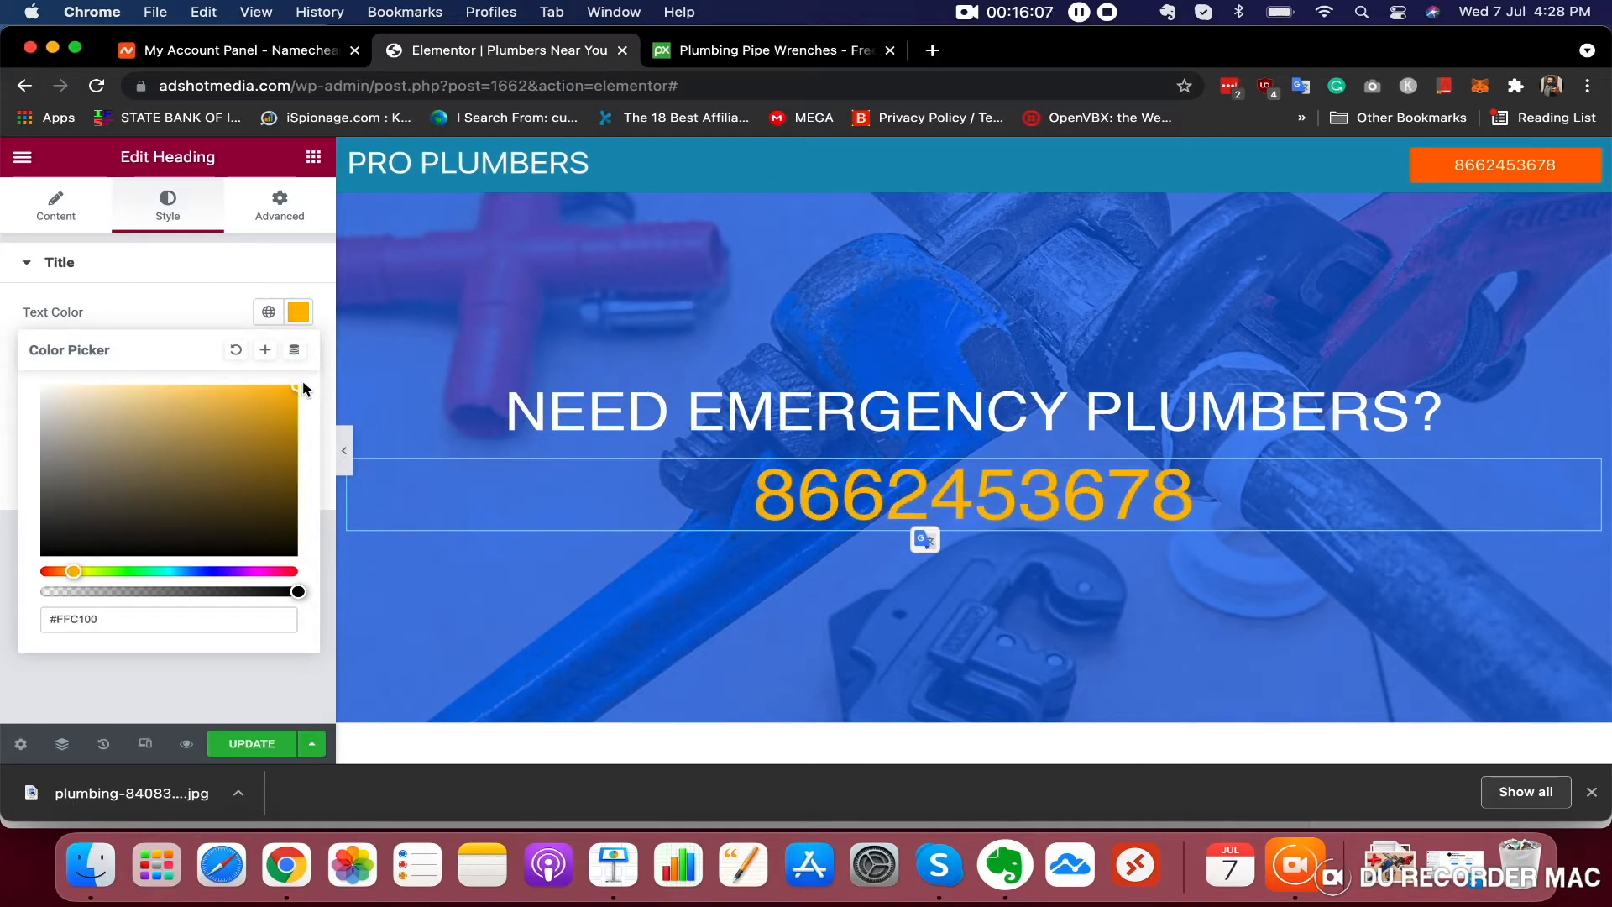
left_click(184, 285)
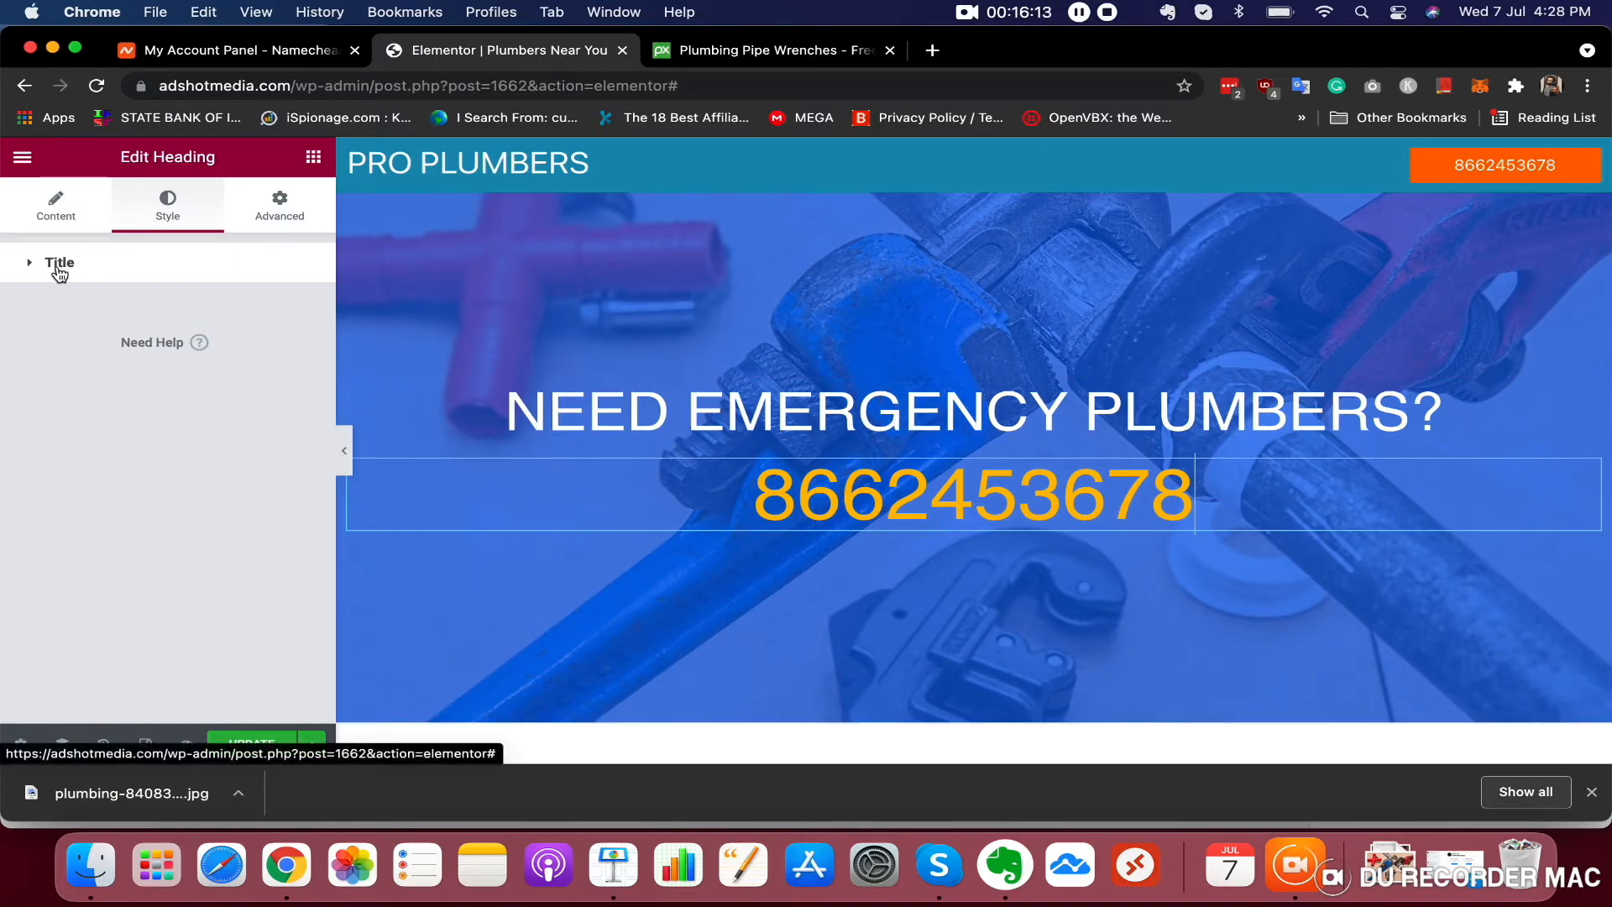
Set the phone number heading's font weight to Bold
left_click(57, 267)
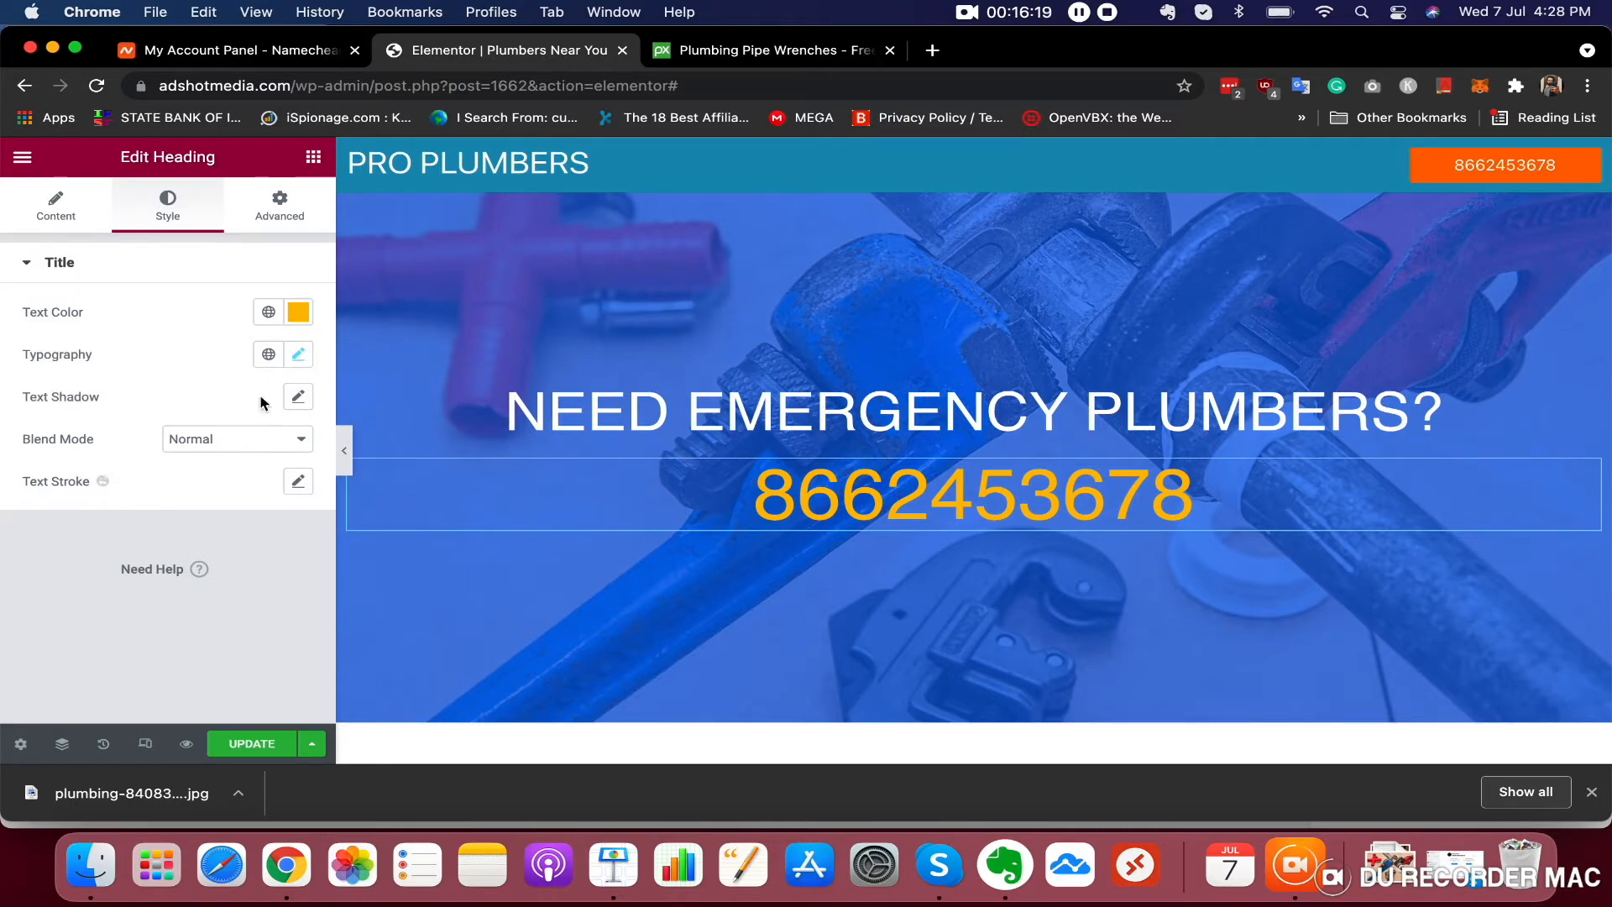
left_click(299, 354)
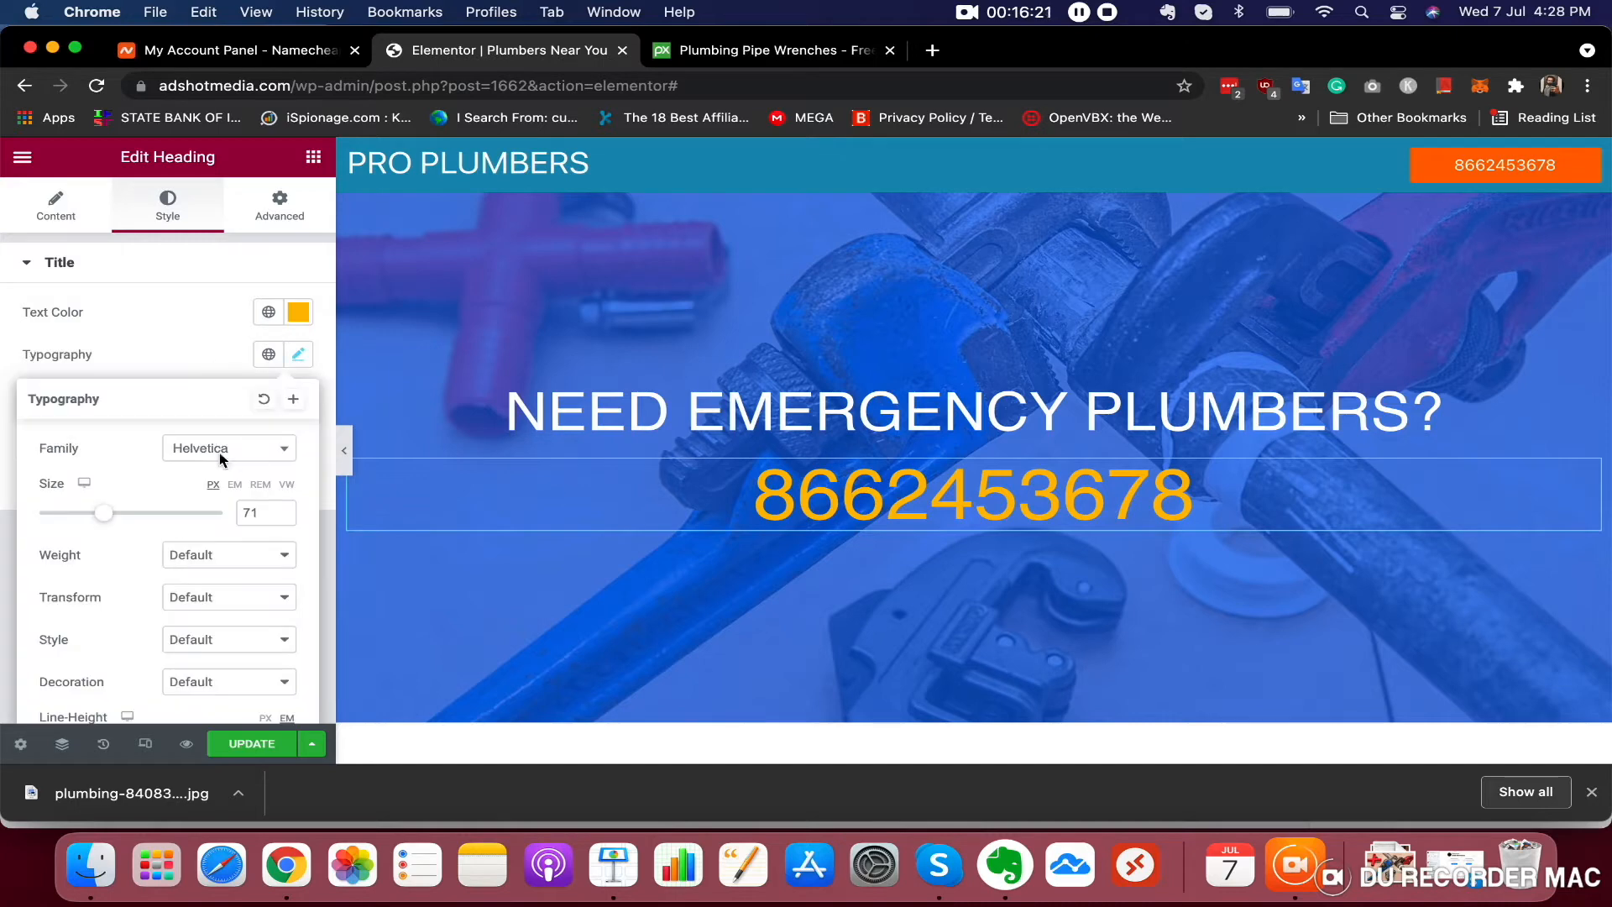
scroll(181, 512, "down", 2)
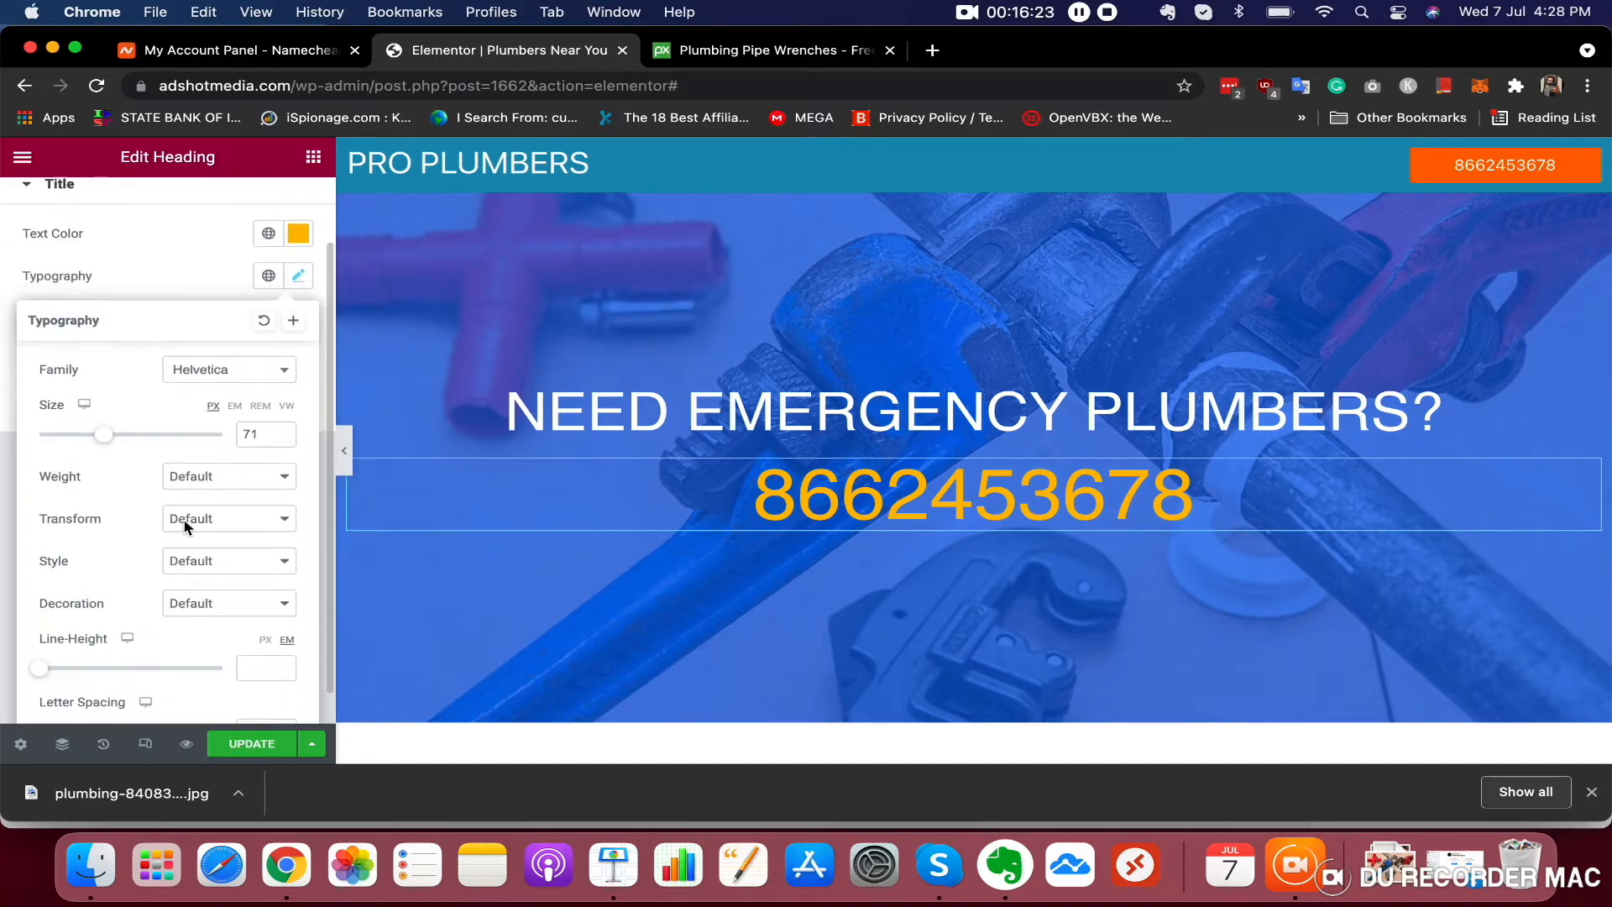
left_click(214, 489)
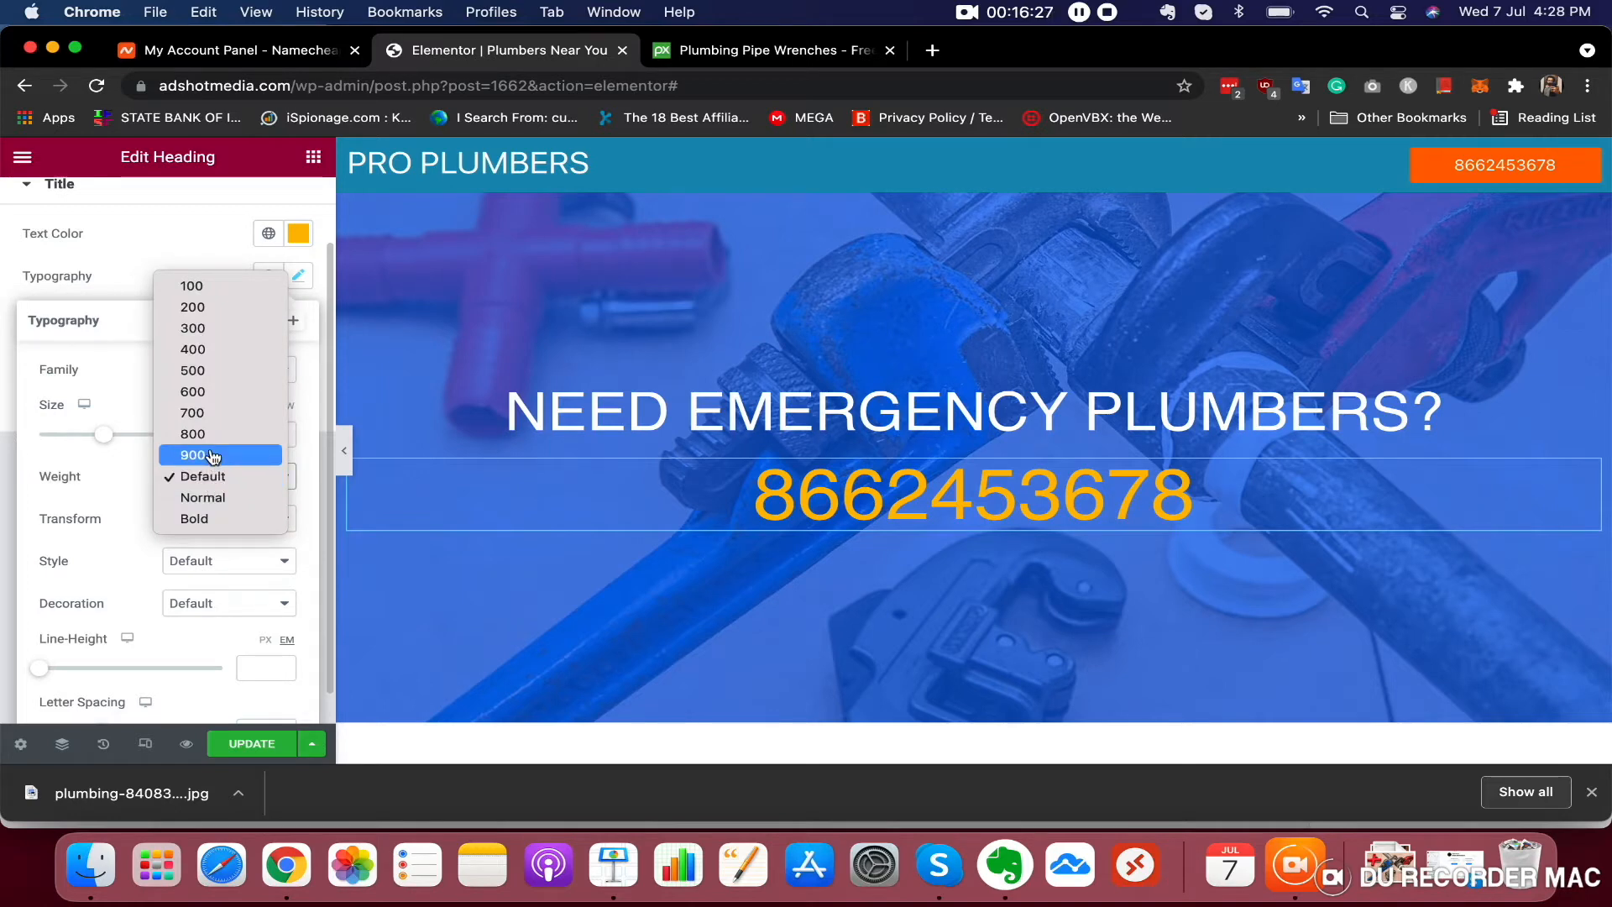
left_click(208, 519)
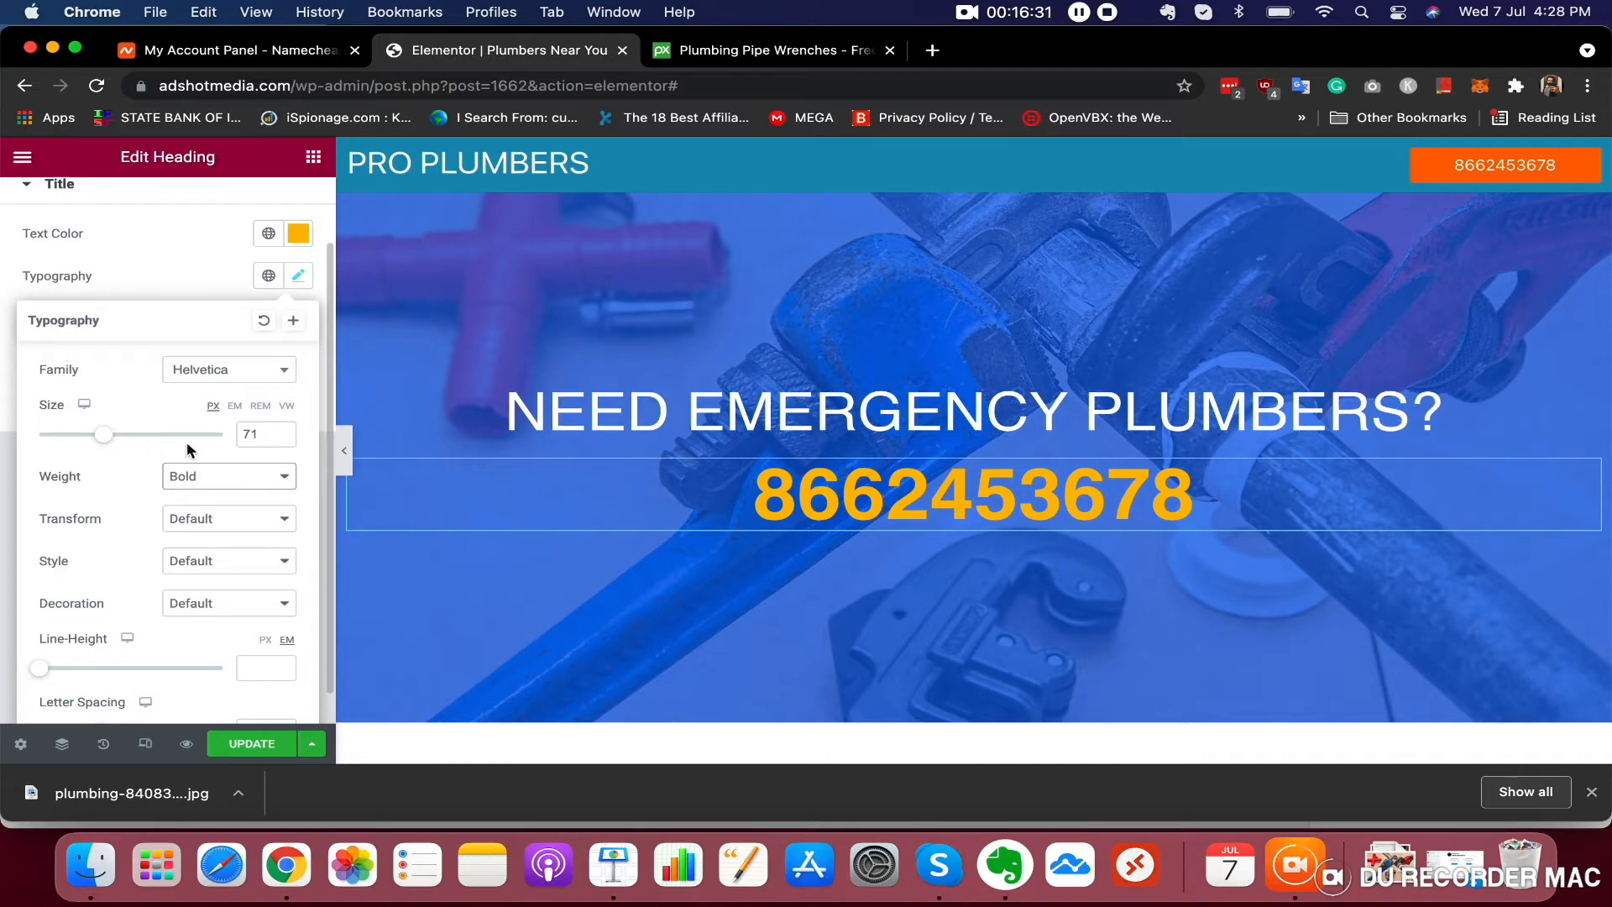
Preview the hero section with the editor panel hidden and scroll through the page
scroll(234, 489, "down", 1)
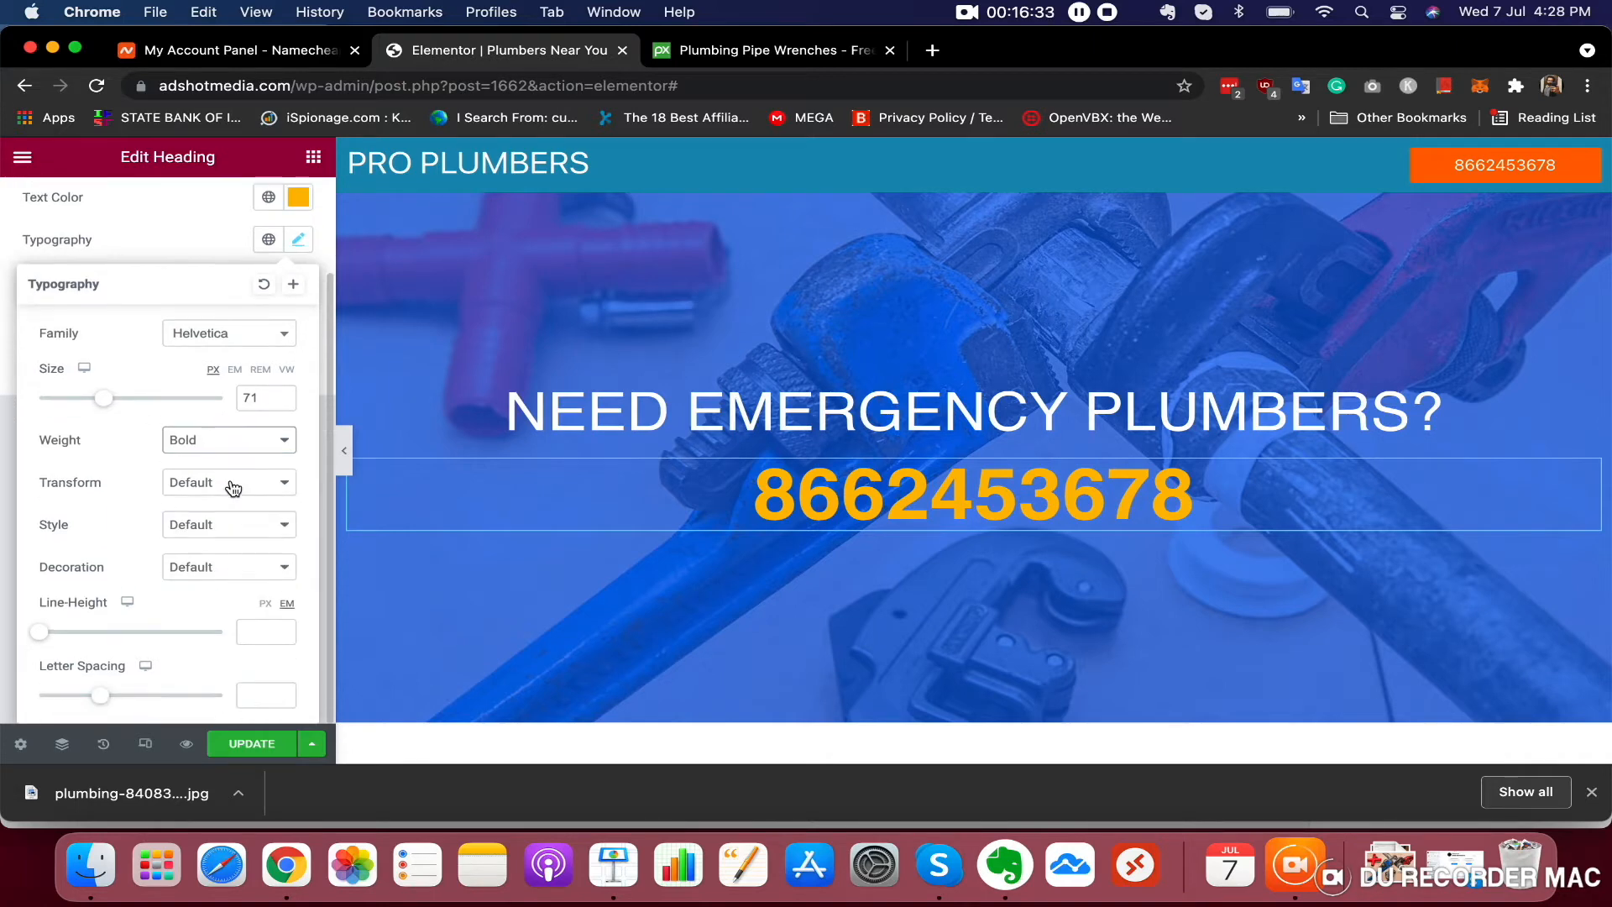
left_click(343, 453)
left_click(342, 453)
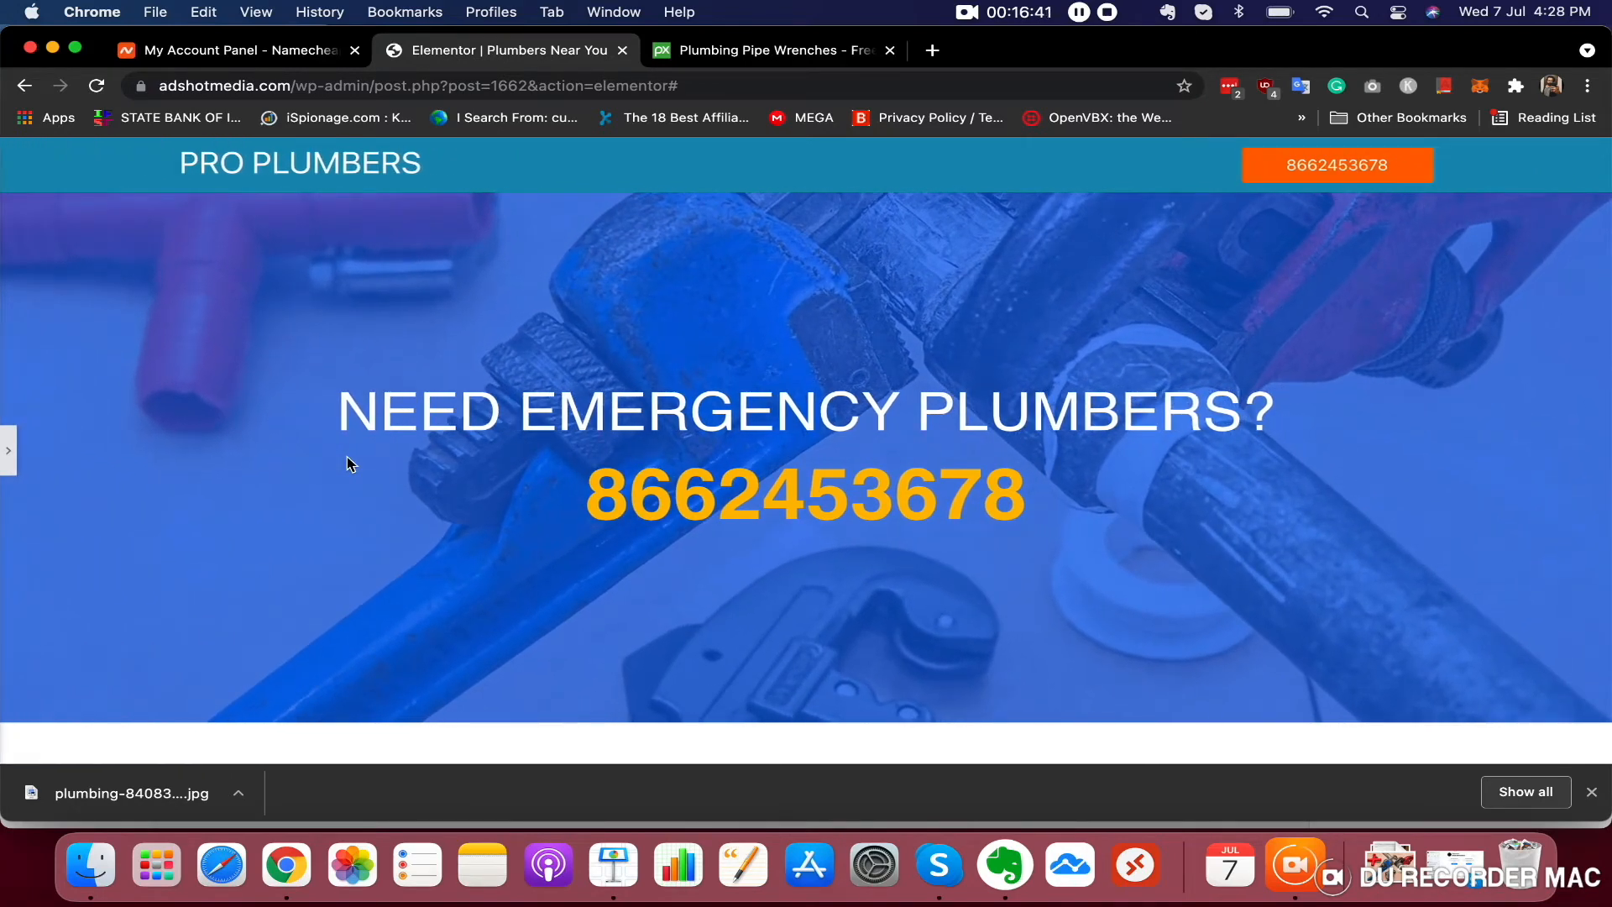
left_click(7, 450)
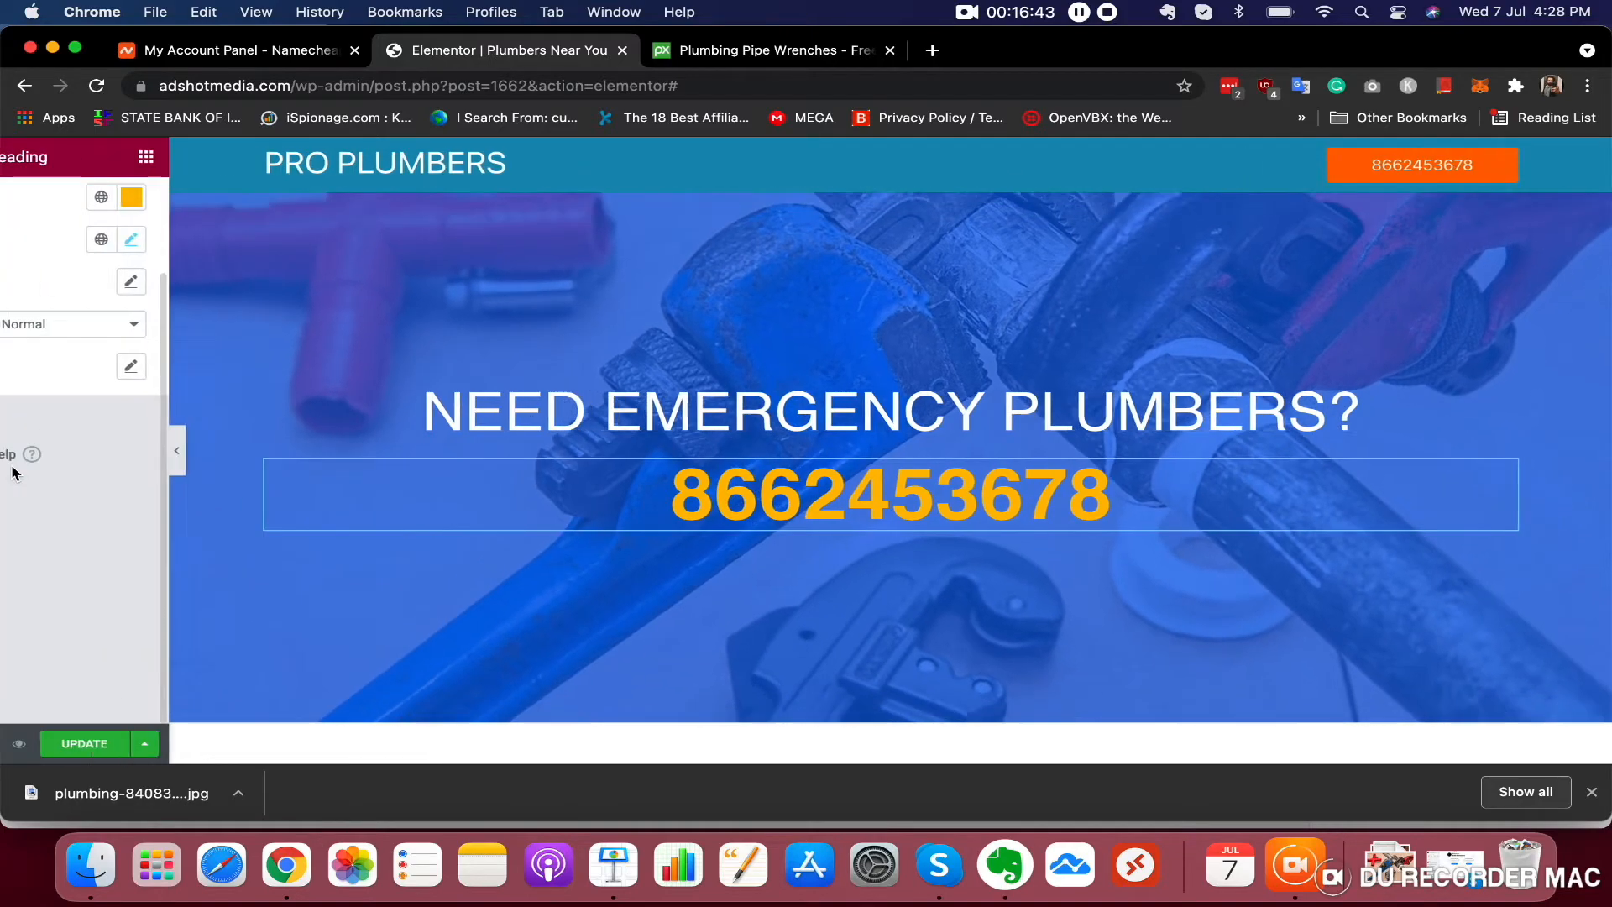
scroll(694, 515, "down", 3)
scroll(693, 515, "up", 3)
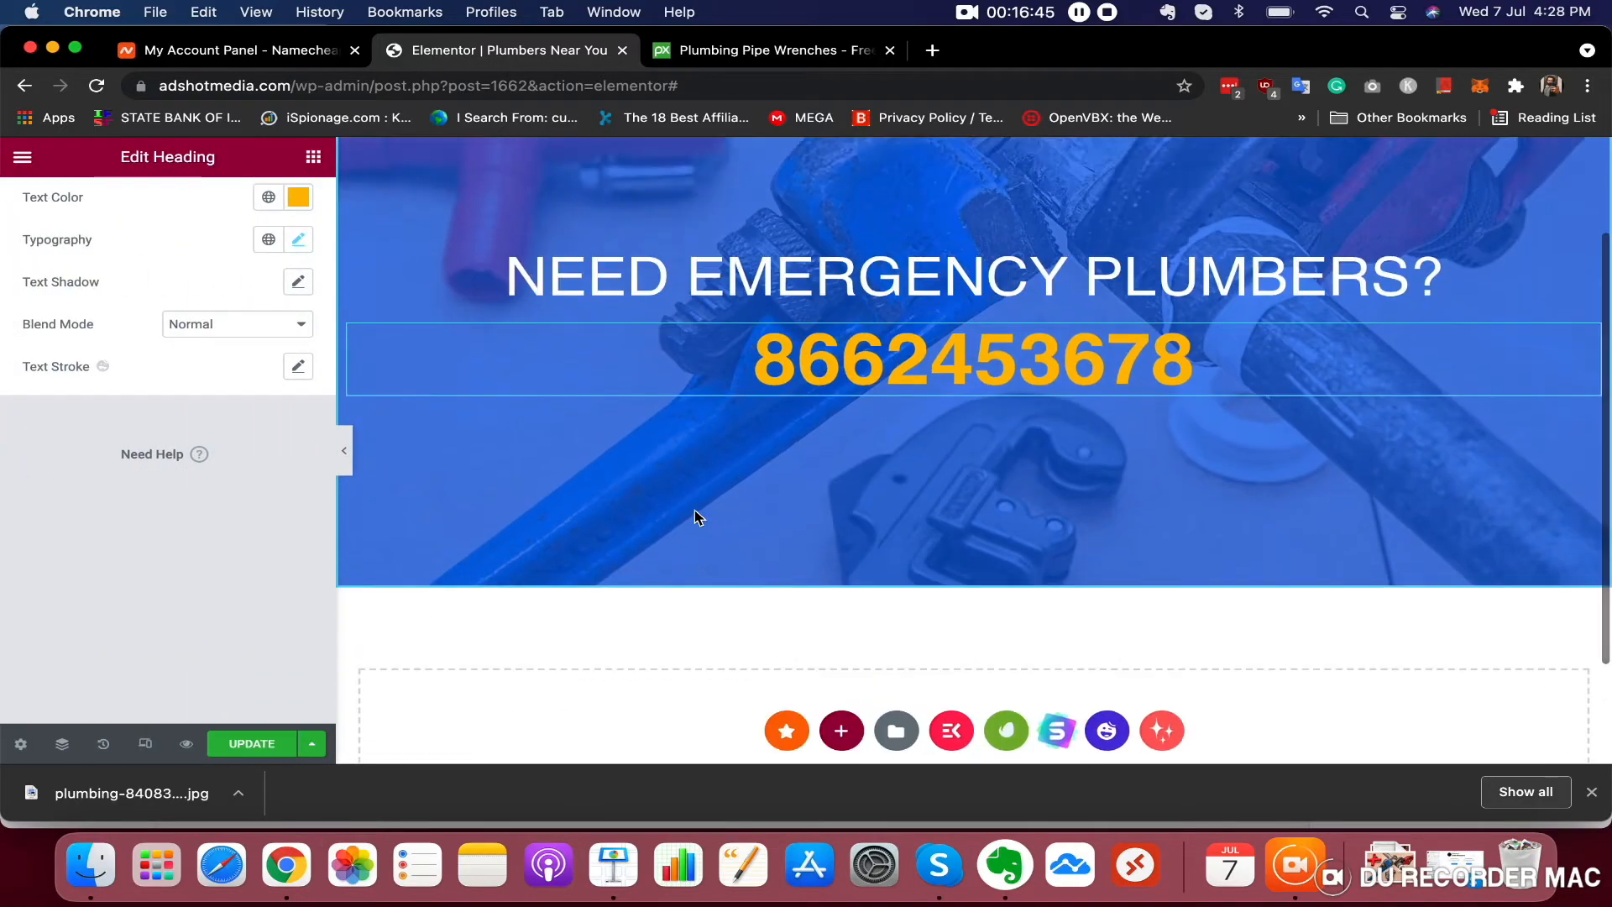
scroll(694, 511, "down", 3)
scroll(694, 510, "up", 3)
scroll(695, 516, "down", 3)
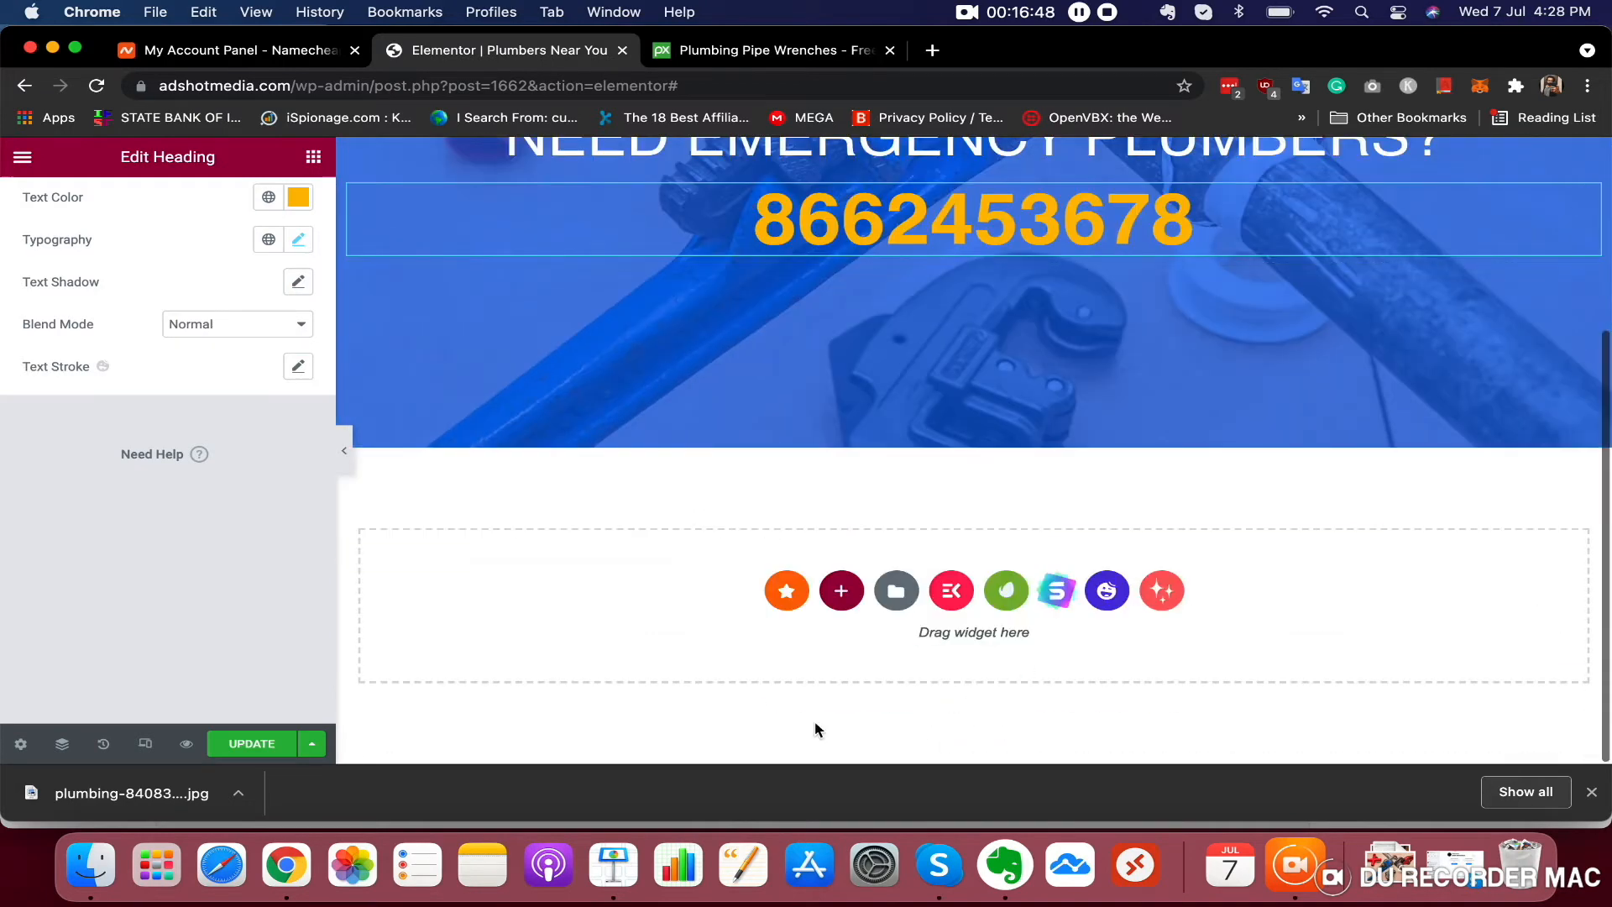
Add a one-column section and a three-column section below the hero
left_click(841, 593)
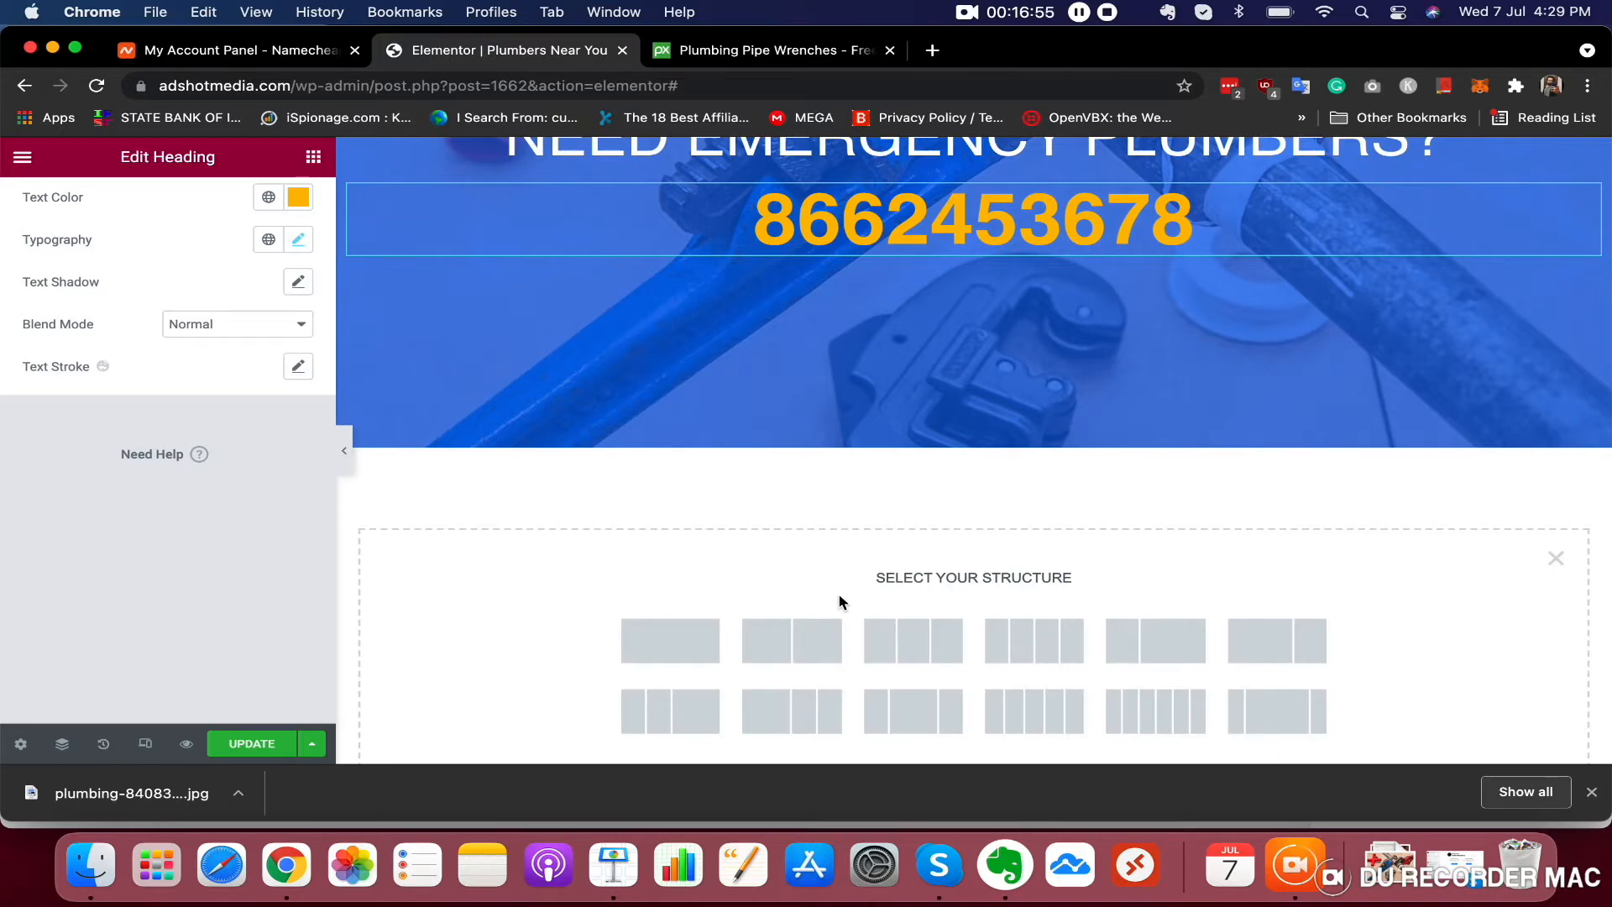
left_click(842, 592)
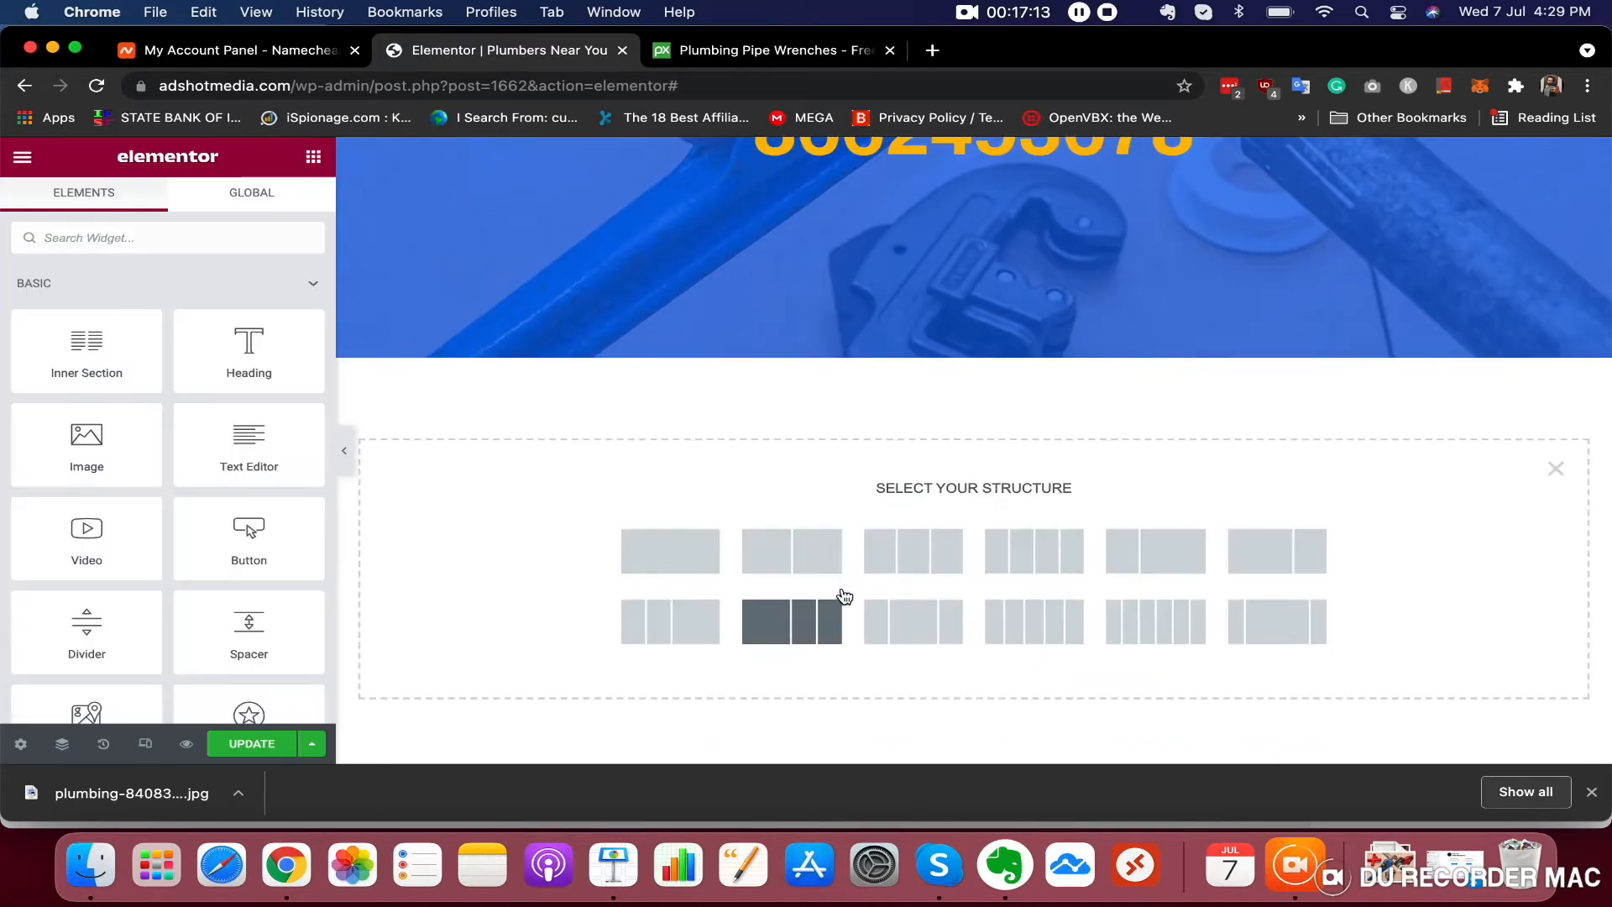
left_click(686, 557)
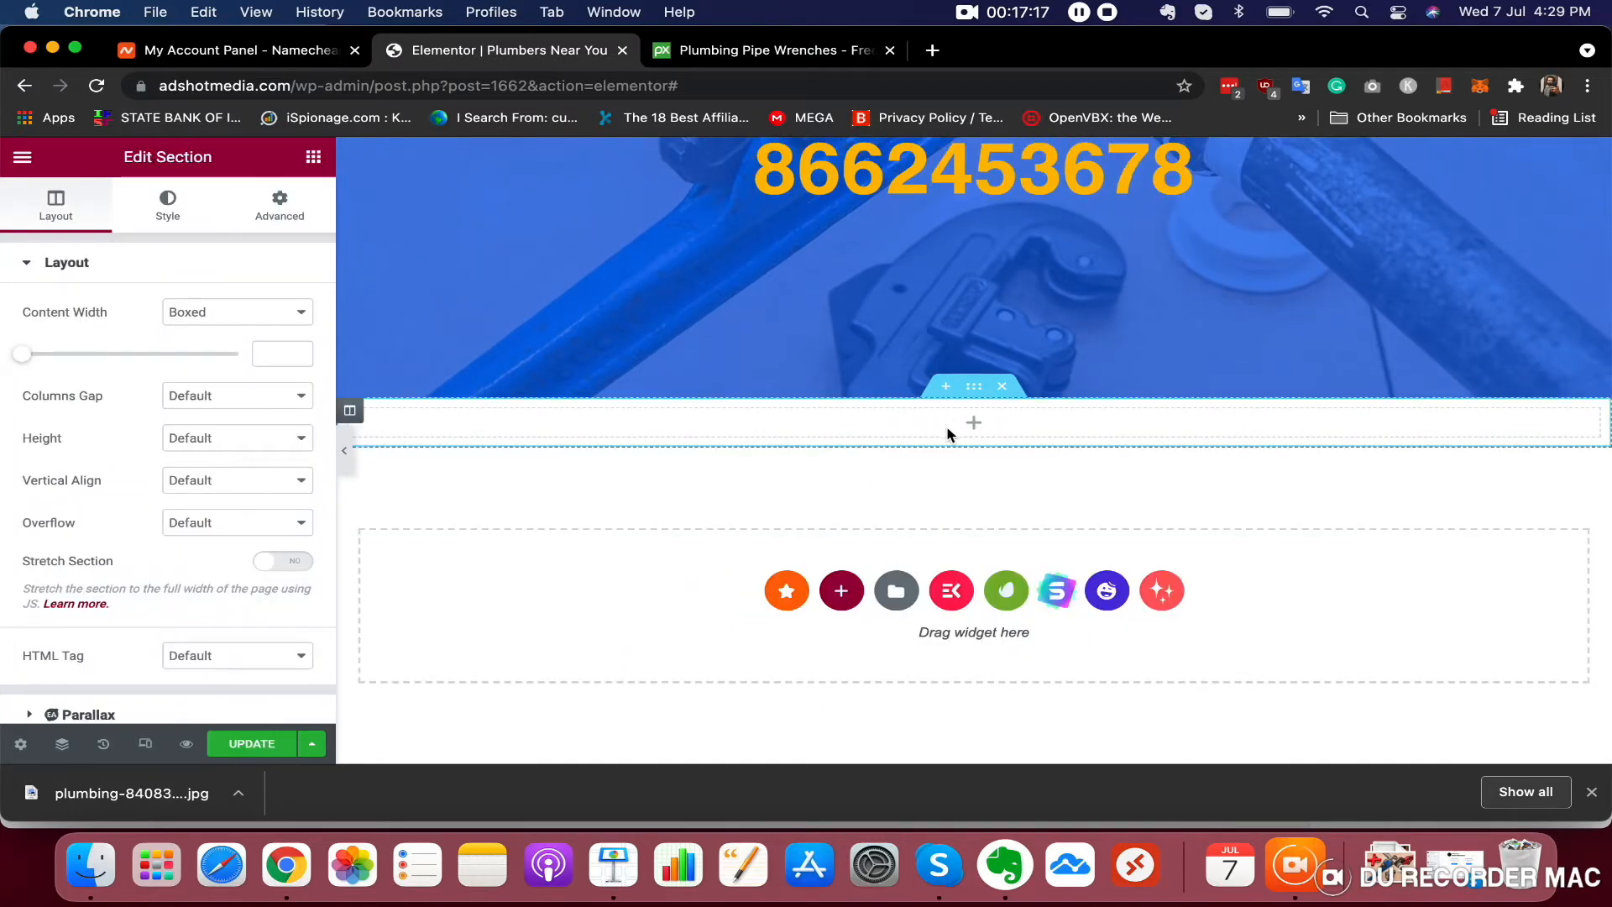
left_click(842, 590)
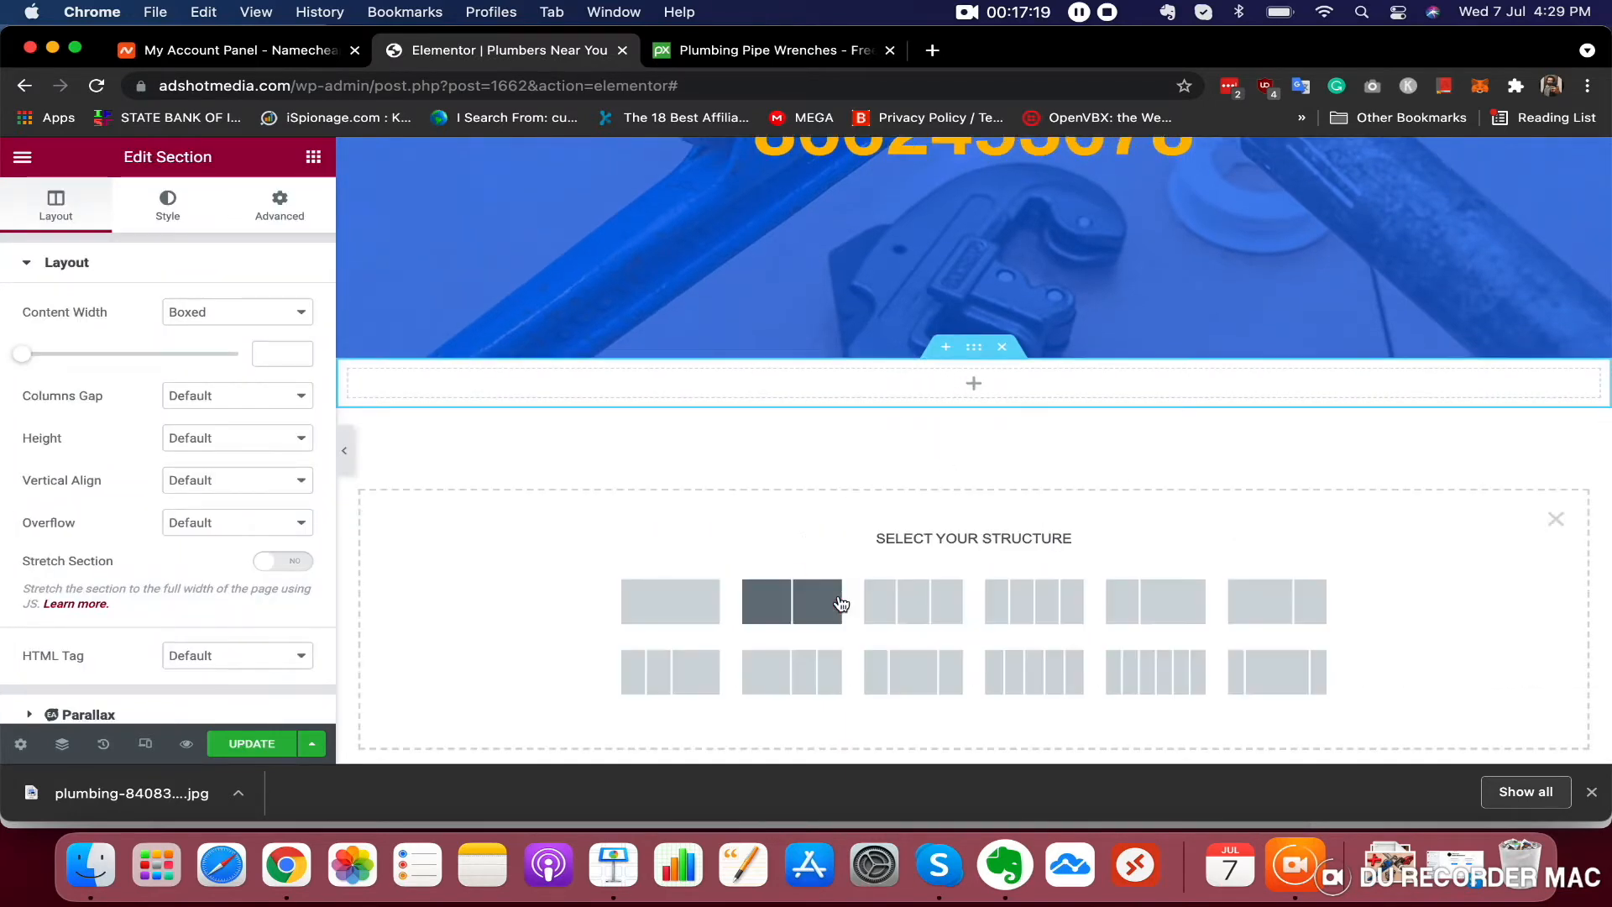
left_click(923, 613)
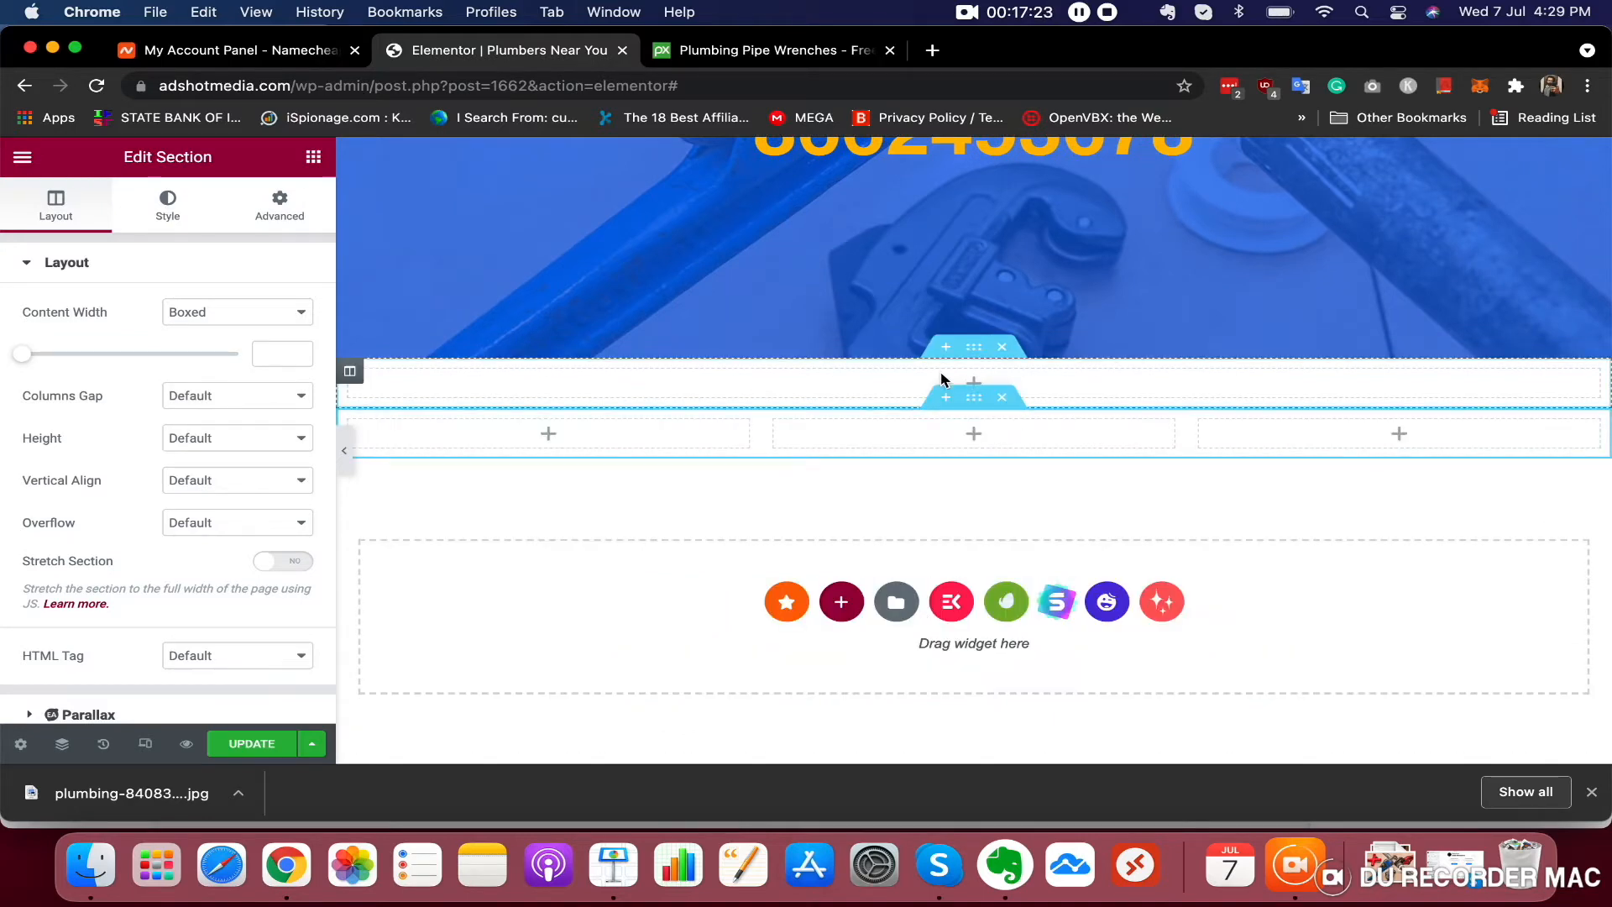
Add a centred heading reading OUR BEST SERVICES to the one-column section
left_click_drag(263, 374, 954, 370)
triple_click(76, 340)
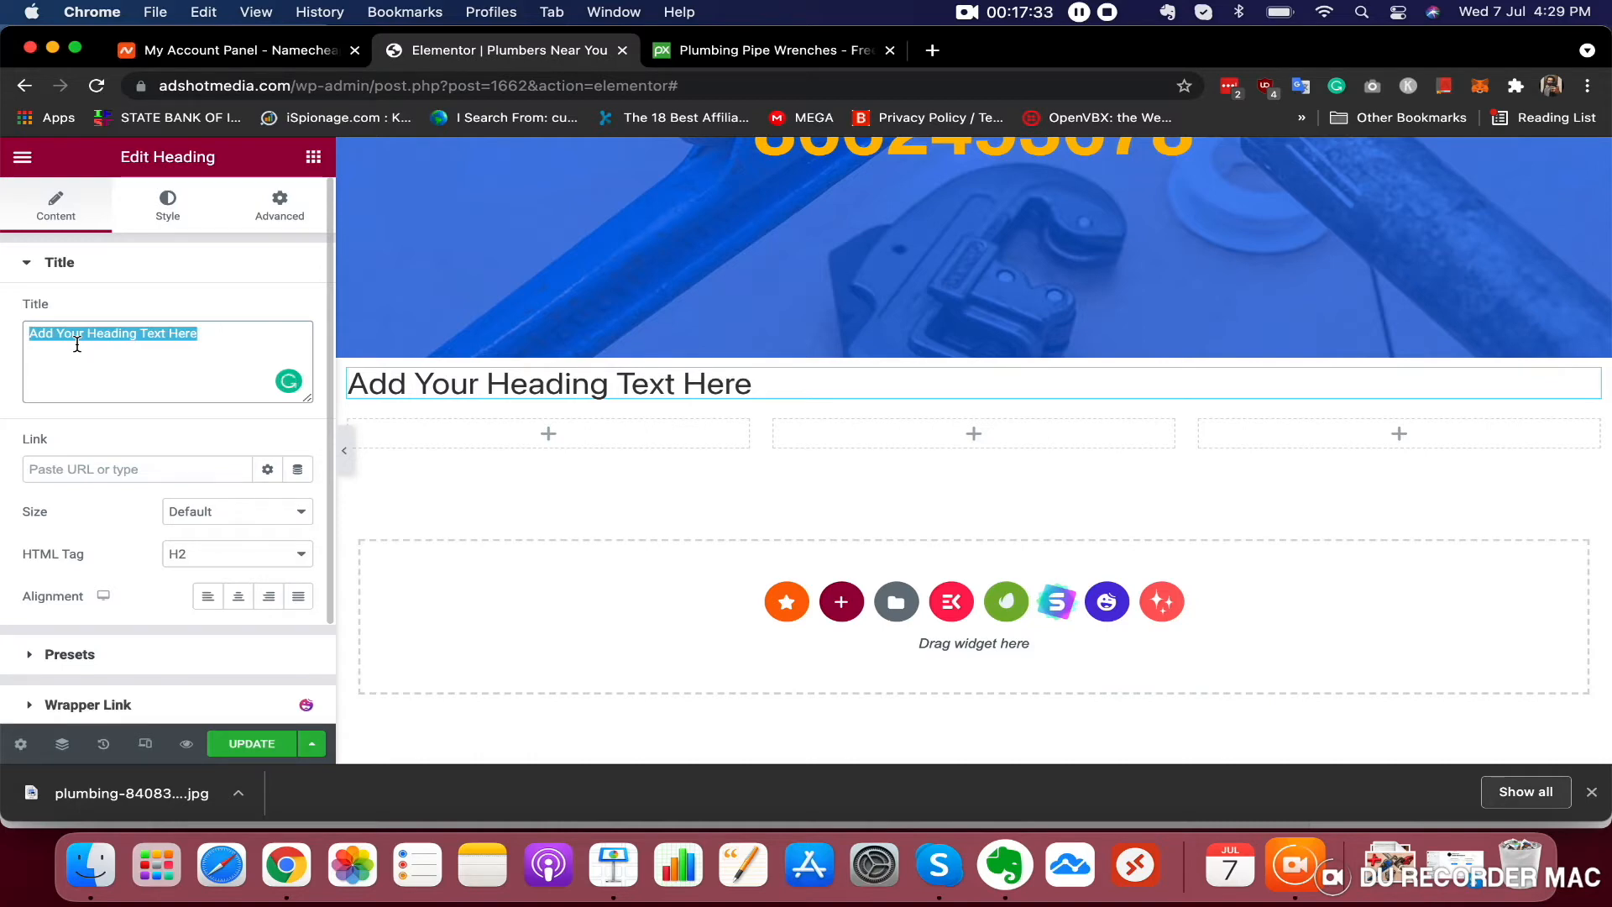
type("OUE")
key("BackSpace")
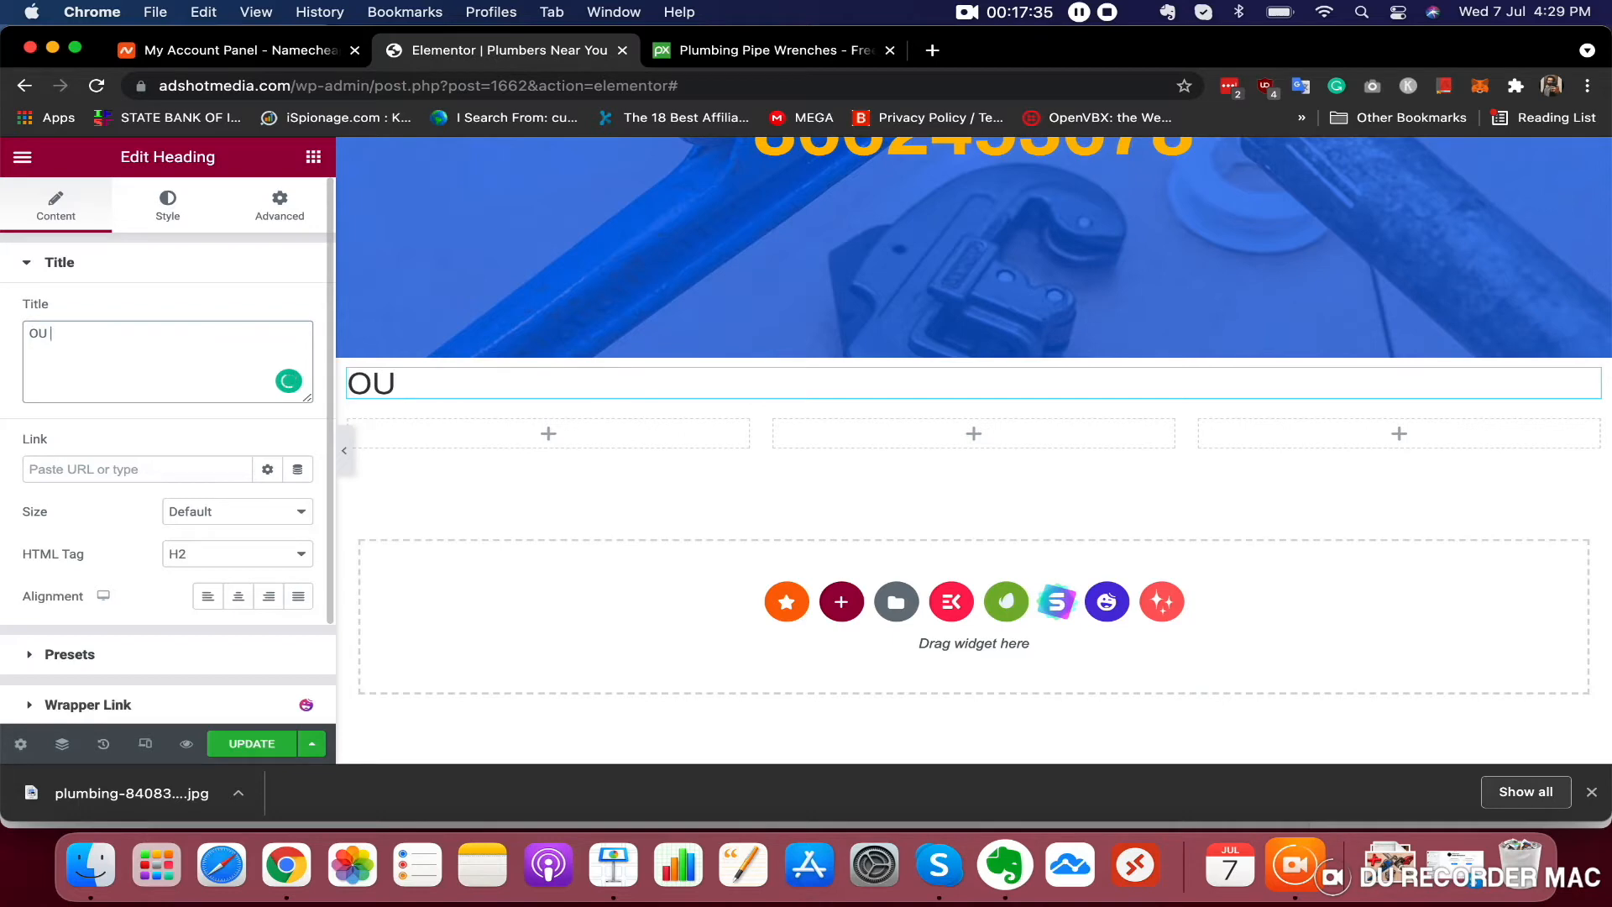
type("R BEST SERVICE")
key("BackSpace")
key("BackSpace")
type("ICE")
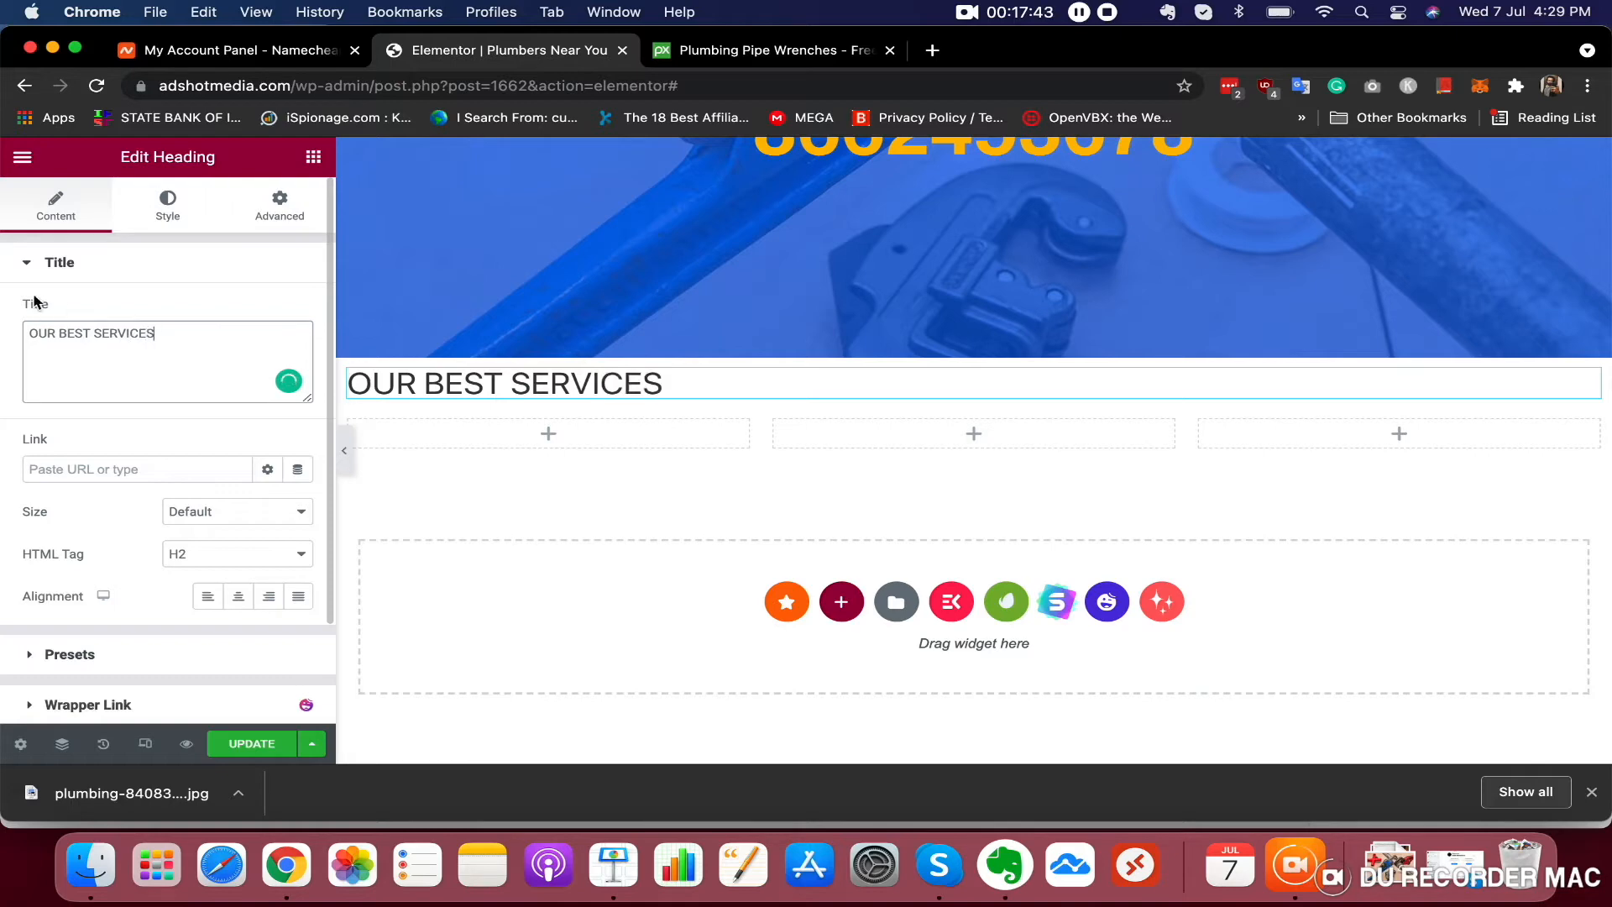
left_click(241, 600)
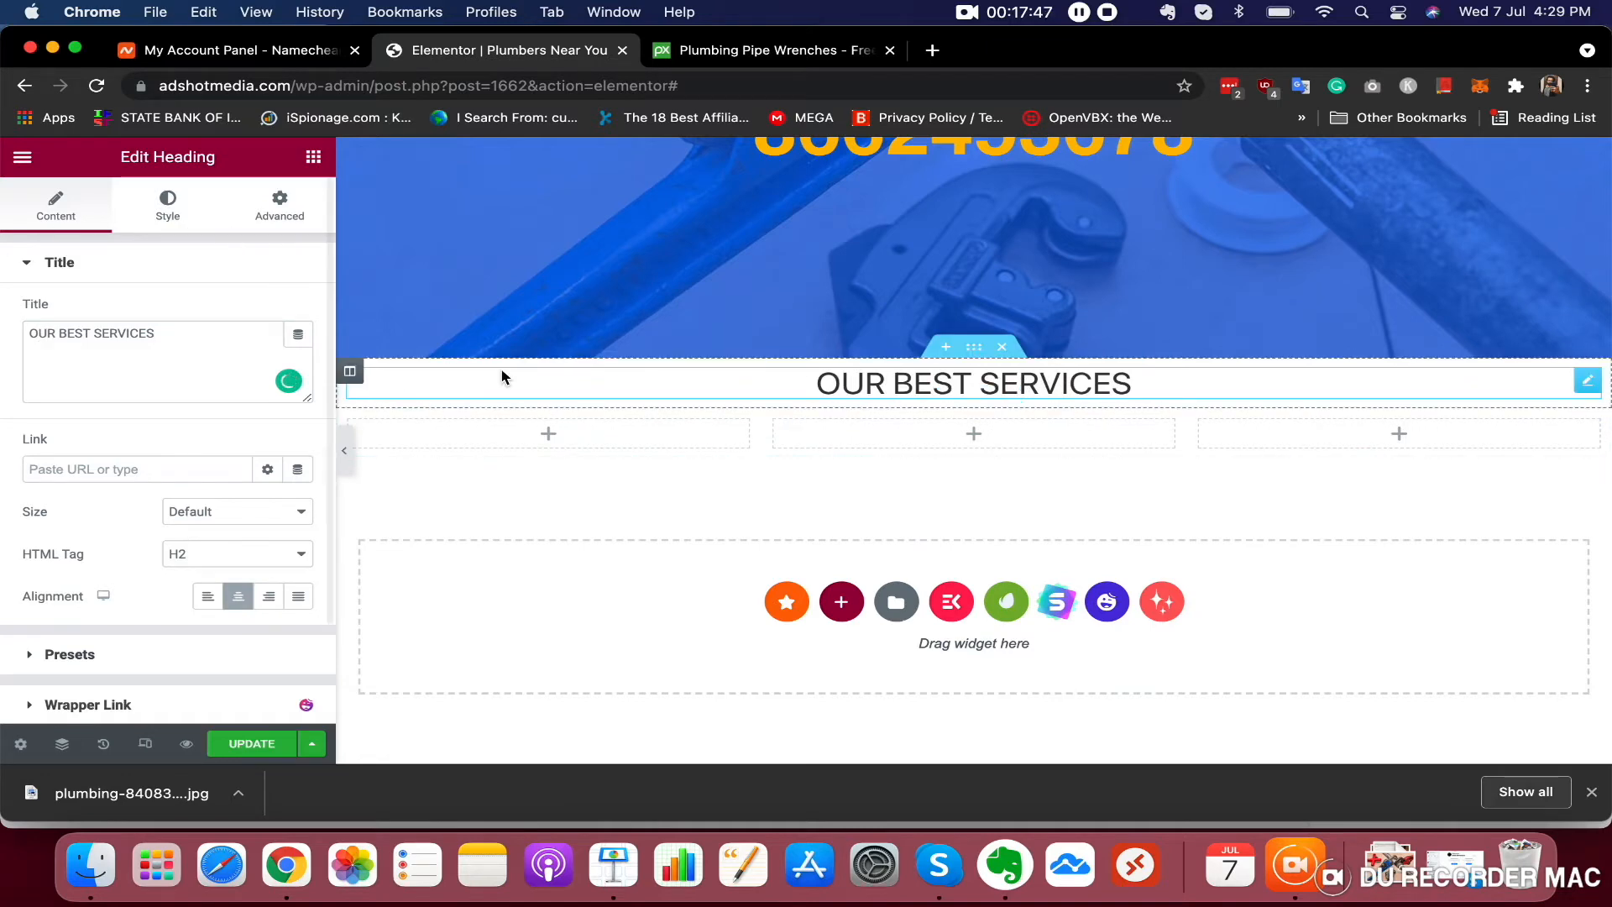
Set the OUR BEST SERVICES heading's typography family to Helvetica
left_click(168, 204)
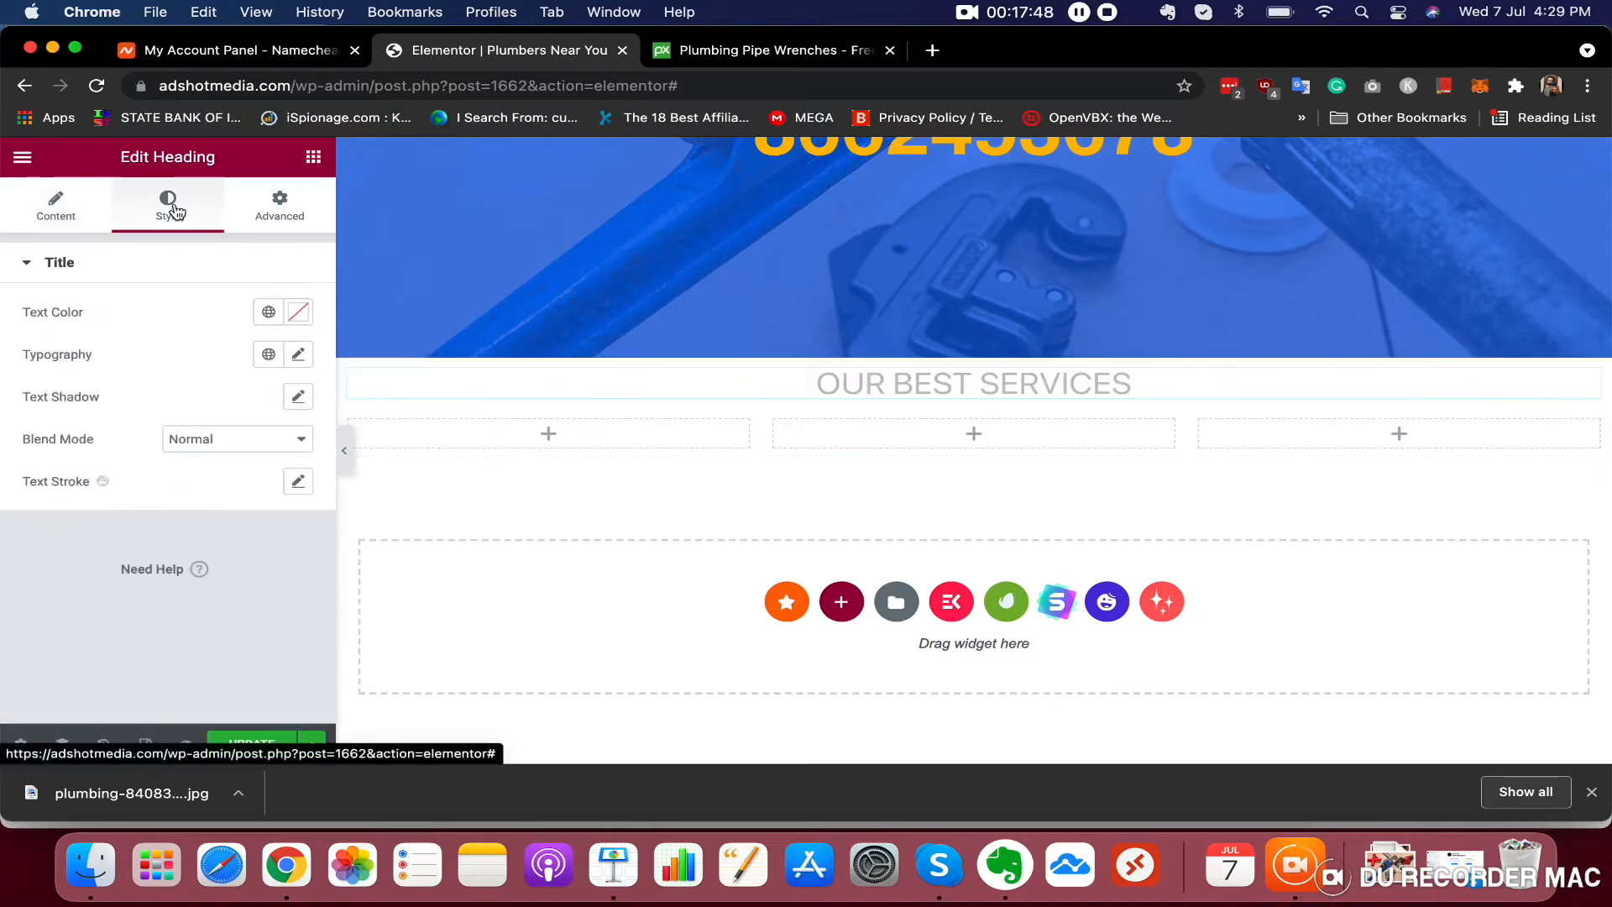
left_click(300, 356)
left_click(188, 450)
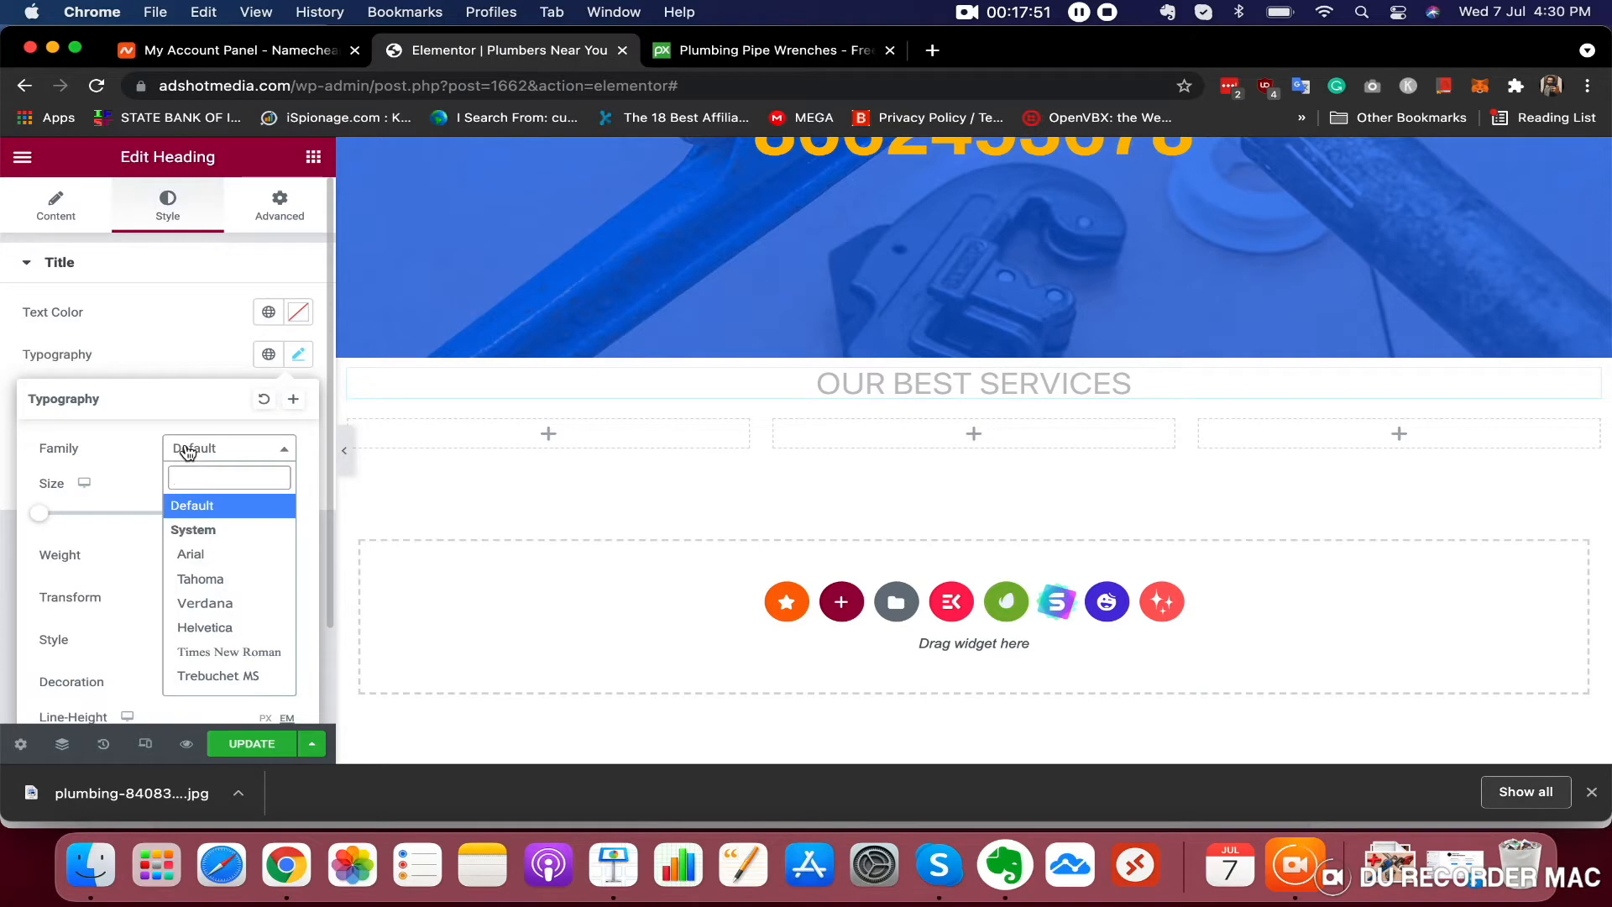
type("HEL")
key("Return")
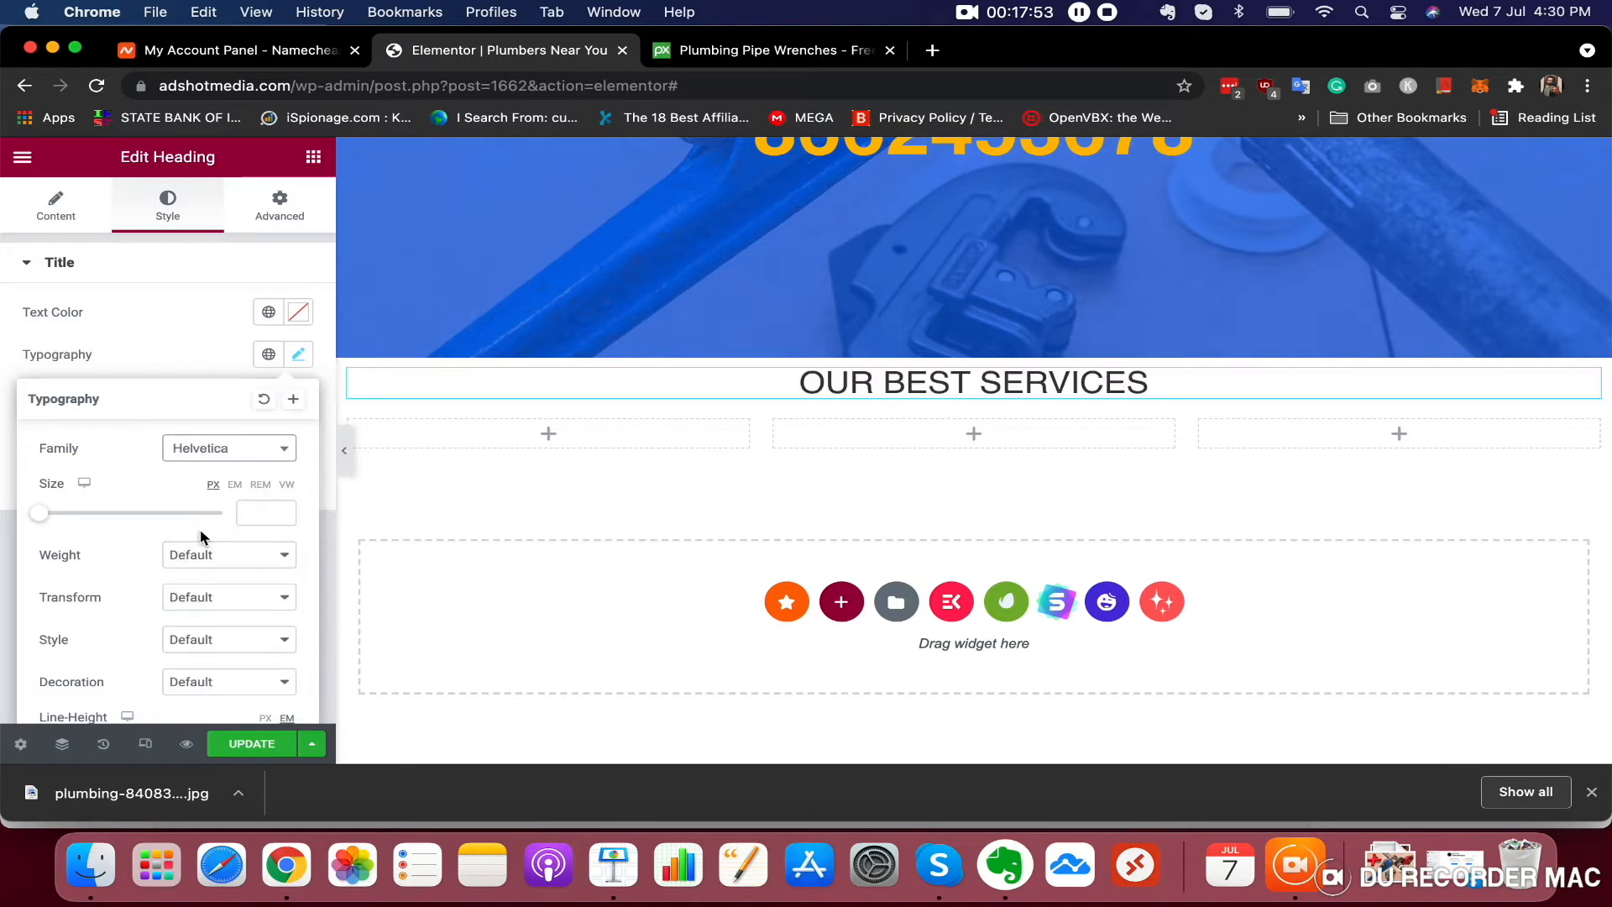
scroll(1081, 430, "up", 2)
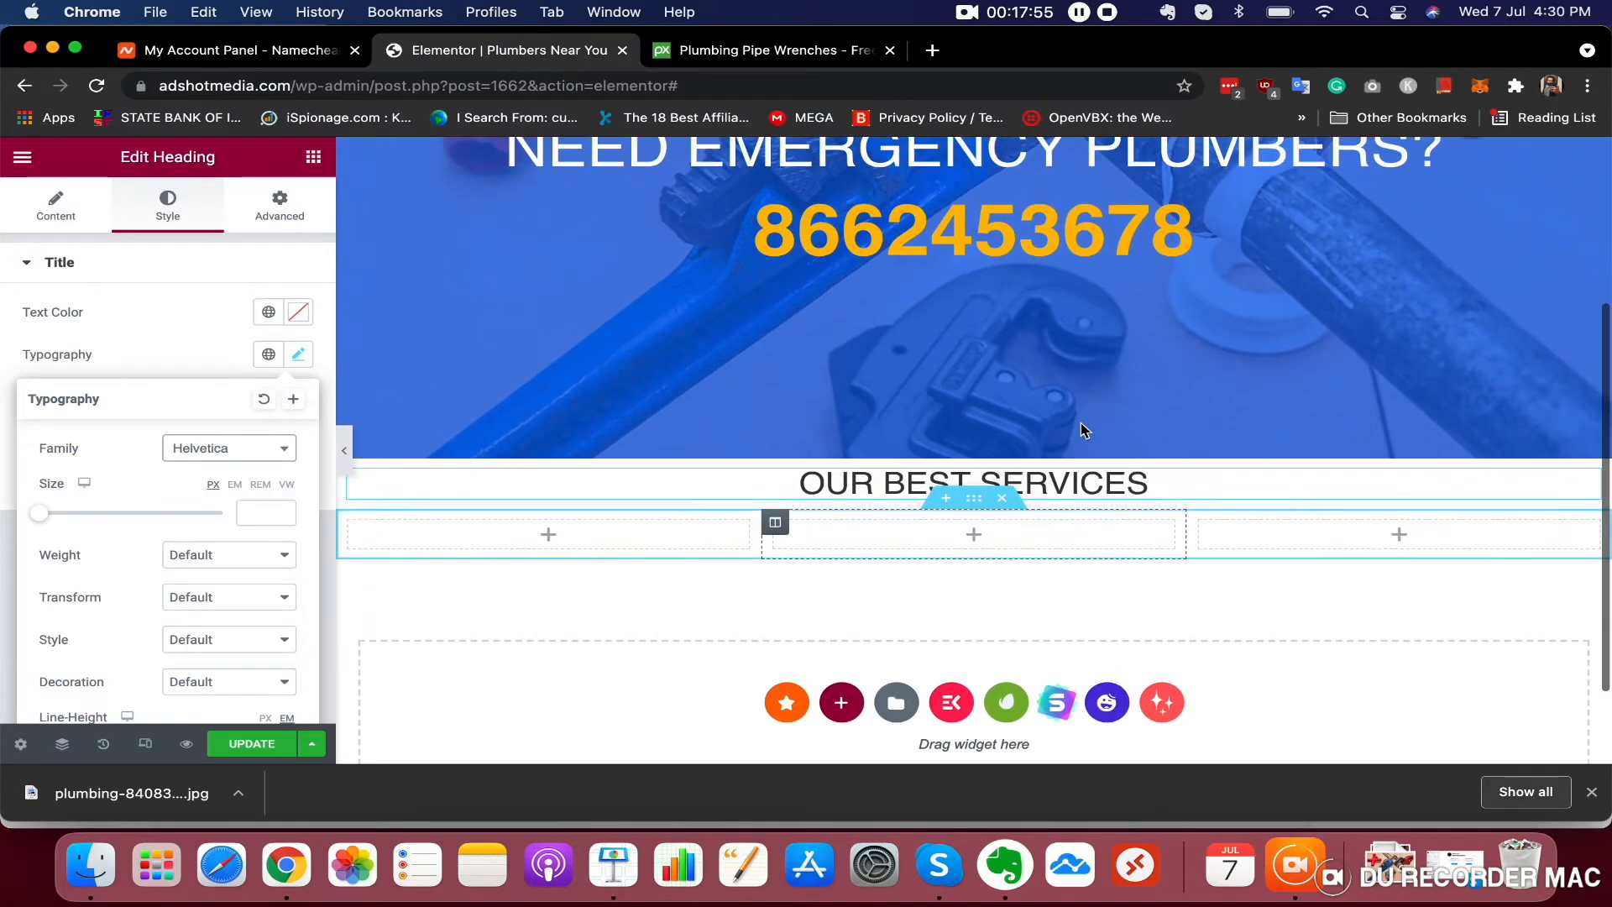
scroll(1082, 428, "up", 3)
scroll(1080, 422, "down", 2)
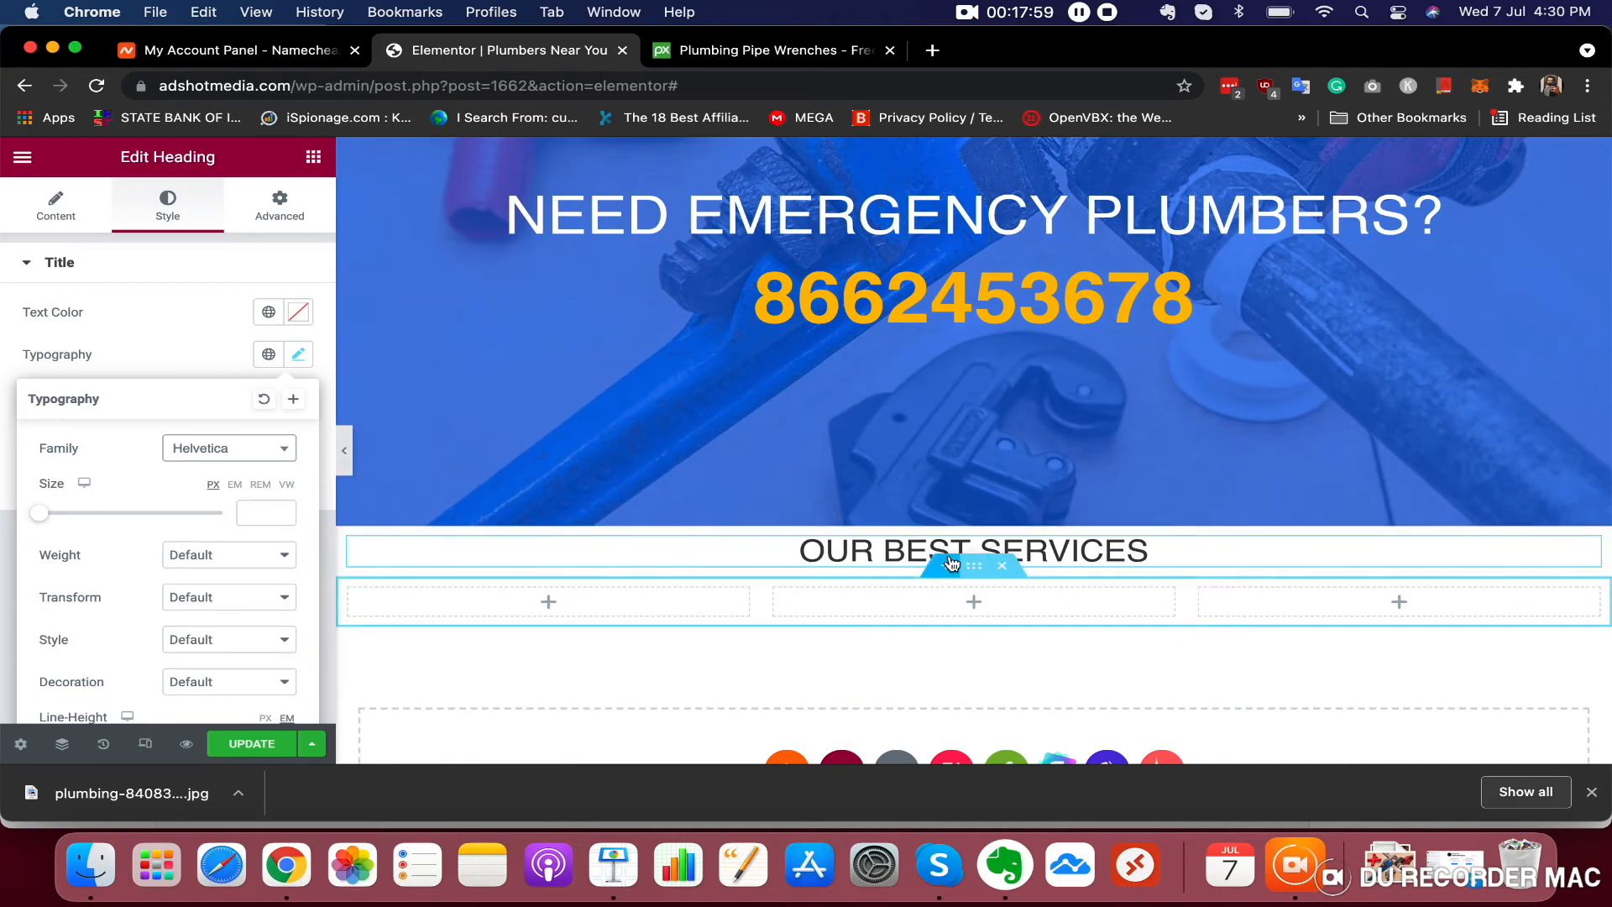
Set the three-column section's height to Min Height of about 259 px
scroll(924, 571, "down", 2)
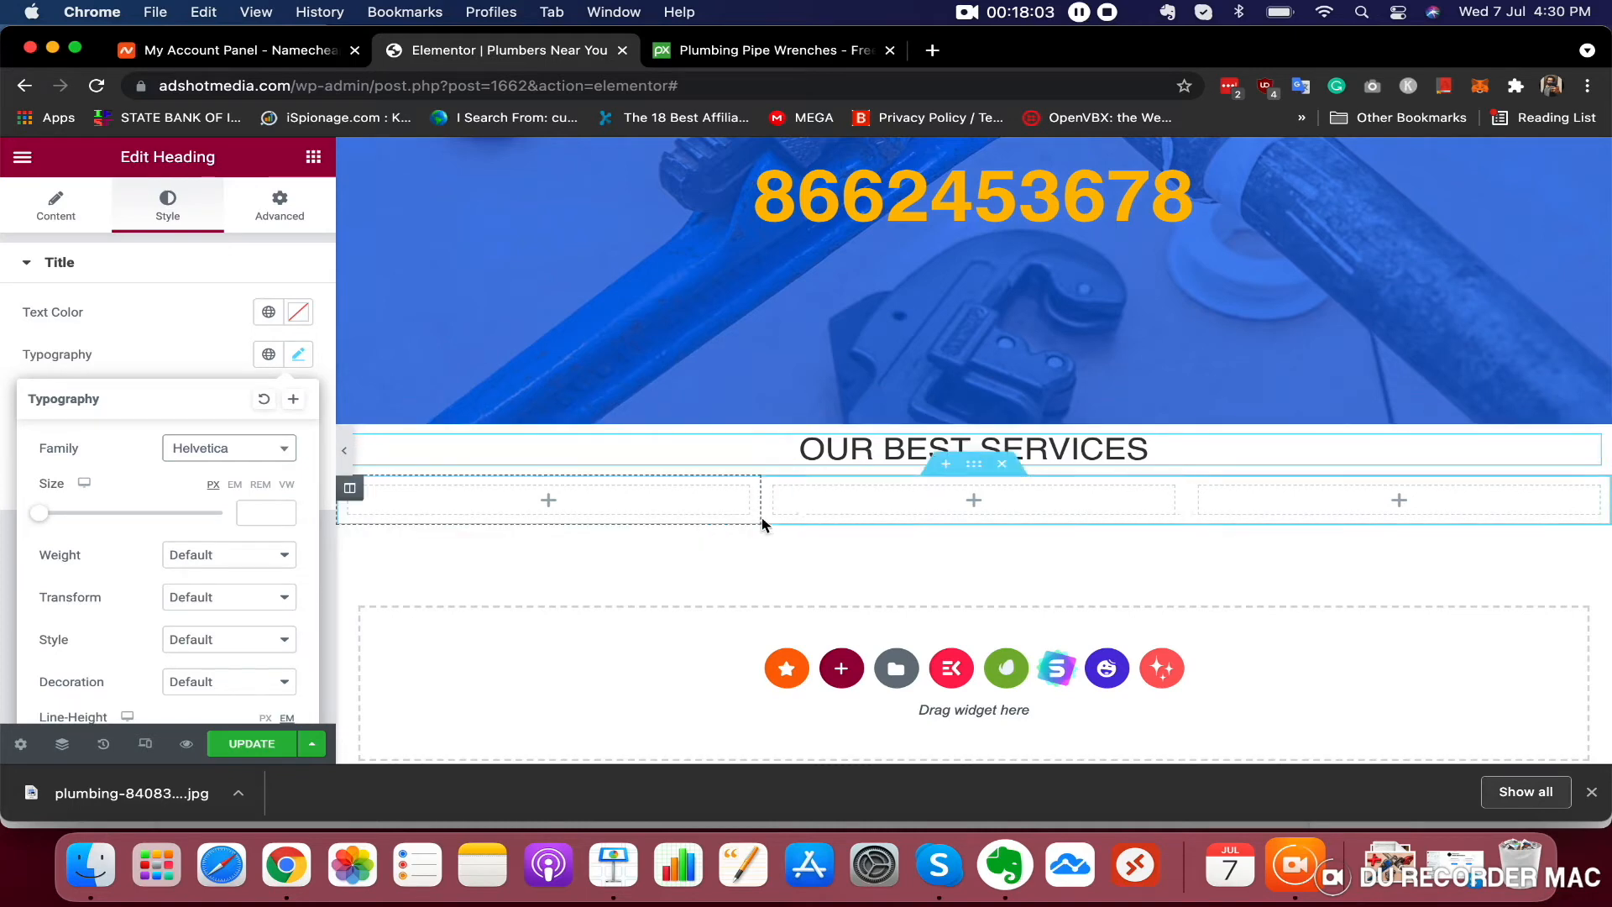
left_click(973, 467)
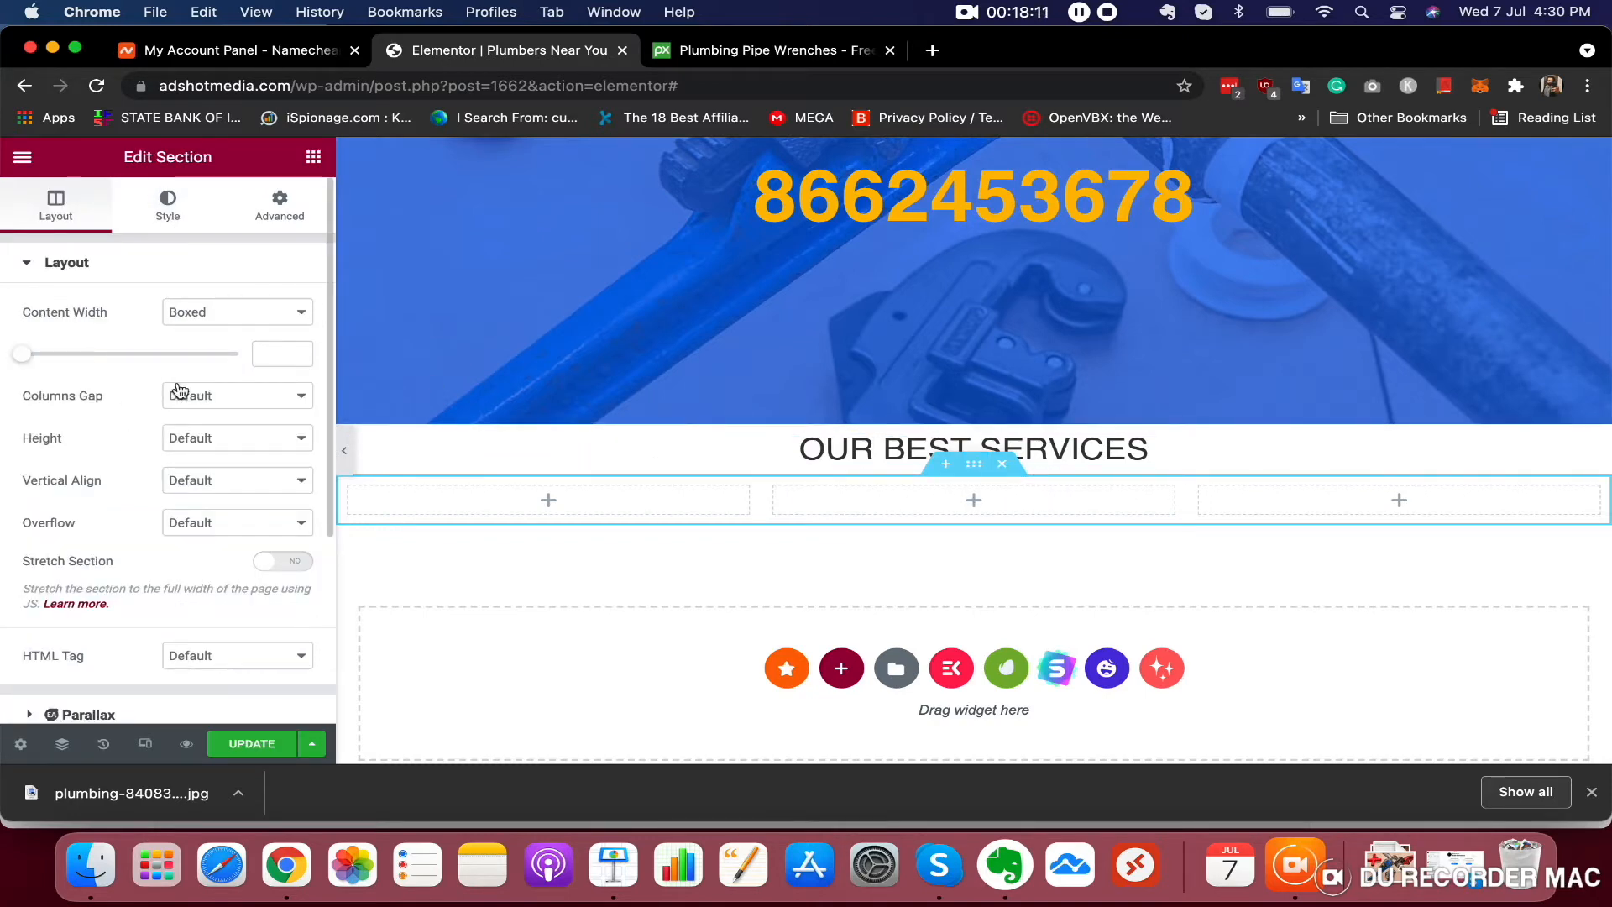
left_click(200, 440)
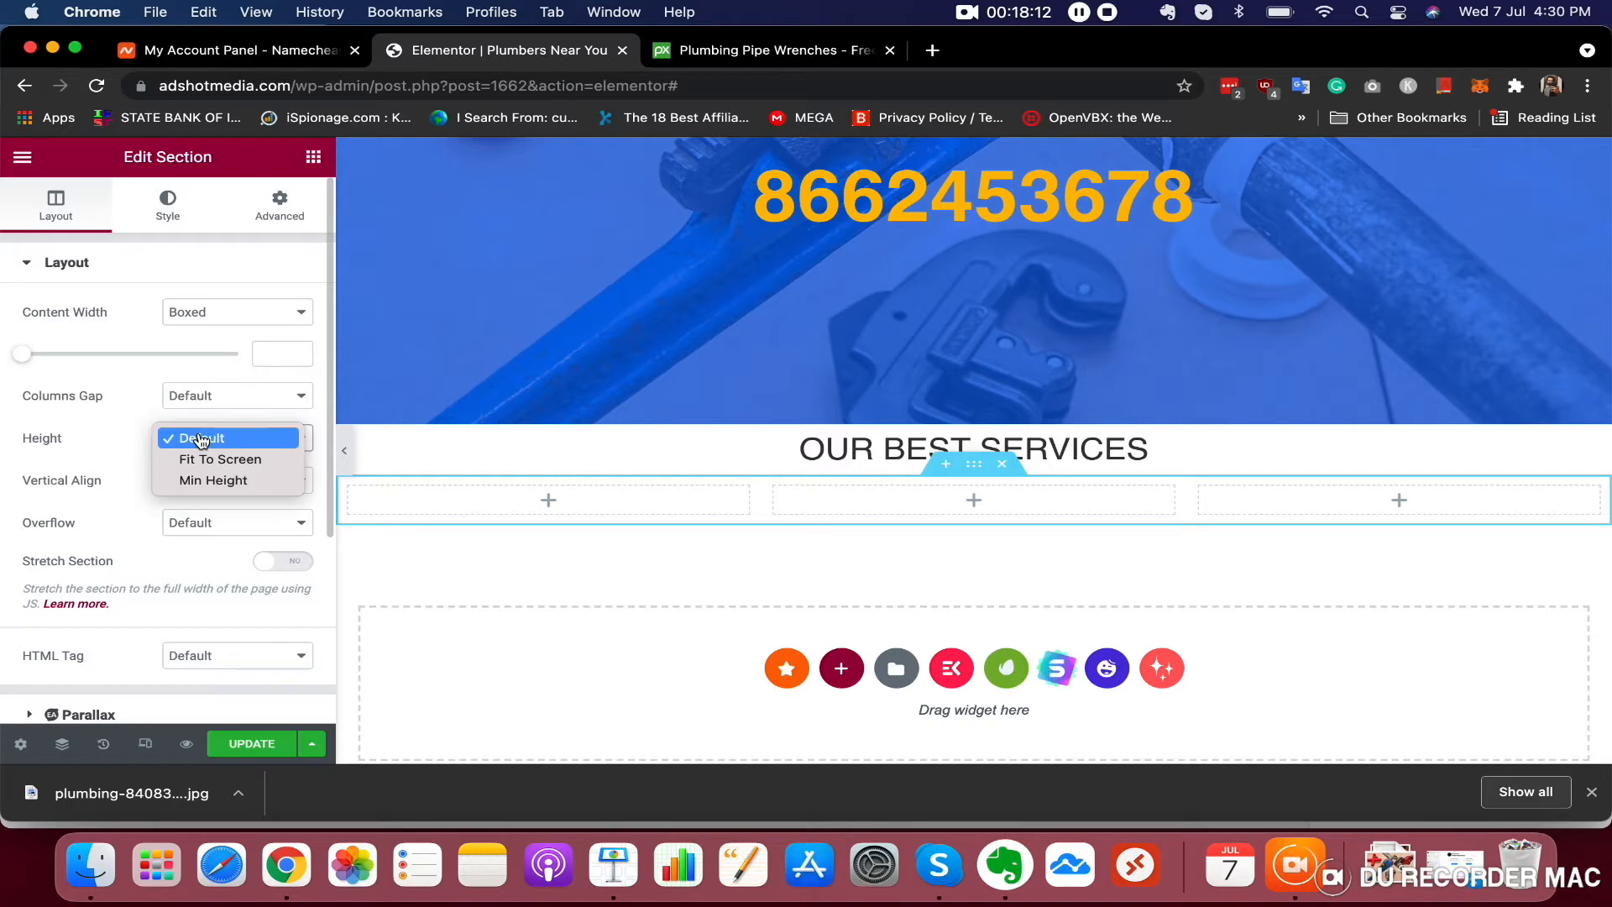
left_click(189, 478)
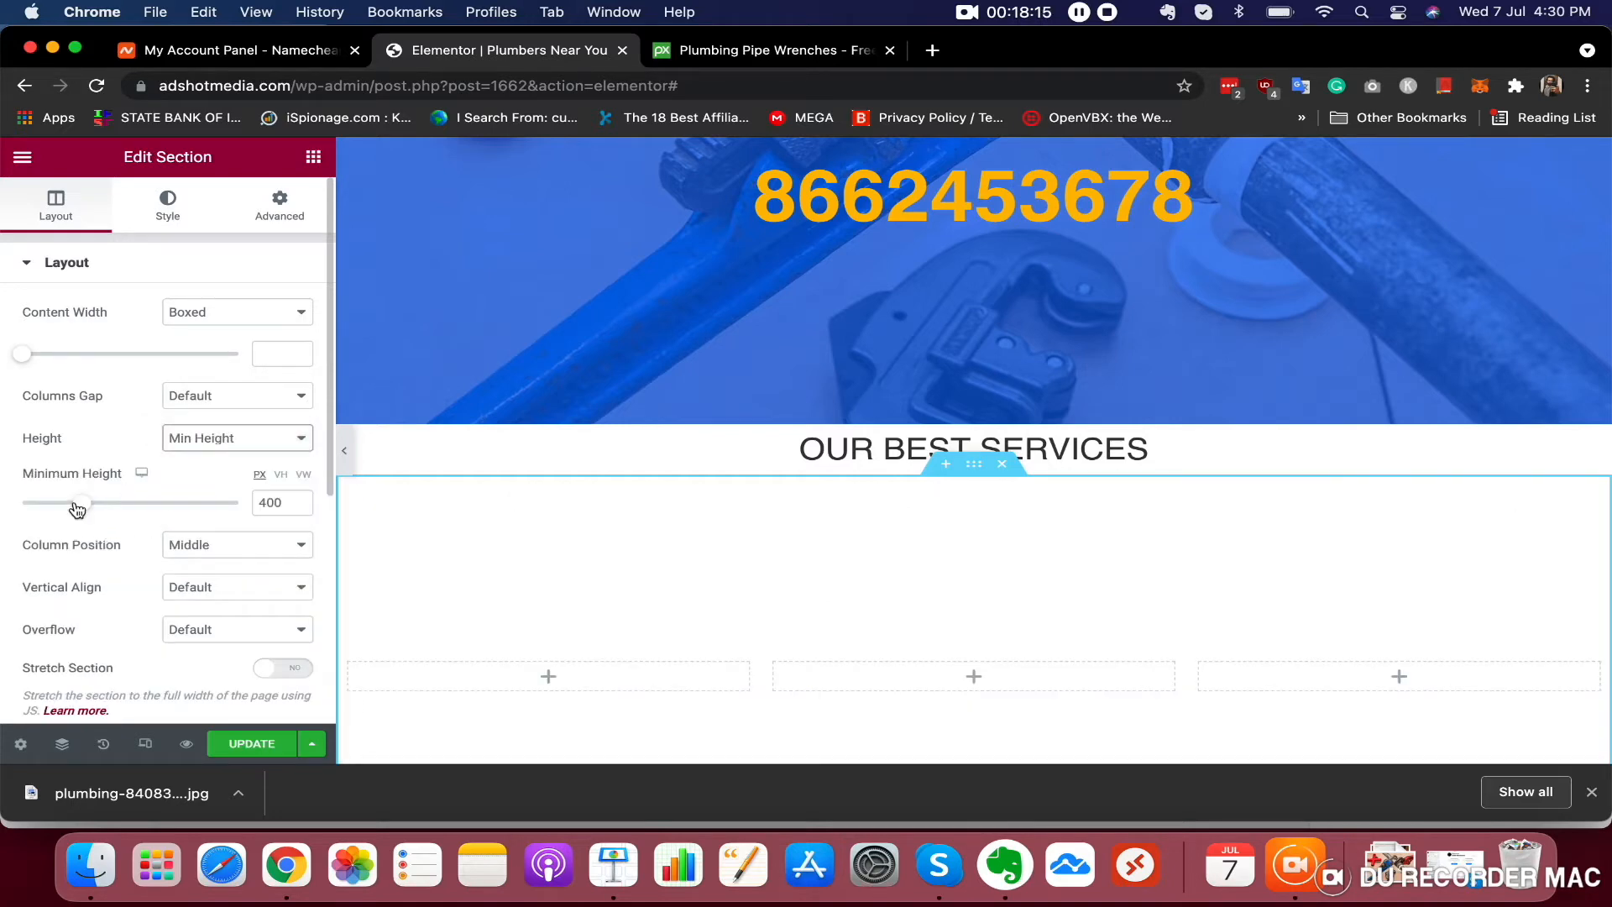
left_click_drag(75, 507, 54, 481)
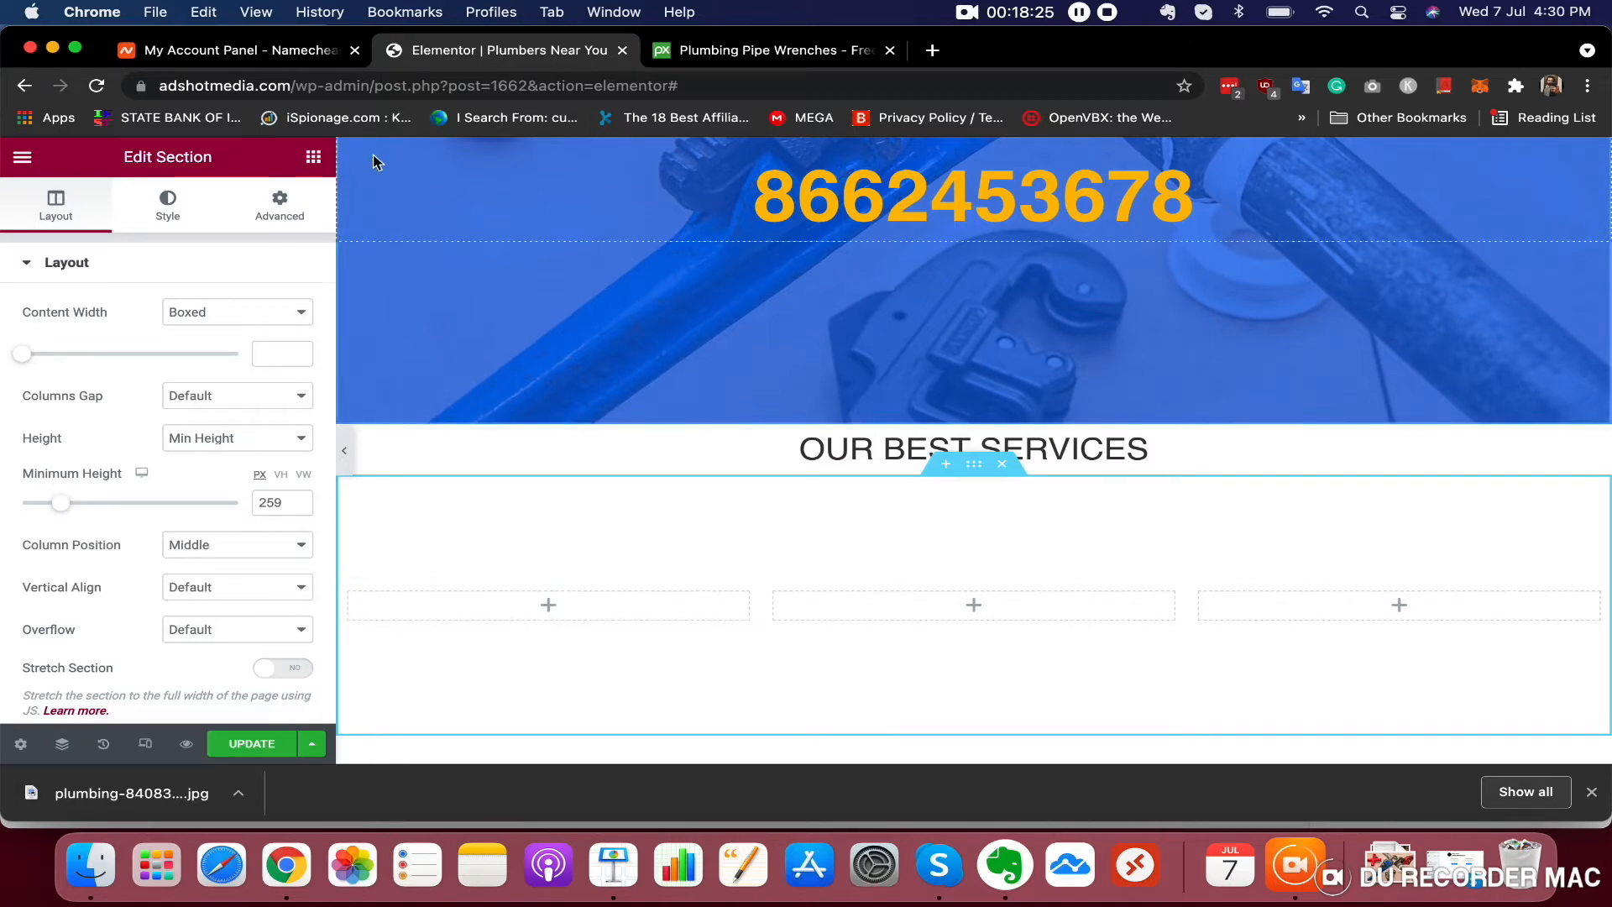
Add a heading reading 24/7 SERVICE AVAILABLE to the first column of the services section
left_click(314, 160)
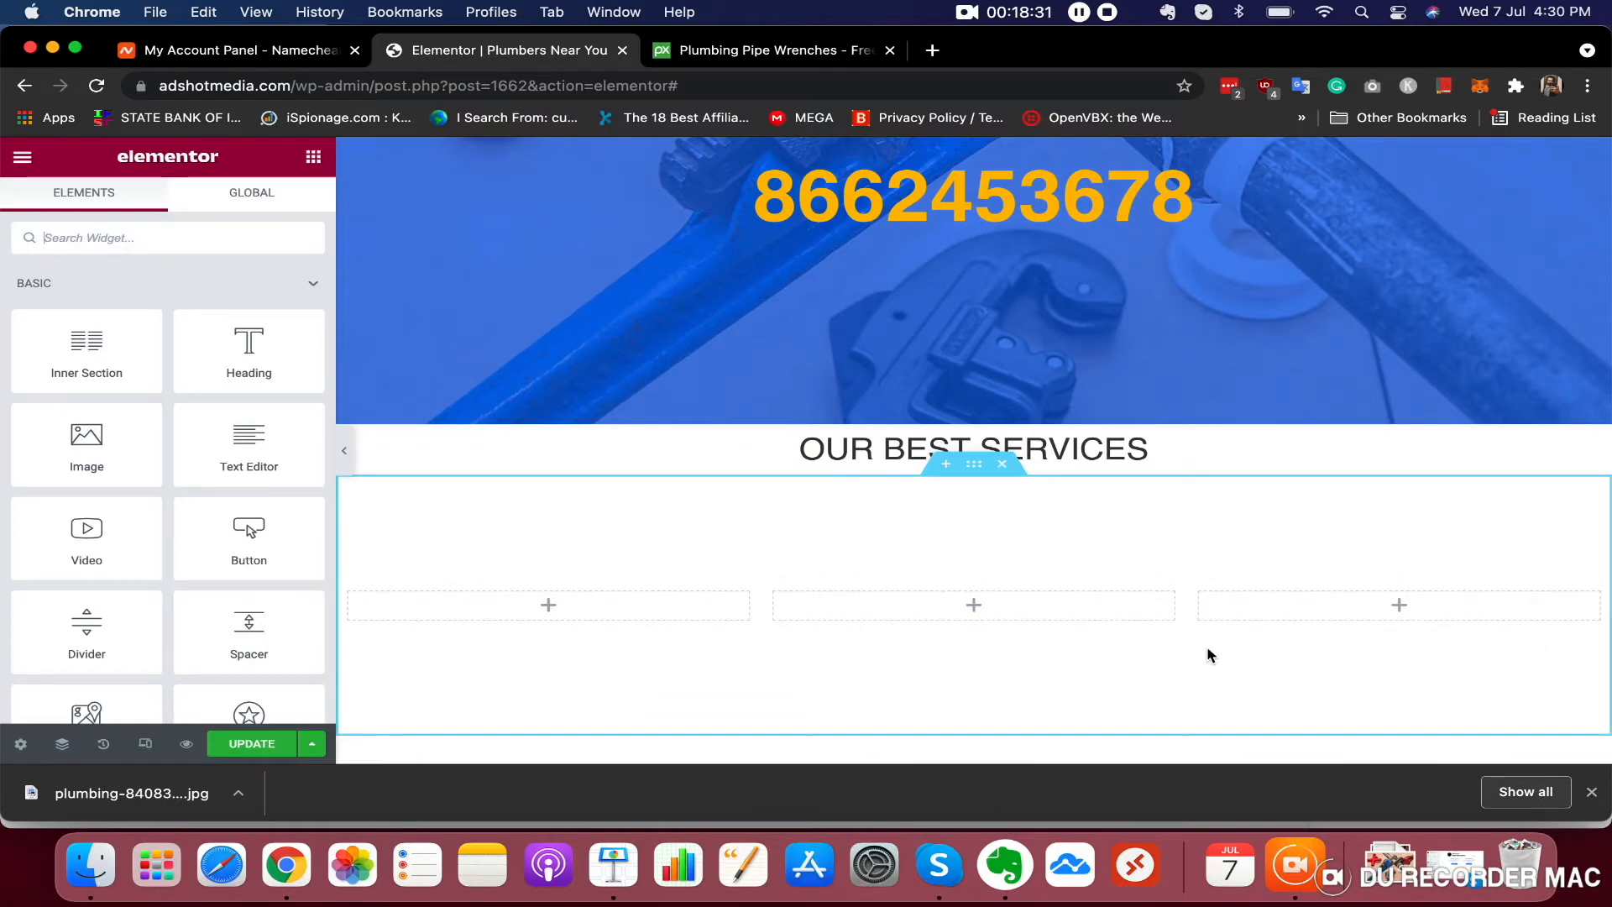
scroll(1145, 602, "down", 2)
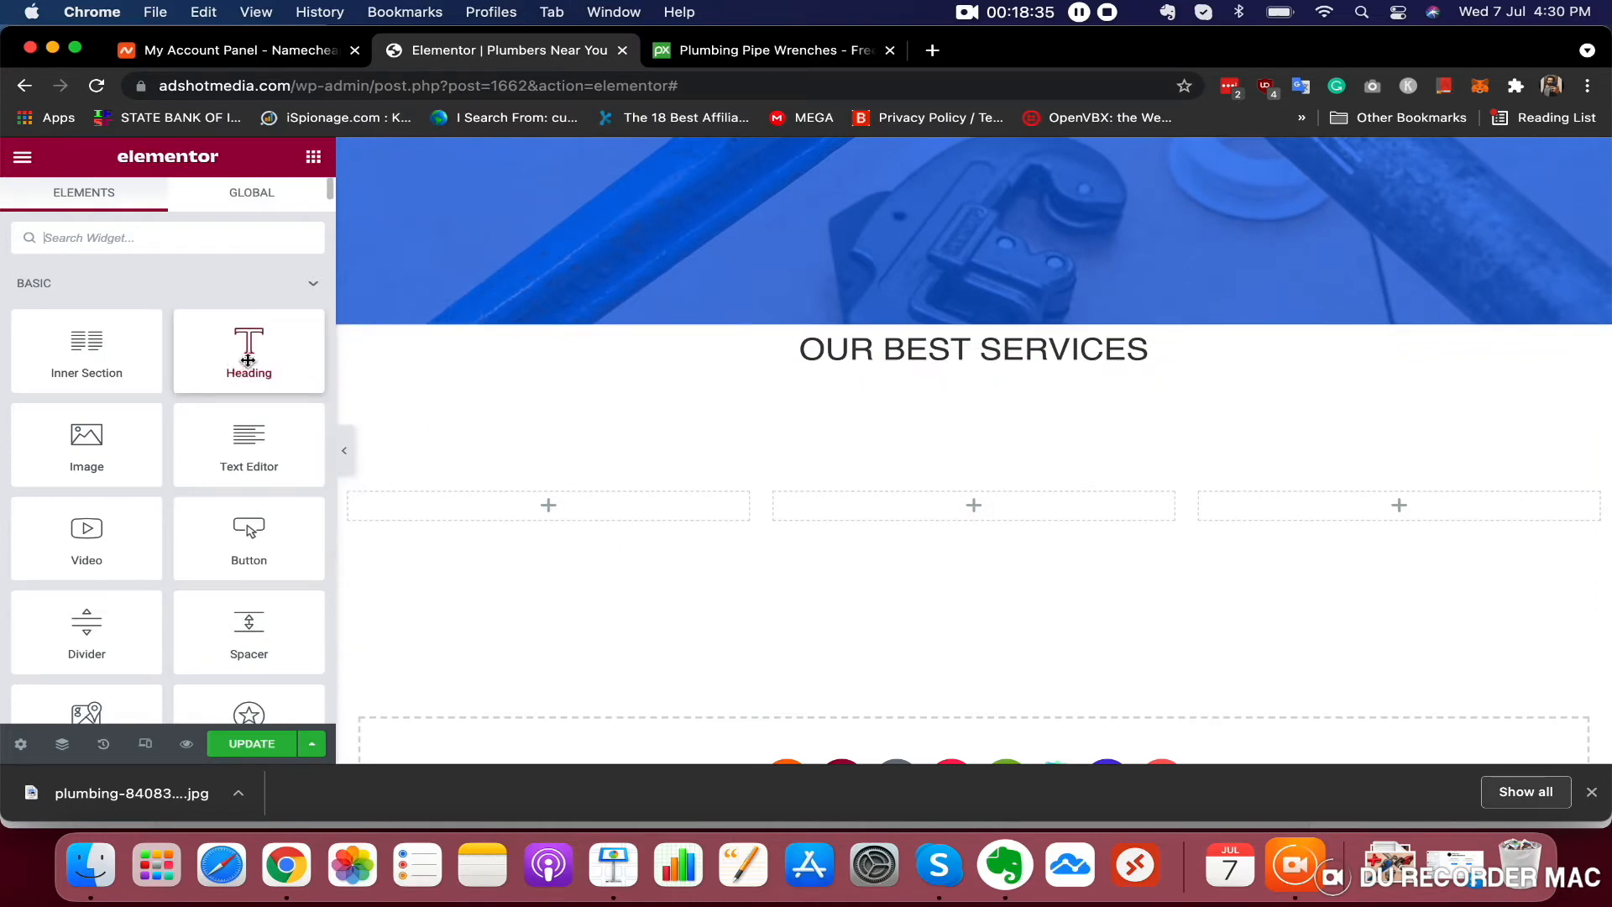
left_click_drag(249, 357, 563, 516)
triple_click(135, 335)
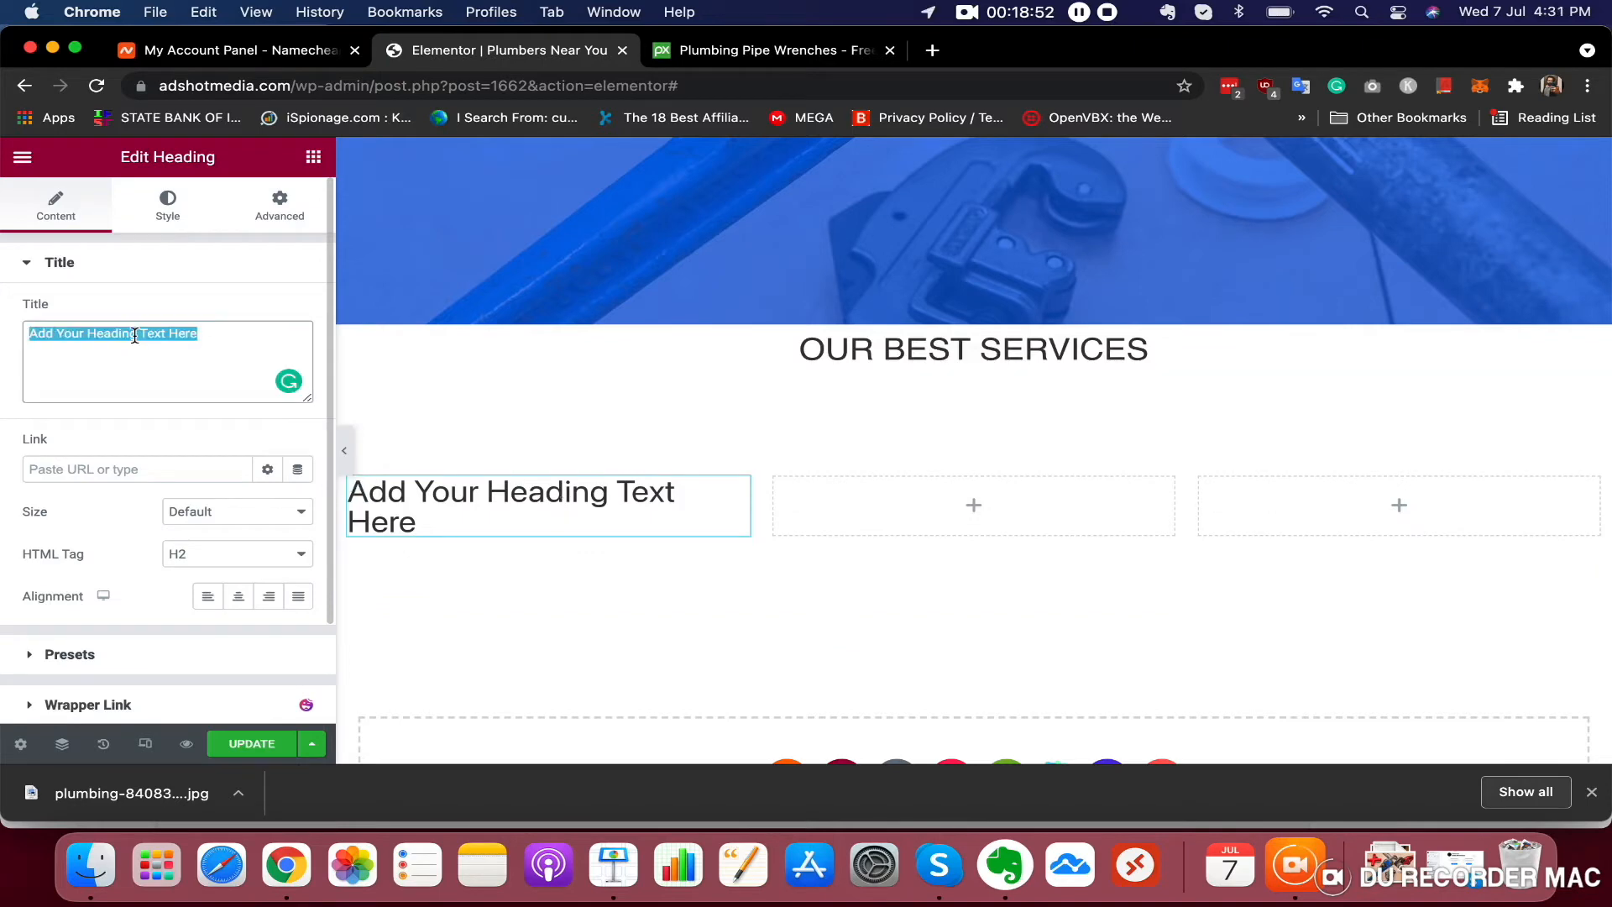
type("24/7")
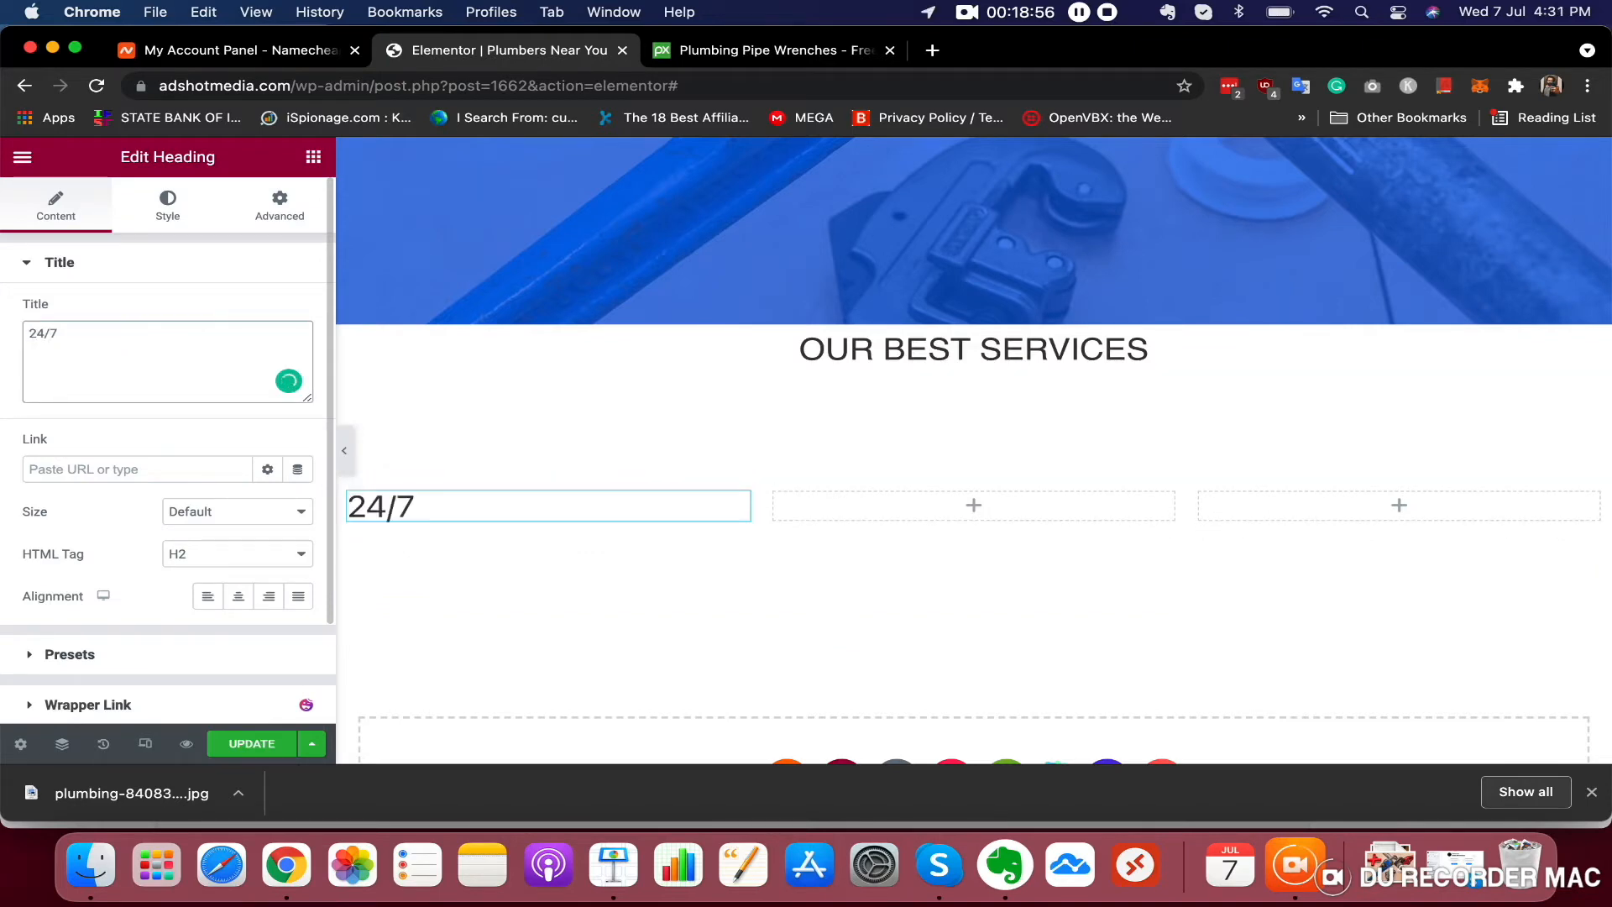
type(" SERVICE AVAI")
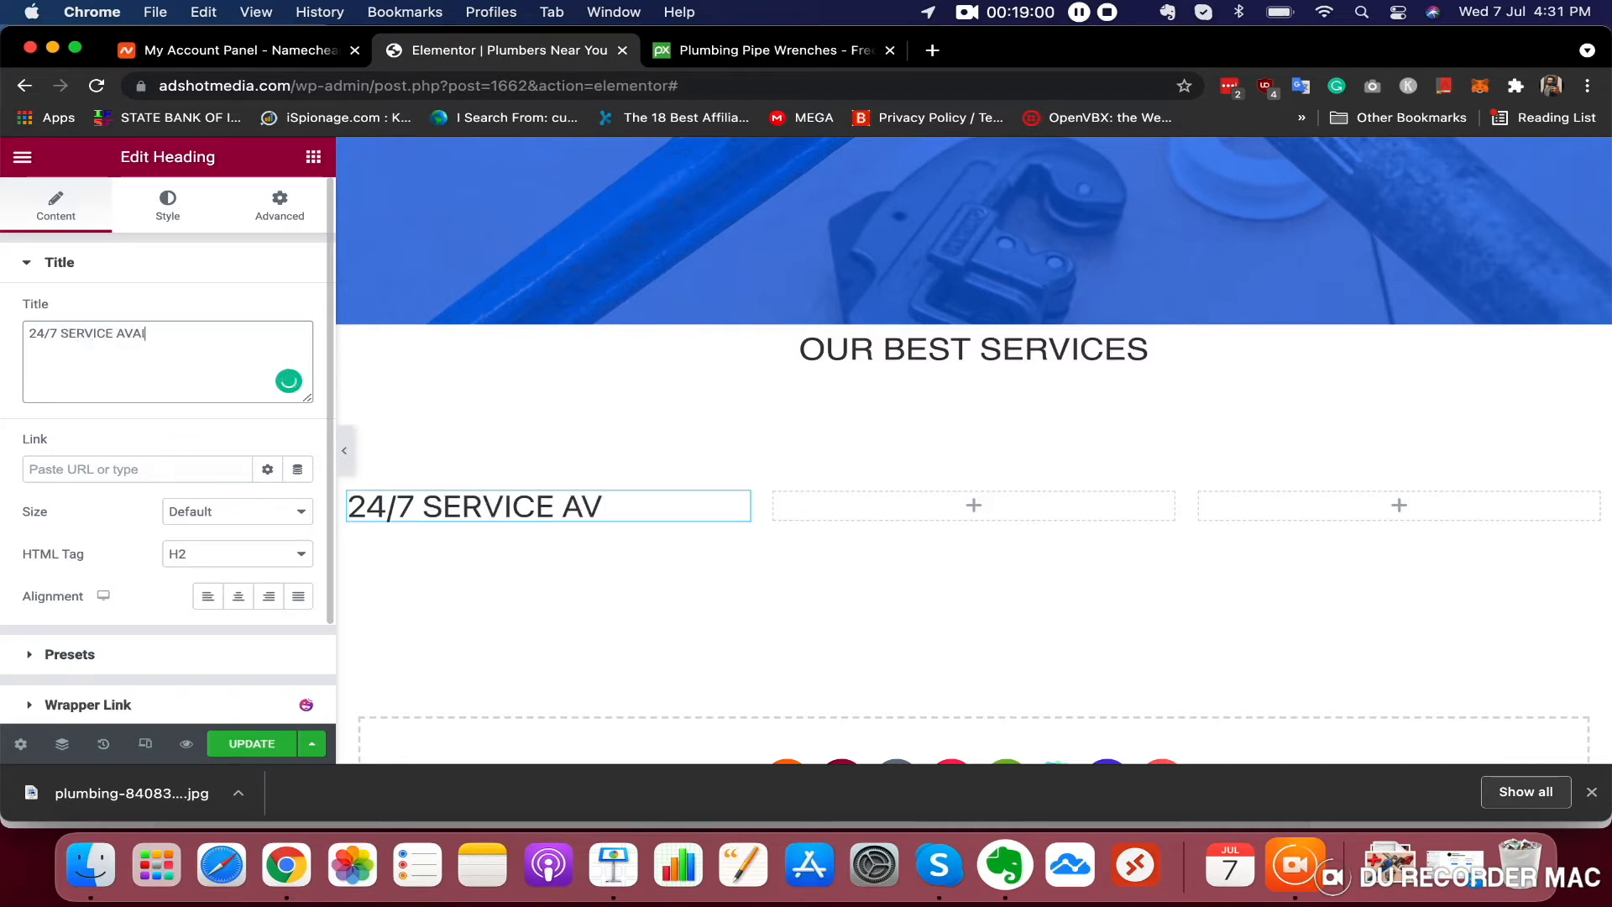
type("ALABLE")
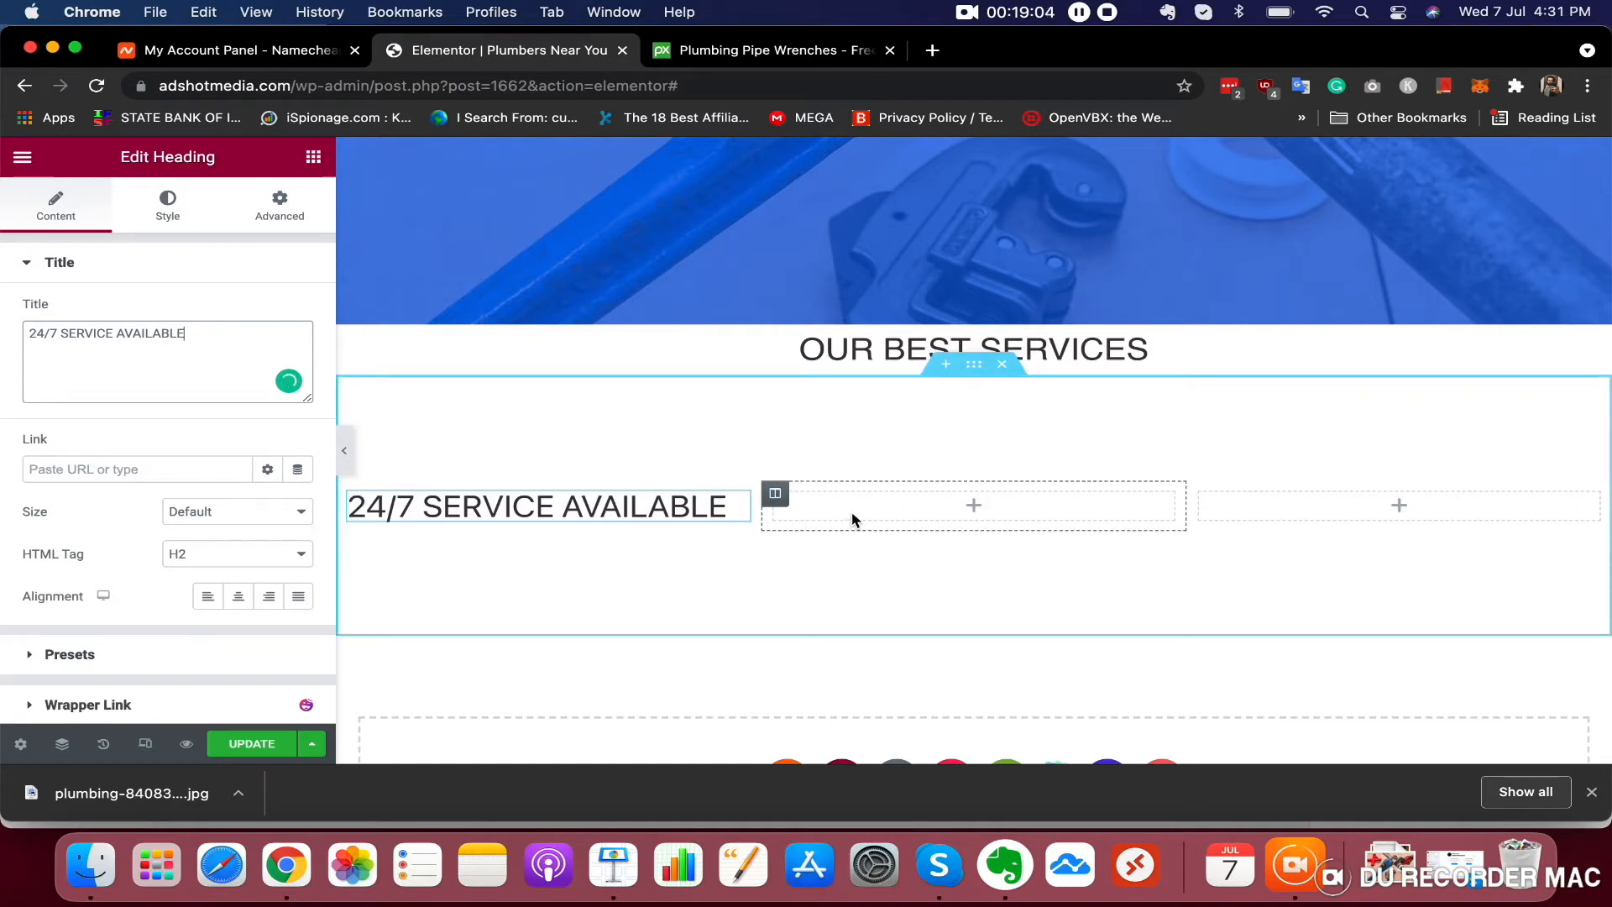
Add a heading reading EMERGENCY PLUMBERS AVAIALABLE to the middle column
left_click(910, 505)
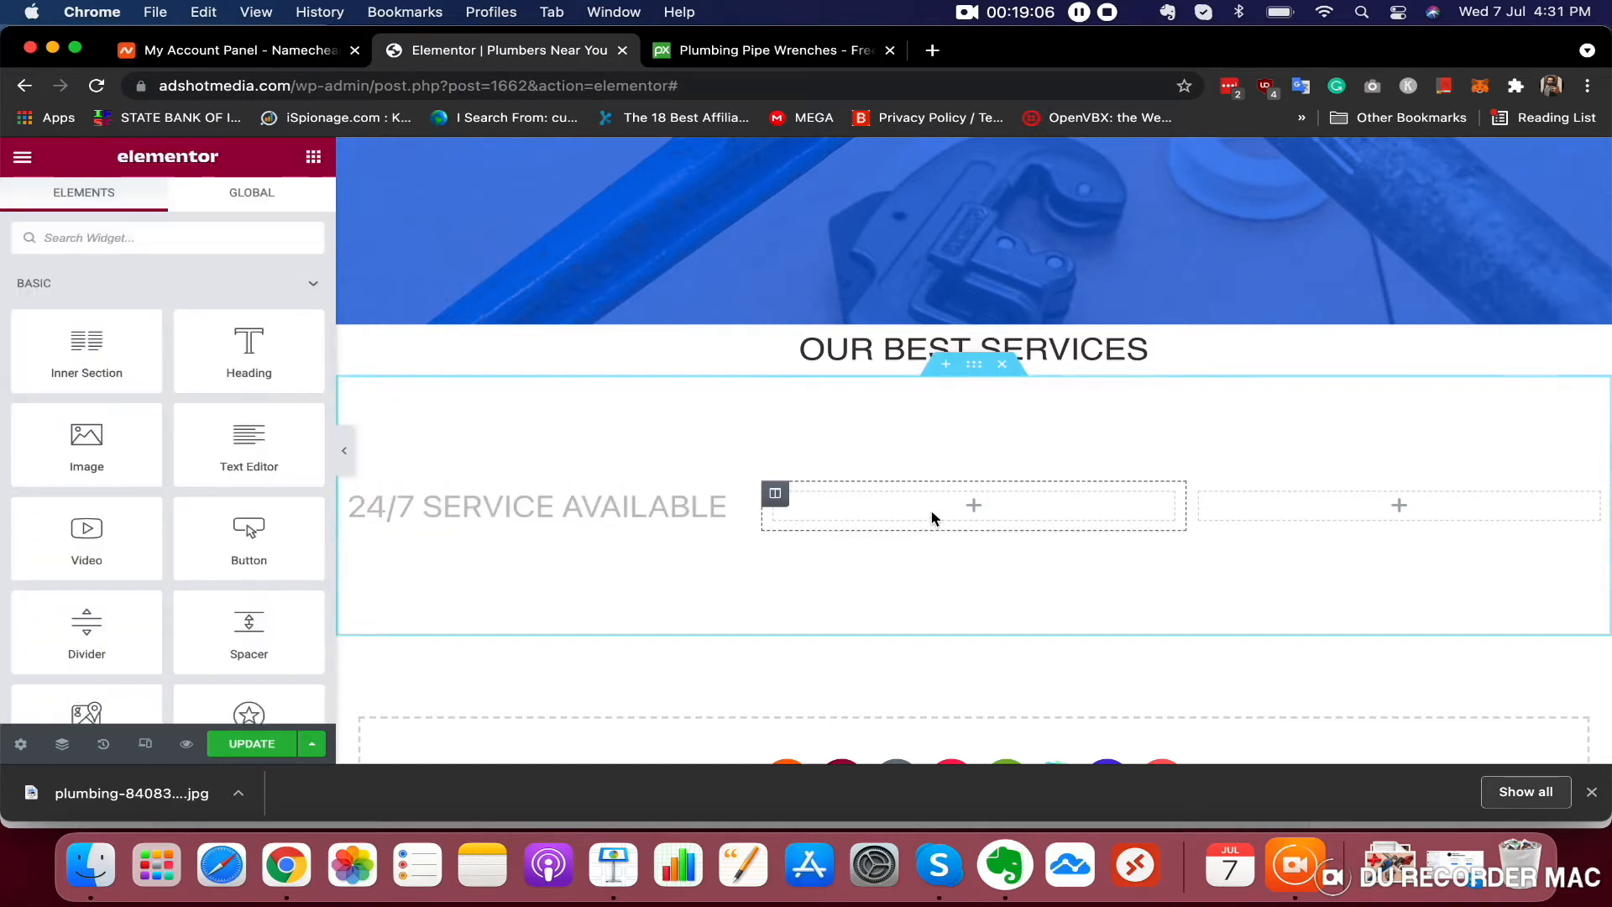
left_click_drag(262, 345, 987, 512)
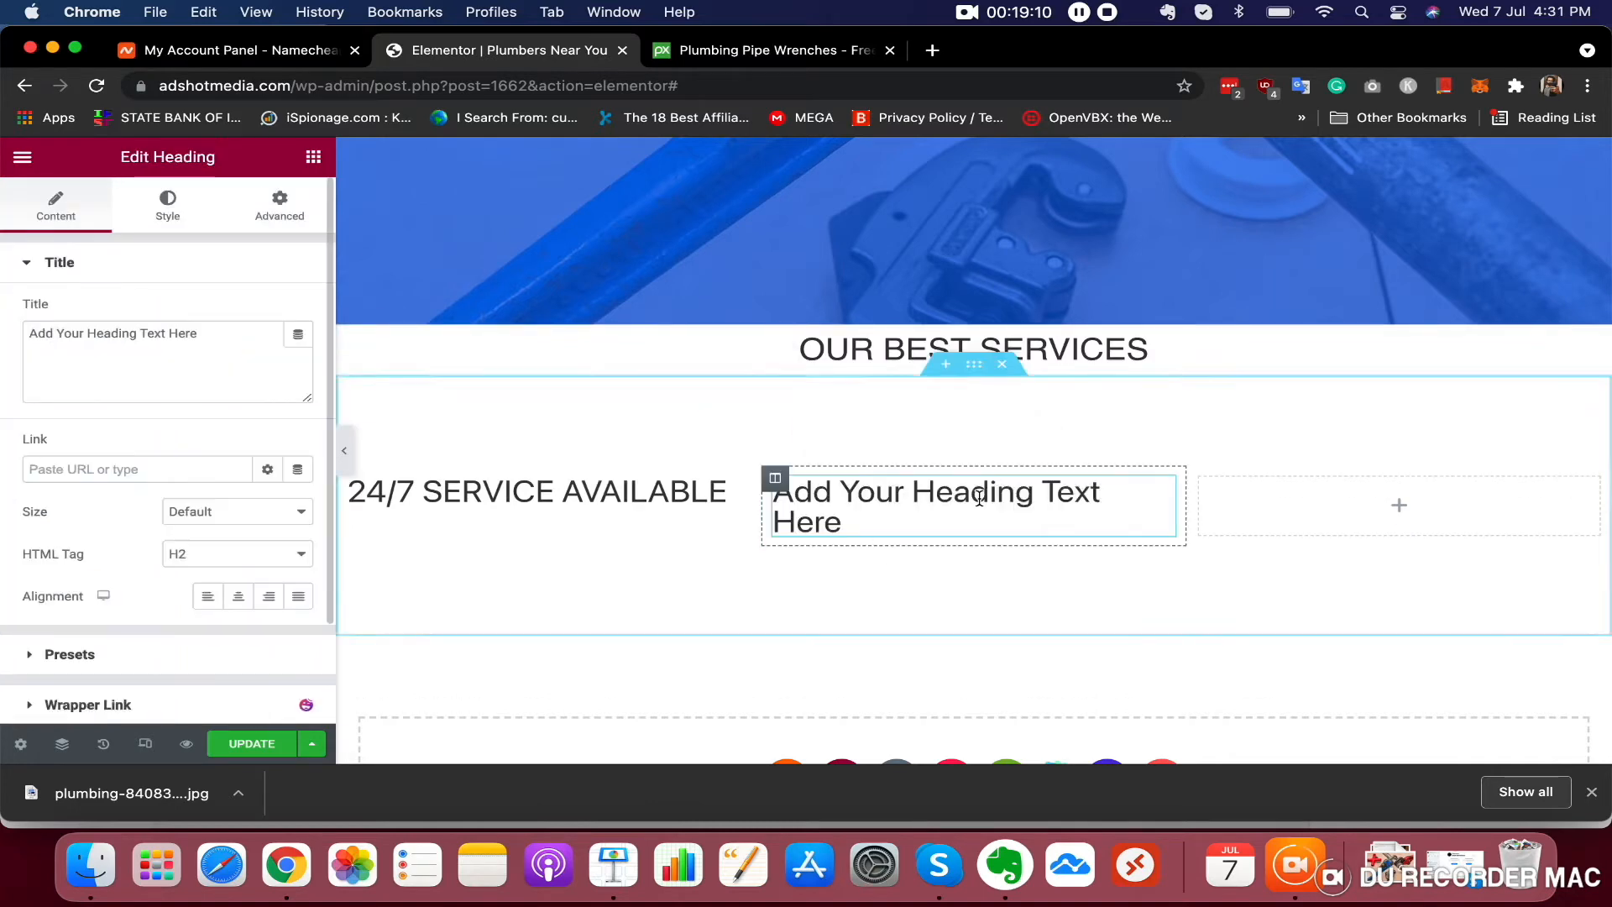
triple_click(106, 338)
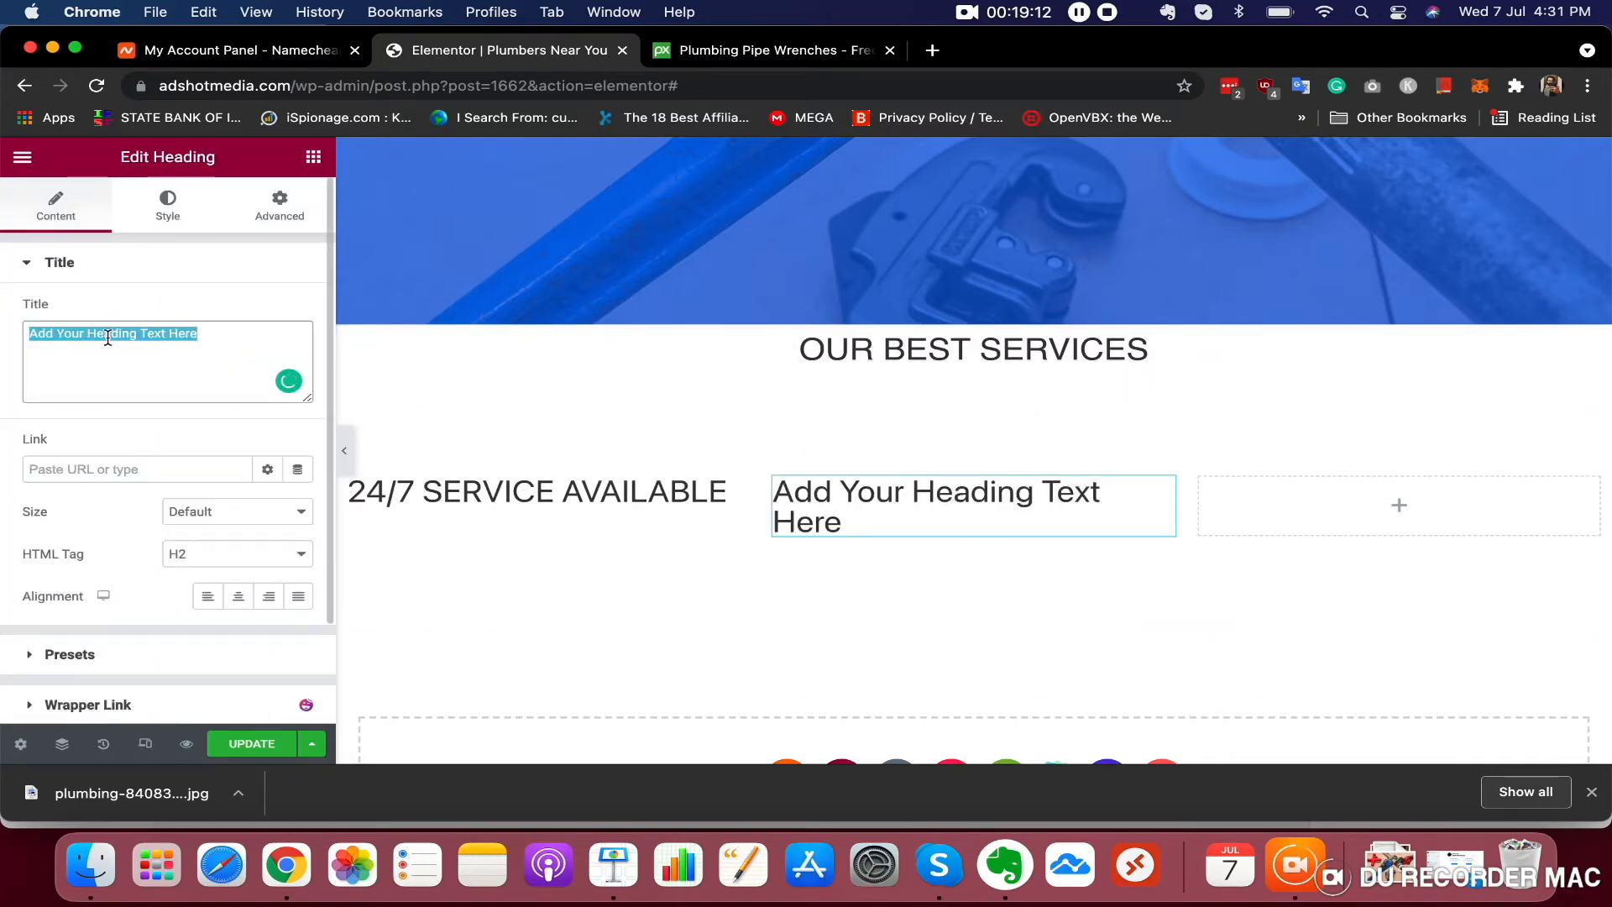
type("EMERGENCY PLUMBERS A")
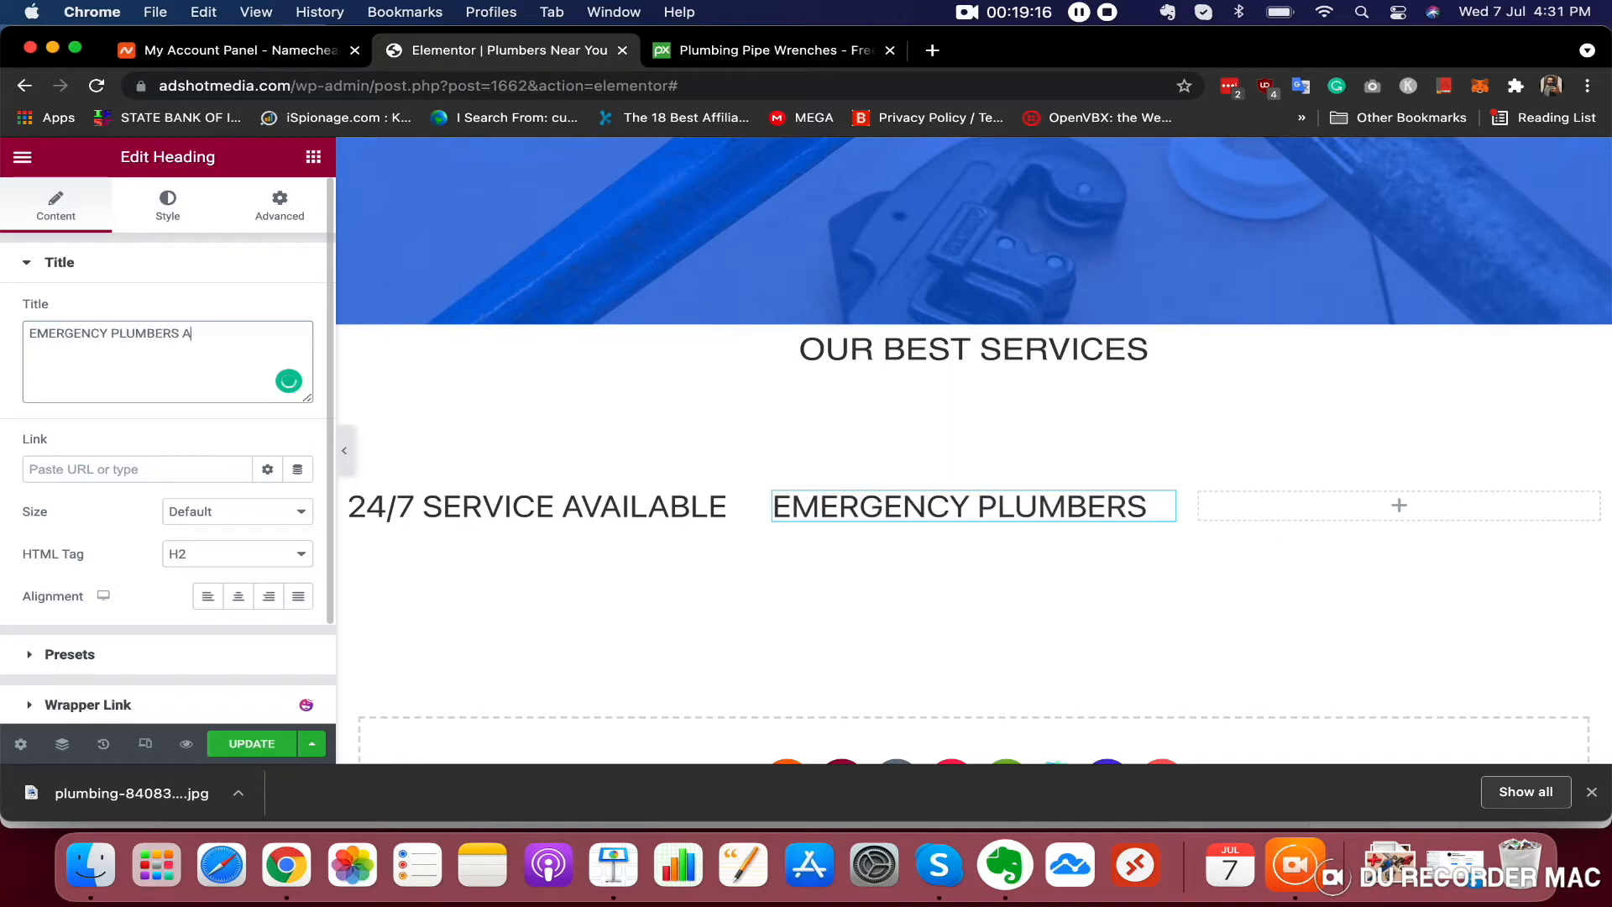
type("VAIALABLE")
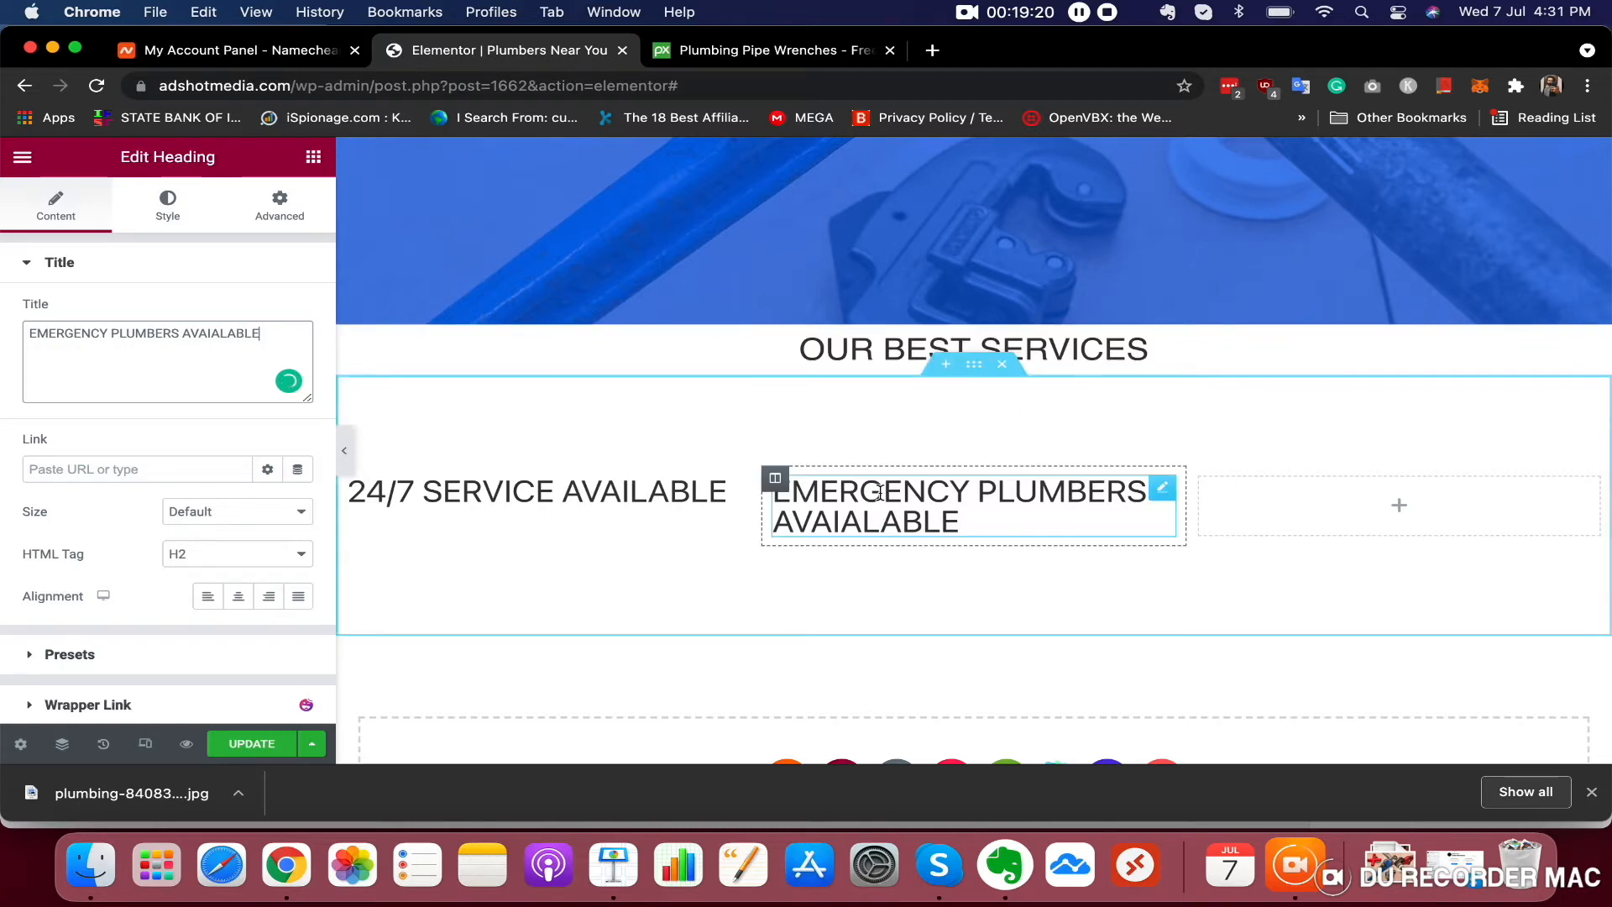
Add a heading reading AFFORDABLE PLUMBING SERVICE to the third column
left_click(1249, 505)
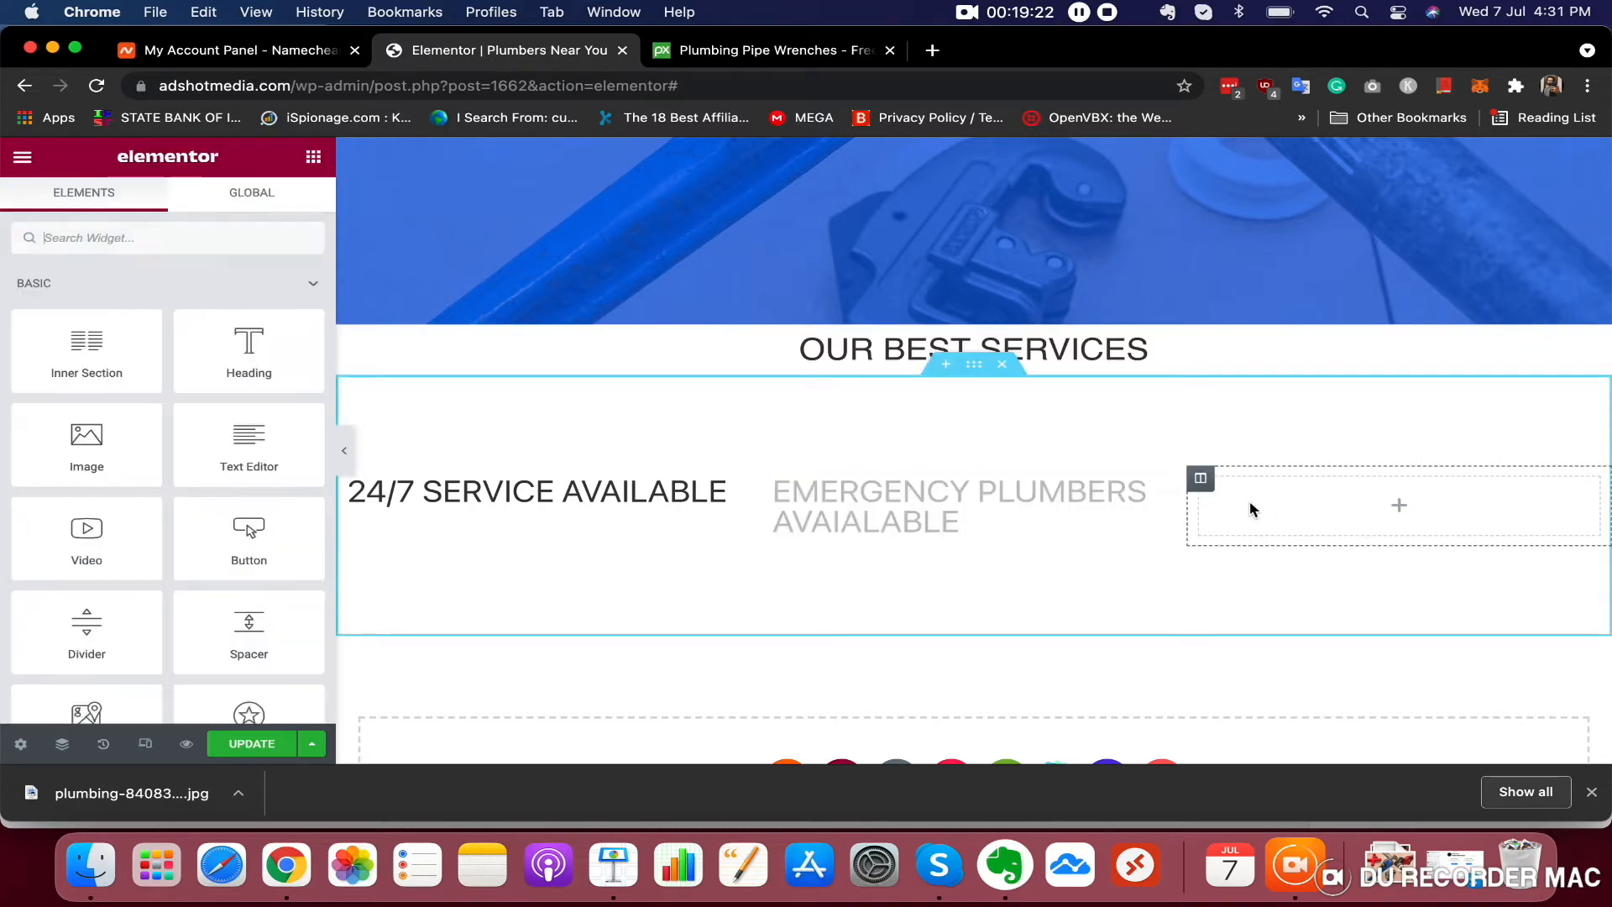
left_click_drag(249, 351, 1439, 498)
triple_click(139, 346)
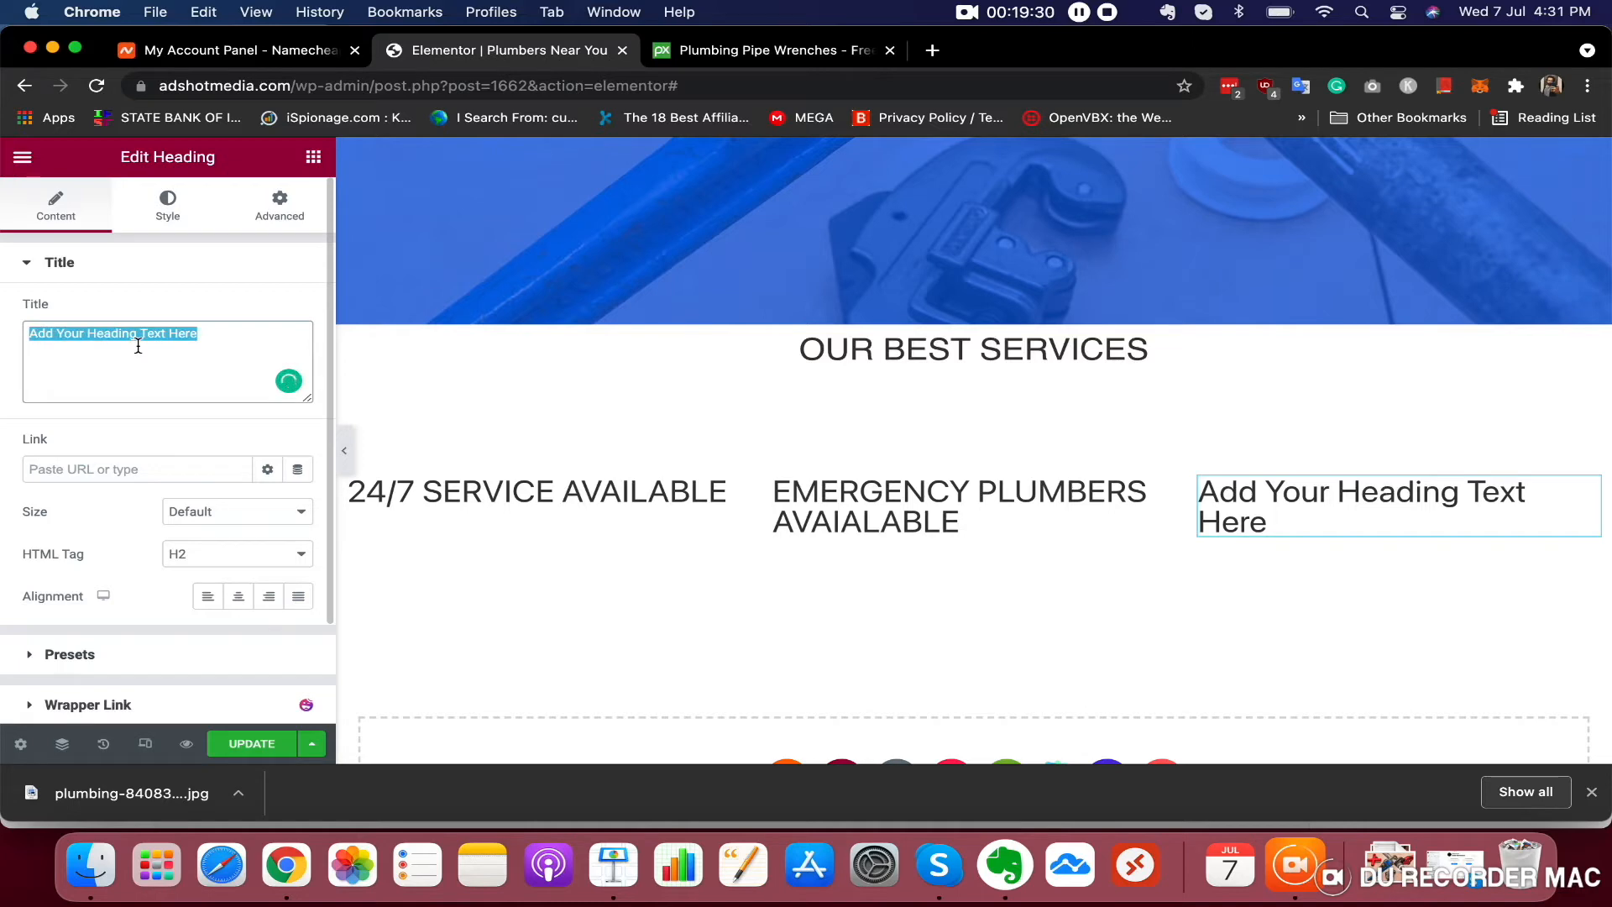
type("AF")
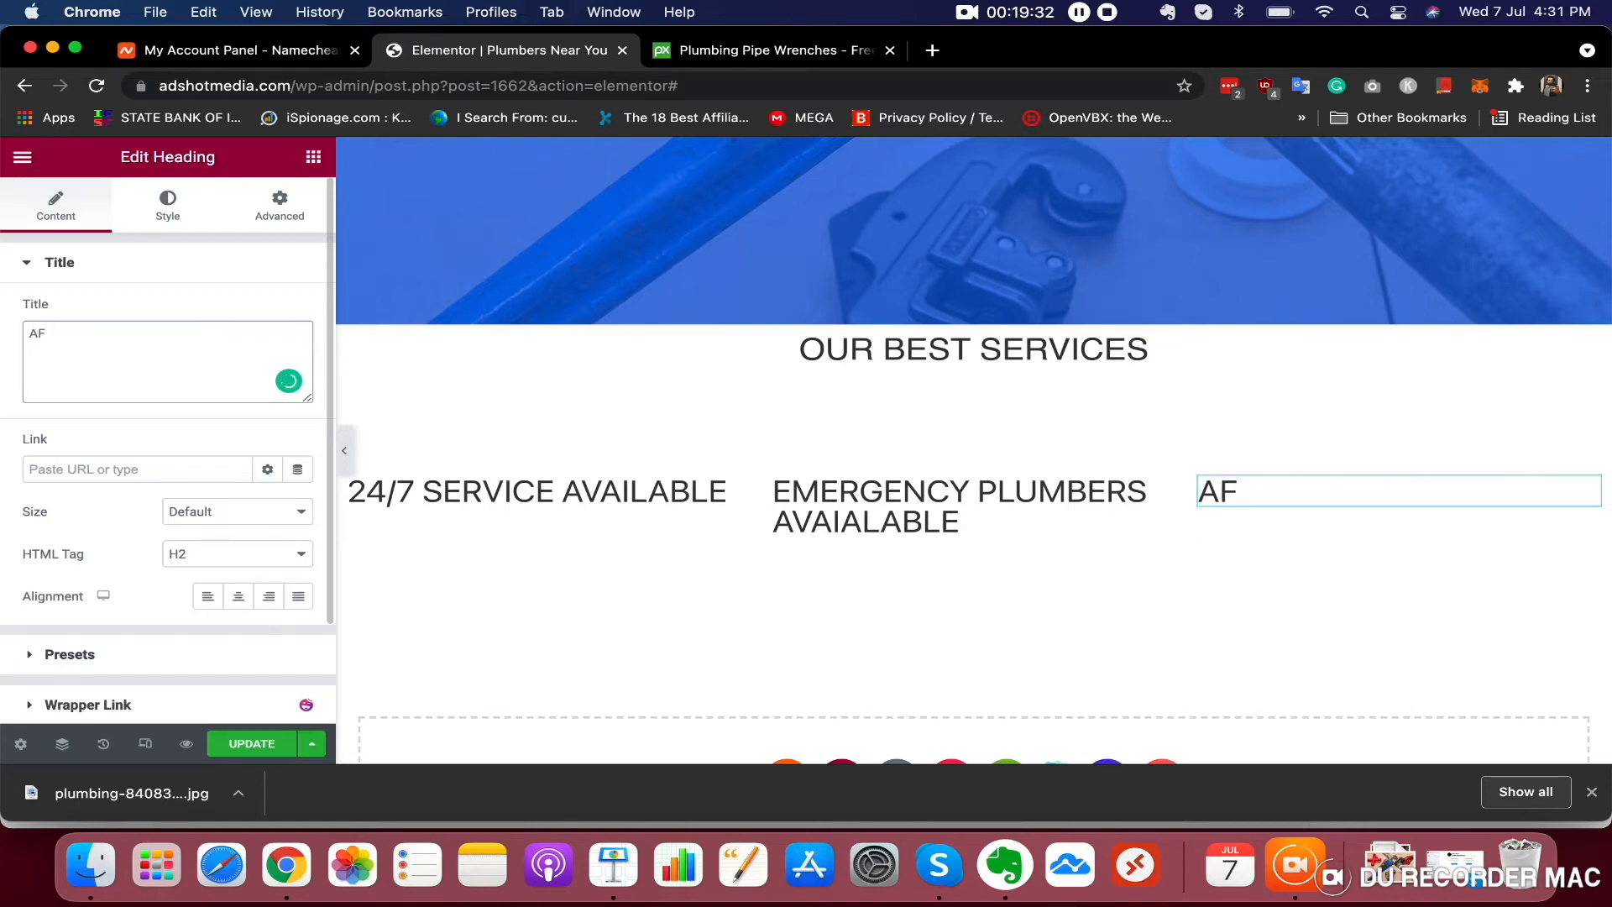
type("FORDABLE PLUMBING SERVICE")
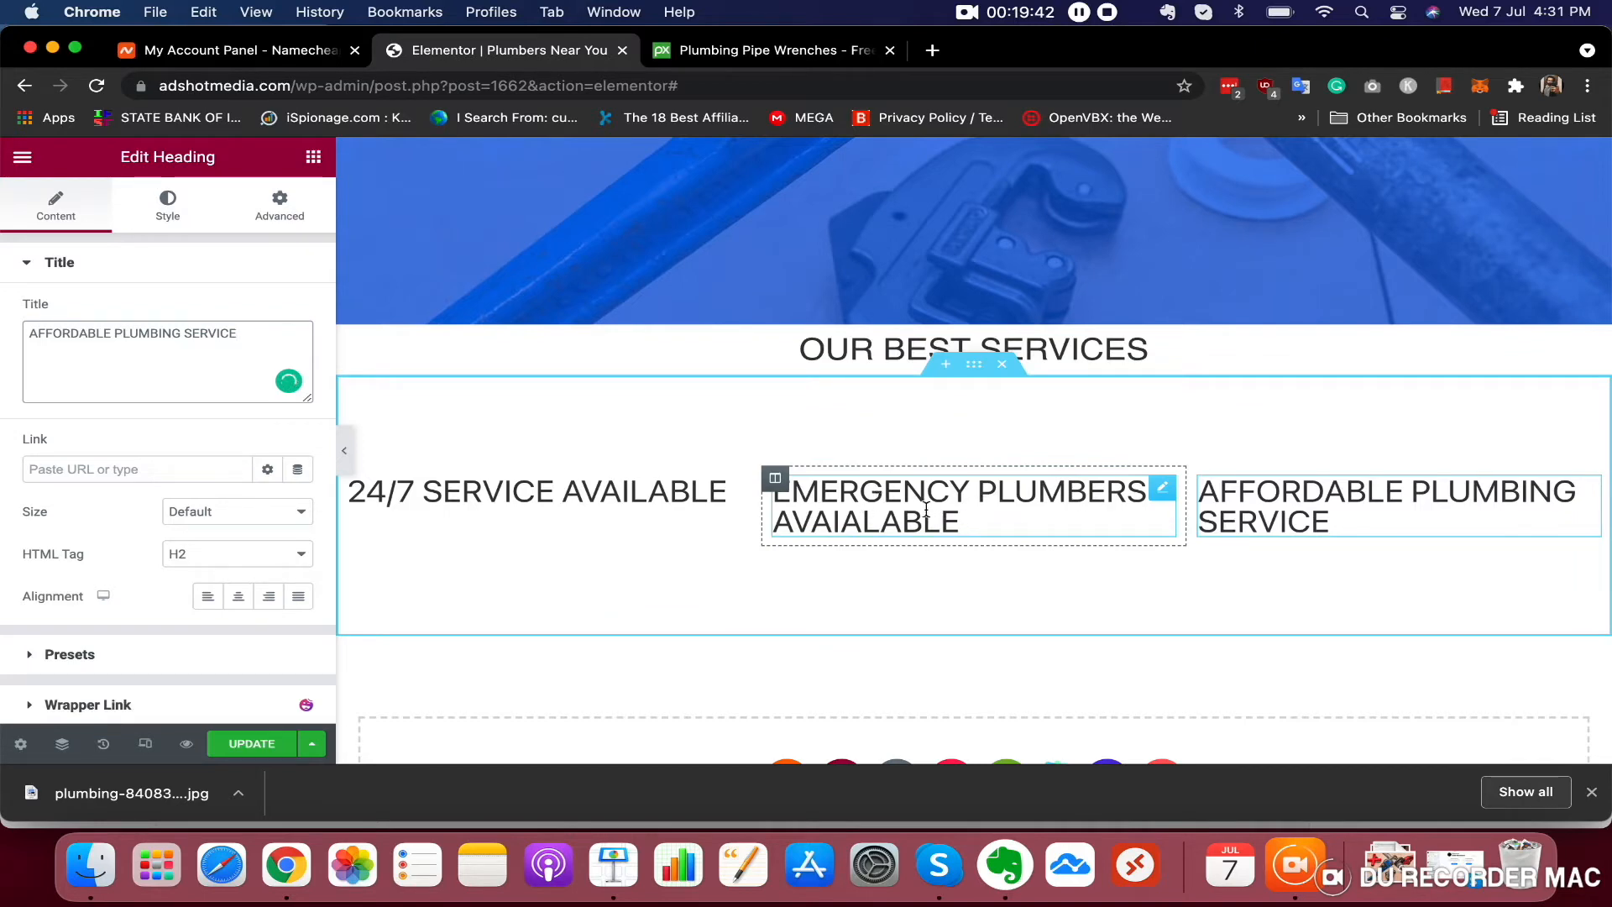
Centre-align each of the three service headings
left_click(588, 494)
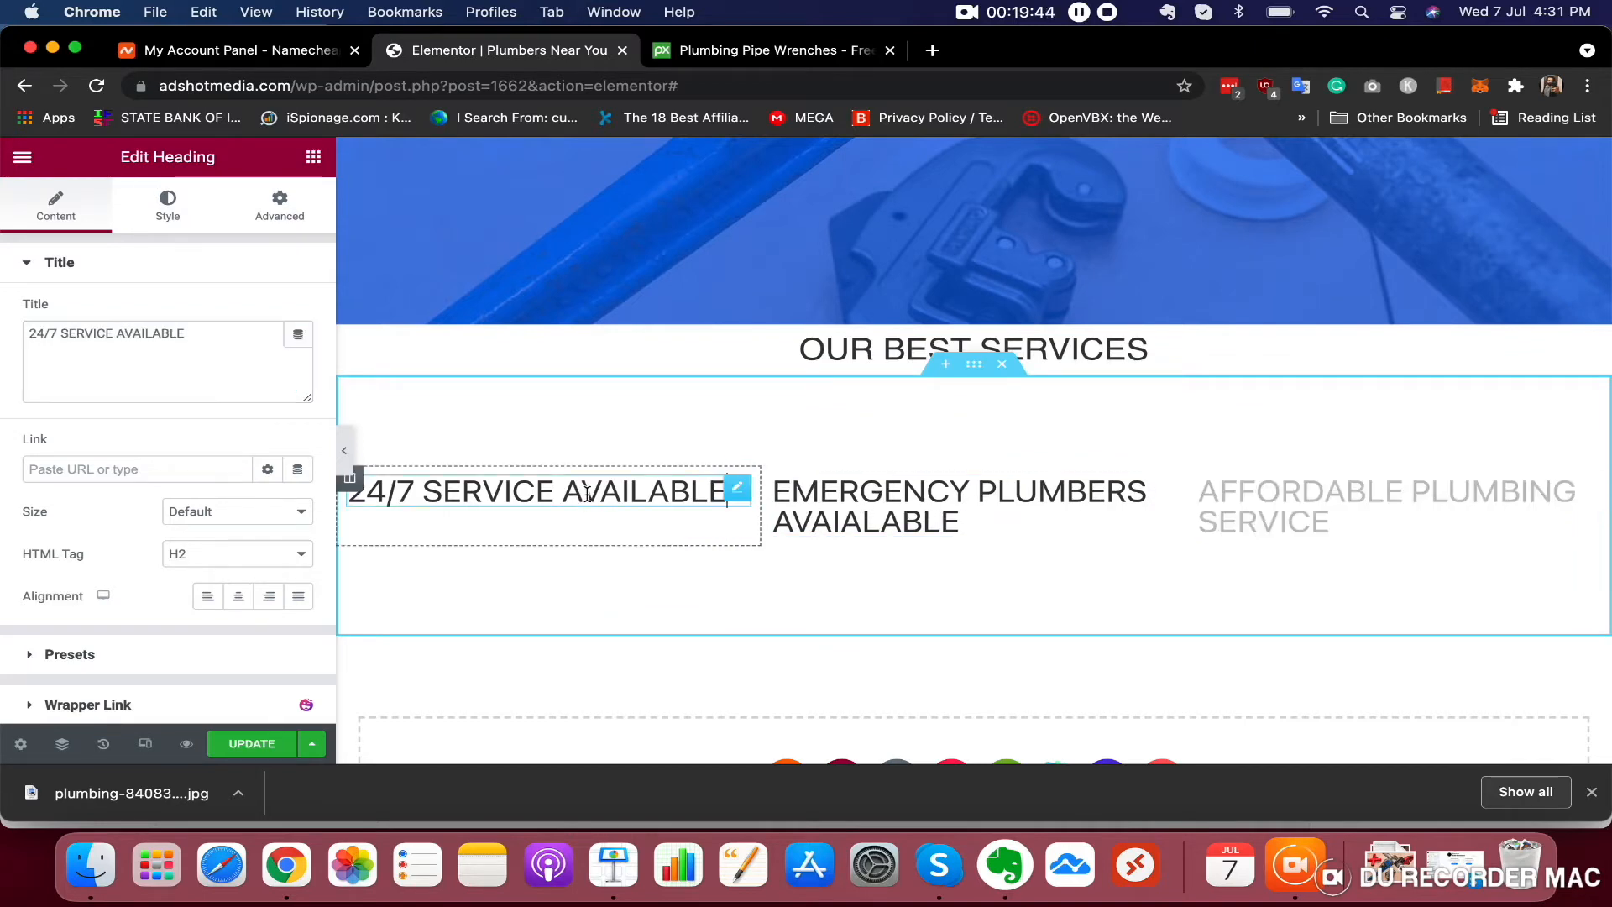
left_click(237, 596)
left_click(1045, 539)
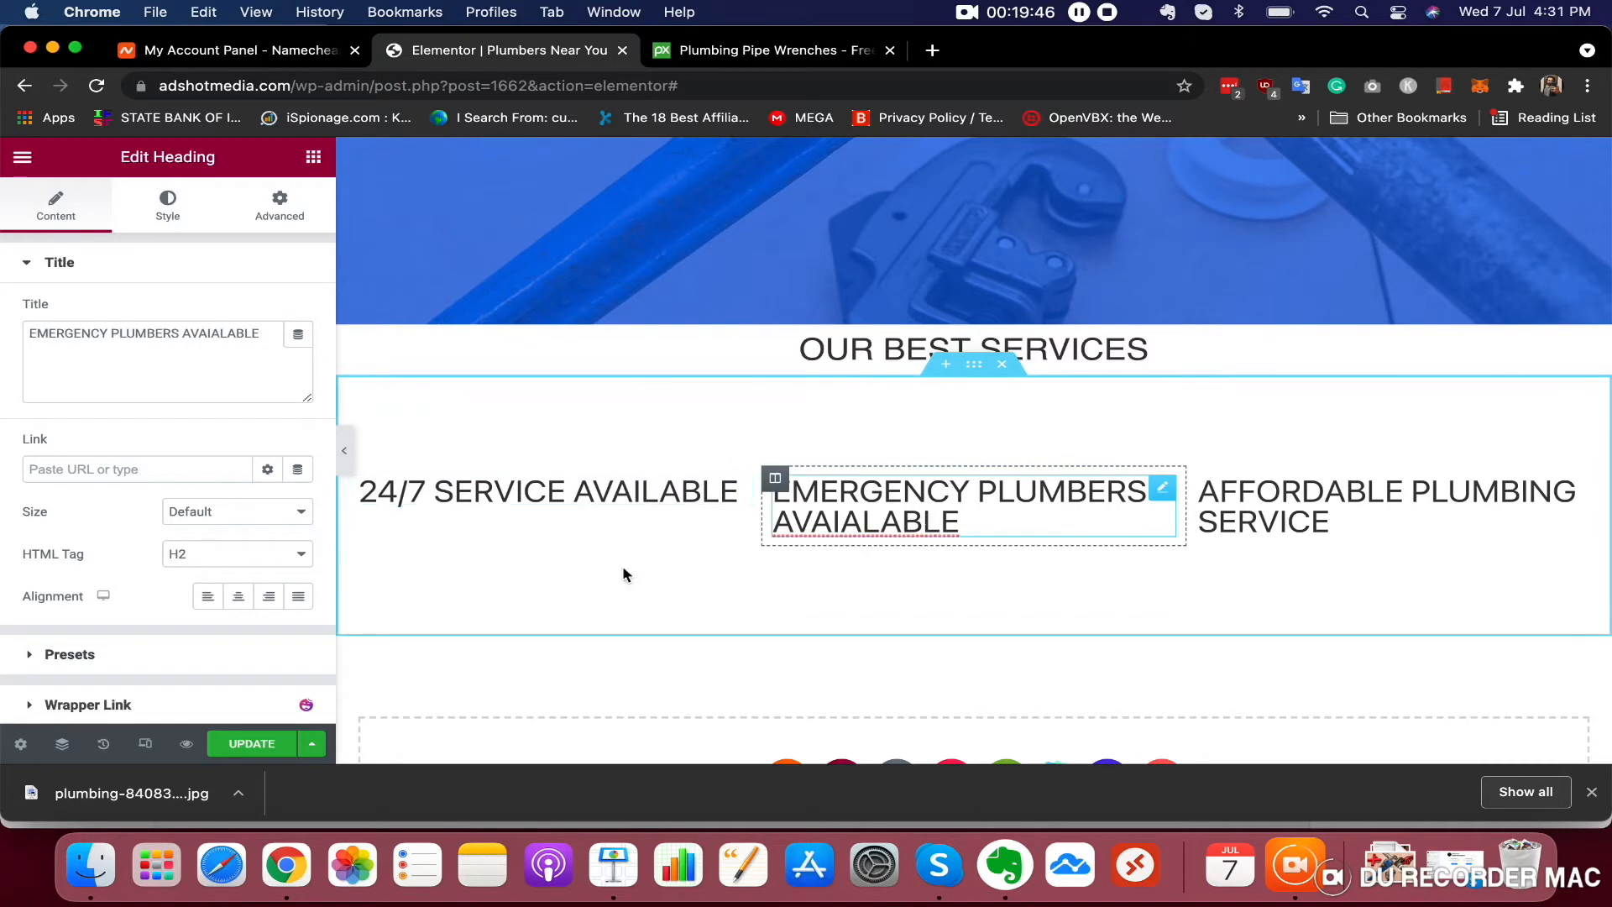
left_click(237, 596)
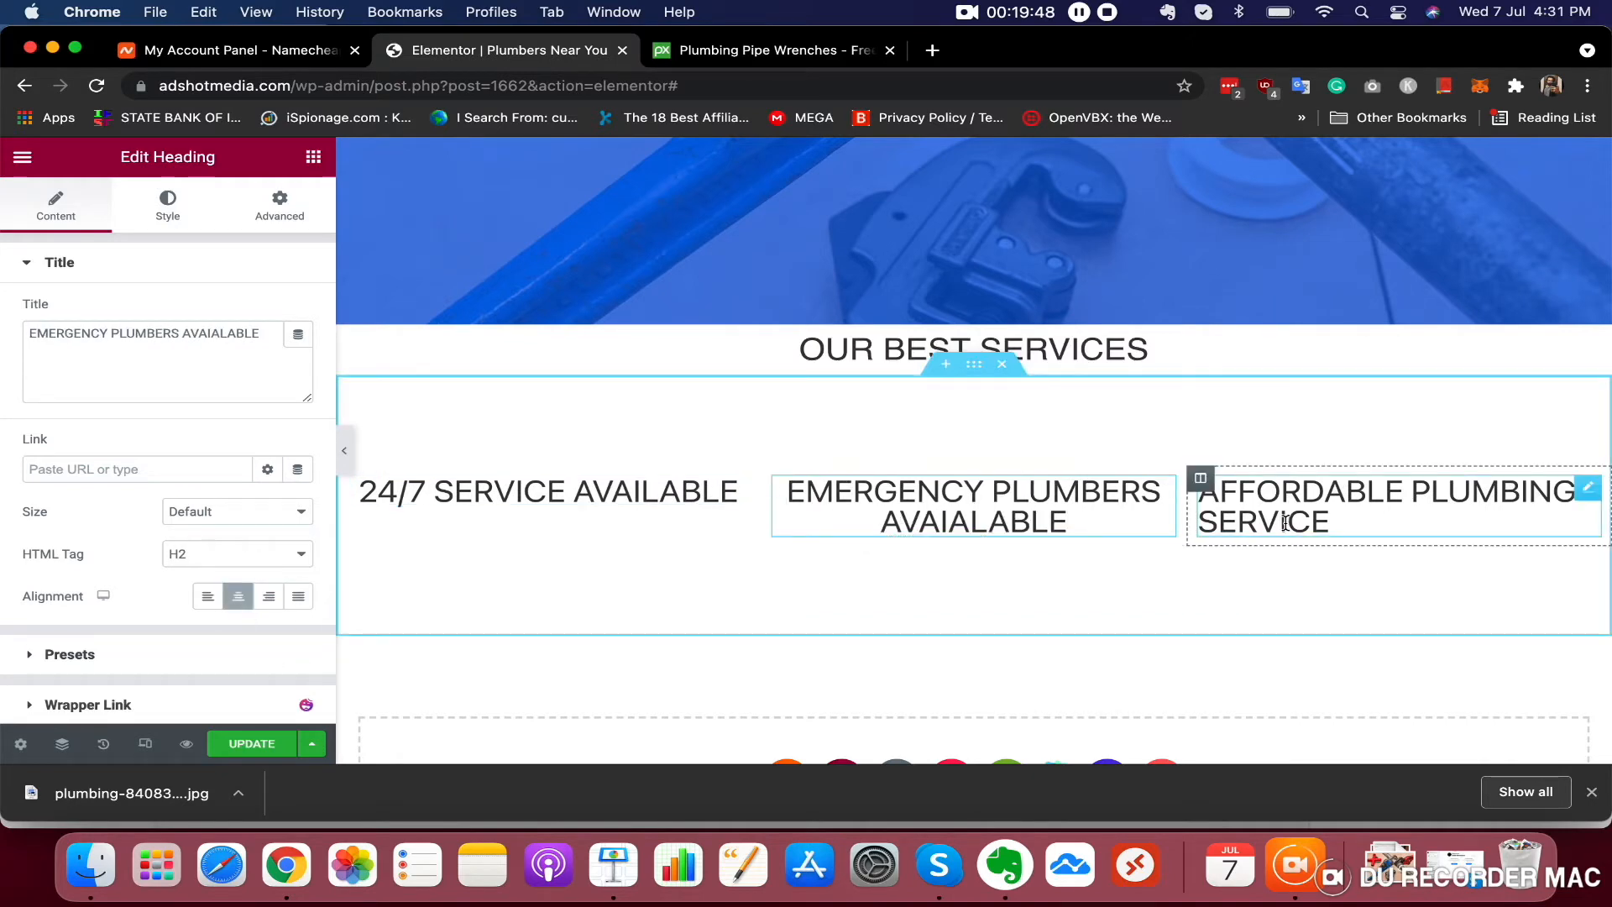
left_click(1286, 523)
left_click(238, 596)
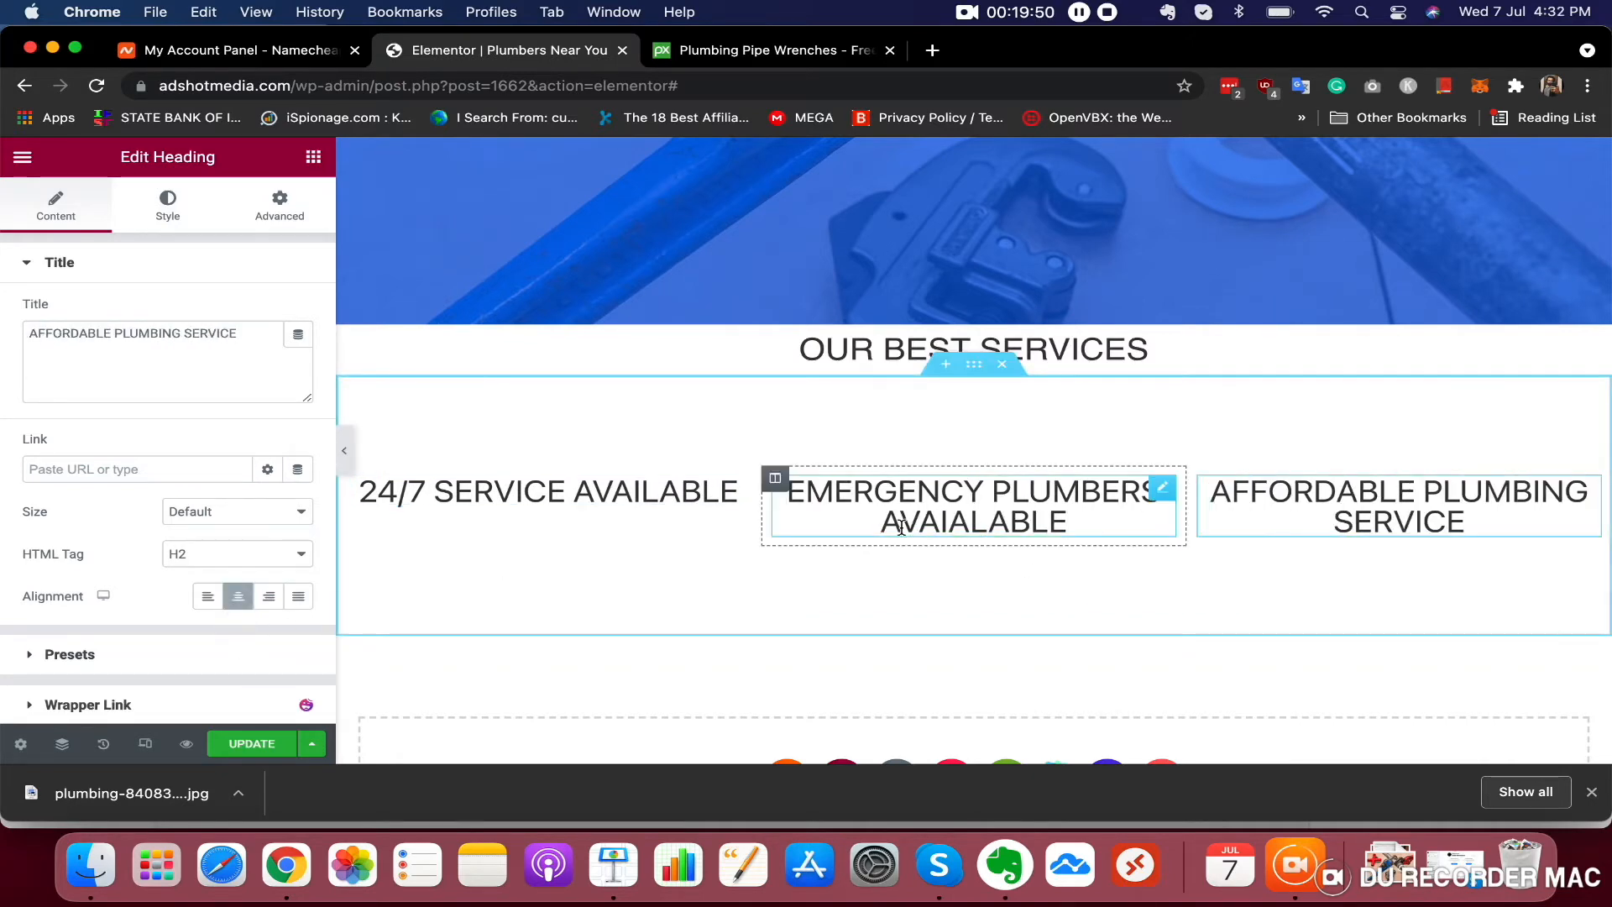
Set the 24/7 SERVICE AVAILABLE heading's font size to 23 px and copy that size value
scroll(925, 533, "up", 3)
scroll(892, 511, "down", 3)
scroll(892, 511, "up", 3)
scroll(894, 519, "down", 3)
left_click(637, 458)
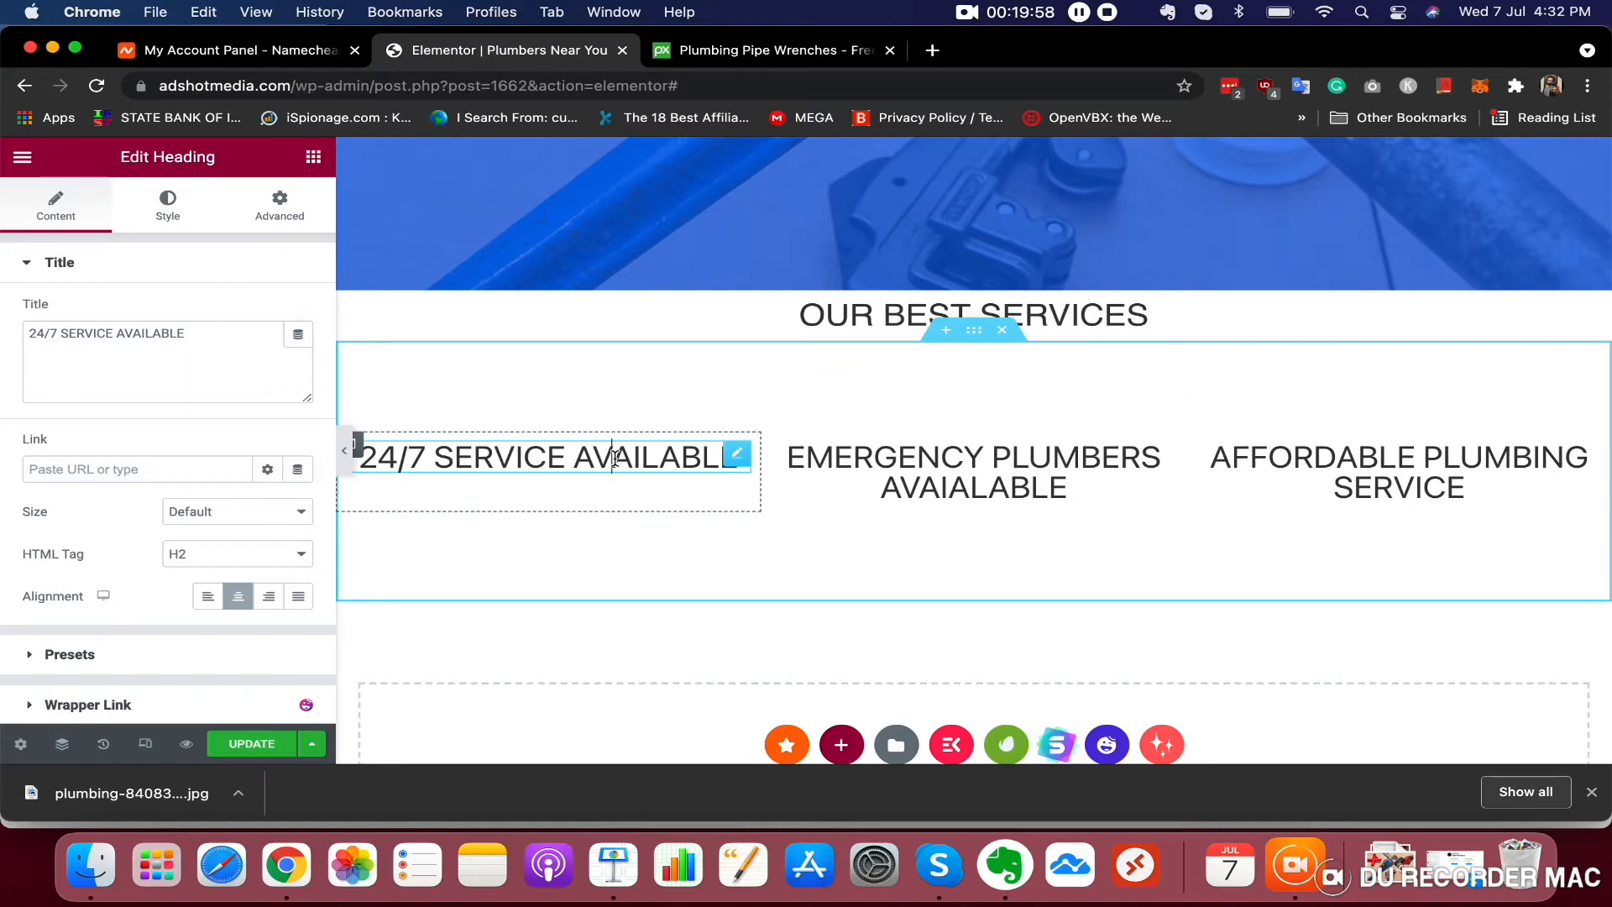
left_click(168, 206)
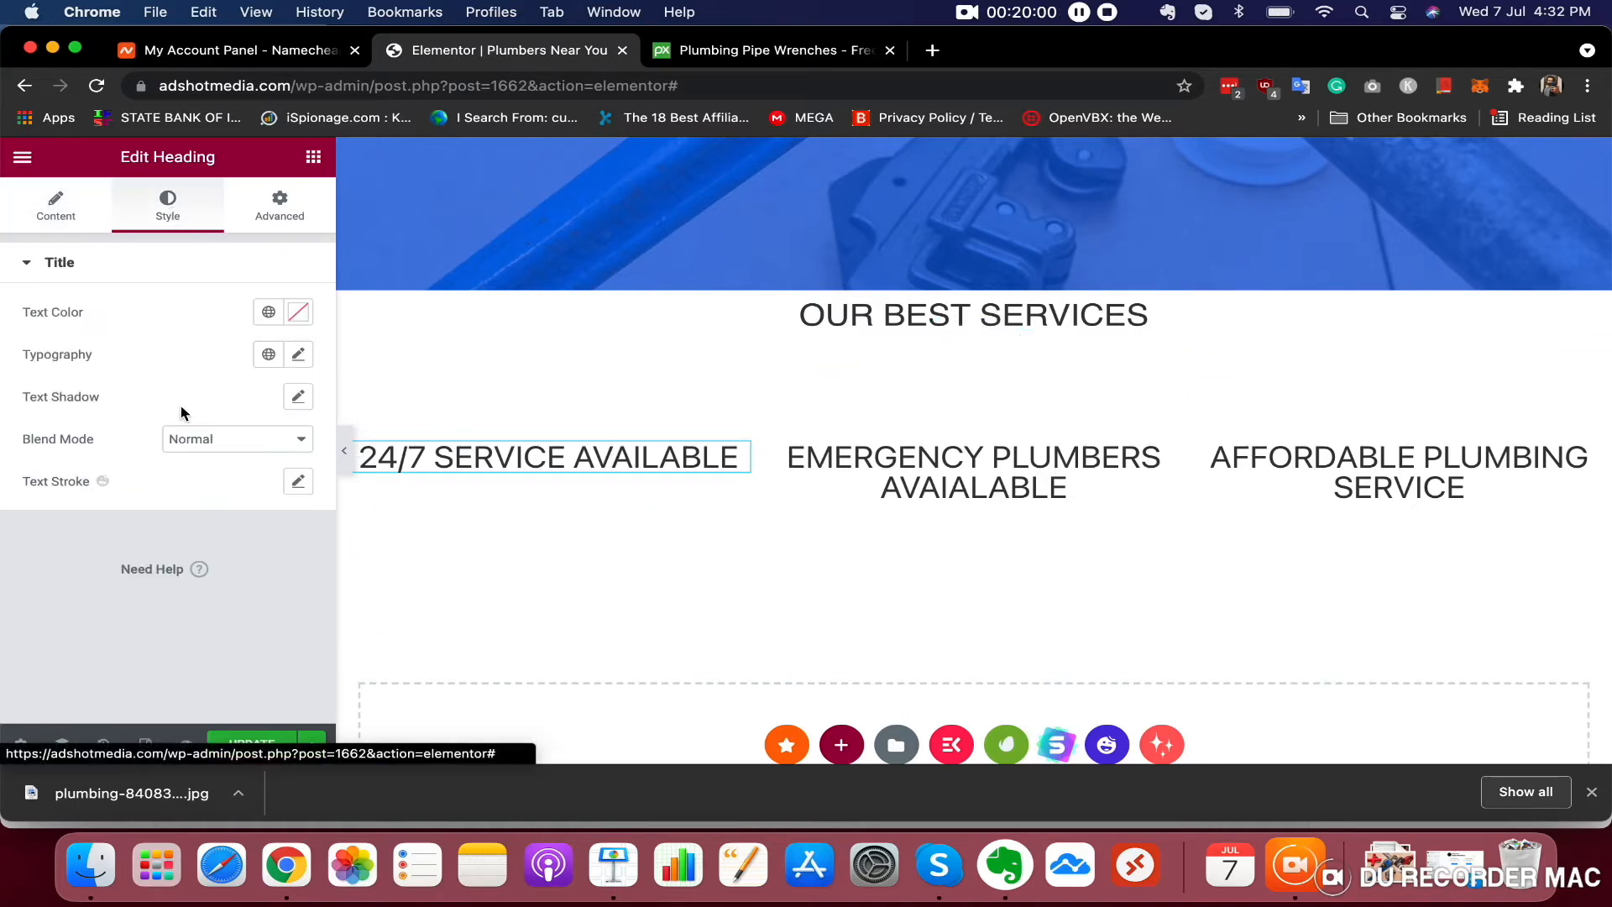
left_click(300, 355)
left_click_drag(40, 519, 61, 519)
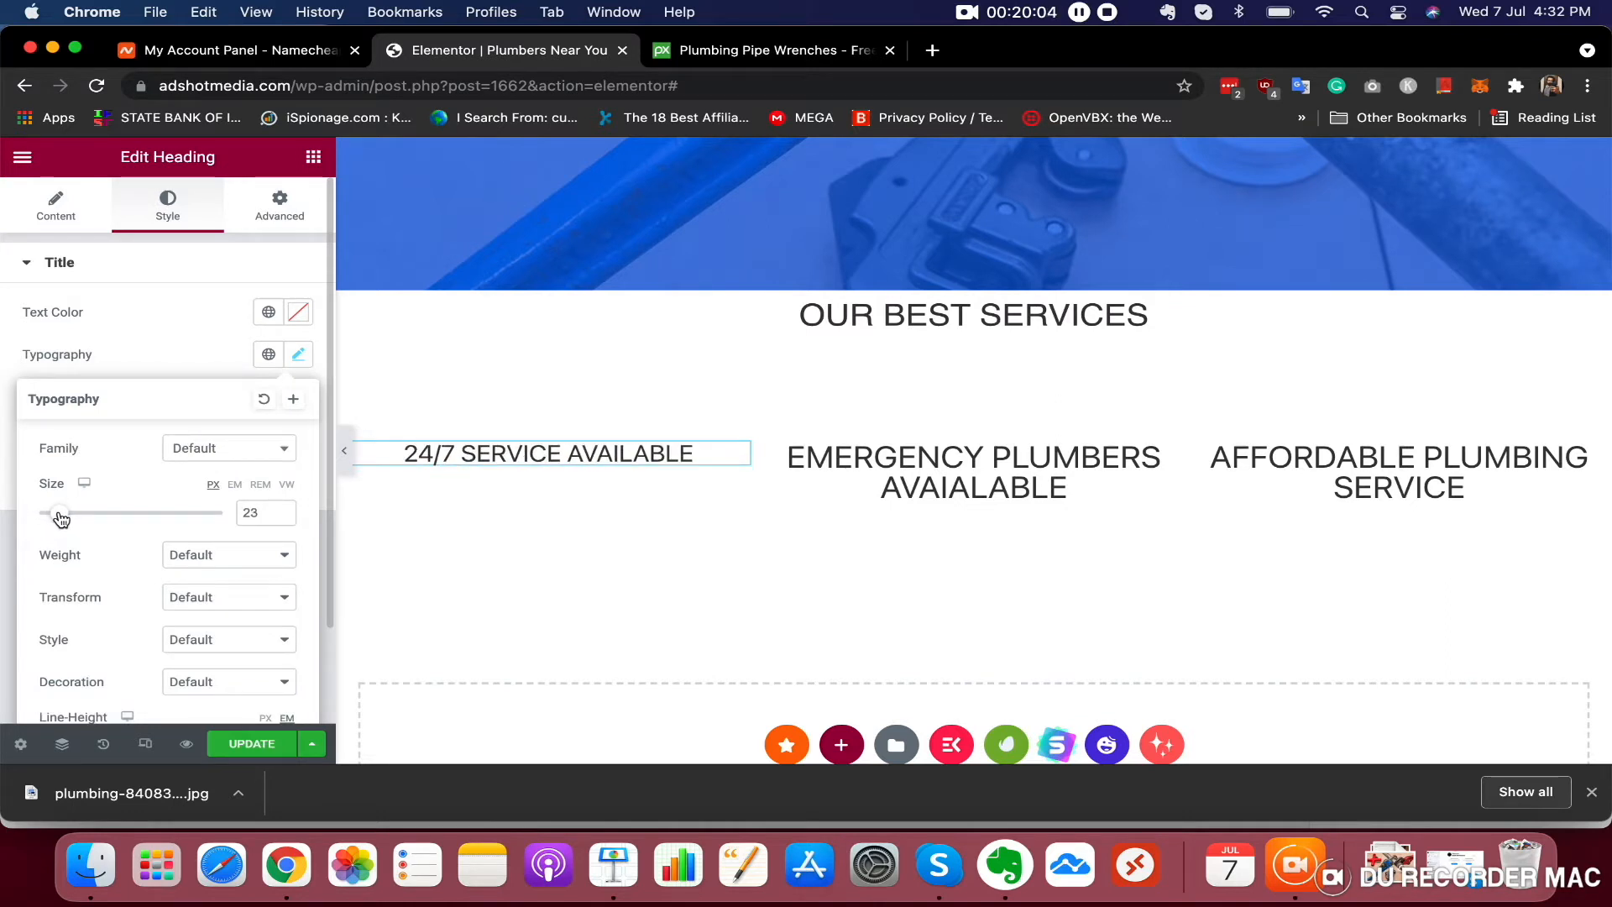
right_click(255, 514)
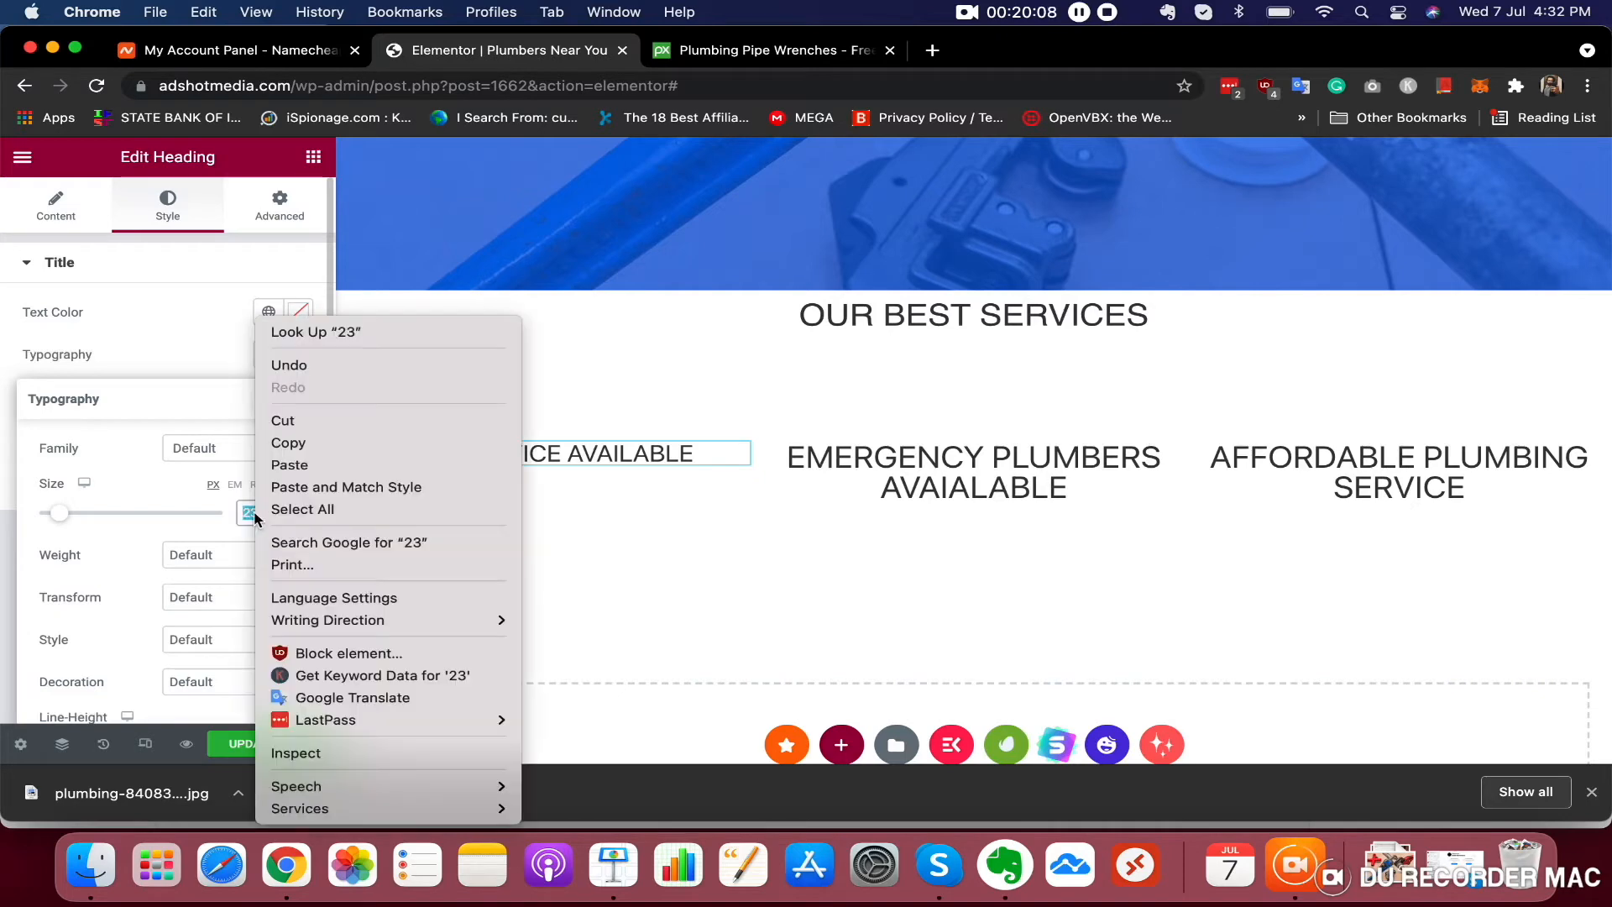
left_click(309, 443)
Paste 23 px as the font size of the EMERGENCY PLUMBERS heading
left_click(903, 469)
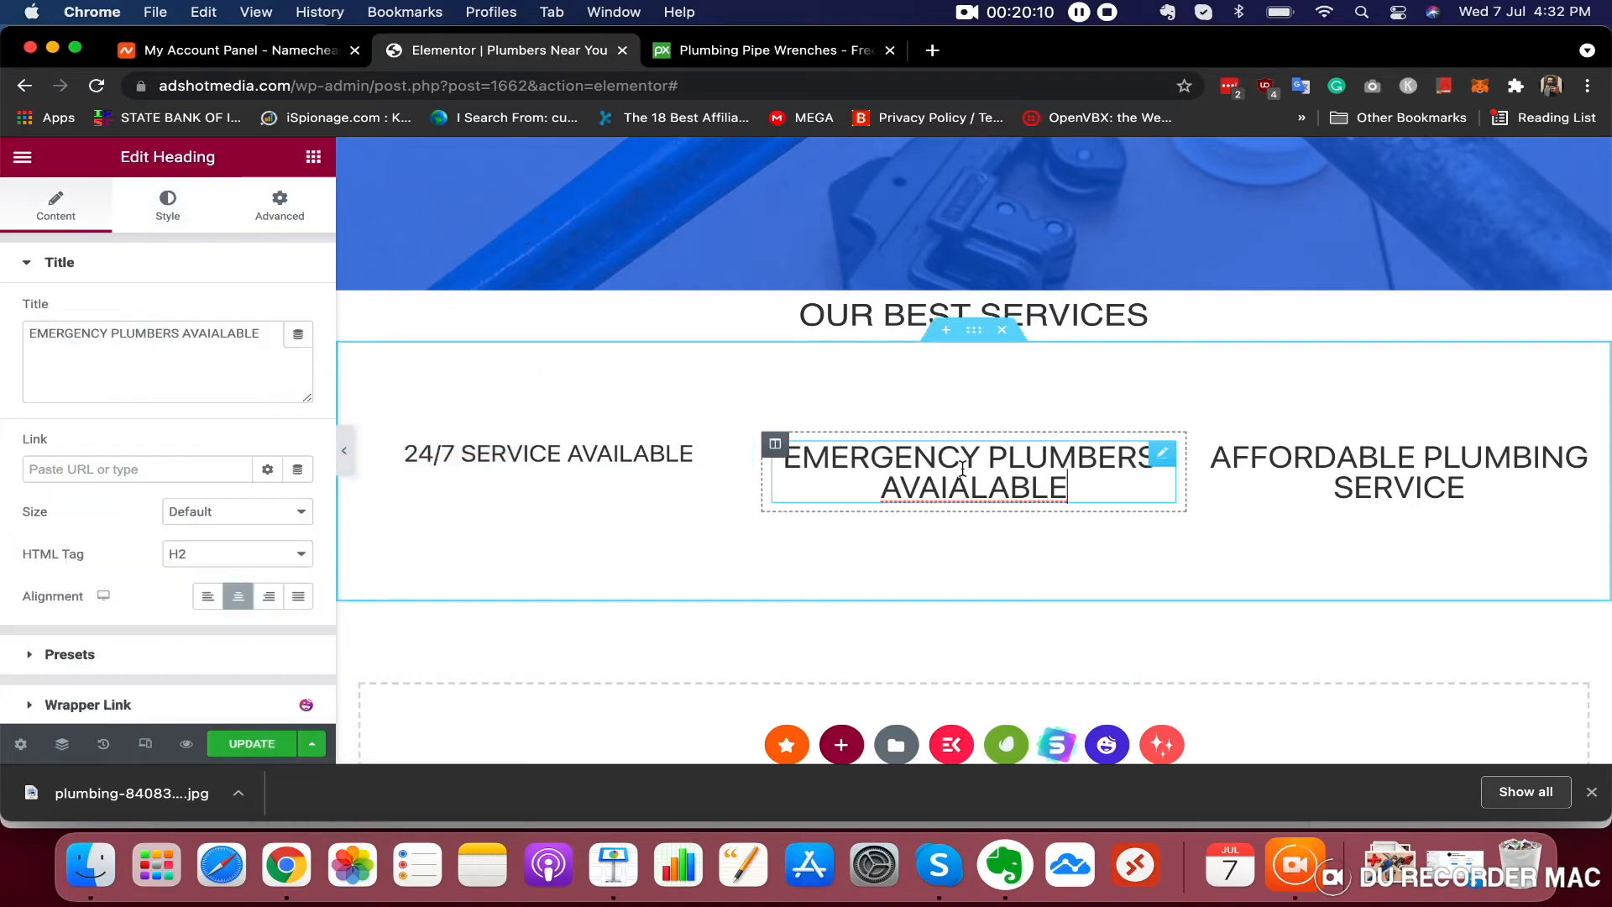
left_click(168, 217)
left_click(298, 354)
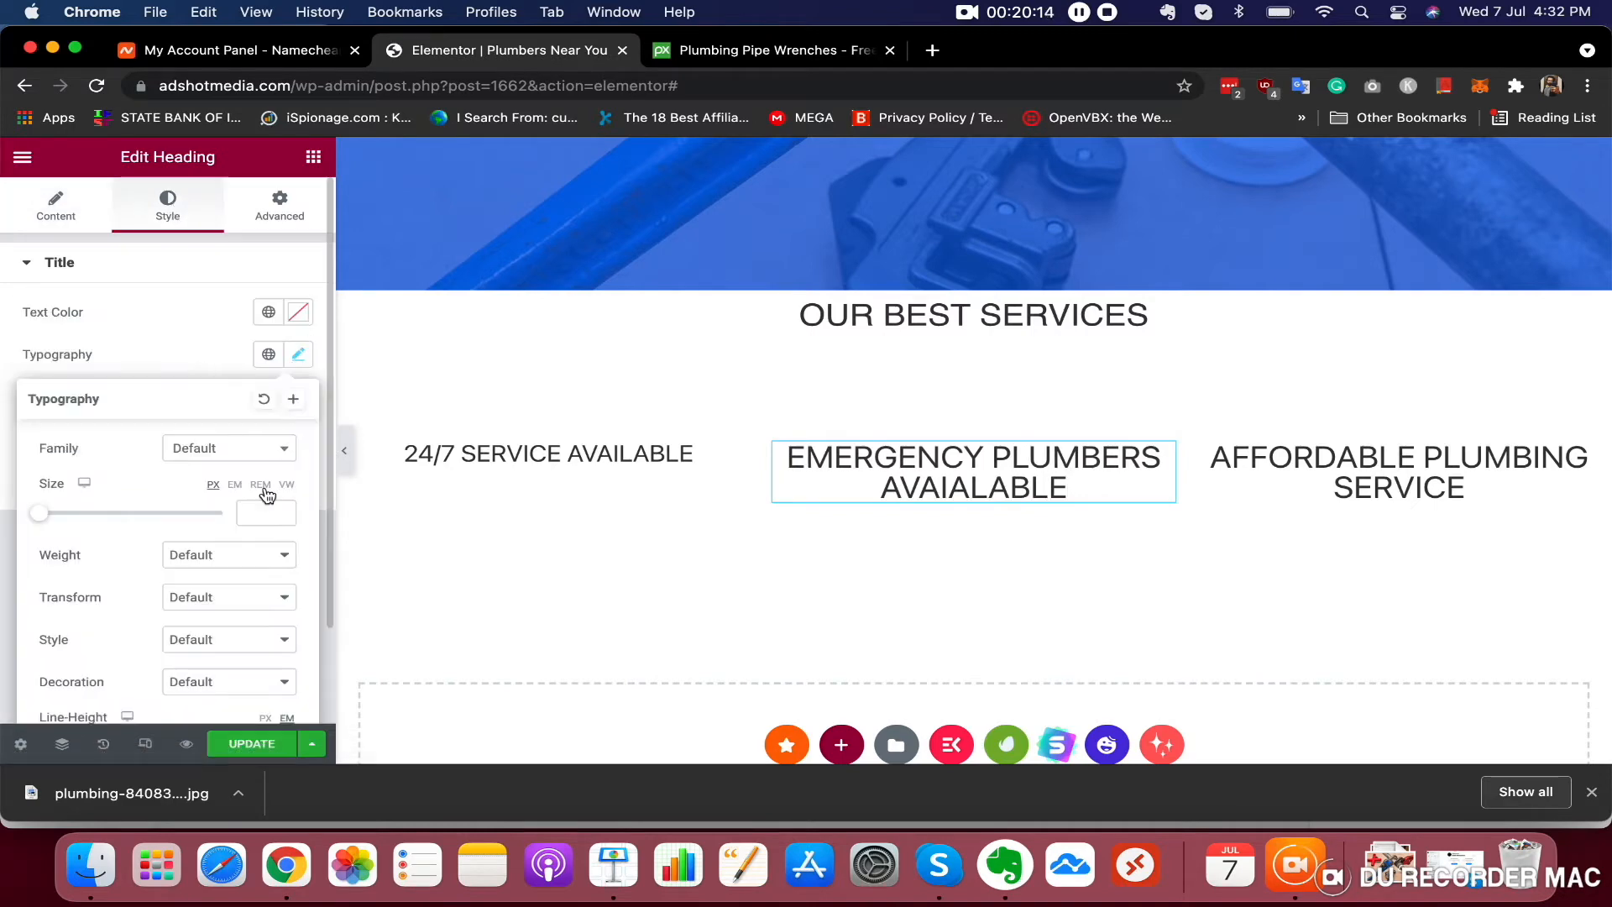
right_click(251, 512)
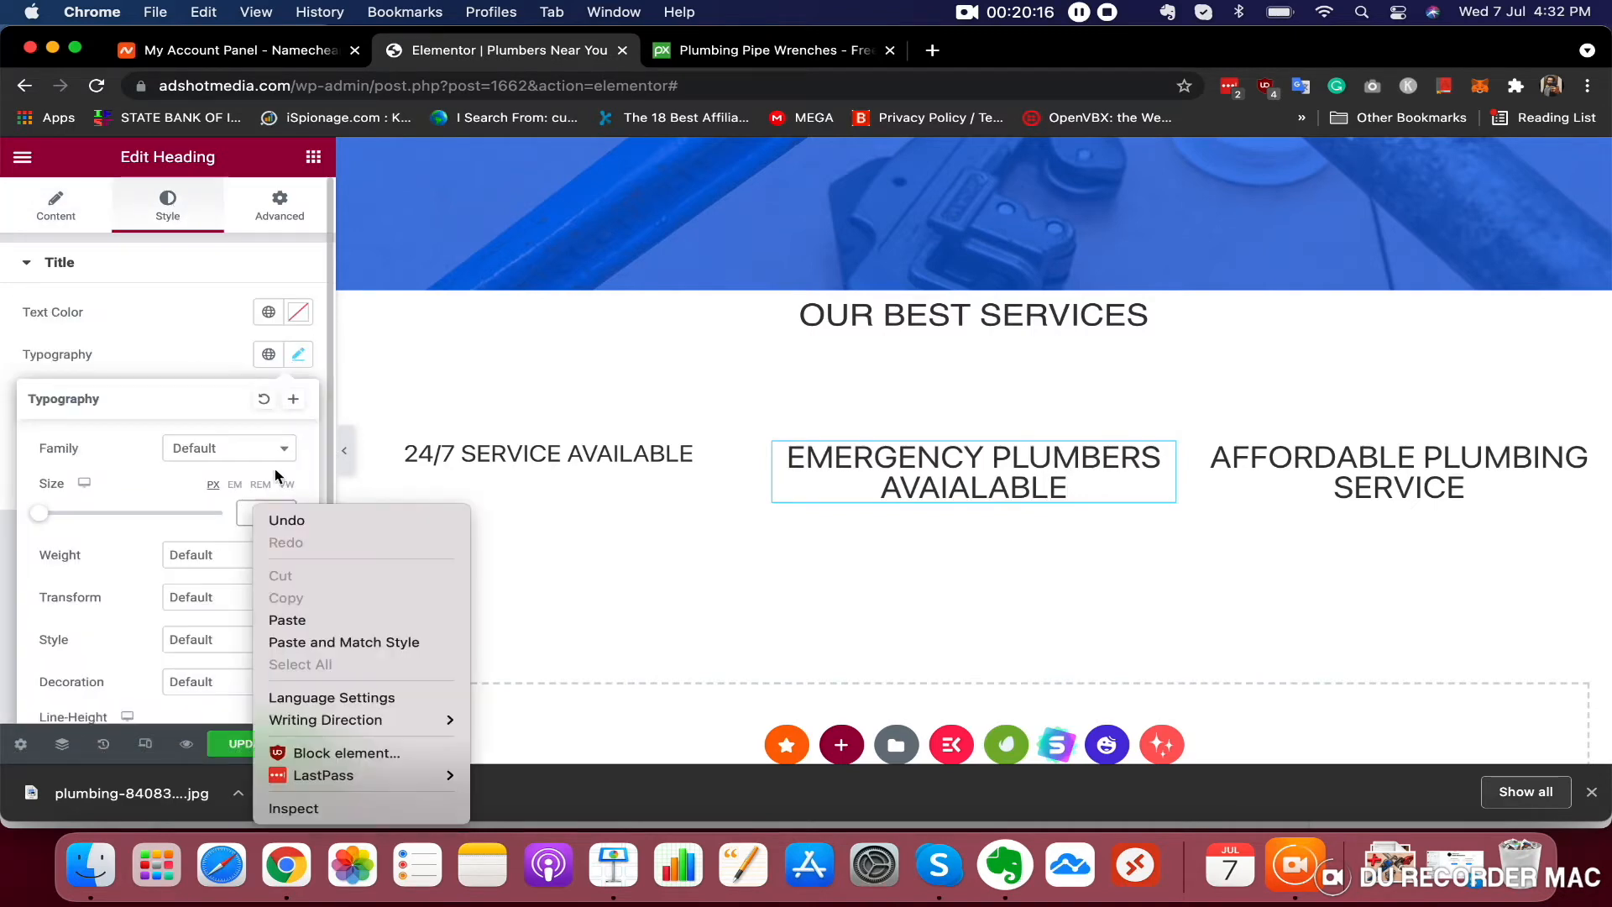
left_click(285, 626)
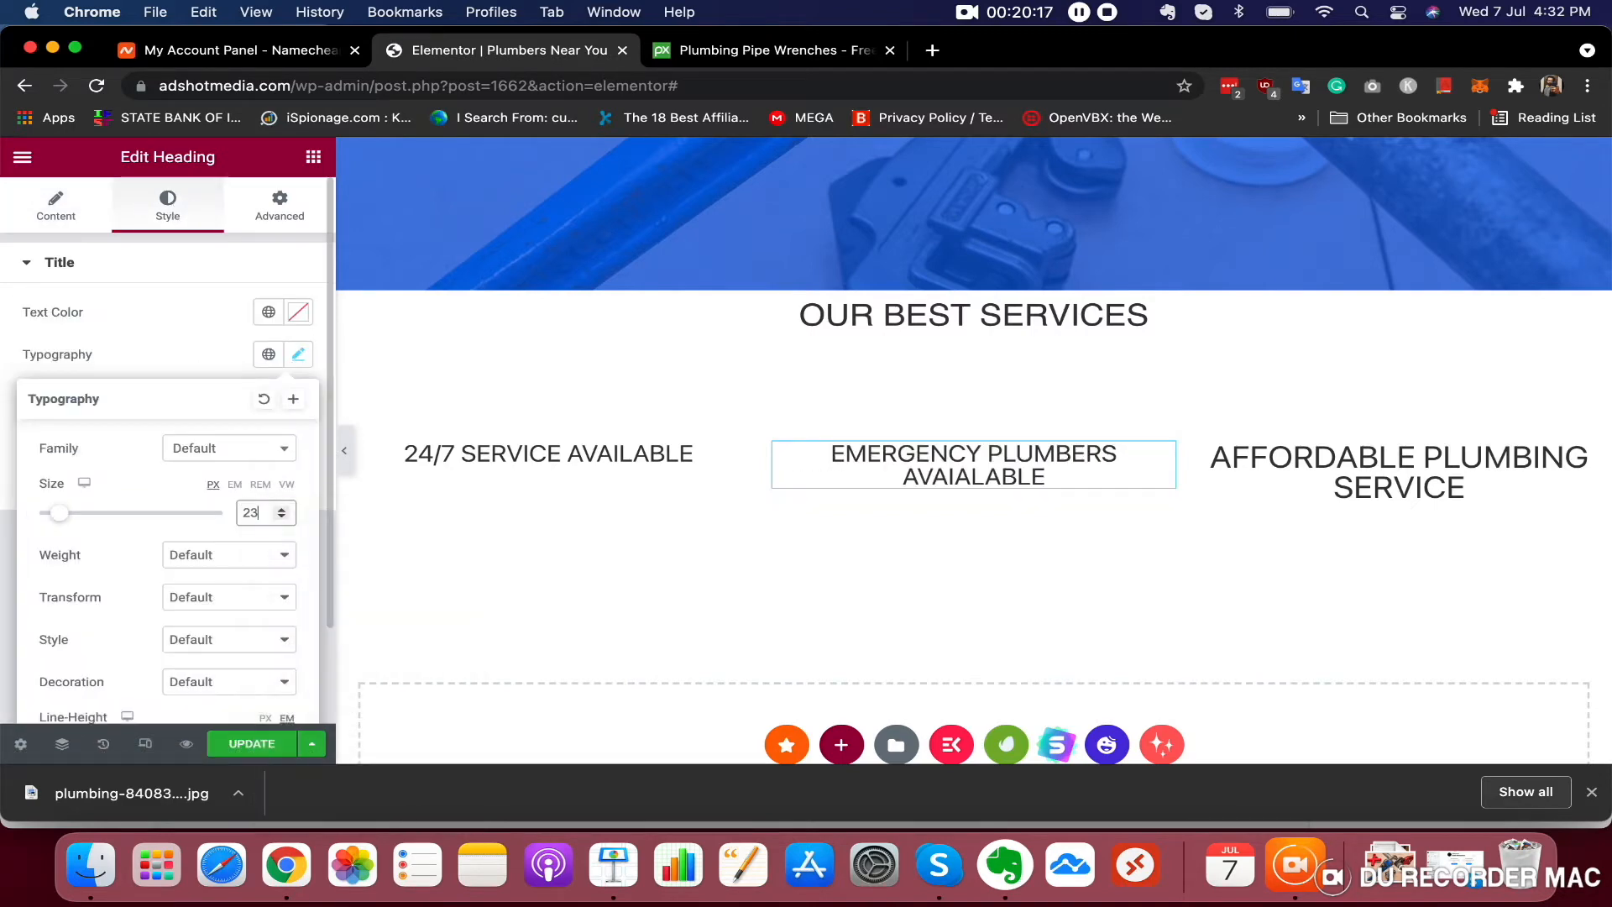
Paste 23 px as the font size of the AFFORDABLE PLUMBING SERVICE heading
left_click(1288, 467)
left_click(164, 210)
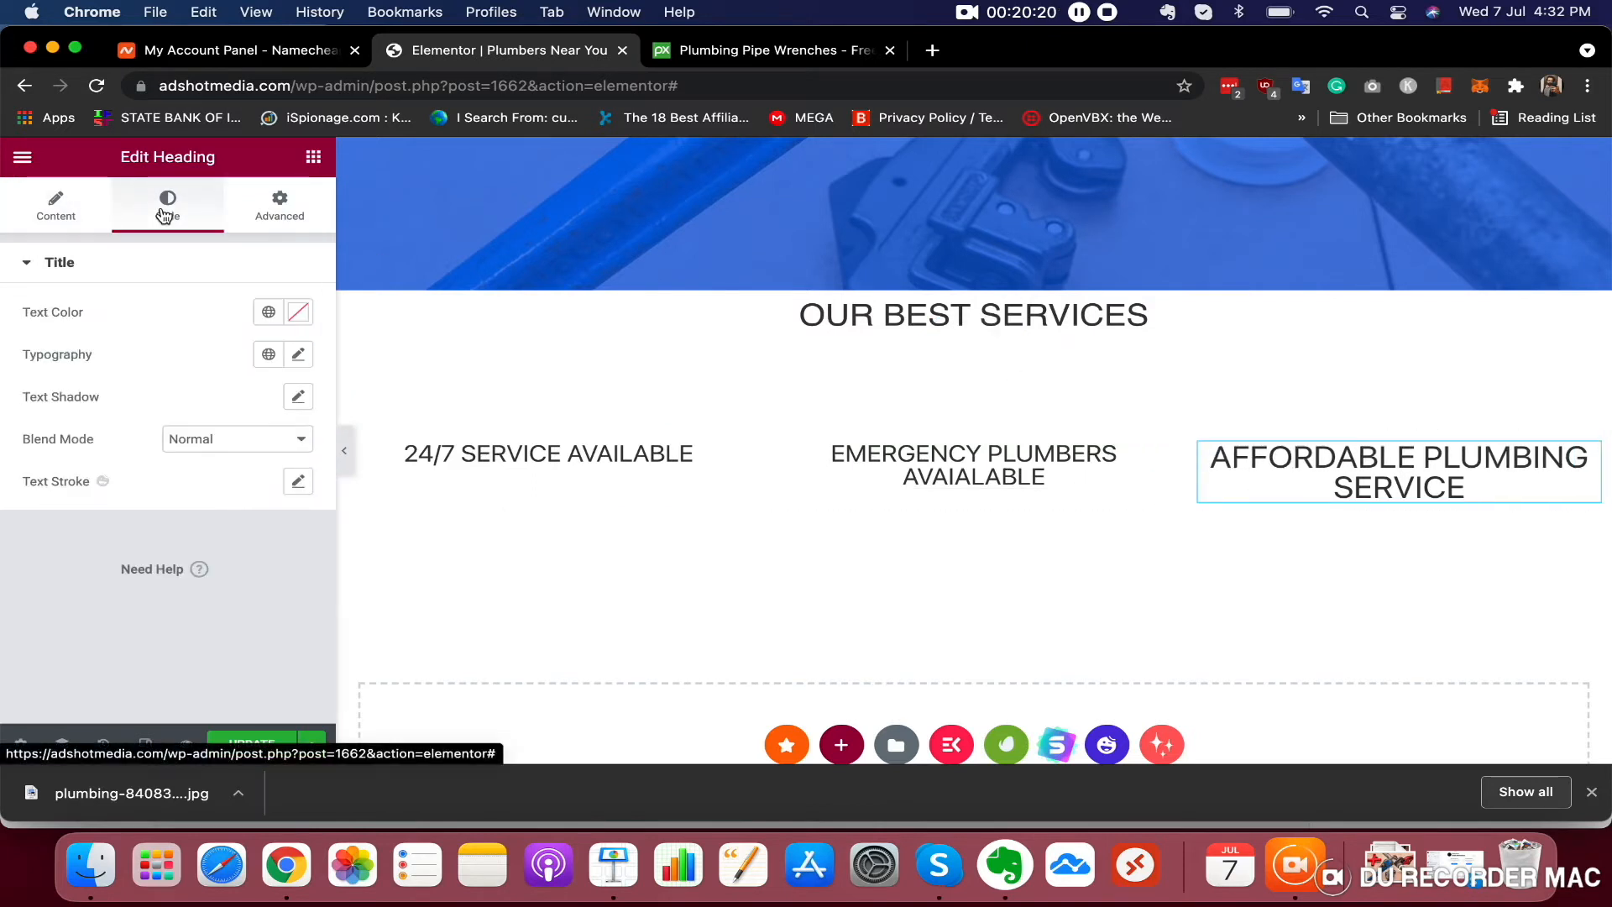
left_click(299, 354)
right_click(253, 514)
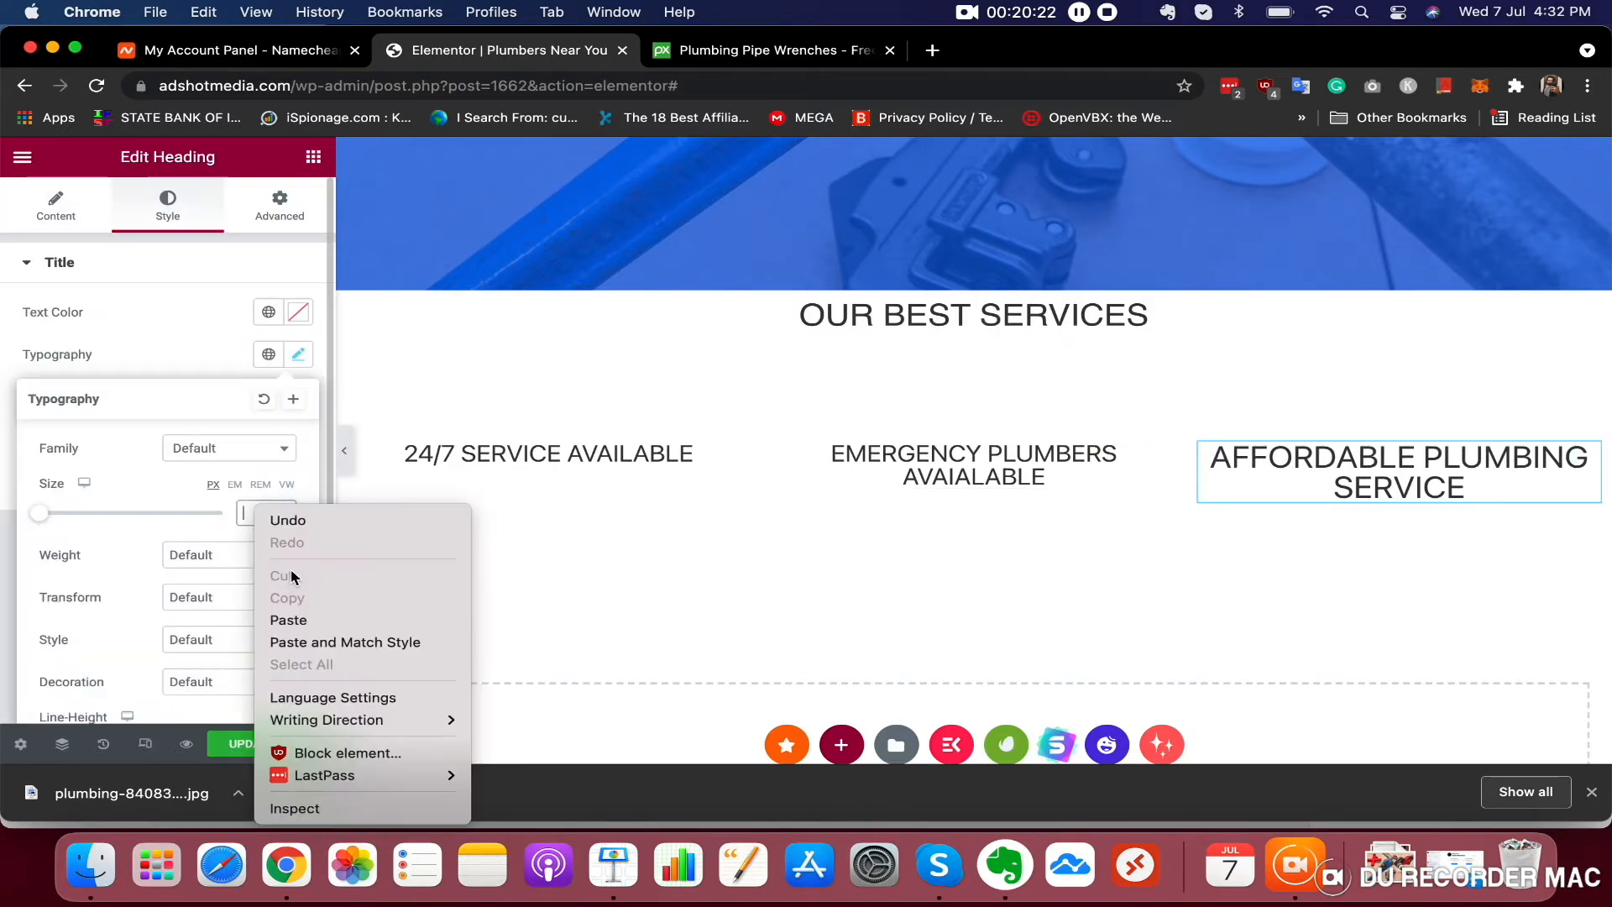
left_click(290, 619)
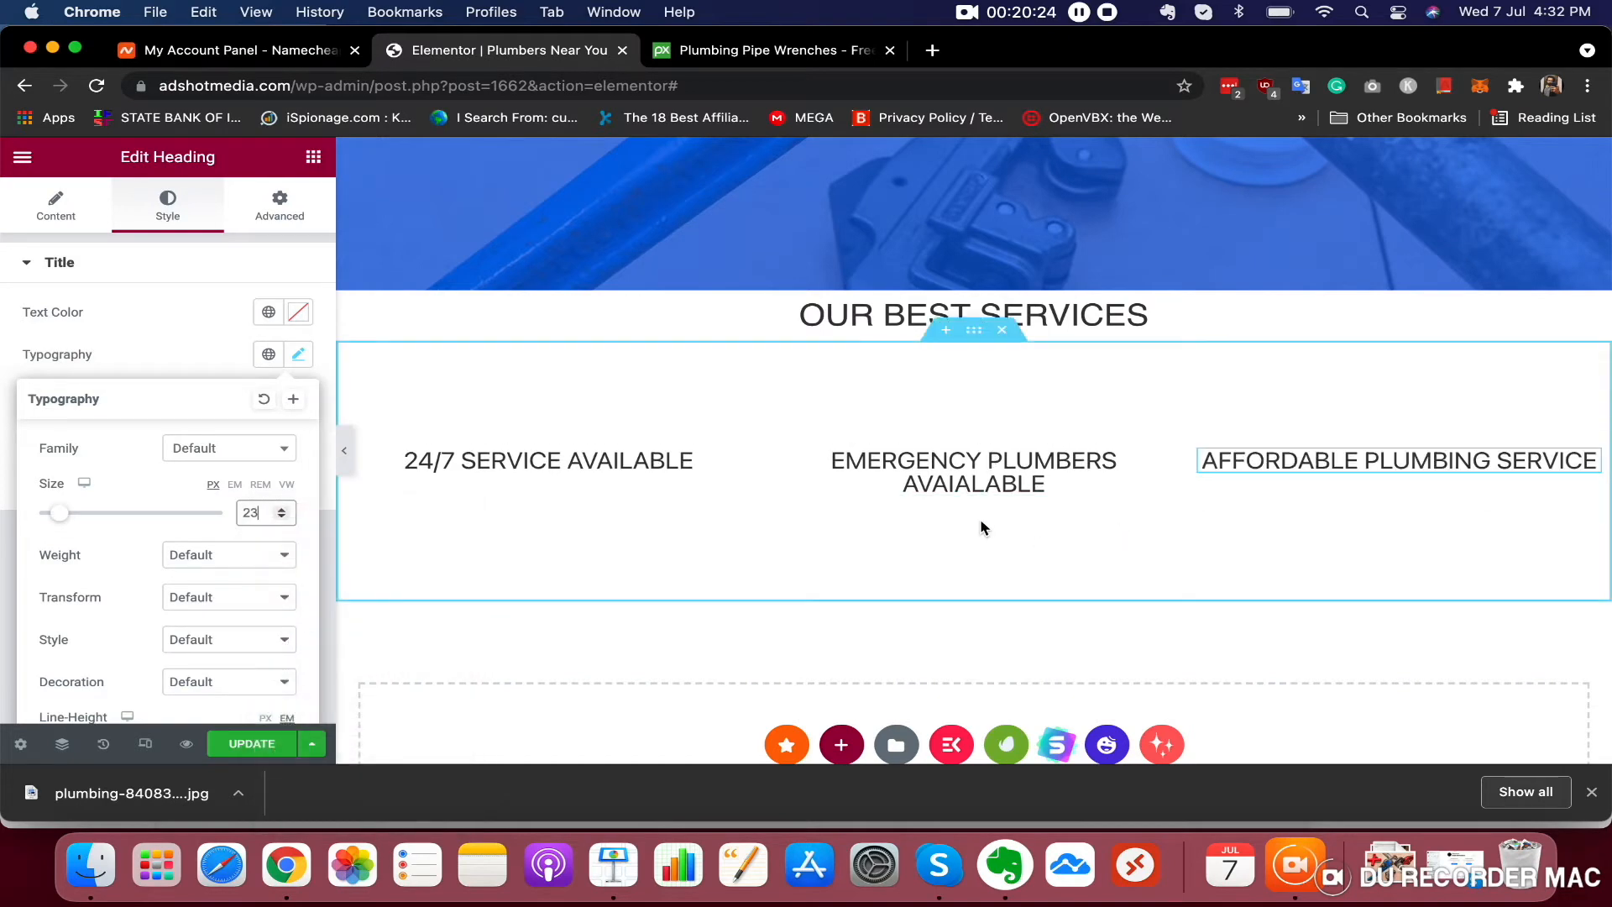
Scroll over the services section to review the service headings
scroll(992, 511, "up", 5)
scroll(993, 514, "down", 5)
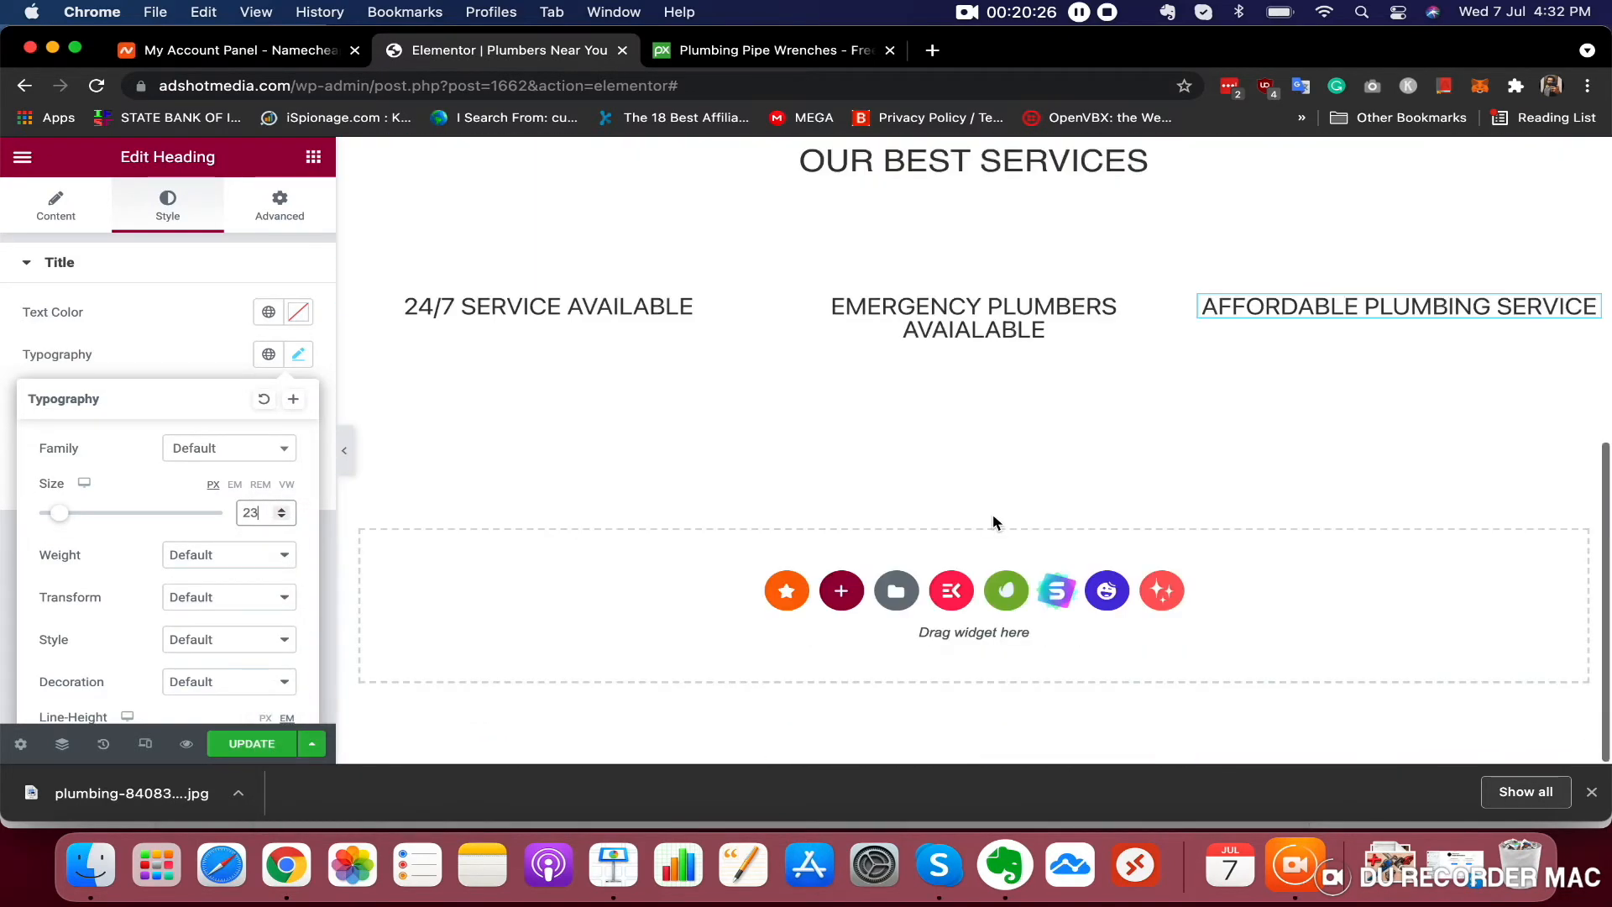
scroll(993, 514, "up", 2)
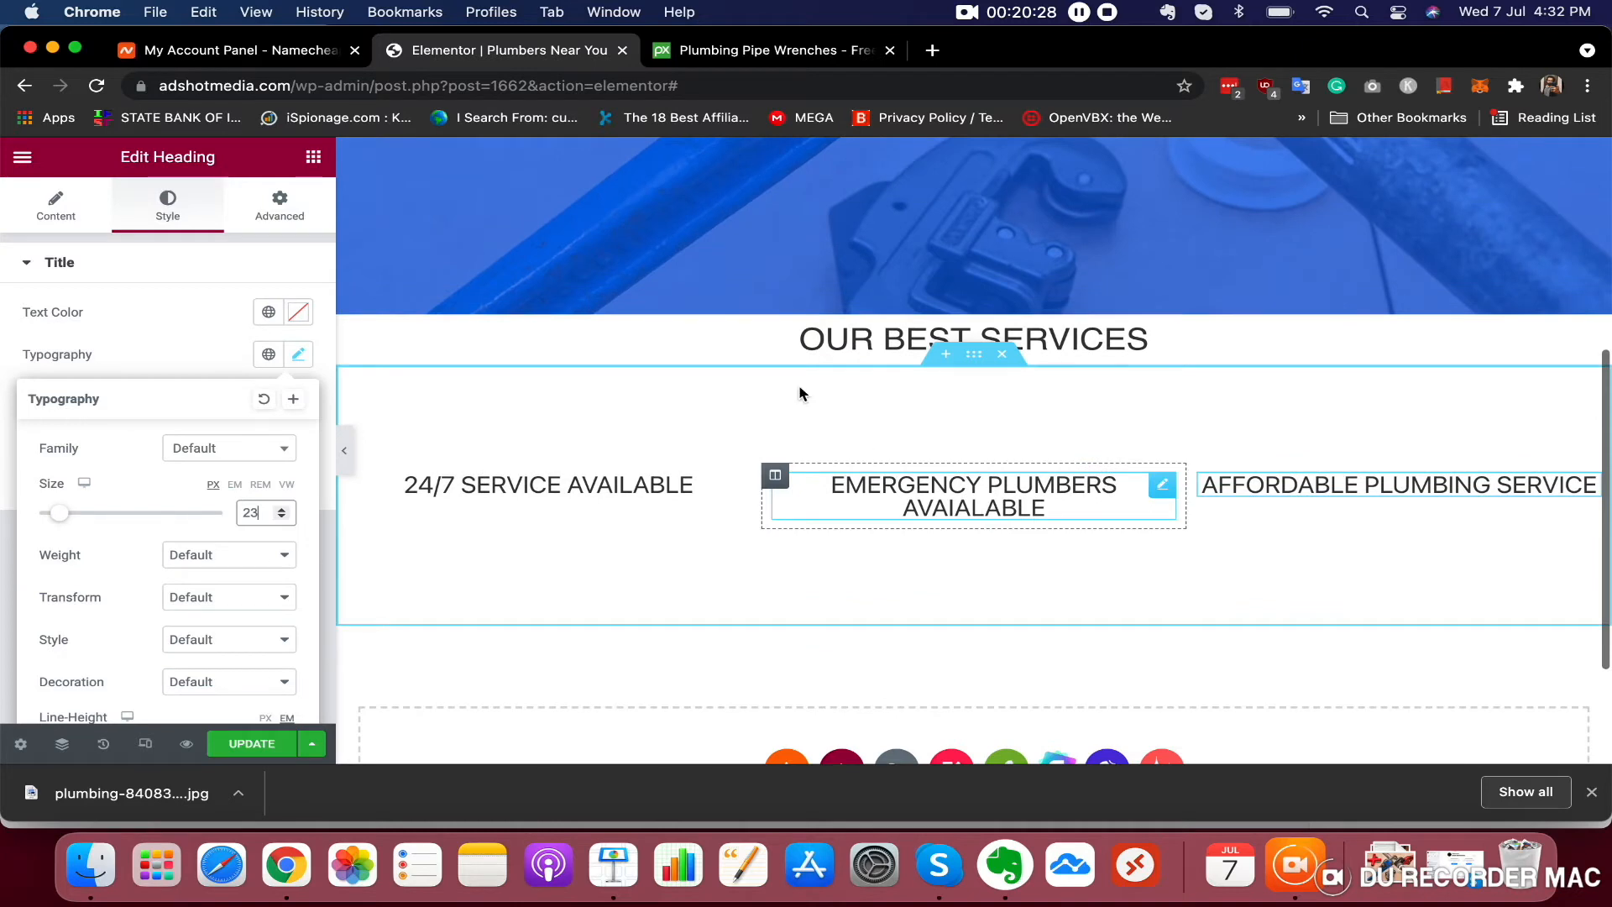
scroll(802, 454, "up", 4)
scroll(803, 454, "down", 4)
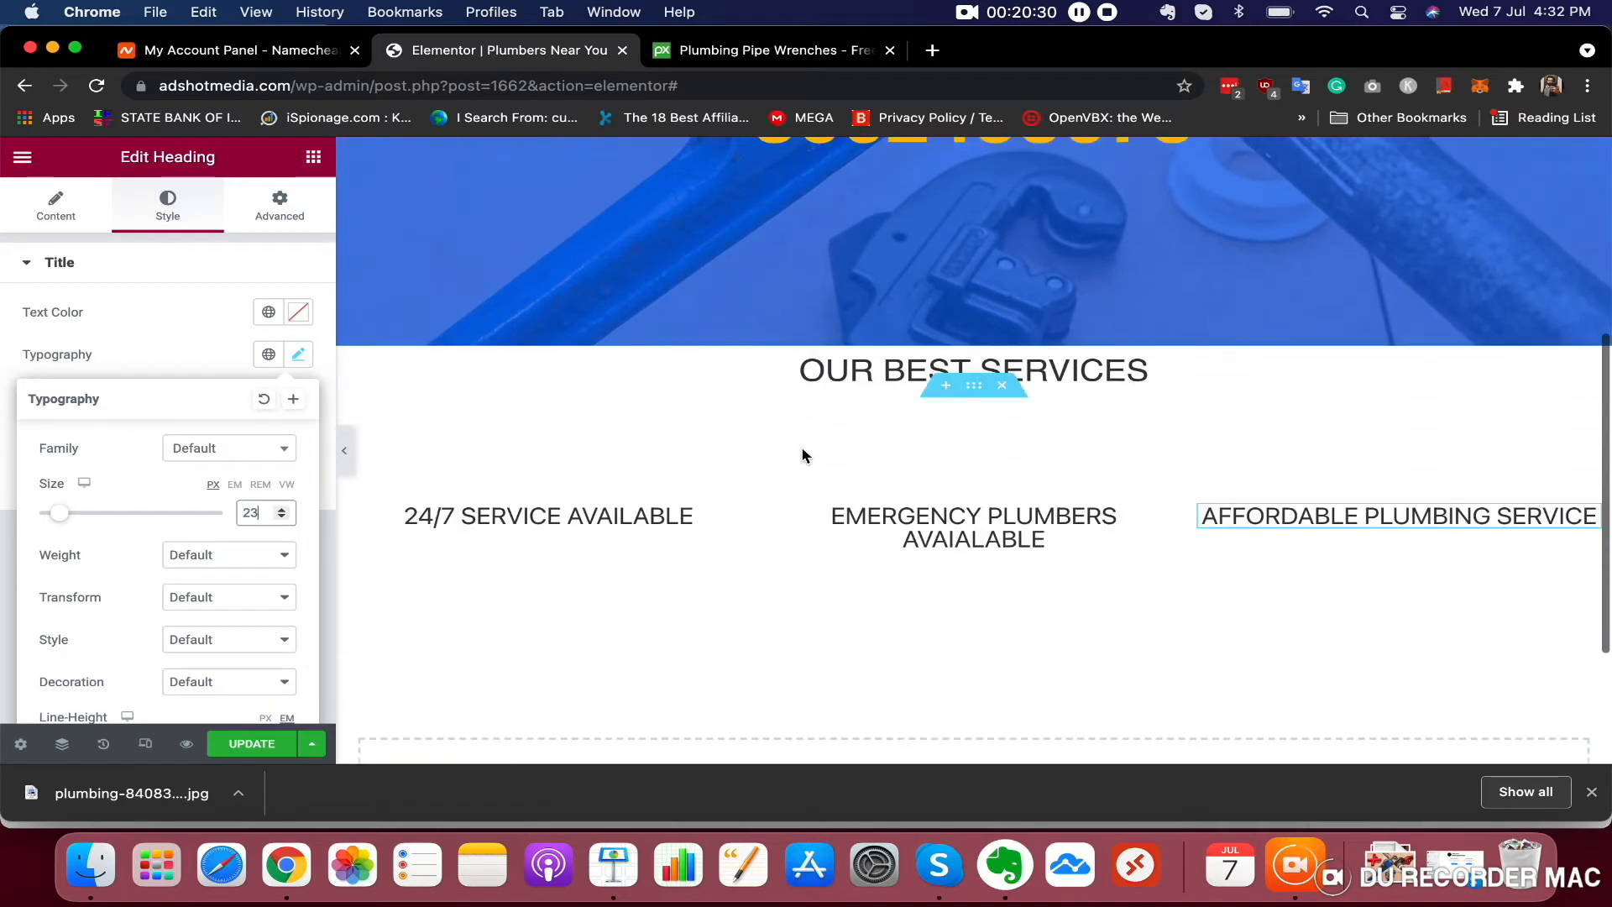
scroll(933, 504, "down", 2)
scroll(934, 504, "up", 8)
scroll(934, 504, "down", 10)
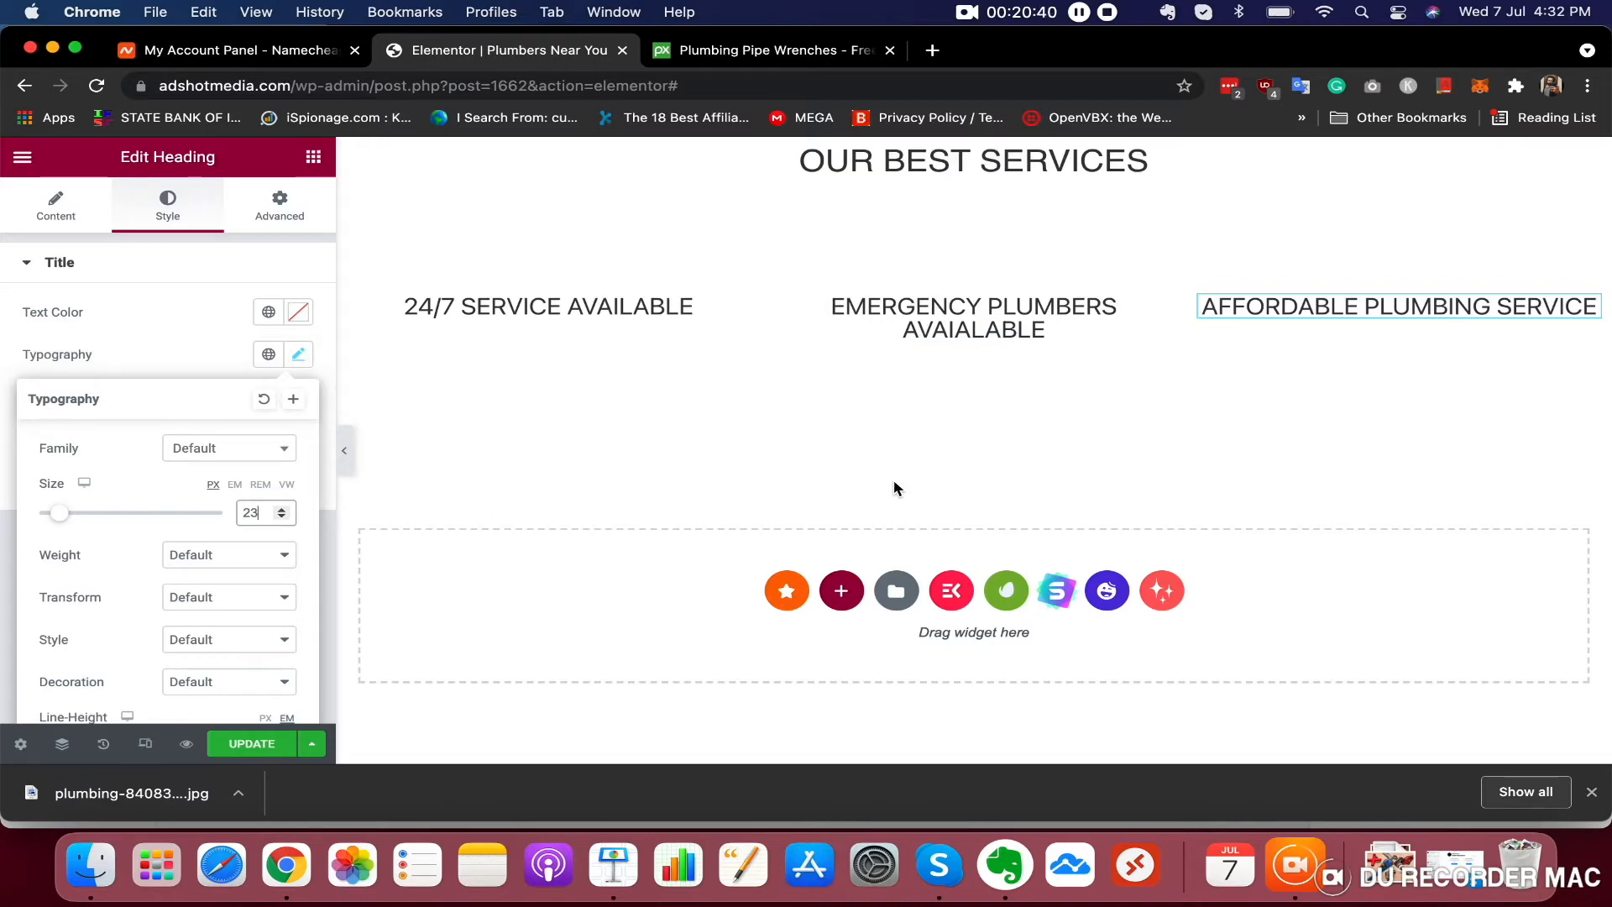
scroll(893, 487, "up", 5)
scroll(893, 487, "down", 4)
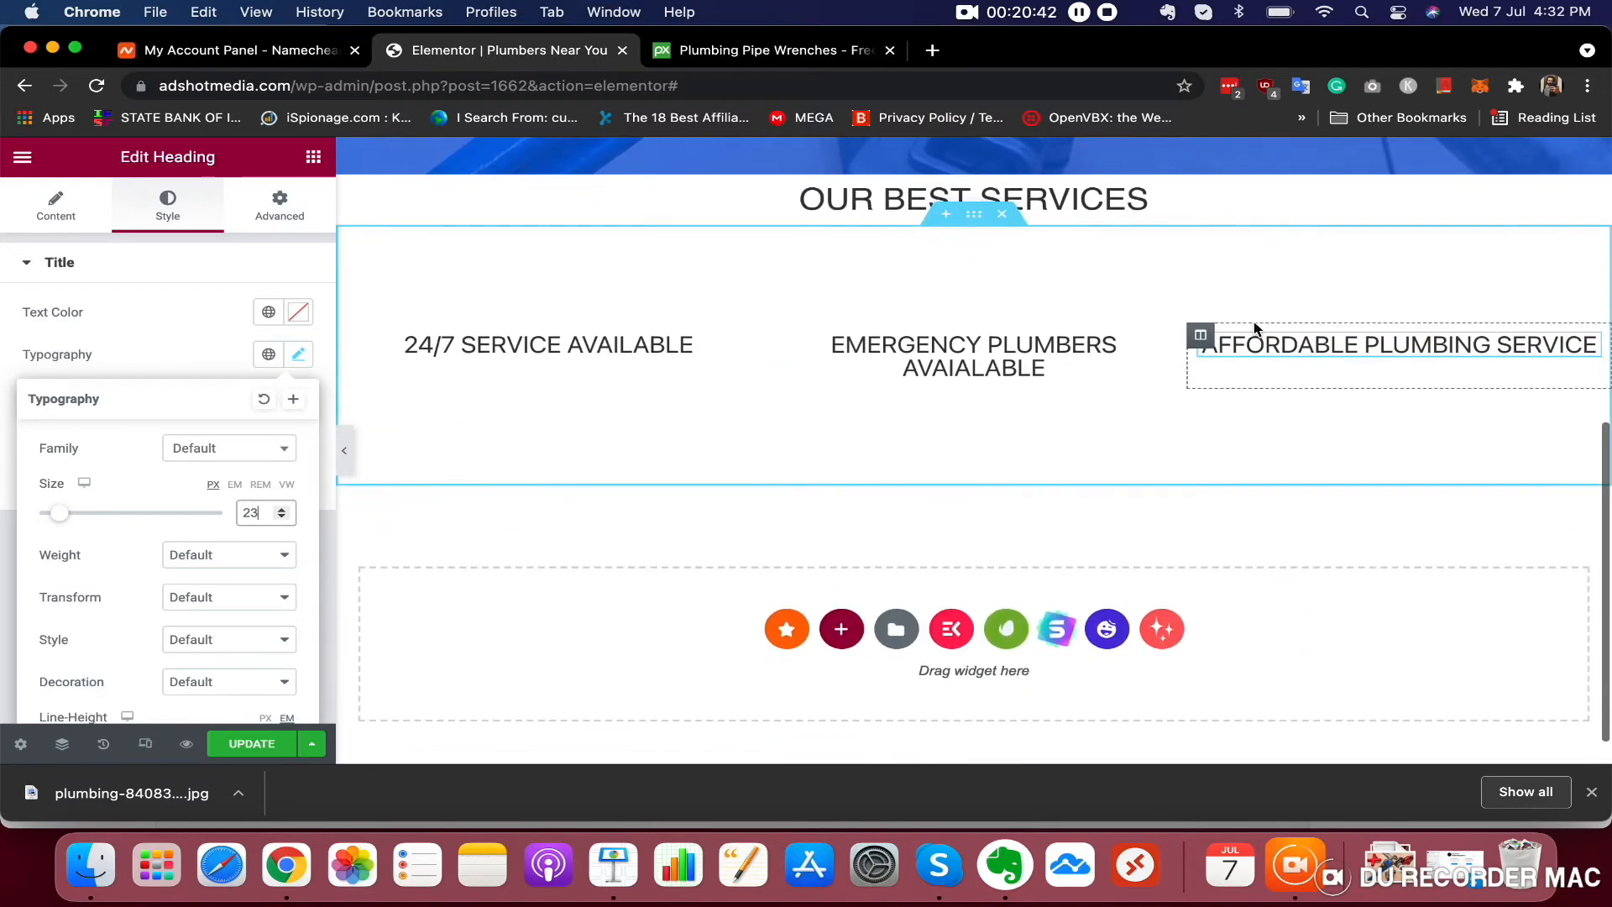
Duplicate the AFFORDABLE PLUMBING SERVICE column to create a fourth service column
right_click(1206, 340)
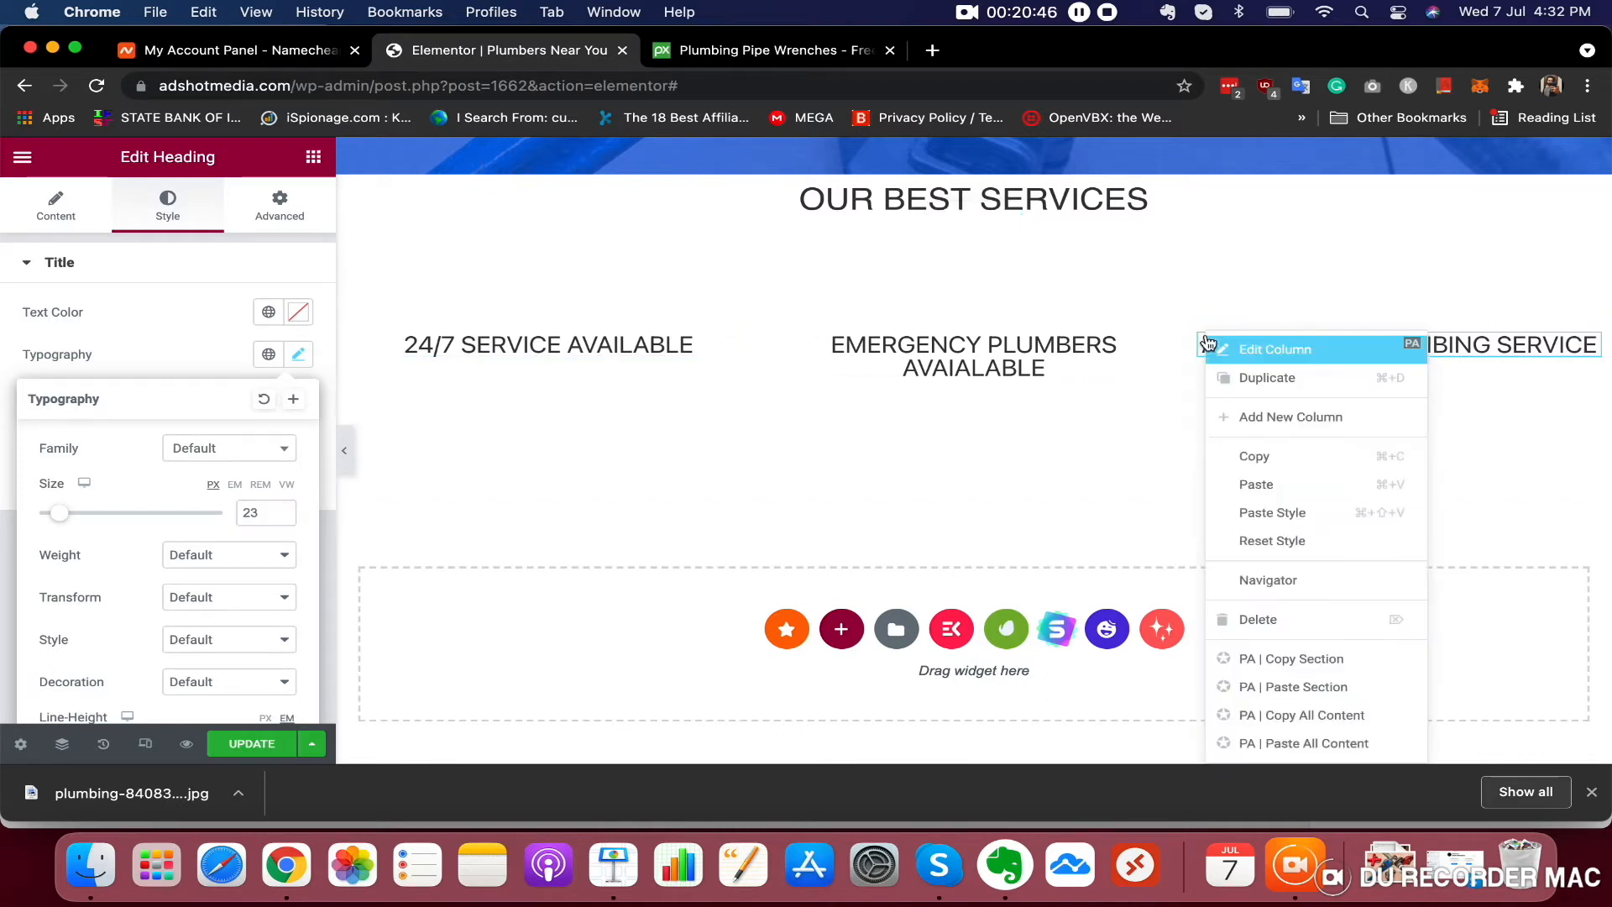
left_click(1234, 376)
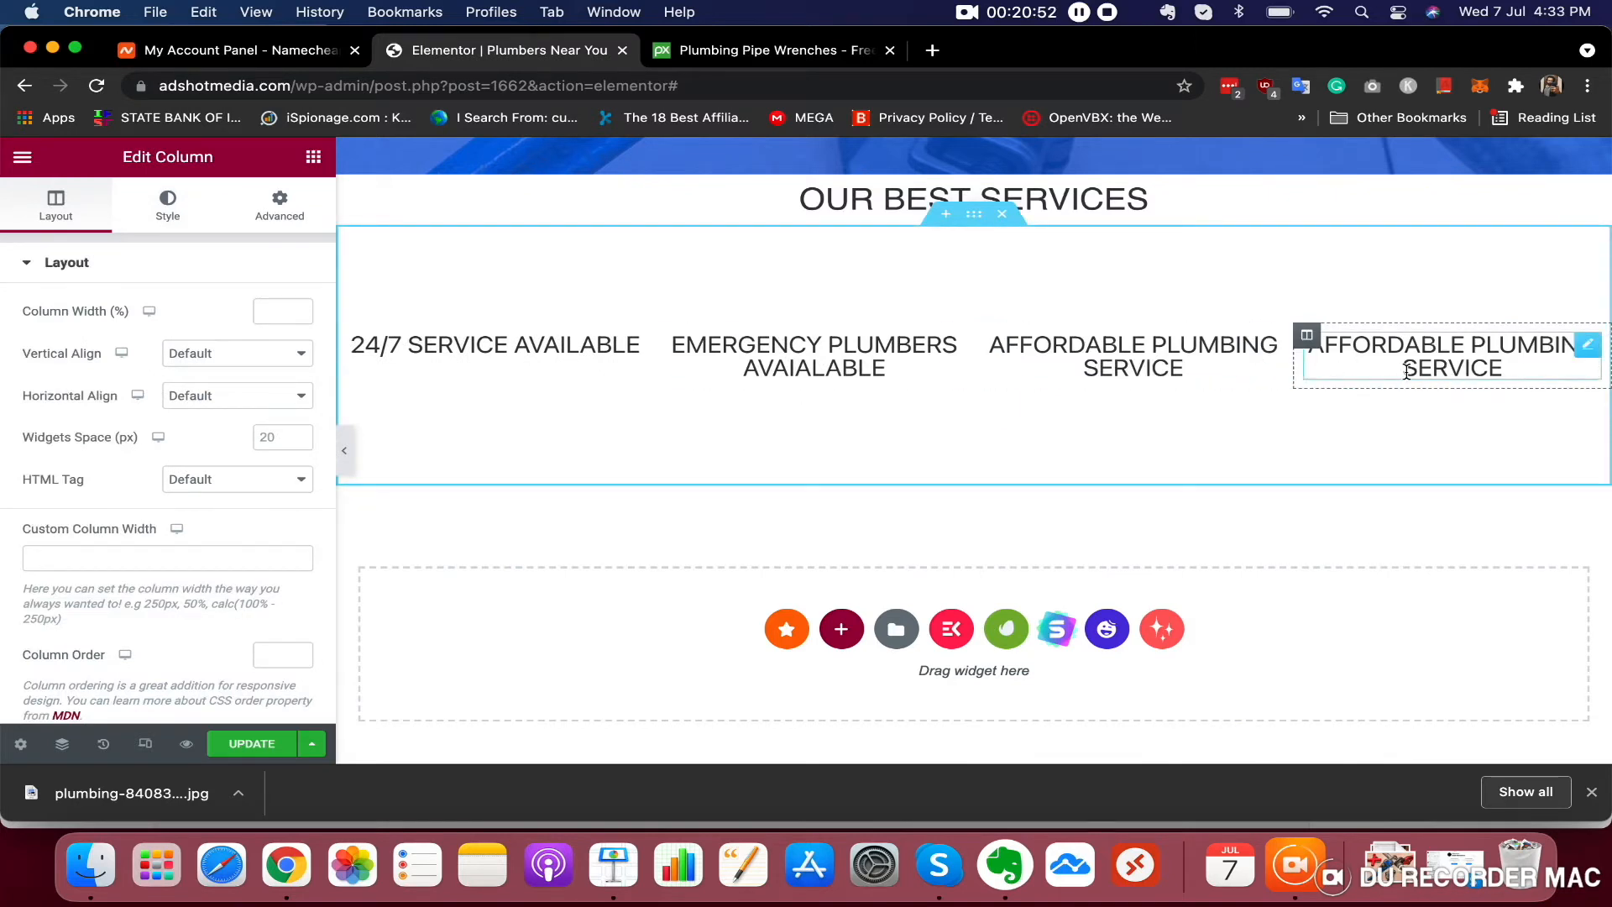
left_click(1442, 354)
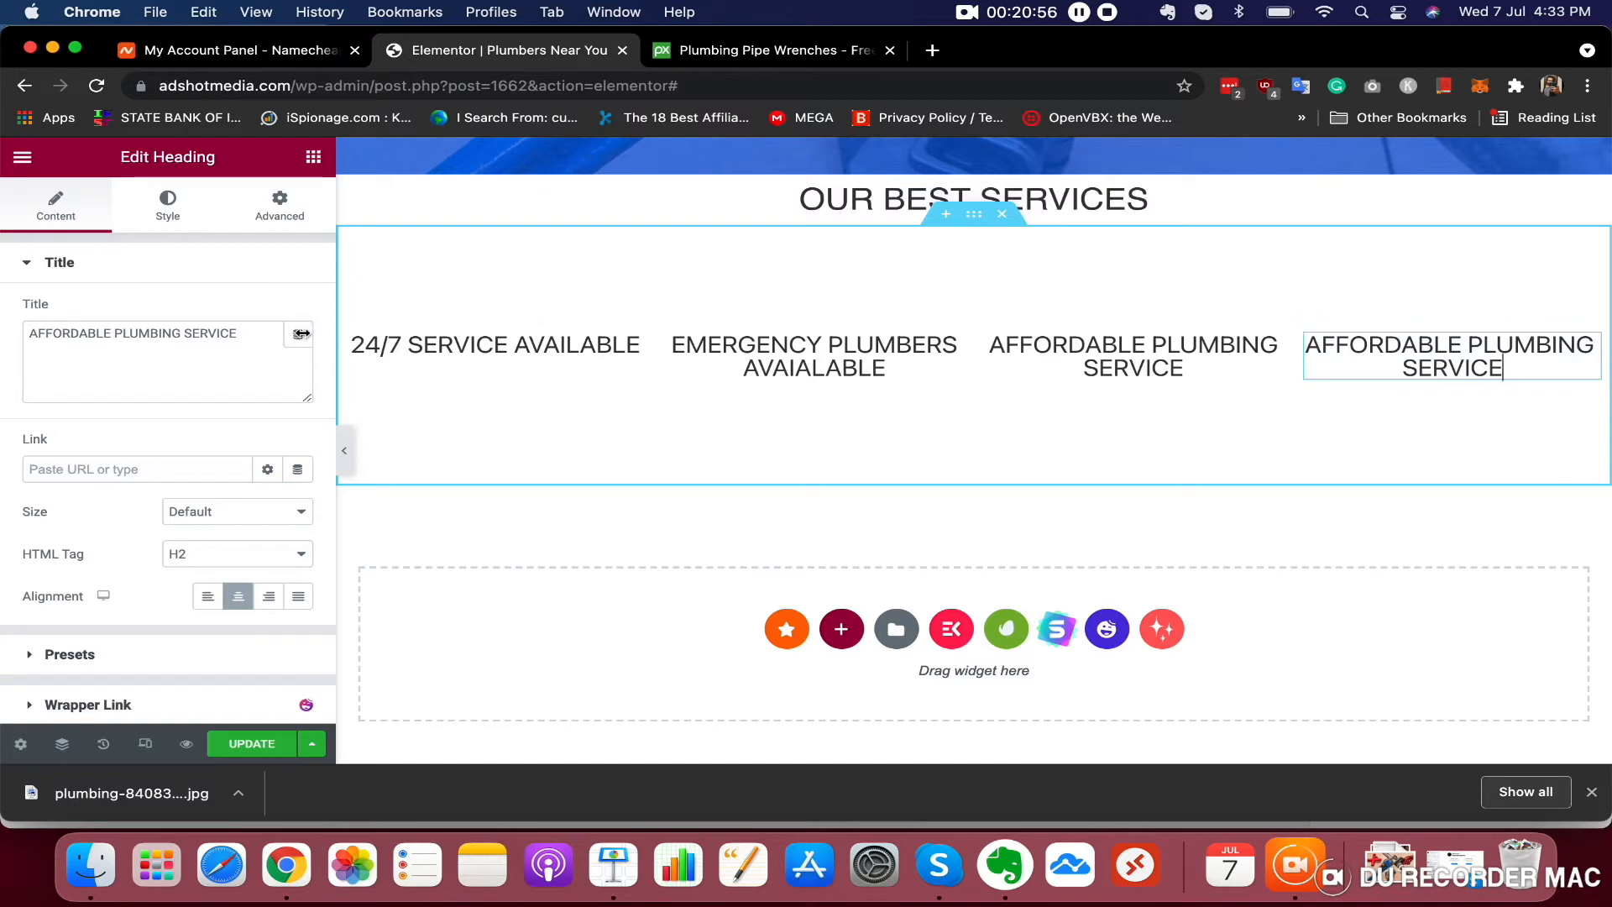
Retitle the fourth service heading 100% SATISFACTION and centre-align it
triple_click(235, 344)
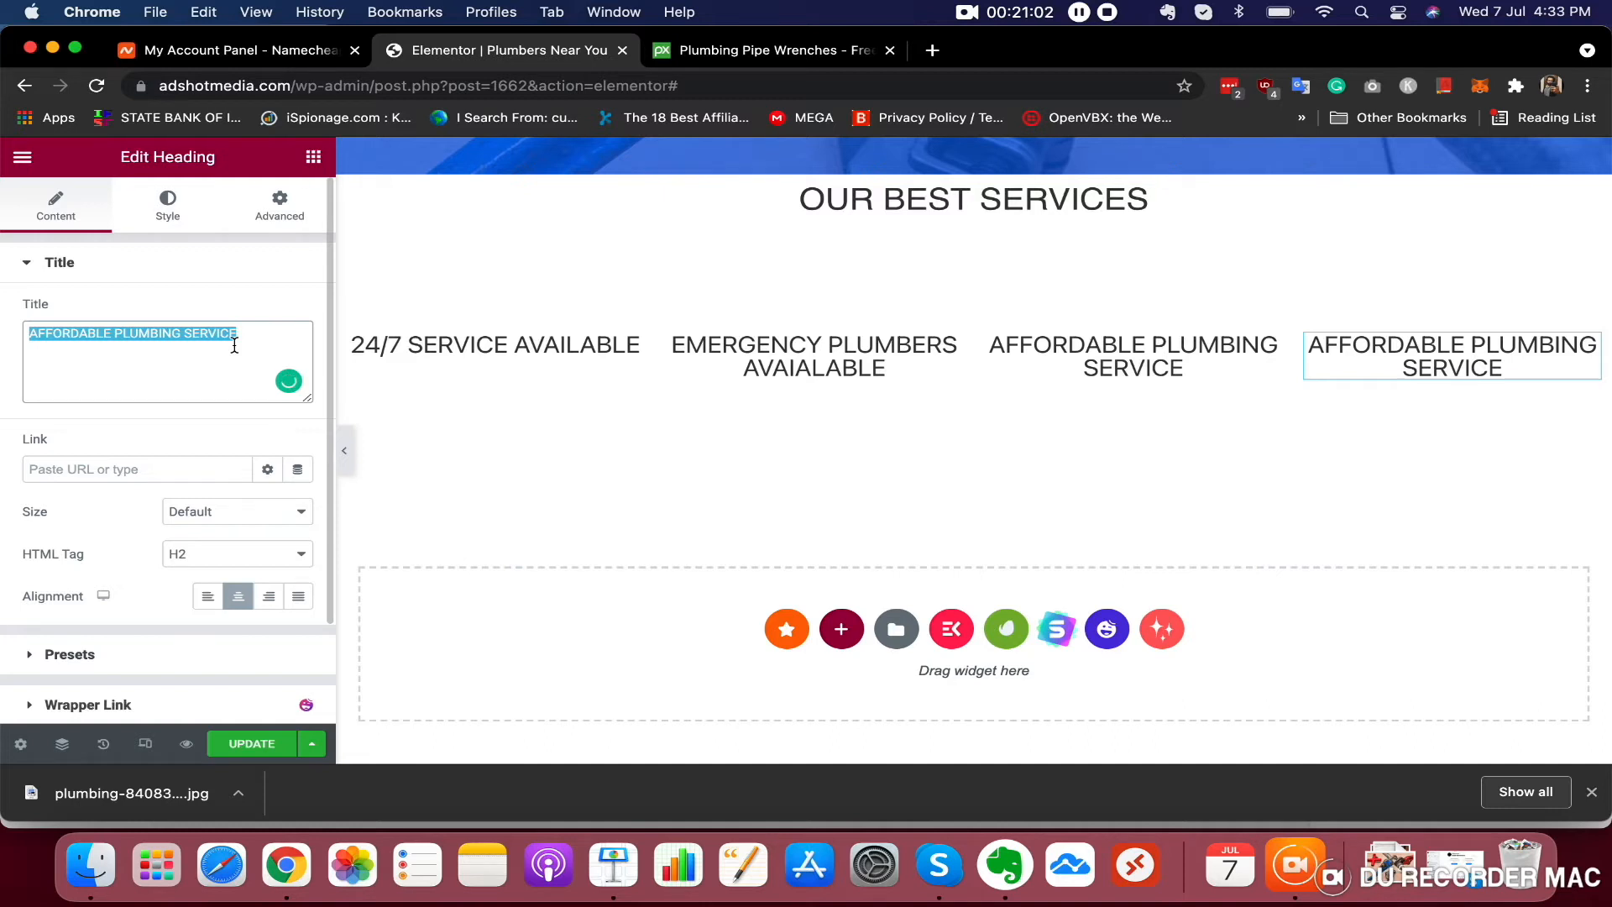
type("100")
type("%")
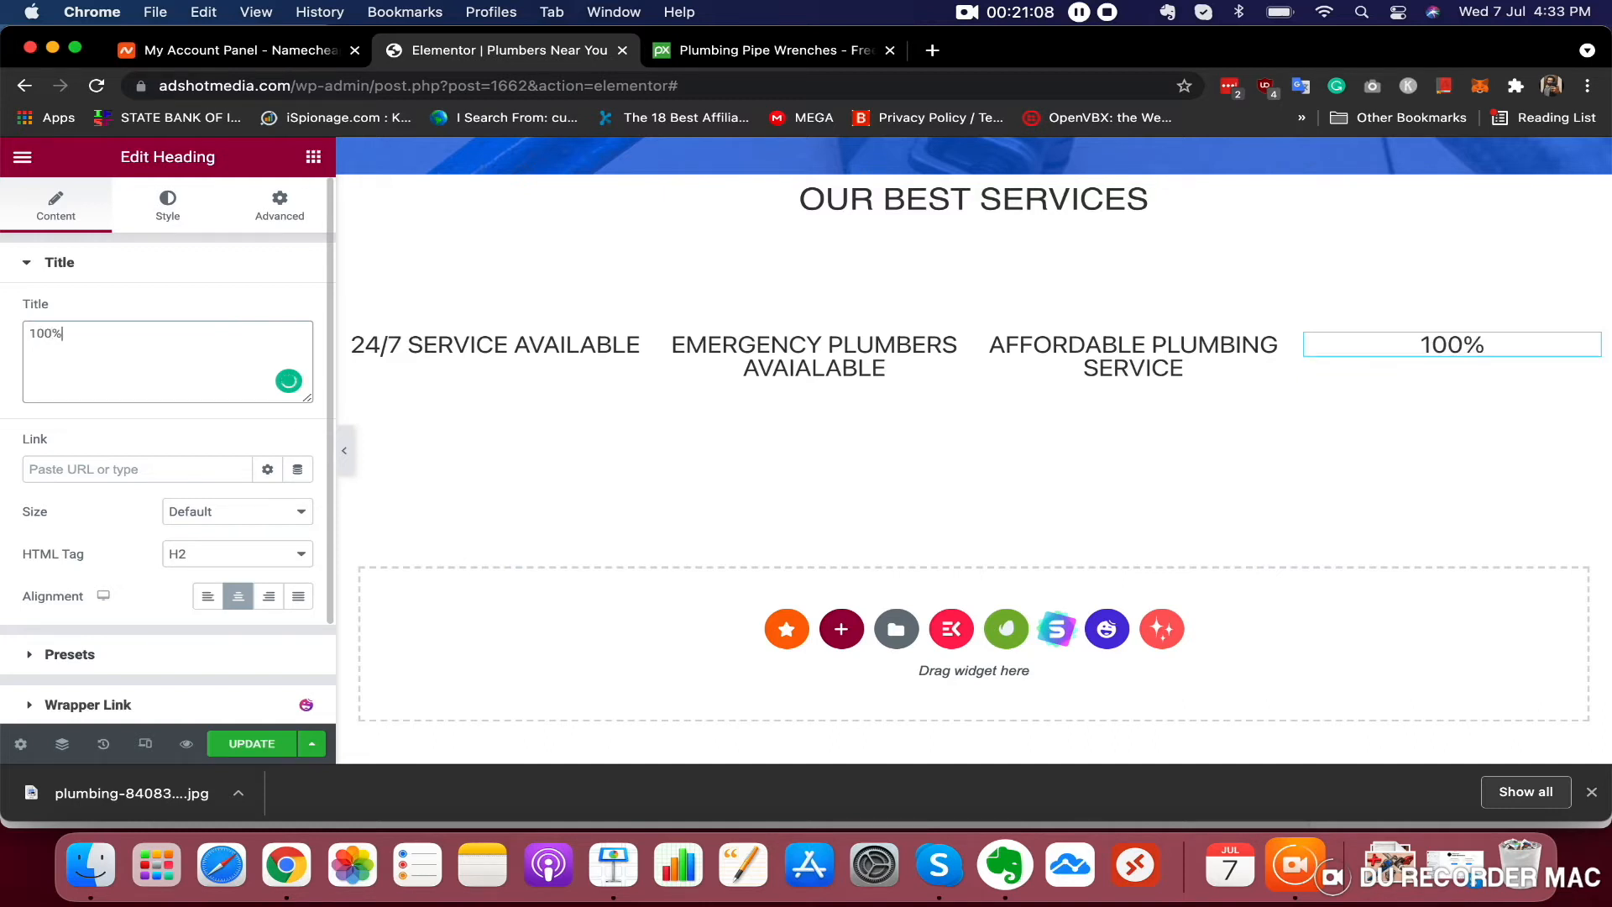
type(" SATIS")
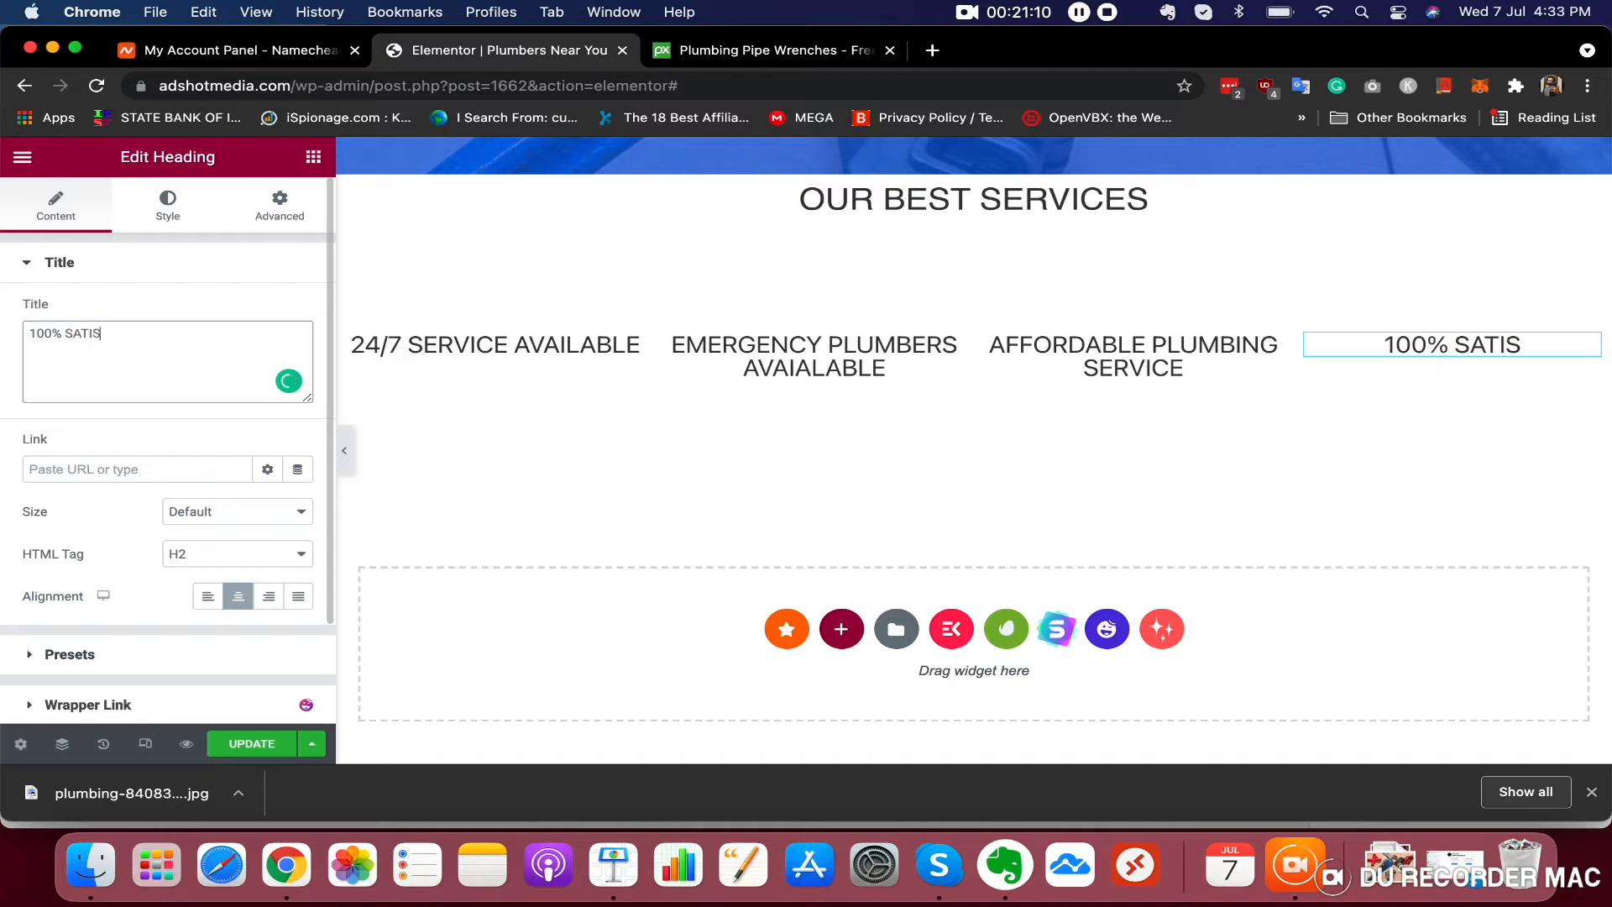
type("FACTION")
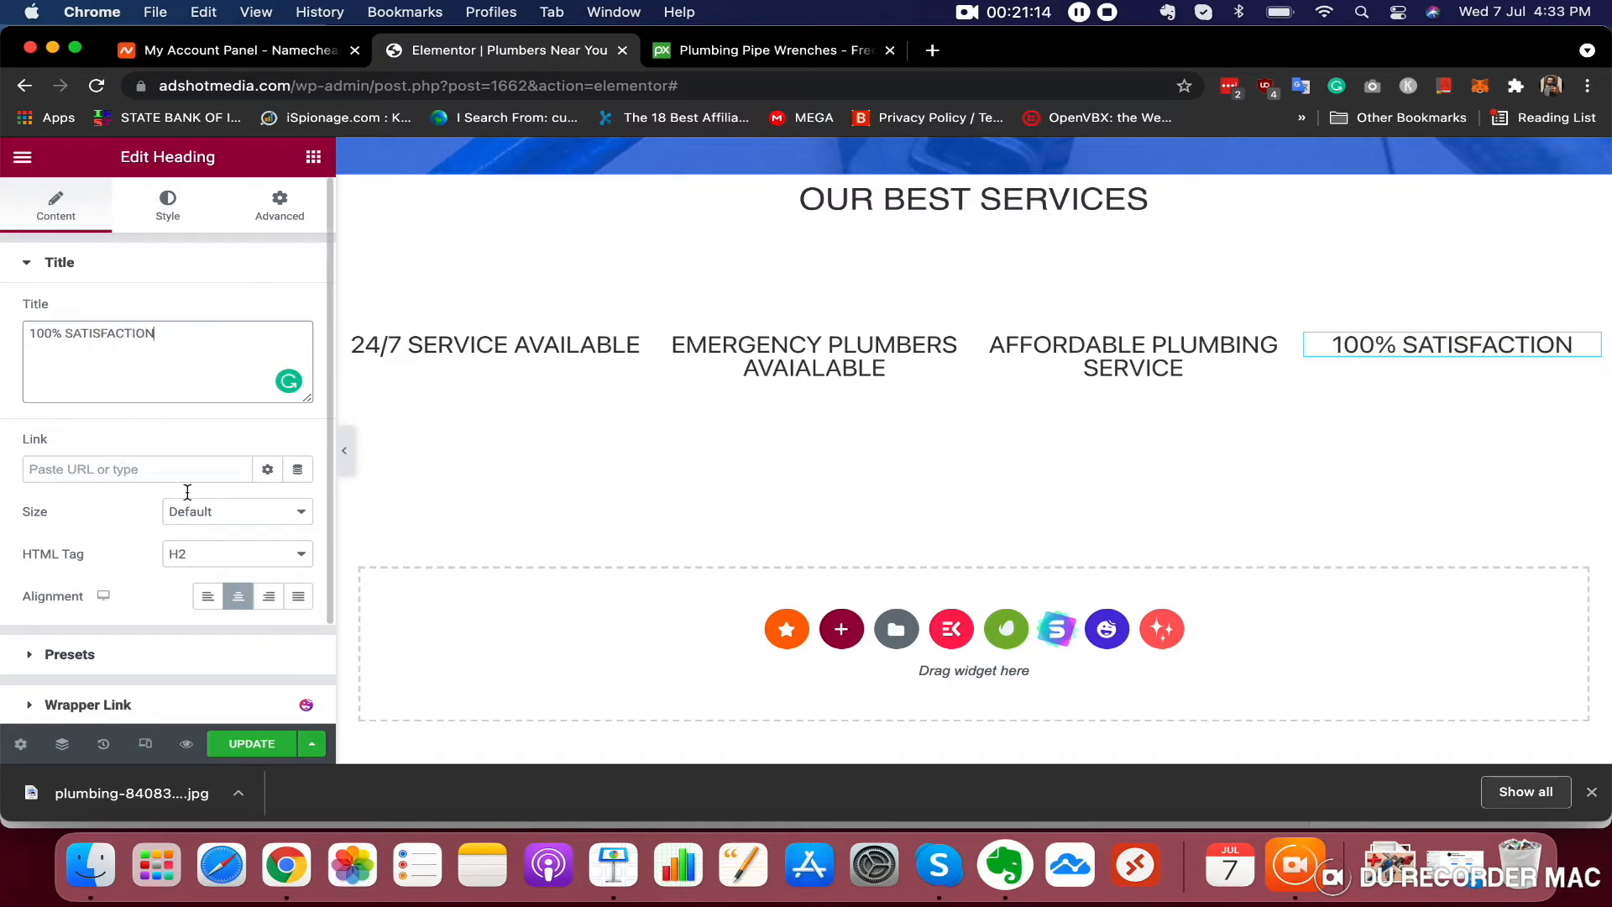
left_click(241, 596)
left_click(240, 596)
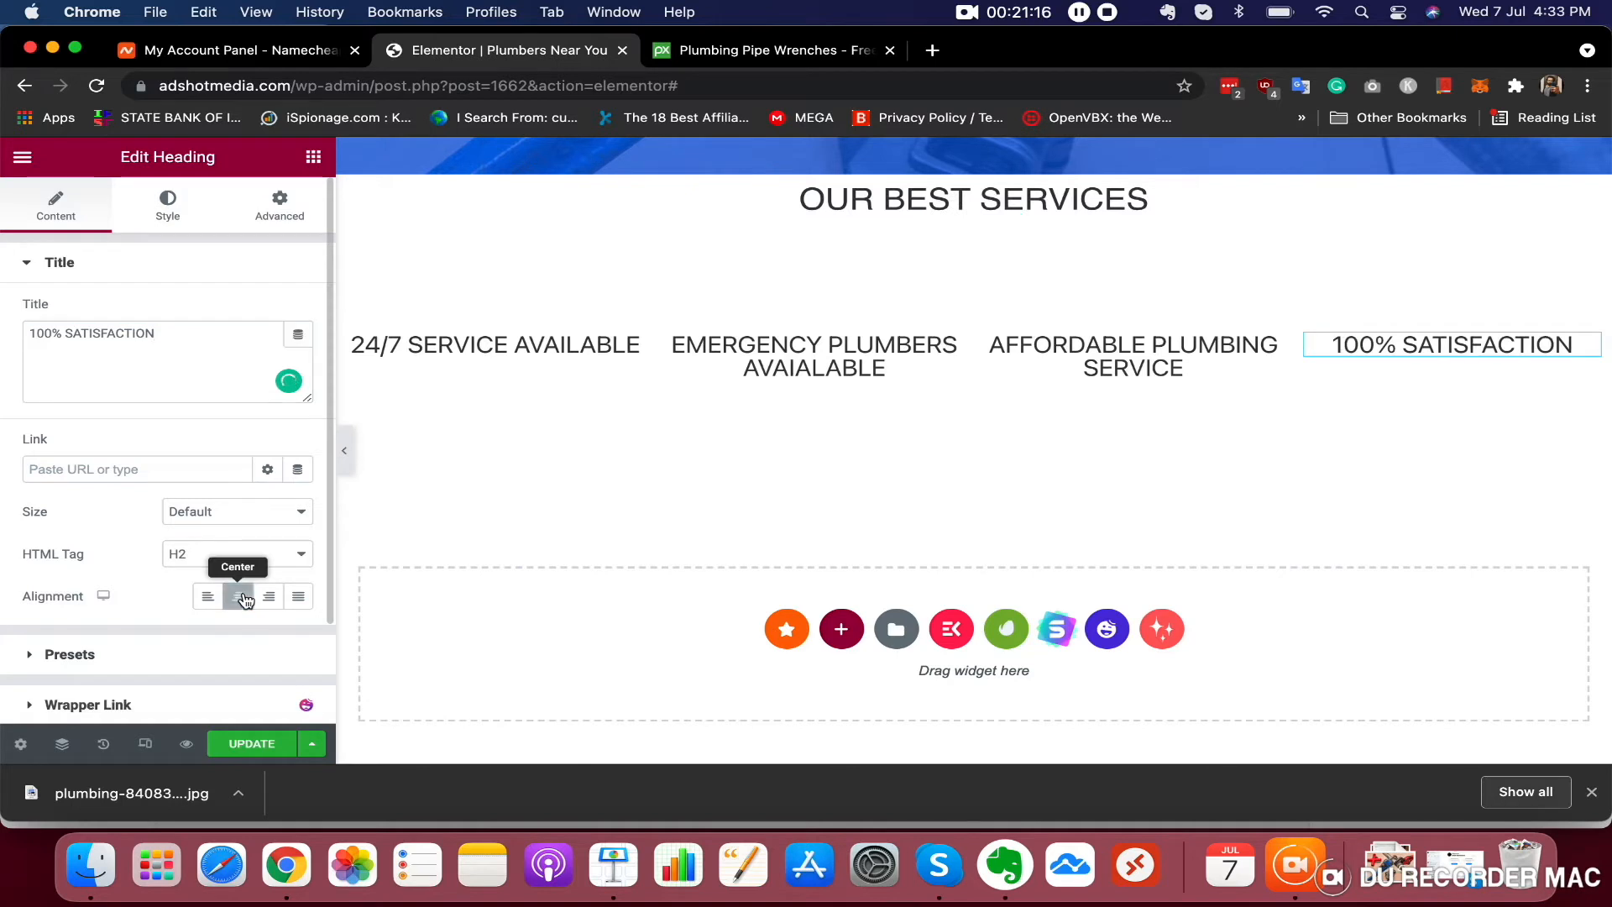
Scroll through the page to review the header, hero and services section
scroll(863, 343, "up", 3)
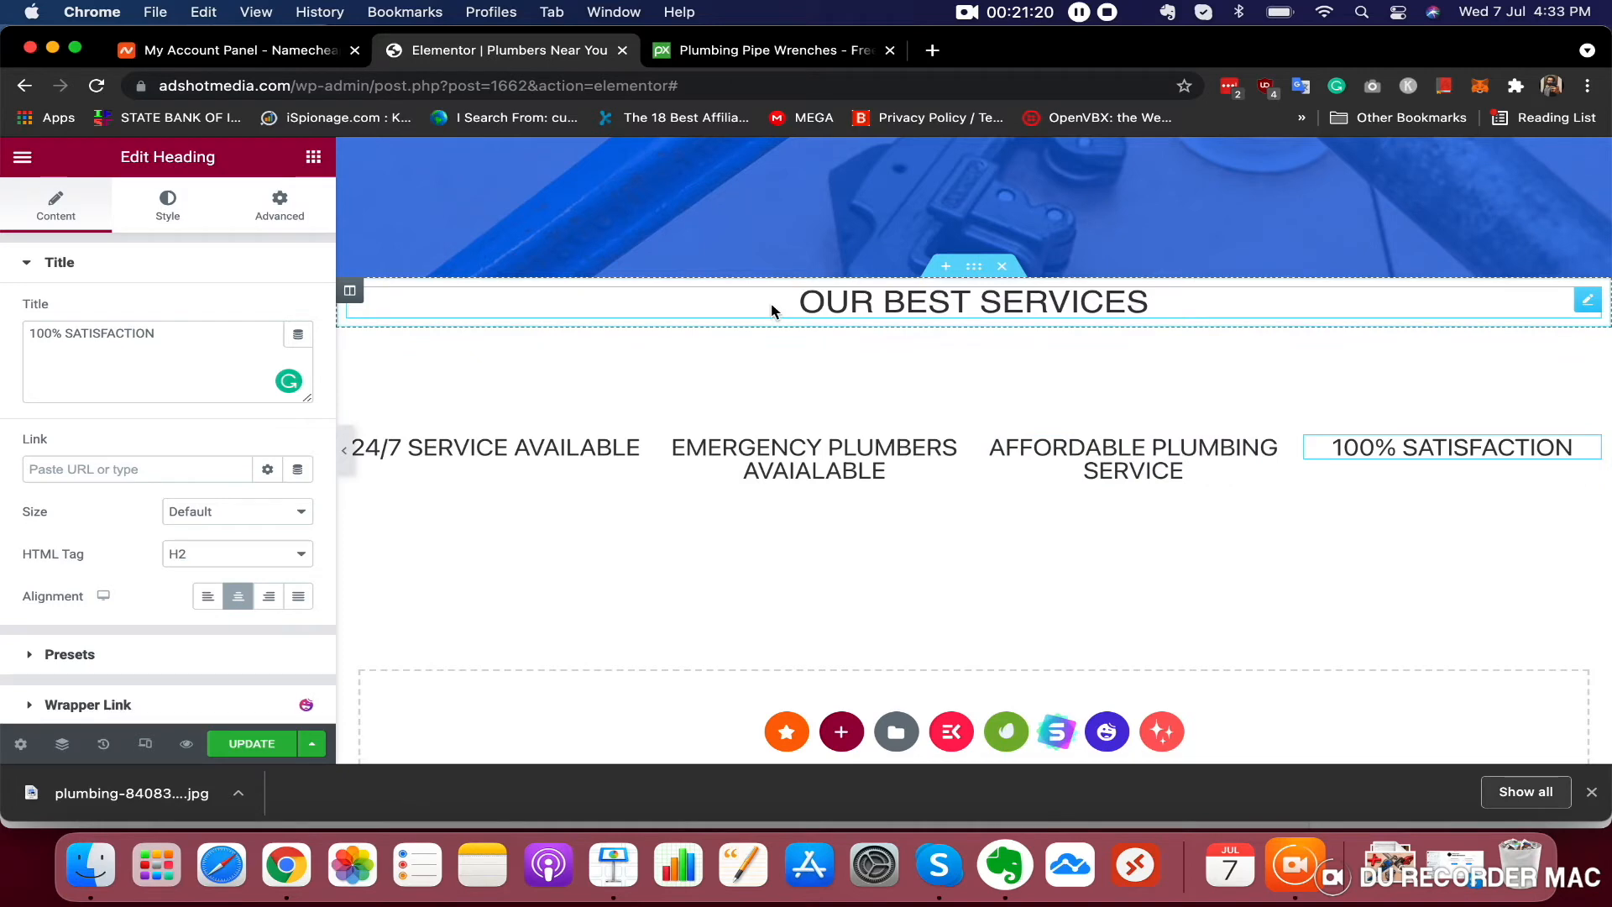
scroll(1141, 395, "up", 5)
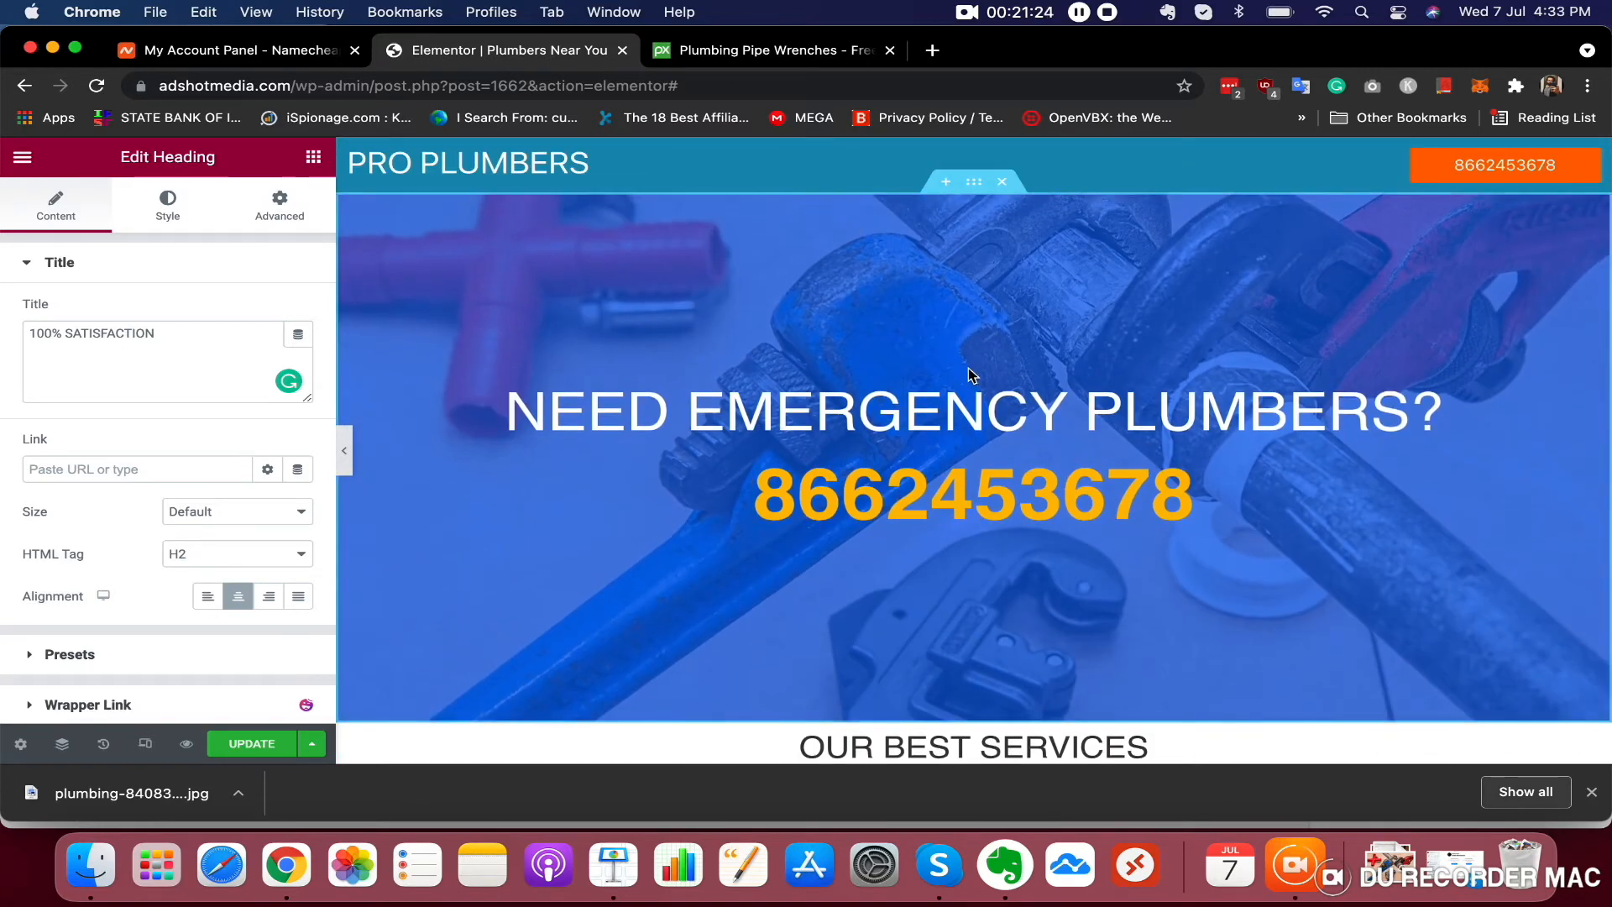
scroll(980, 336, "down", 4)
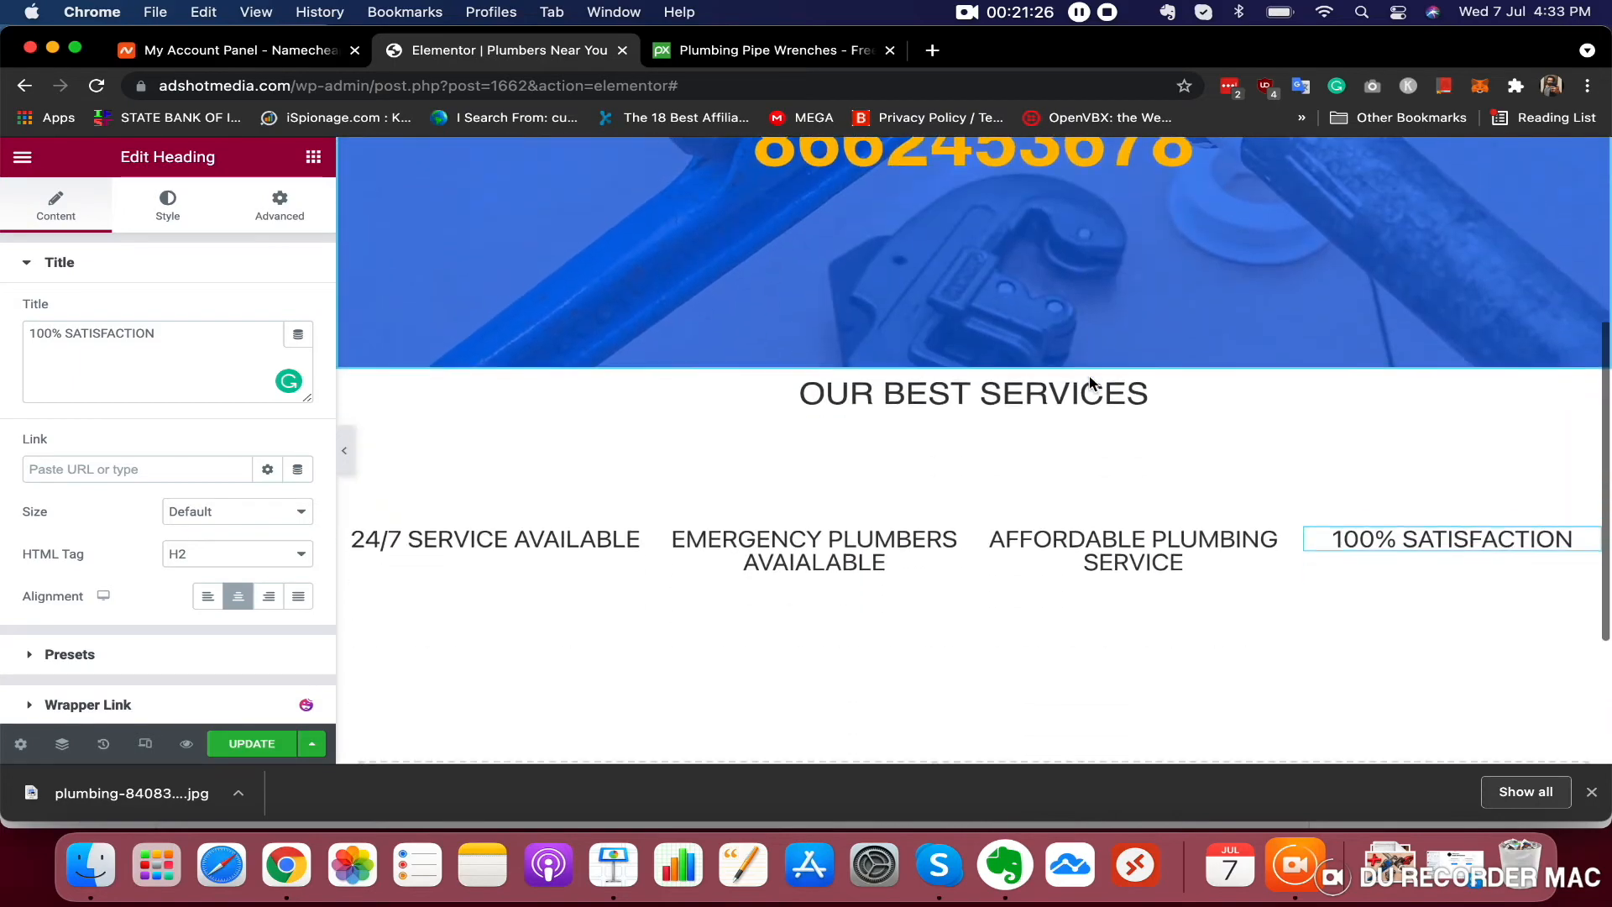
scroll(1001, 365, "up", 2)
scroll(1000, 365, "up", 2)
scroll(1125, 399, "down", 7)
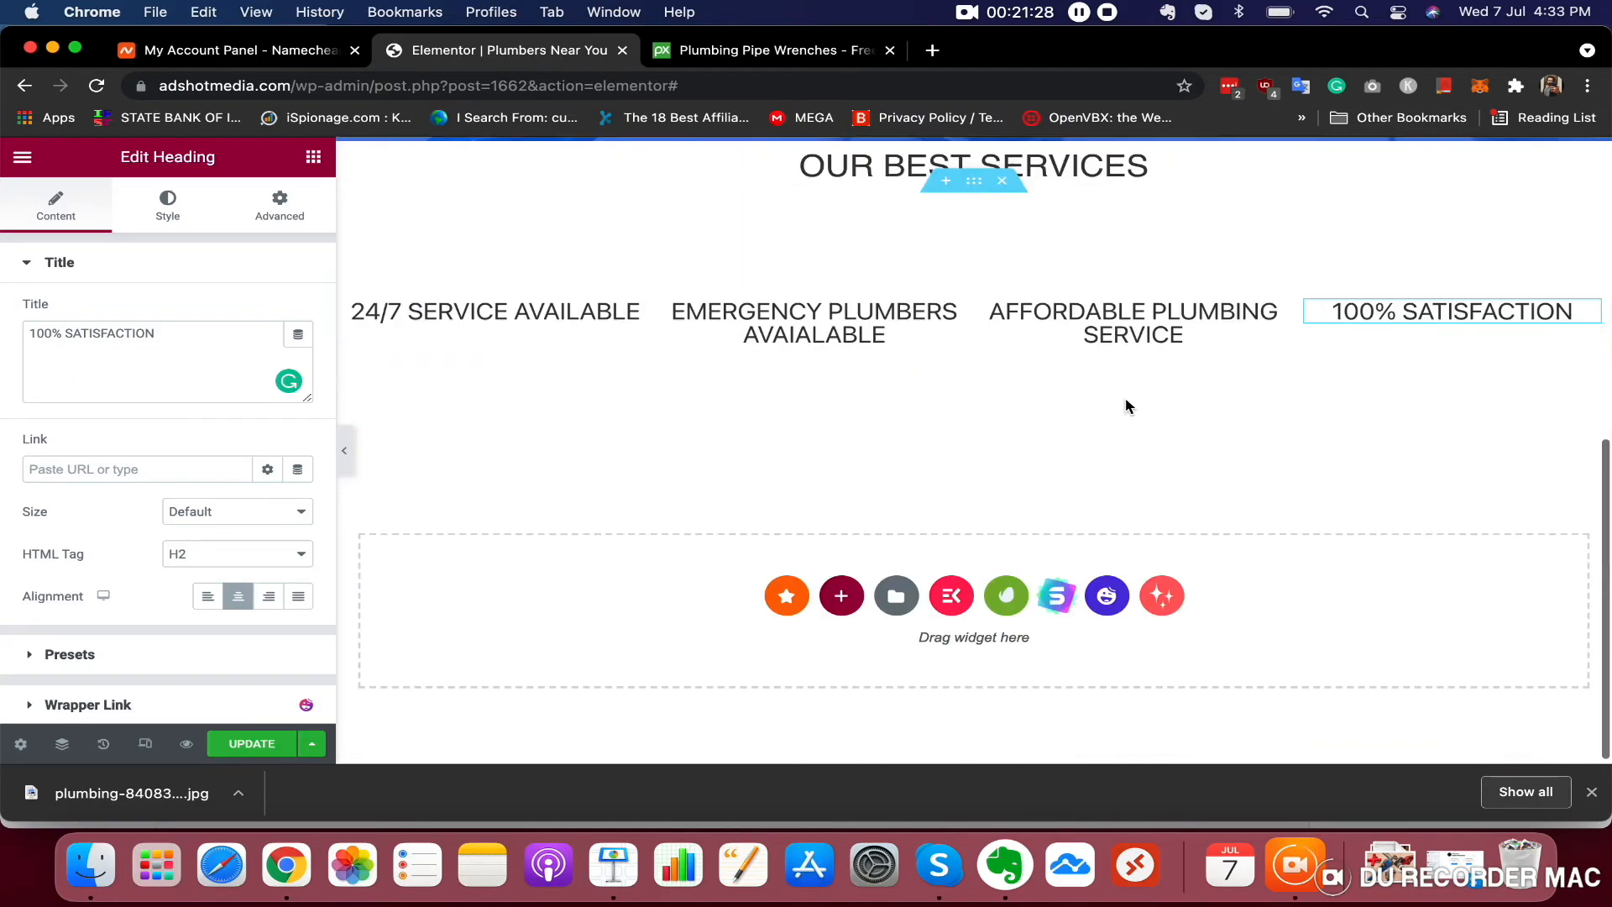
scroll(1125, 407, "up", 1)
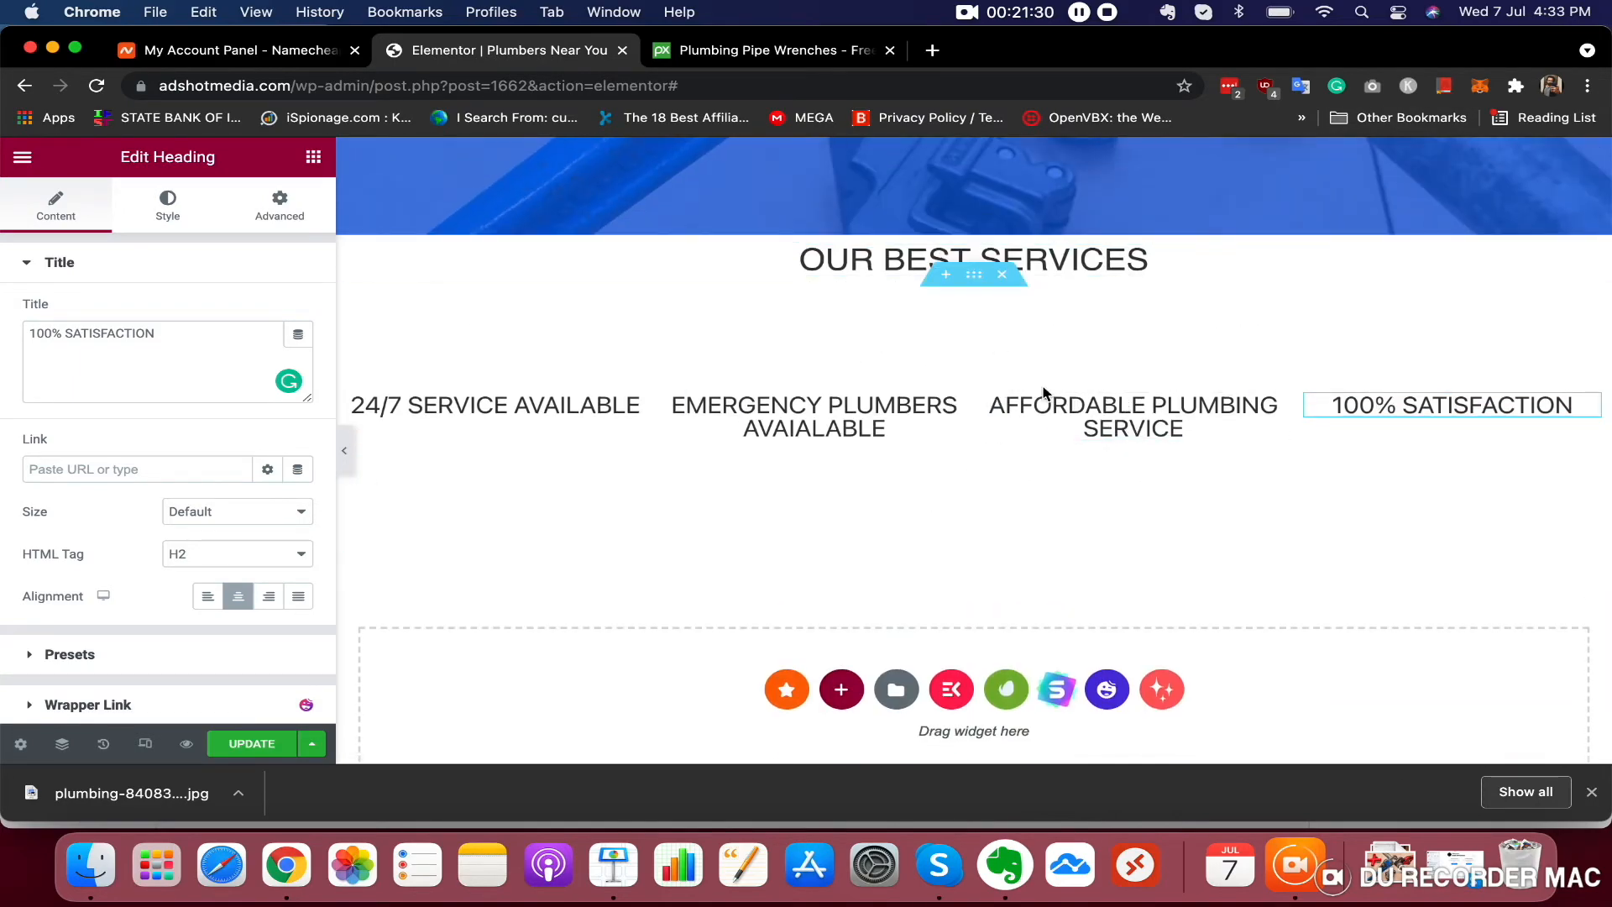
scroll(974, 542, "down", 1)
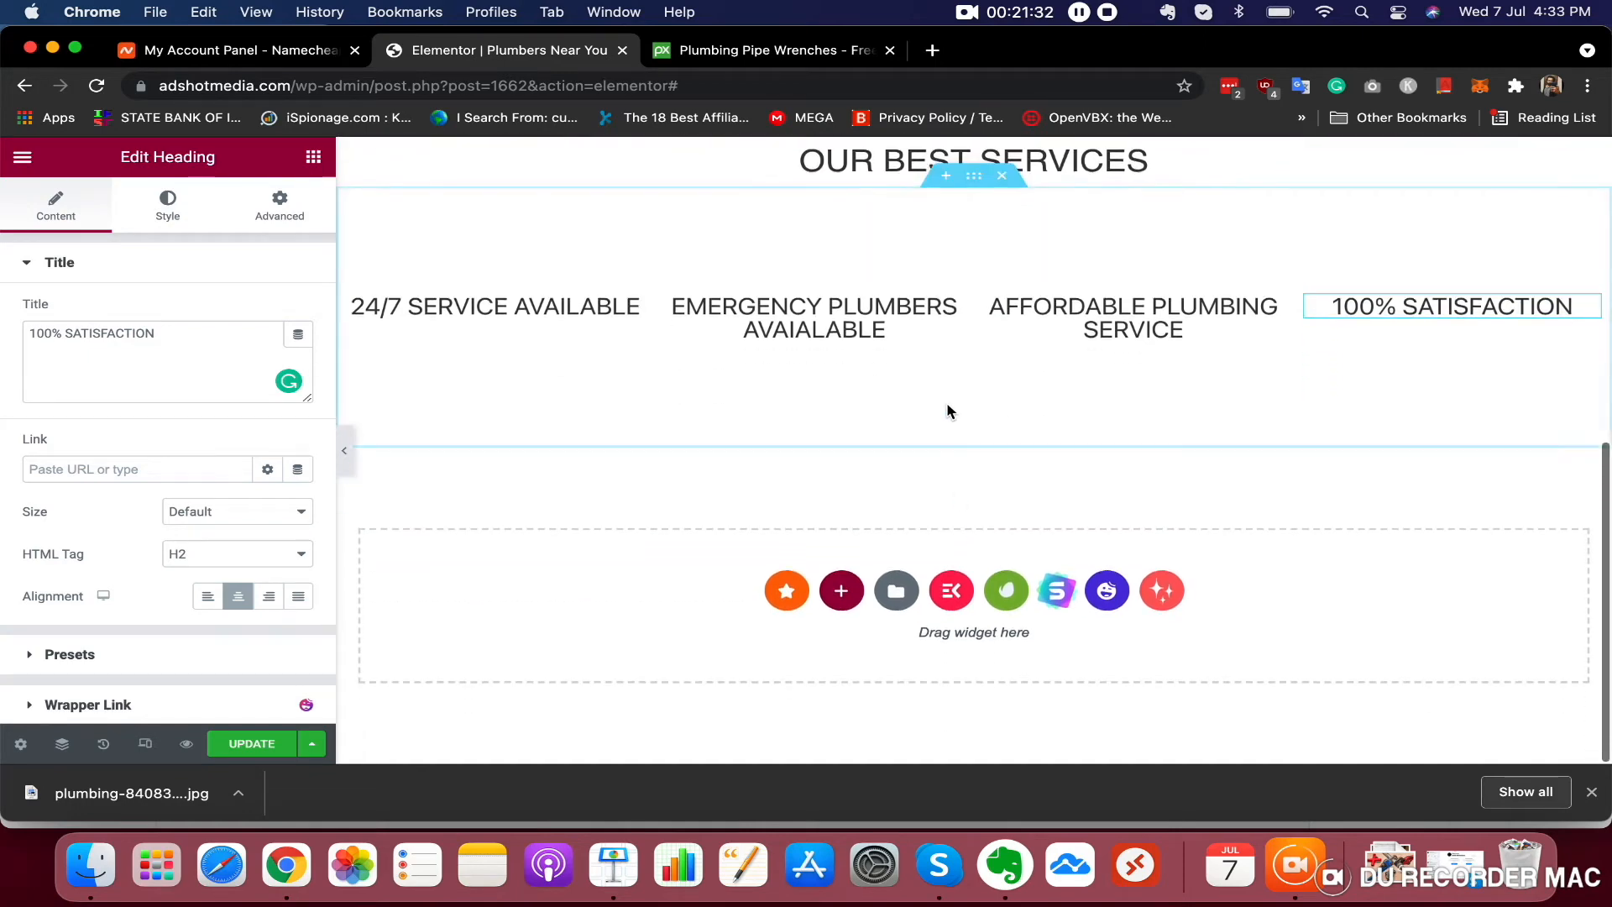
Add a new section below the services with a two-column structure, narrow left and wide right
left_click(840, 592)
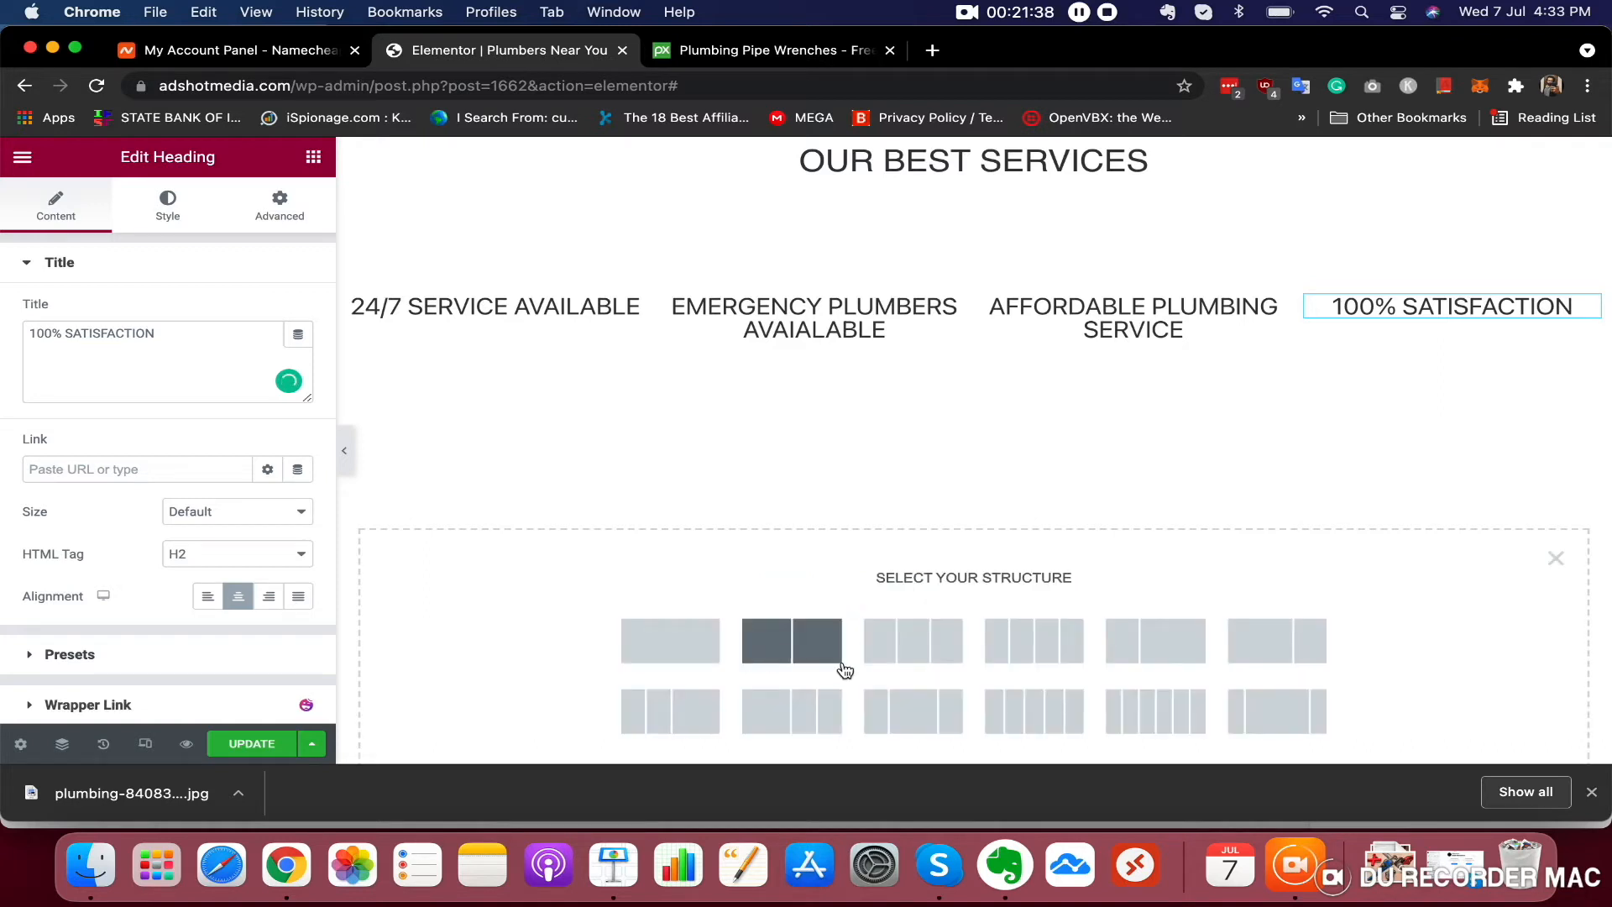
scroll(843, 669, "down", 1)
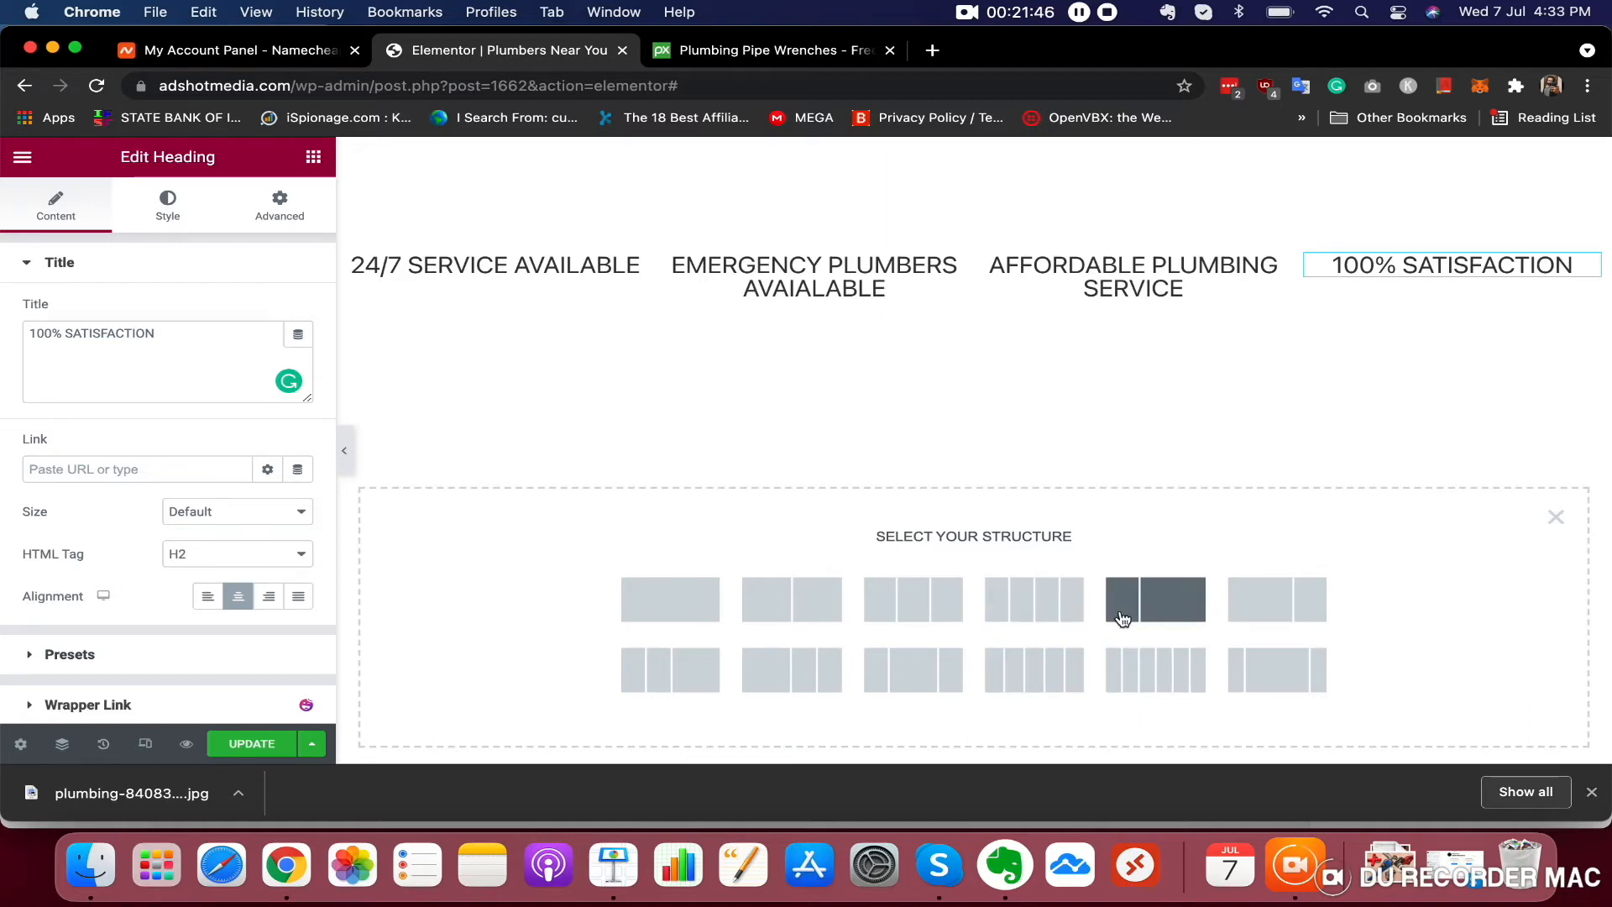
left_click(1163, 610)
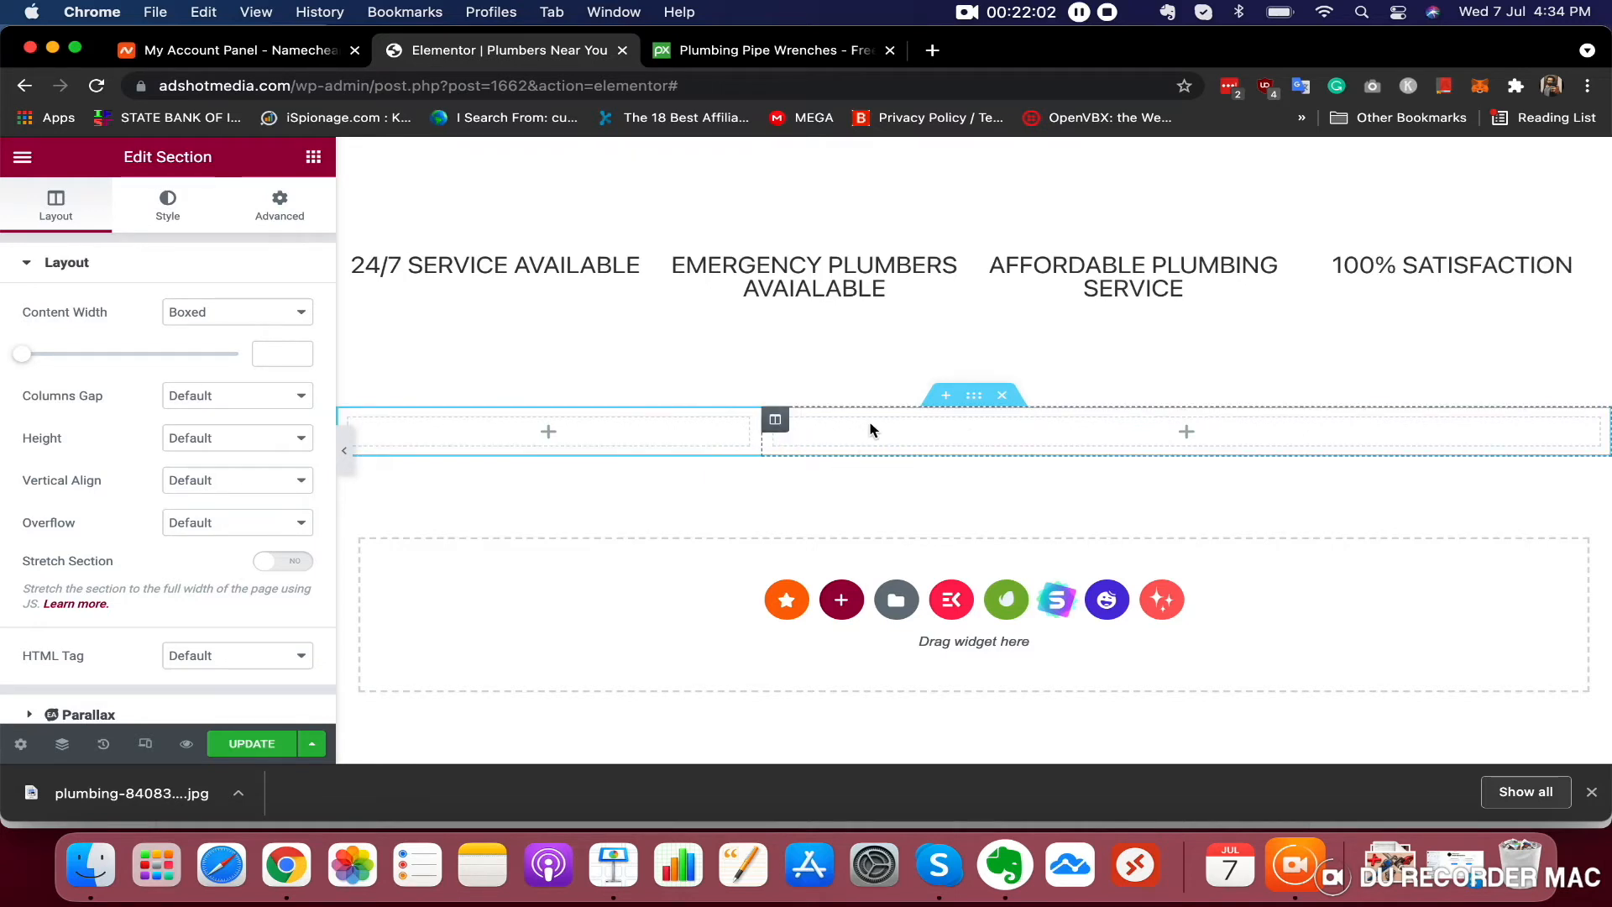
Set the new section's height to Min Height of about 385 px
left_click(945, 432)
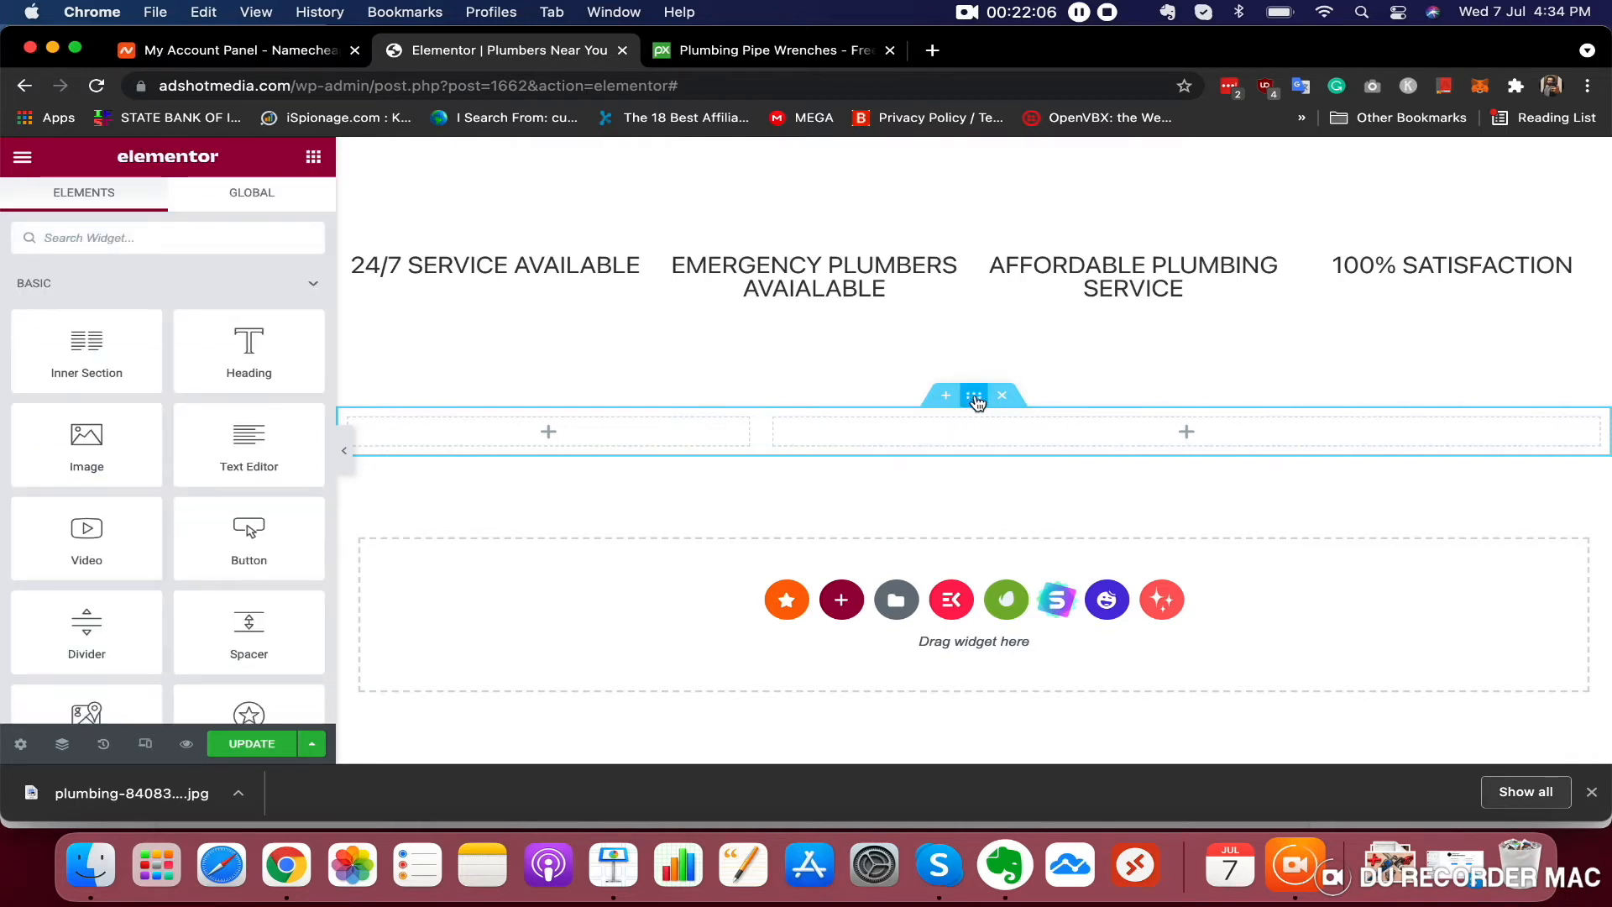
left_click(975, 398)
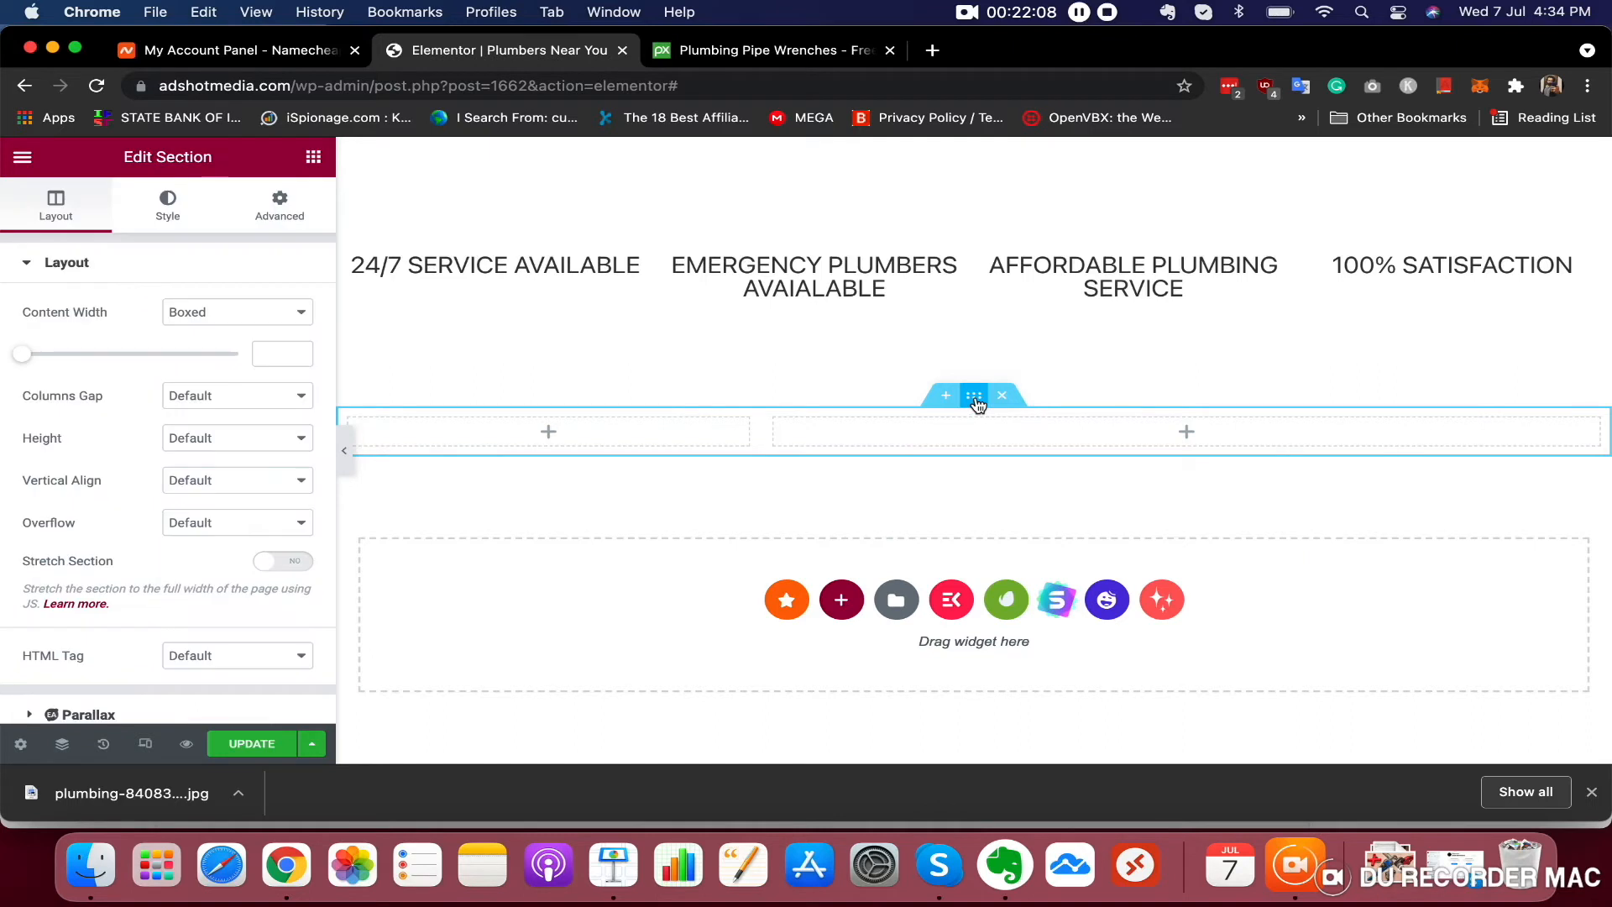
left_click(202, 445)
left_click(214, 482)
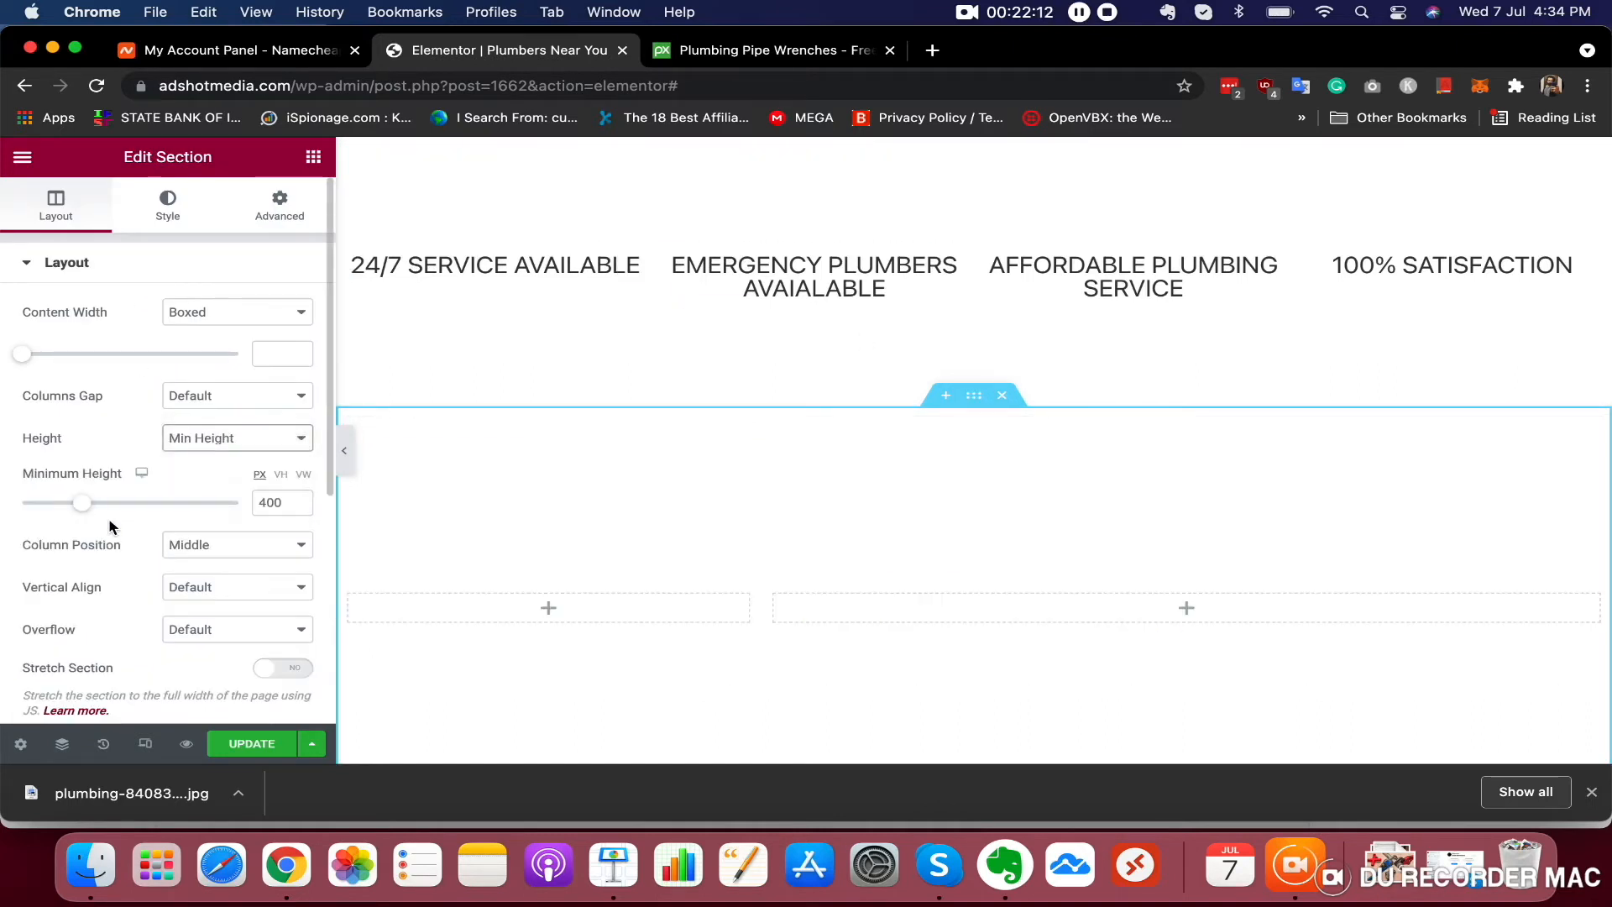
mouse_move(81, 503)
left_mouse_down()
mouse_move(136, 508)
mouse_move(34, 504)
mouse_move(80, 504)
left_mouse_up()
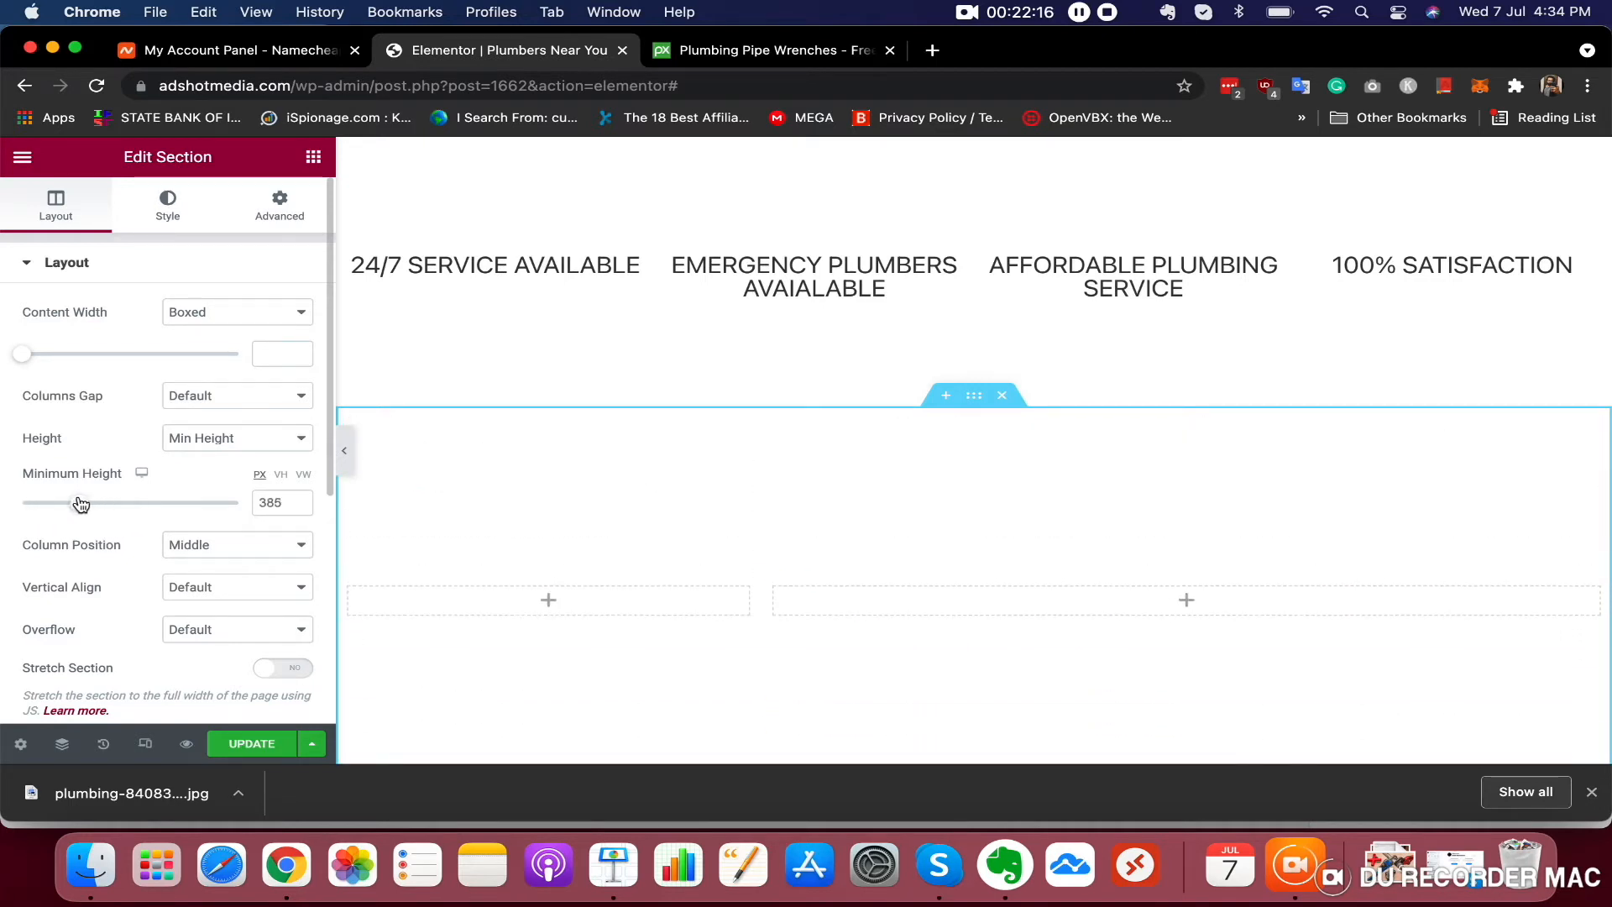
Set the wide right column's background type to Classic and open its image chooser
left_click(1187, 601)
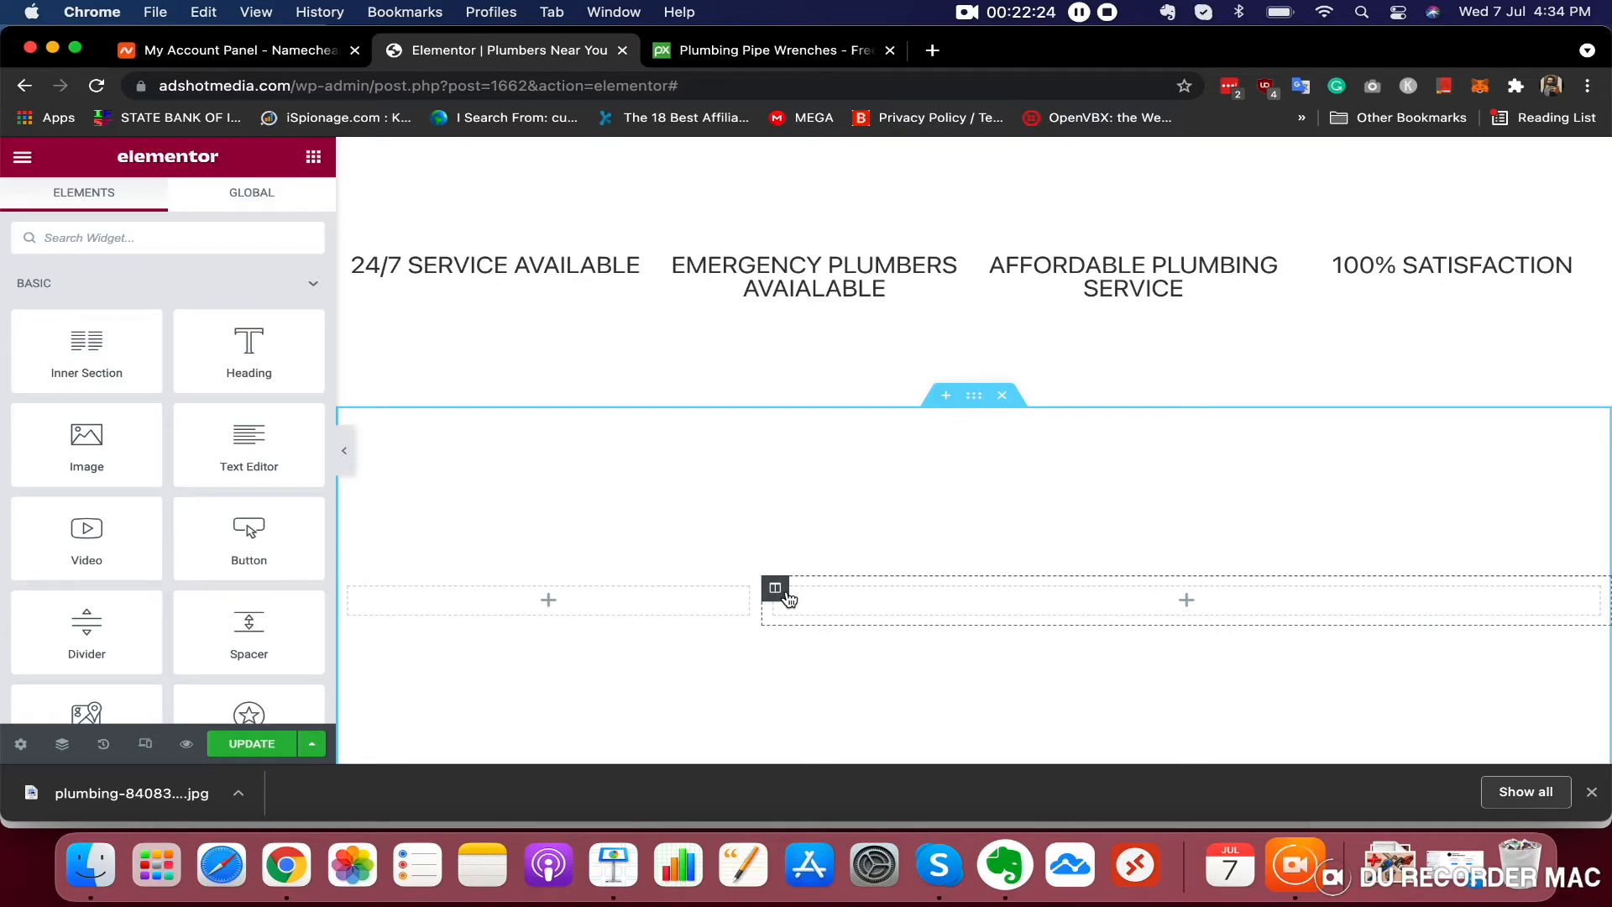
left_click(775, 587)
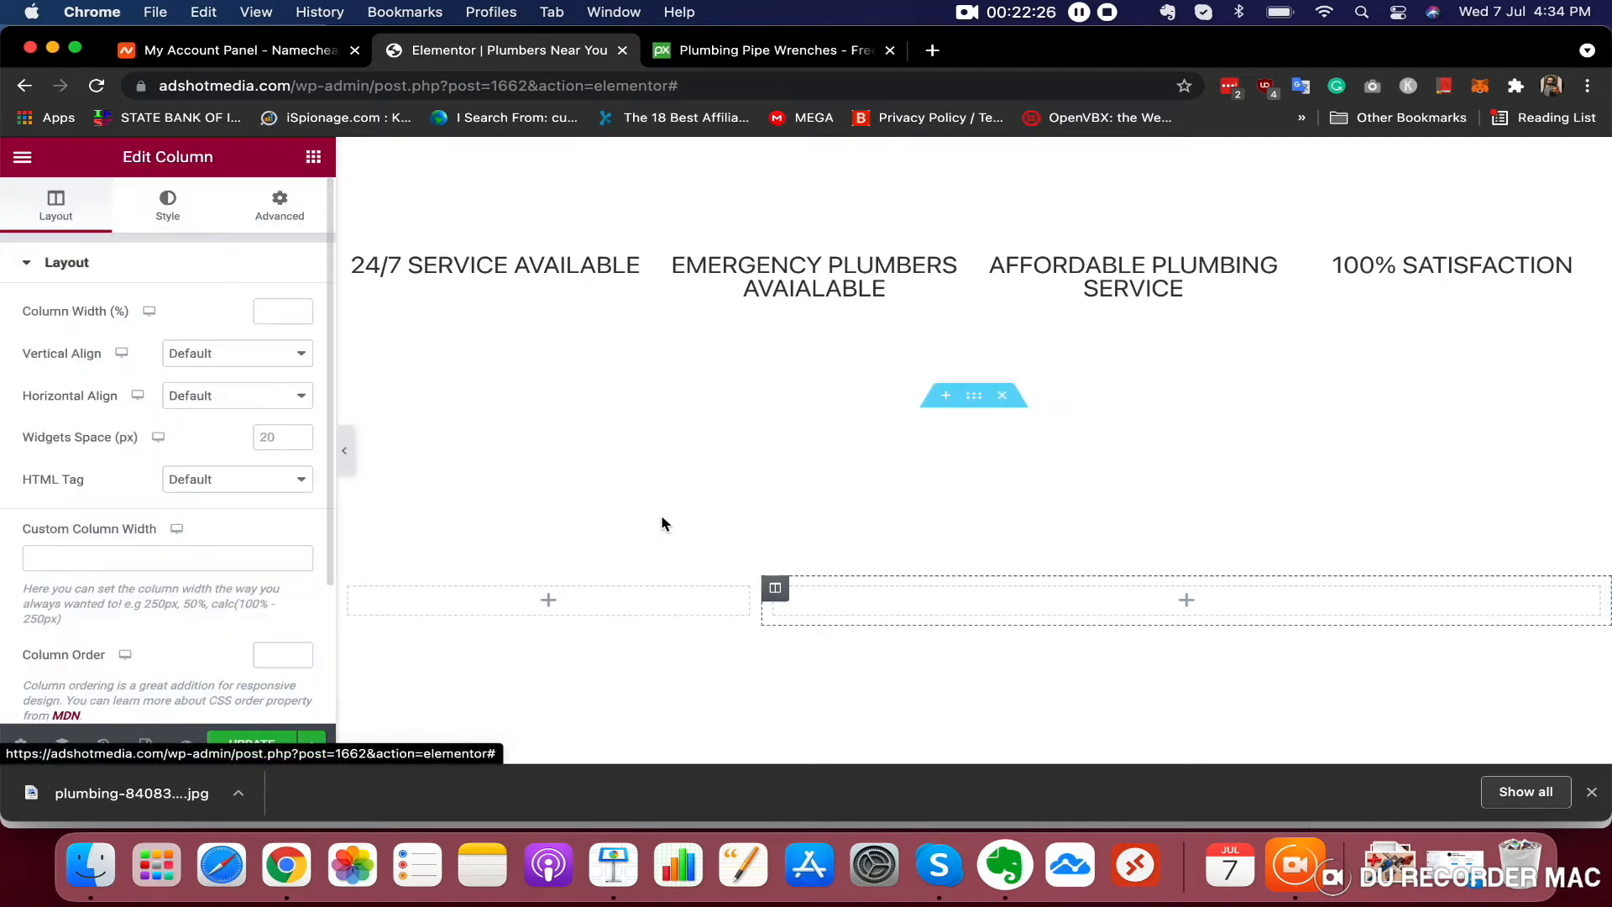
left_click(168, 205)
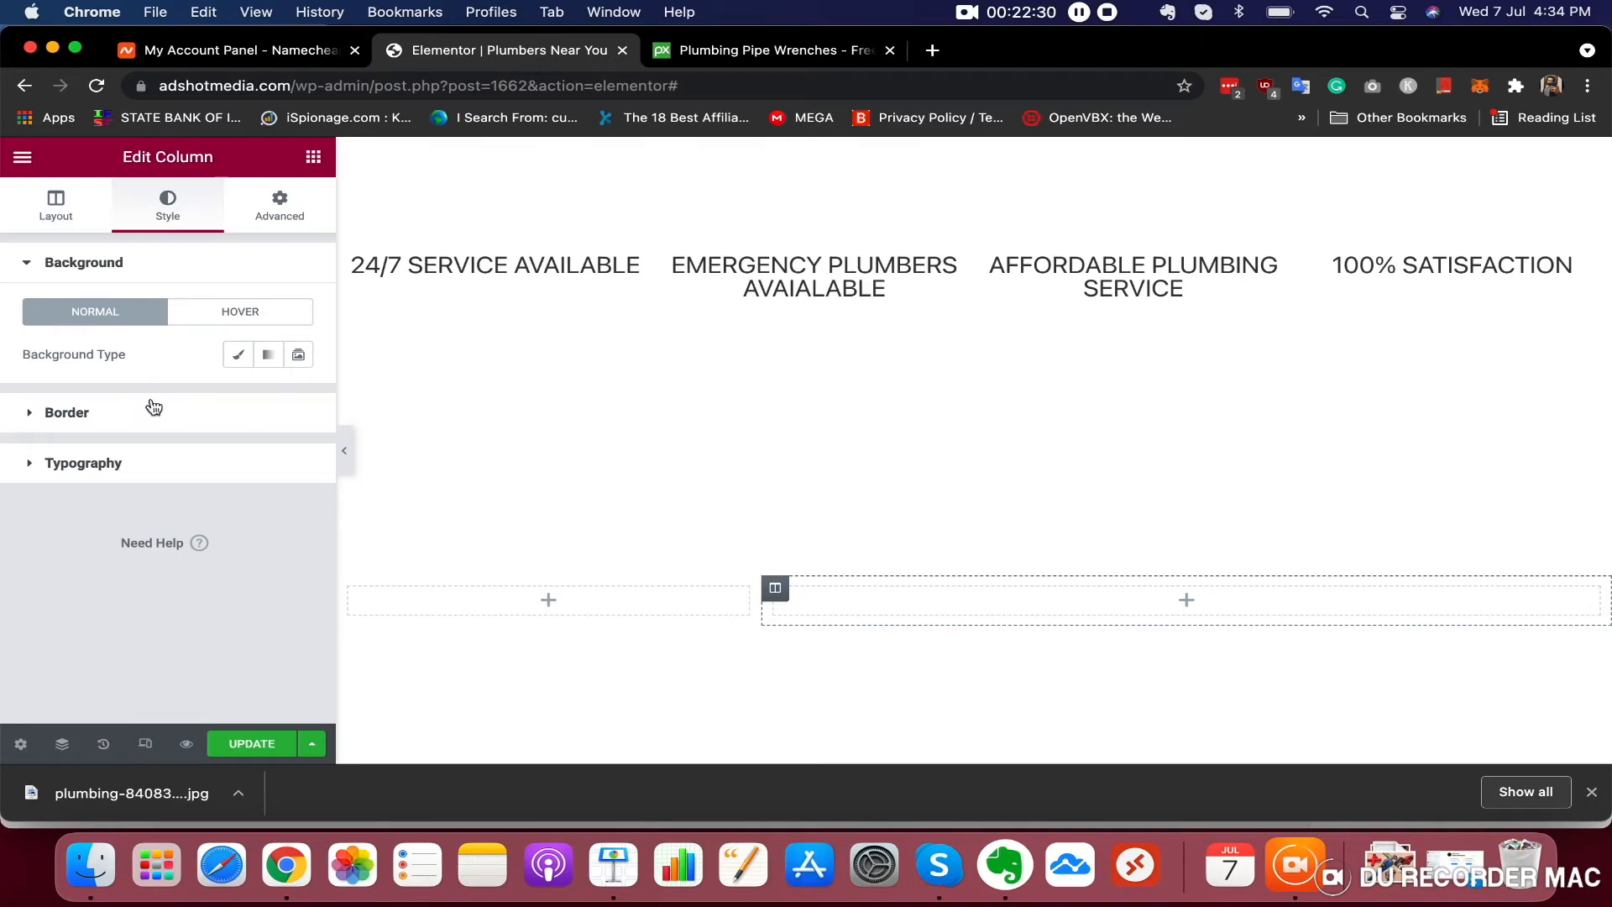
left_click(237, 354)
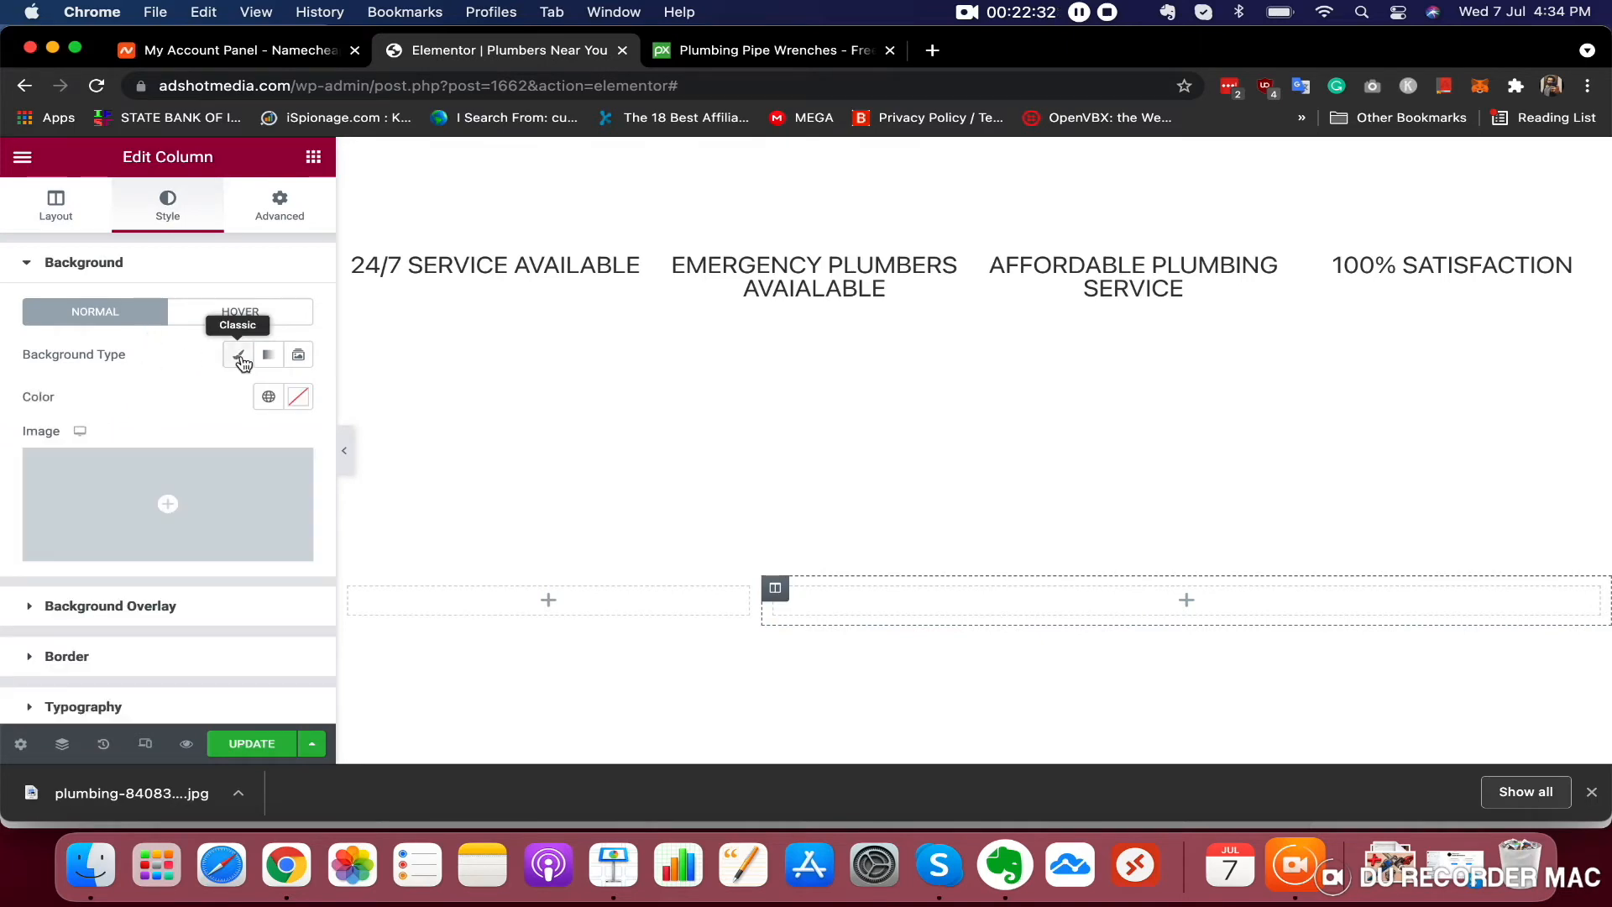
left_click(188, 509)
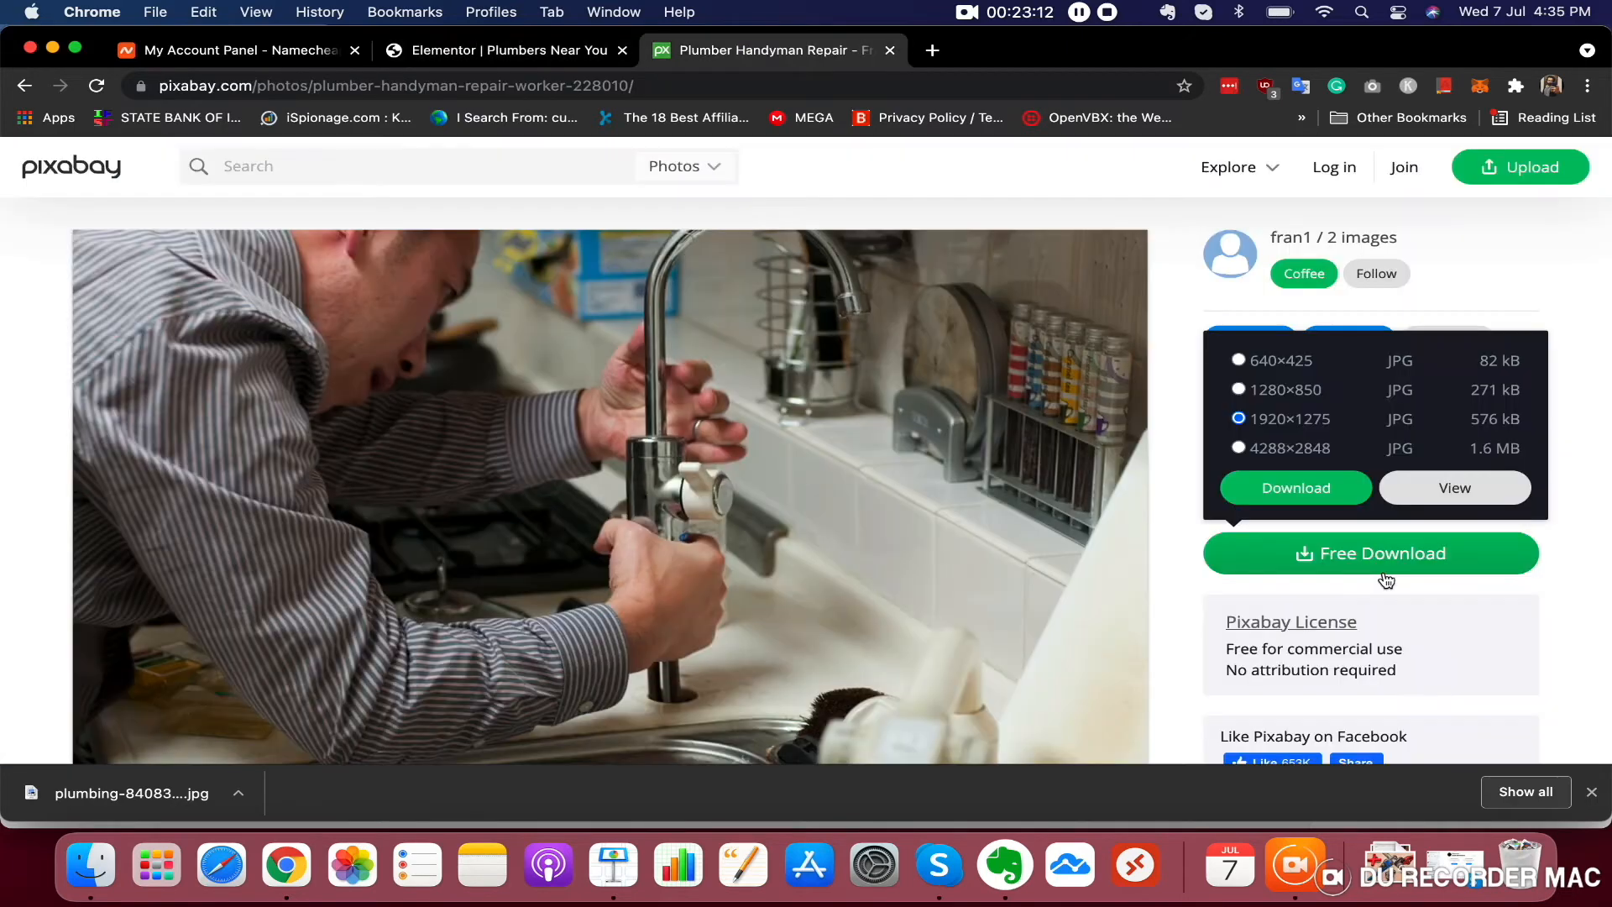
Switch to the Pixabay tab and download the plumber photo at 1920×1275
left_click(1298, 502)
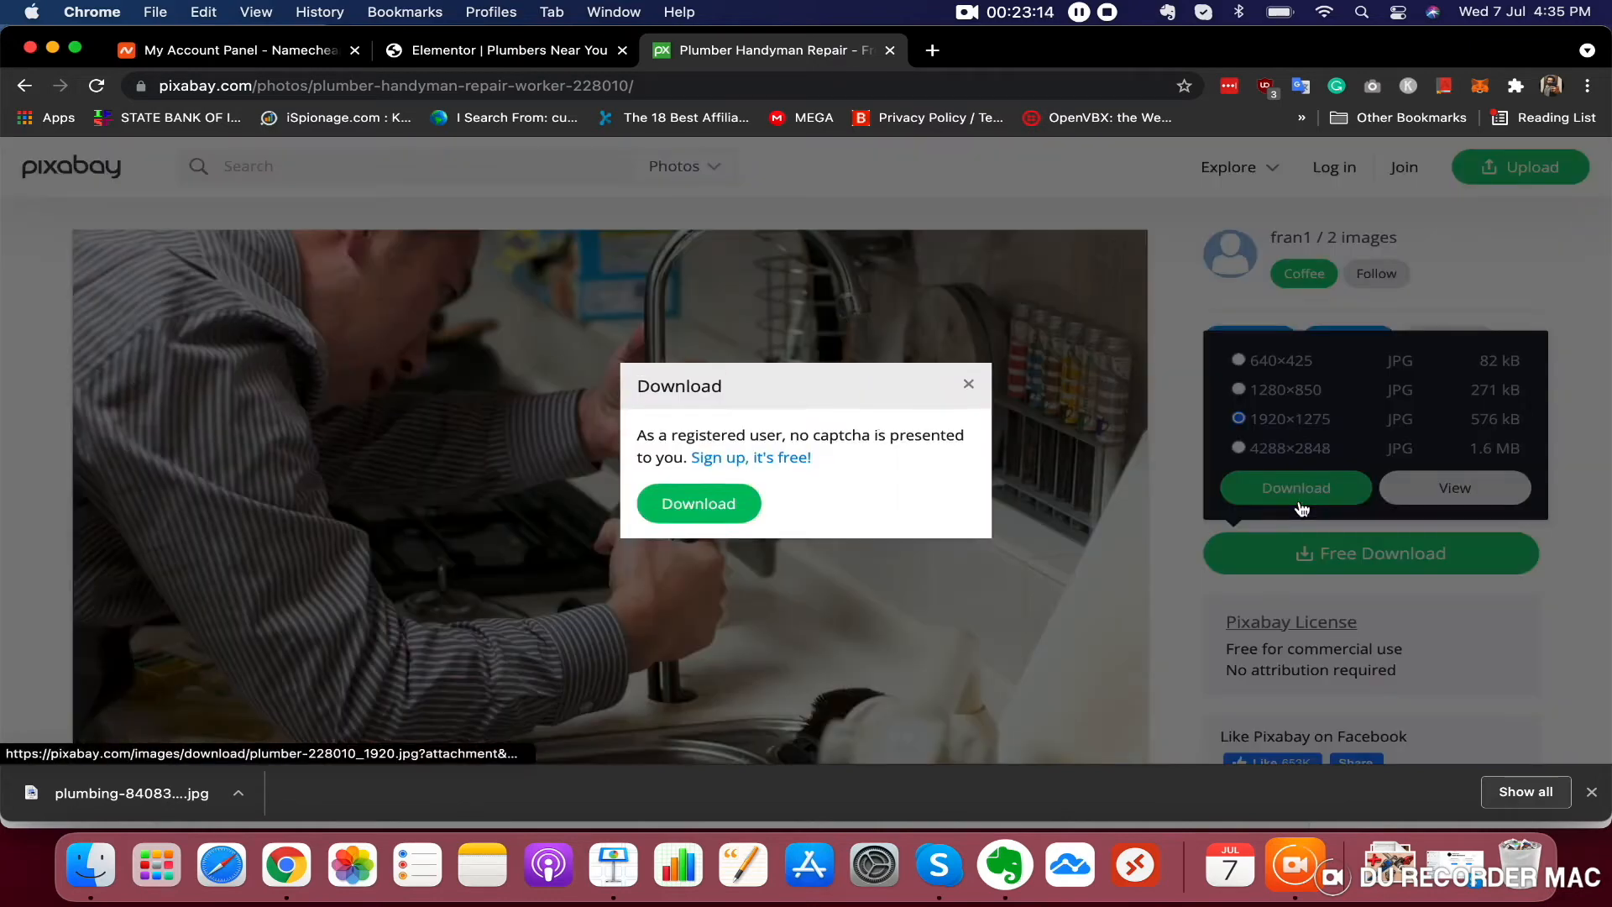
left_click(668, 472)
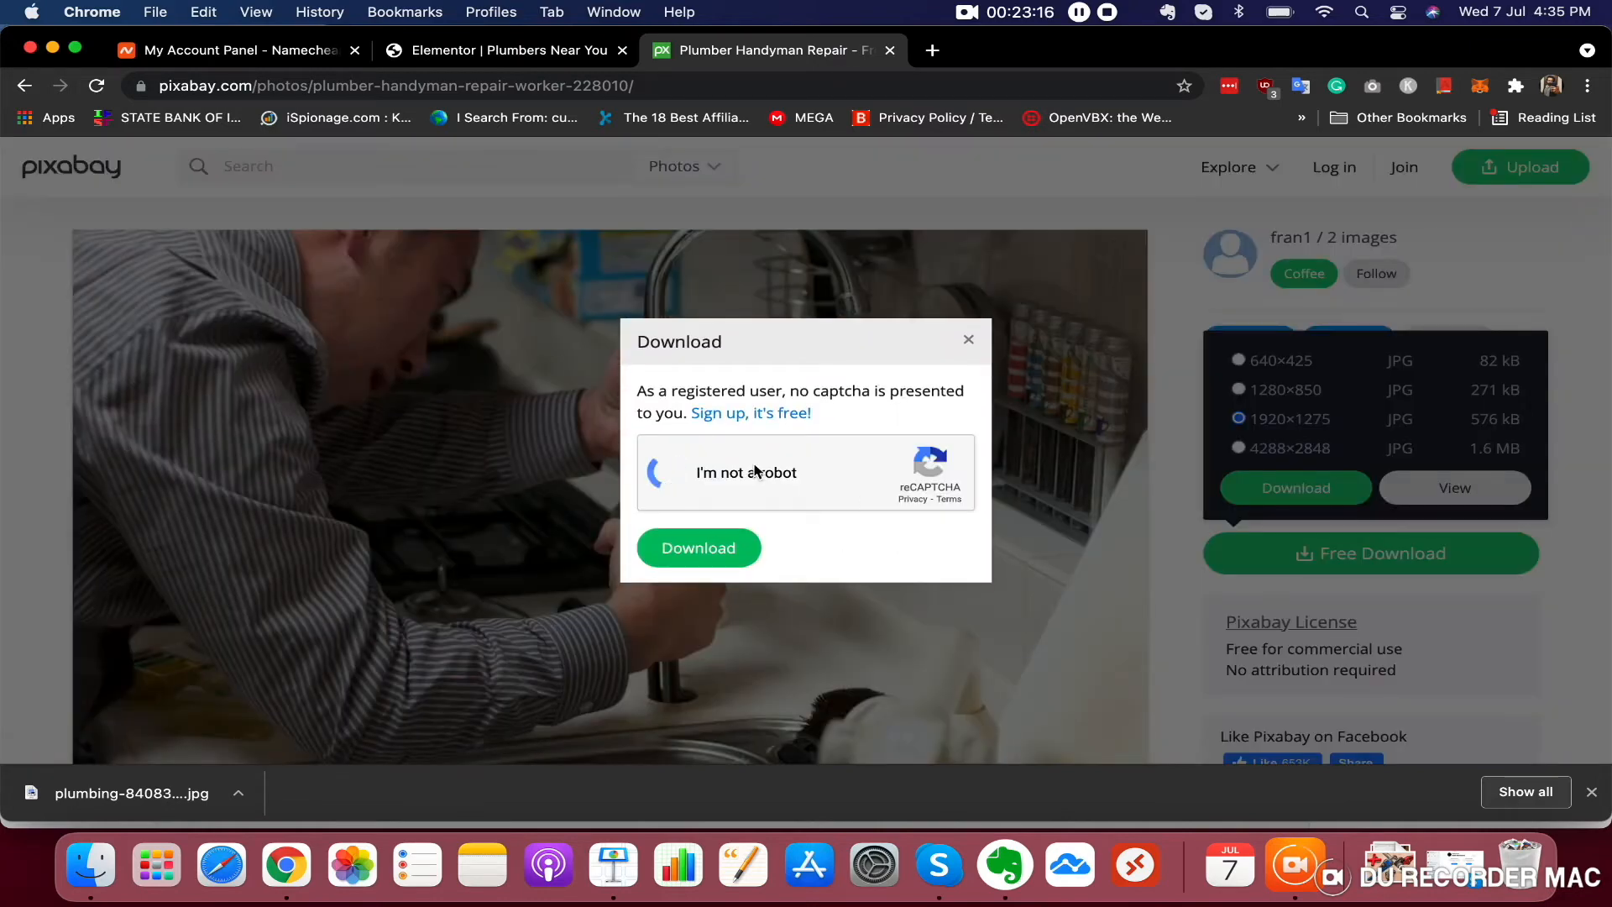
left_click(710, 571)
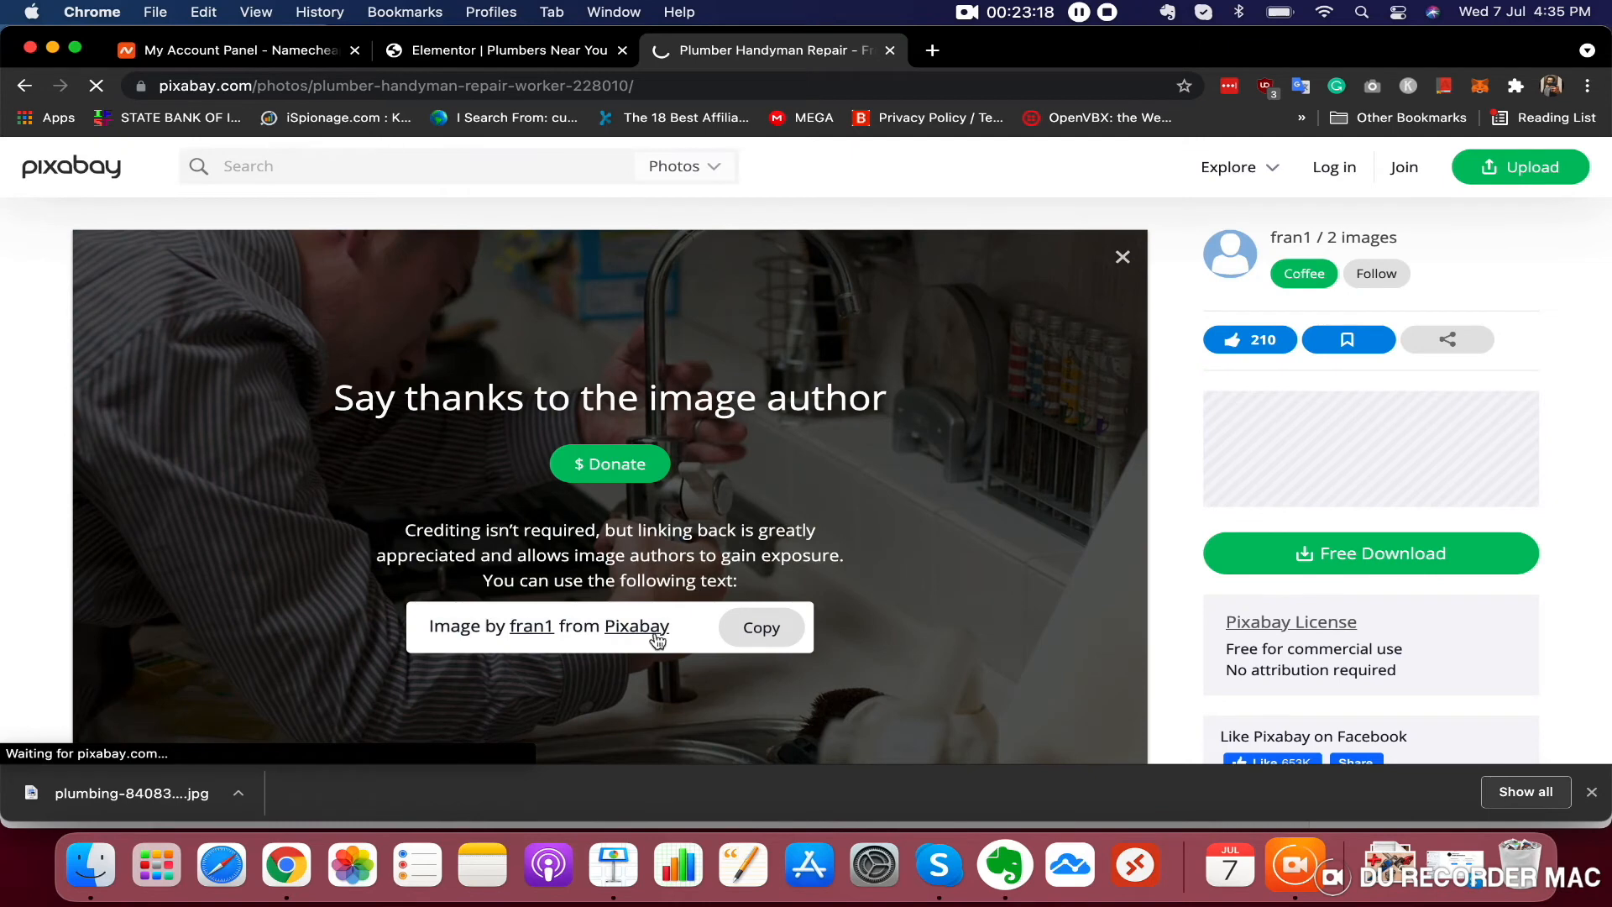
Upload the downloaded plumber-228010_1920.jpg and insert it as the right column's background image
left_click(504, 51)
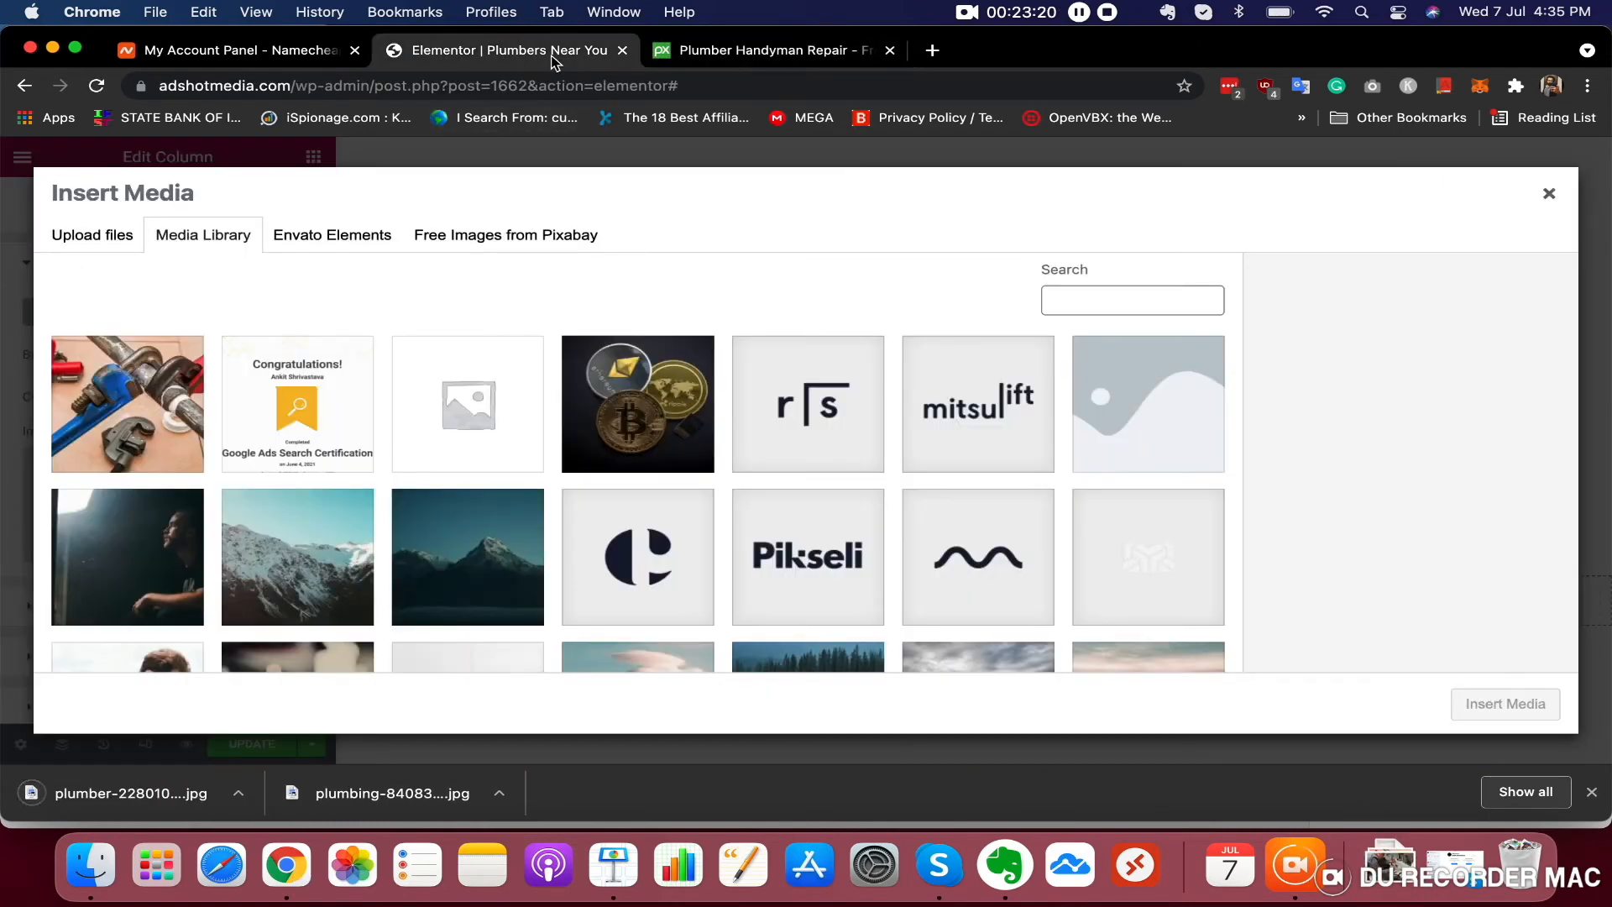
left_click(102, 234)
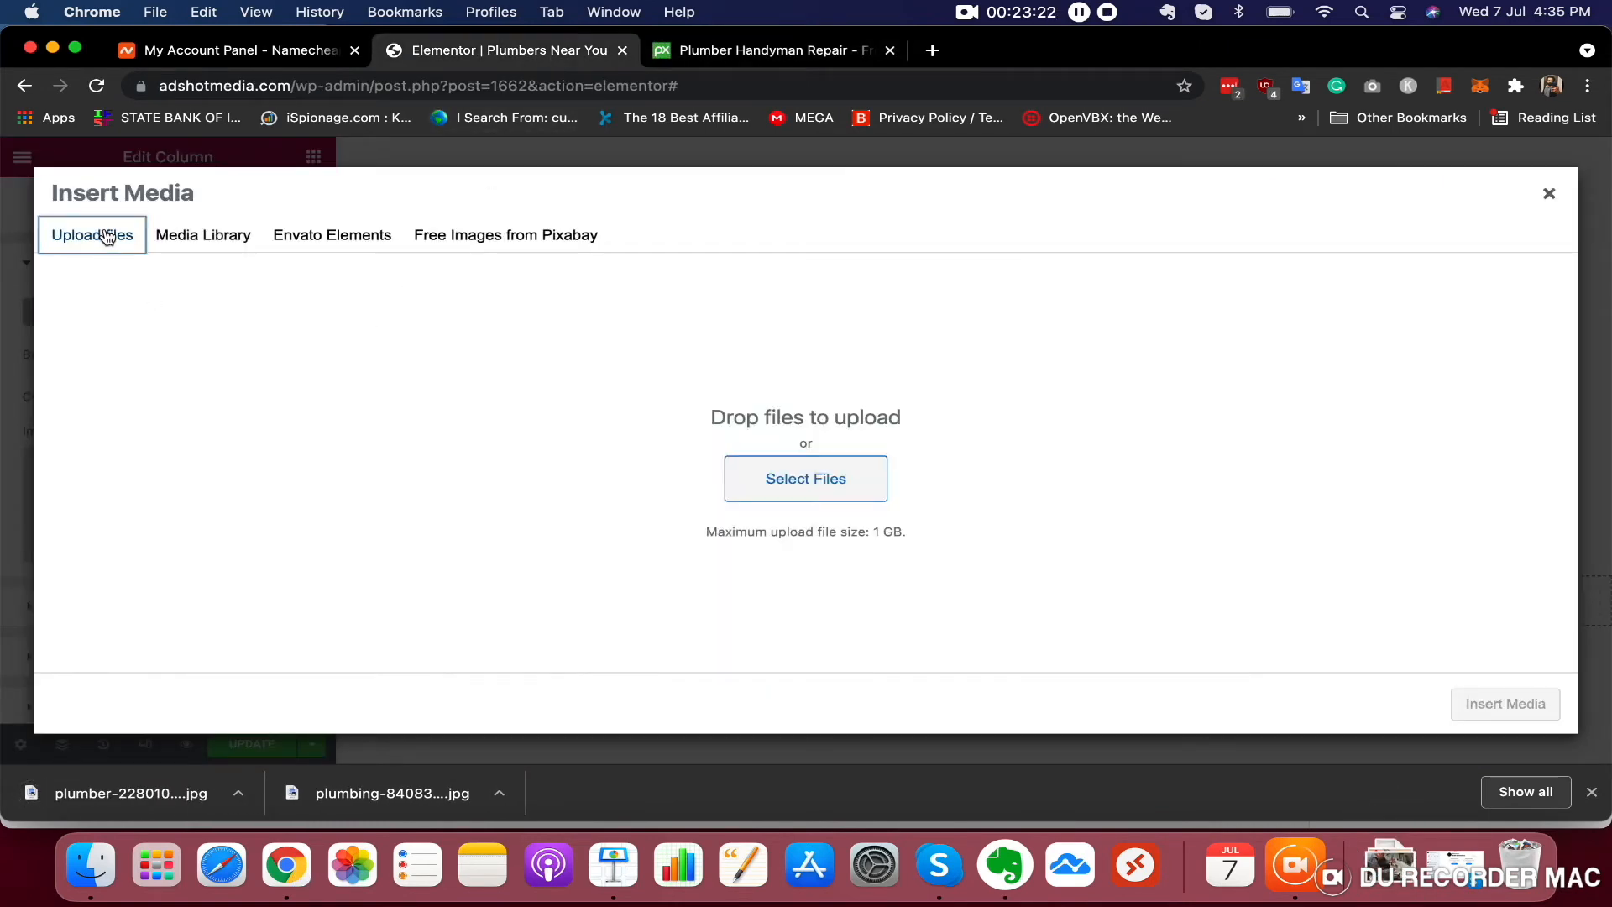
left_click_drag(142, 783, 415, 504)
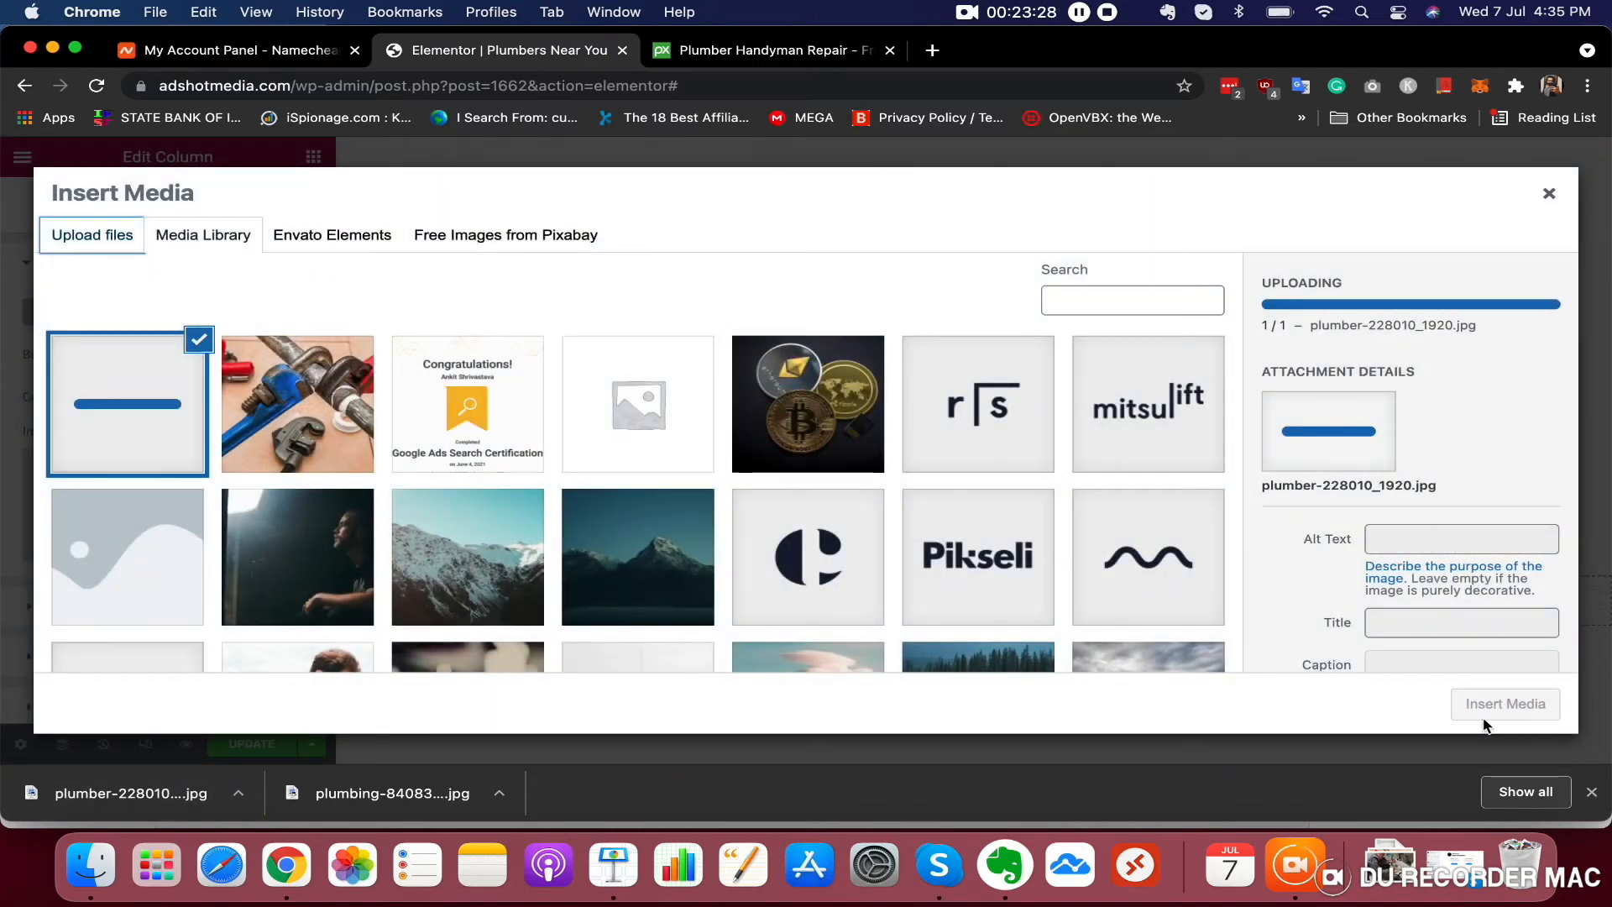
left_click(1517, 707)
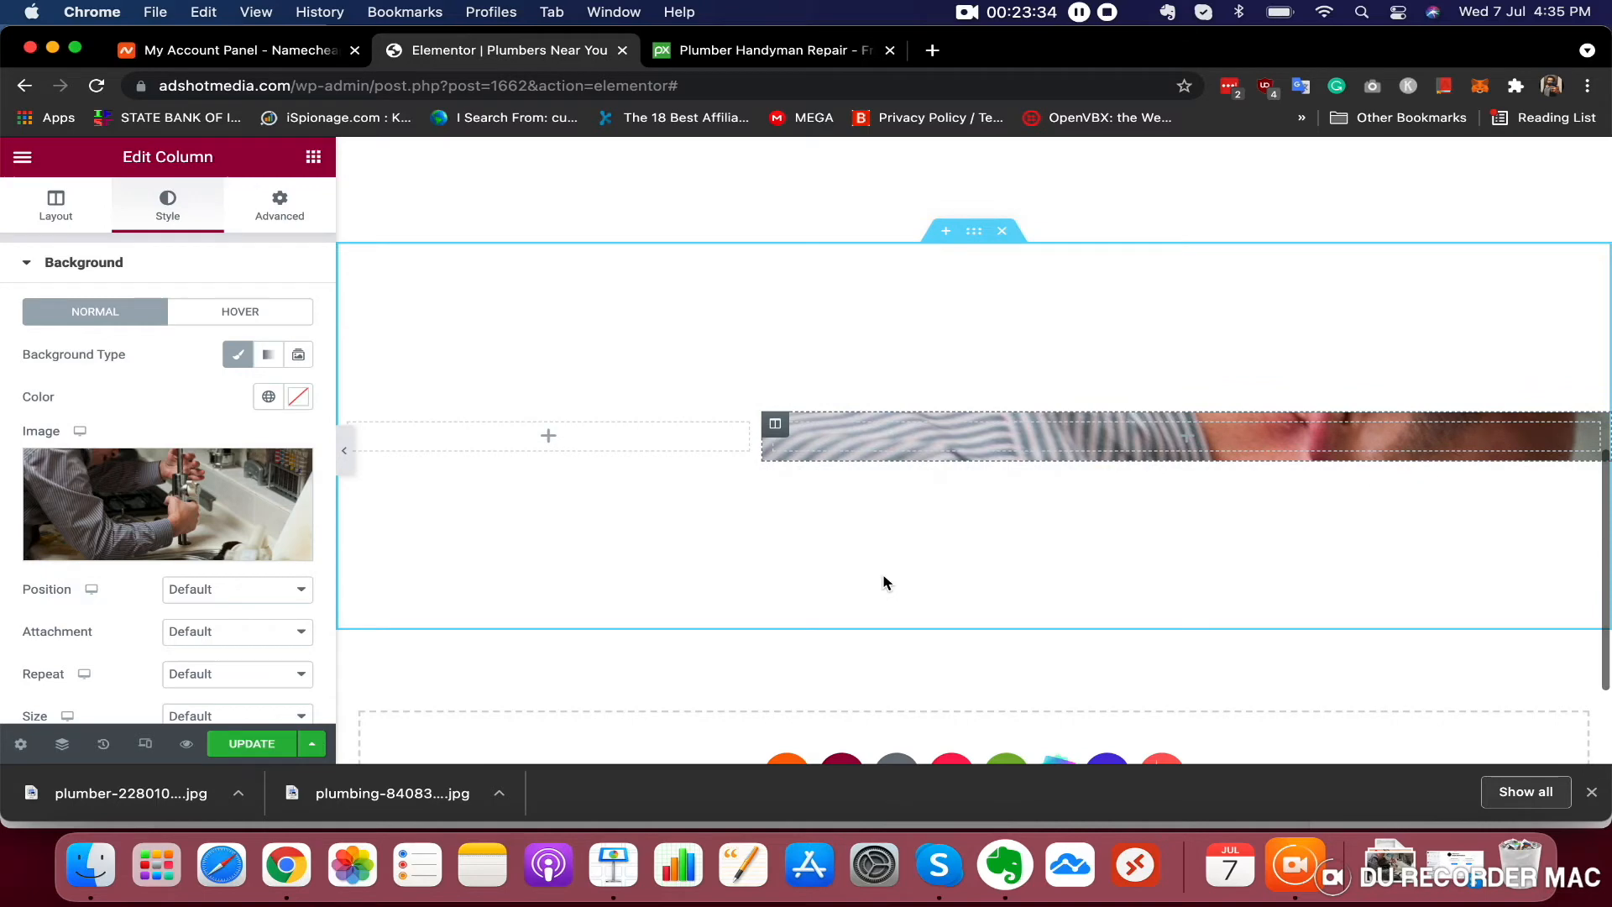
left_click(508, 449)
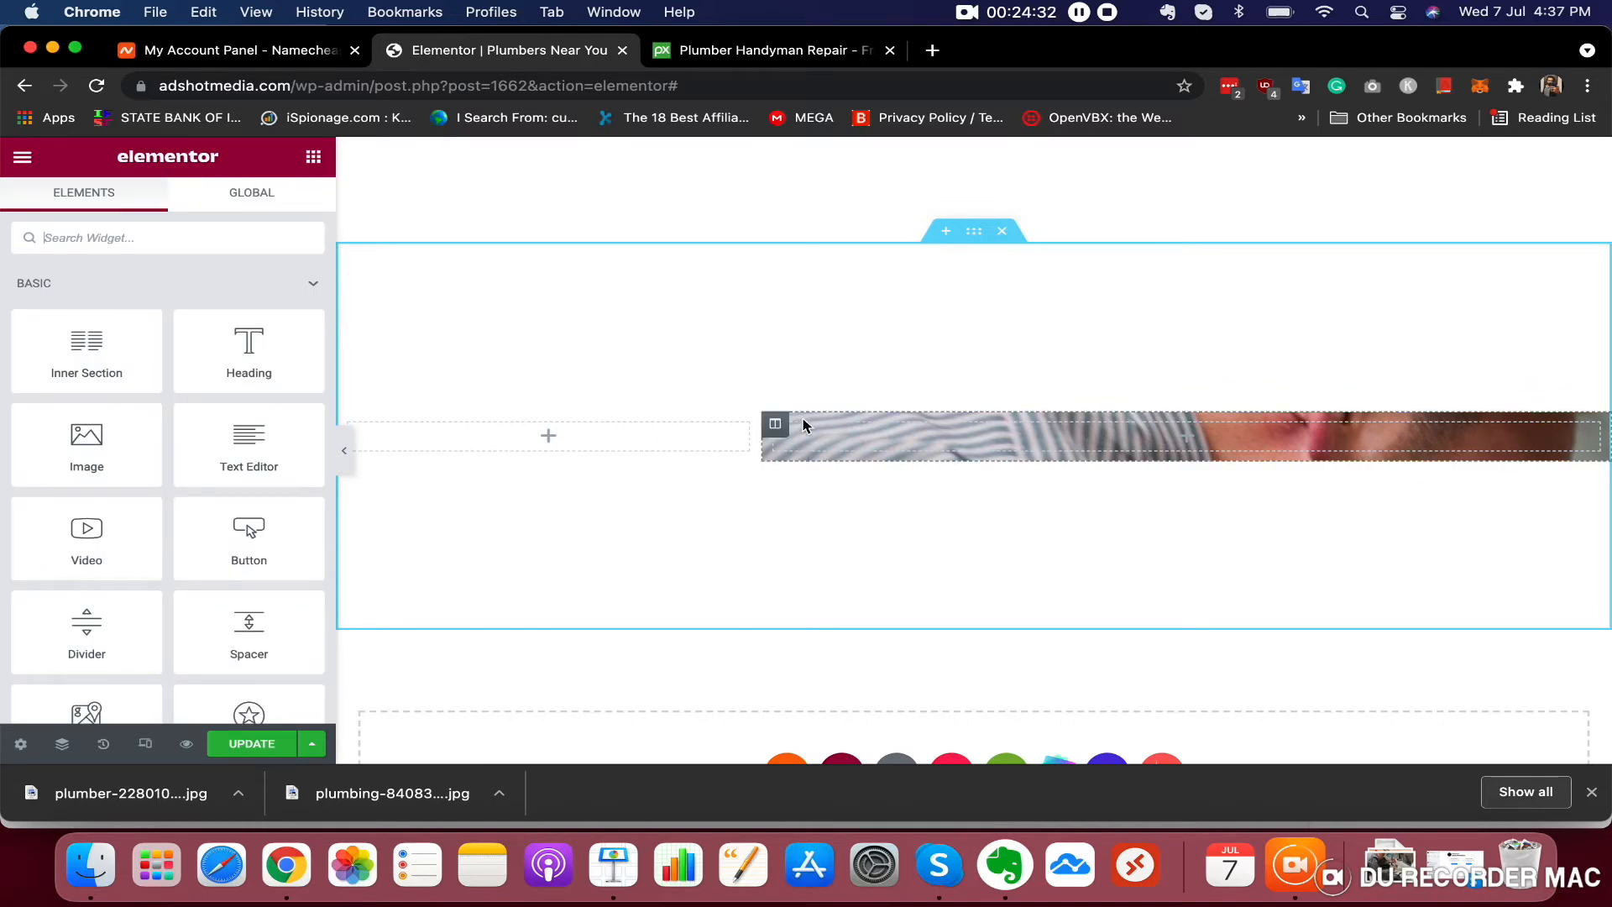
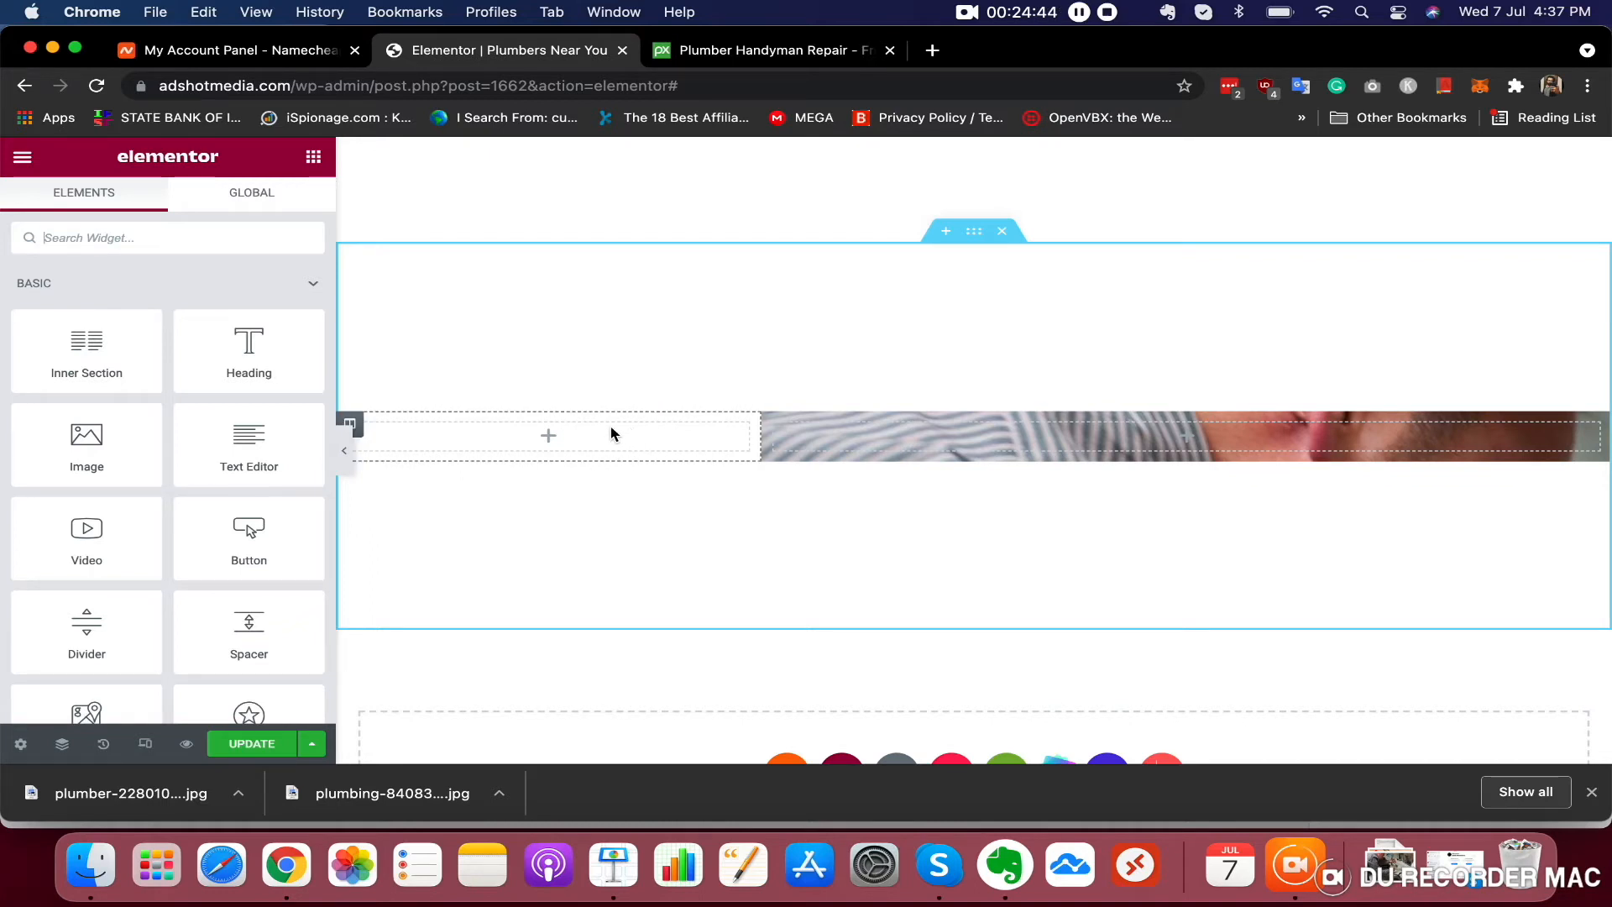
Add a Heading widget to the left column of the new section and set its title to ABOUT US
left_click_drag(249, 351, 546, 441)
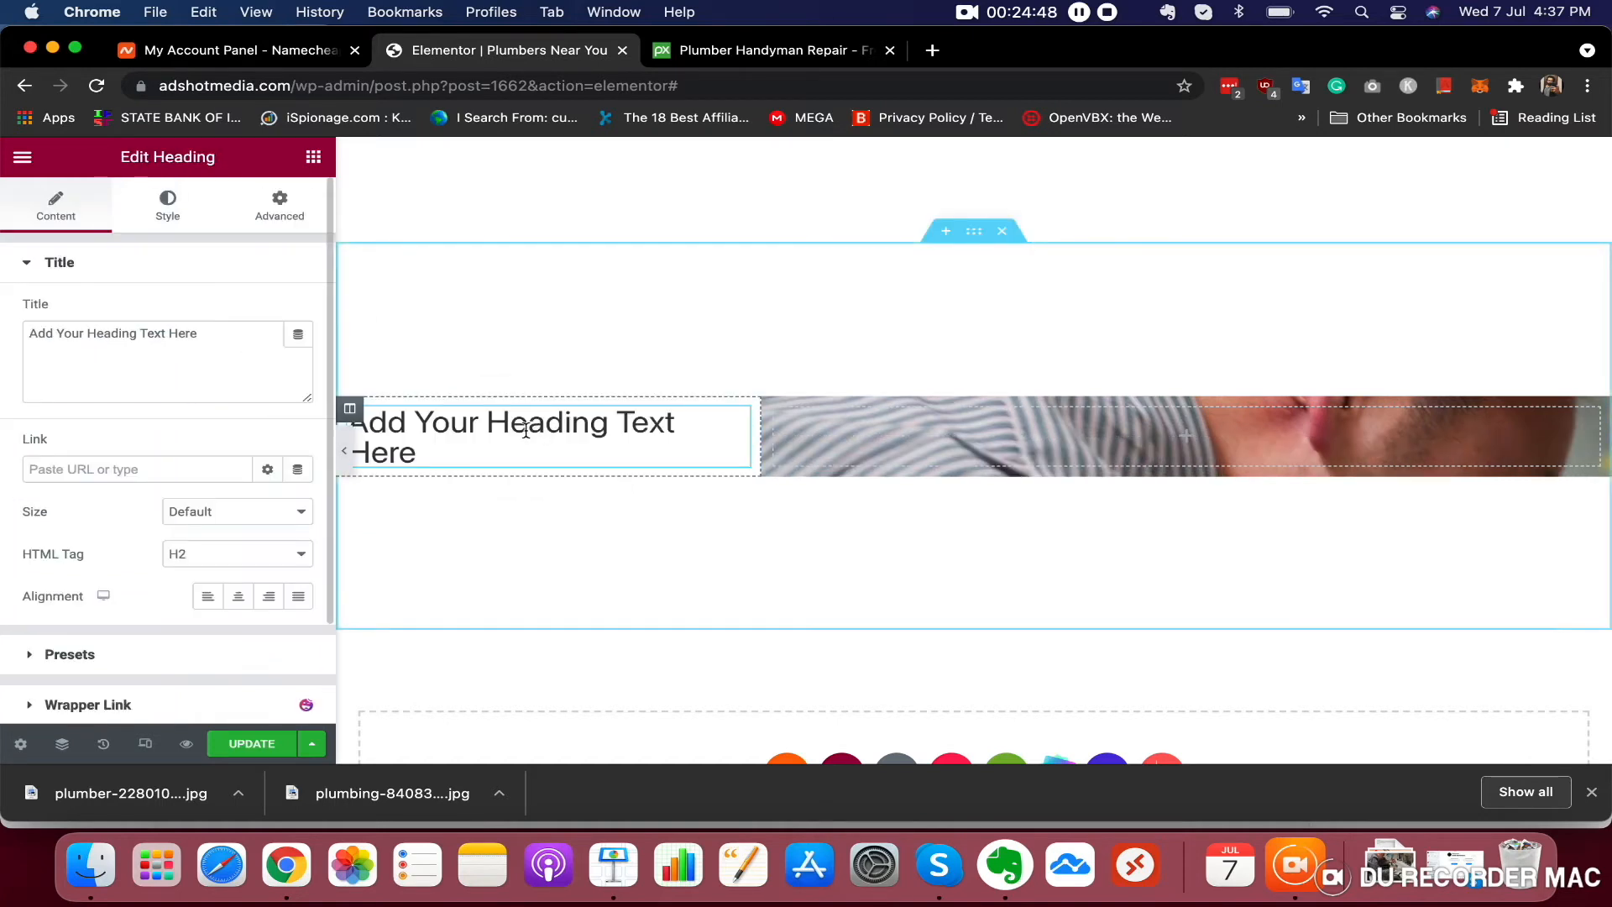
left_click(428, 457)
triple_click(428, 455)
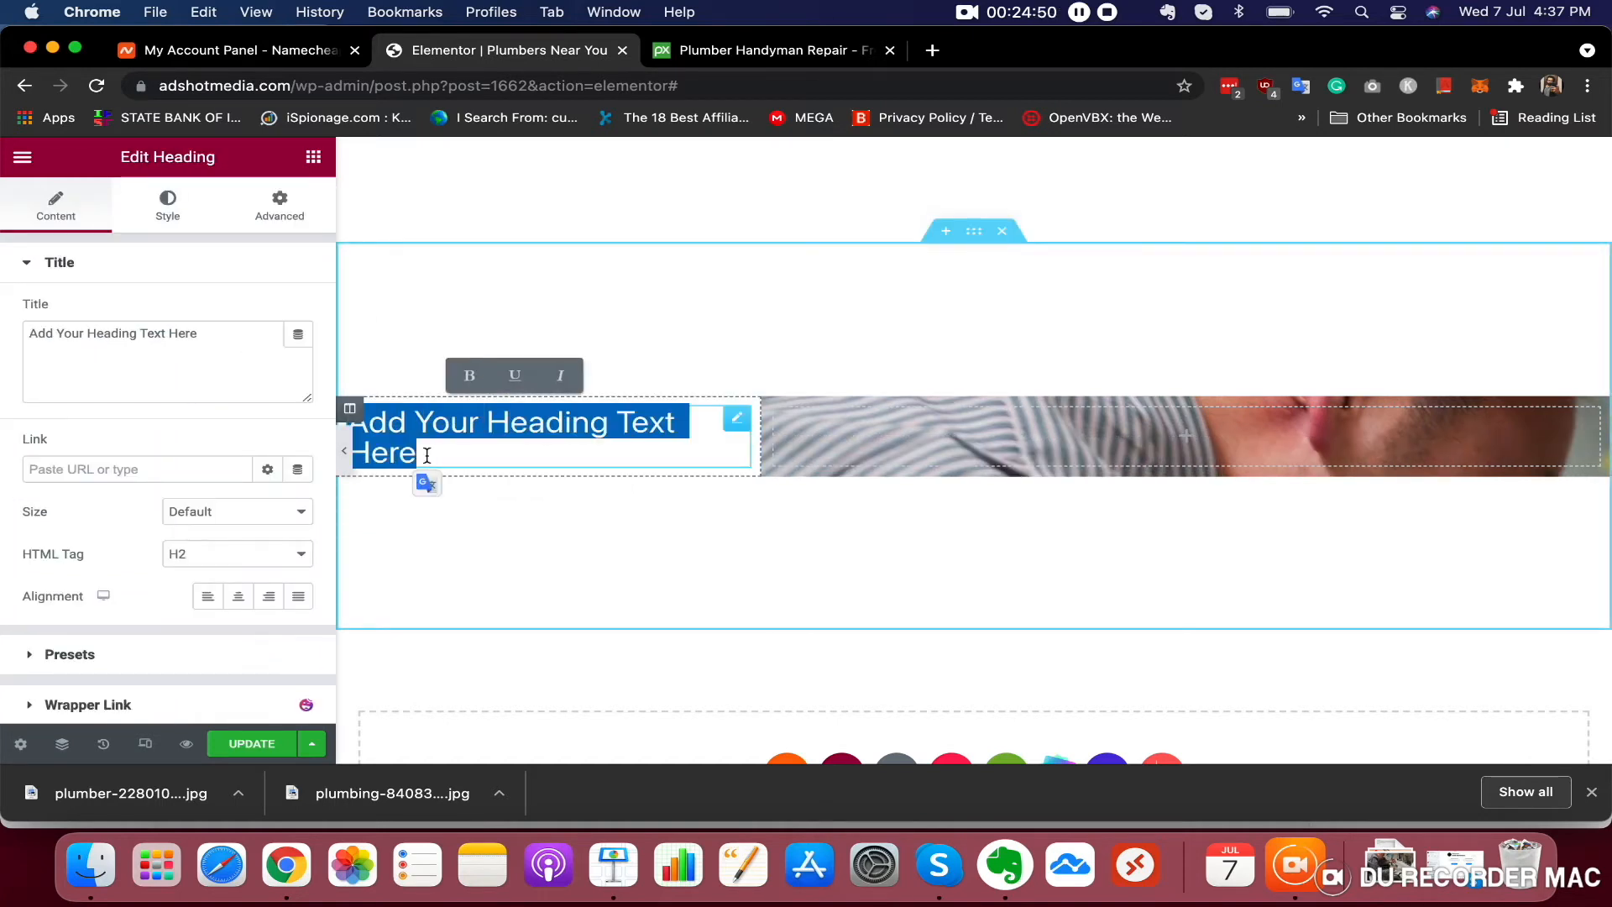
type("ABOUT US")
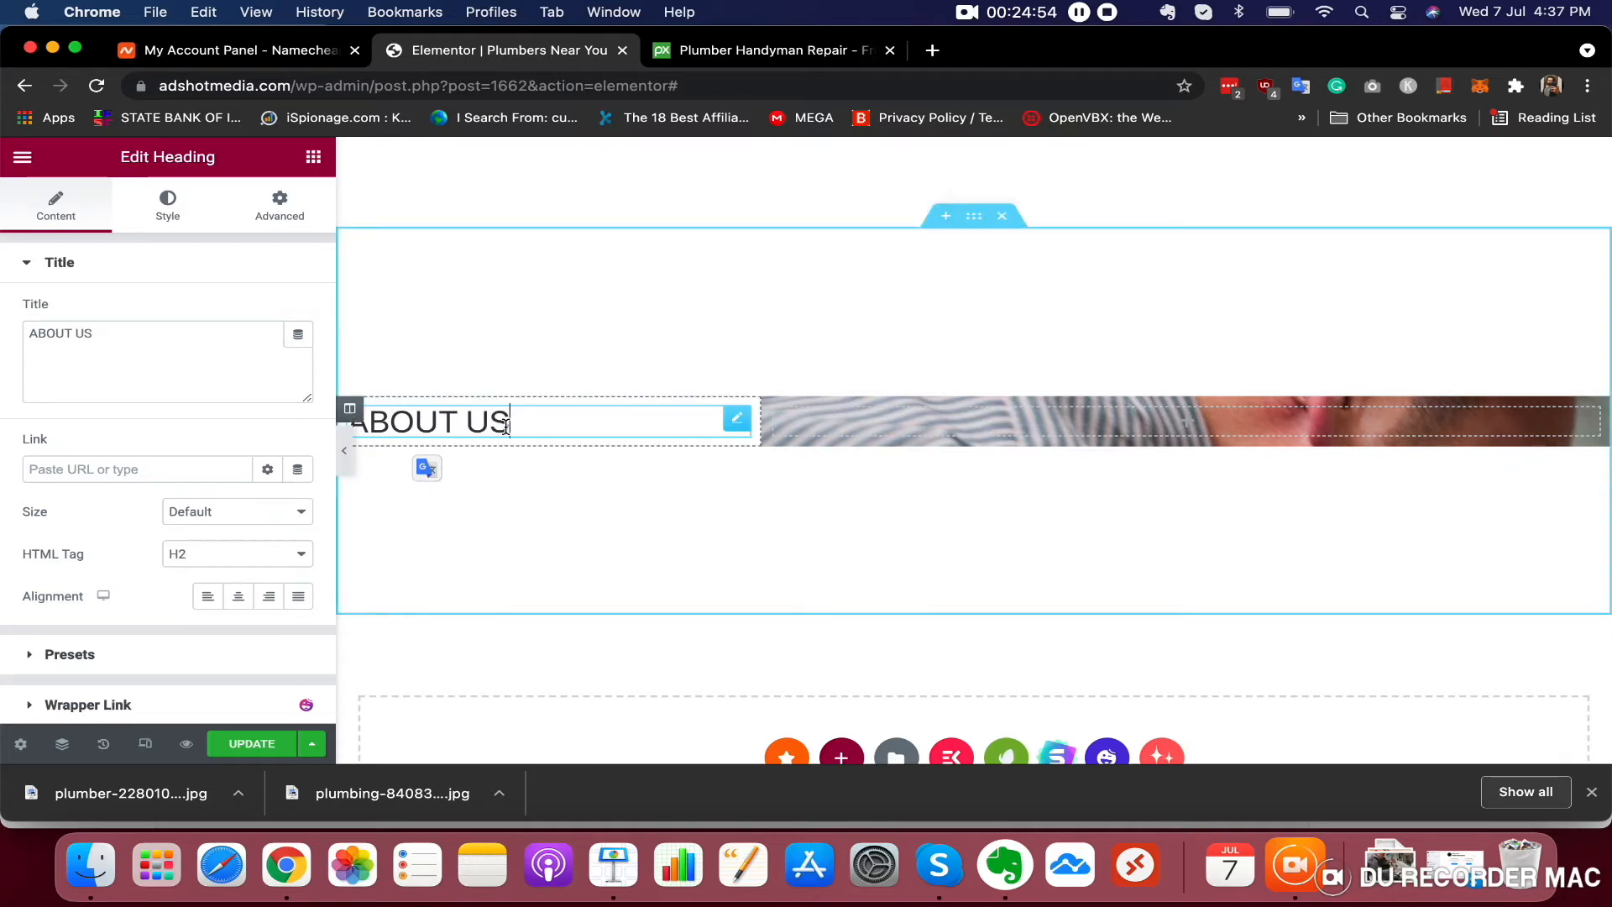
Add a Text Editor below the heading and append the lines 'WE HAVE 20+ YEARS OF EXPERIENCE.' and 'WE USE MODERN TECHNOLOGY TO SOLVE YOUR PLUMBING ISSUES..'
left_click(313, 157)
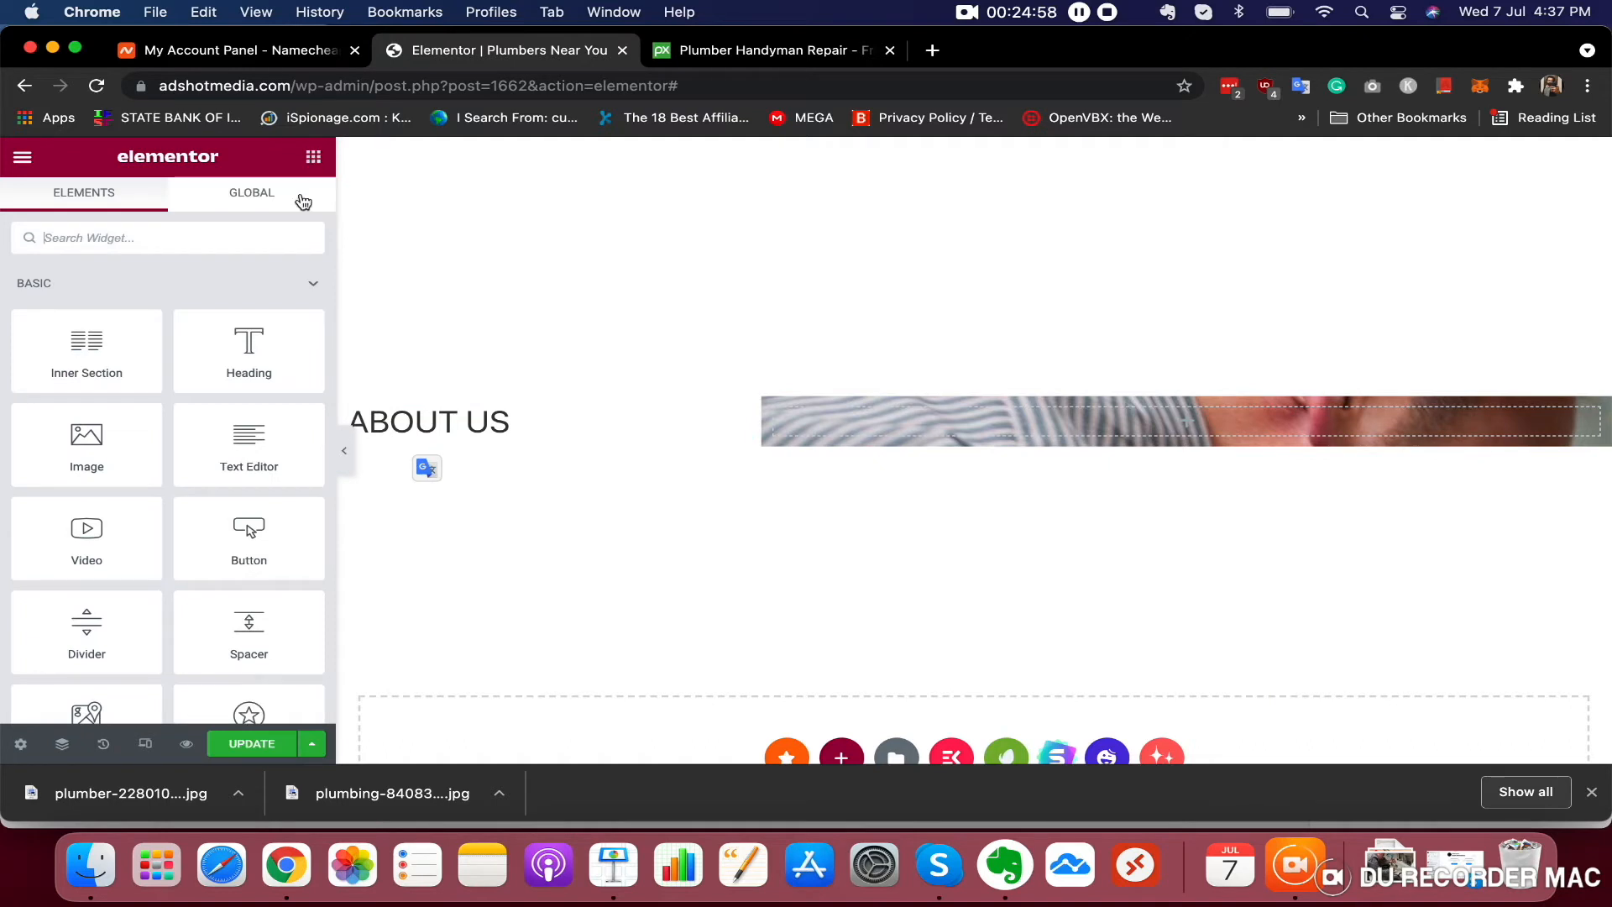
left_click_drag(230, 455, 464, 436)
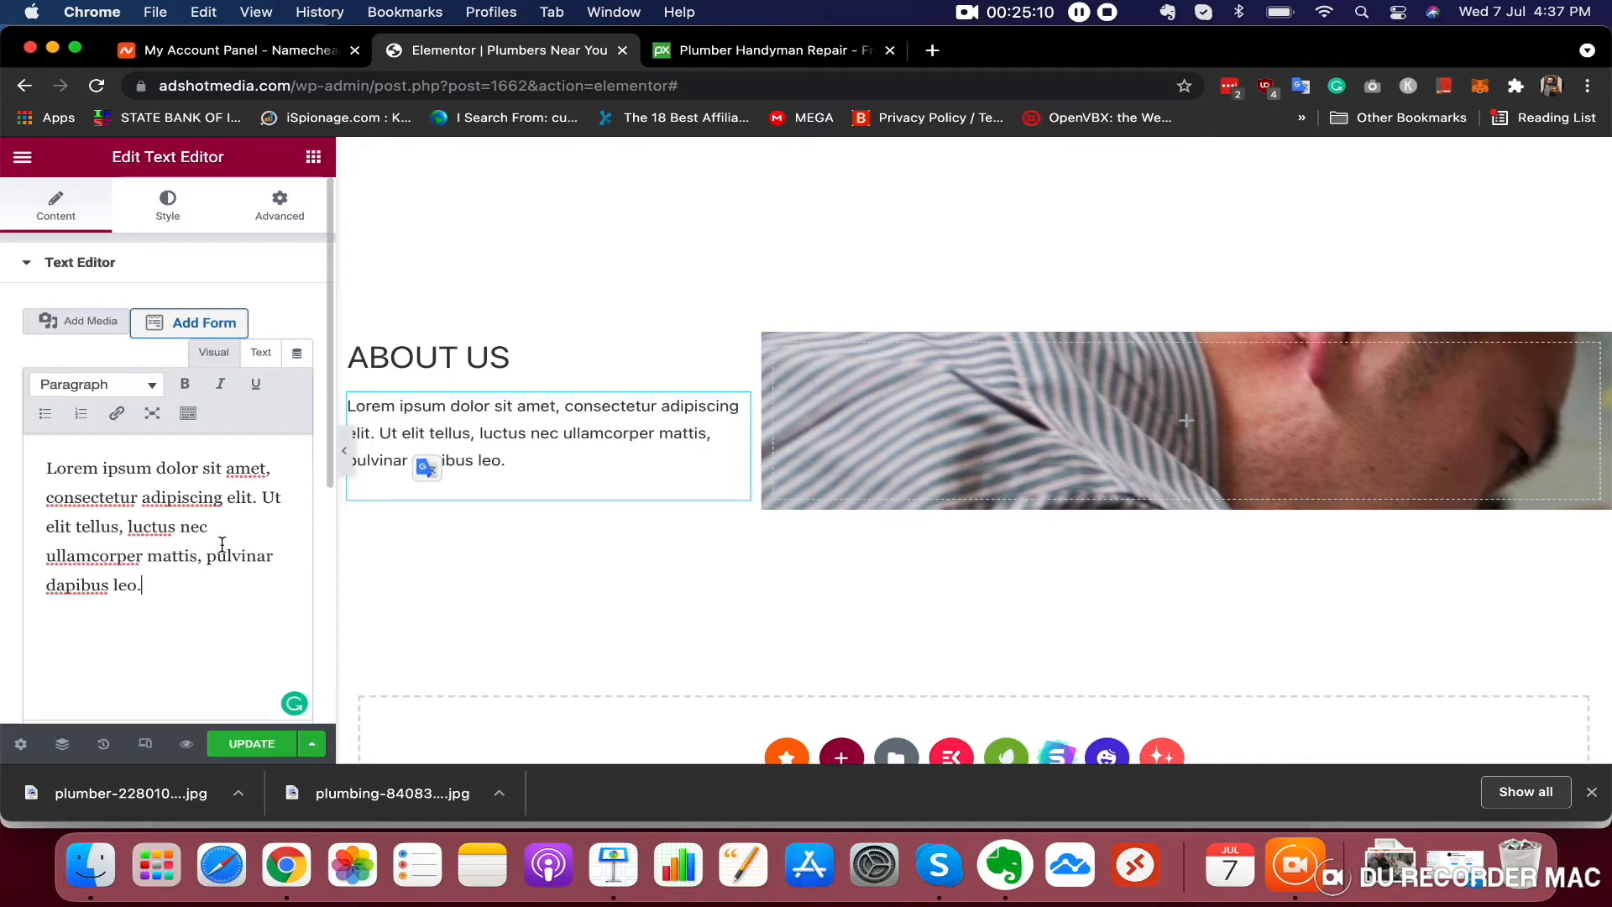
key("Return")
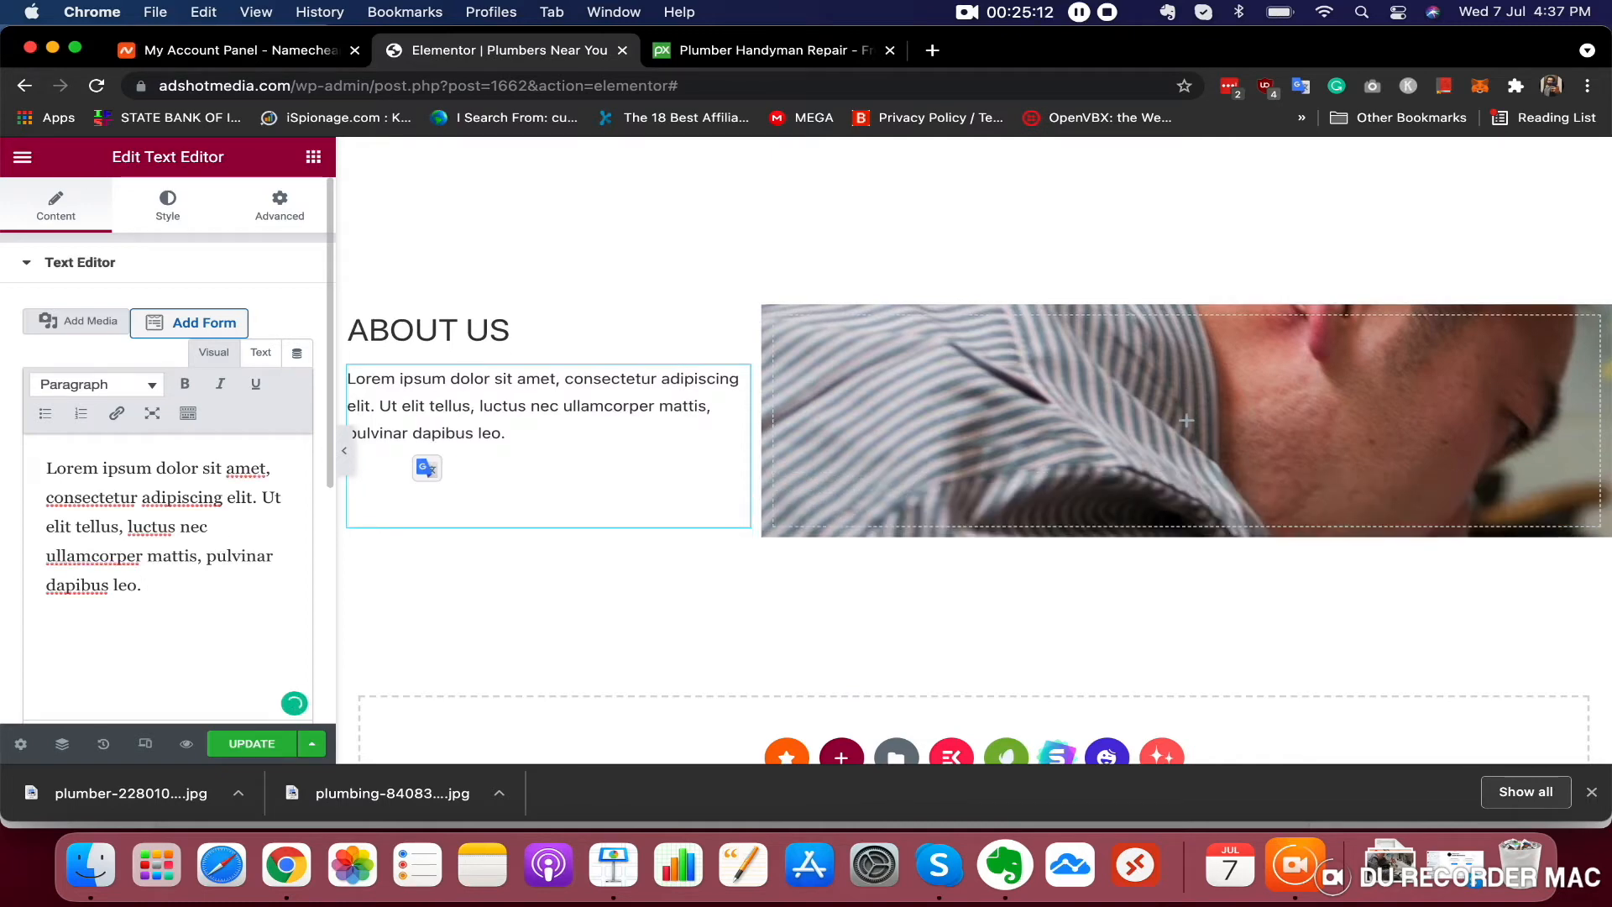
type("NFAJONOANGJNIG")
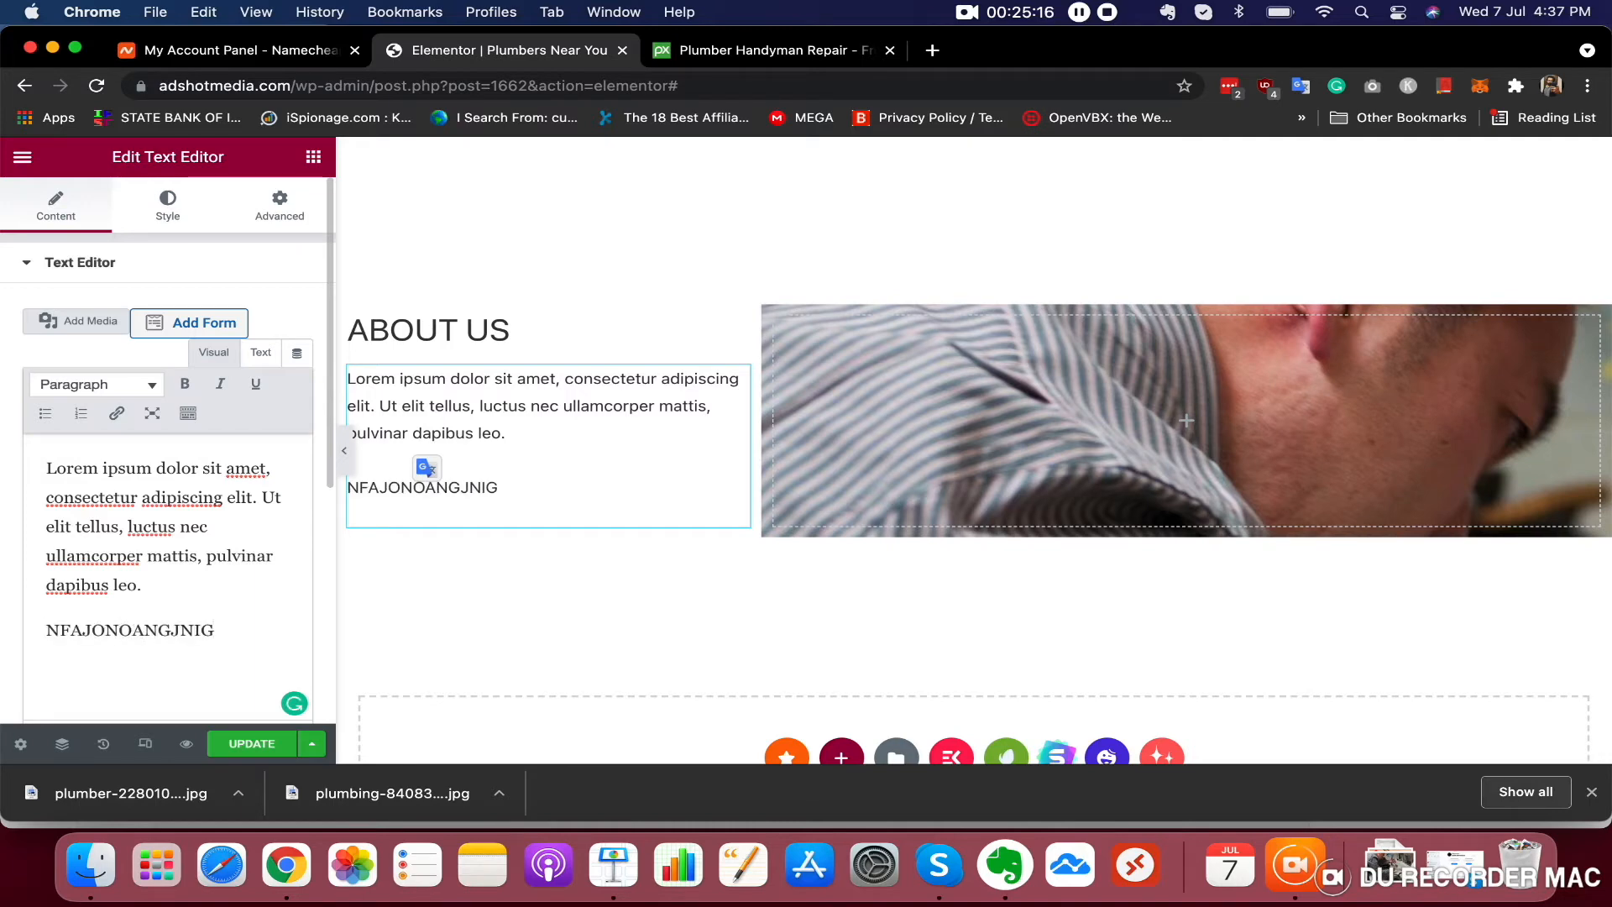
key("BackSpace")
key("BackSpace")
key("BackSpace")
key("BackSpace")
key("BackSpace")
key("BackSpace")
key("BackSpace")
key("BackSpace")
key("BackSpace")
key("BackSpace")
key("BackSpace")
key("BackSpace")
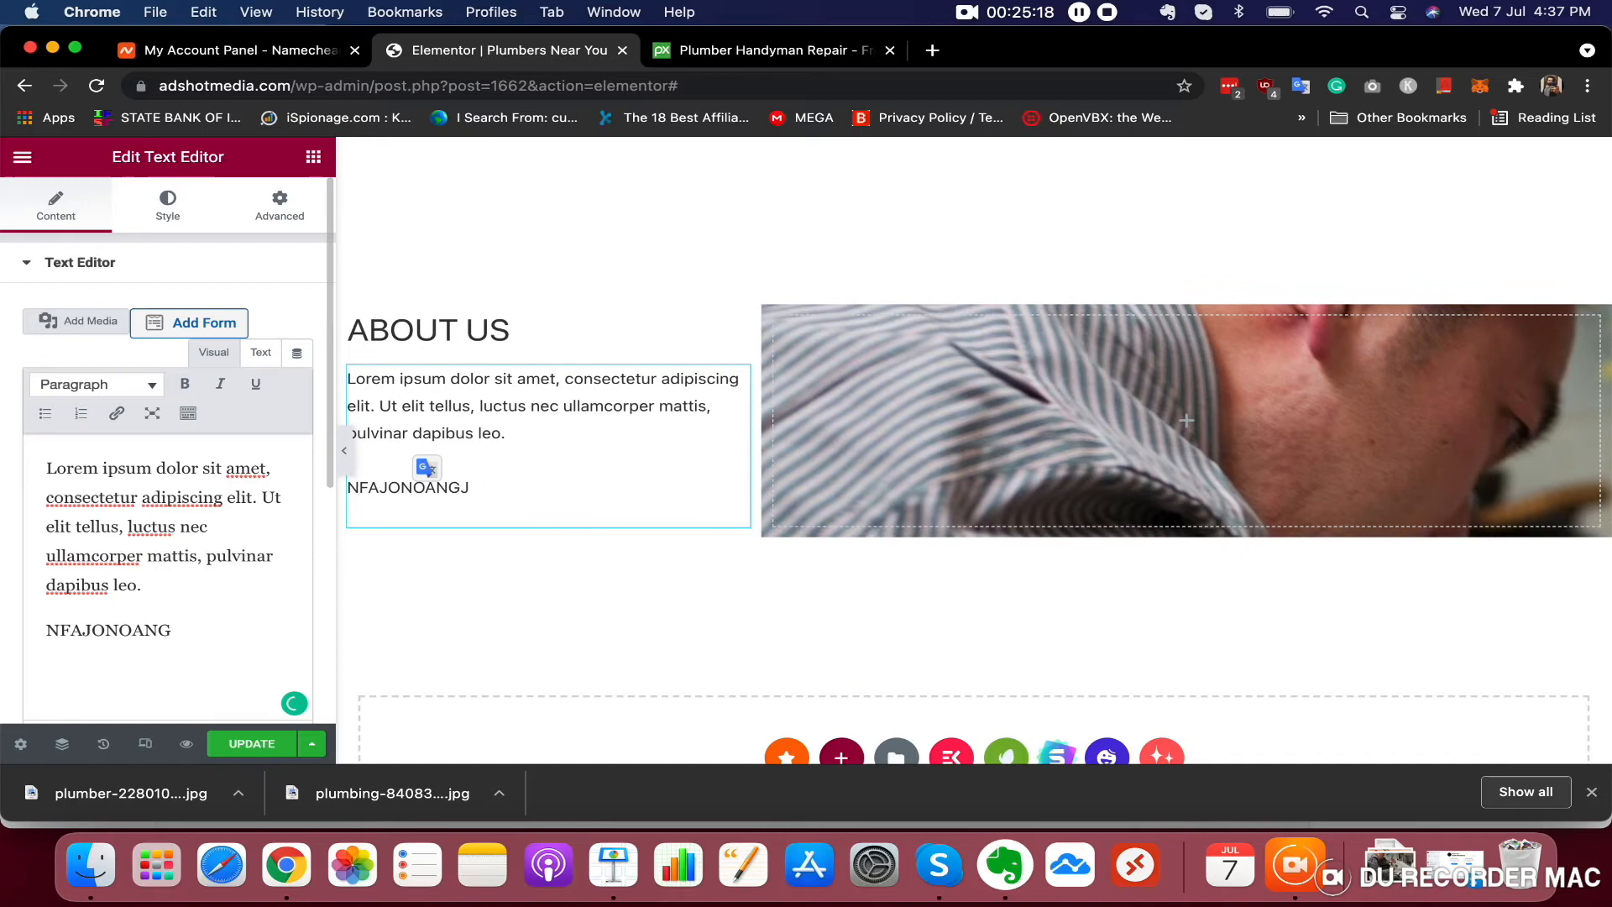
key("BackSpace")
key("BackSpace")
type("WE HAV")
key("BackSpace")
key("BackSpace")
type("HAVE 20")
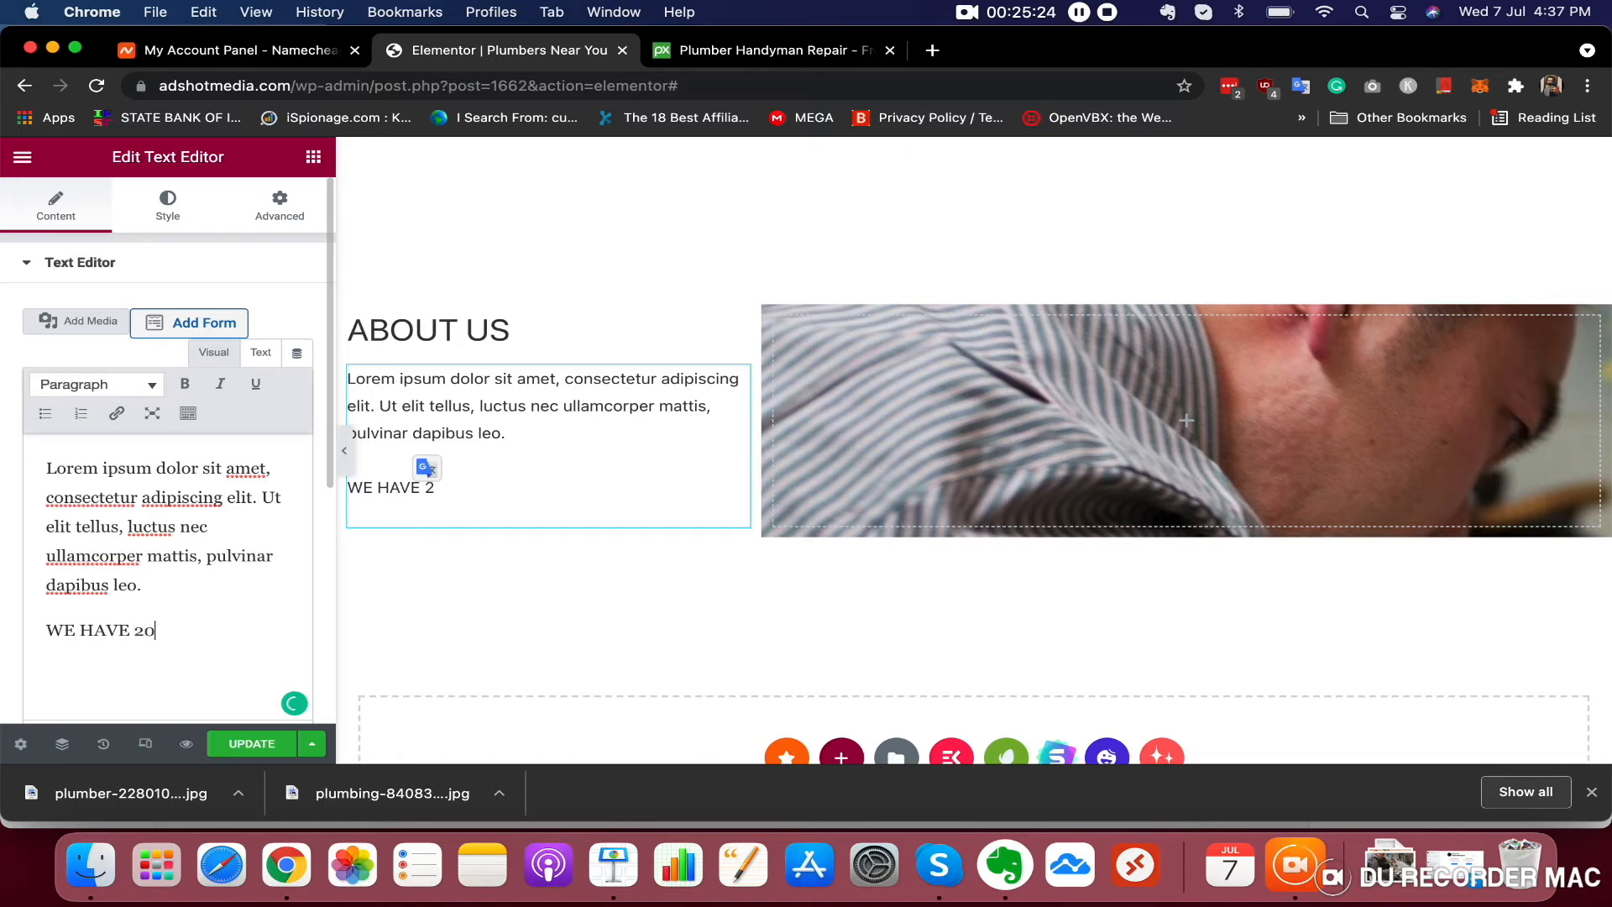
type("+ YEARS OF EXPERIENCE.")
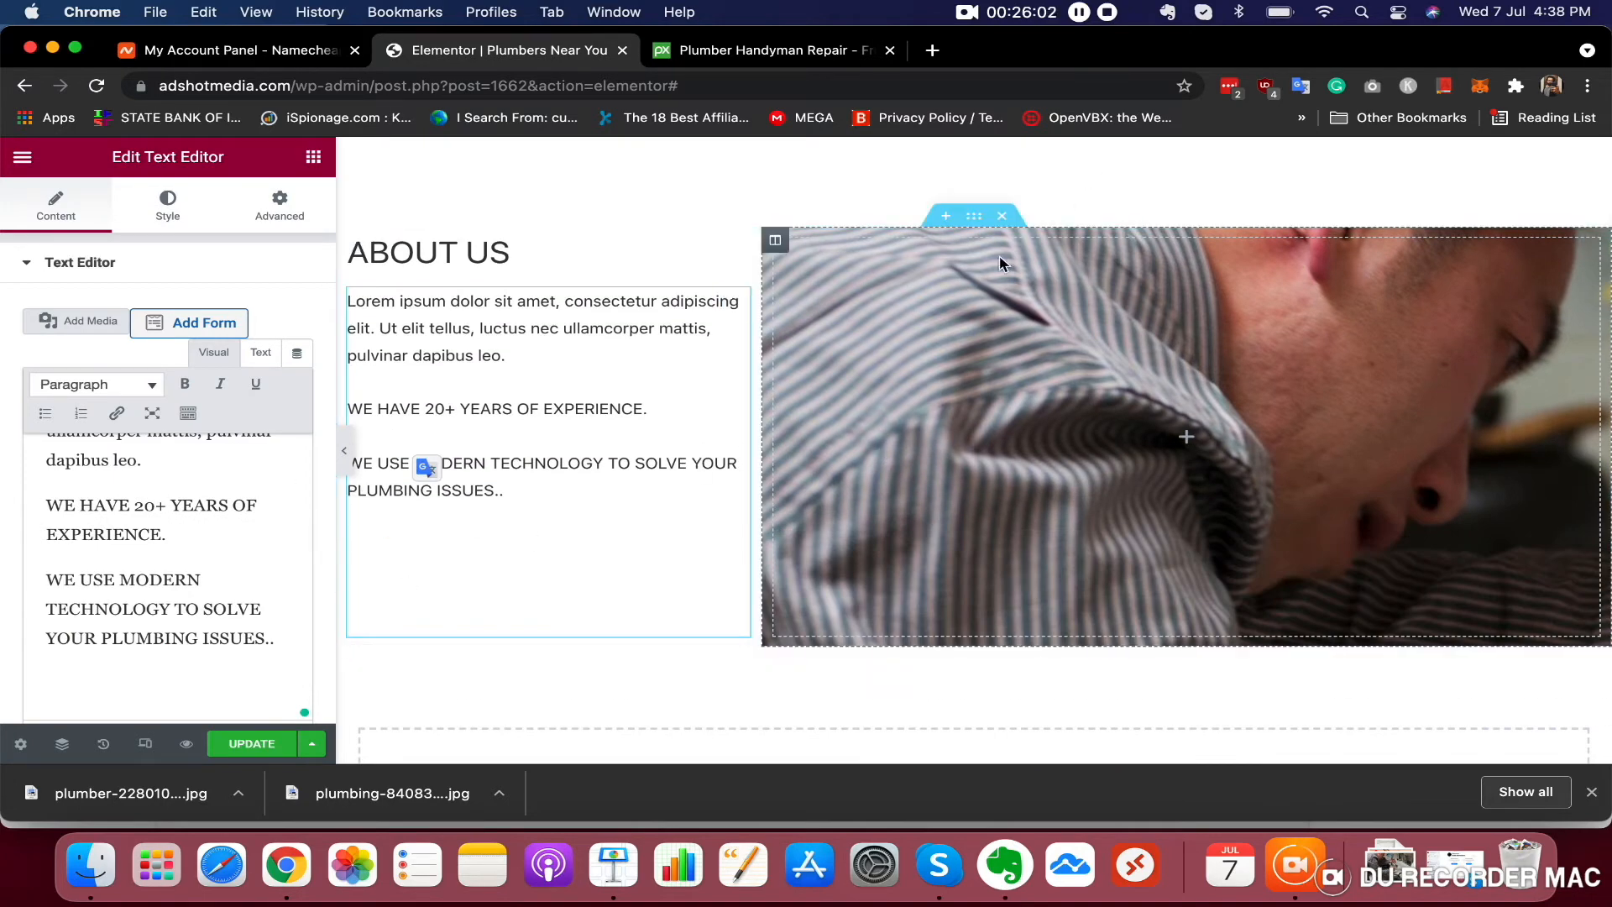
Set the right column's background image position to Center Center, attachment to Scroll and repeat to No-repeat
left_click(776, 241)
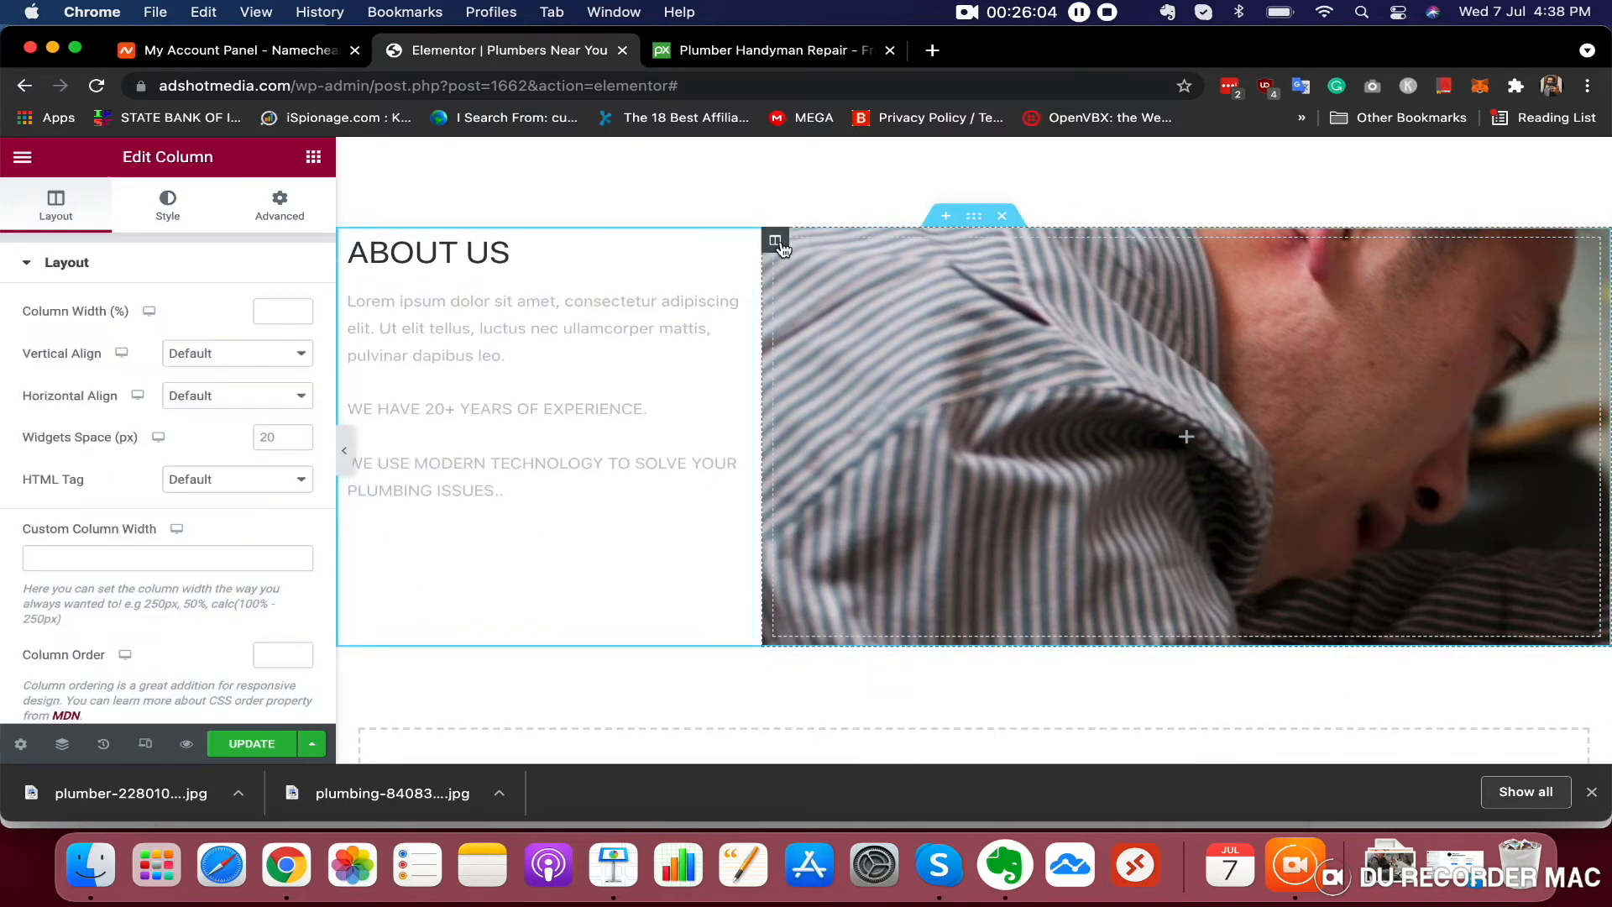
left_click(168, 206)
scroll(173, 601, "down", 4)
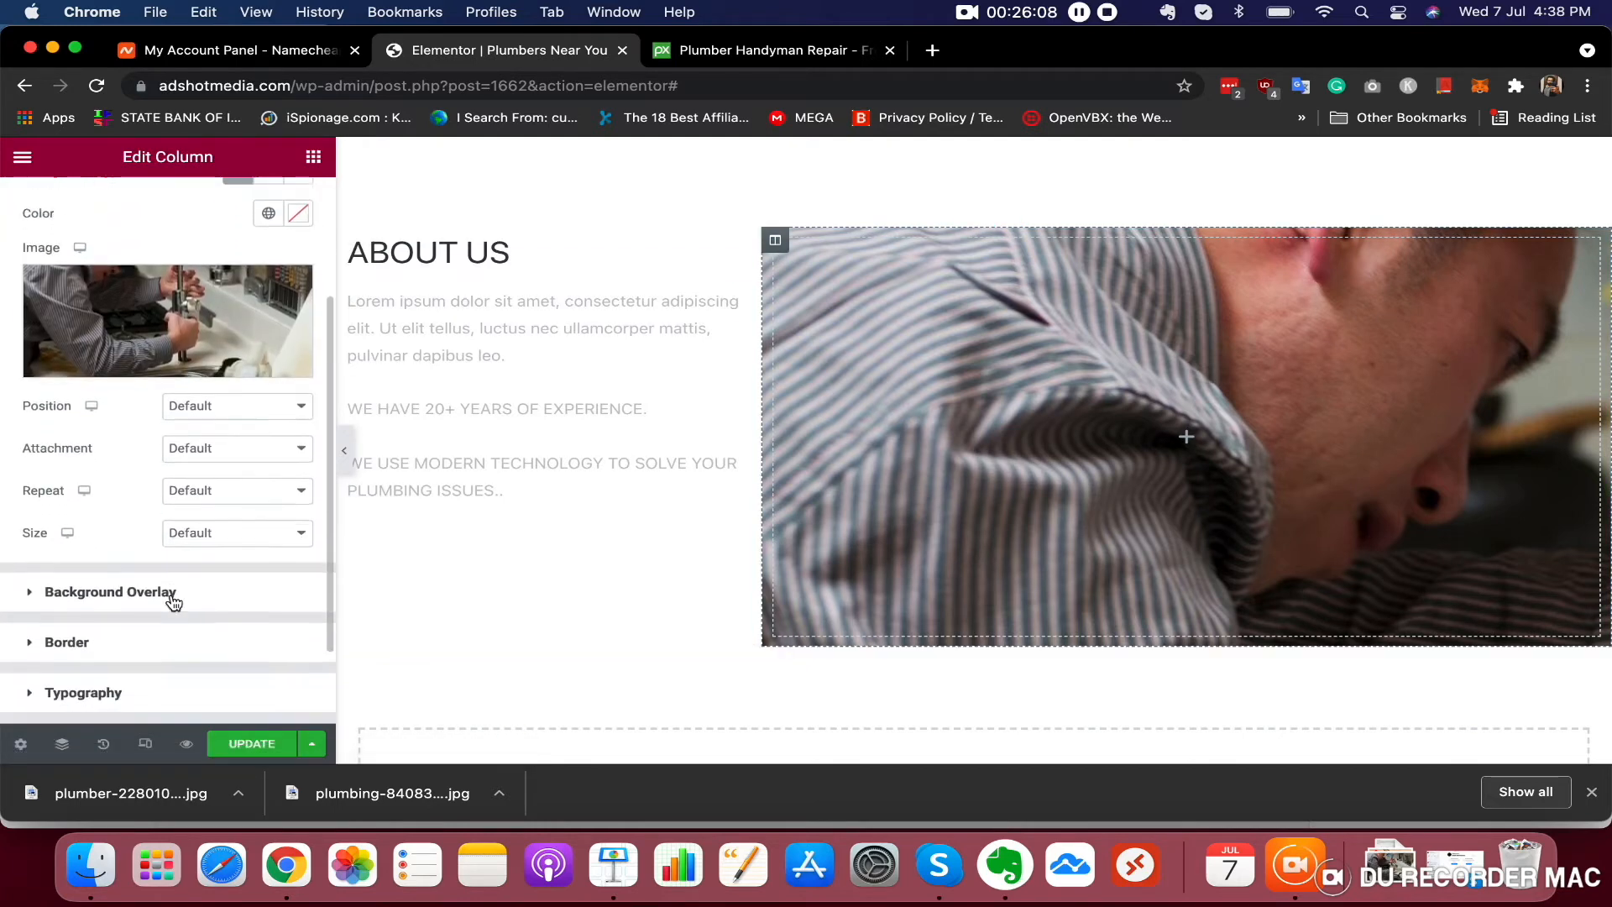
left_click(232, 373)
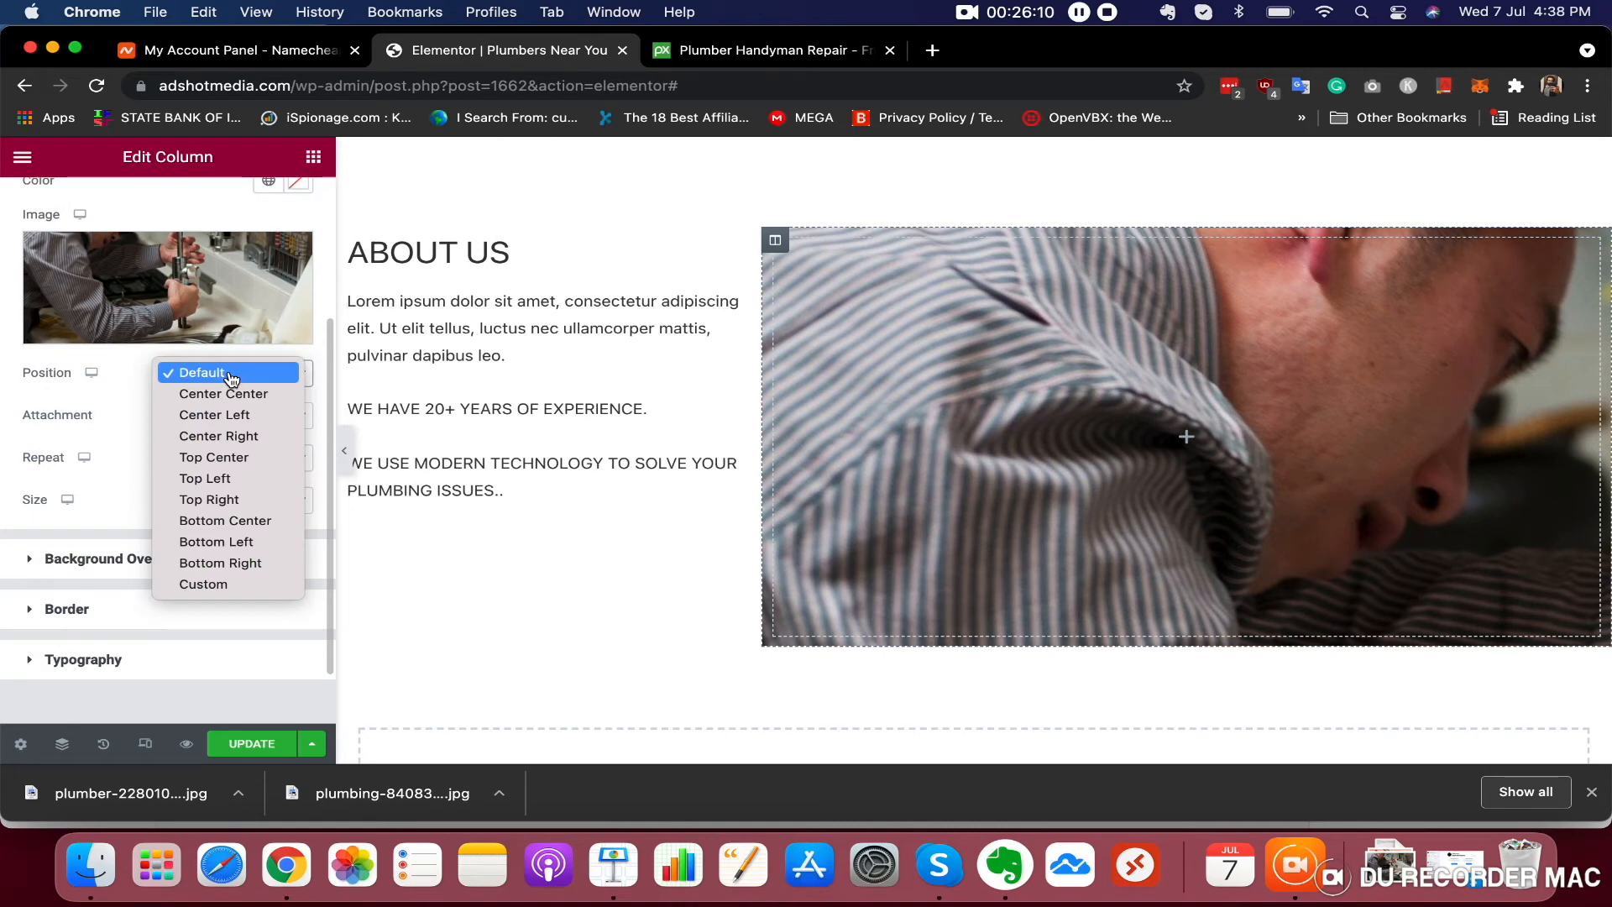
left_click(227, 393)
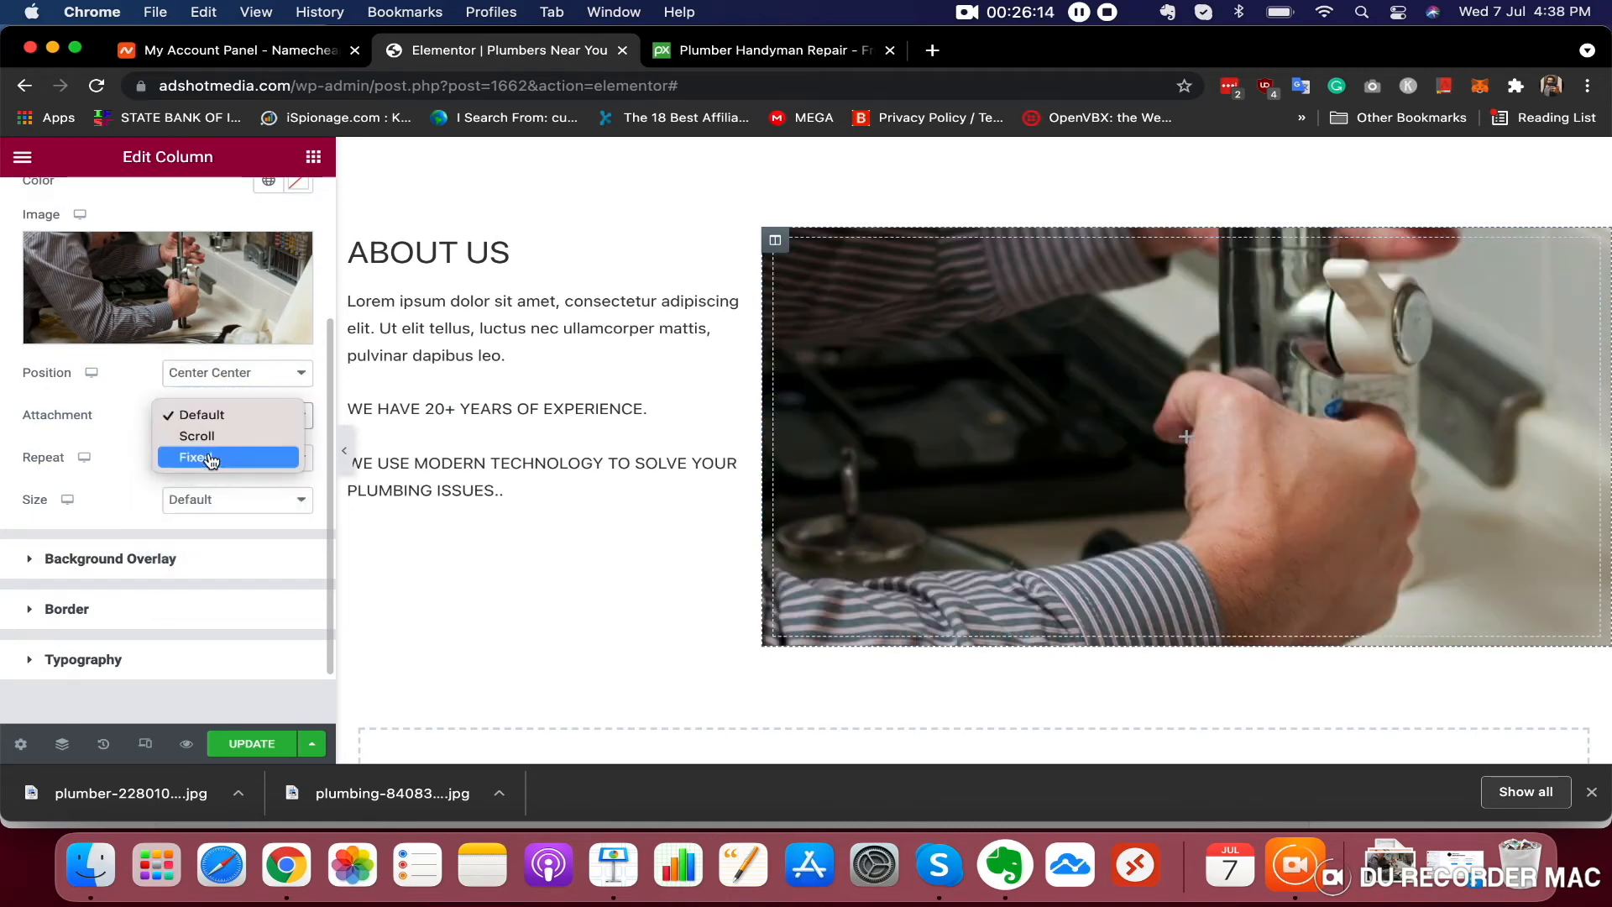
left_click(200, 436)
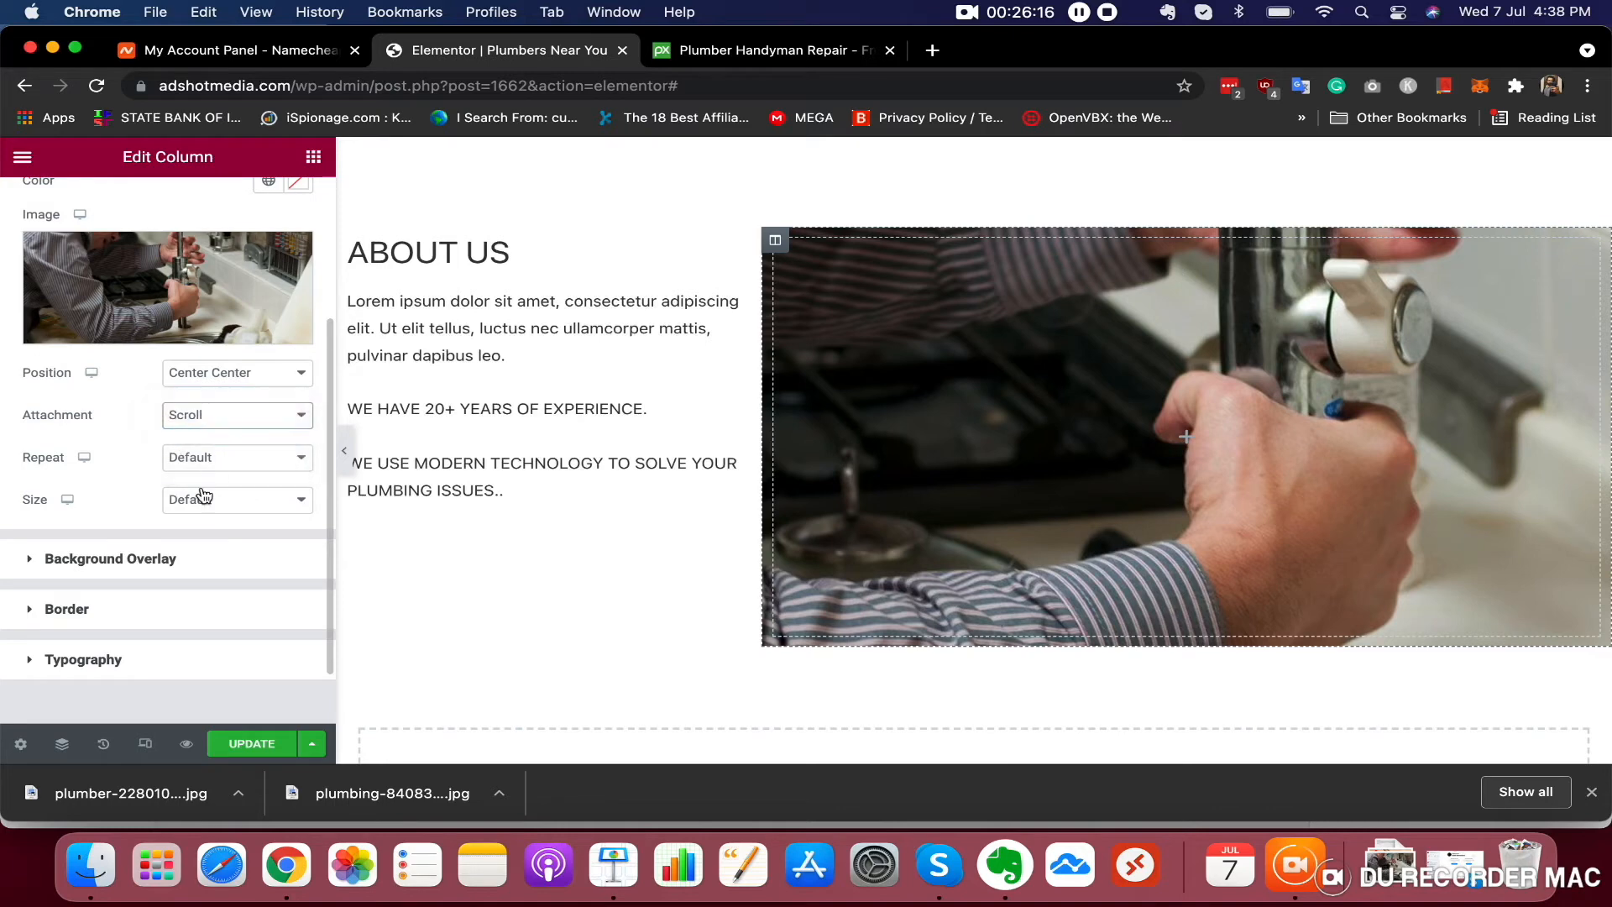
left_click(217, 466)
left_click(232, 481)
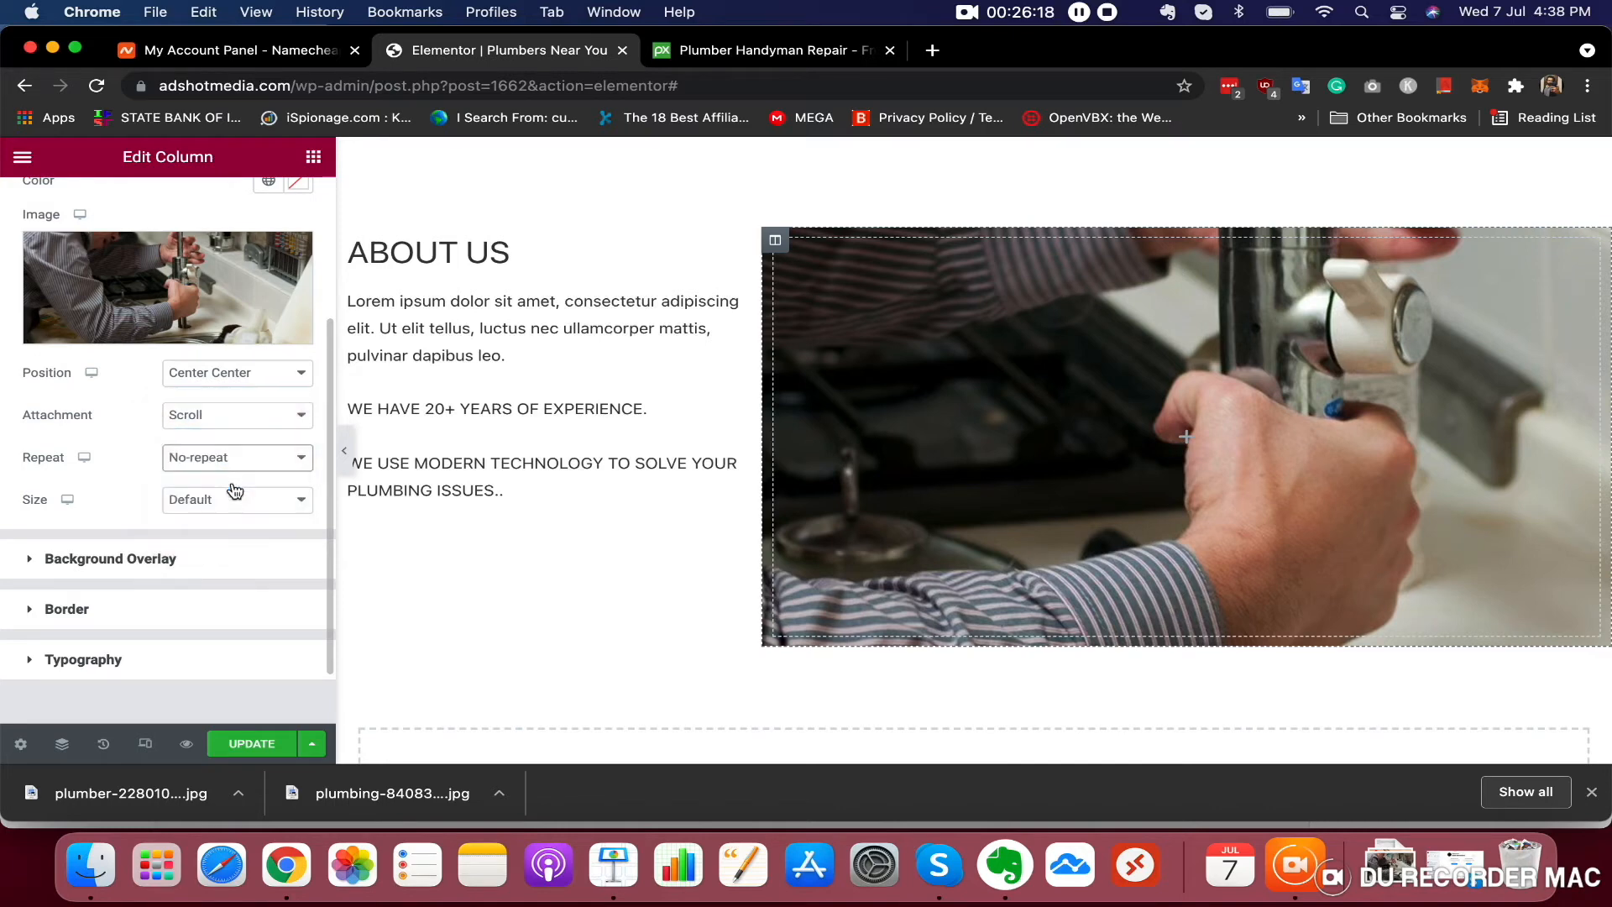
Set the right column's background image size to Cover
left_click(234, 507)
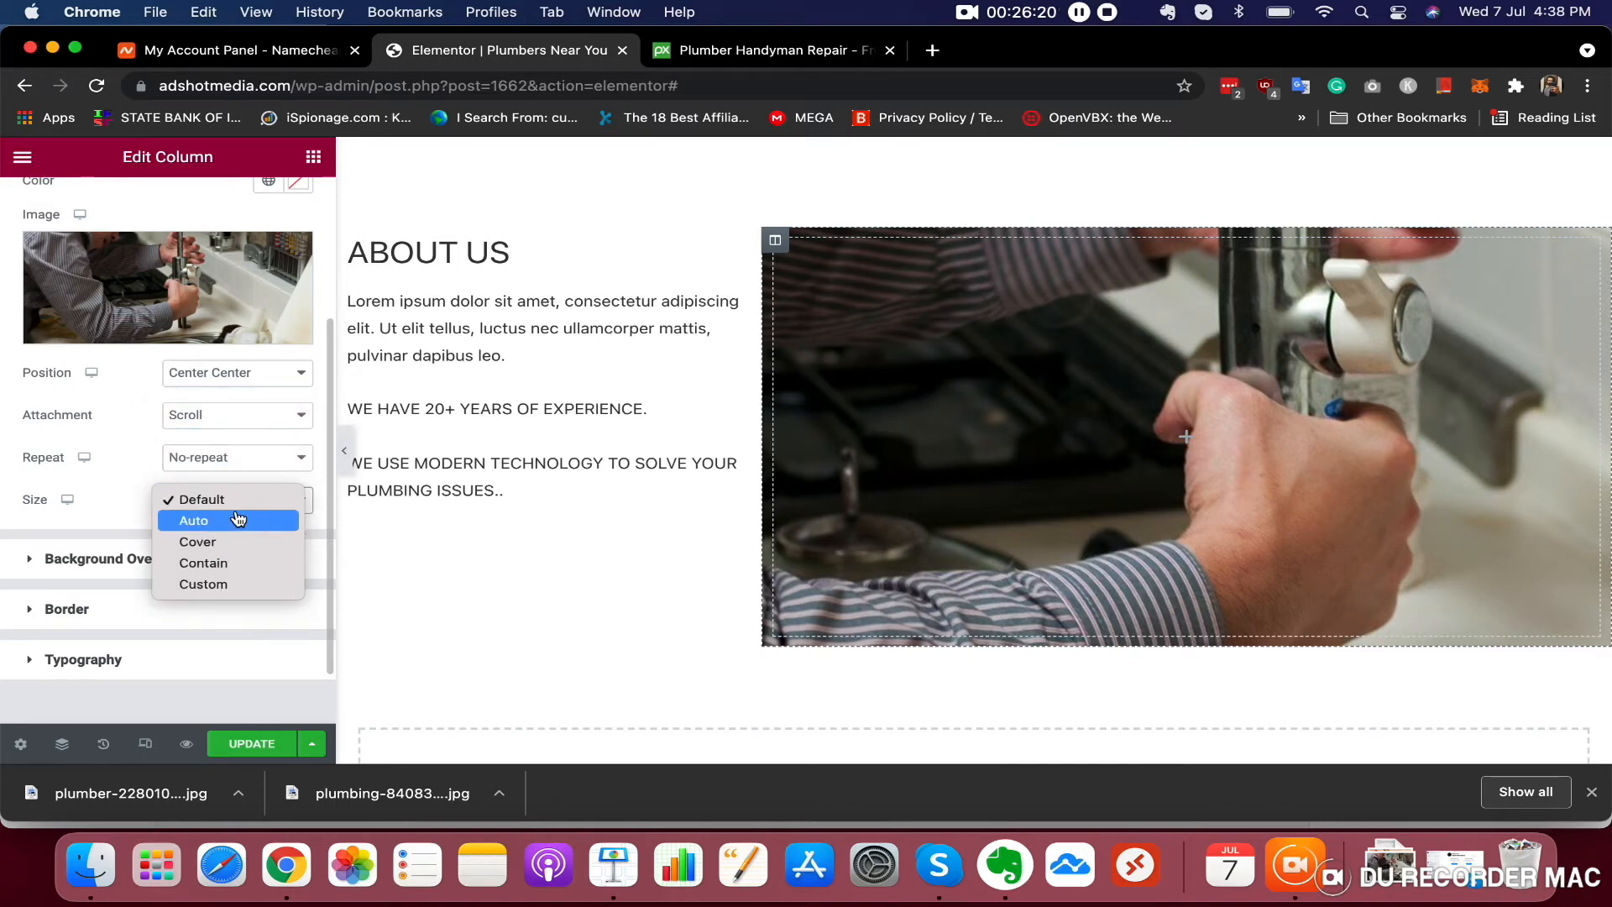
left_click(238, 518)
left_click(240, 509)
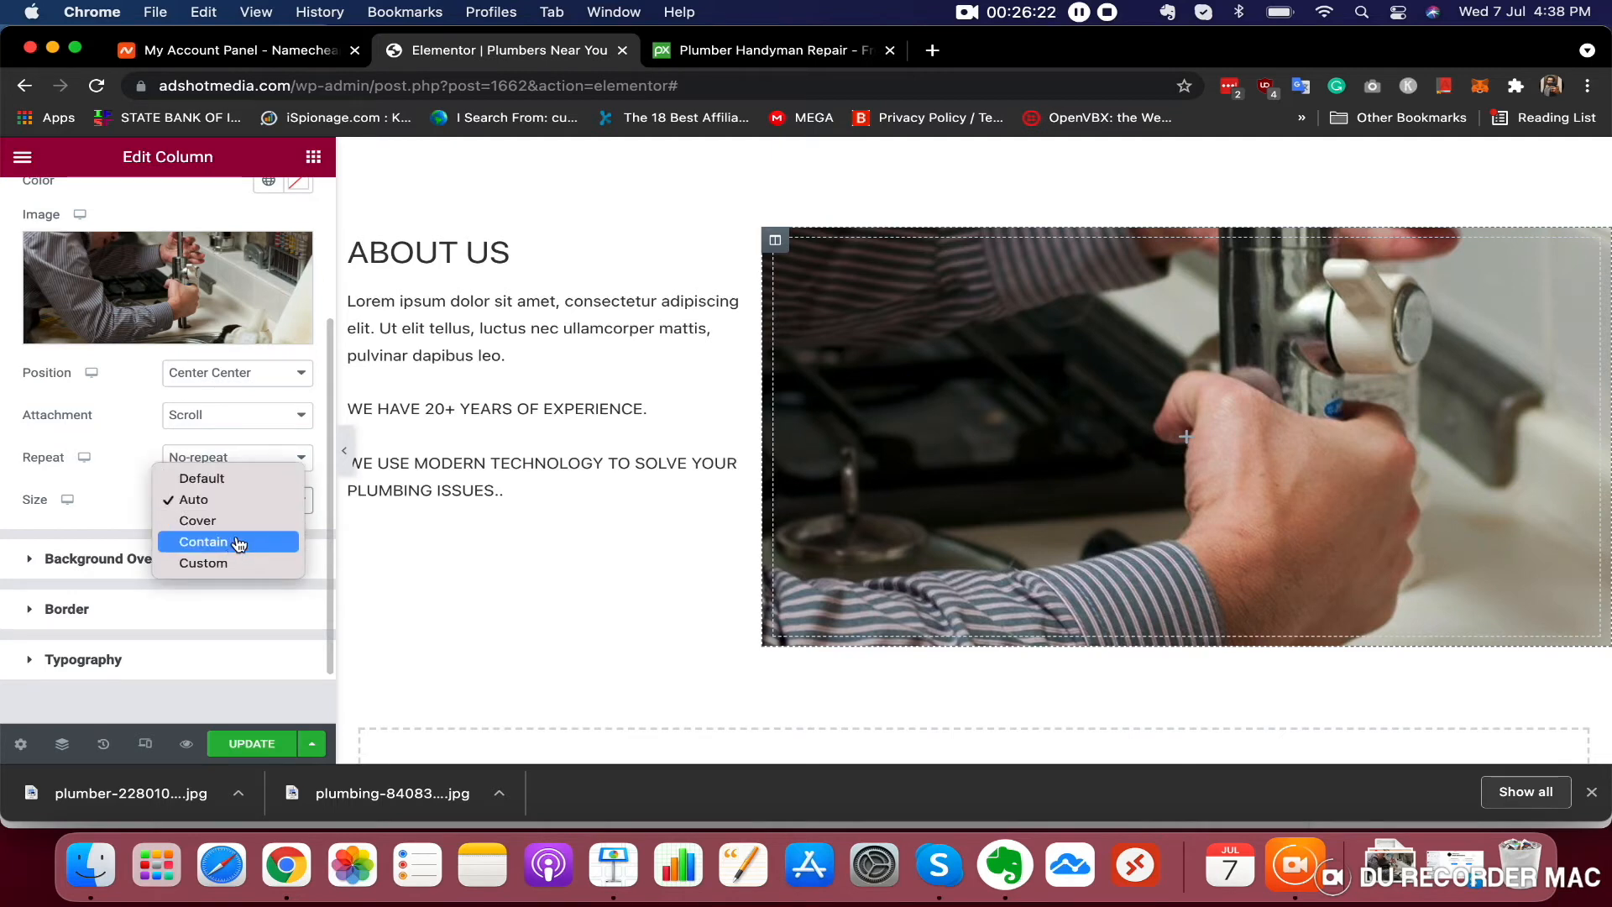
left_click(243, 520)
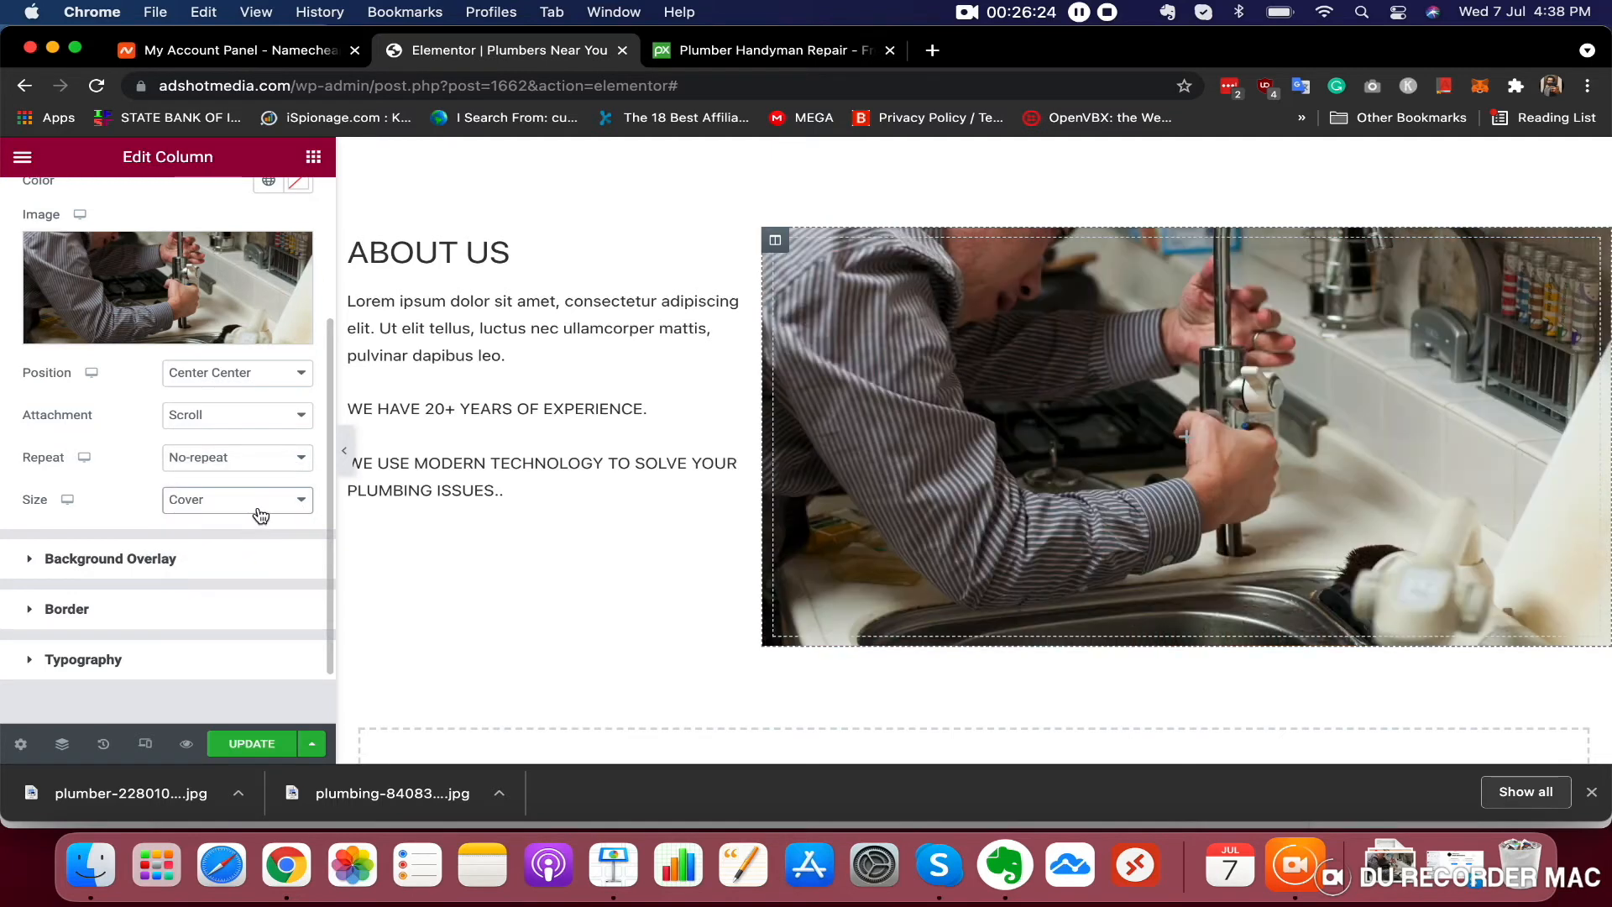
left_click(261, 516)
left_click(252, 520)
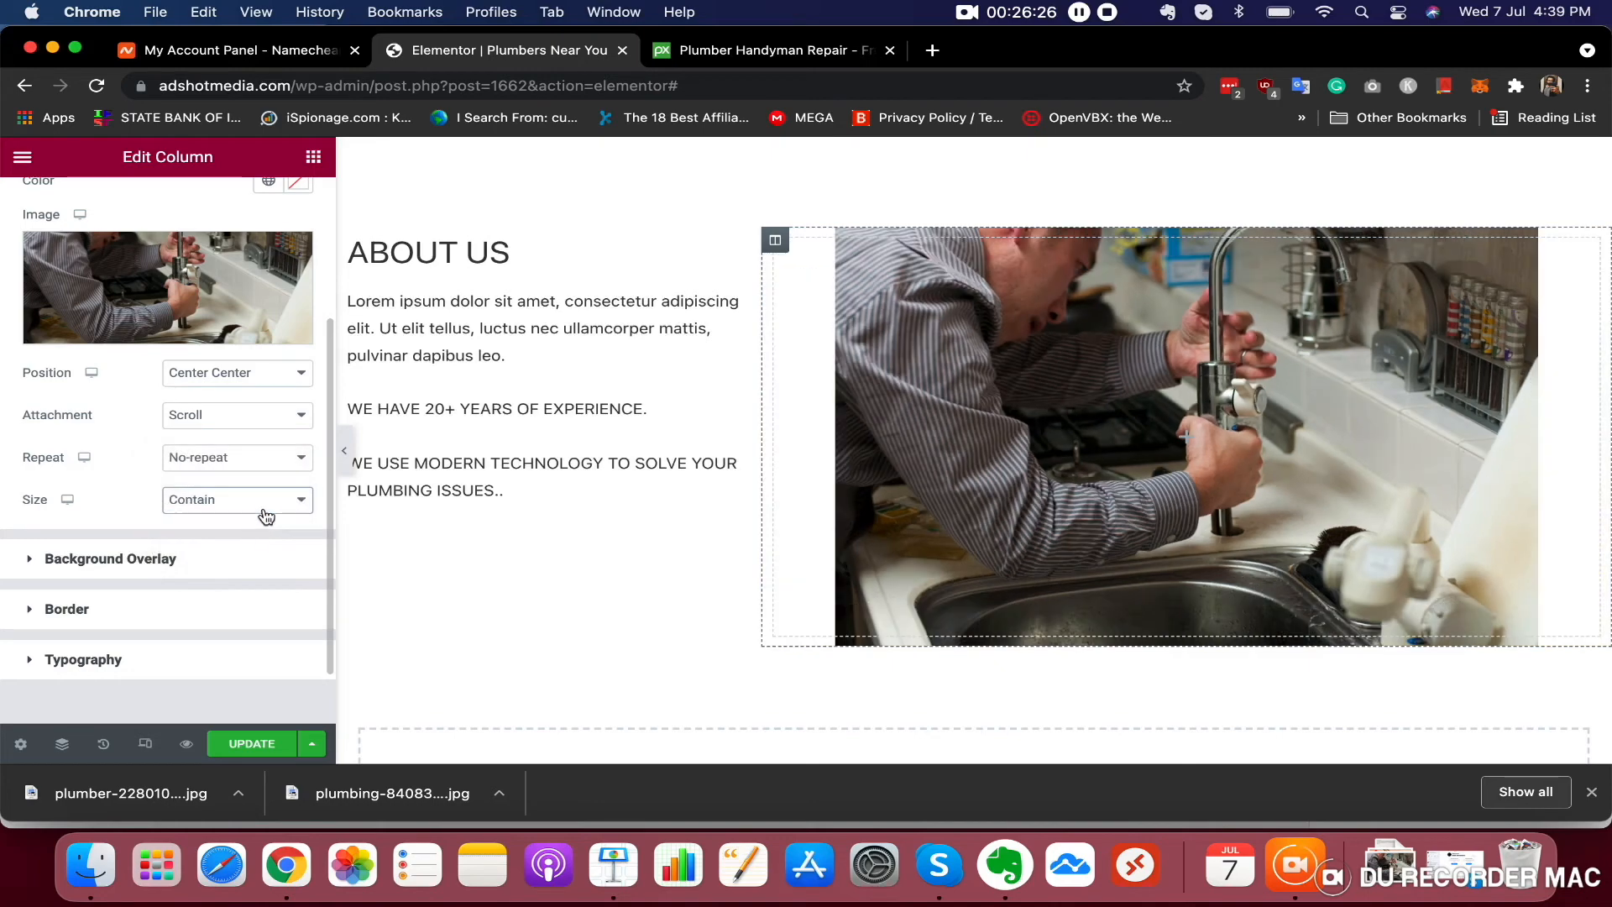
left_click(270, 502)
left_click(252, 476)
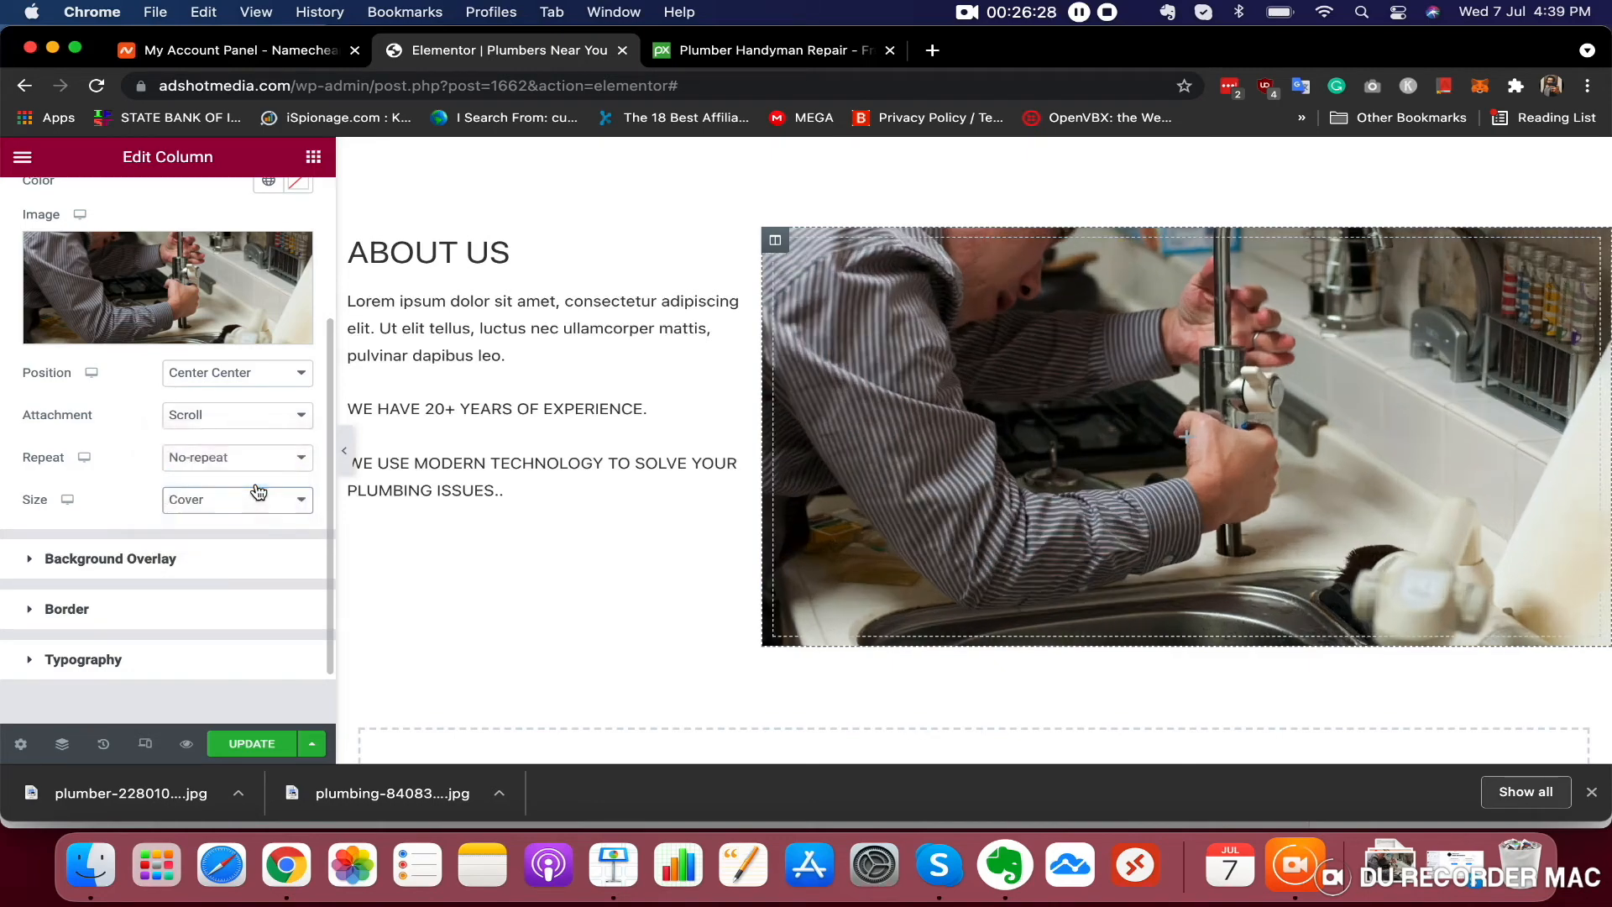
Scroll through the page to review the About Us section beneath the services row
scroll(880, 490, "up", 5)
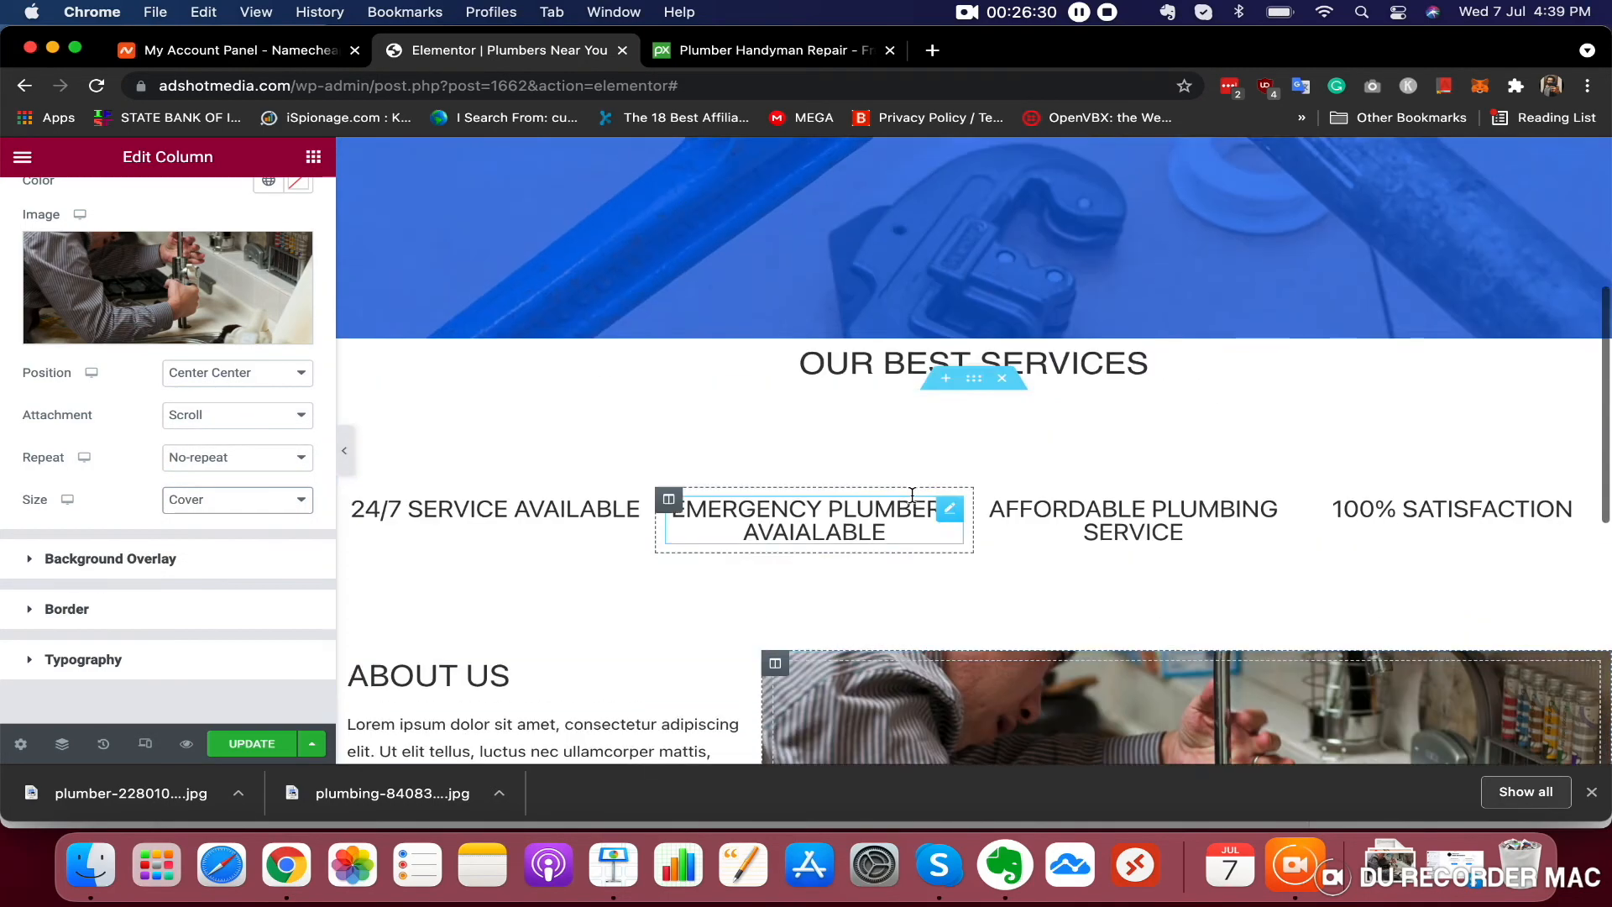
scroll(913, 498, "down", 3)
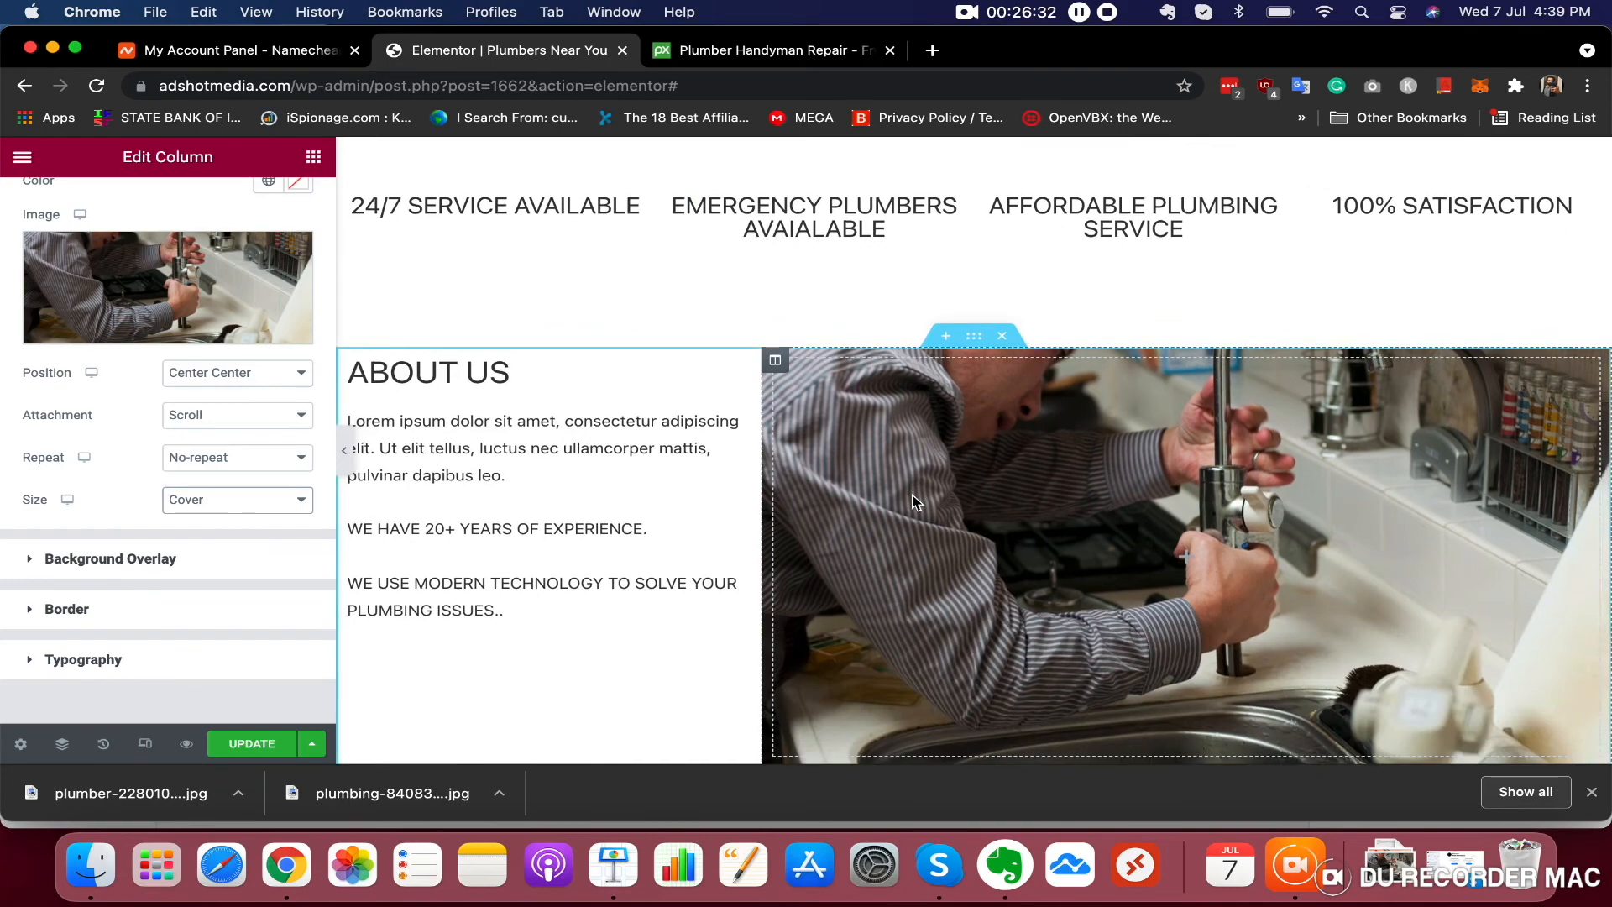
scroll(914, 502, "down", 1)
scroll(914, 501, "up", 8)
scroll(914, 501, "down", 6)
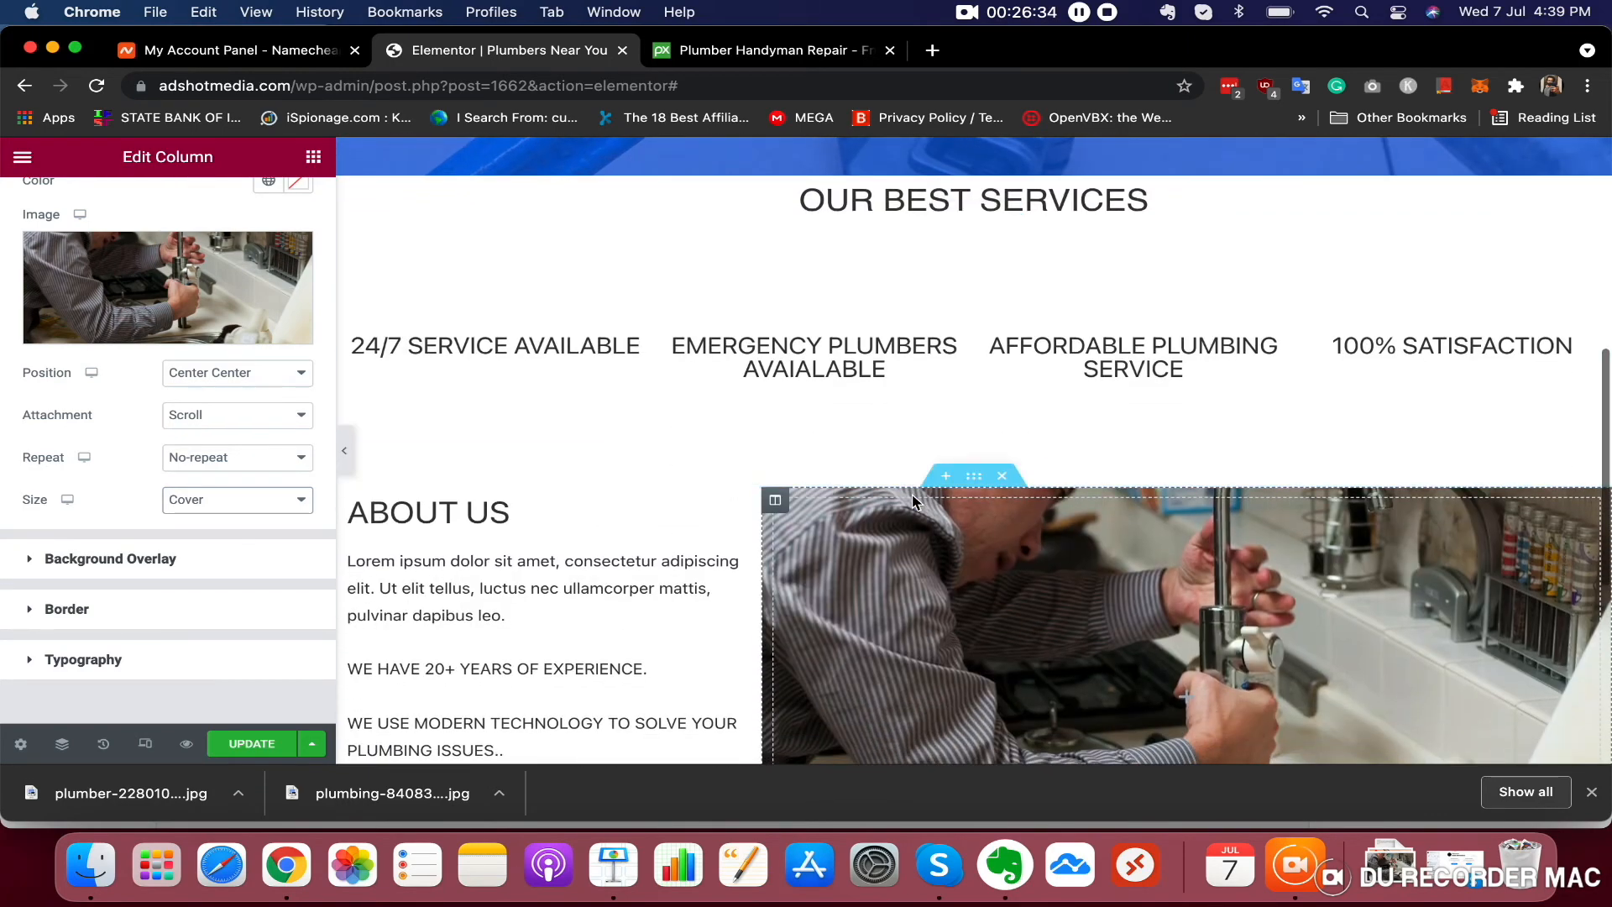
scroll(913, 501, "down", 1)
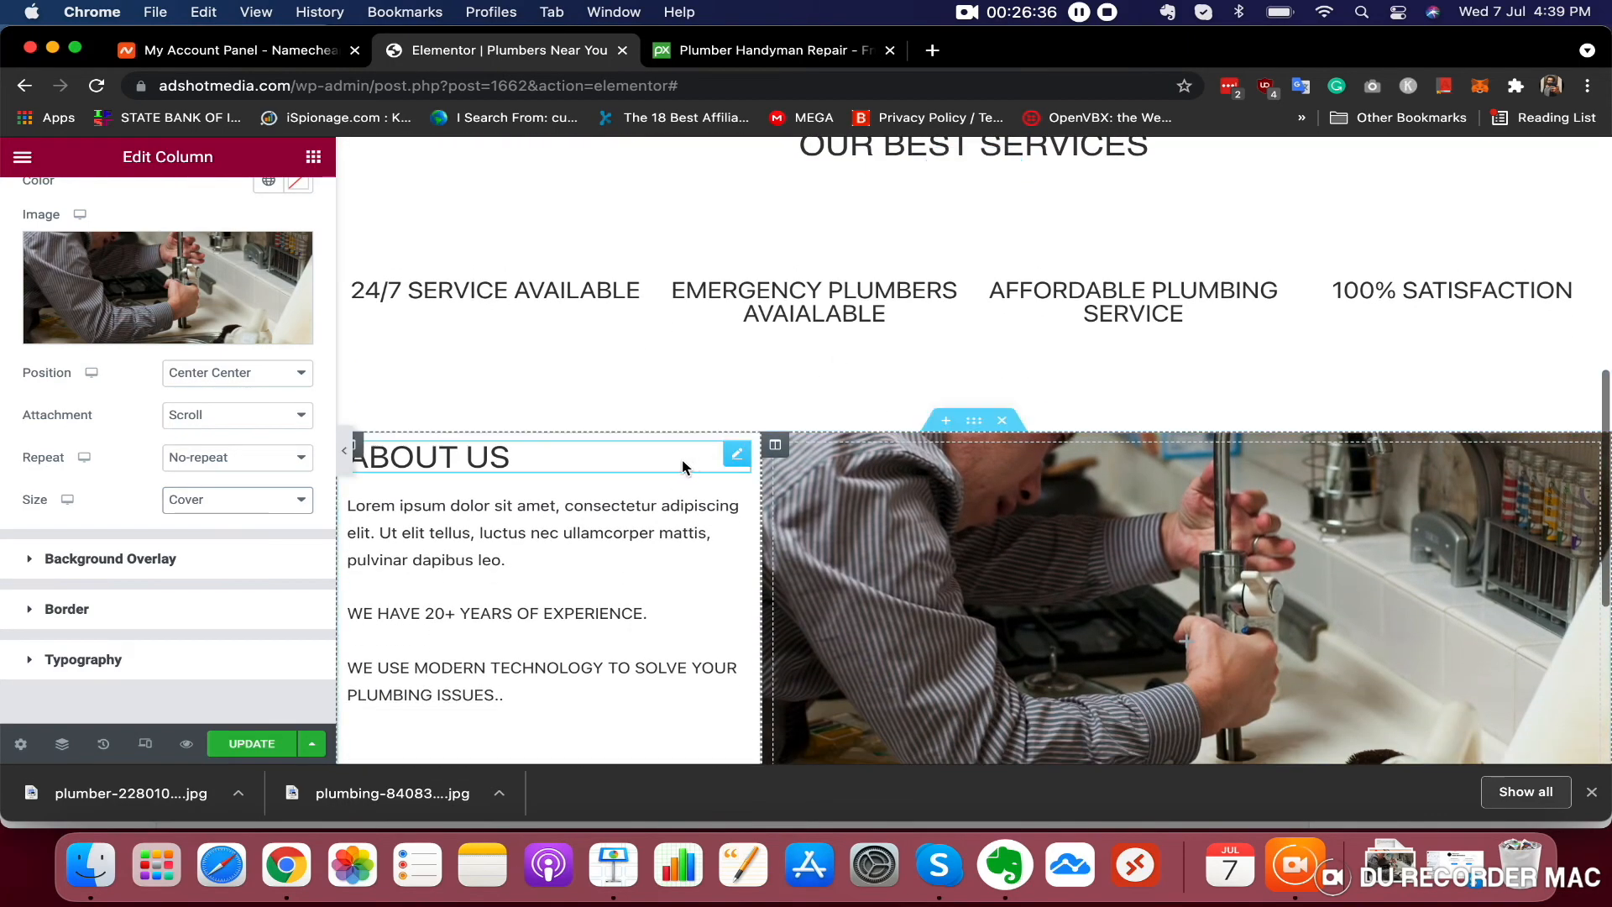
scroll(637, 594, "down", 2)
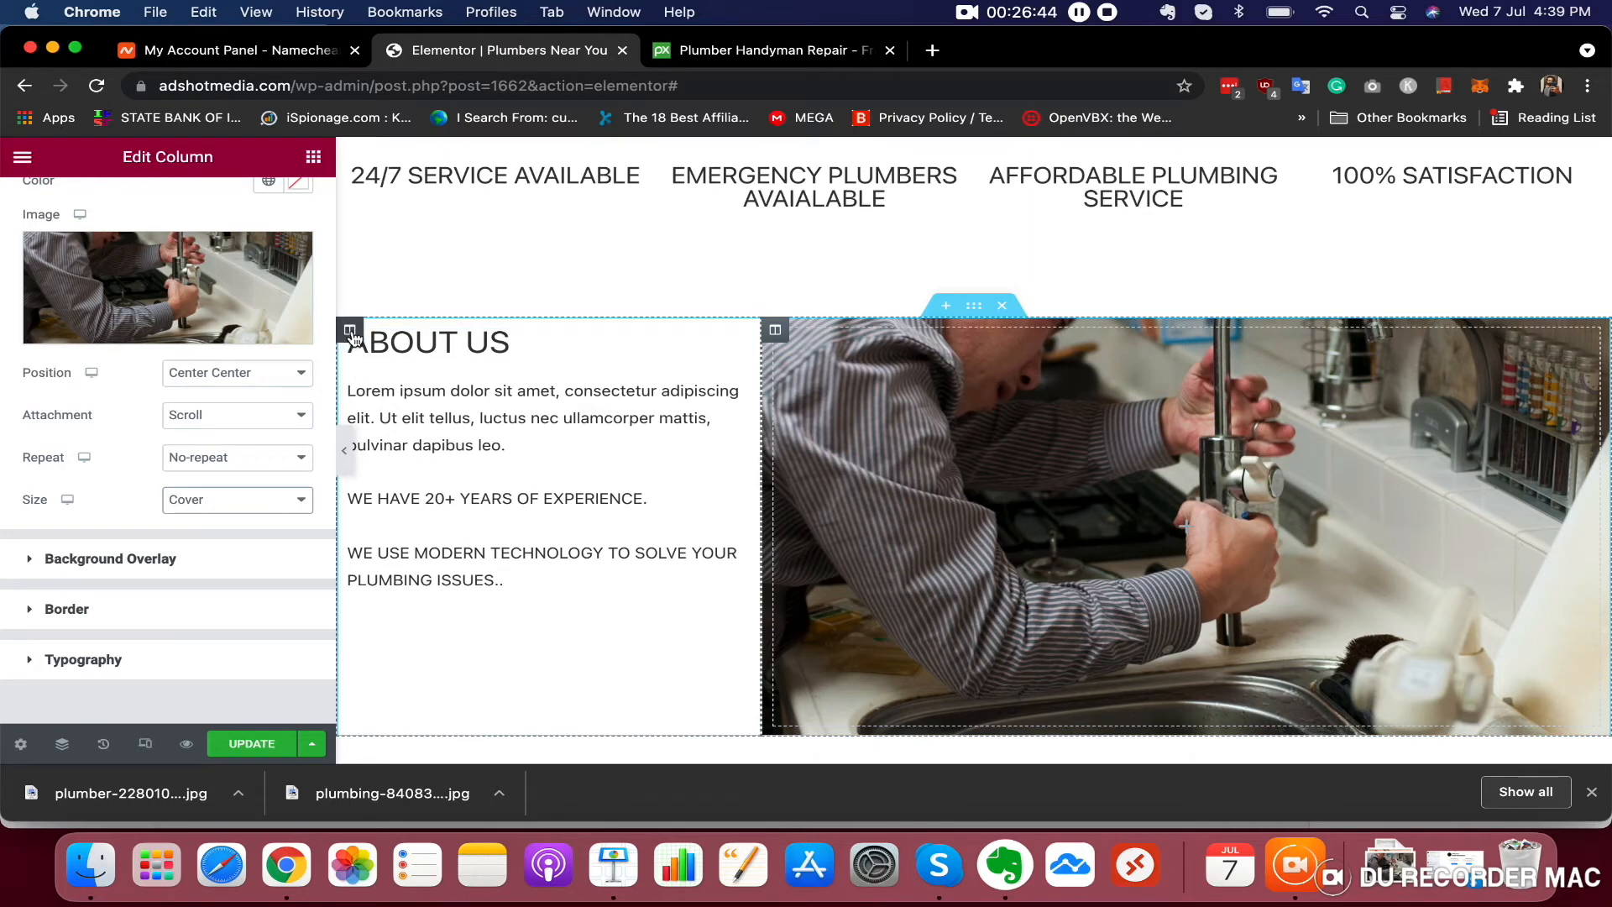
Give the left column a Classic background colour of #016CC2
left_click(351, 330)
left_click(168, 210)
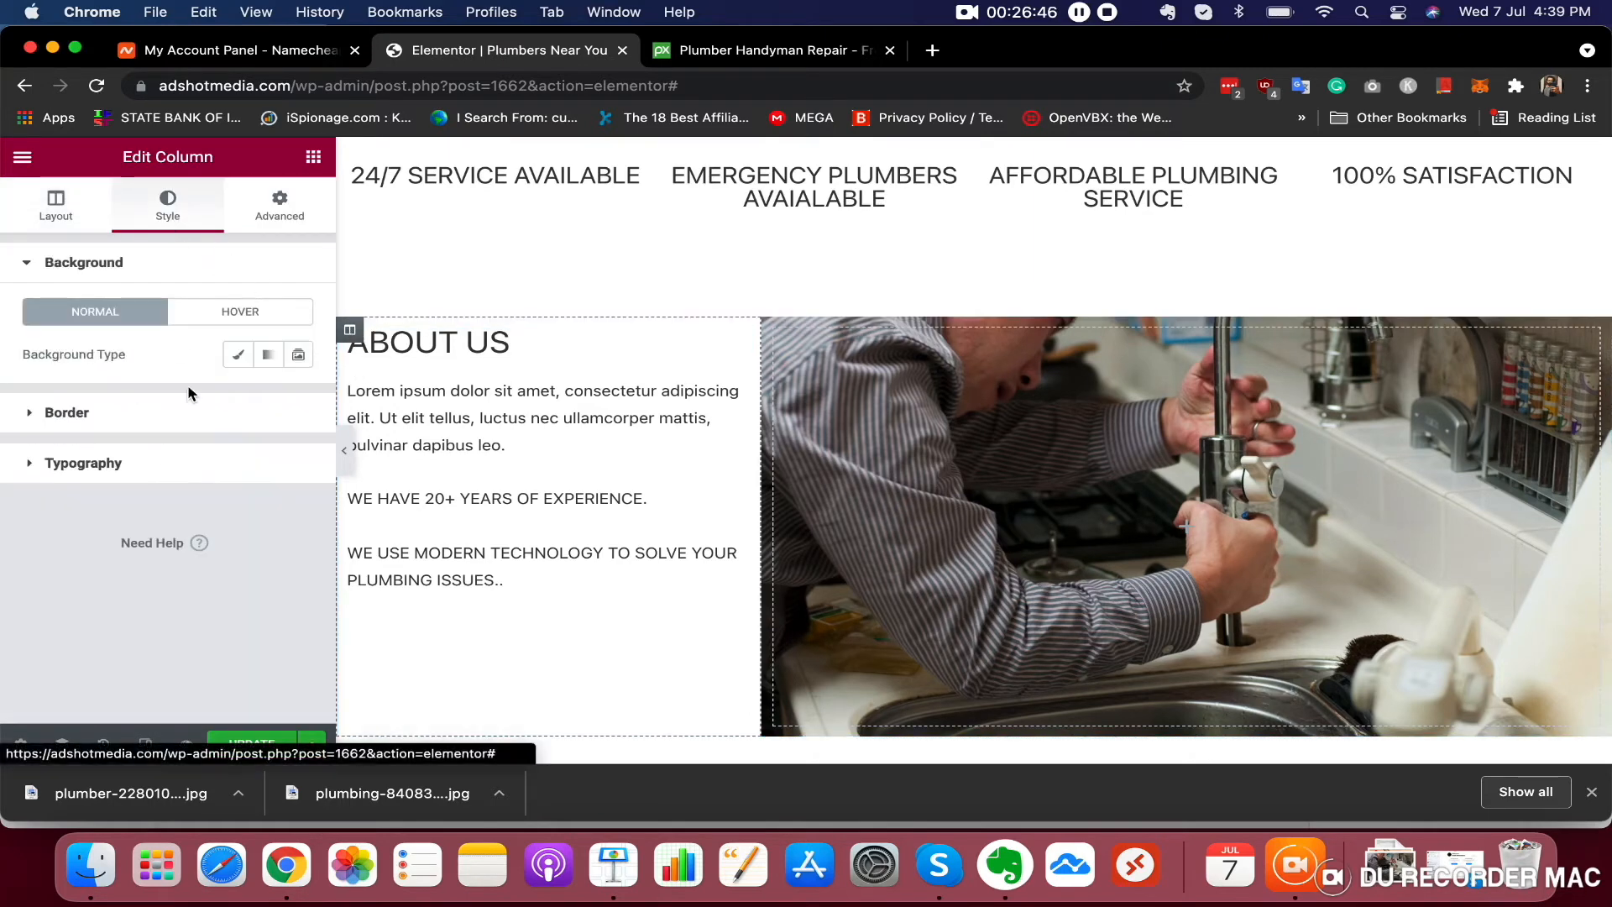
left_click(233, 356)
left_click(298, 396)
left_click_drag(110, 655, 171, 628)
left_click_drag(262, 522, 294, 511)
Copy the left column's #016CC2 colour hex code
scroll(601, 371, "up", 10)
scroll(662, 366, "down", 8)
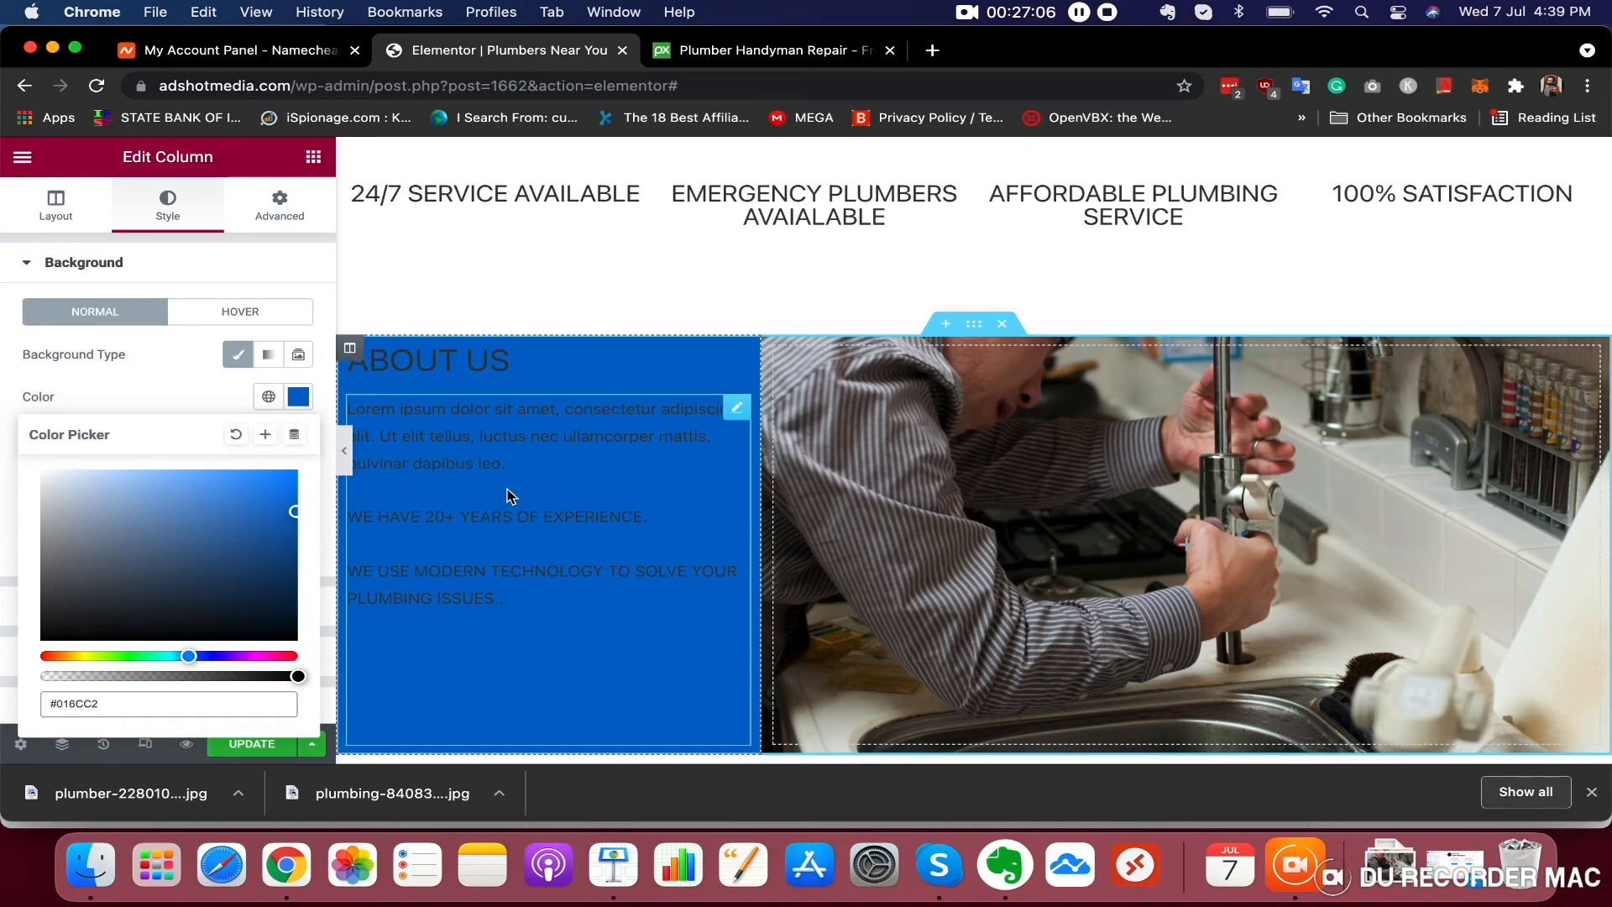
scroll(623, 437, "up", 6)
scroll(623, 436, "down", 6)
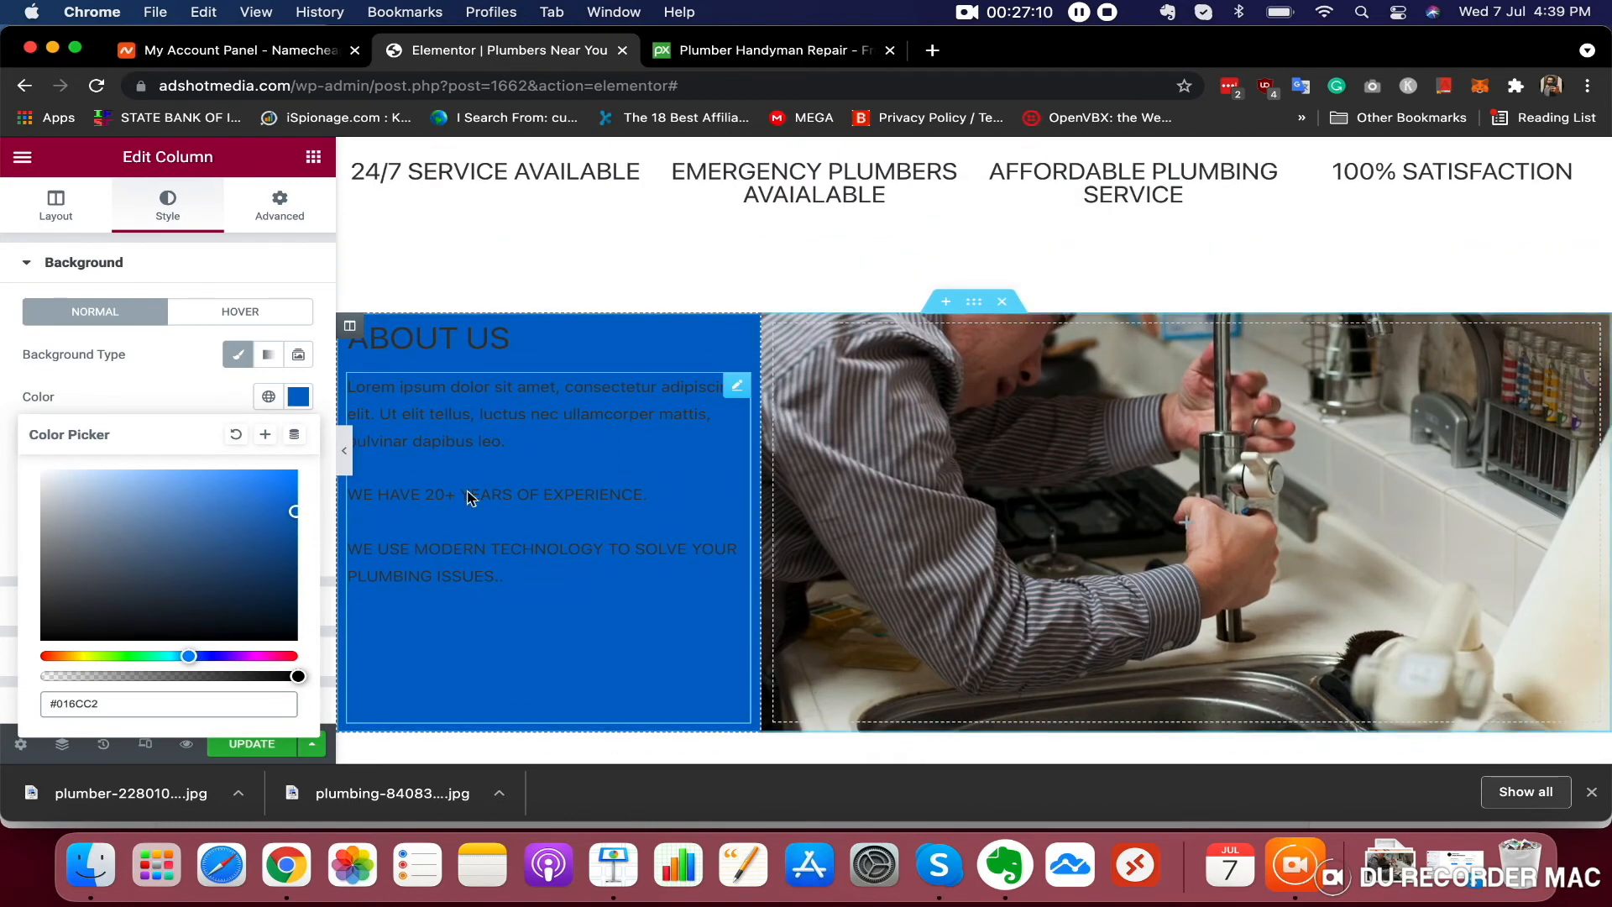
right_click(87, 703)
left_click(183, 443)
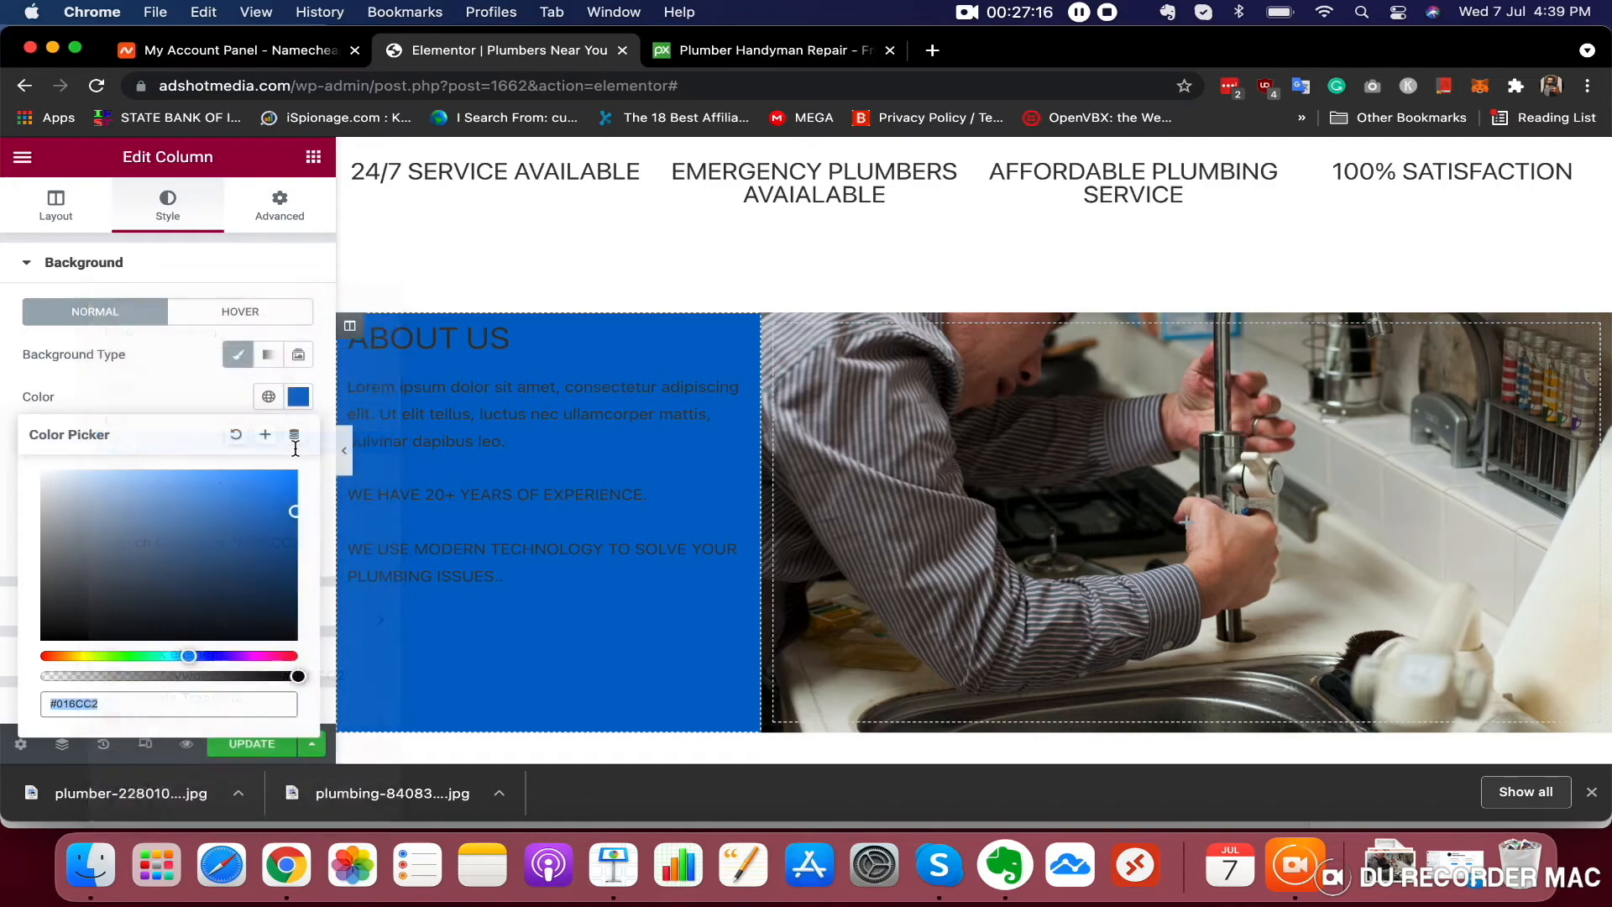
Paste #016CC2 as the header section's background colour
scroll(658, 367, "up", 6)
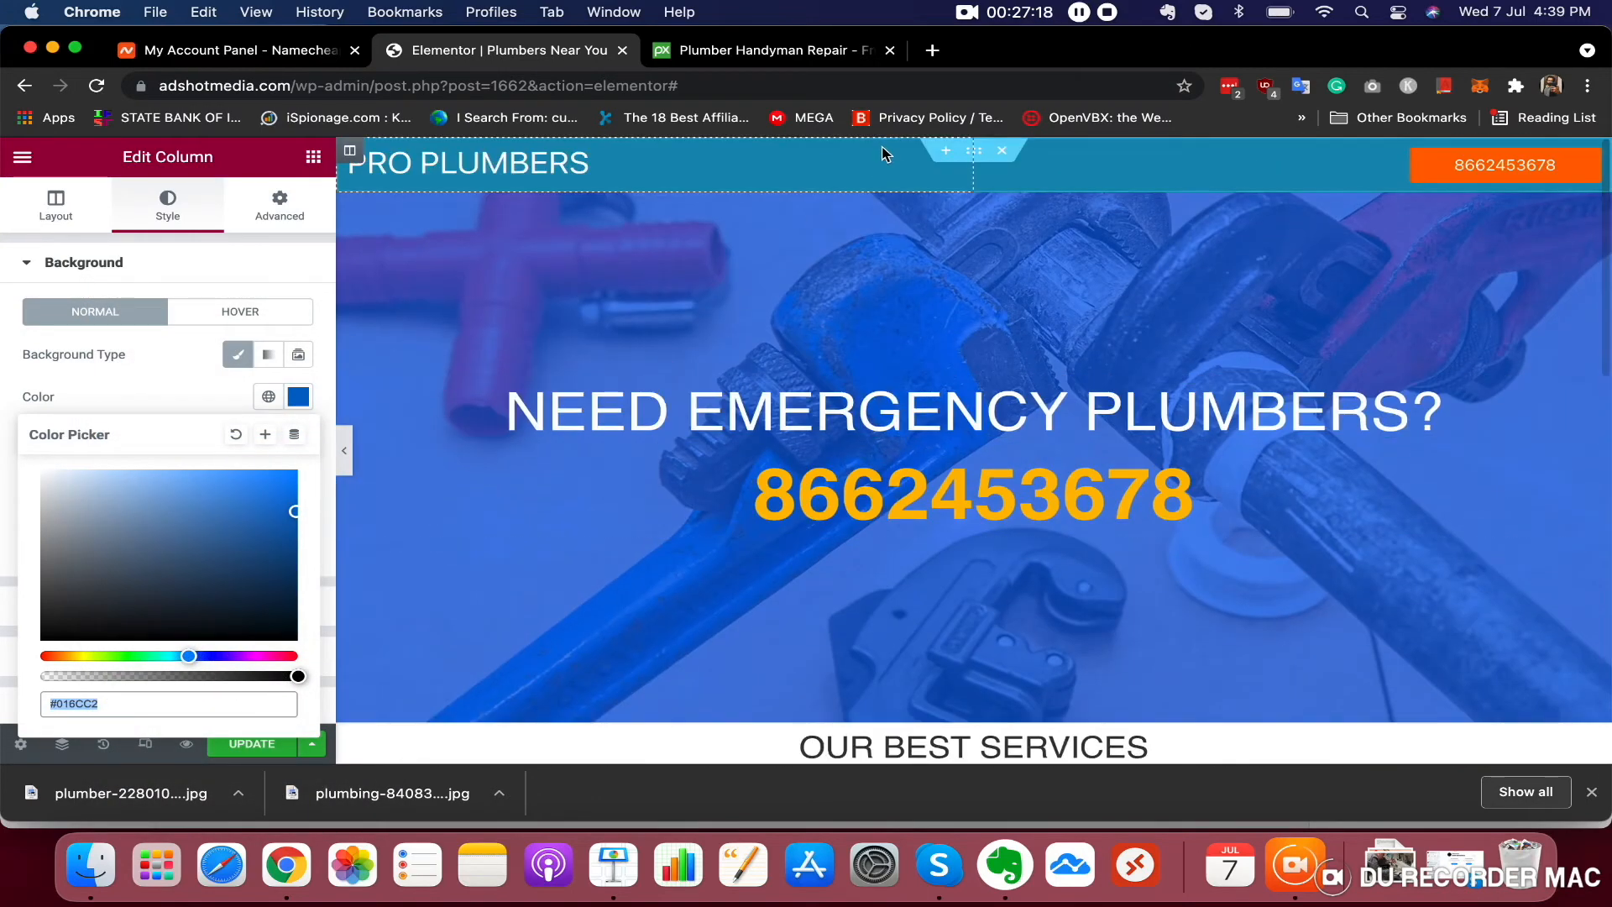
left_click(984, 156)
left_click(168, 220)
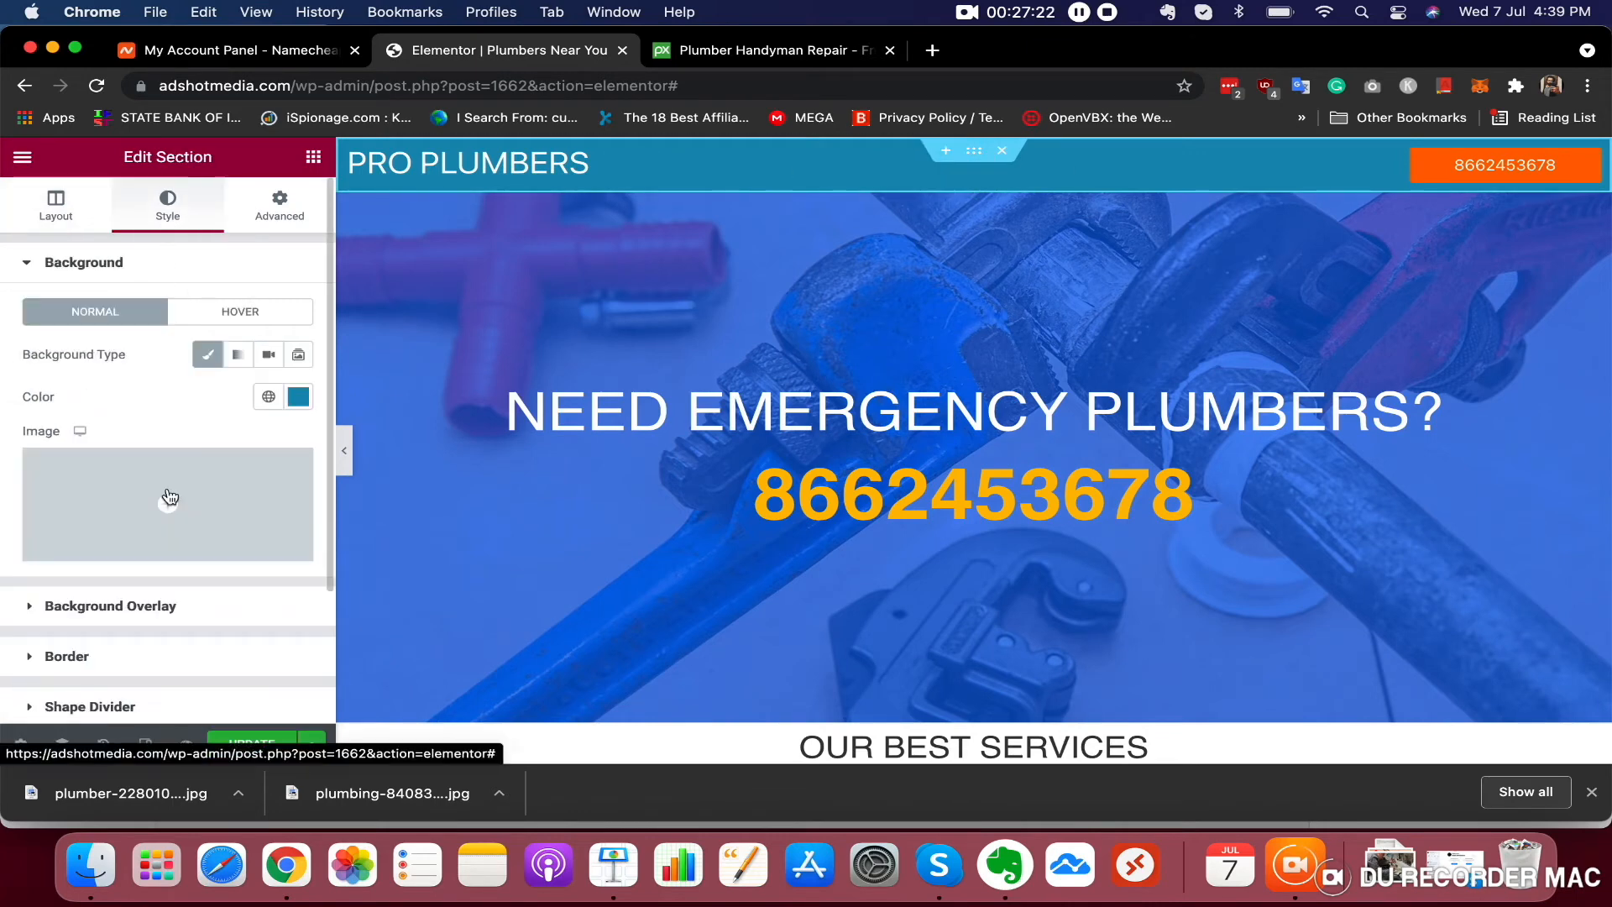
left_click(298, 396)
triple_click(92, 710)
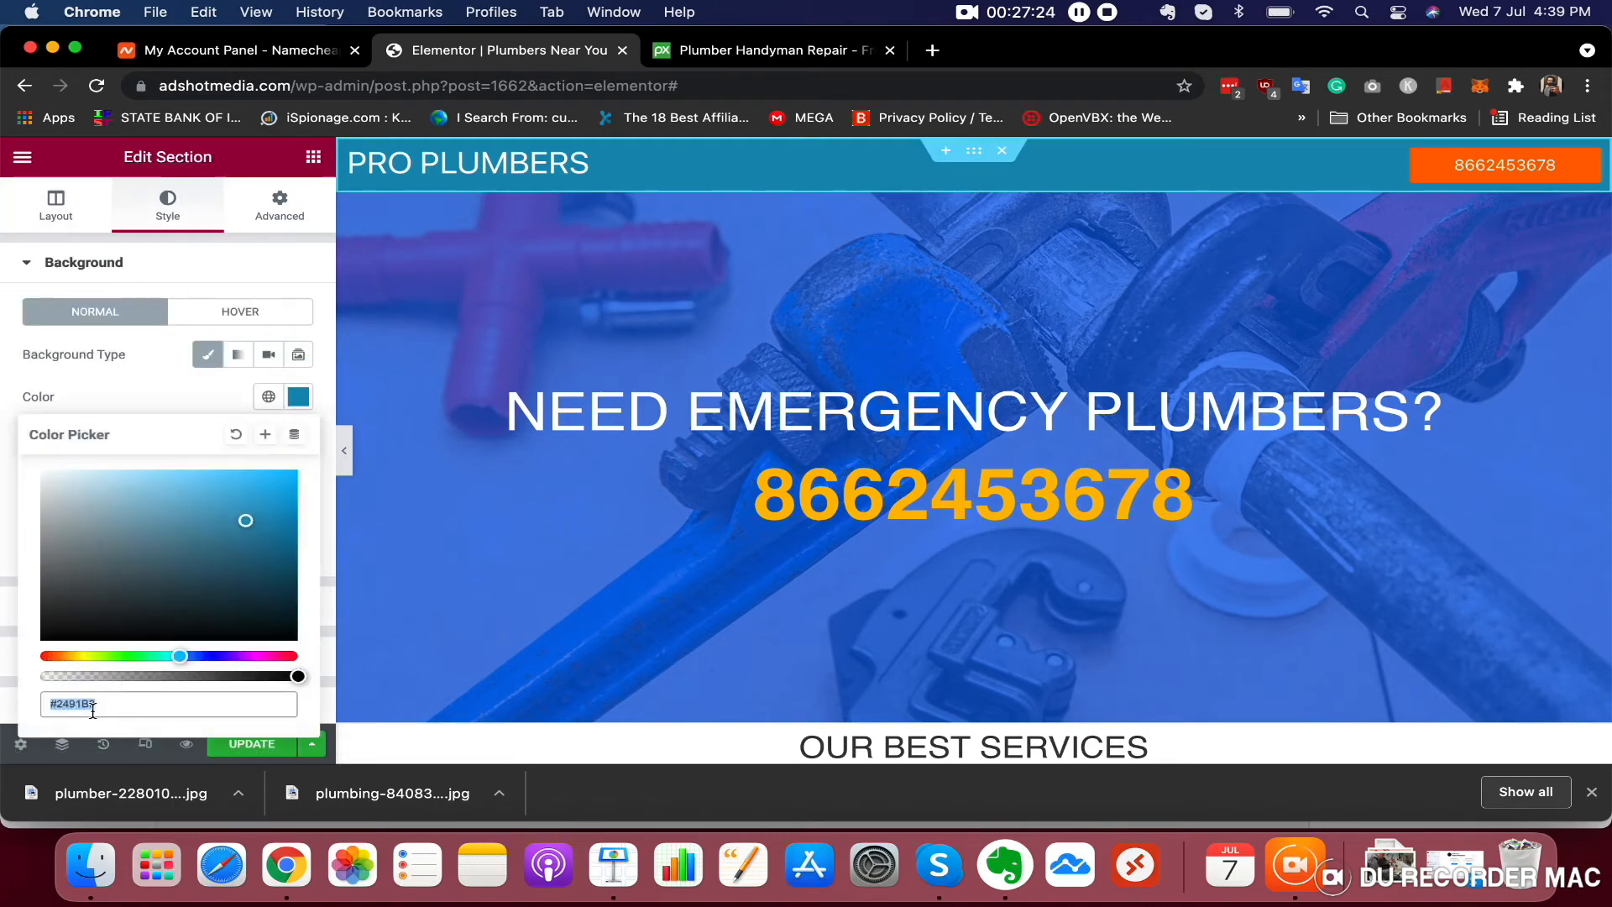
right_click(92, 709)
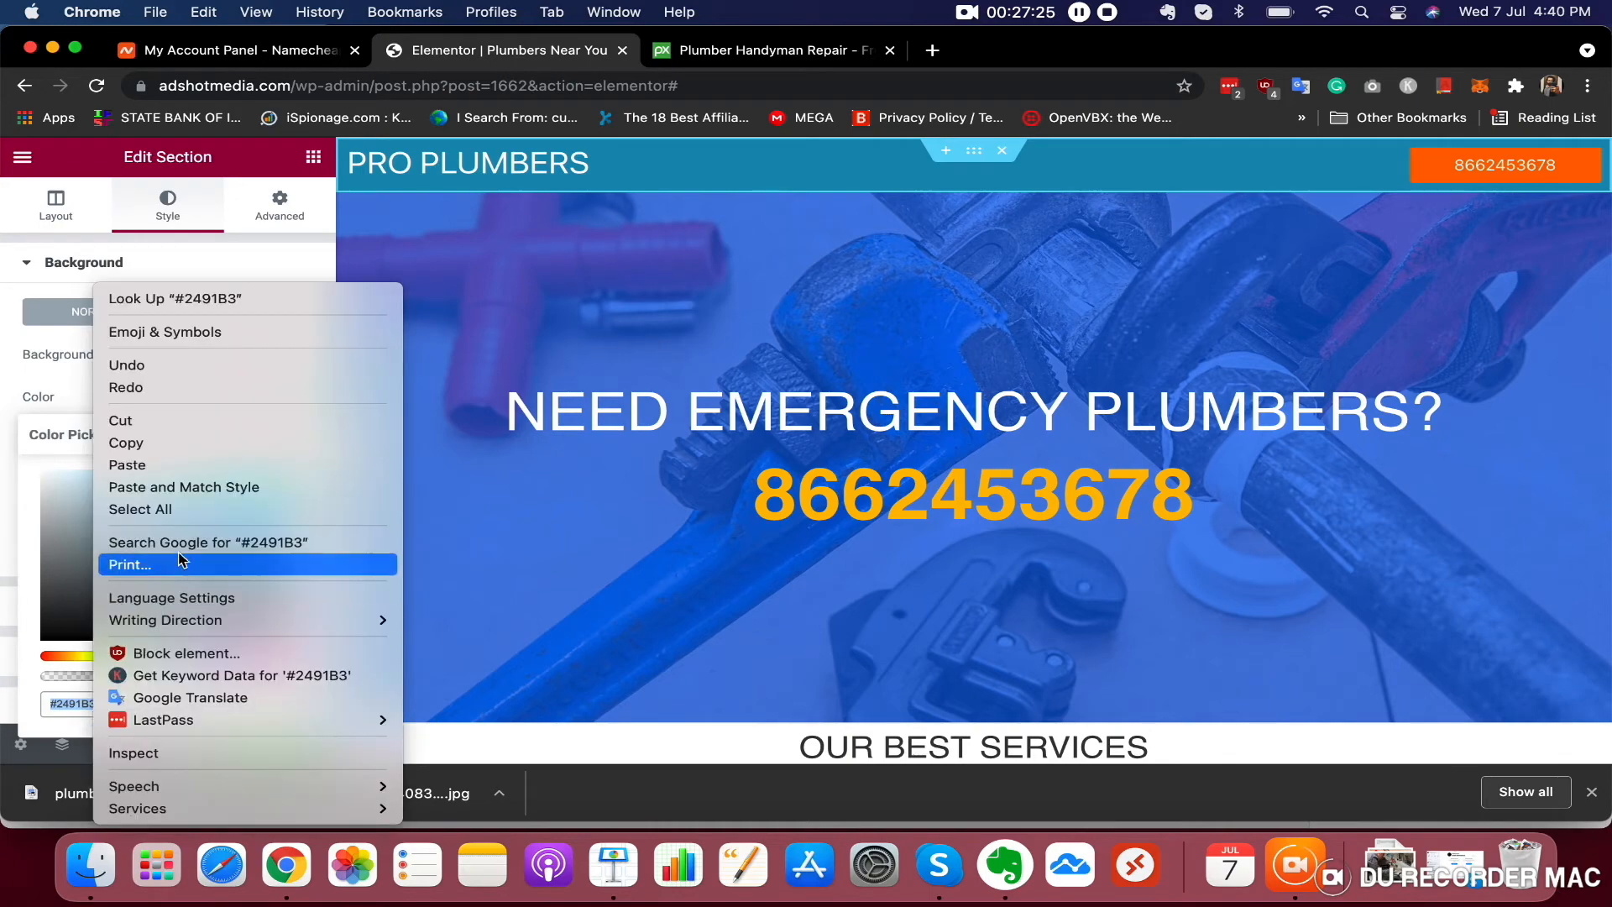
left_click(191, 470)
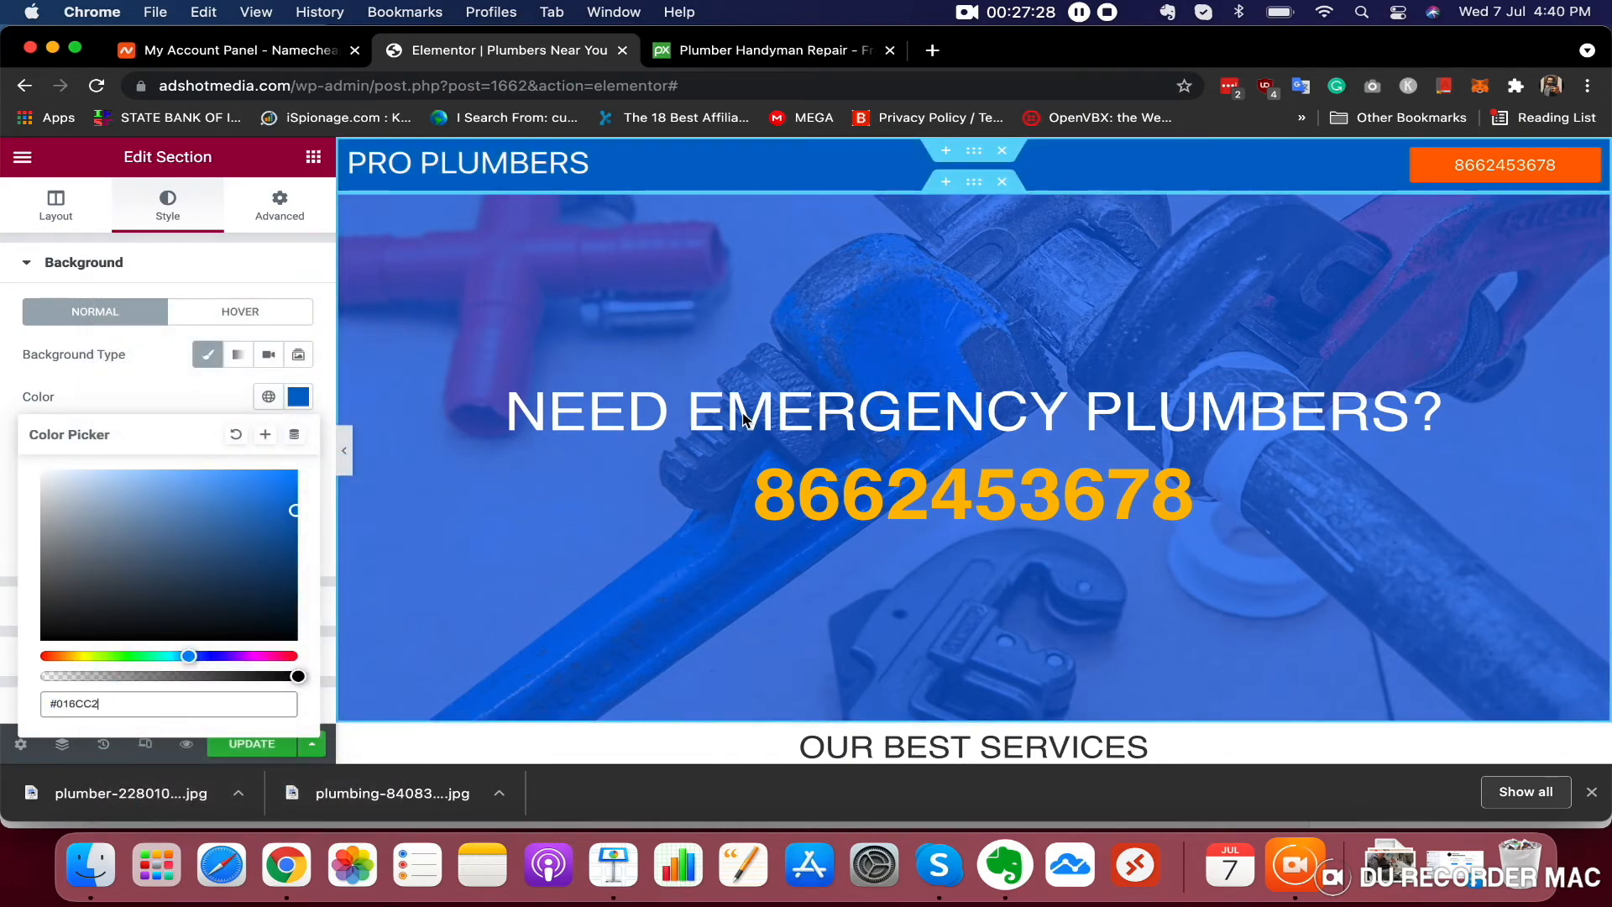
Set the About Us heading's text colour to white #FFFFFF
scroll(705, 515, "down", 10)
scroll(705, 516, "up", 7)
scroll(705, 516, "up", 2)
scroll(873, 169, "down", 8)
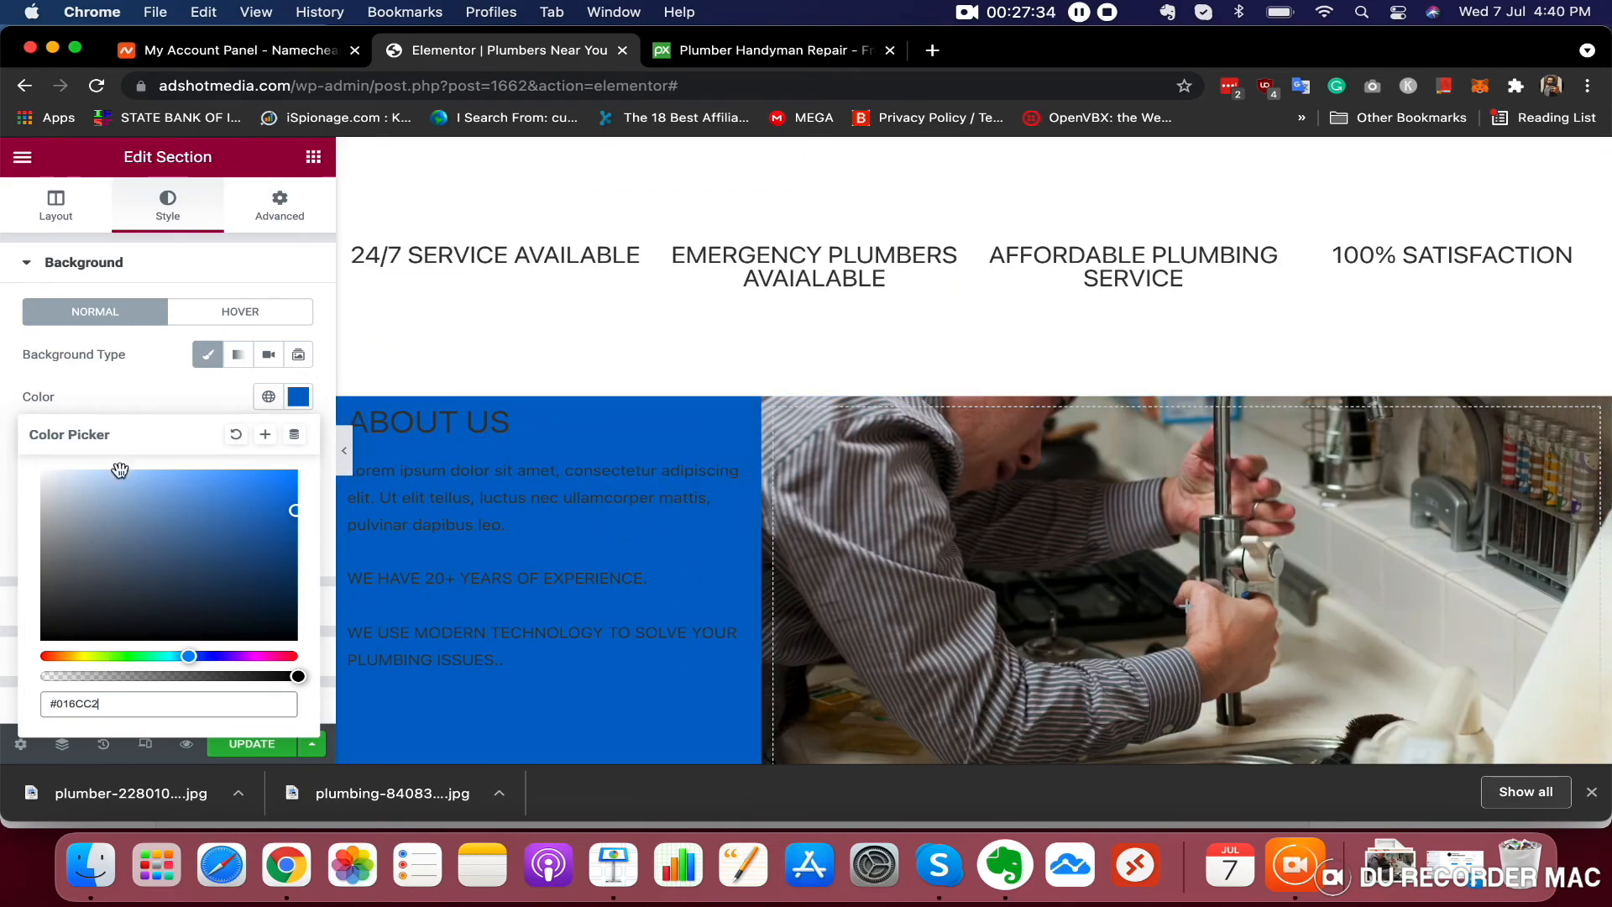
left_click(413, 424)
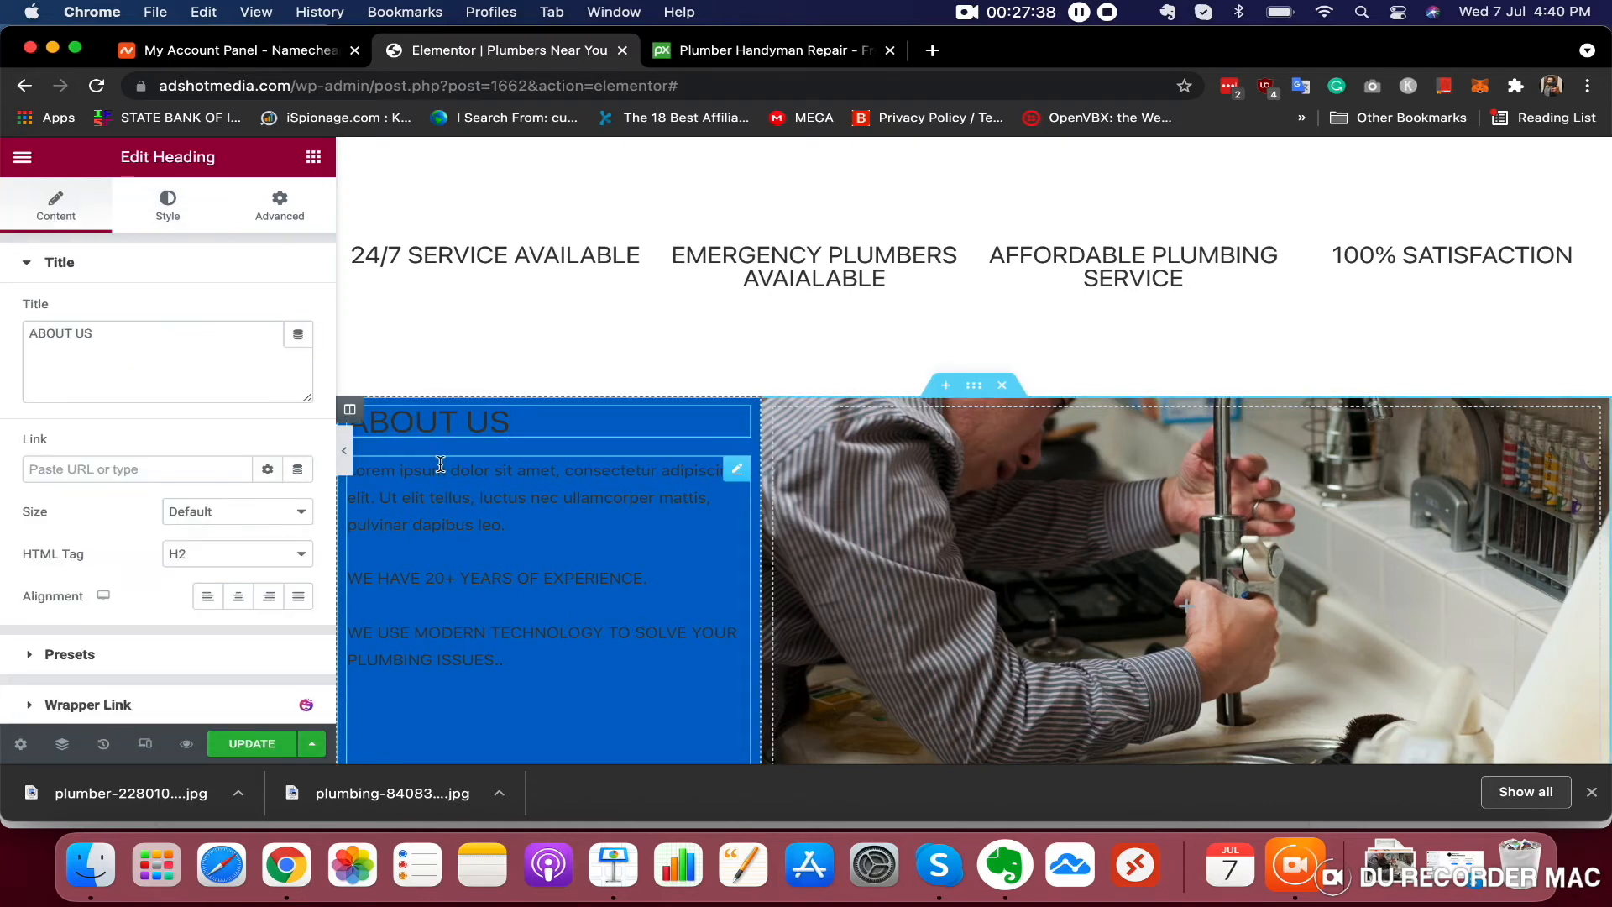
left_click(169, 223)
left_click(298, 312)
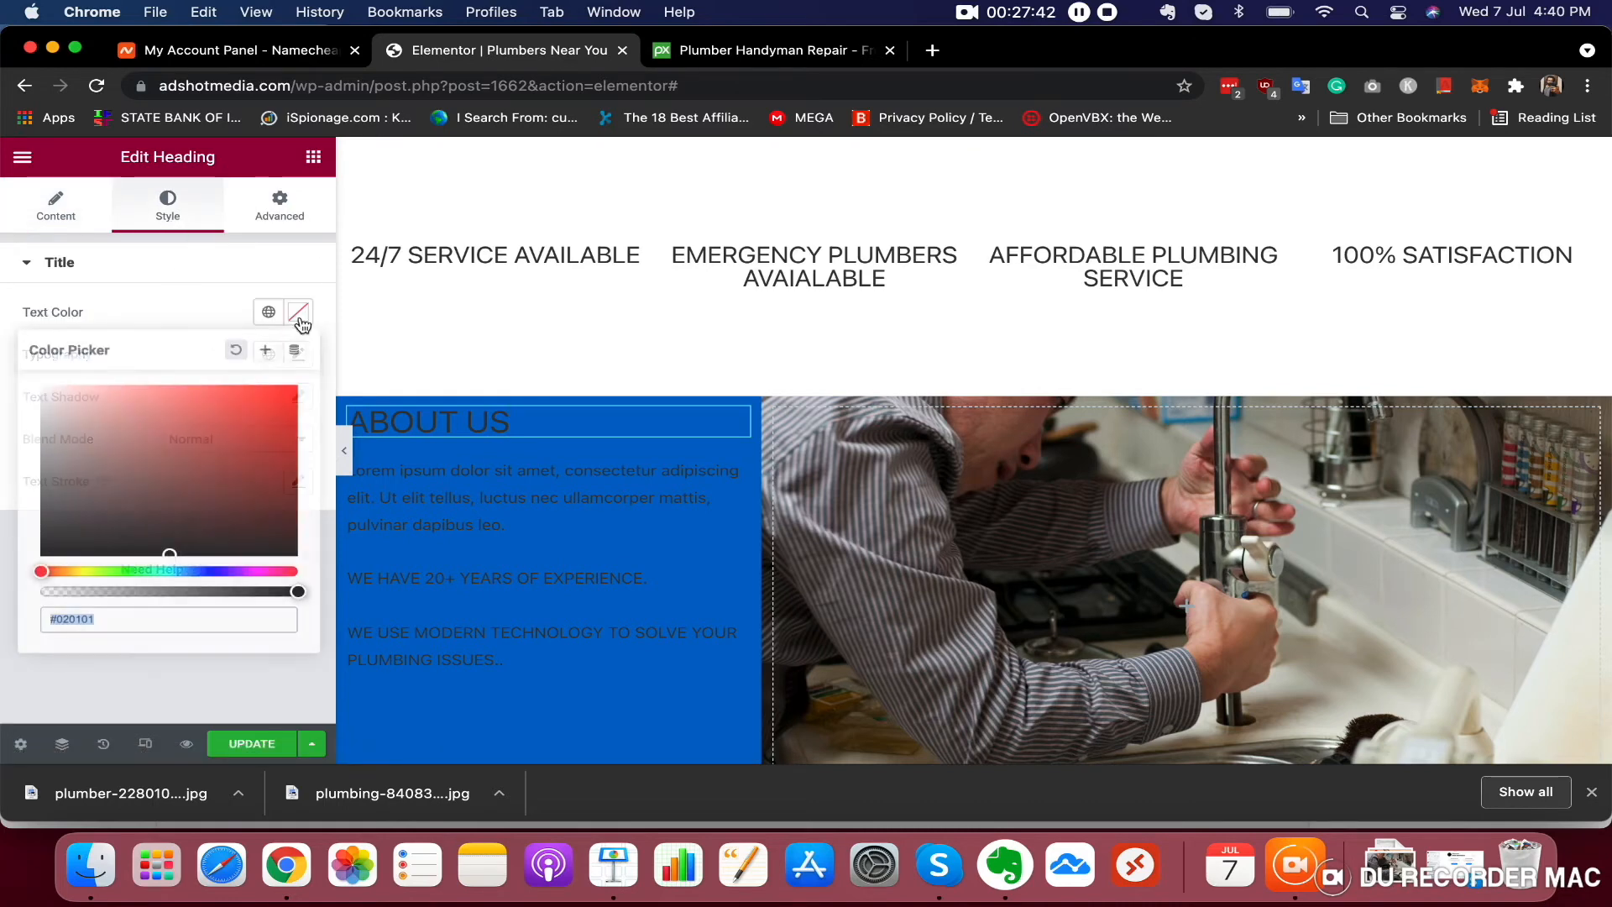
left_click(33, 387)
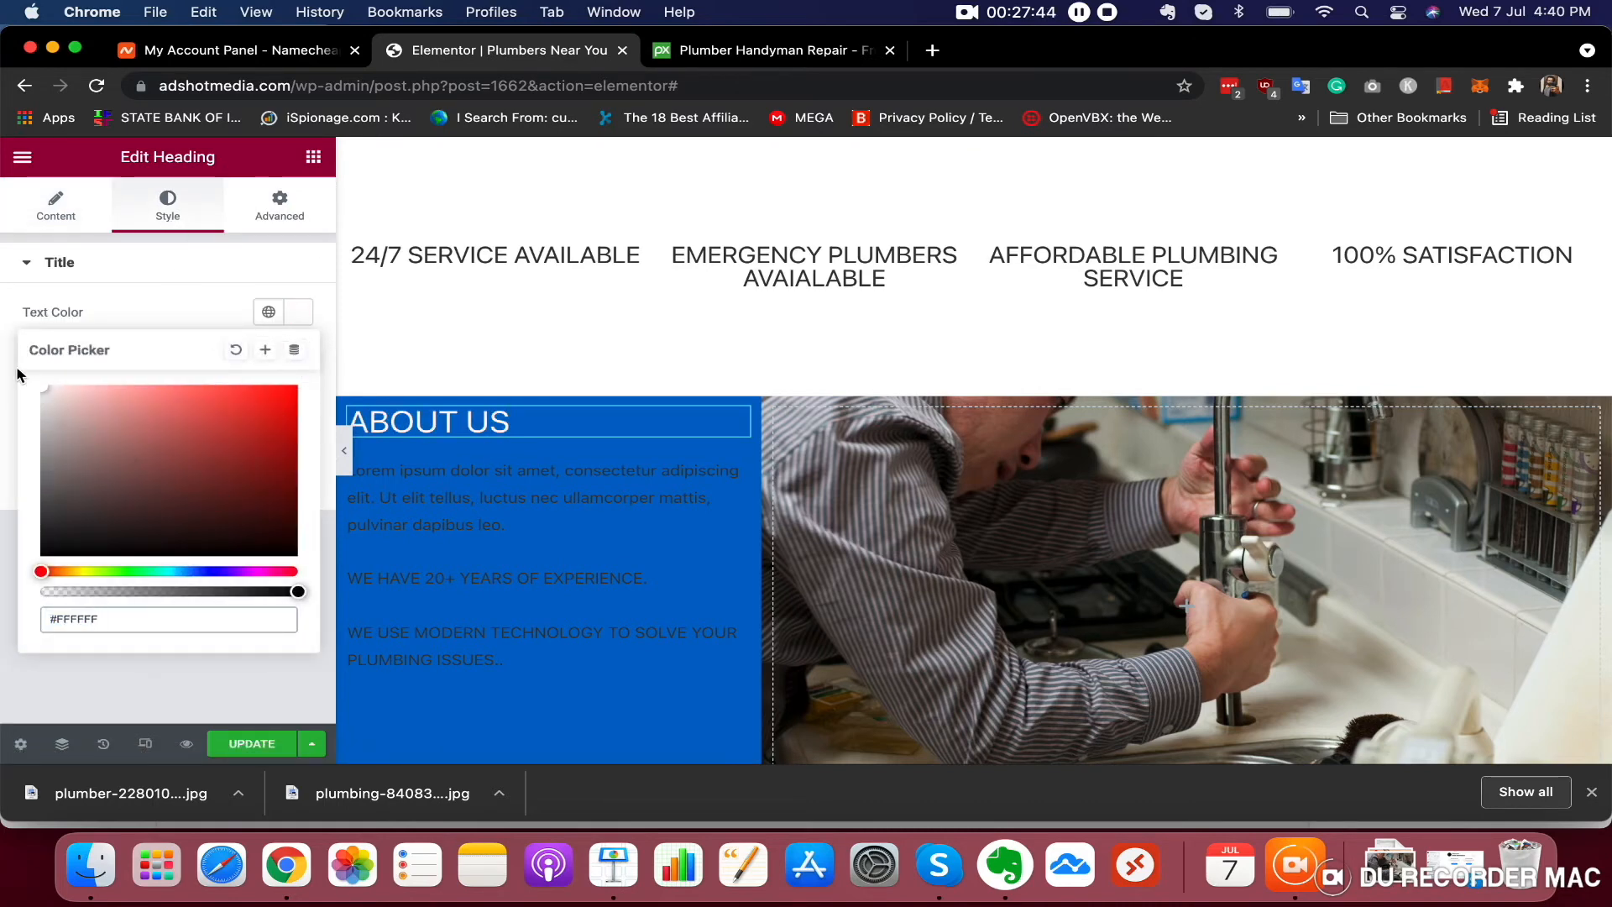
Set the About Us paragraph text colour to white #FFFFFF
left_click(461, 521)
left_click(168, 227)
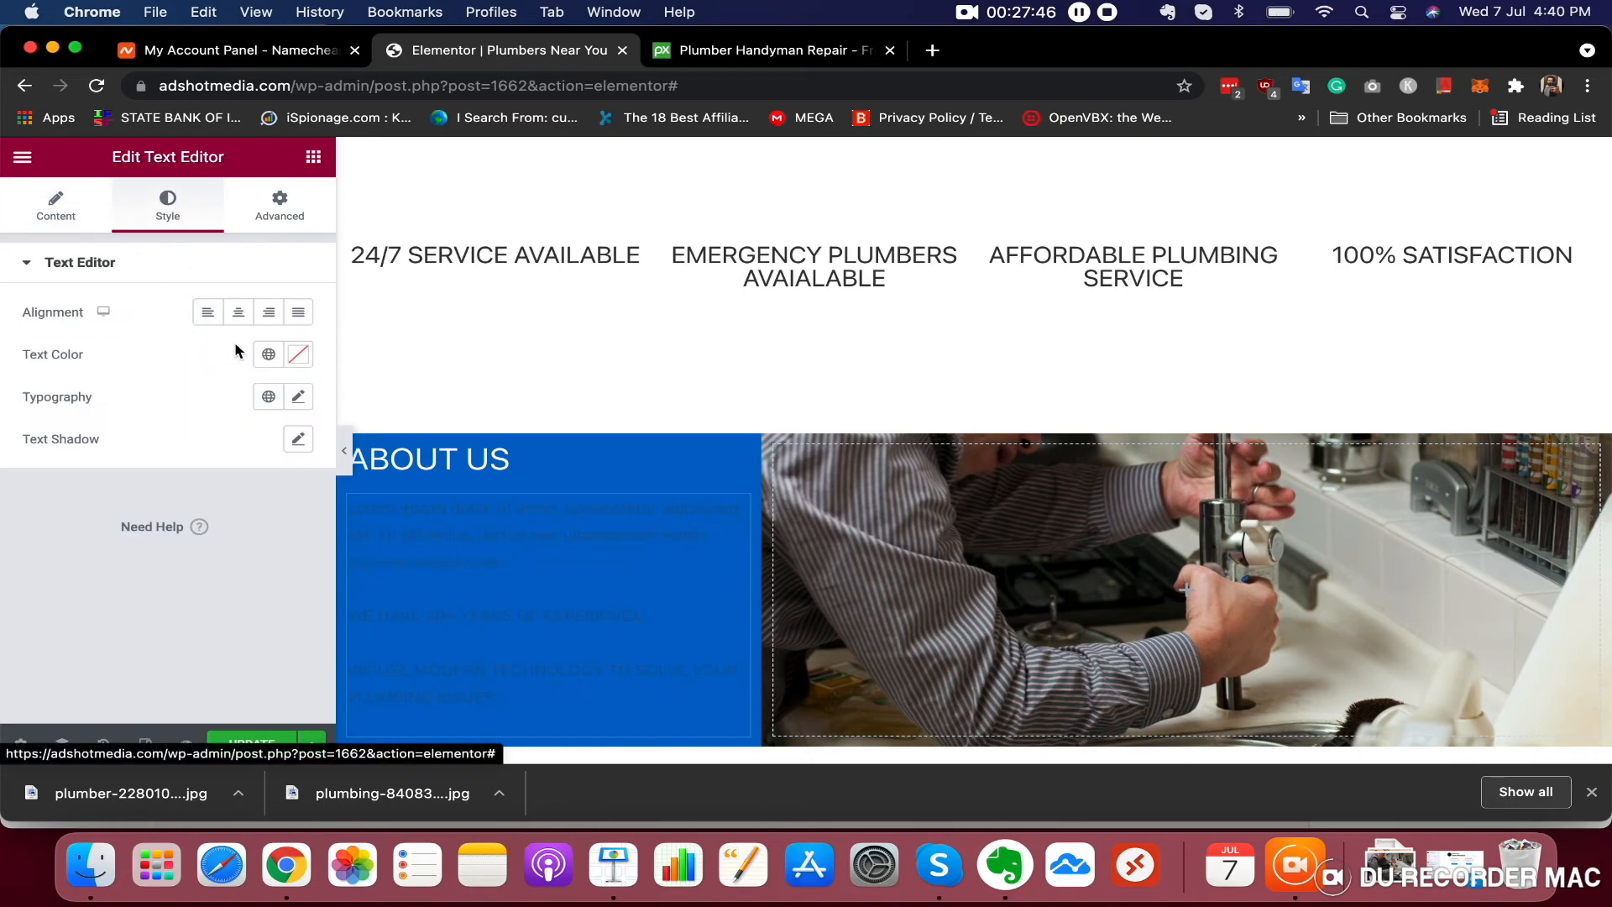
left_click(298, 355)
left_click(170, 456)
left_click_drag(154, 457, 3, 378)
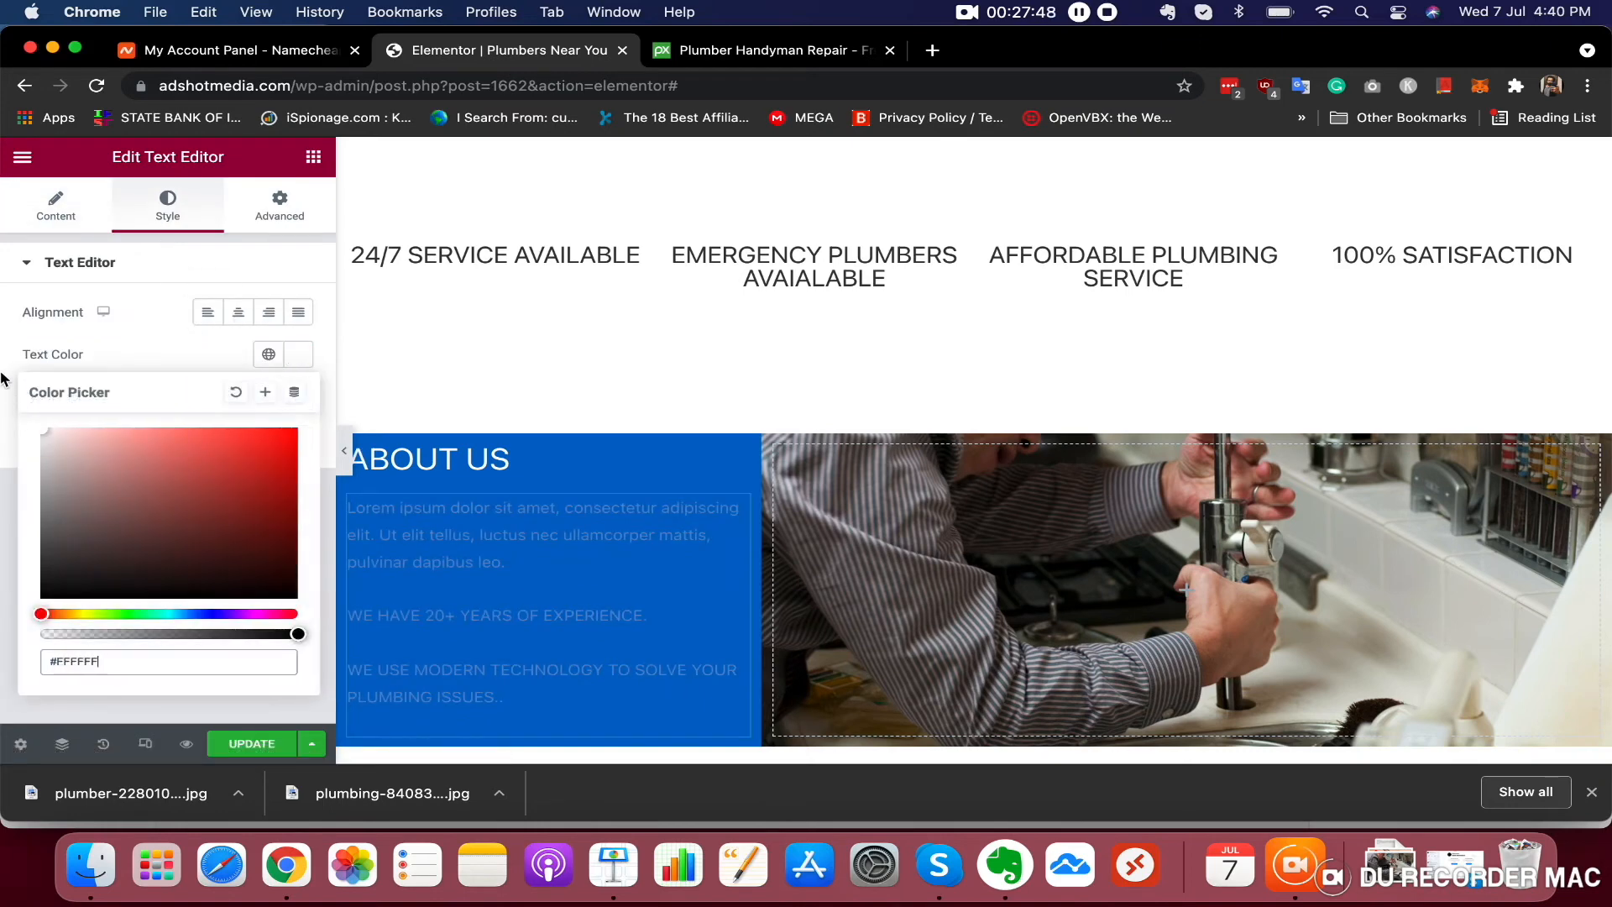
double_click(403, 502)
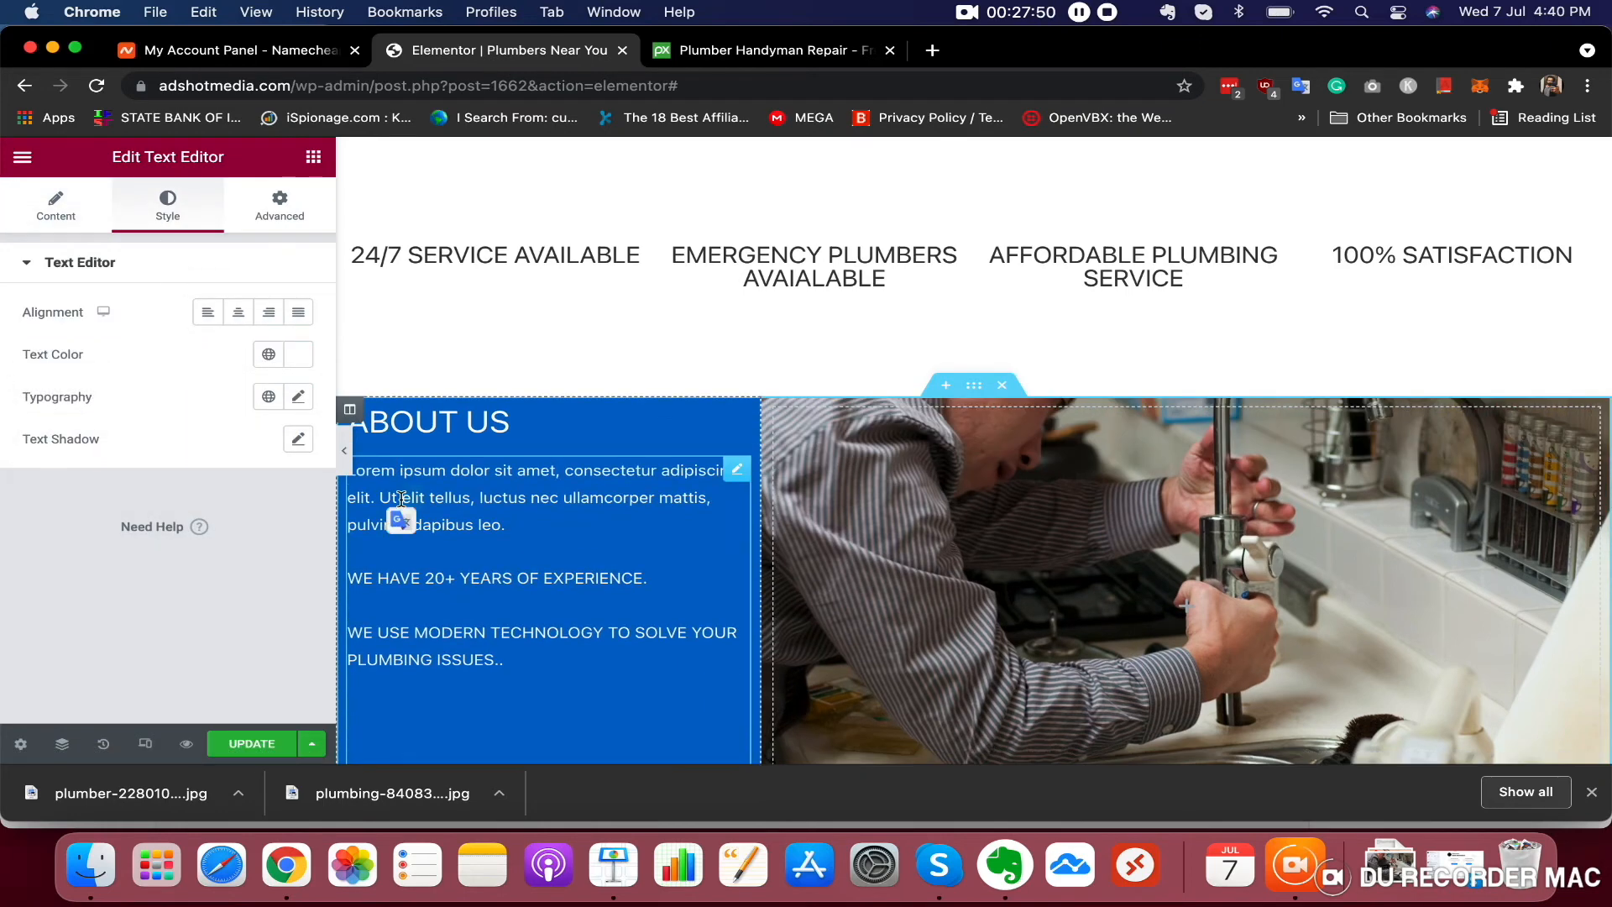
Scroll through the page to review the restyled About Us section and the empty area below it
scroll(611, 506, "down", 1)
scroll(611, 507, "down", 3)
left_click(719, 503)
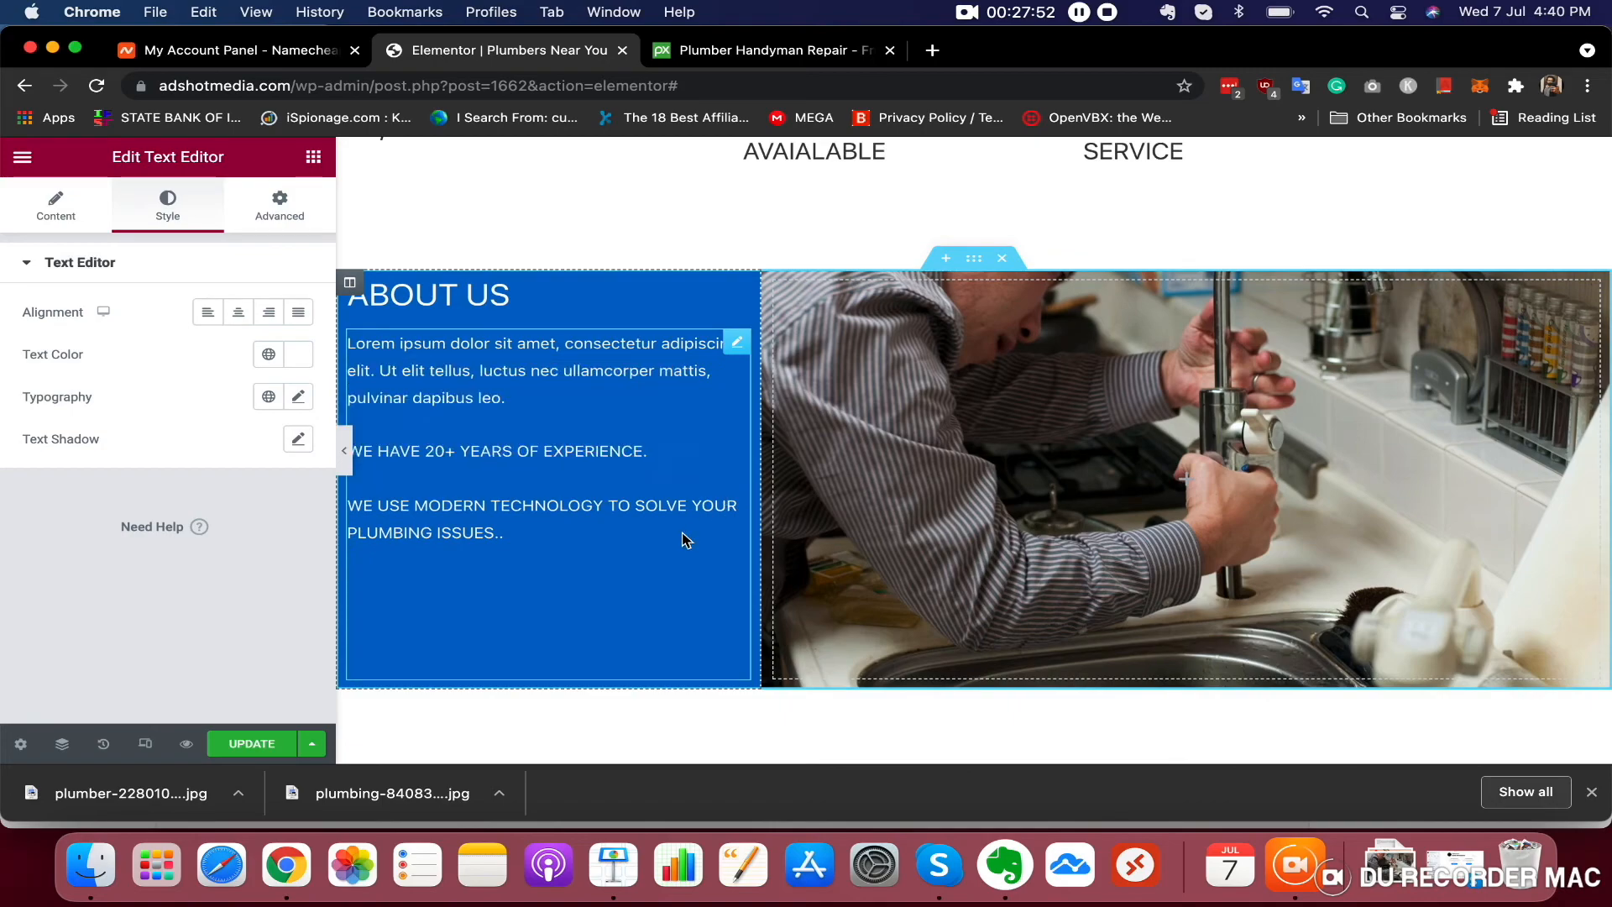
scroll(684, 540, "up", 2)
scroll(961, 424, "up", 10)
scroll(961, 424, "down", 15)
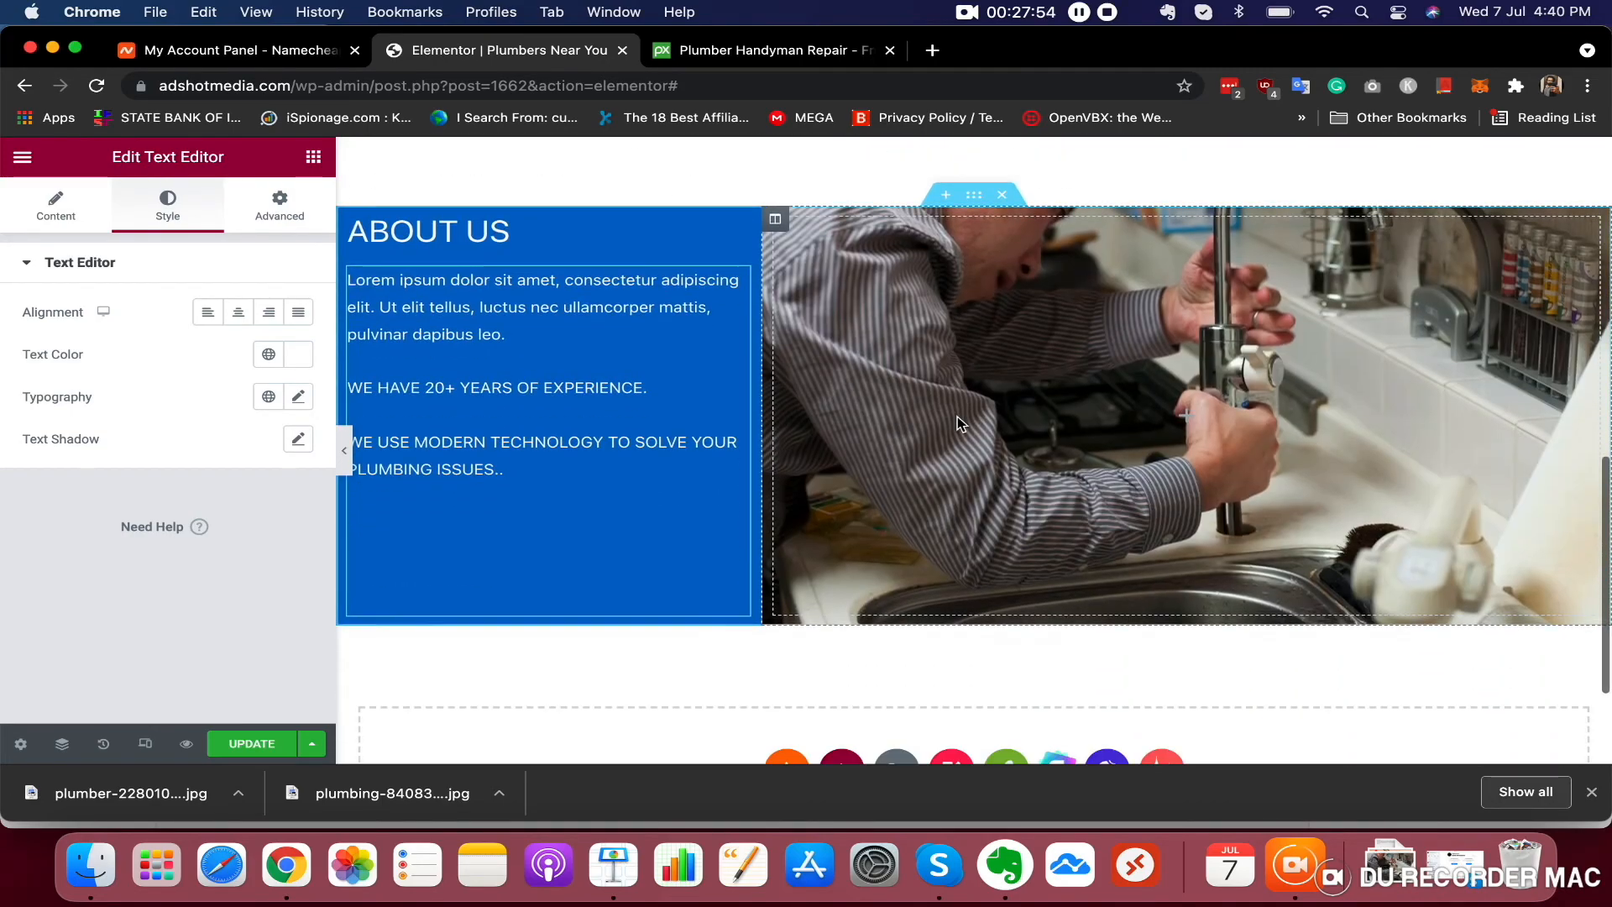
scroll(962, 424, "up", 10)
scroll(961, 424, "down", 4)
scroll(957, 417, "up", 4)
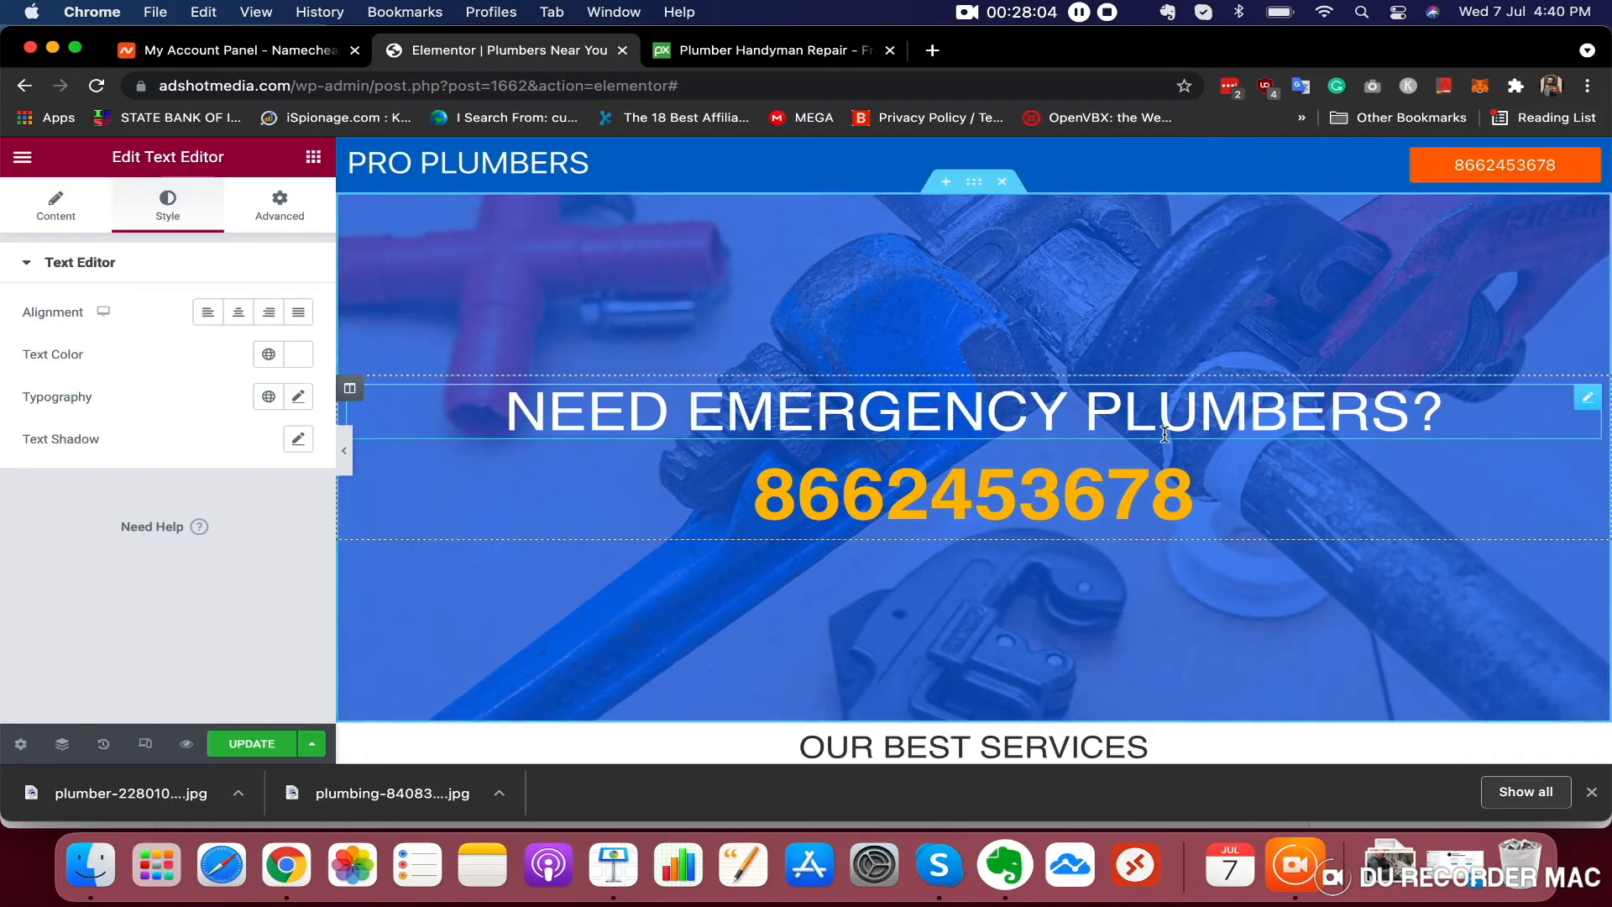
scroll(1200, 402, "down", 6)
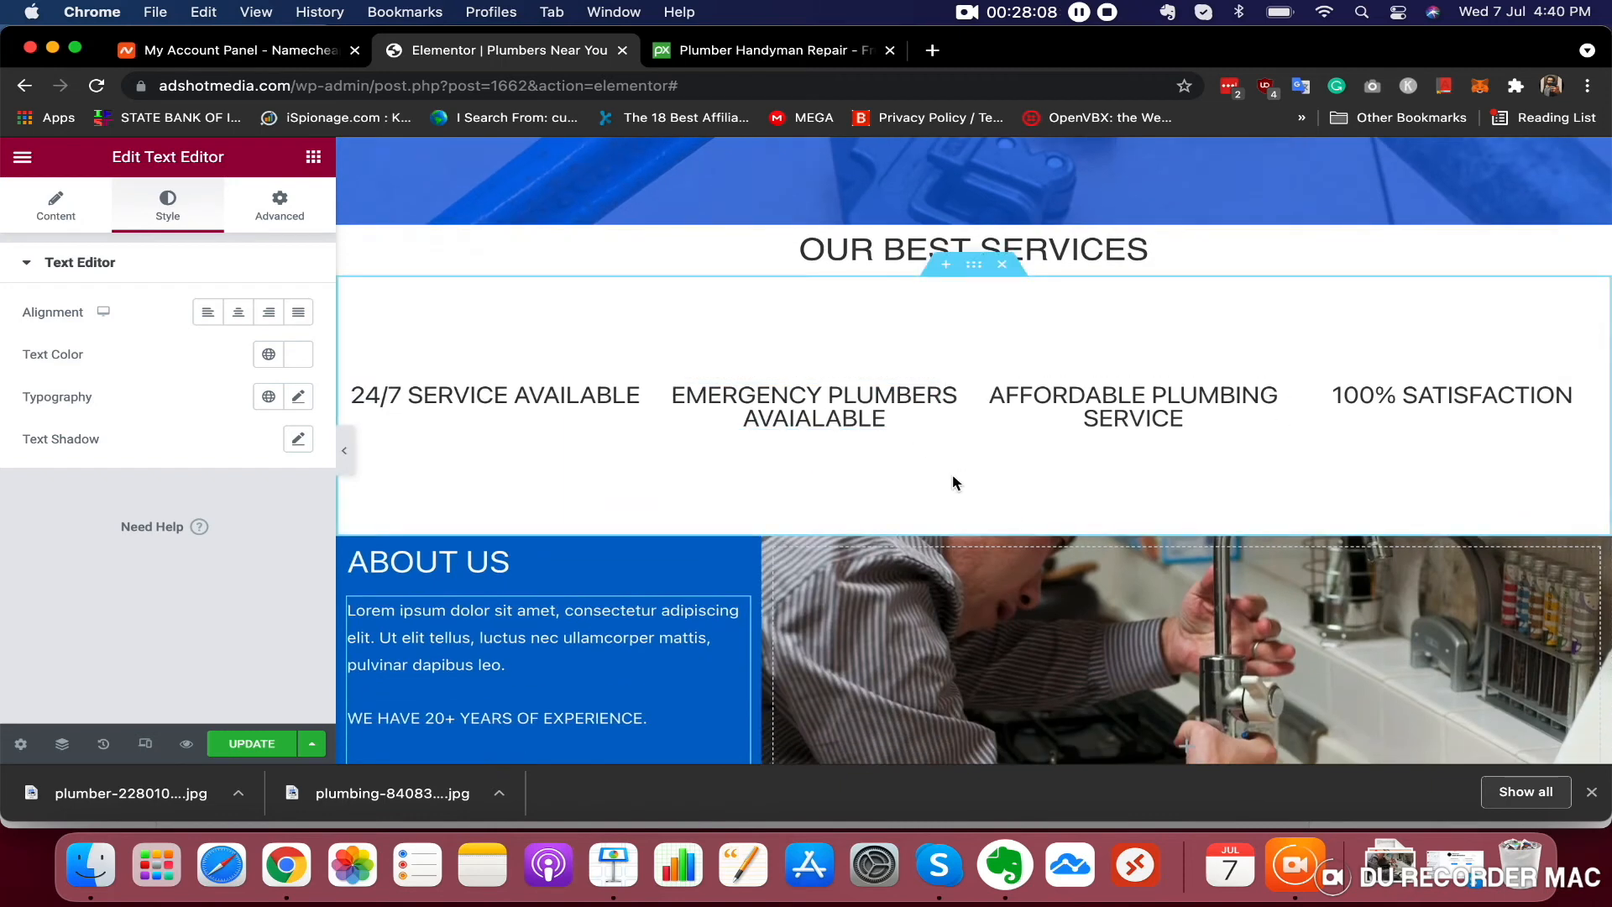
scroll(955, 480, "down", 5)
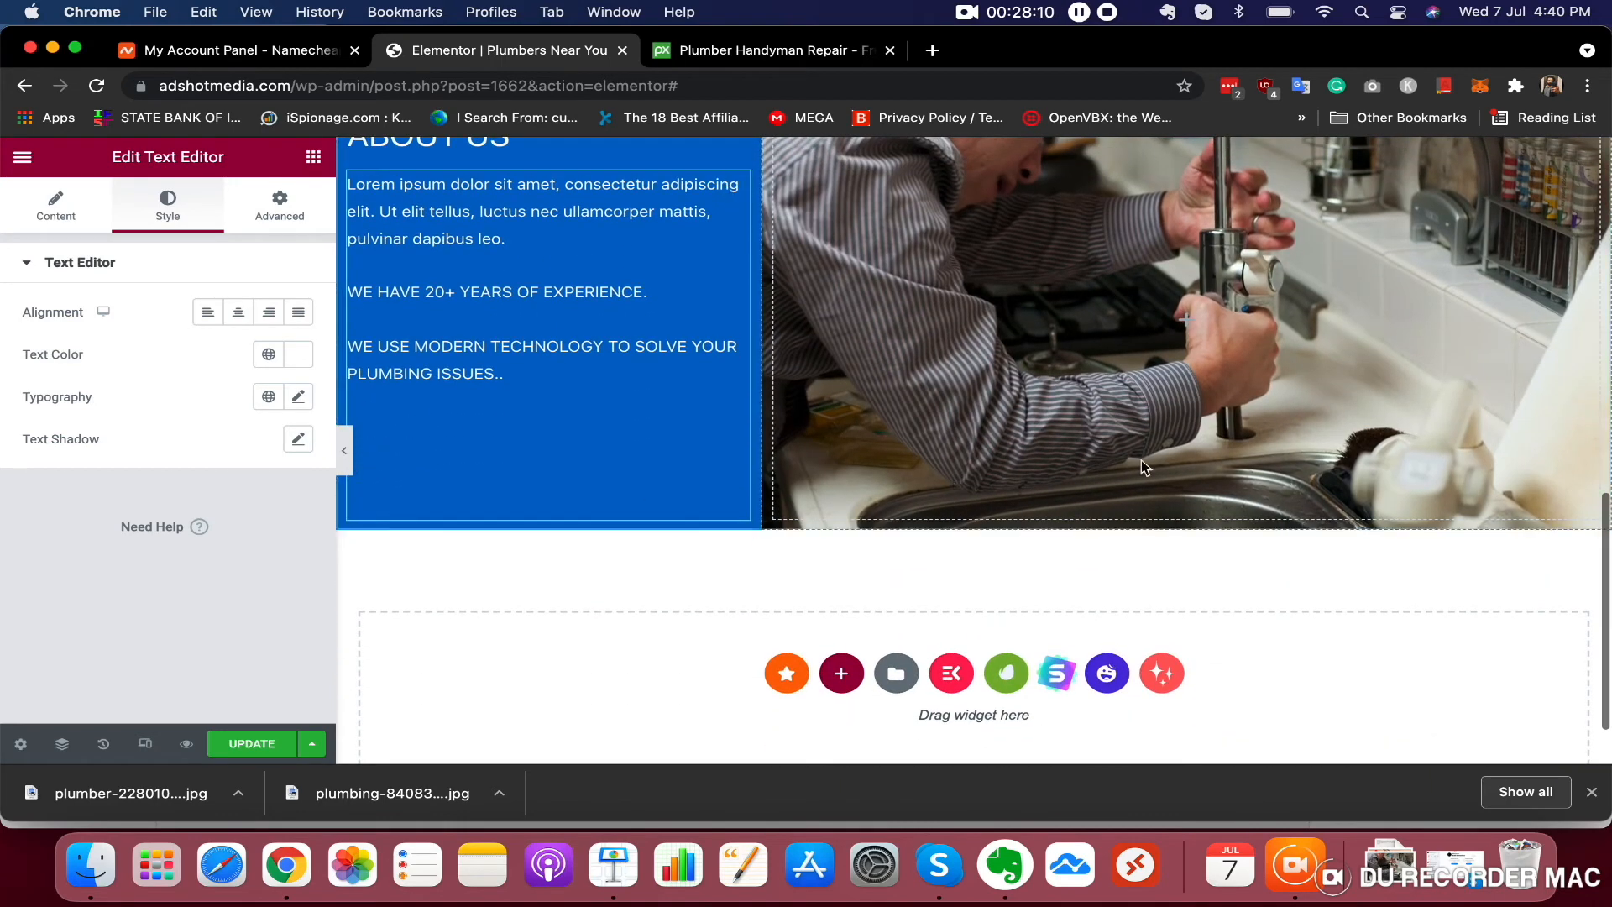
scroll(1071, 461, "up", 2)
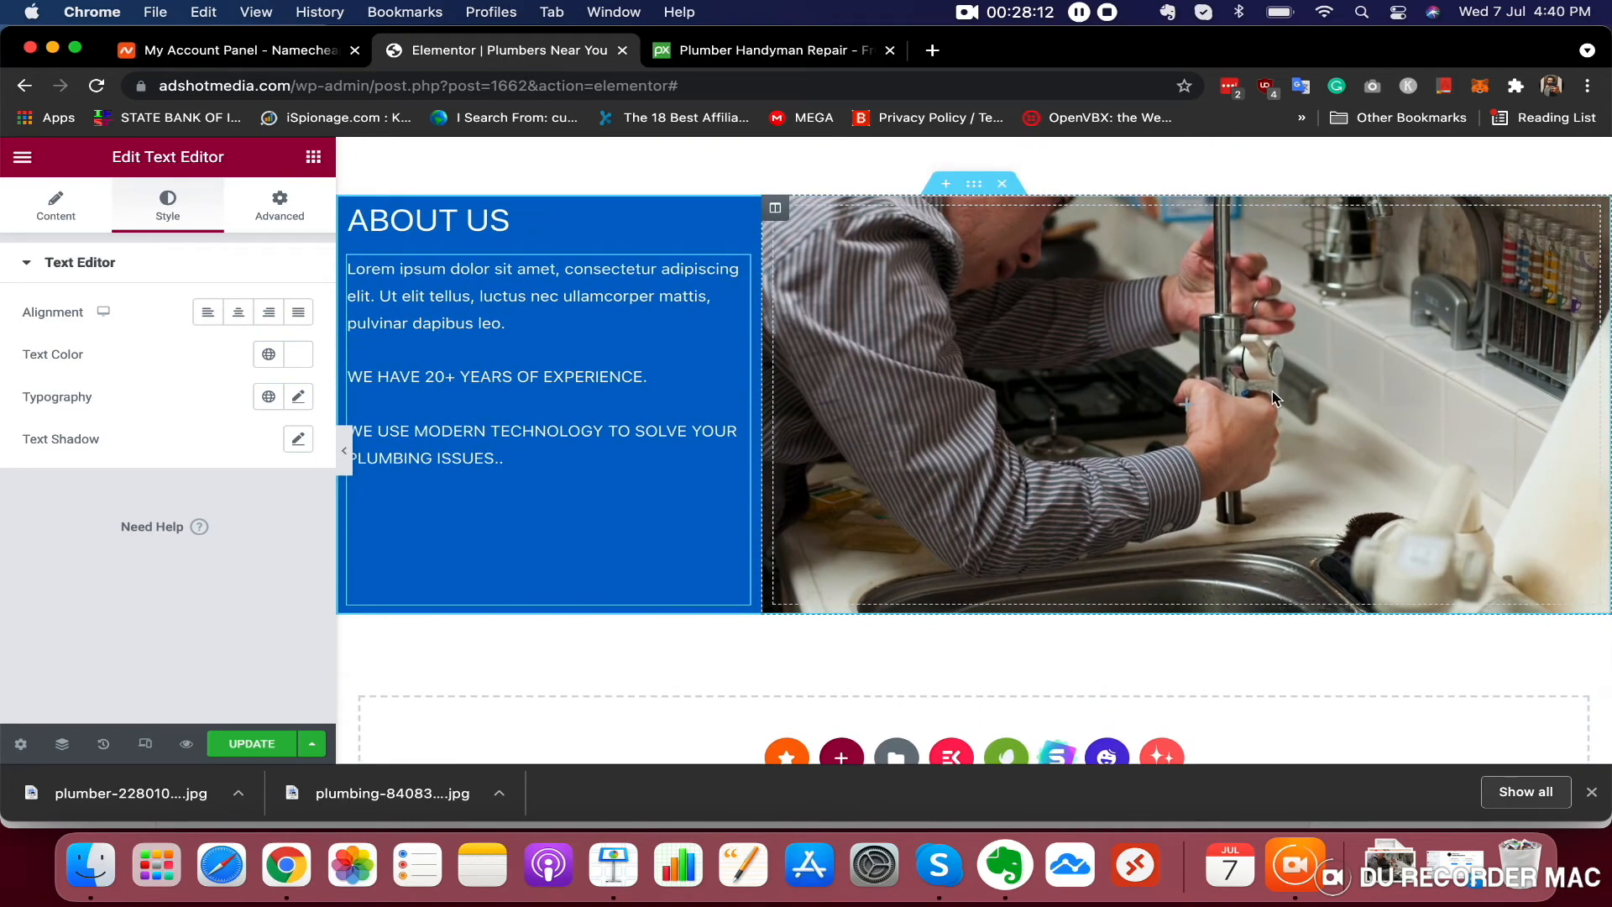
scroll(1272, 395, "down", 4)
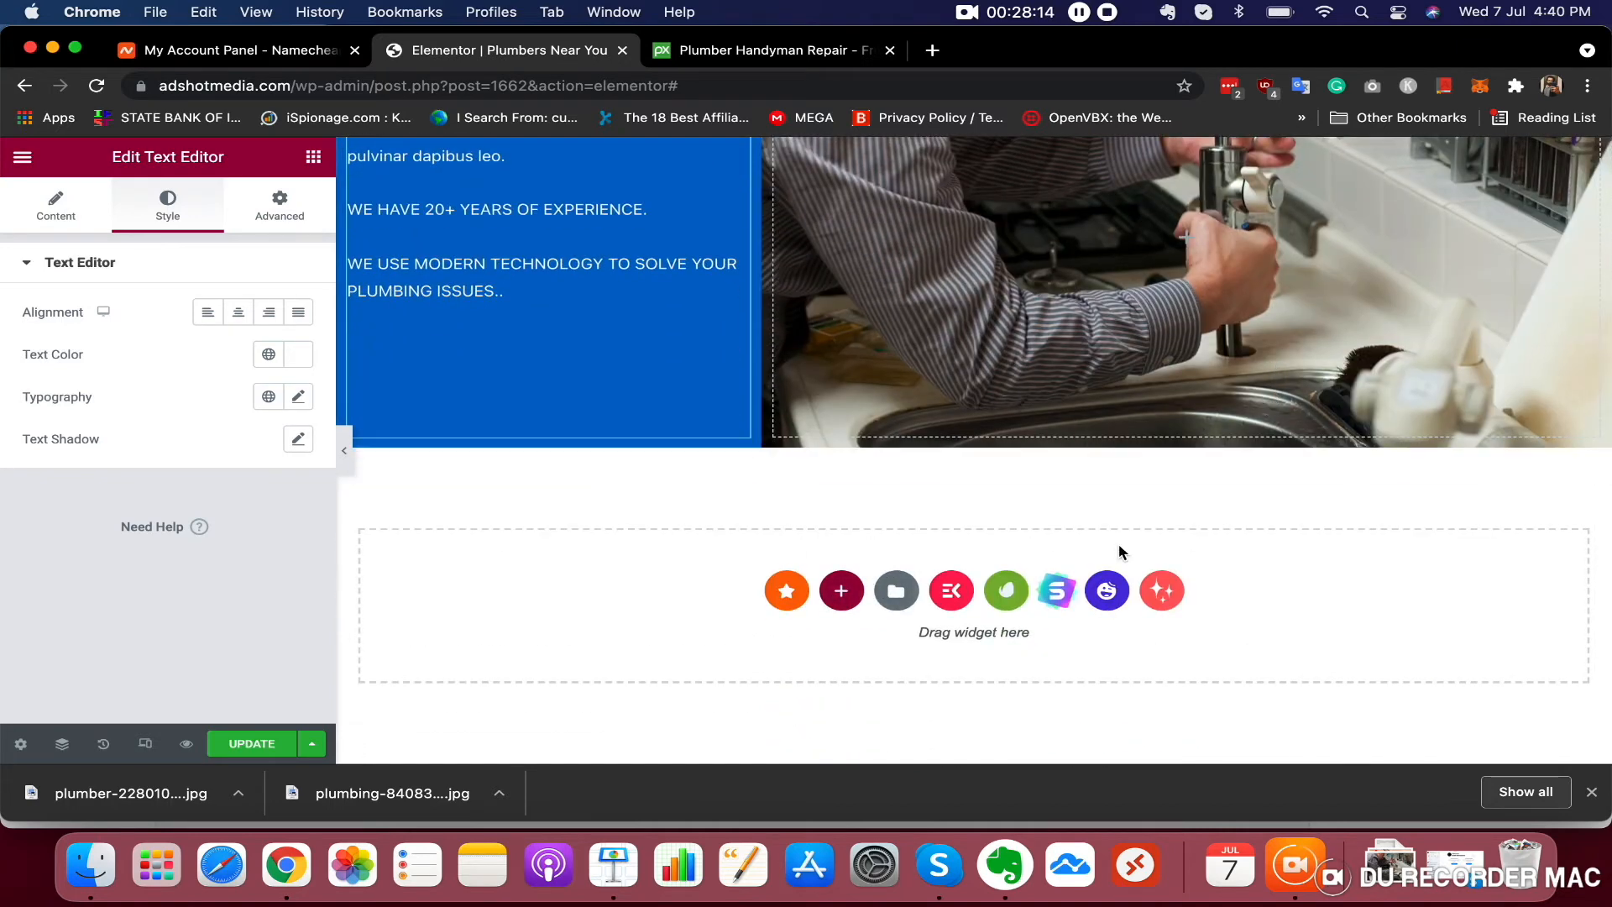
Add a one-column section below About Us and place a Heading widget in it
left_click(841, 592)
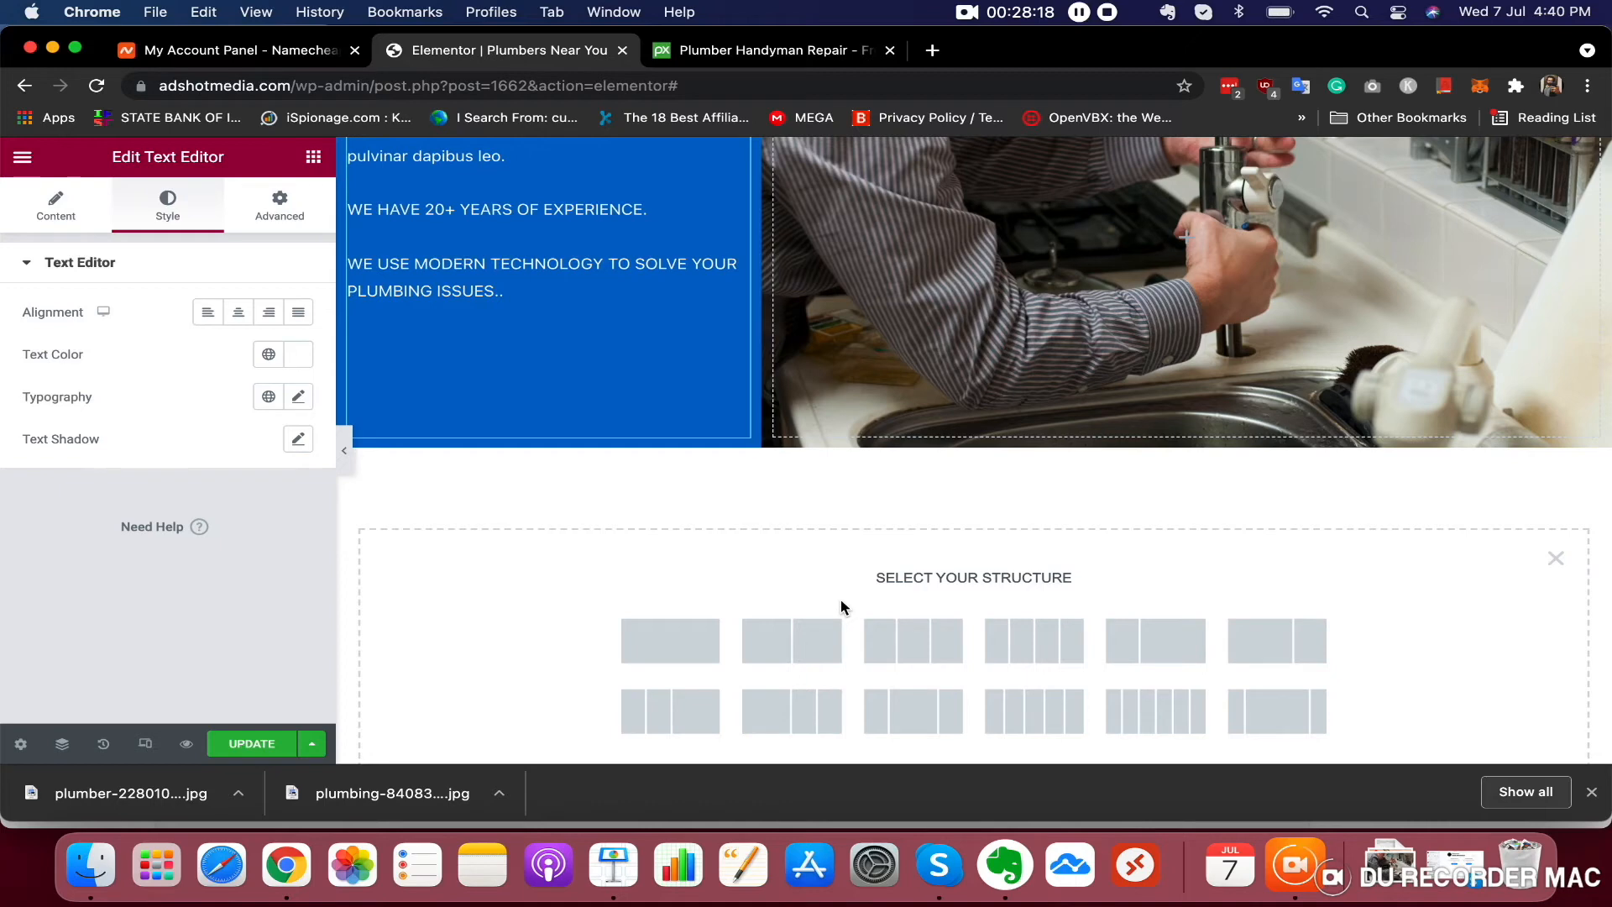
left_click(650, 656)
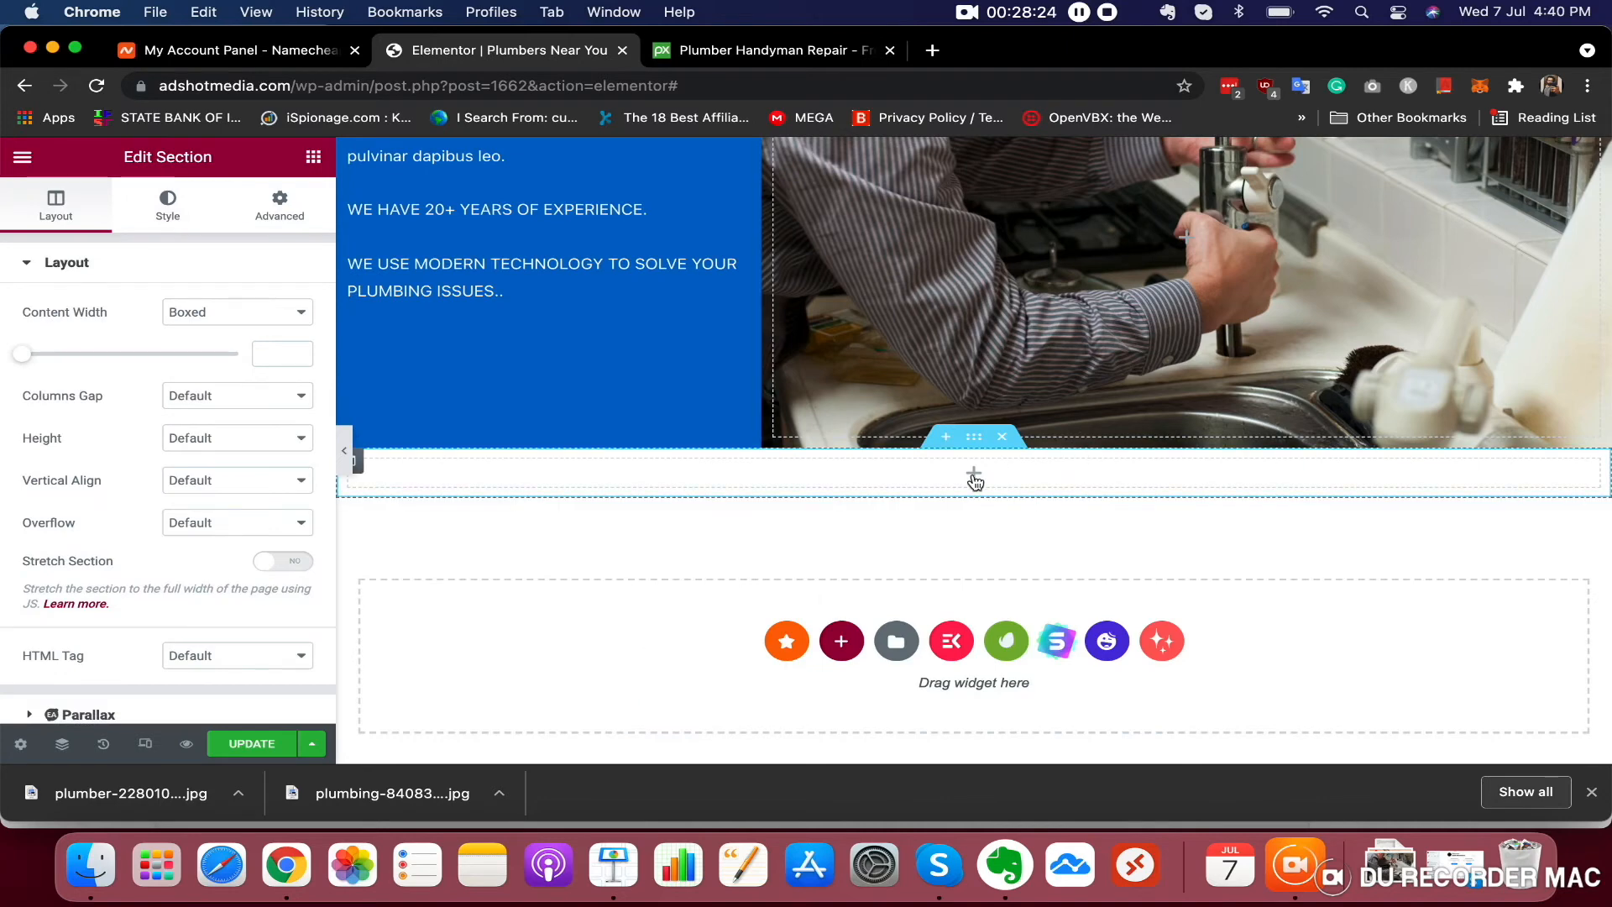
left_click(280, 202)
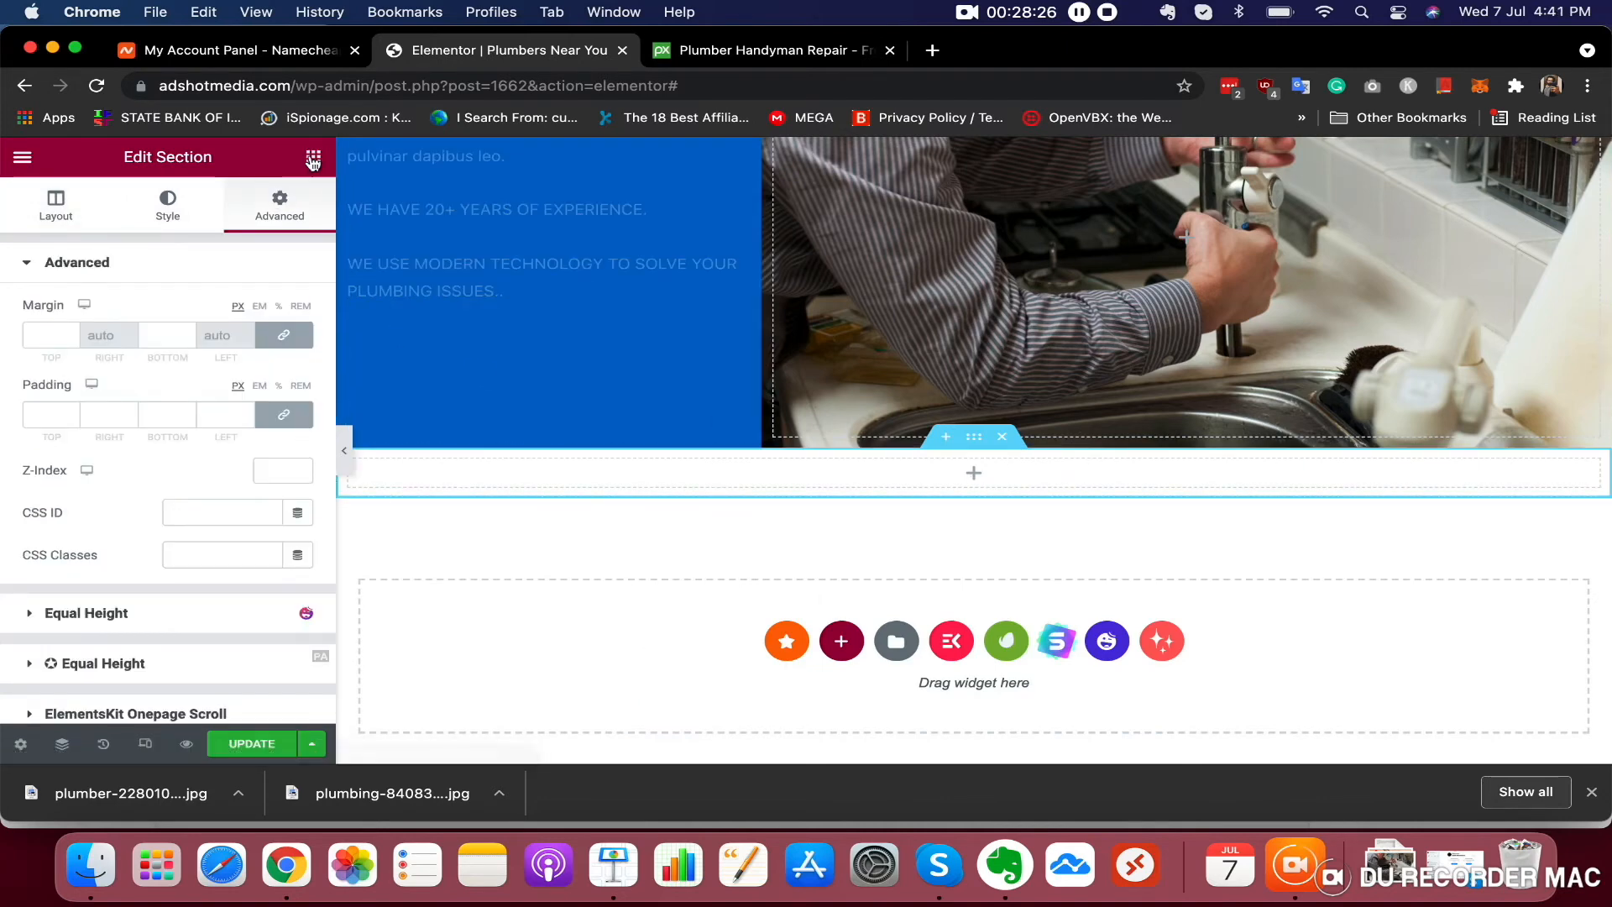
left_click(312, 158)
left_click_drag(244, 364, 929, 471)
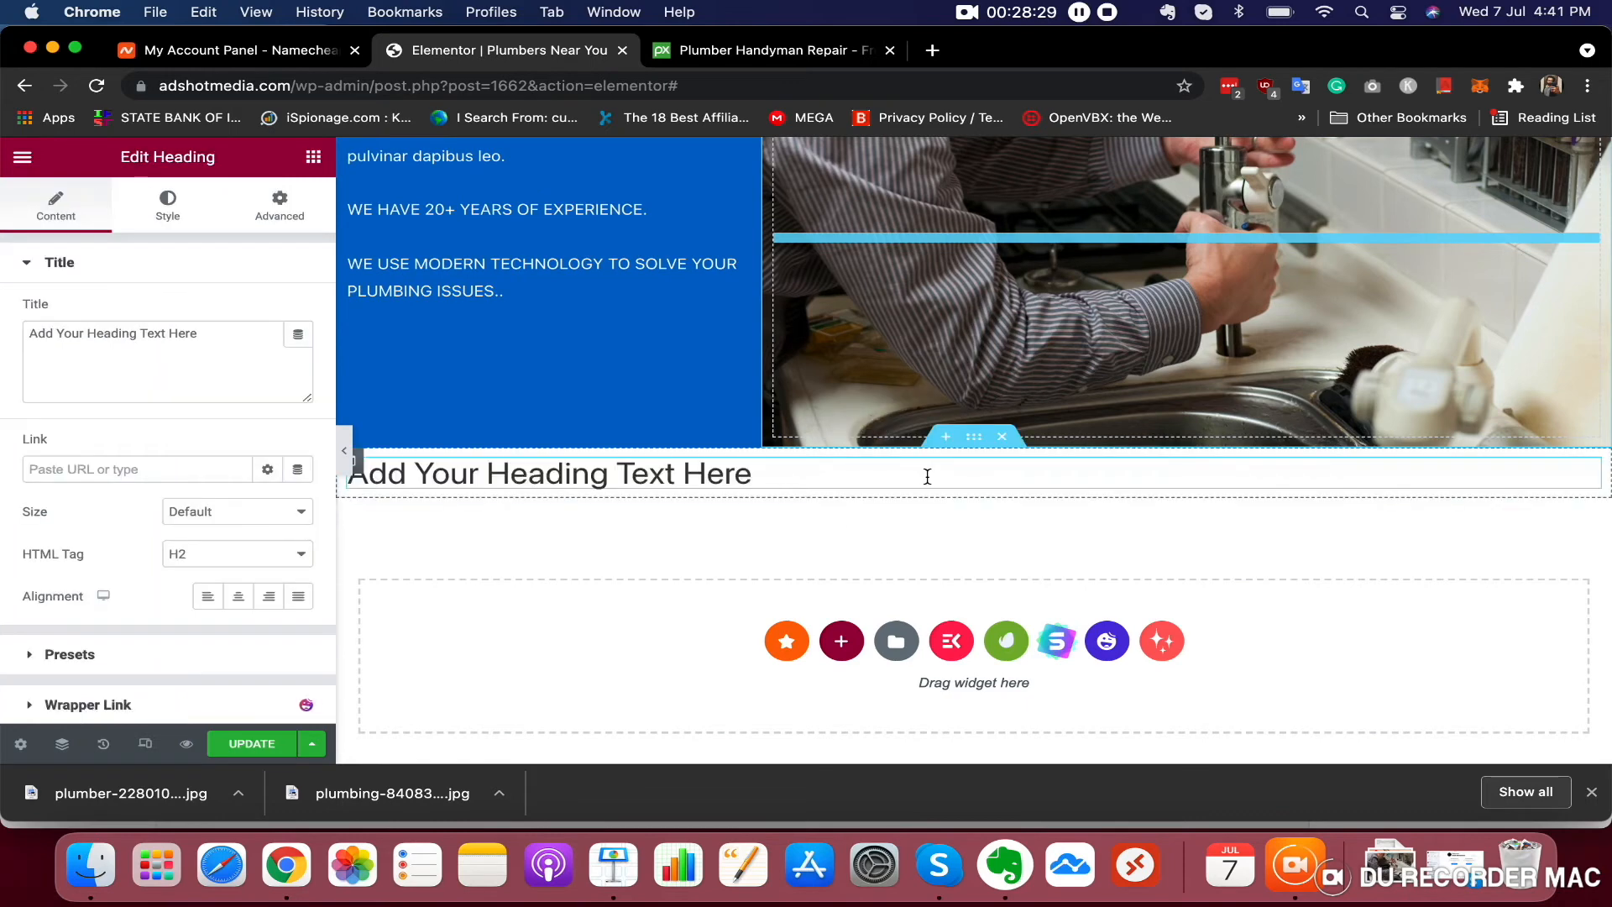
Change the new heading's text to CONTACT US and centre it
triple_click(90, 356)
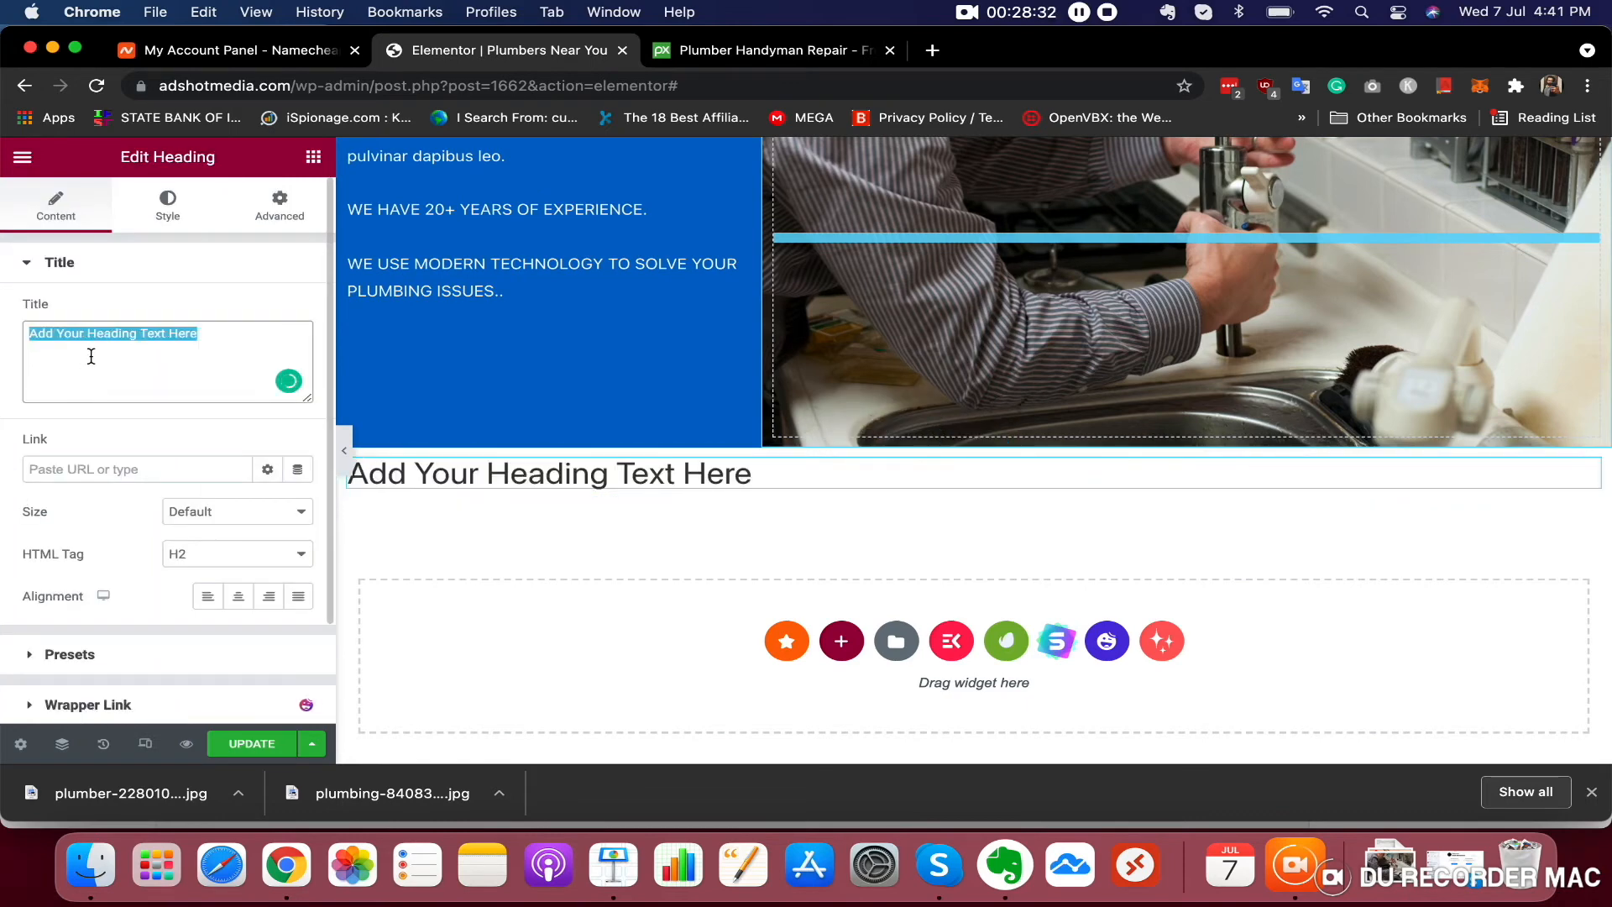
type("CONTACT US")
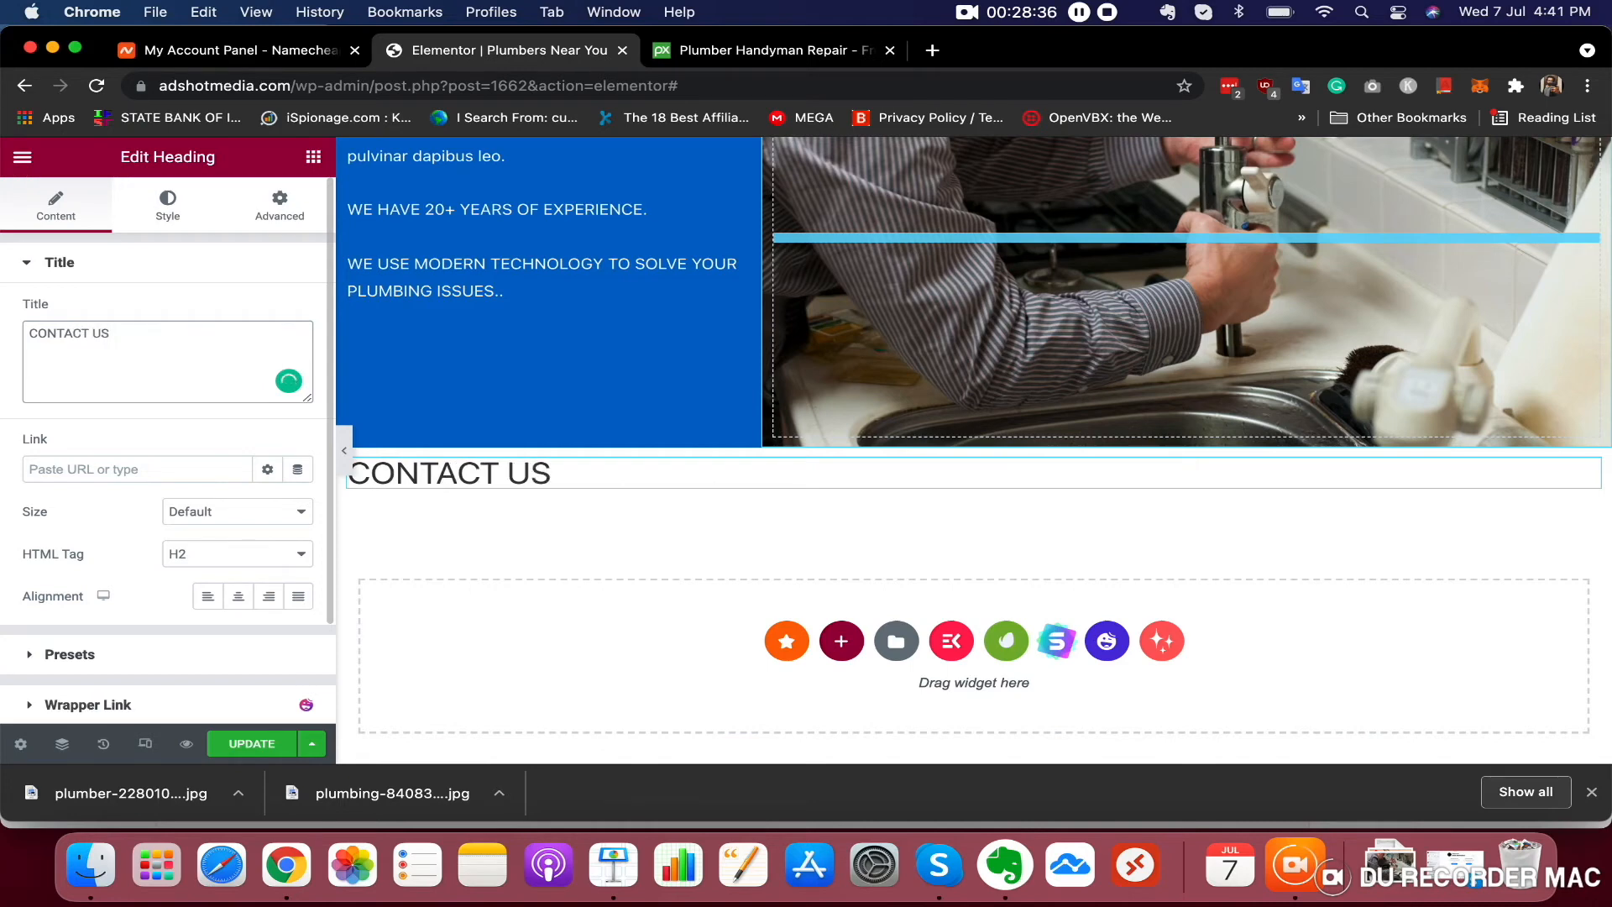
left_click(238, 596)
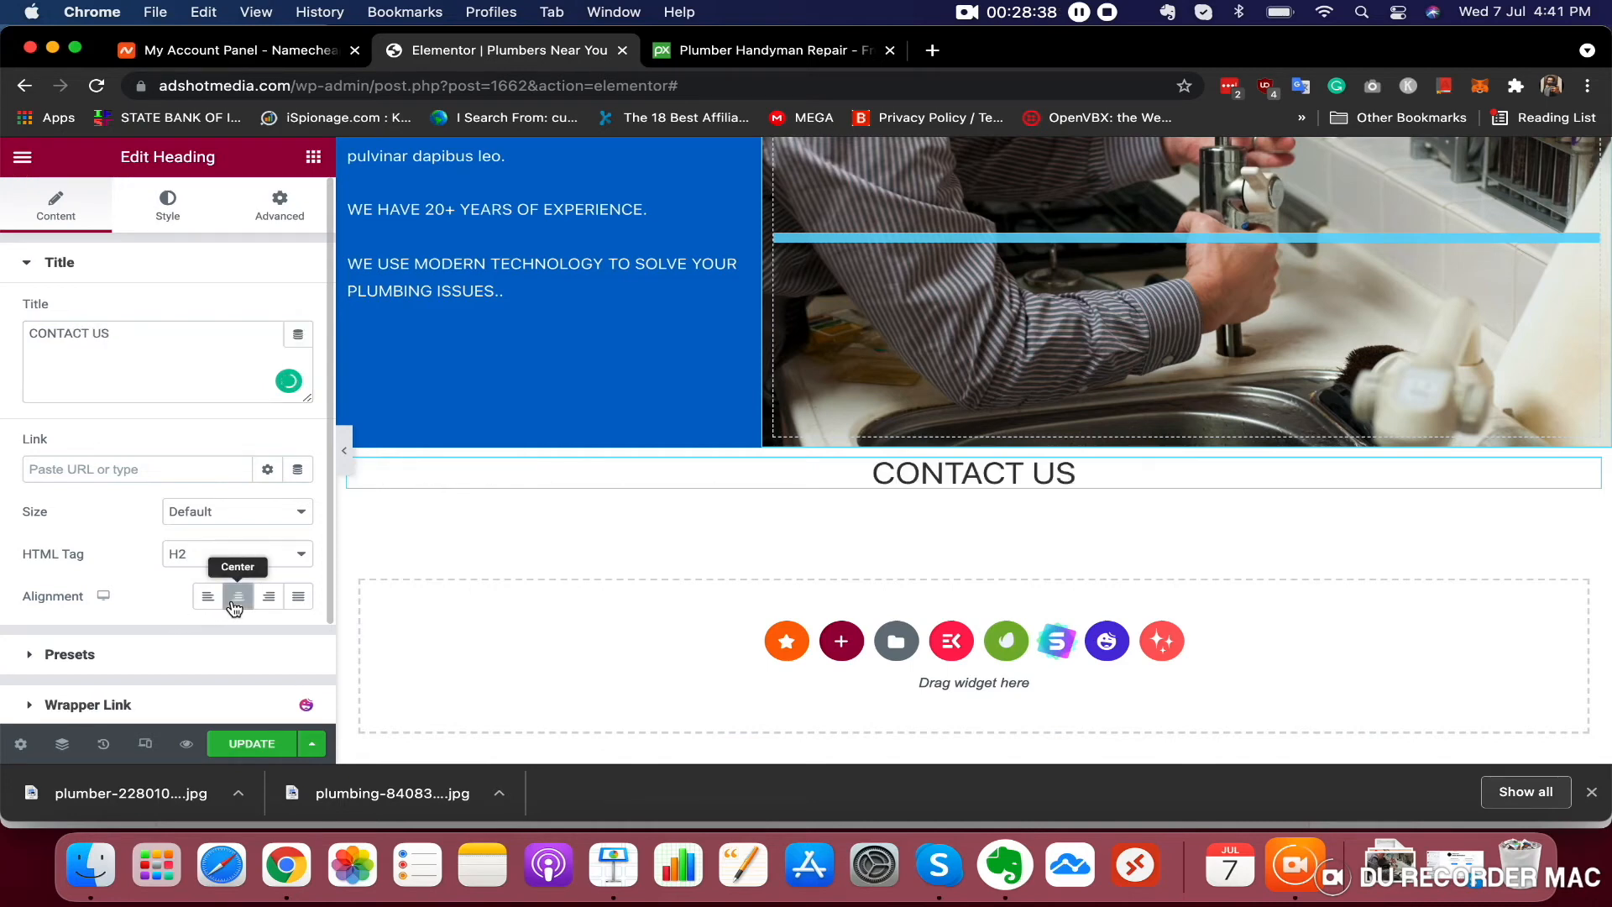
Add a two-column Inner Section beneath the CONTACT US heading
left_click(314, 157)
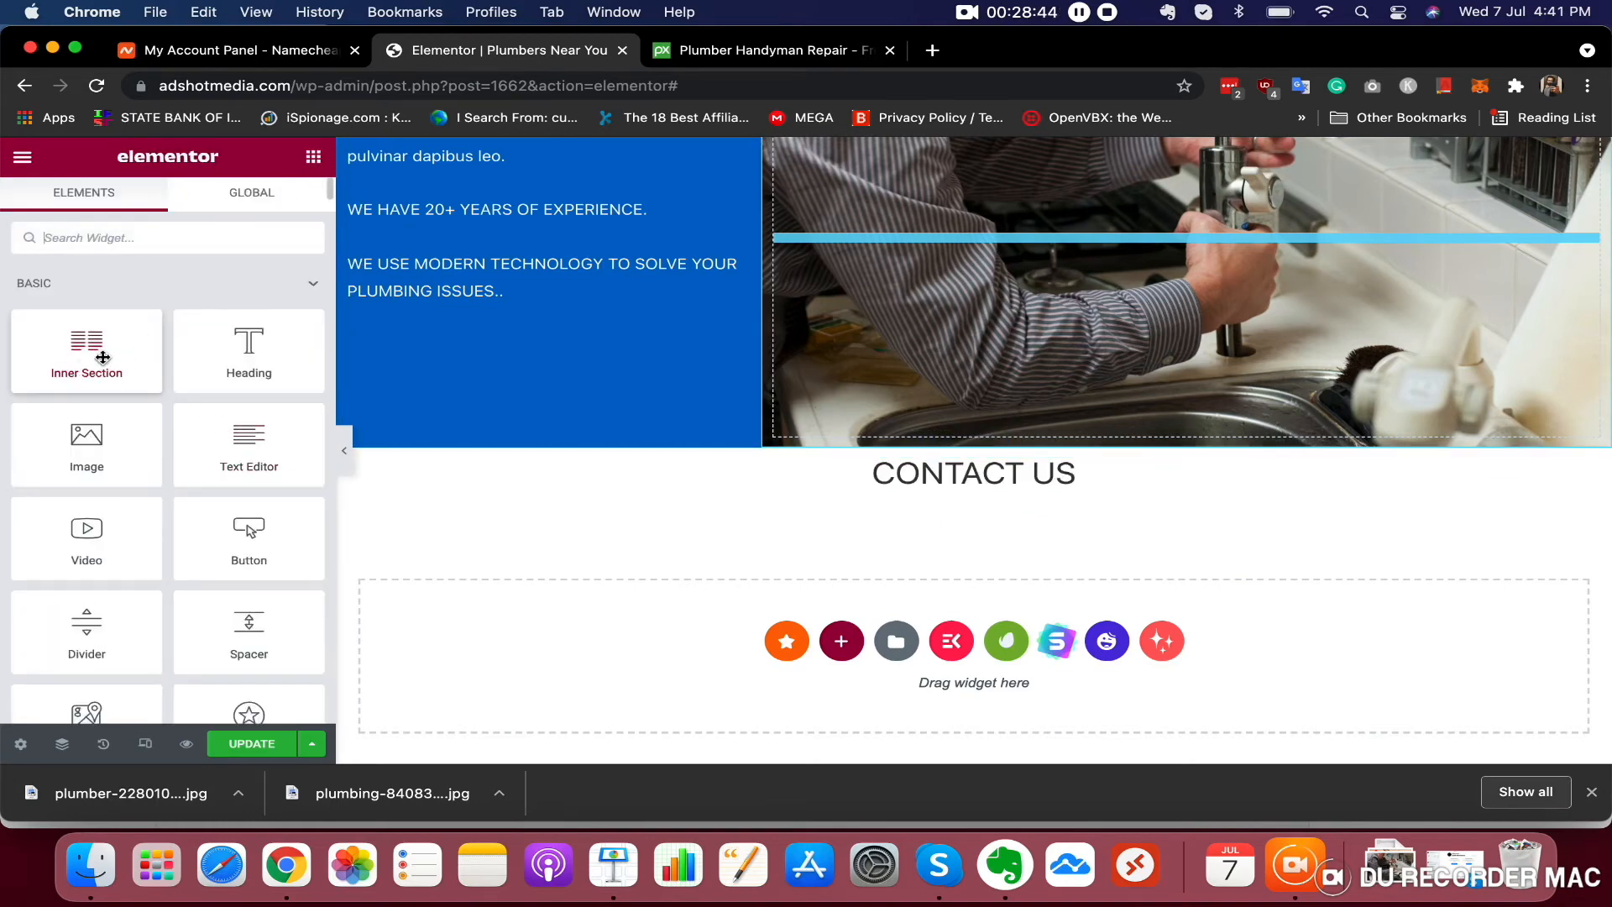
left_click_drag(99, 357, 1026, 496)
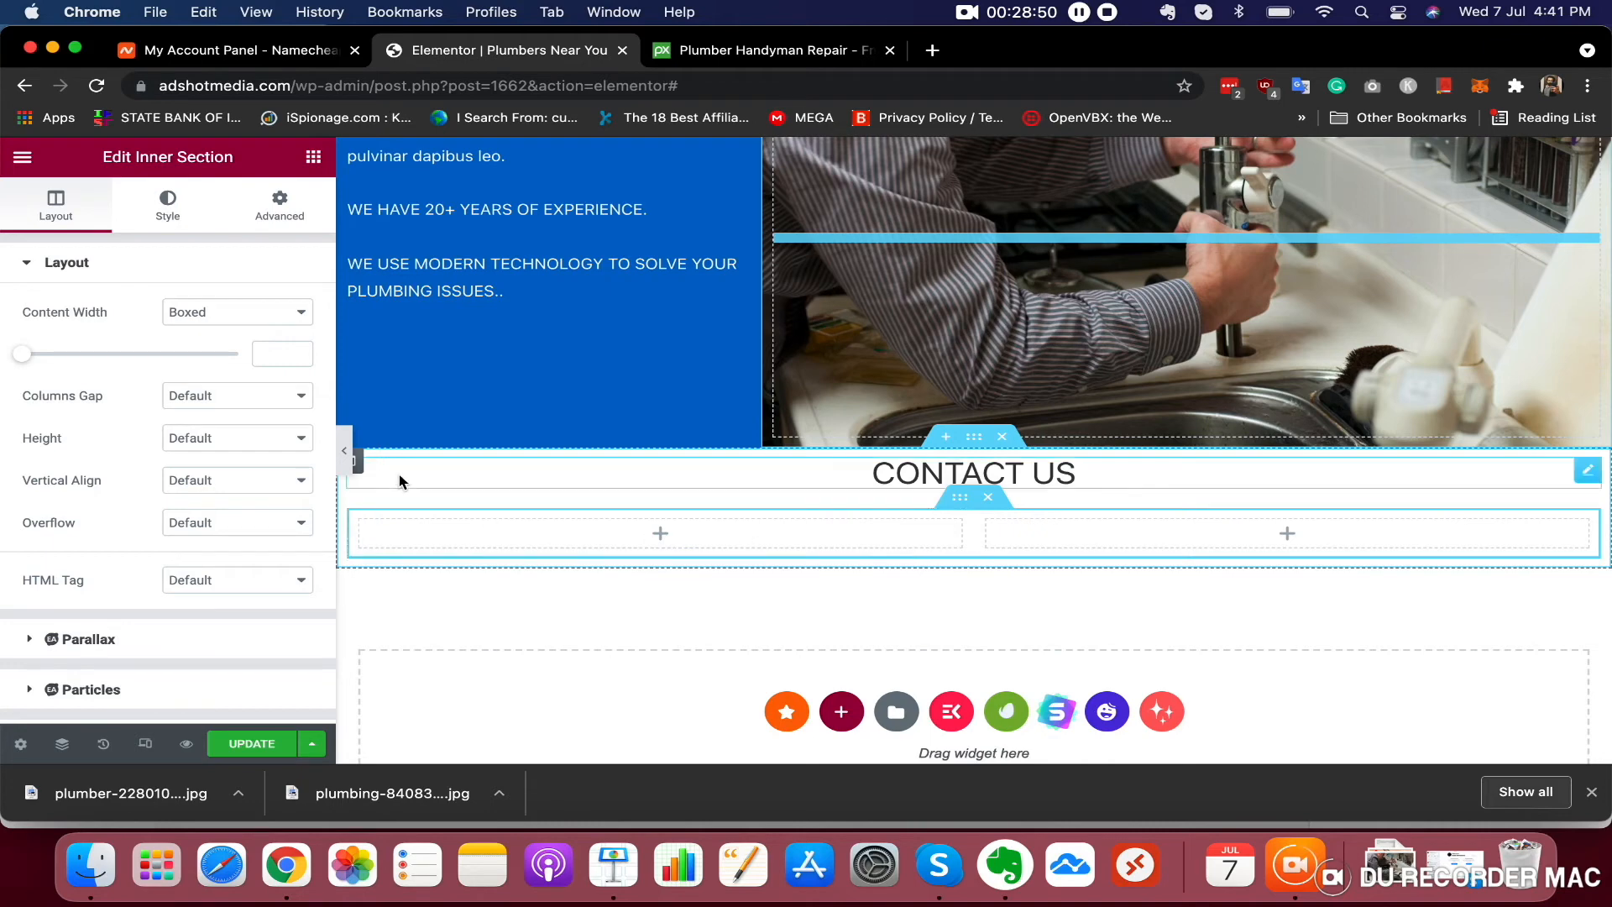
left_click(288, 202)
left_click(313, 157)
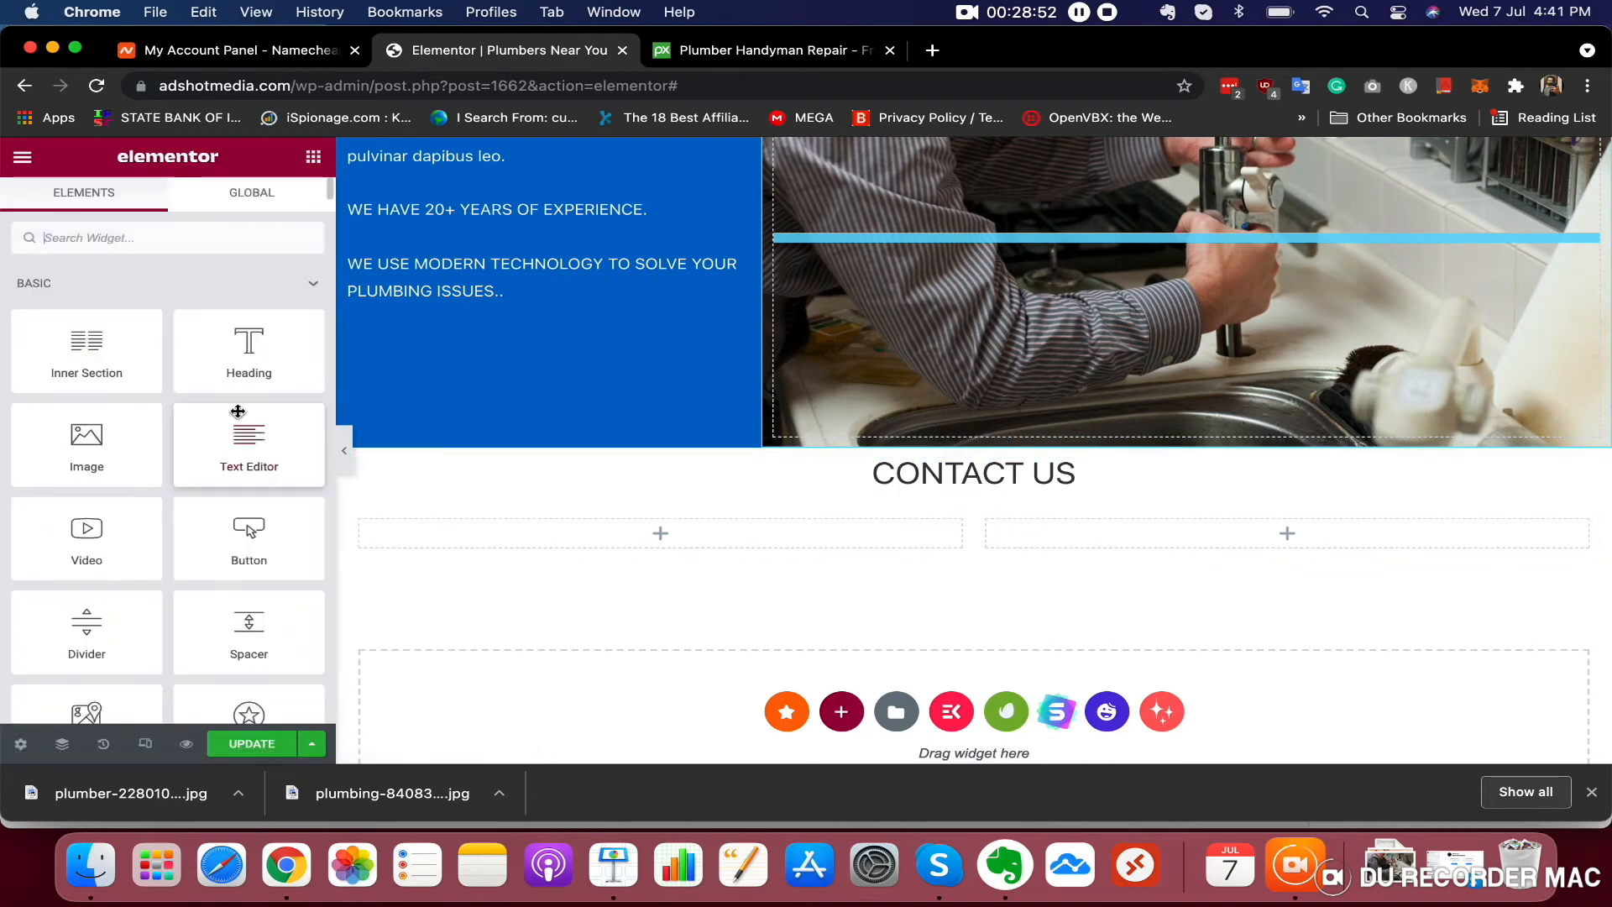
left_click_drag(246, 358, 626, 517)
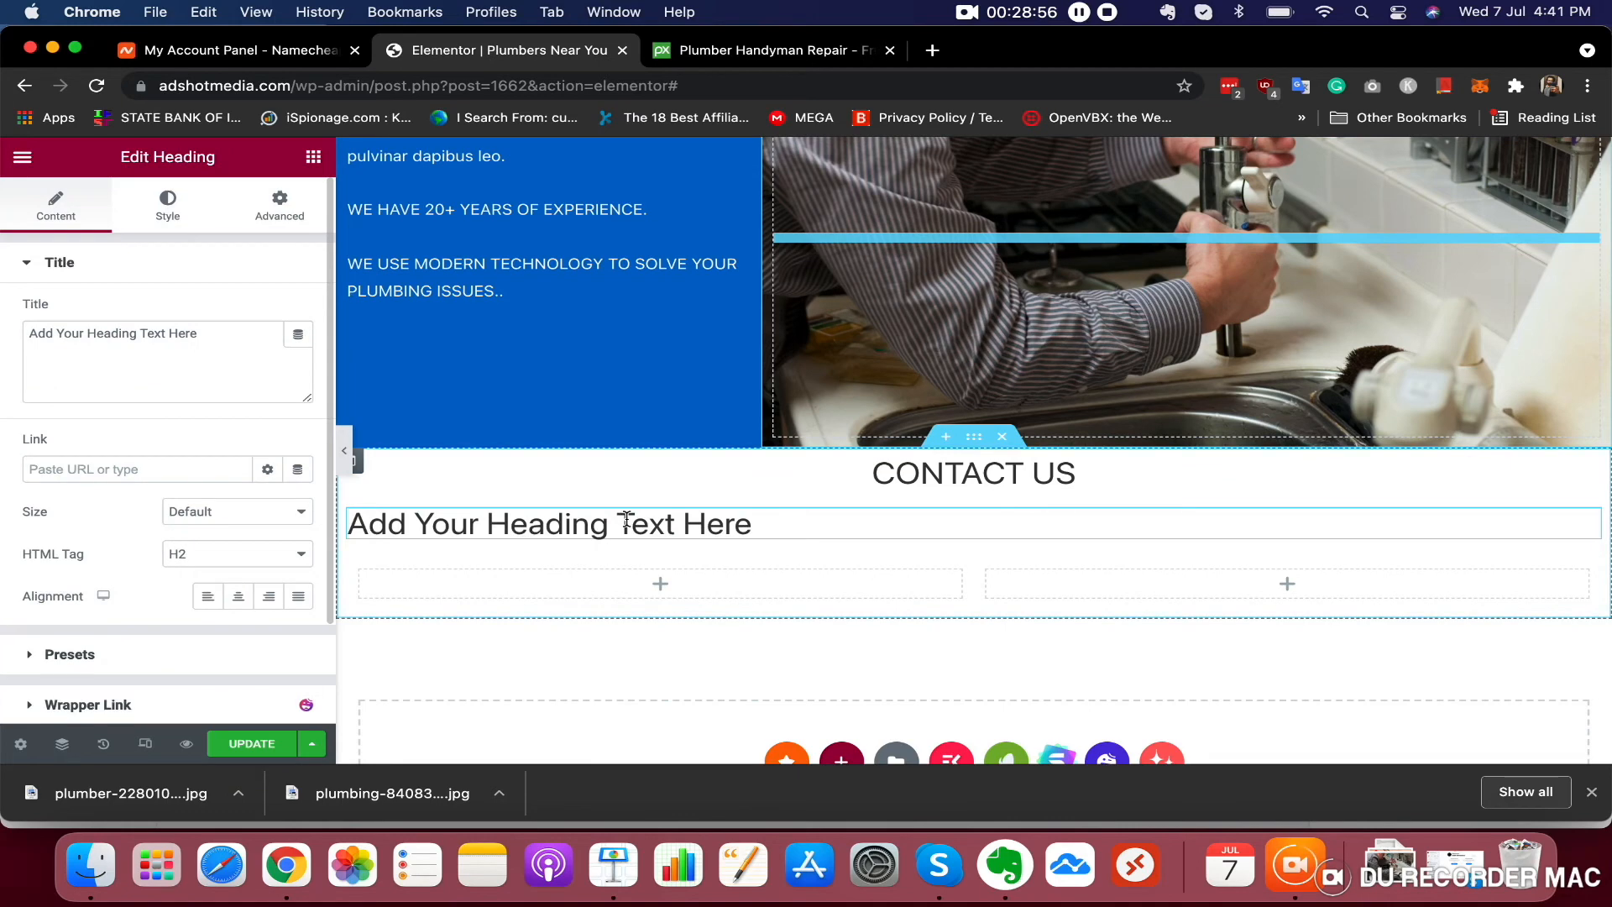
key("super+z")
Place a heading in the inner section's left column and set its text to PHONE NUMBER
left_click_drag(249, 353, 682, 542)
triple_click(680, 532)
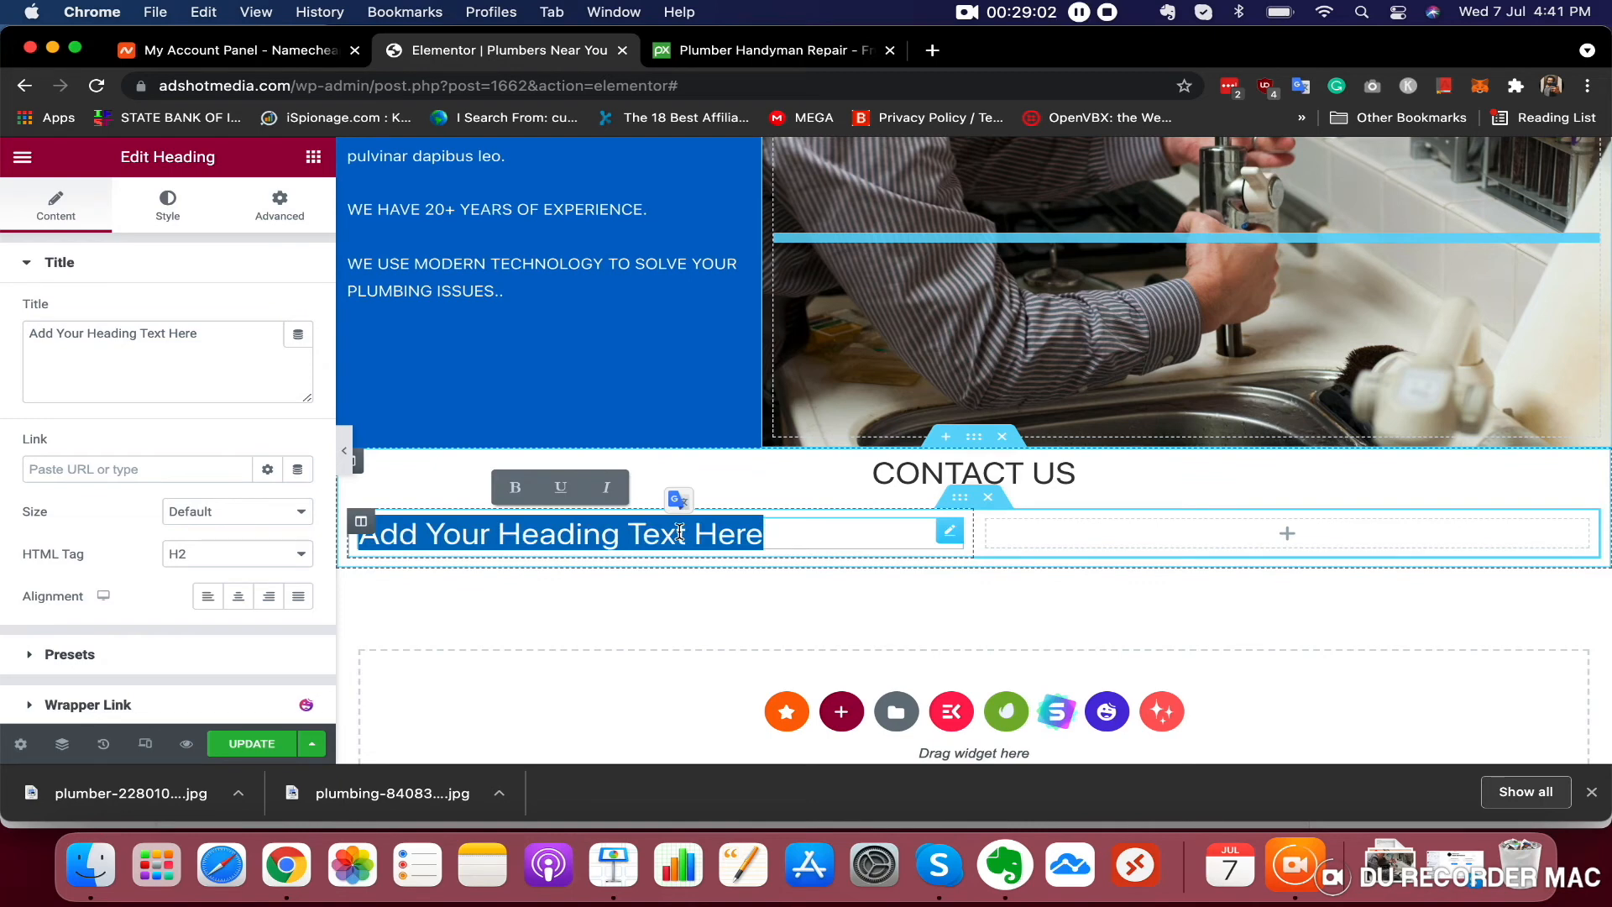
type("PHOE")
key("BackSpace")
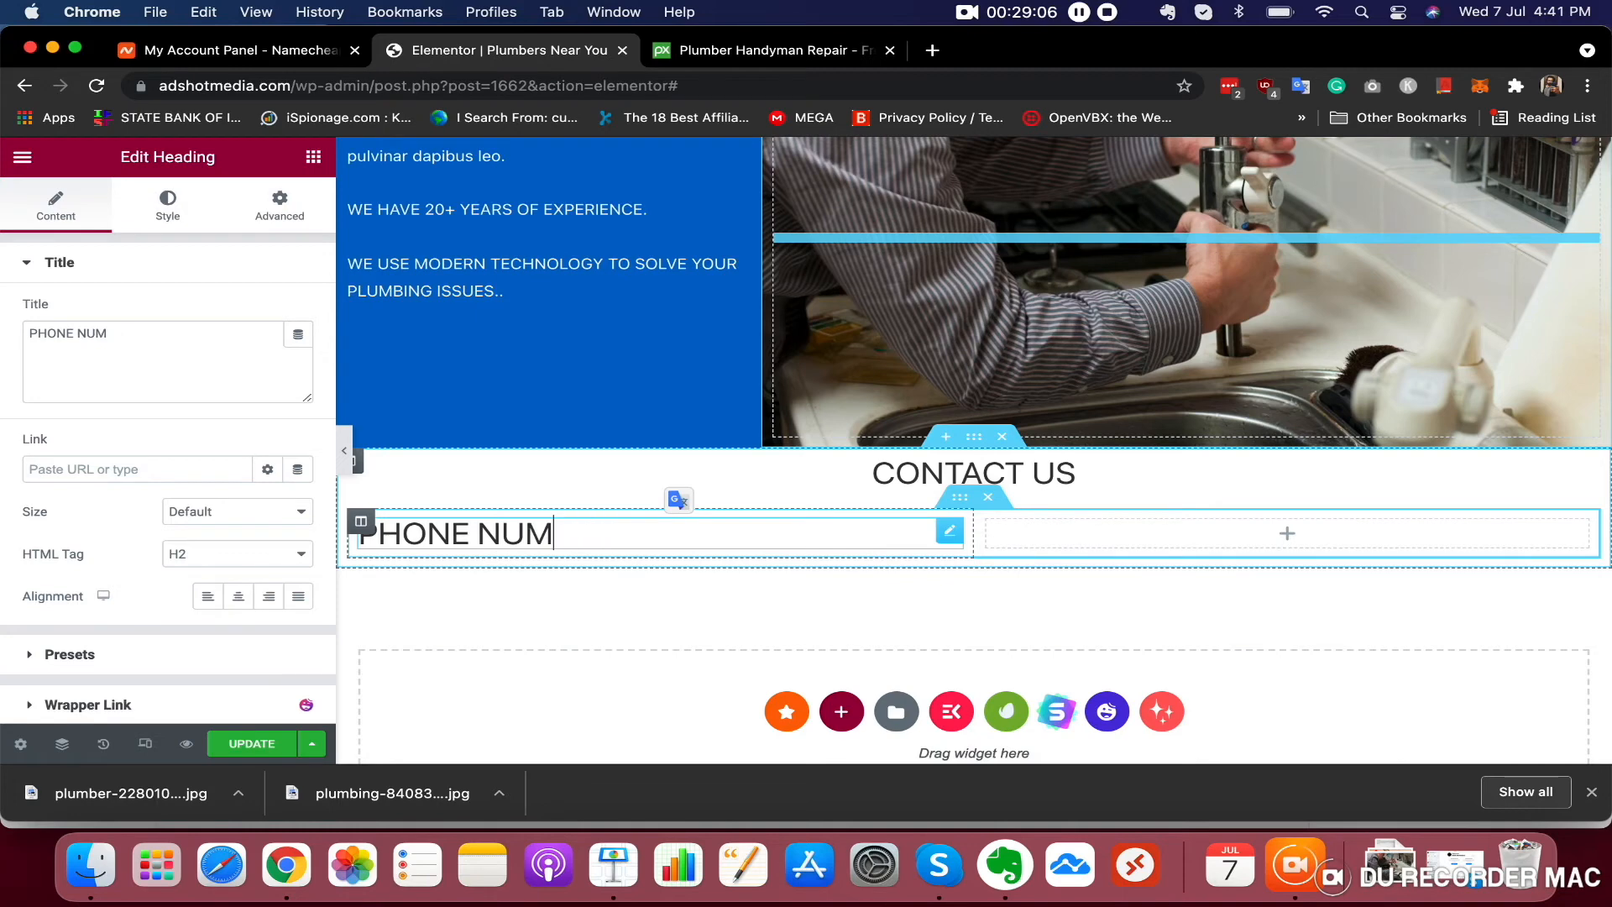
Place a heading in the inner section's right column and set its text to EMAIL US
left_click(315, 157)
left_click_drag(262, 356, 1439, 542)
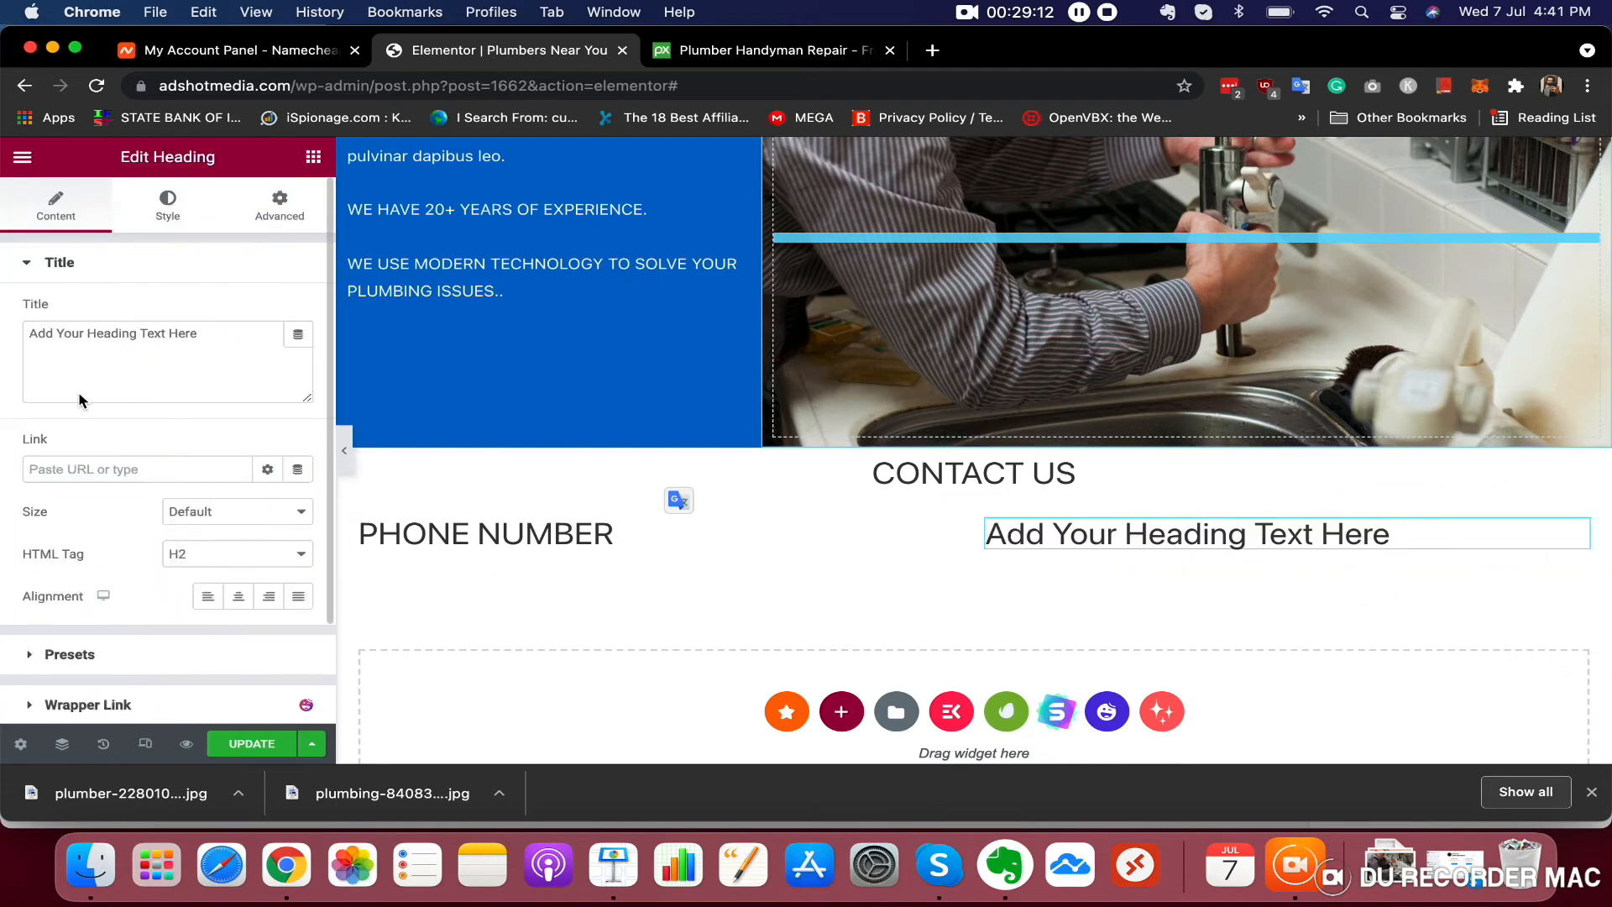
triple_click(106, 338)
type("EMAIL US")
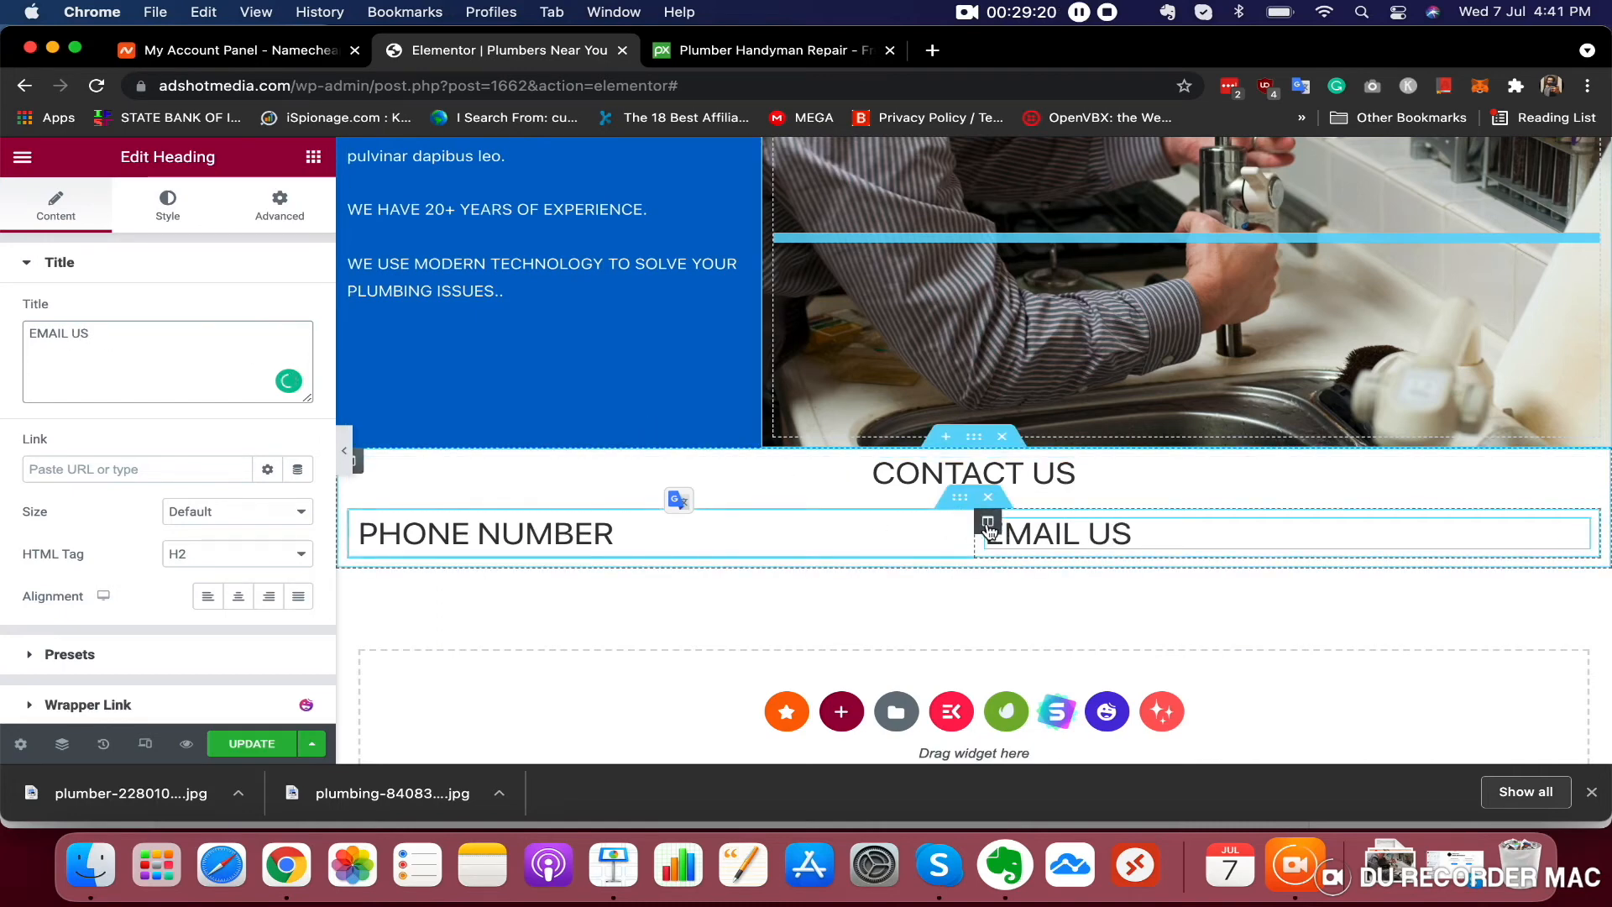
Duplicate the EMAIL US column and rename the copied heading to ADDRESS
right_click(988, 527)
left_click(1060, 386)
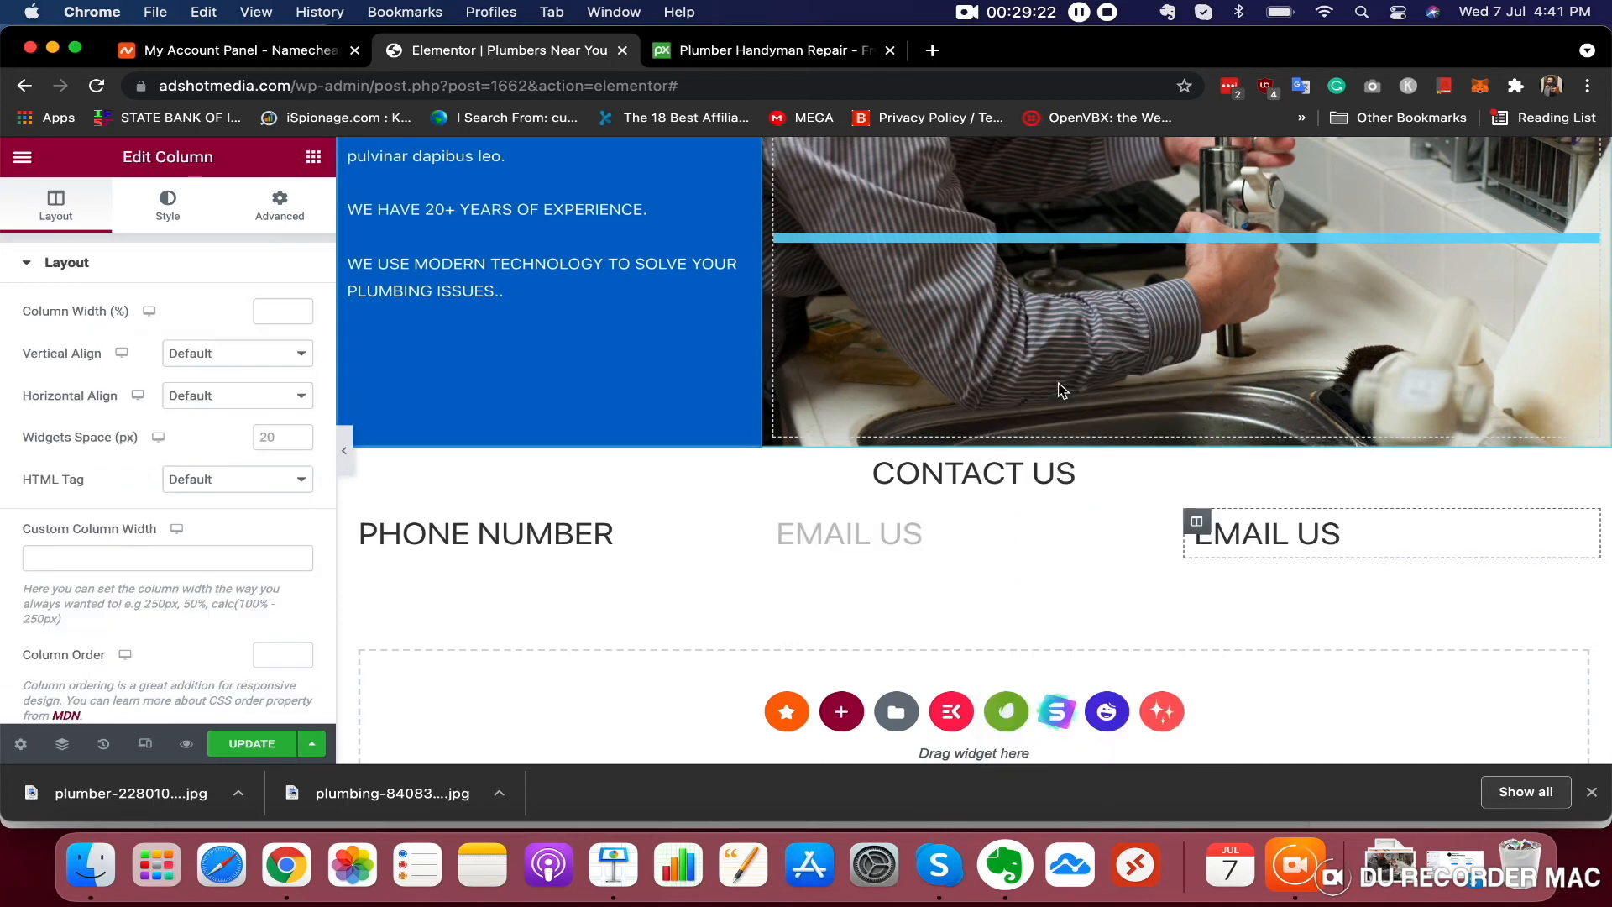
left_click(1303, 546)
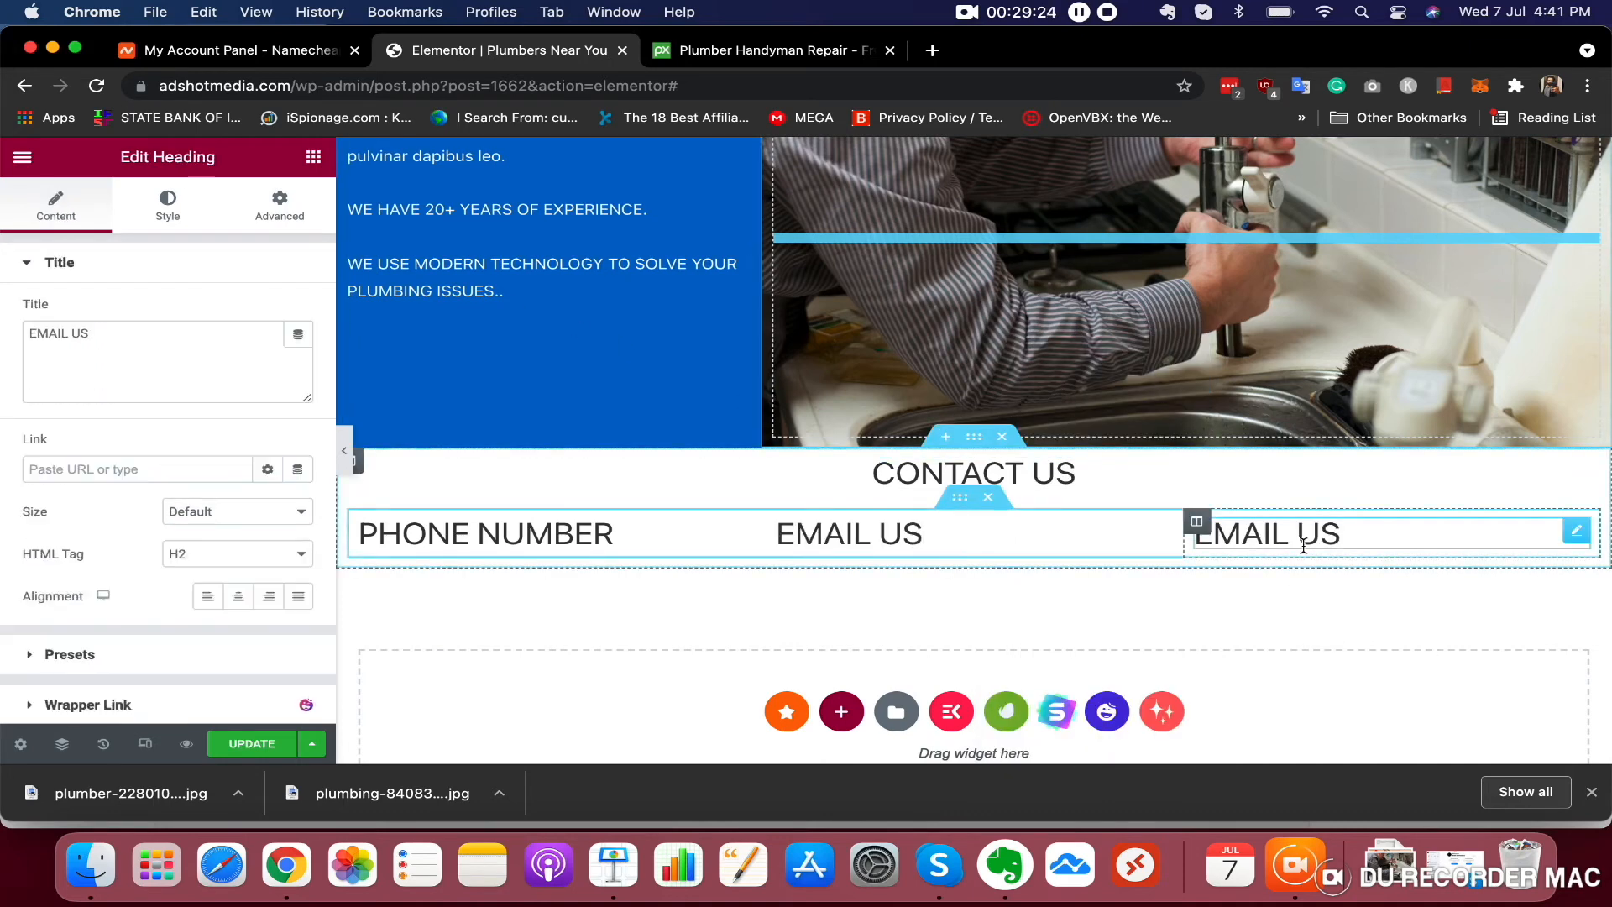
triple_click(1303, 546)
type("ADR")
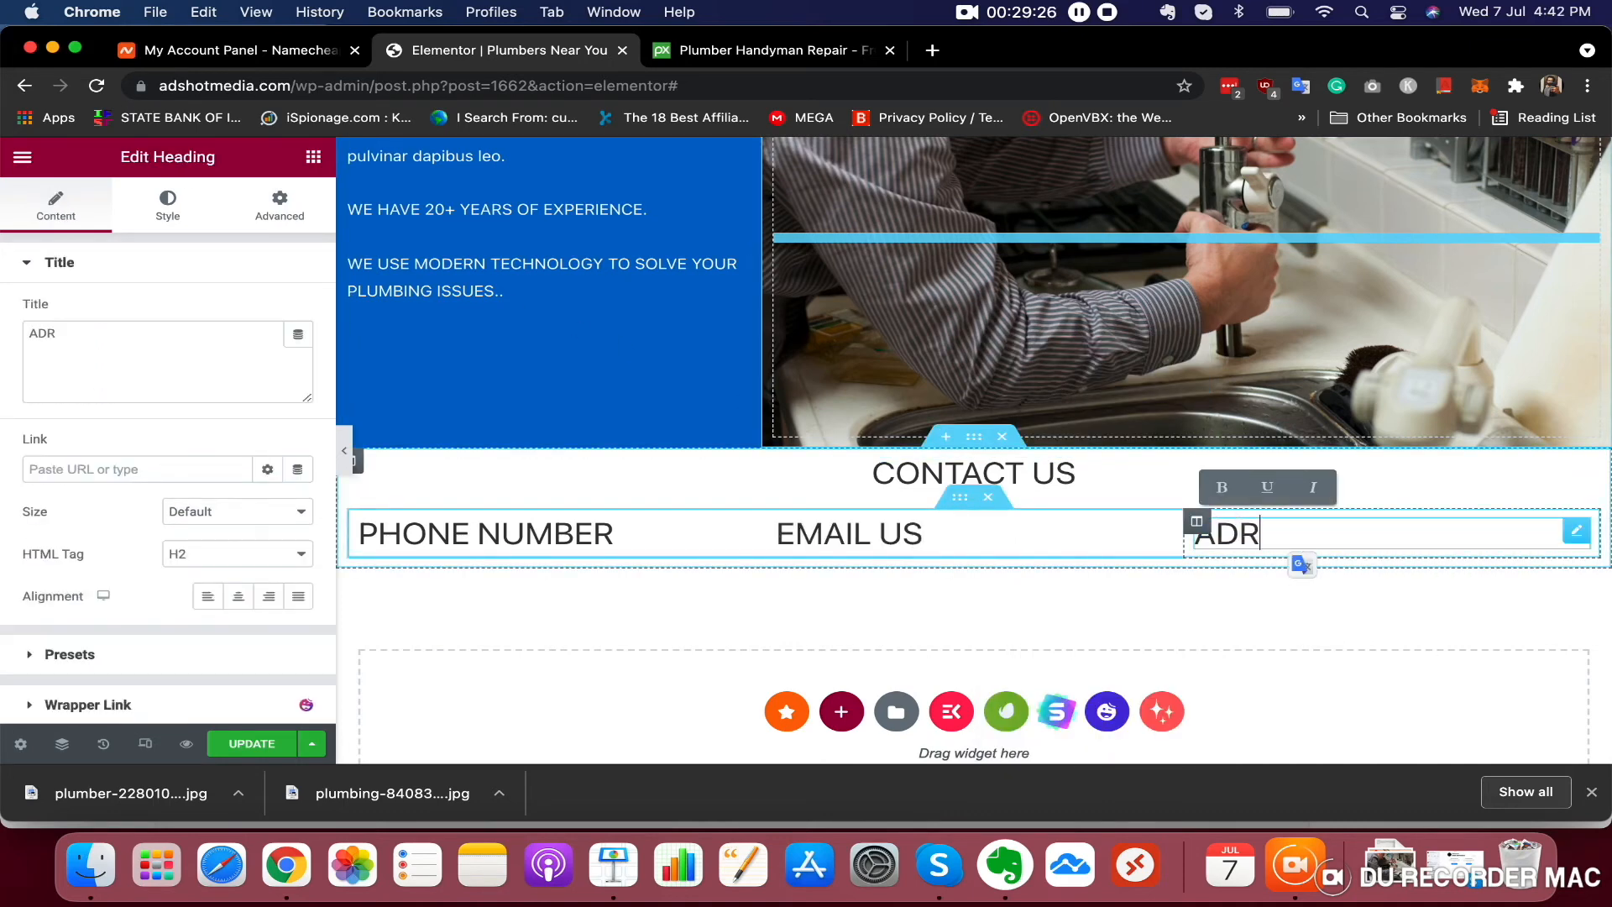
key("BackSpace")
type("DRESS")
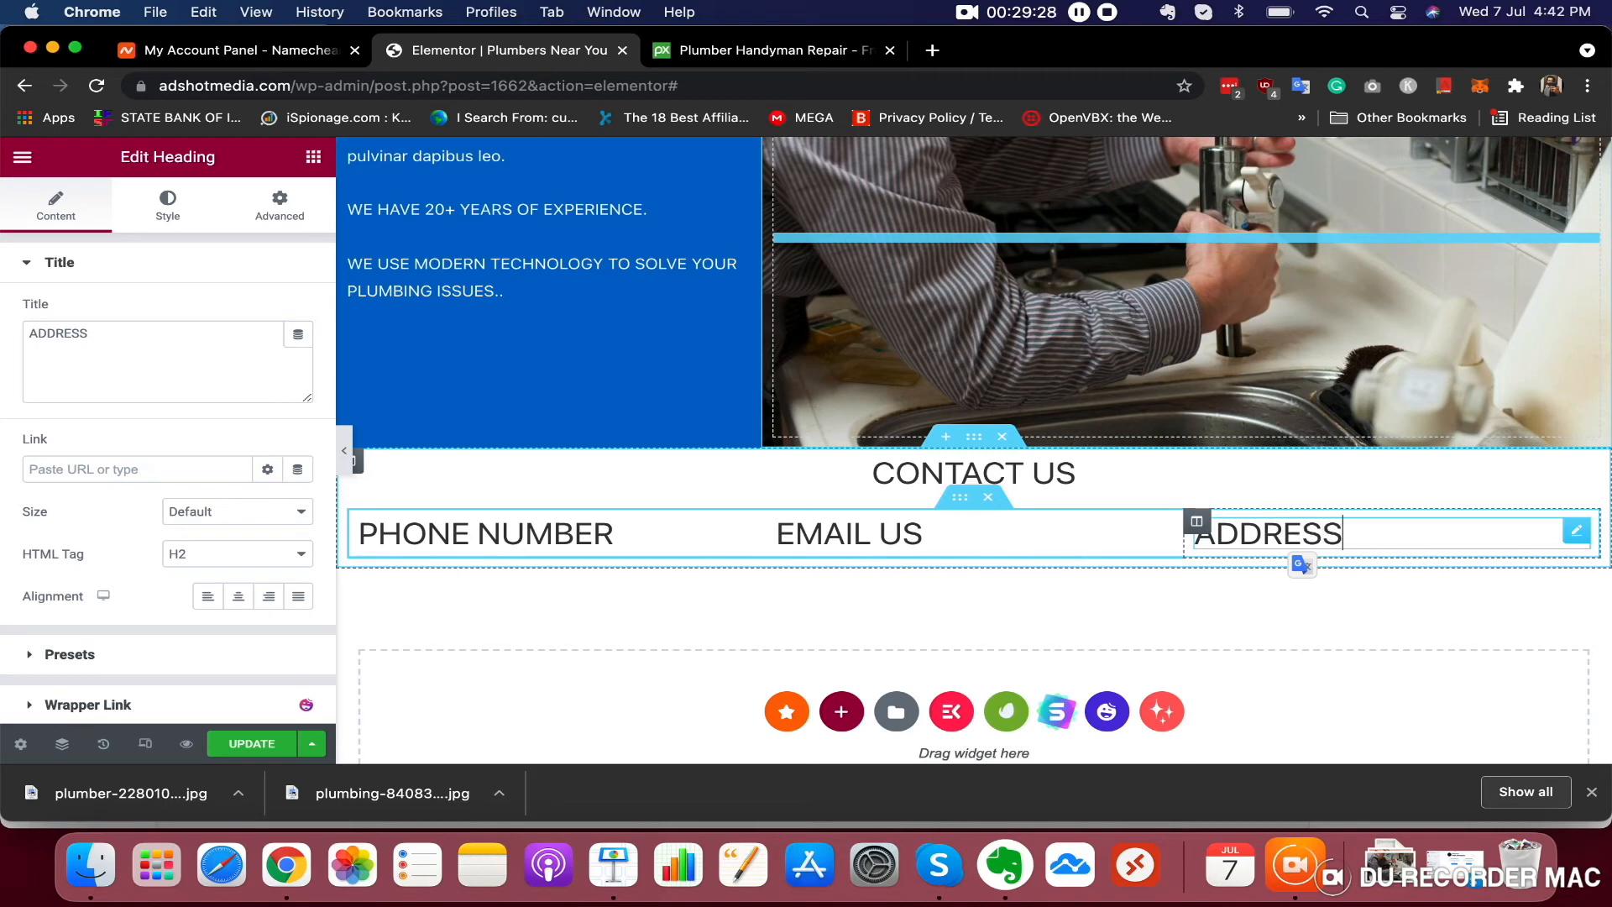
Set the PHONE NUMBER heading's font size to 17 px and copy that size value
left_click(506, 536)
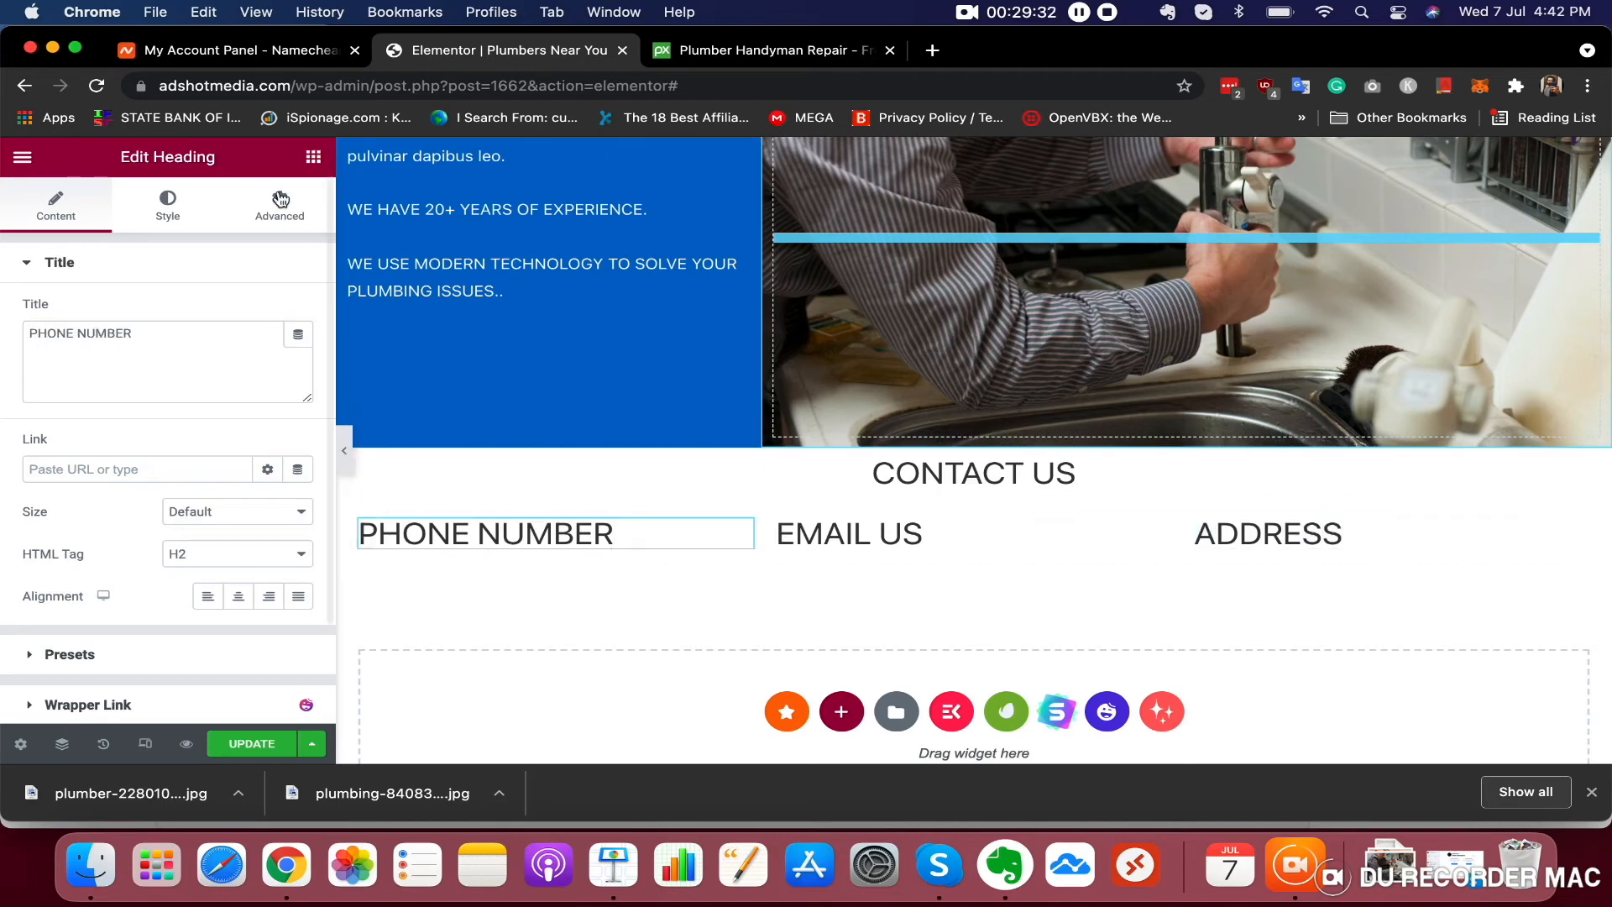
left_click(178, 217)
left_click(298, 356)
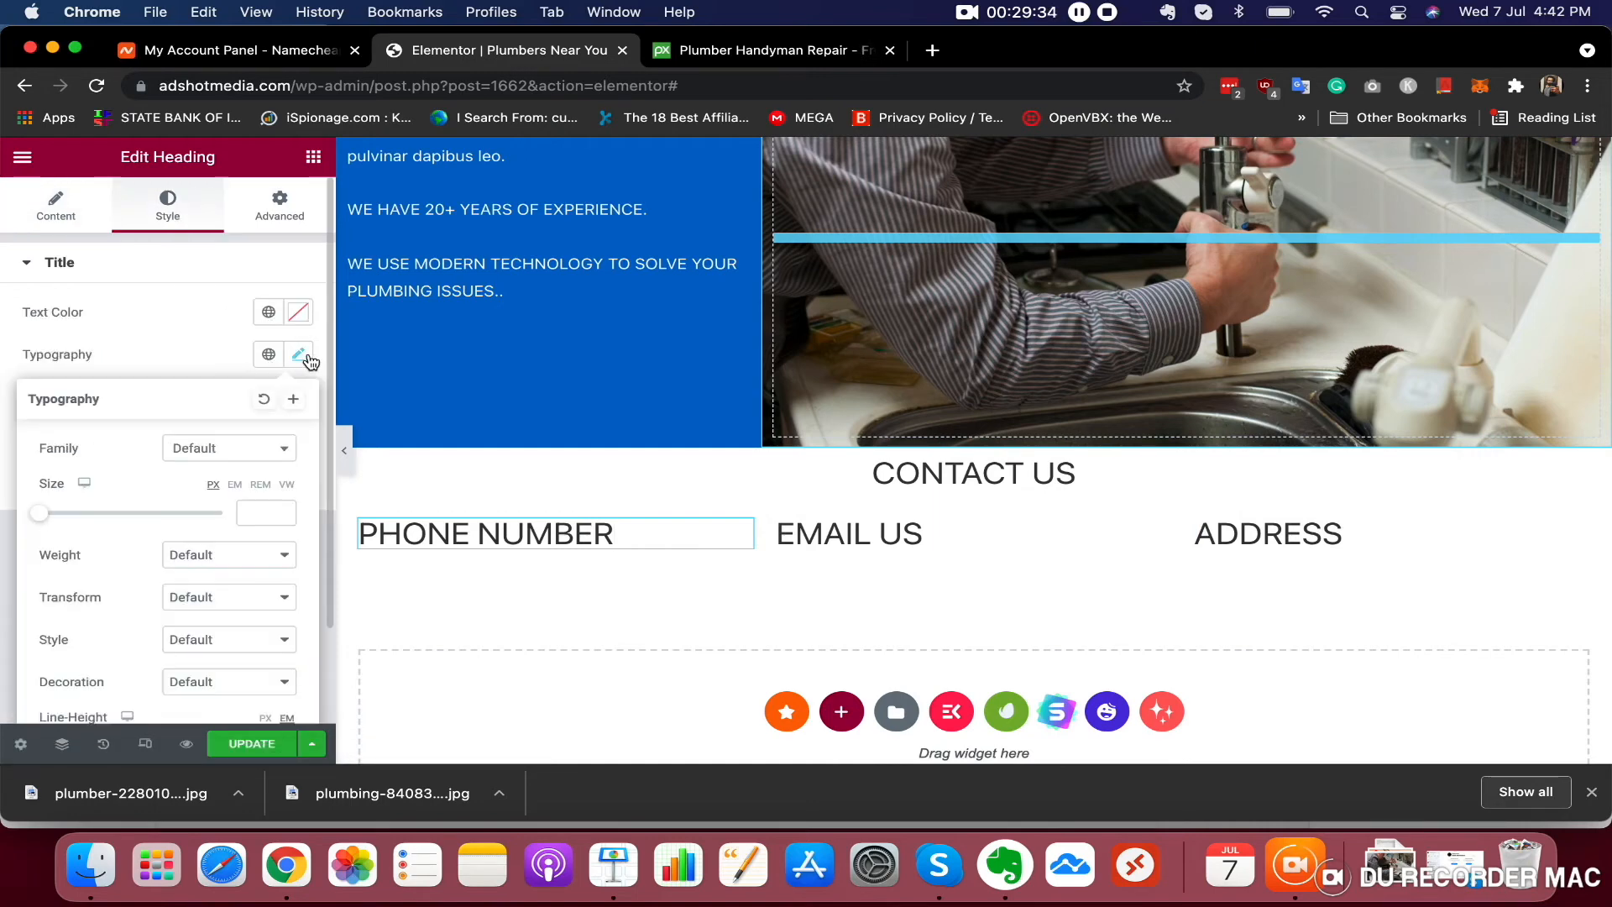
left_click_drag(46, 521, 62, 519)
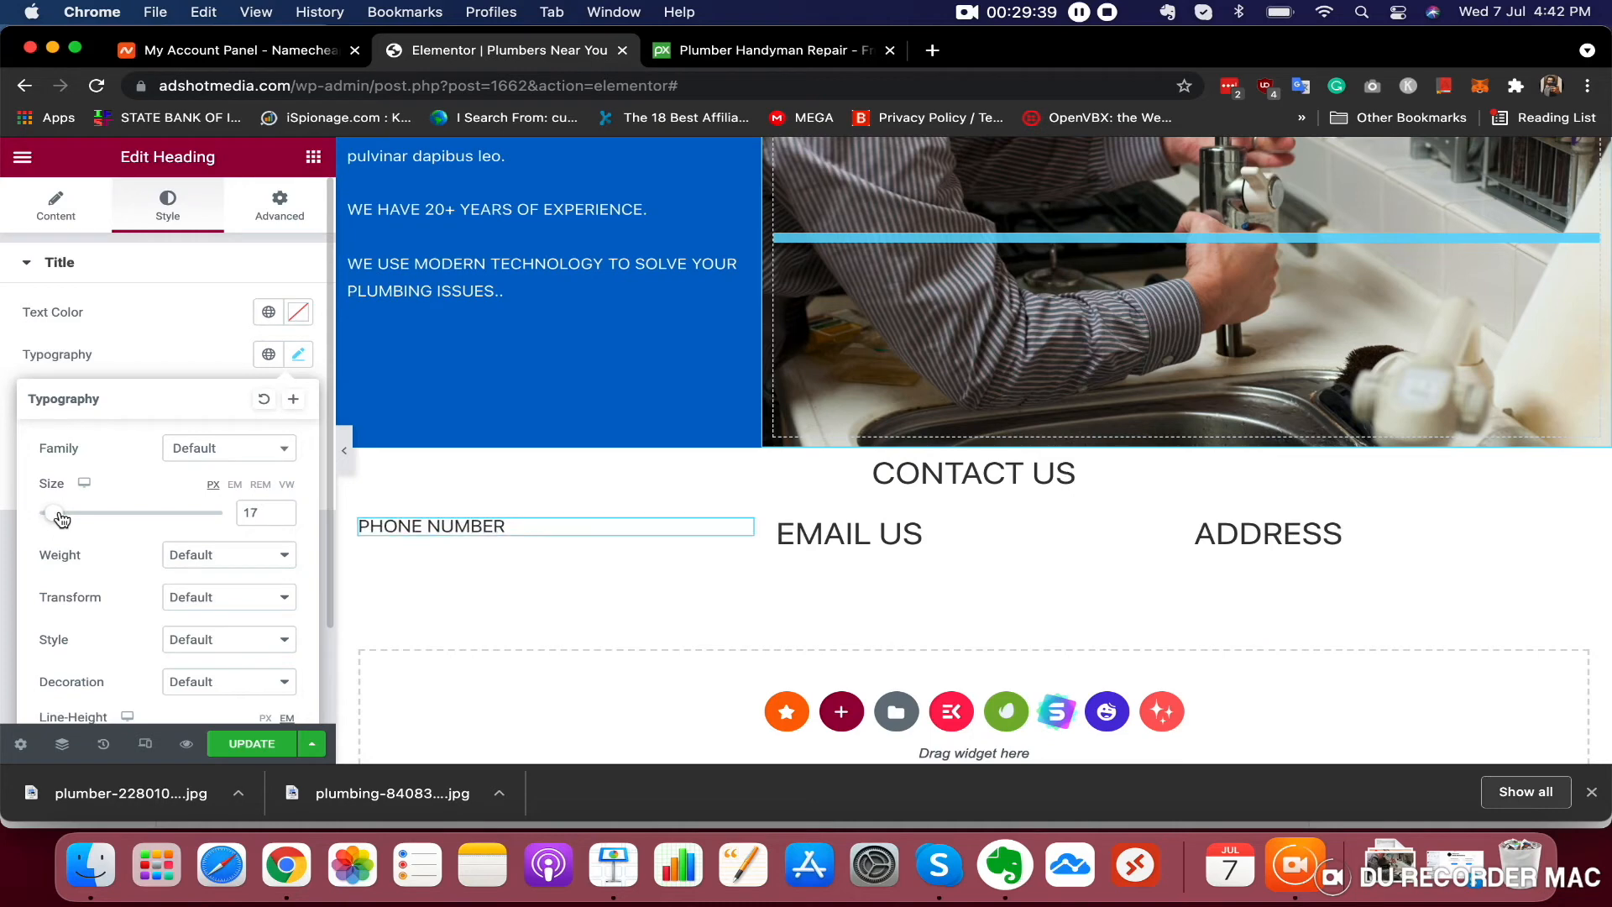
right_click(254, 514)
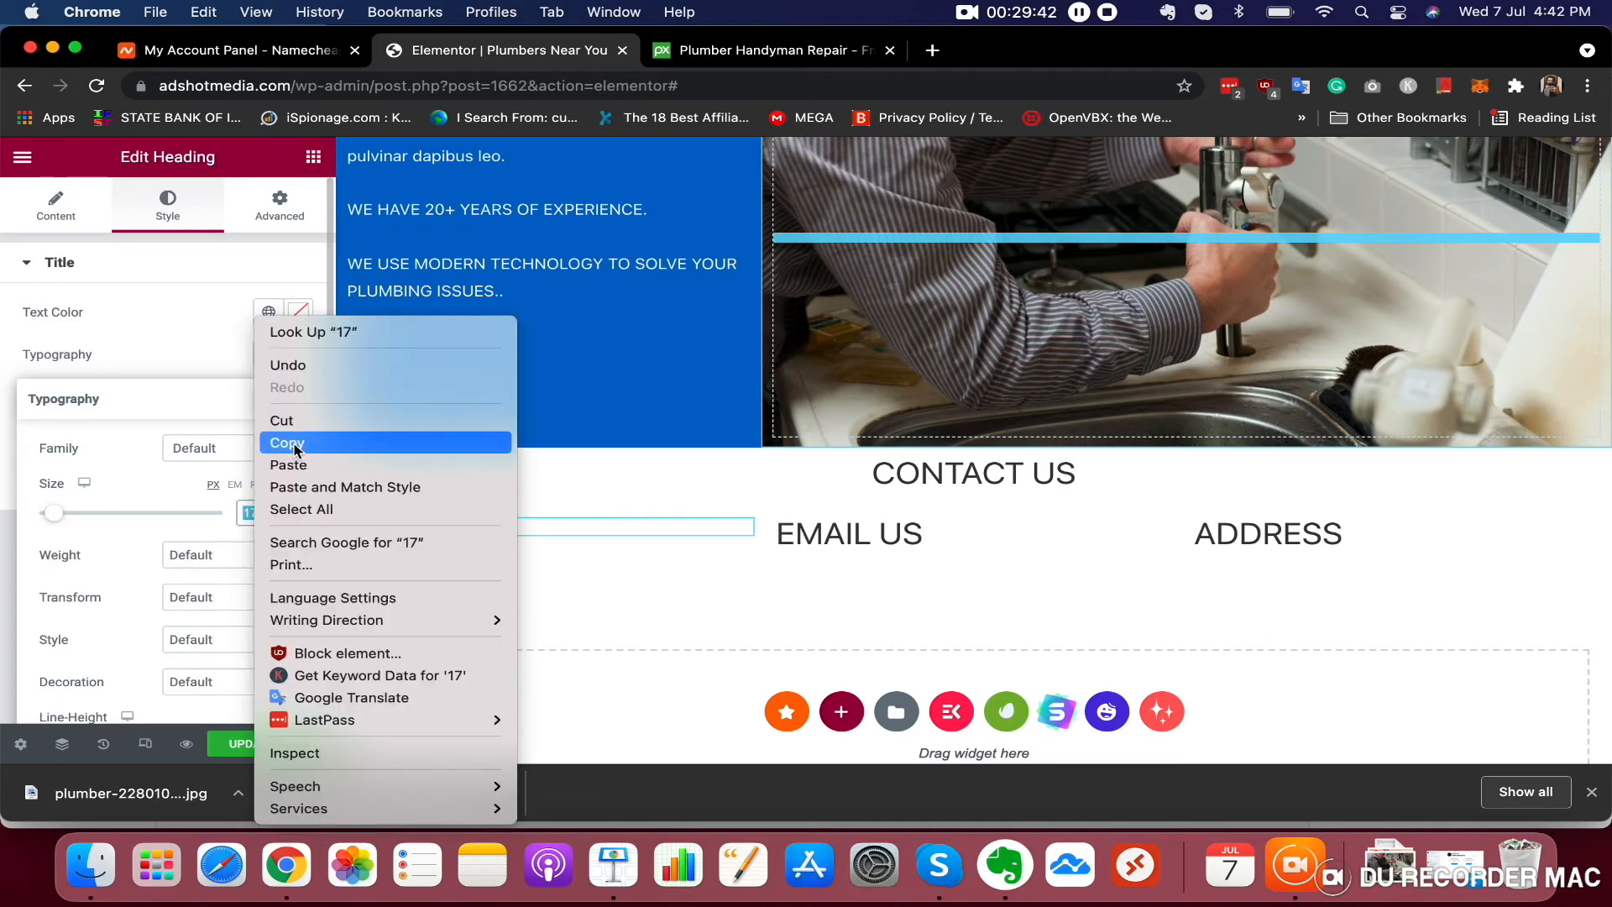
left_click(340, 440)
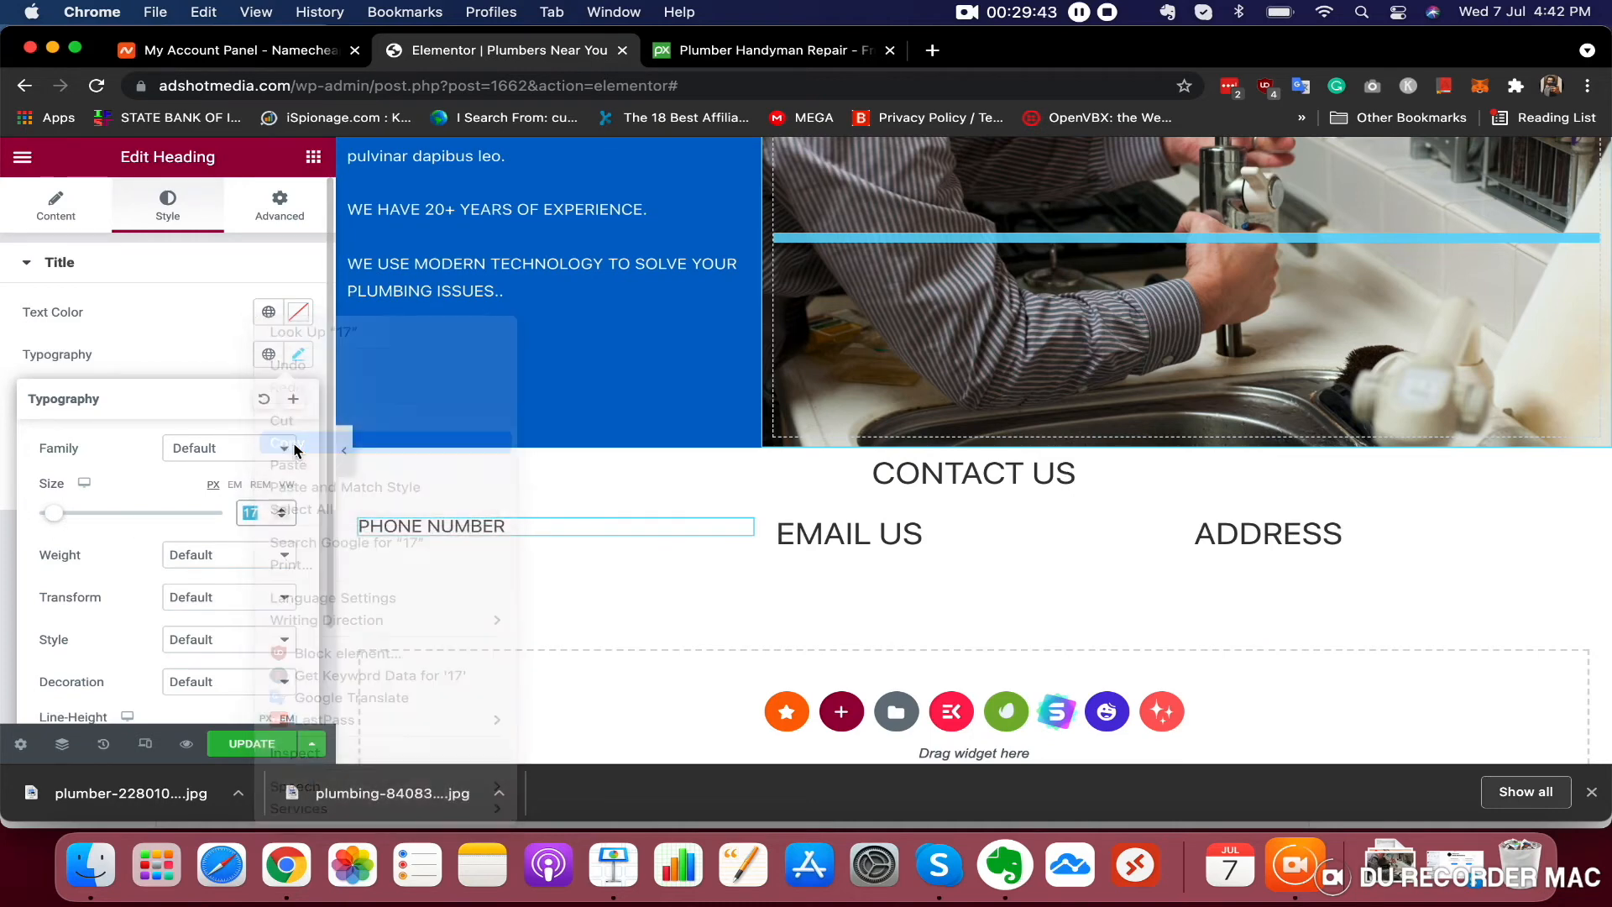
Set the EMAIL US heading's typography size to 17 px
left_click(834, 532)
left_click(170, 208)
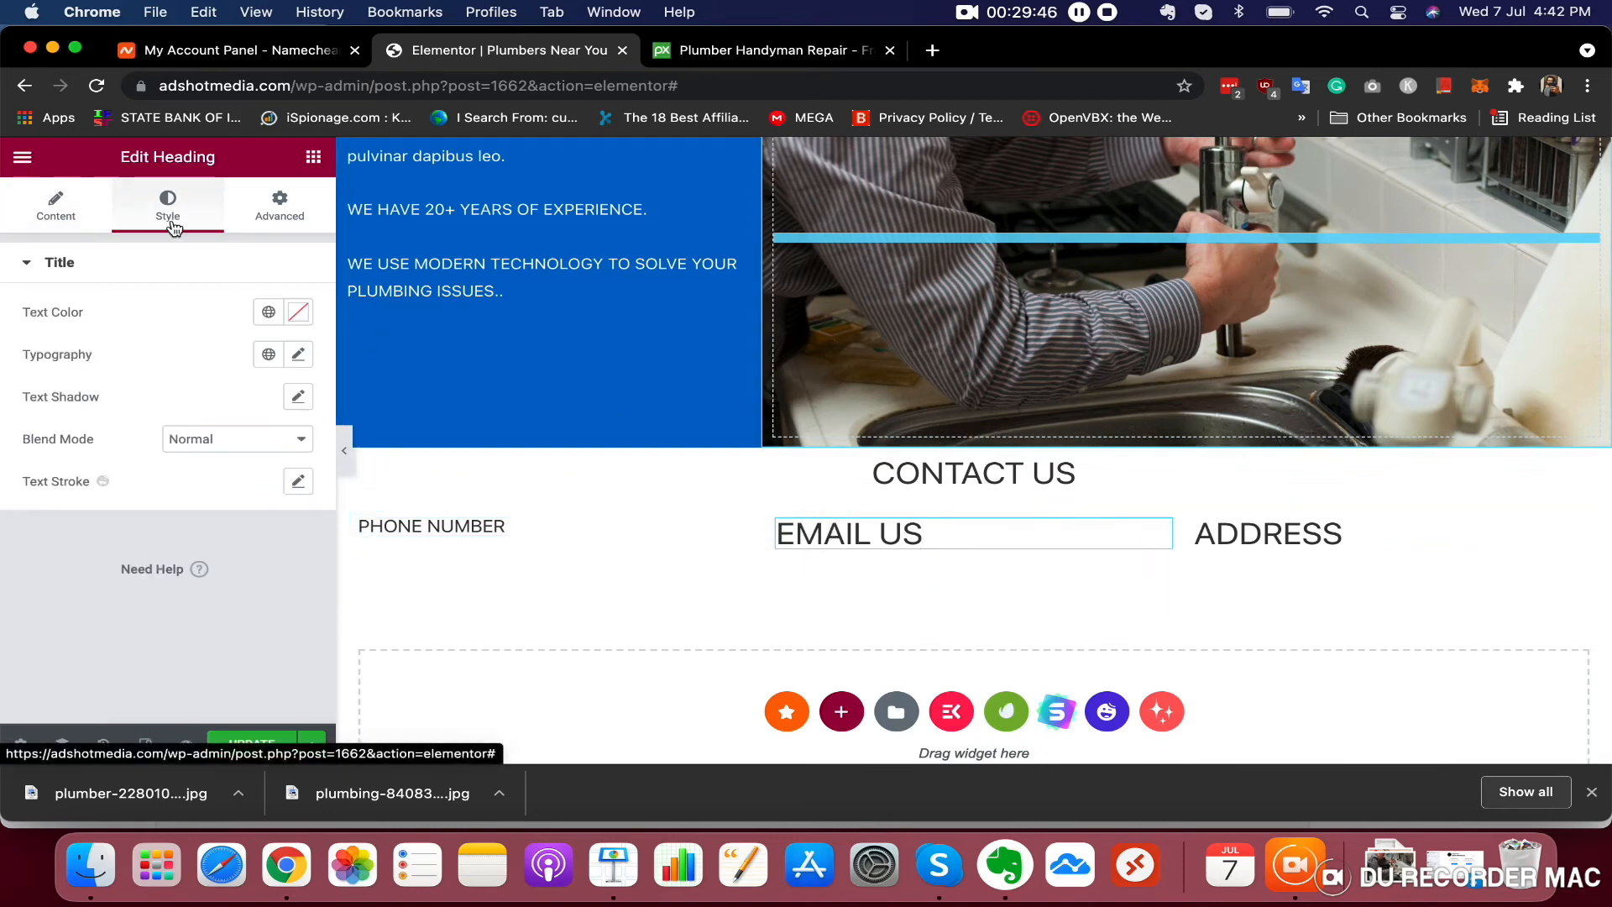
left_click(298, 354)
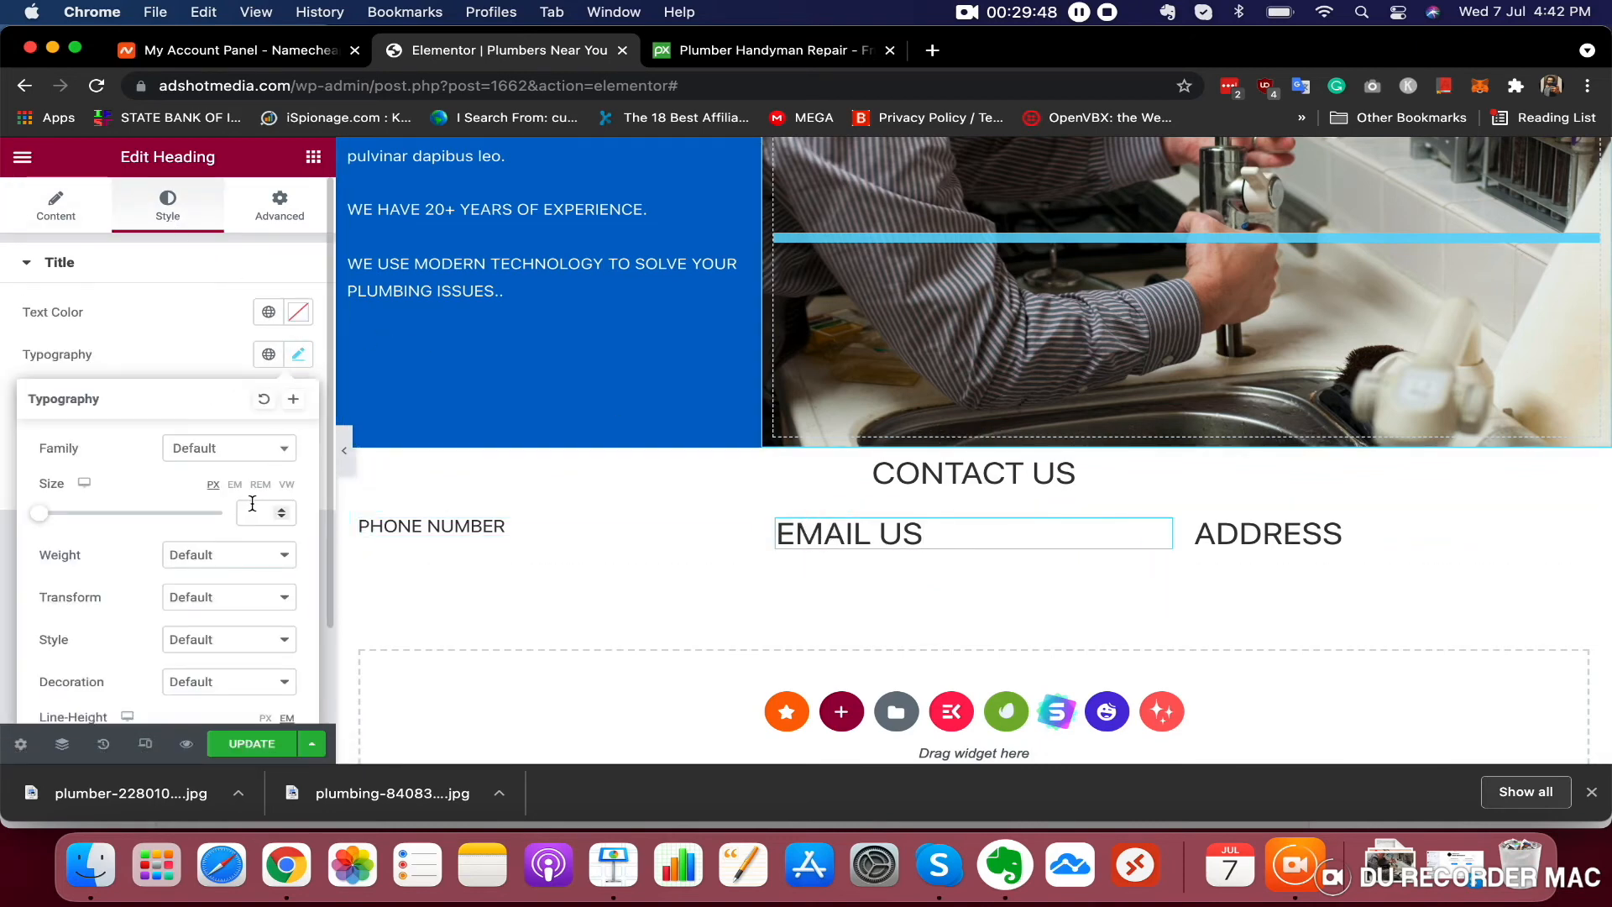
left_click(251, 507)
type("17")
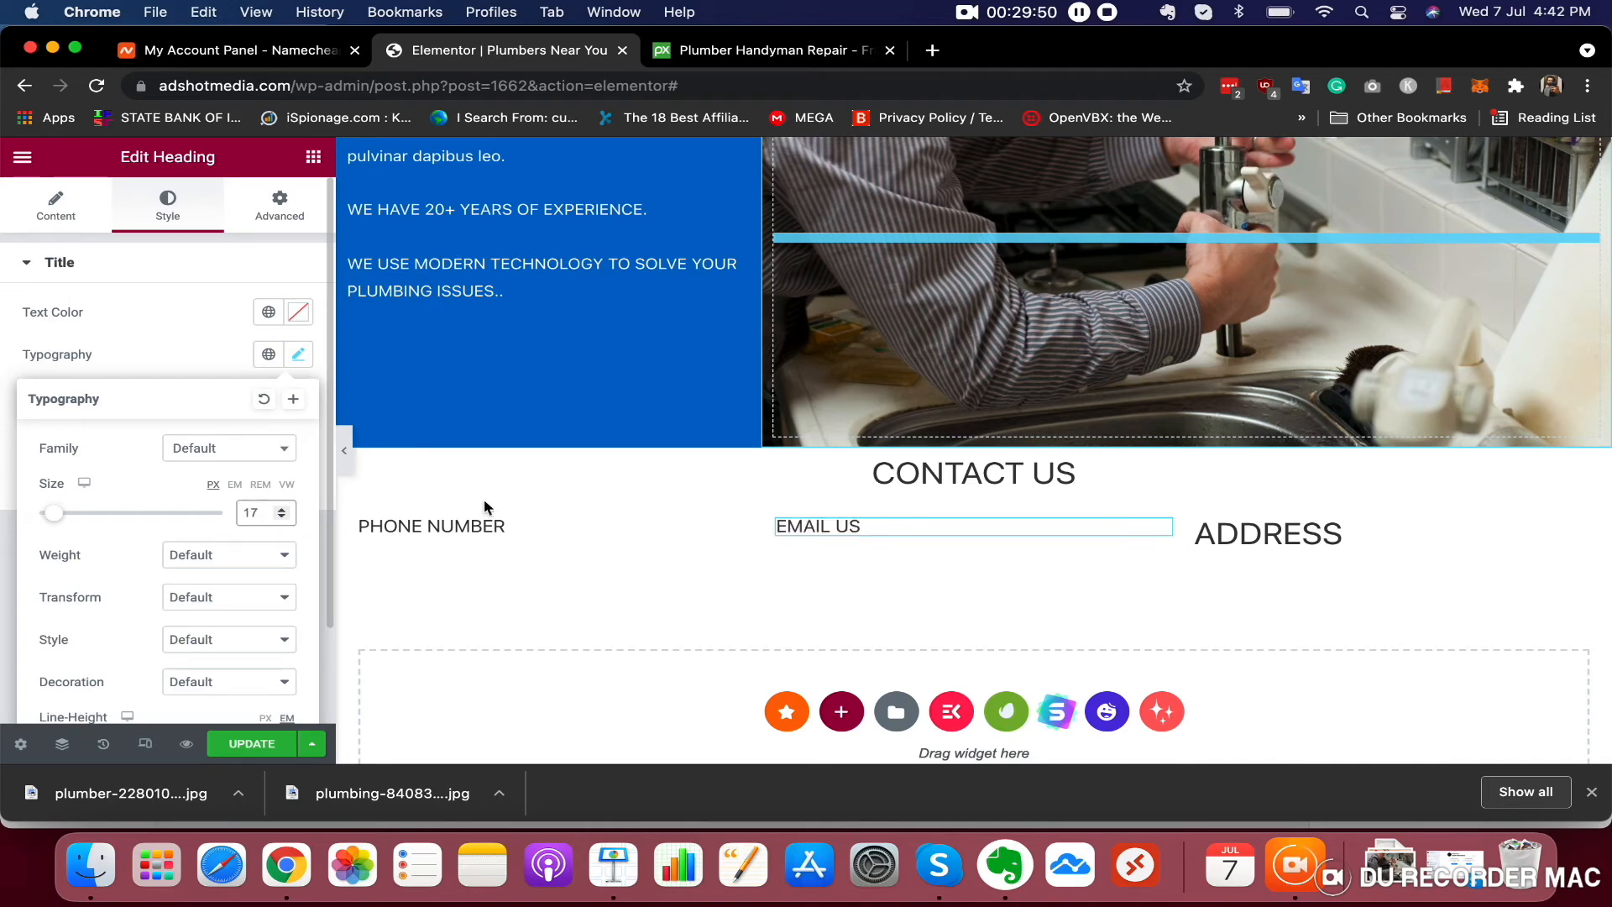
Set the ADDRESS heading's typography size to 17 px
left_click(1310, 533)
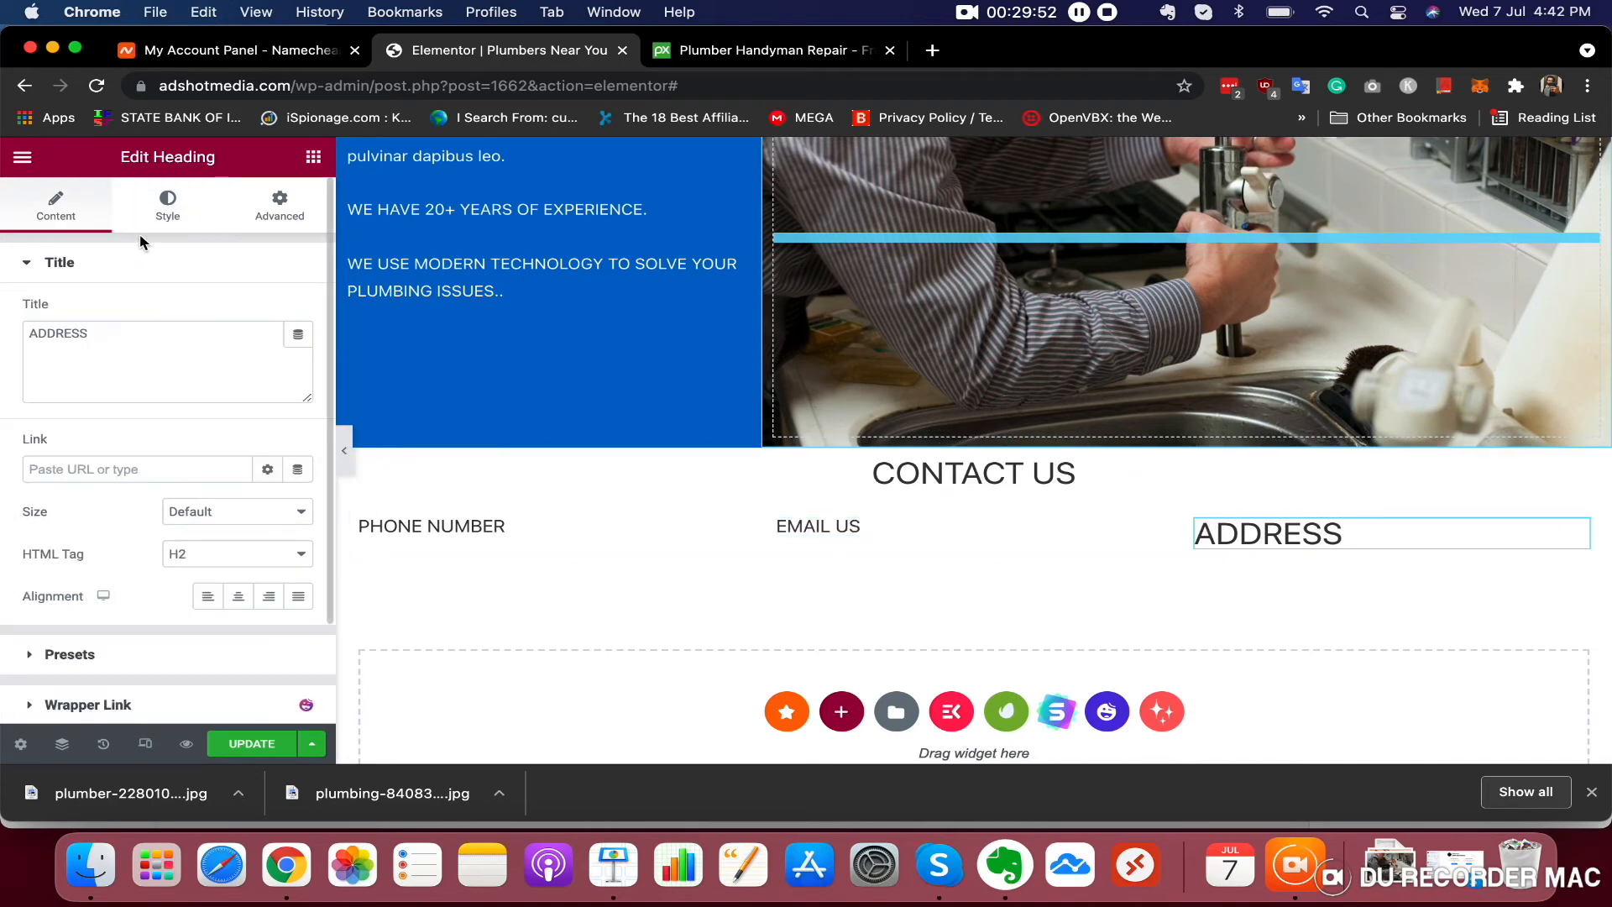
left_click(168, 207)
left_click(298, 354)
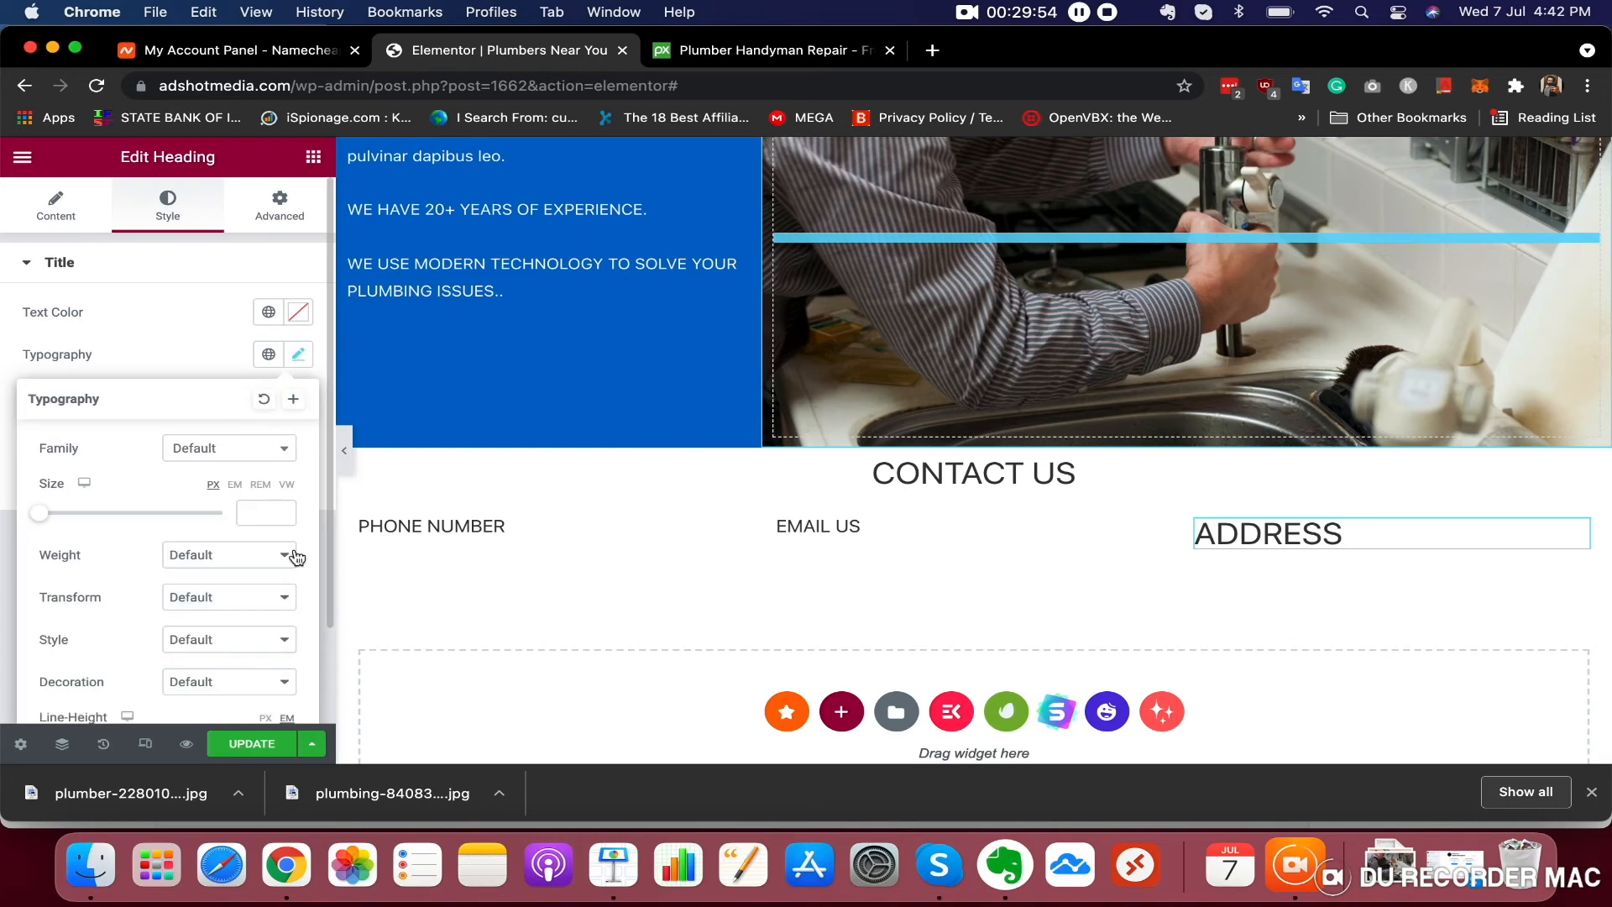
type("17")
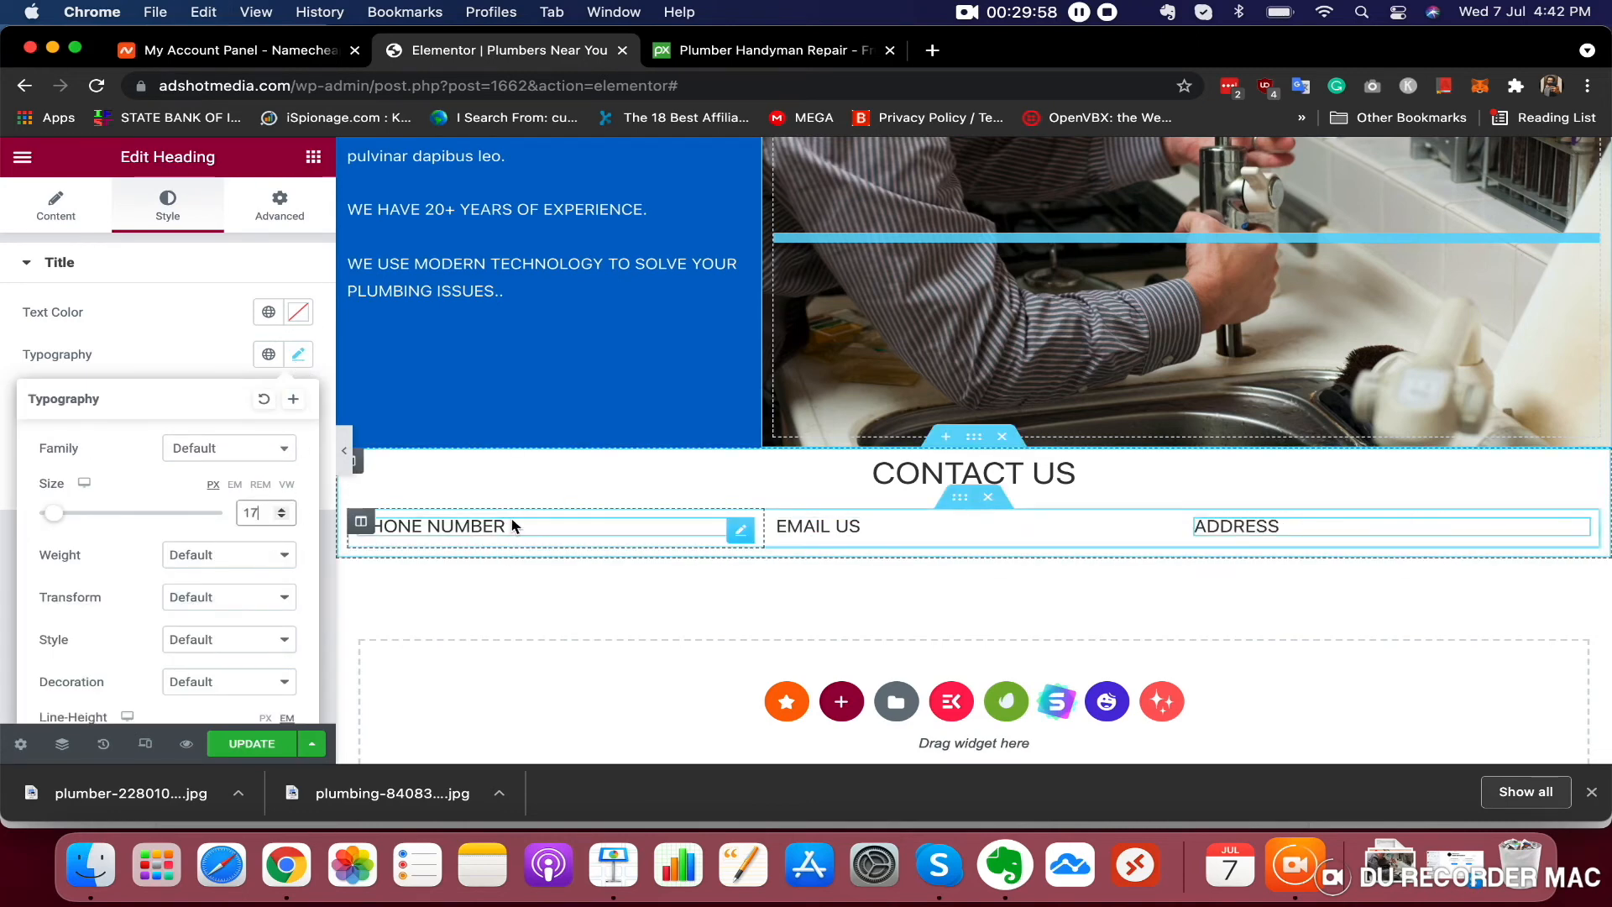
Place a Text Editor widget beneath each of the PHONE NUMBER, EMAIL US and ADDRESS headings
left_click(313, 157)
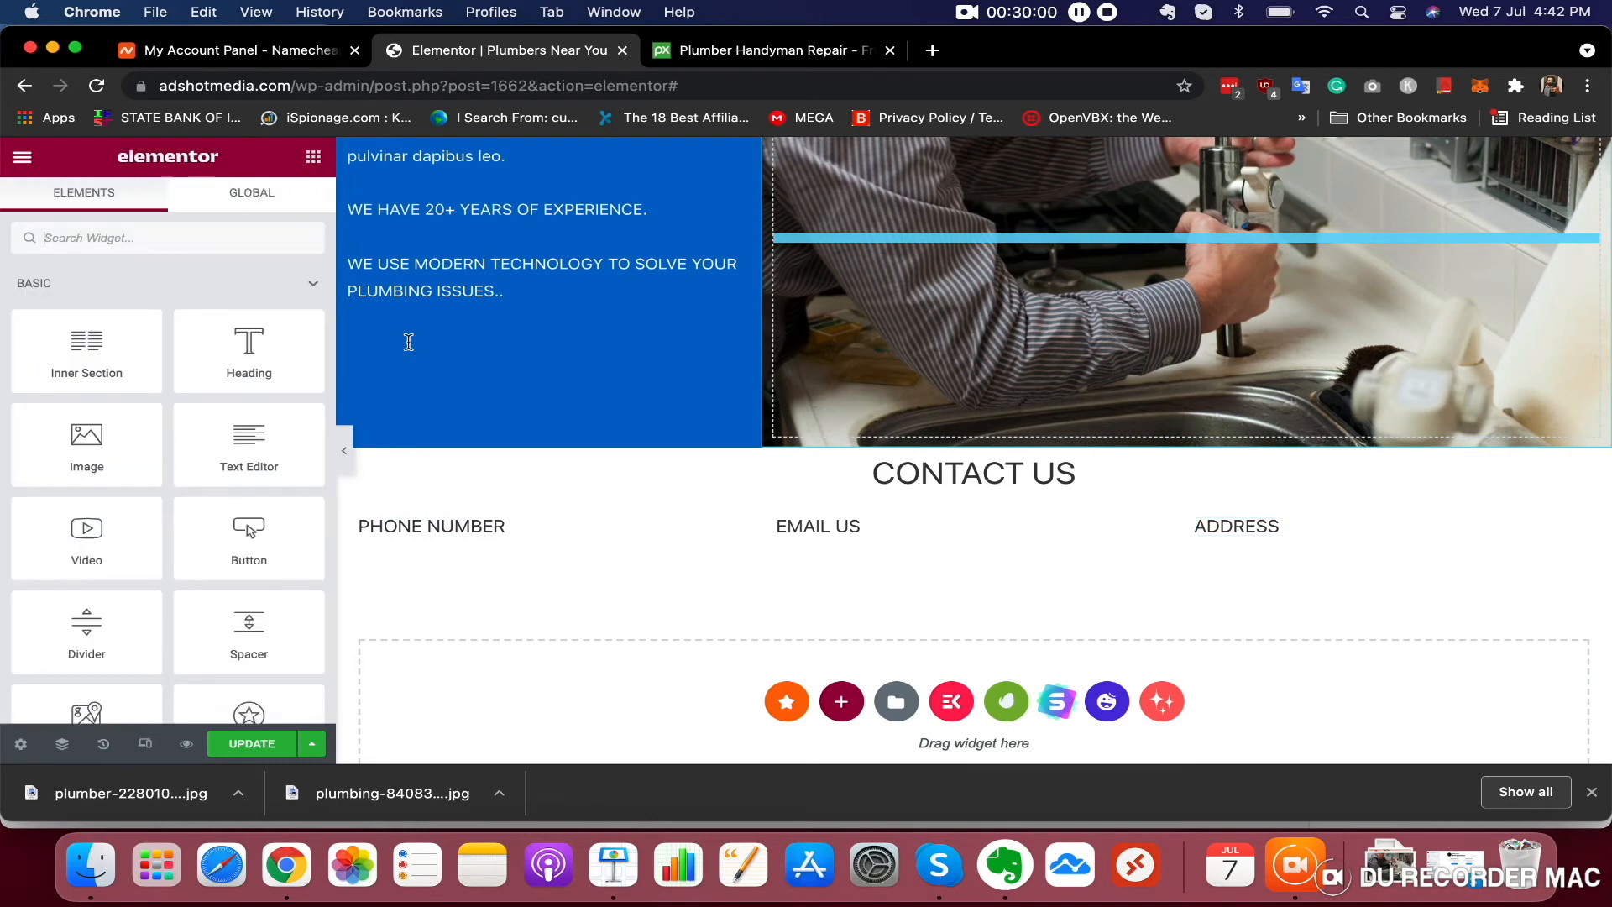
left_click(523, 526)
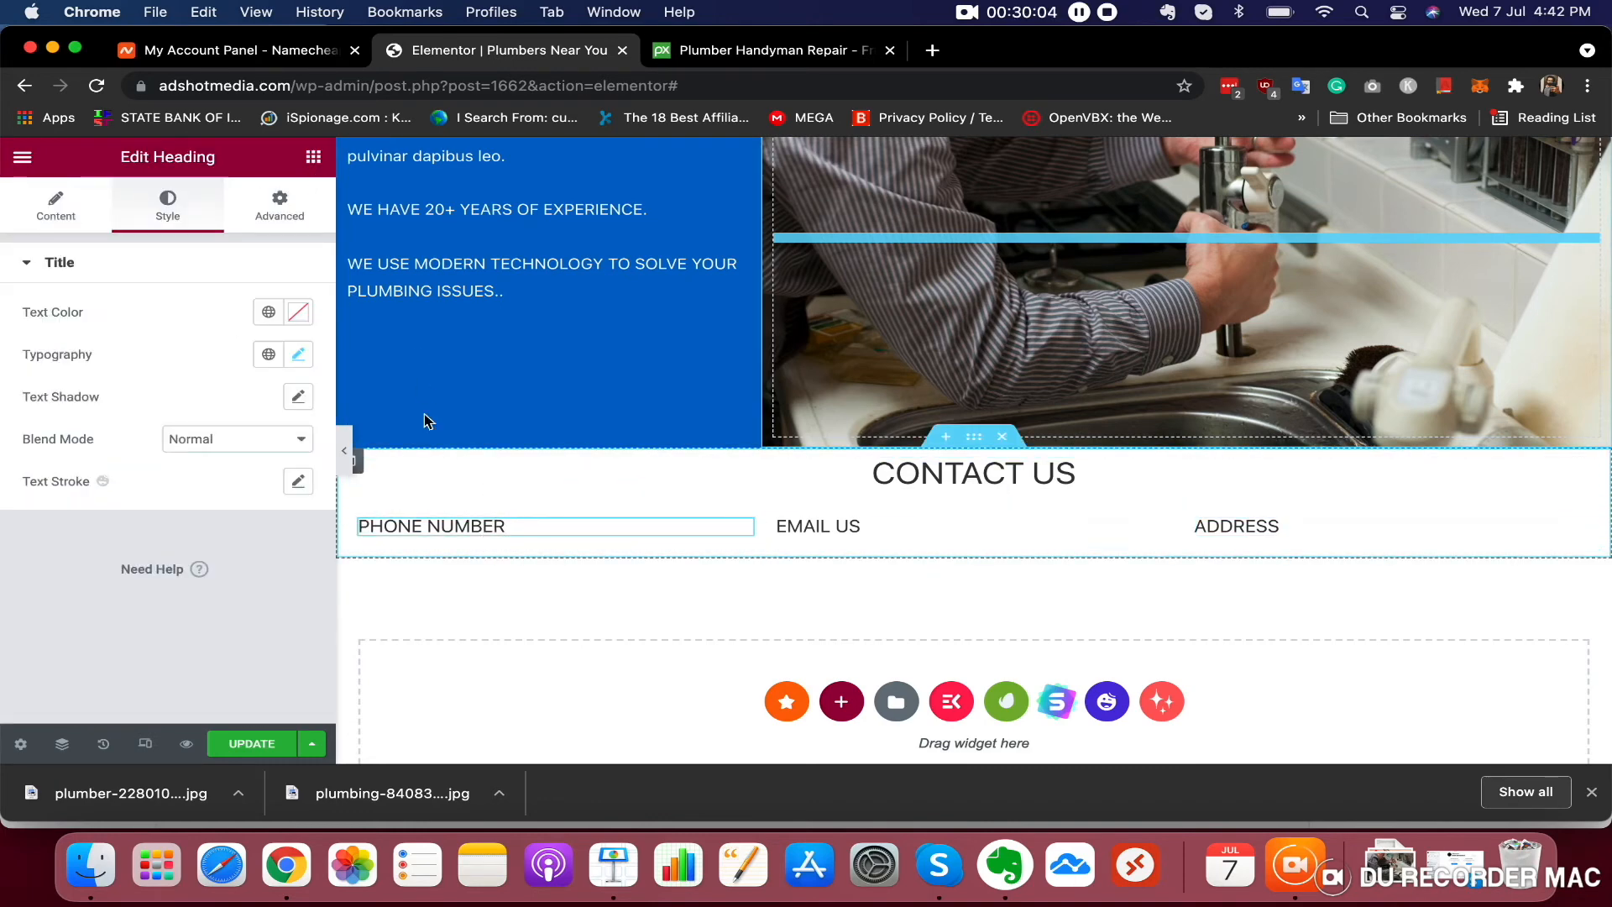
left_click(313, 158)
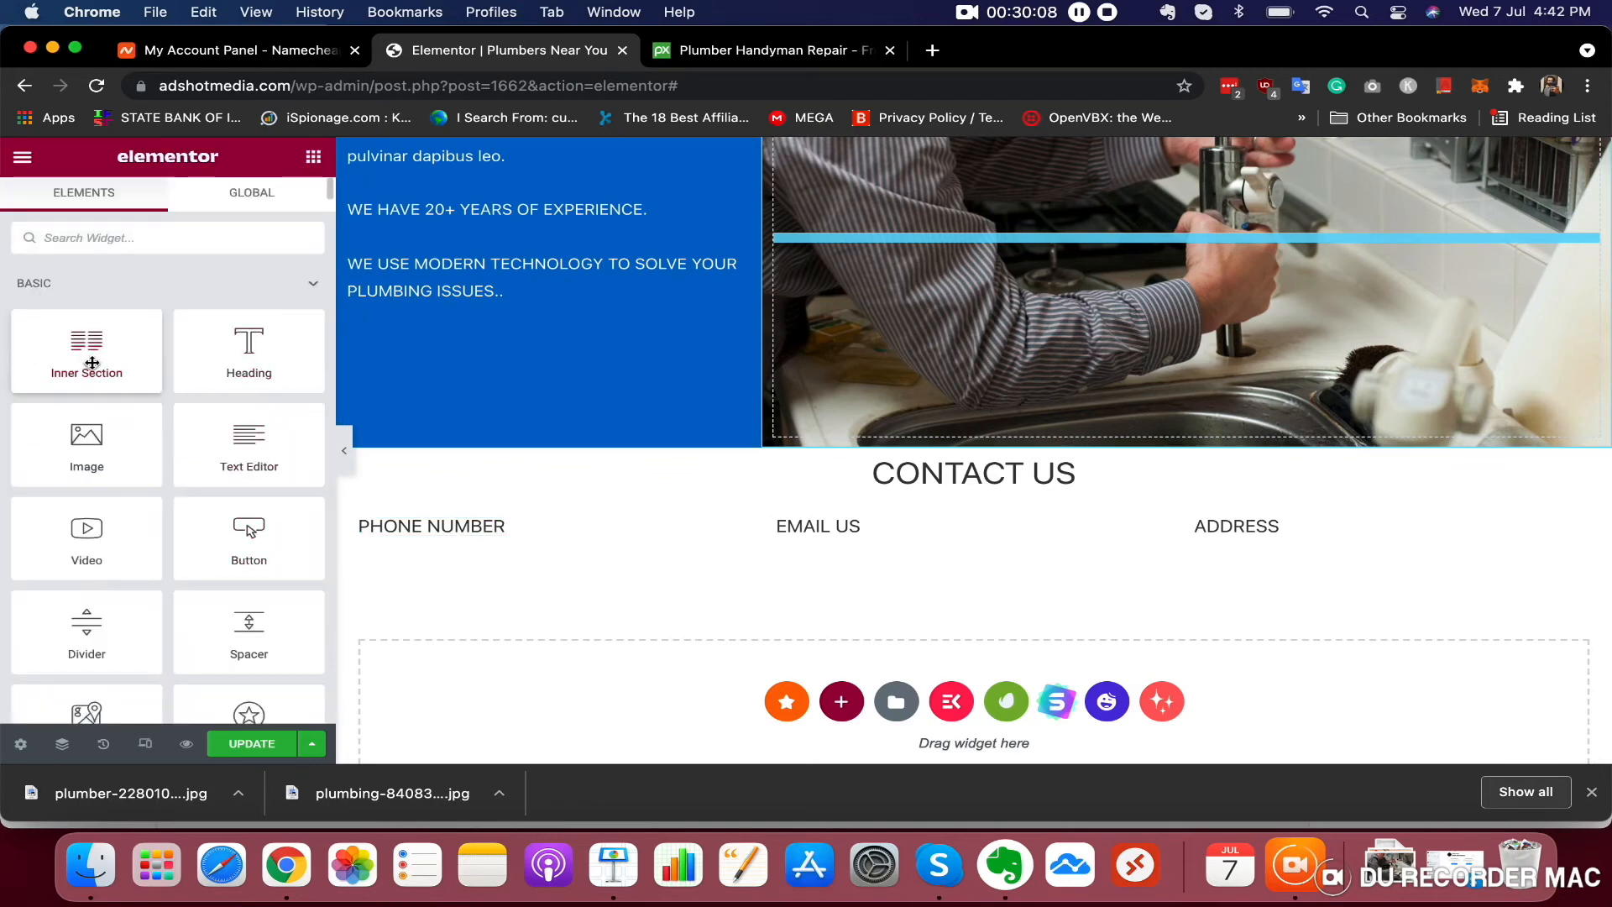
left_click_drag(236, 449, 419, 532)
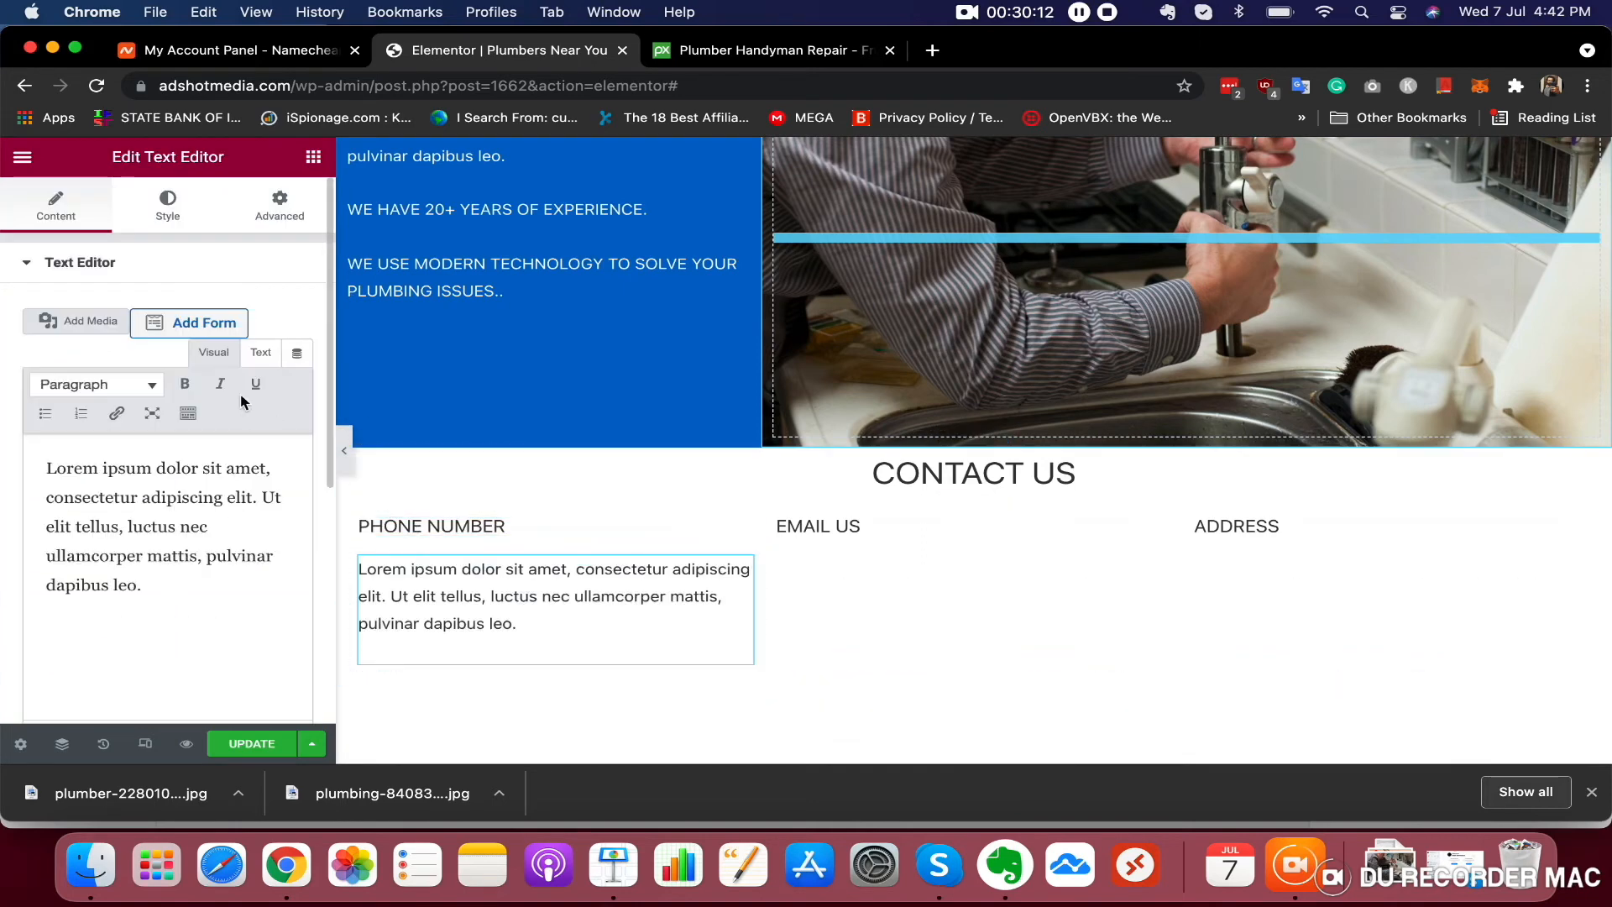
left_click(313, 157)
left_click_drag(248, 445, 910, 542)
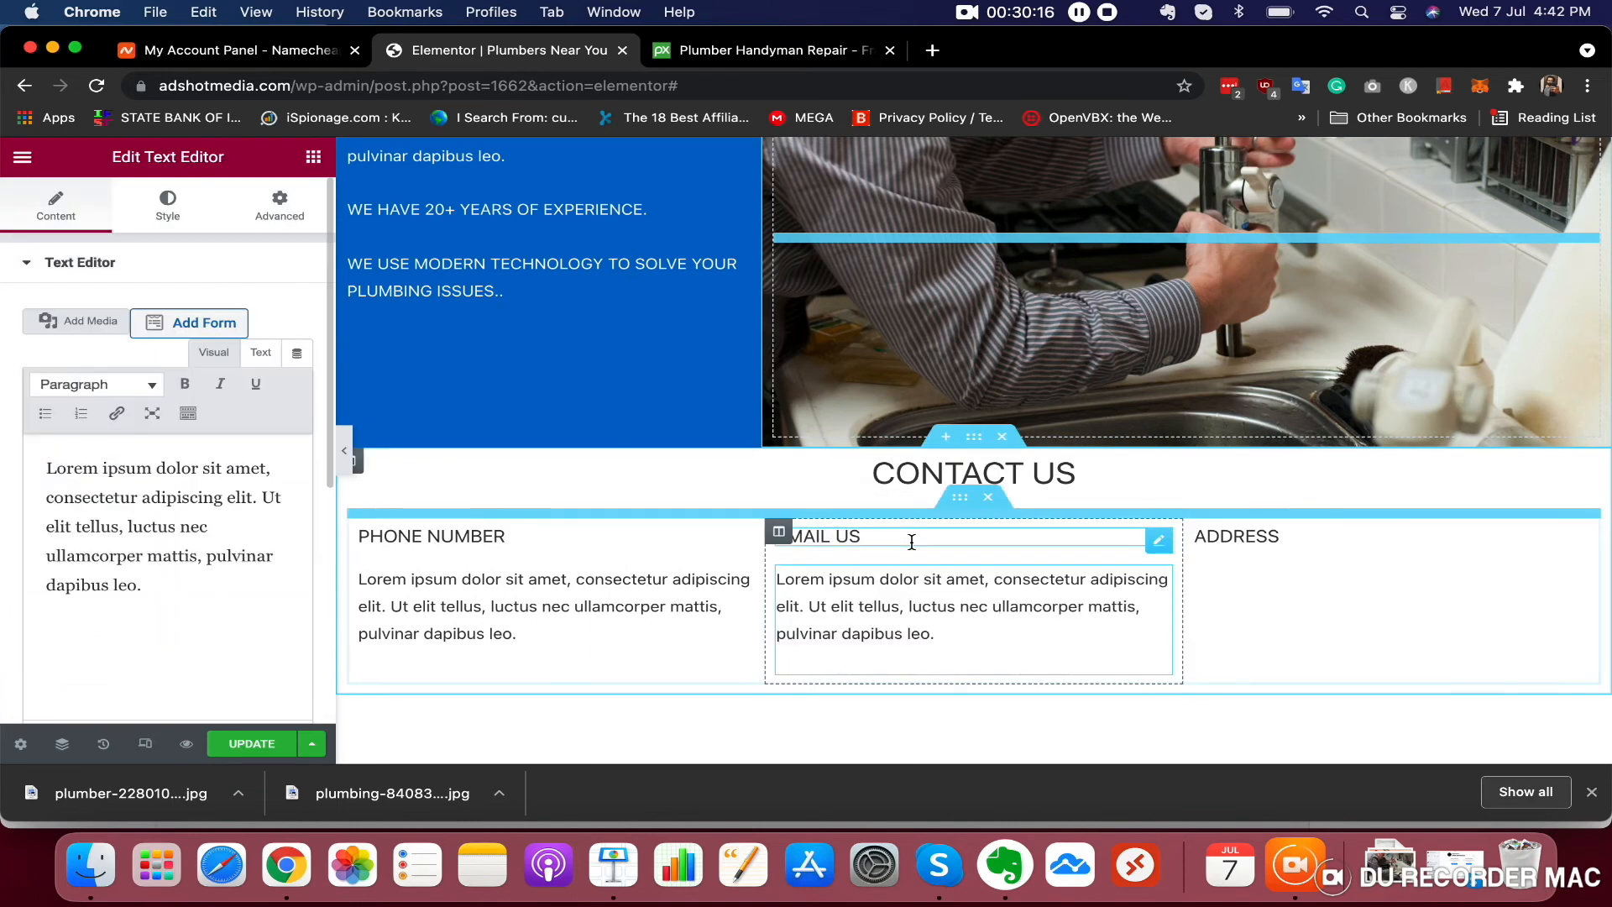
left_click(315, 164)
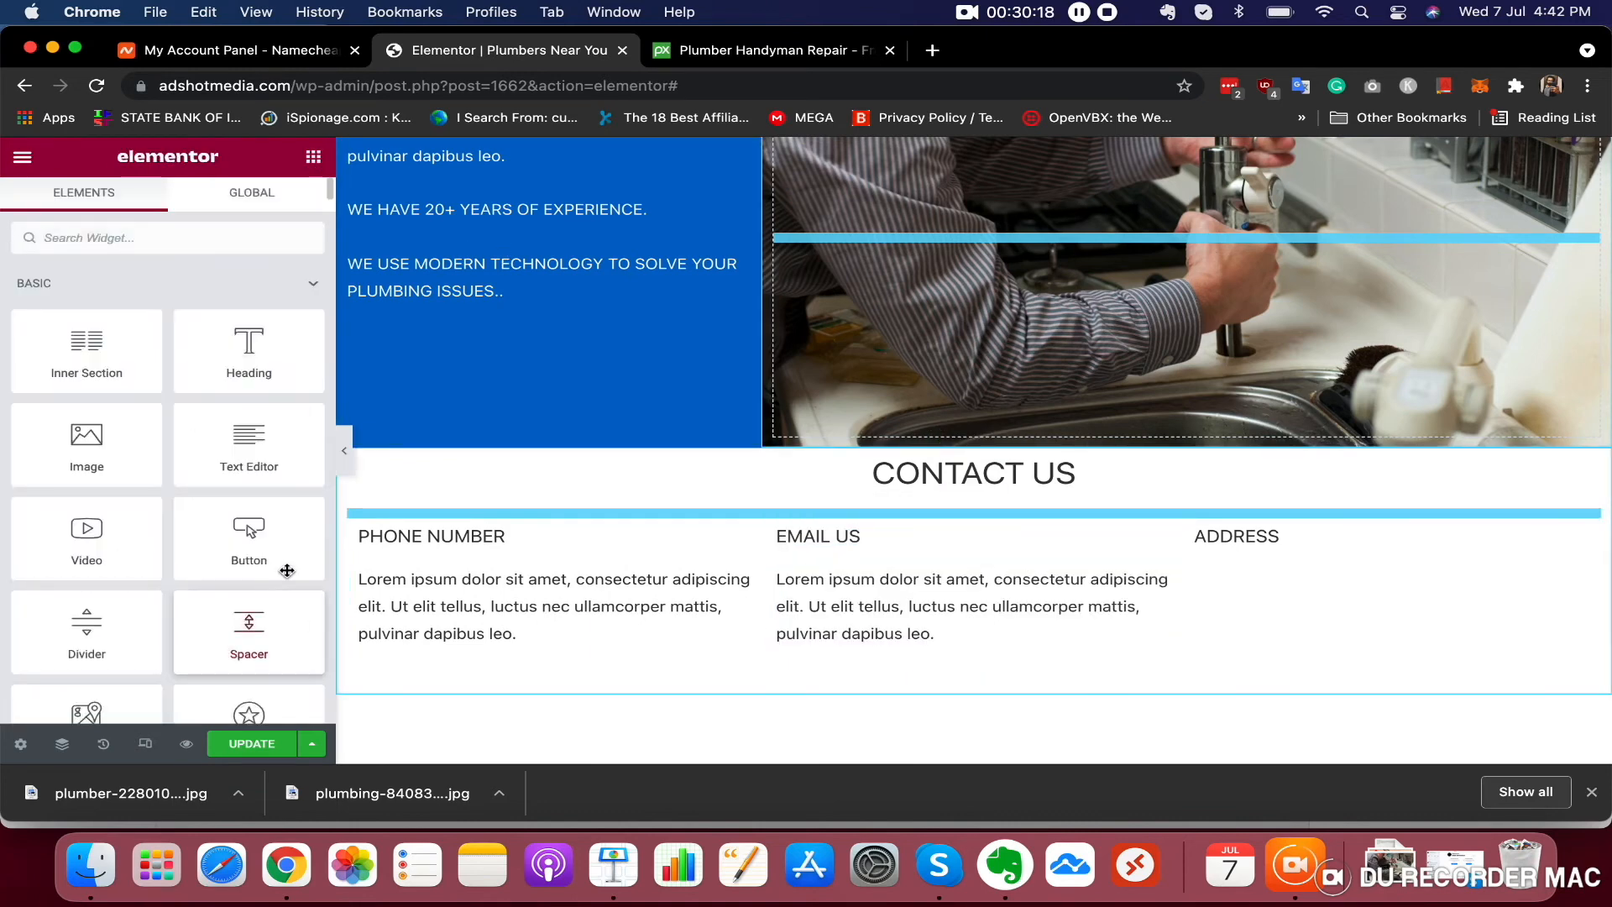
left_click_drag(249, 454, 1216, 536)
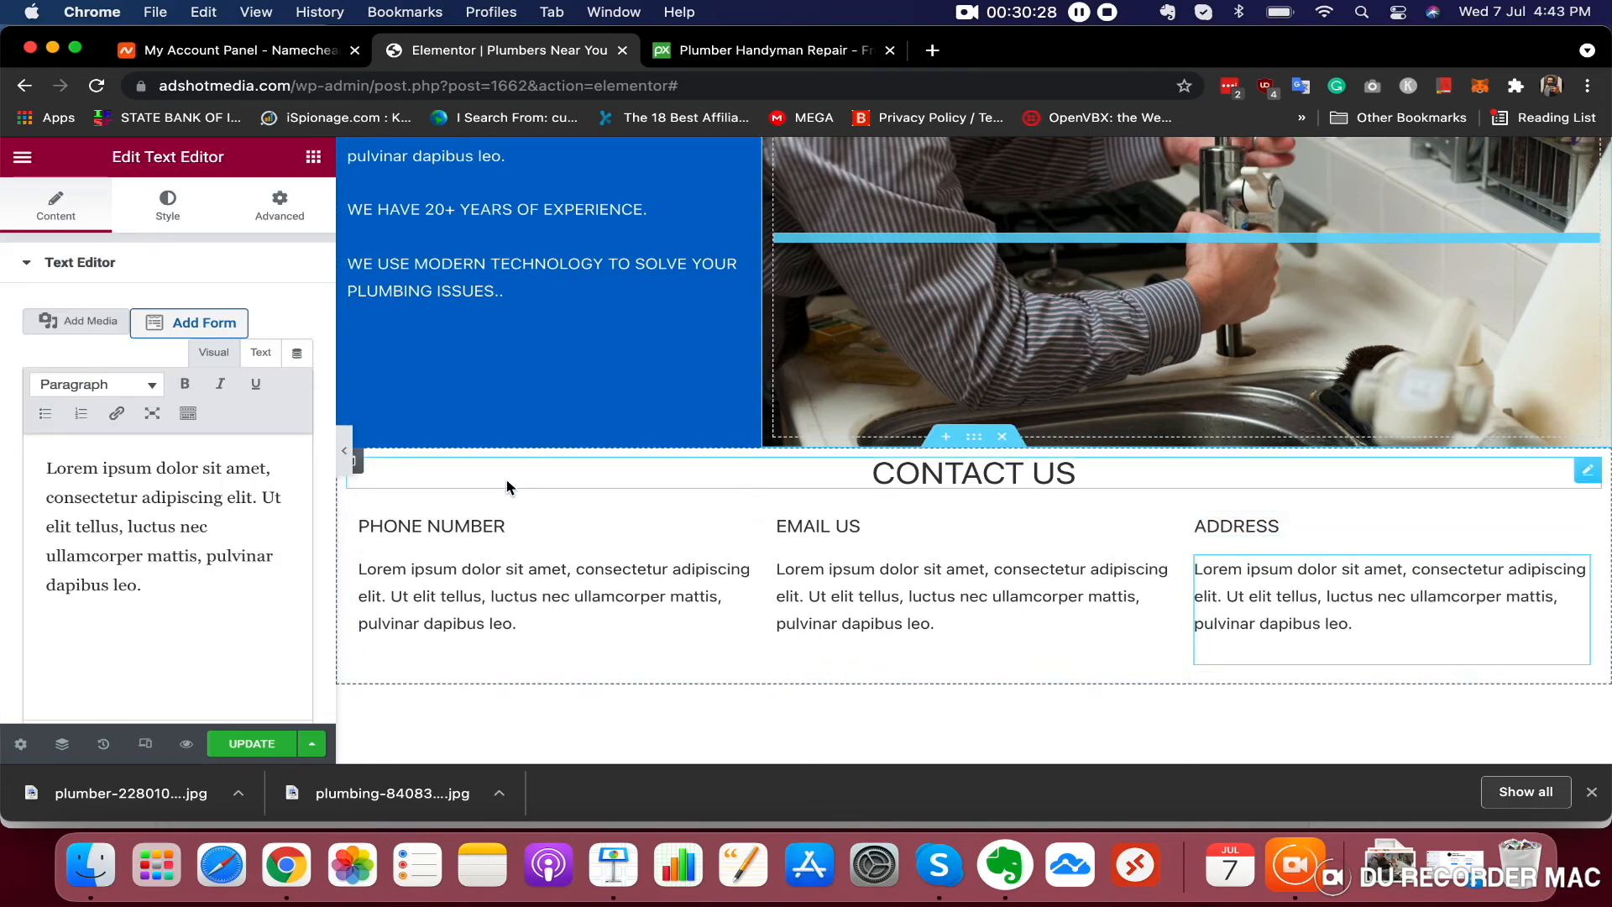
Copy the phone number from the header button and paste it as the PHONE NUMBER column's text
scroll(565, 561, "up", 15)
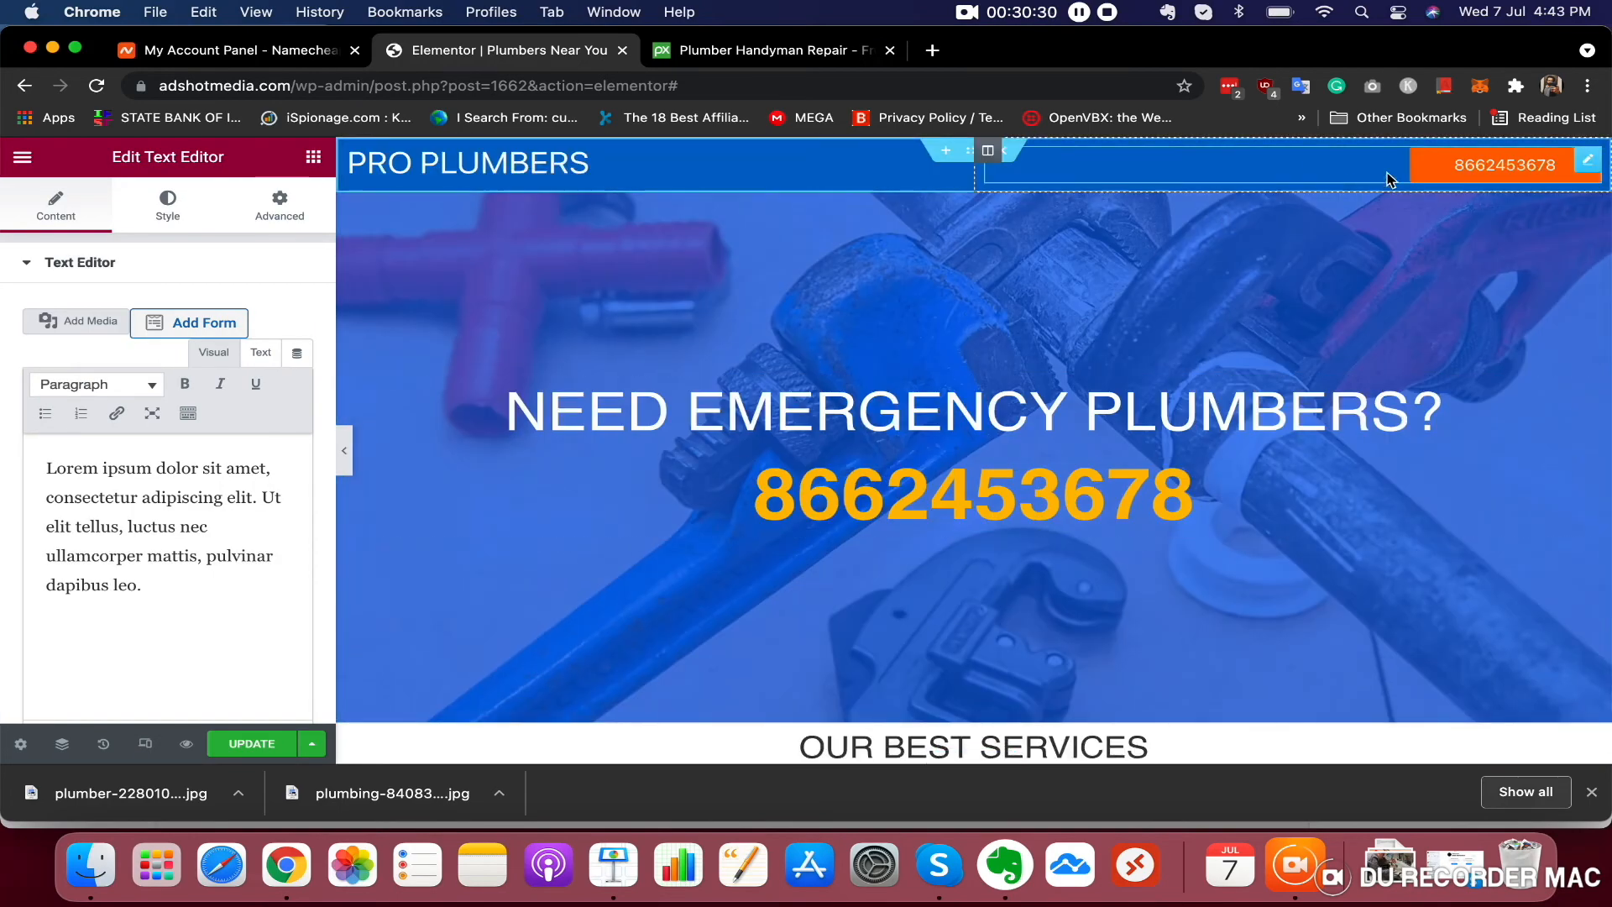
left_click(1475, 169)
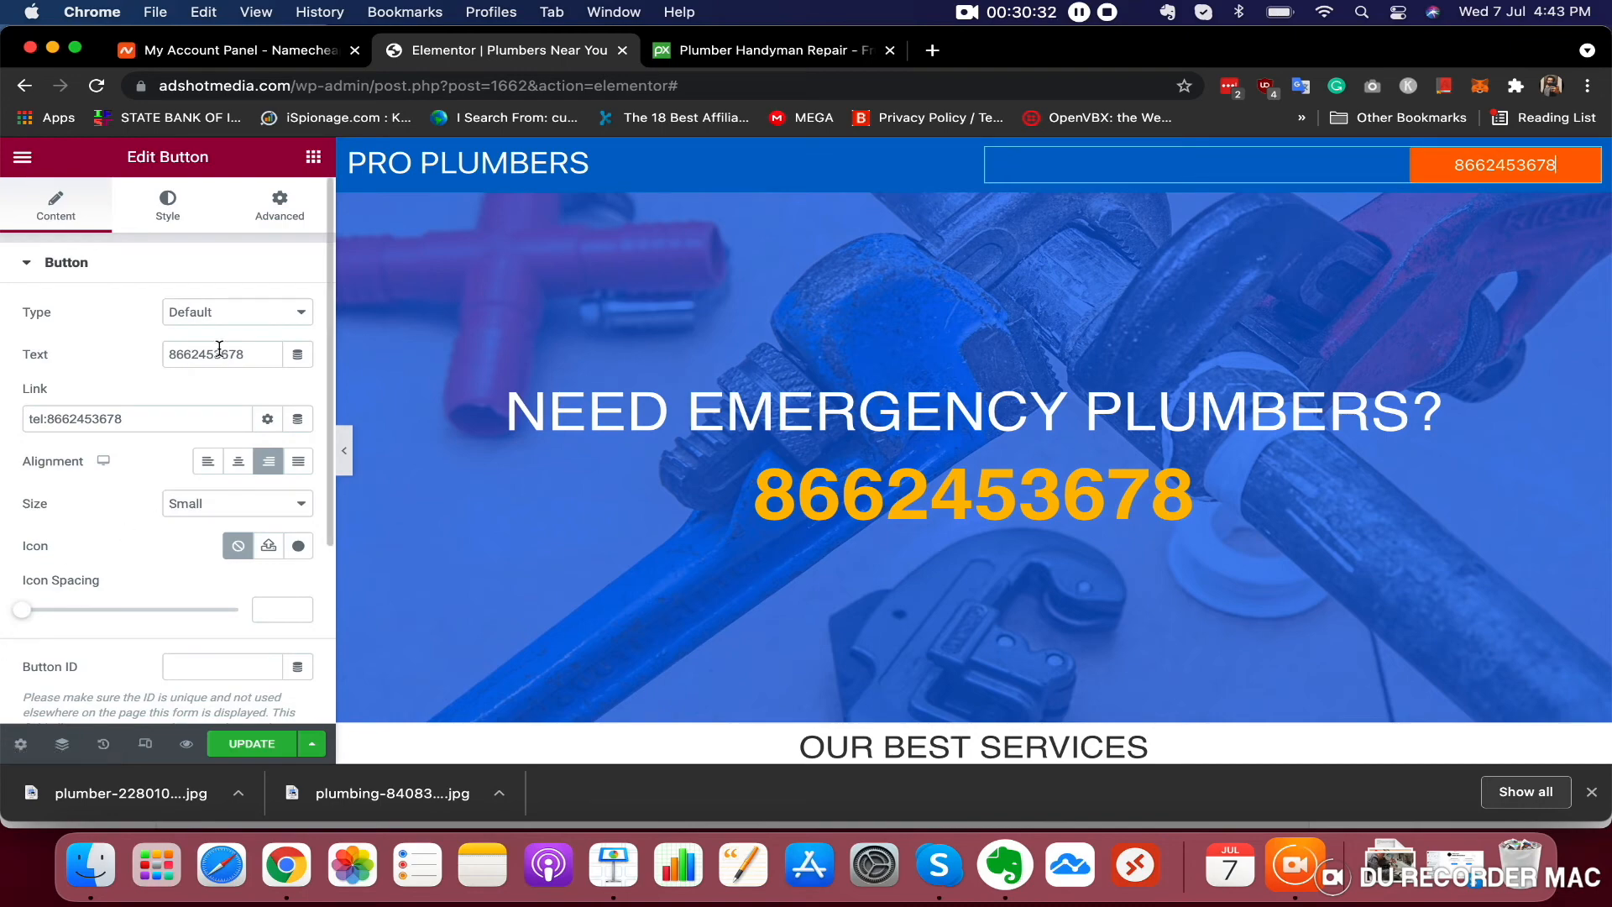
right_click(218, 350)
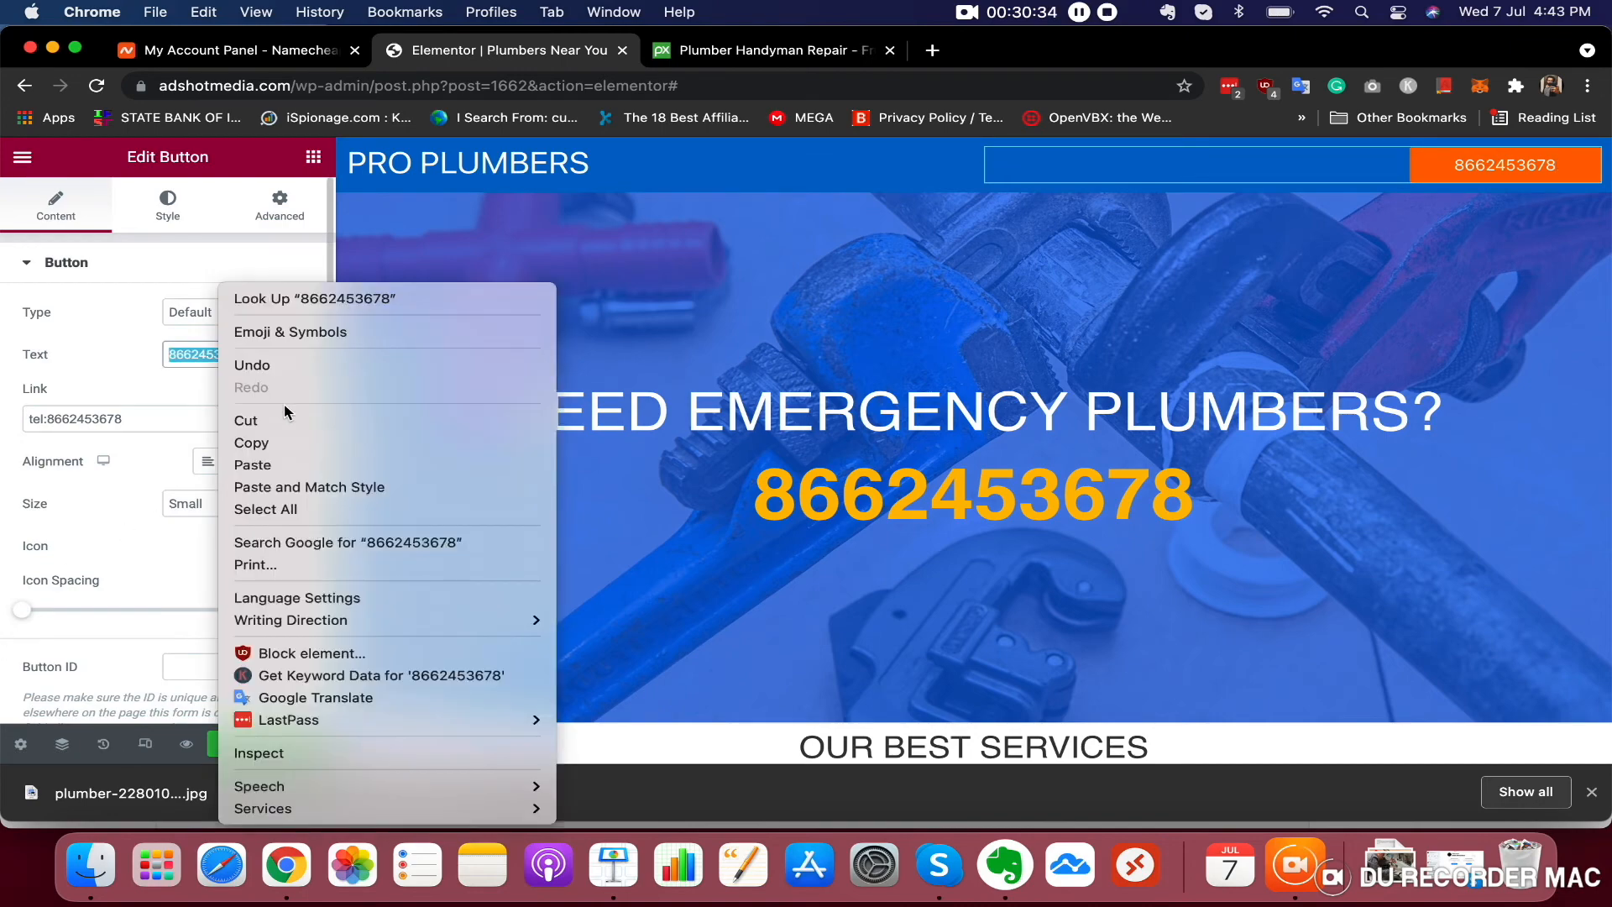
left_click(277, 439)
scroll(491, 481, "down", 15)
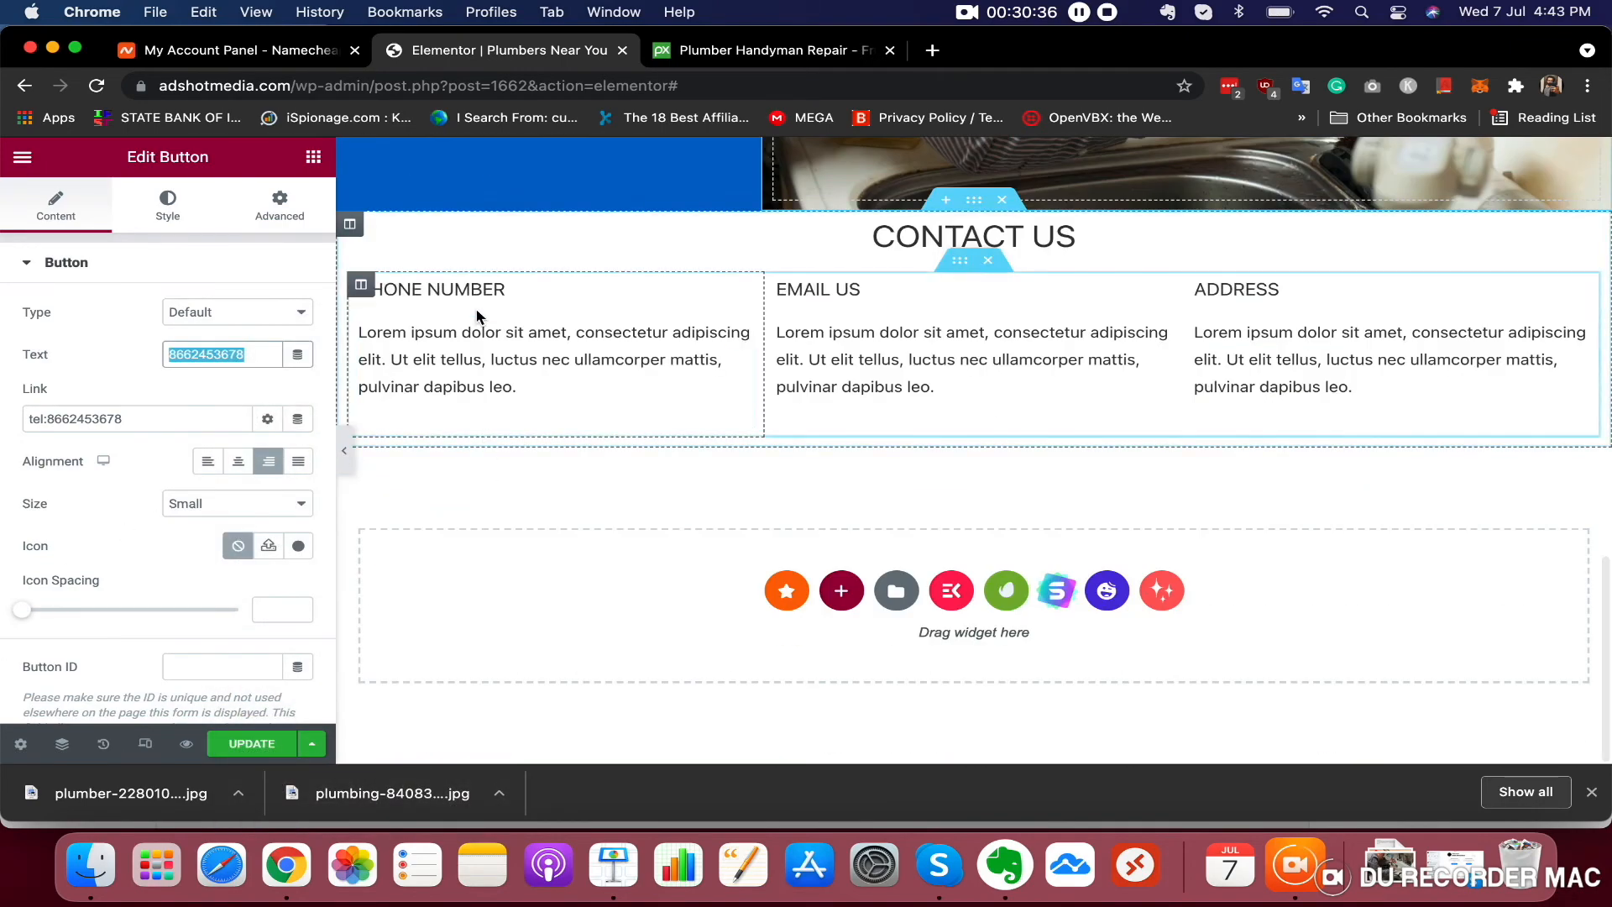
left_click(483, 352)
double_click(99, 498)
key("super+a")
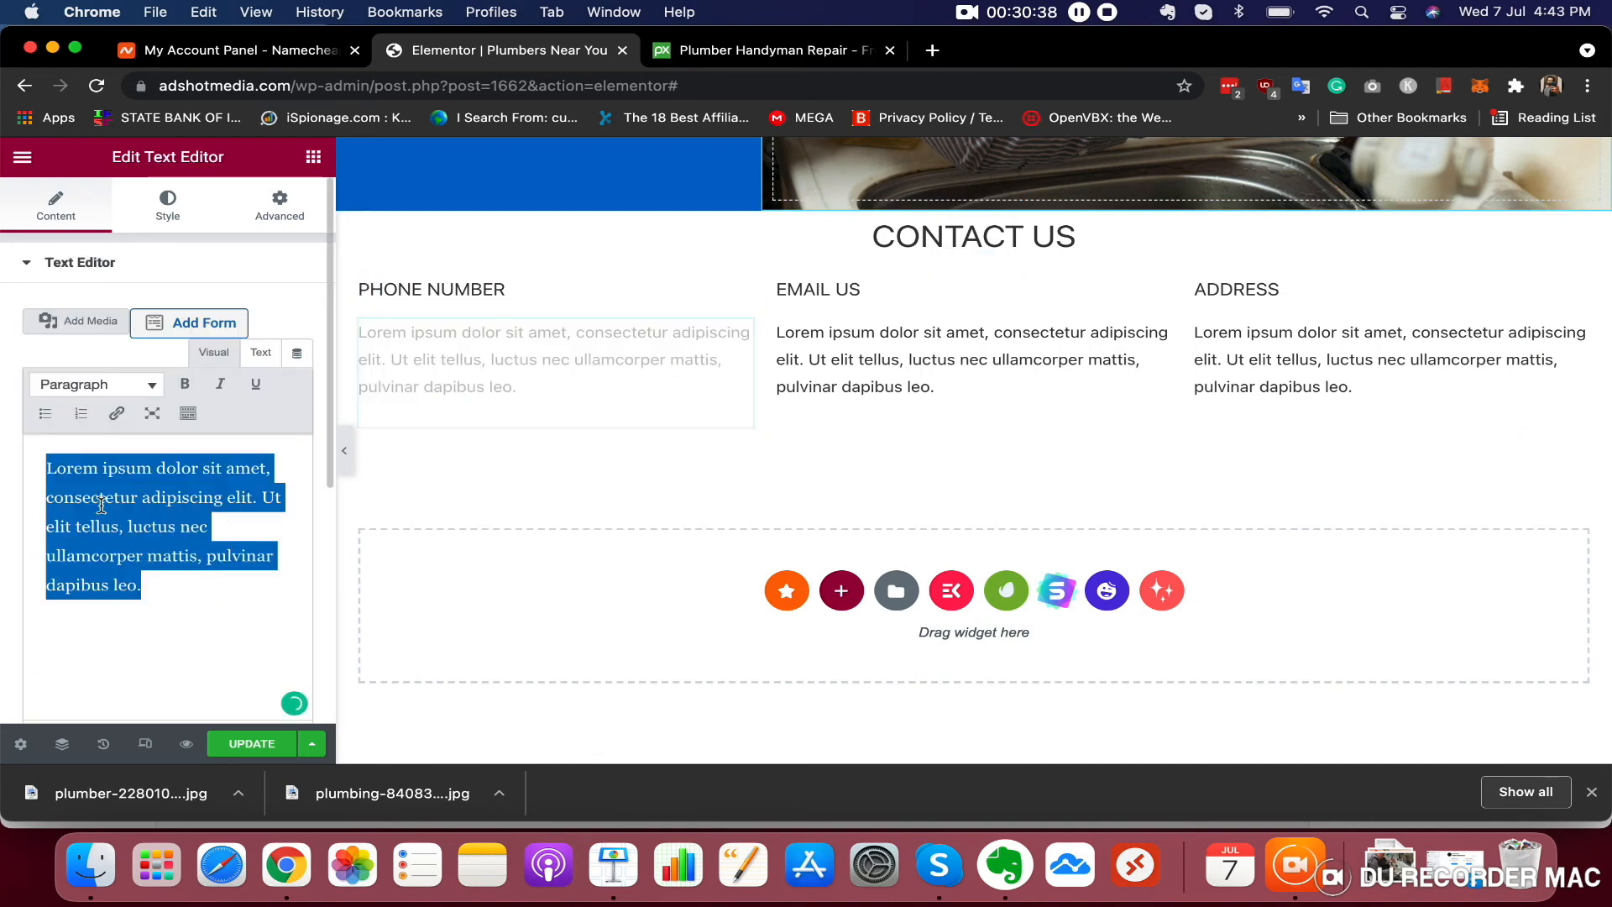
right_click(101, 505)
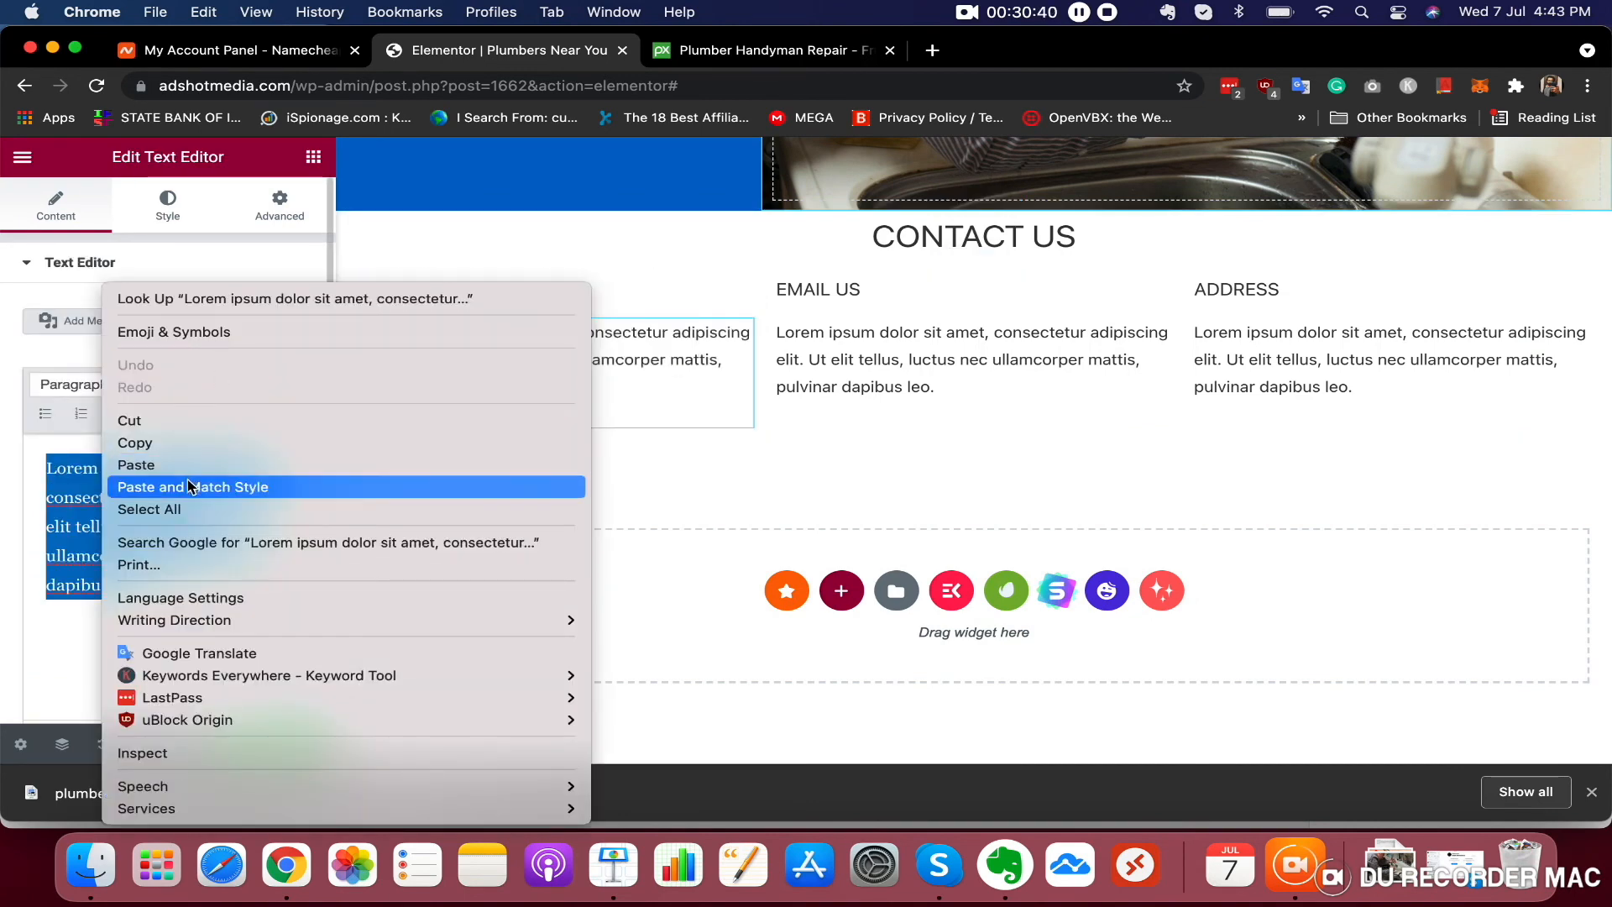
left_click(187, 482)
Replace the EMAIL US column's placeholder text with the contact e-mail address
left_click(879, 361)
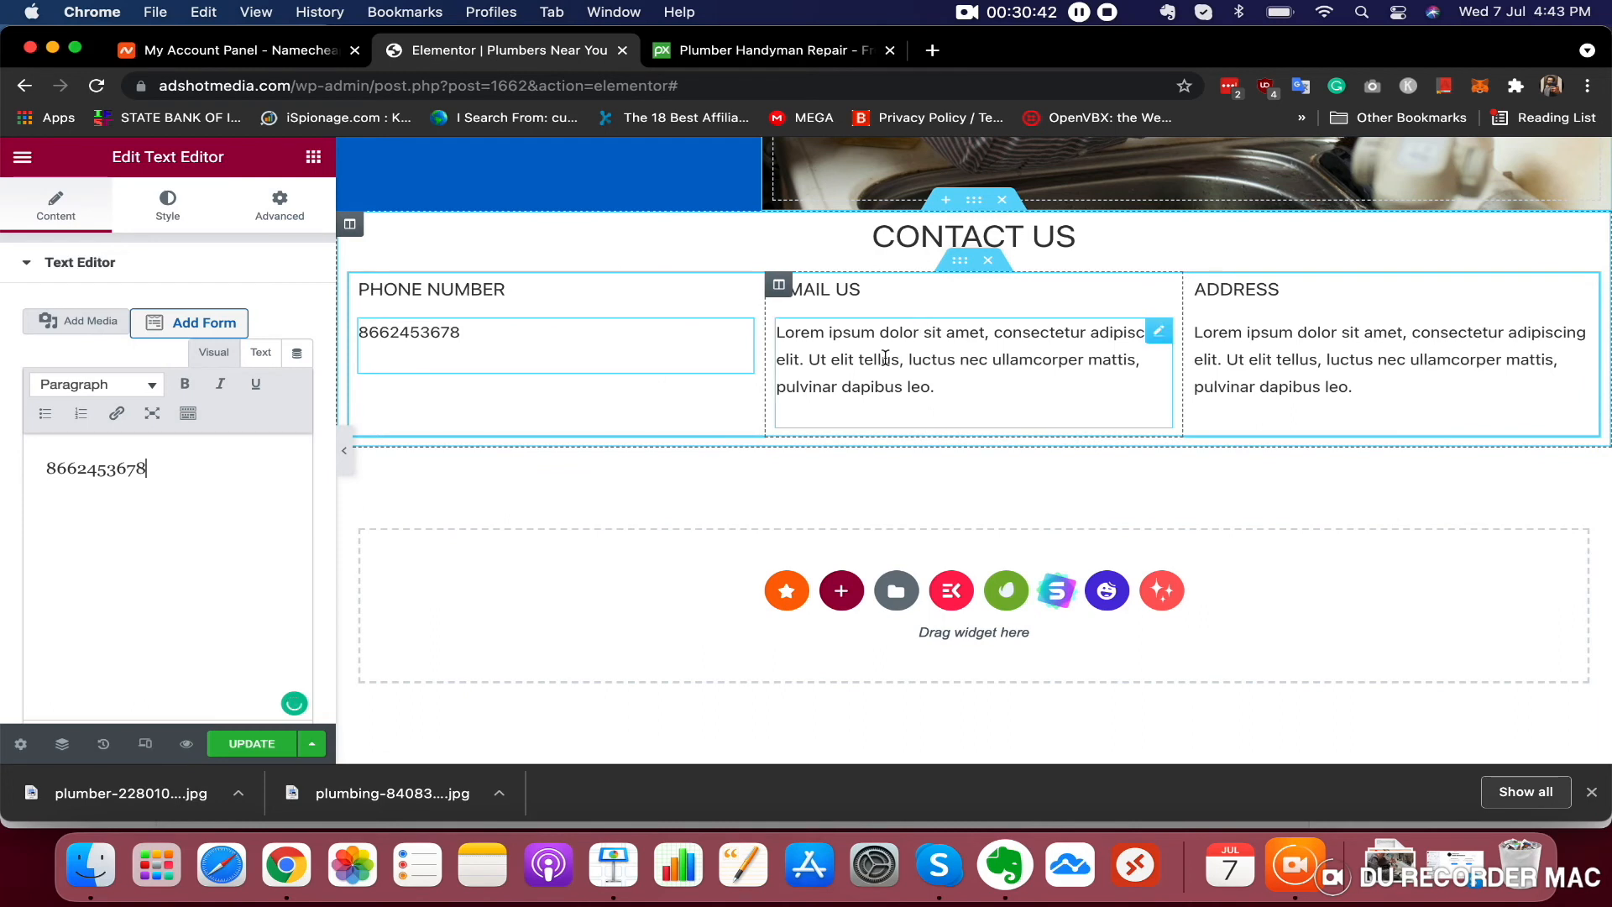
triple_click(879, 361)
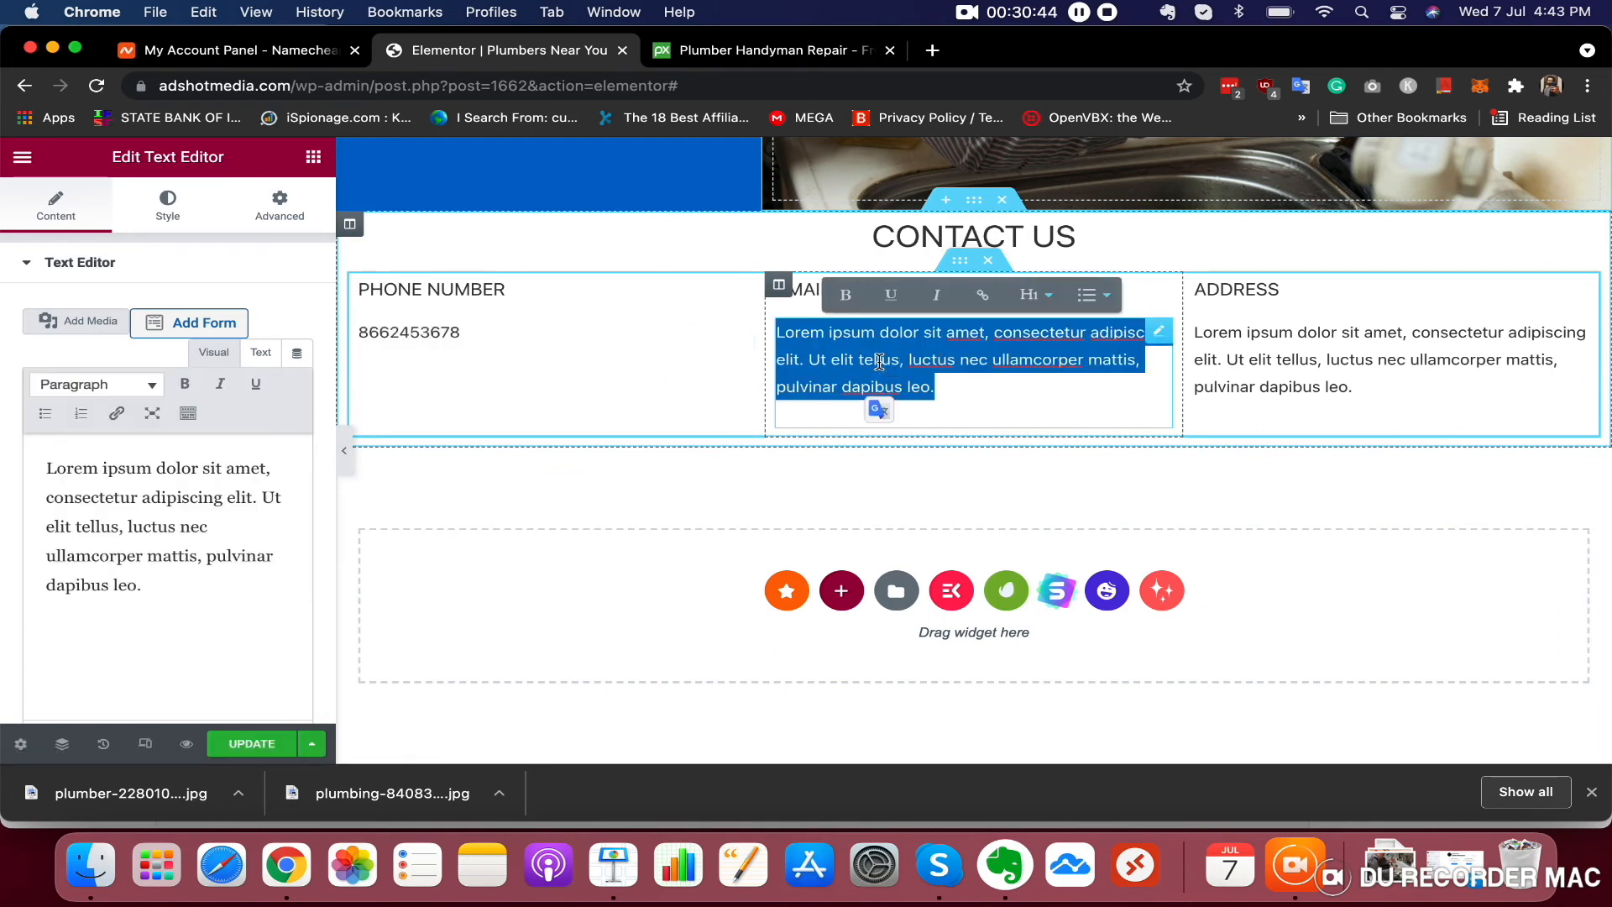
type("CO")
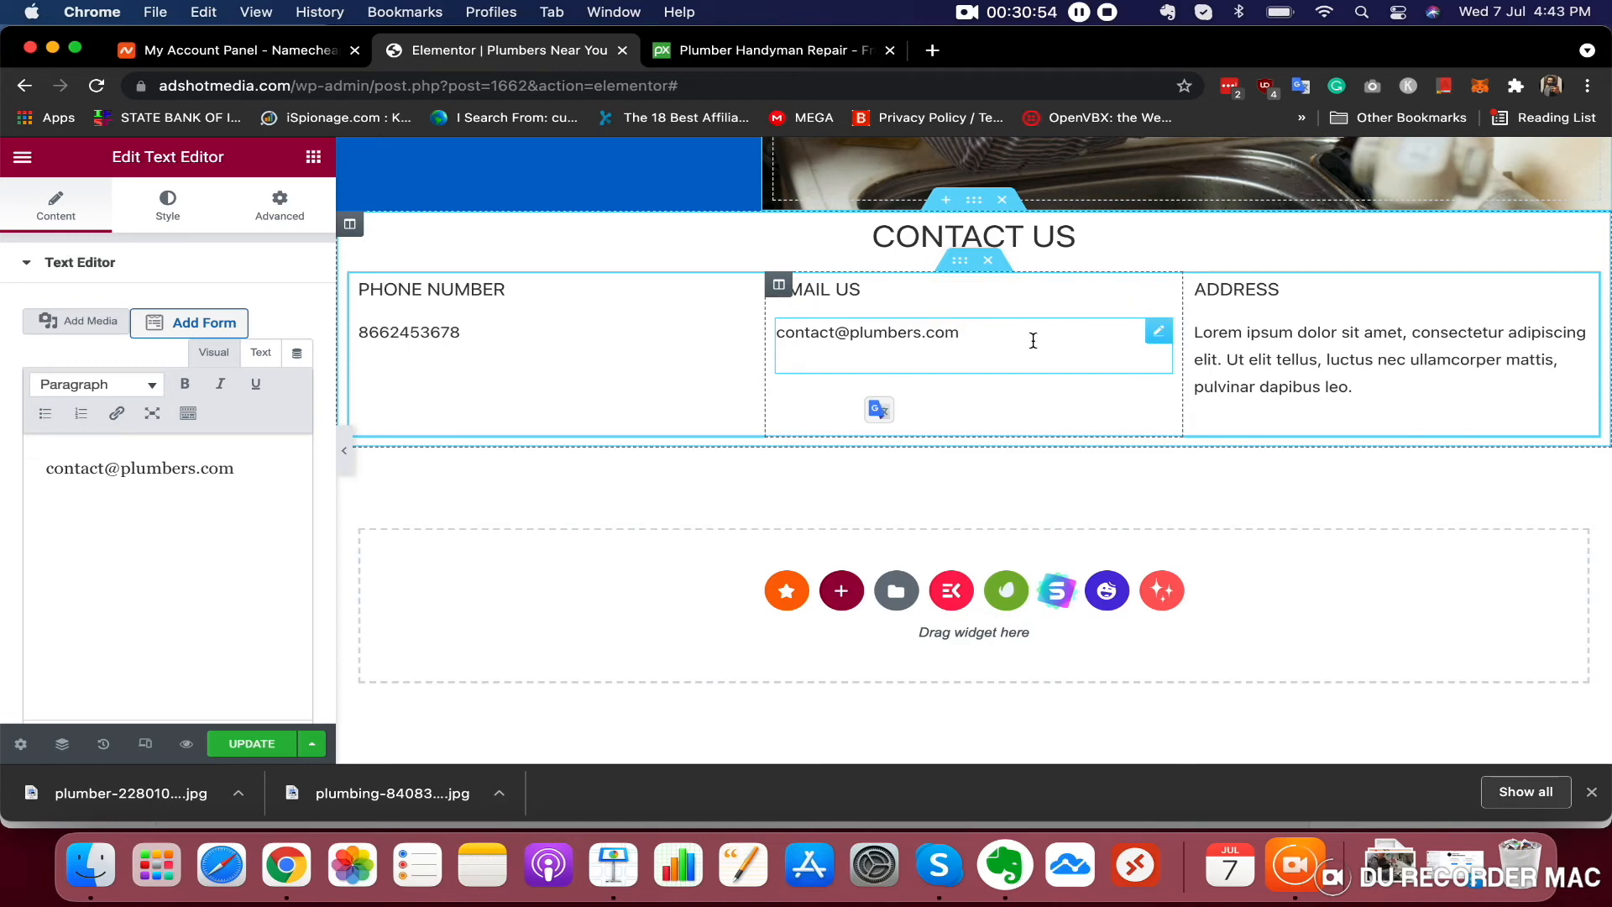
Replace the ADDRESS column's placeholder text with the business street address
left_click(1209, 348)
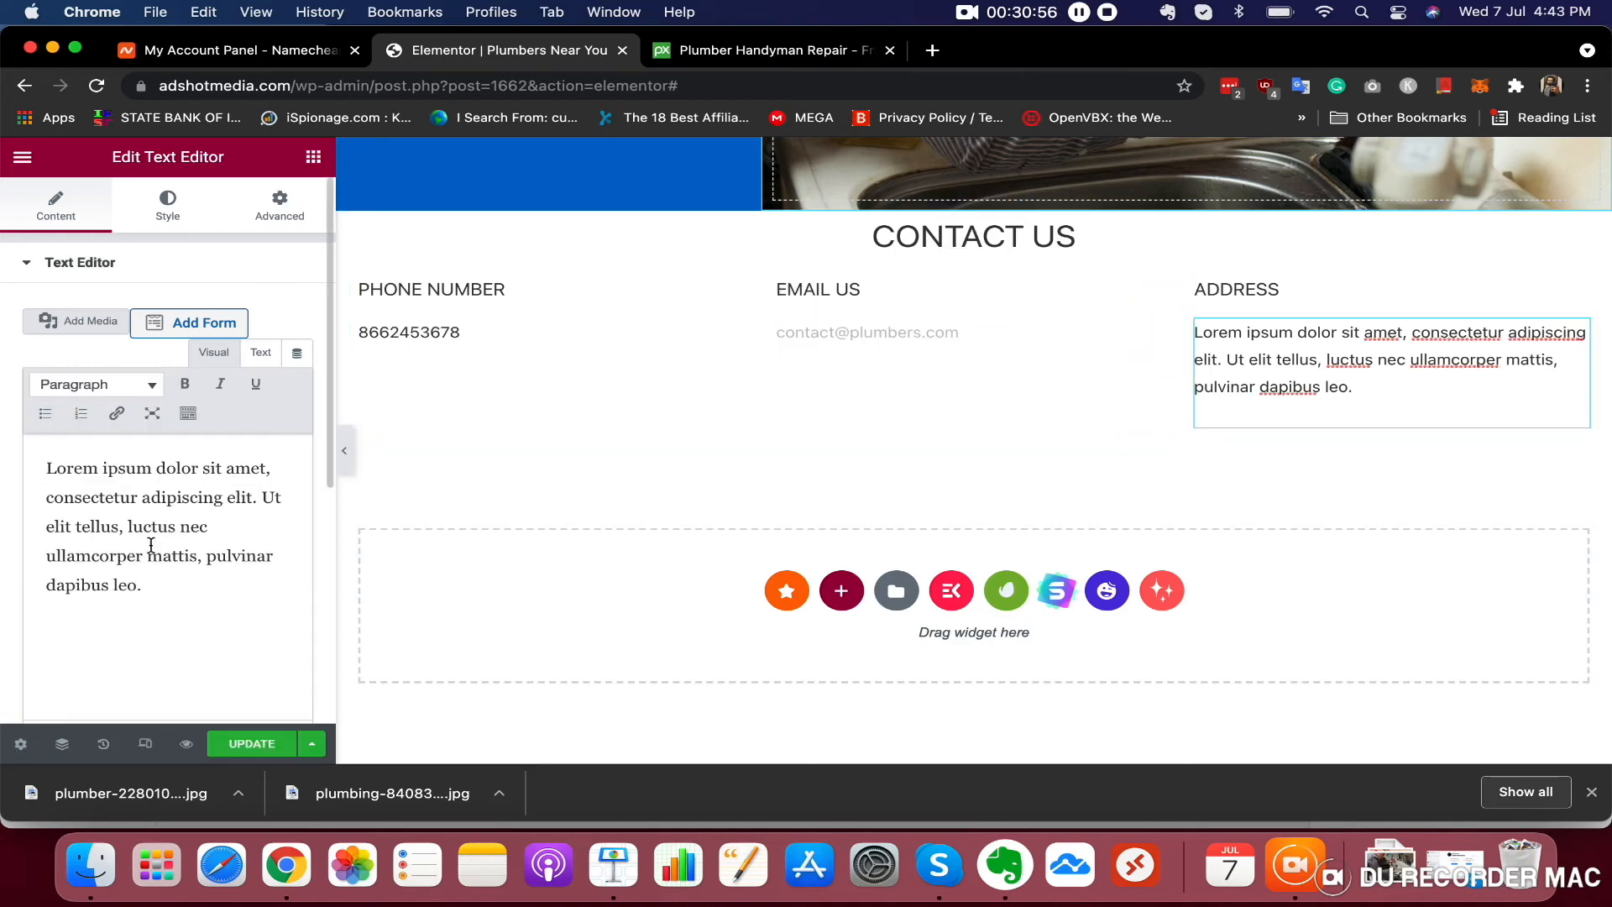
triple_click(151, 544)
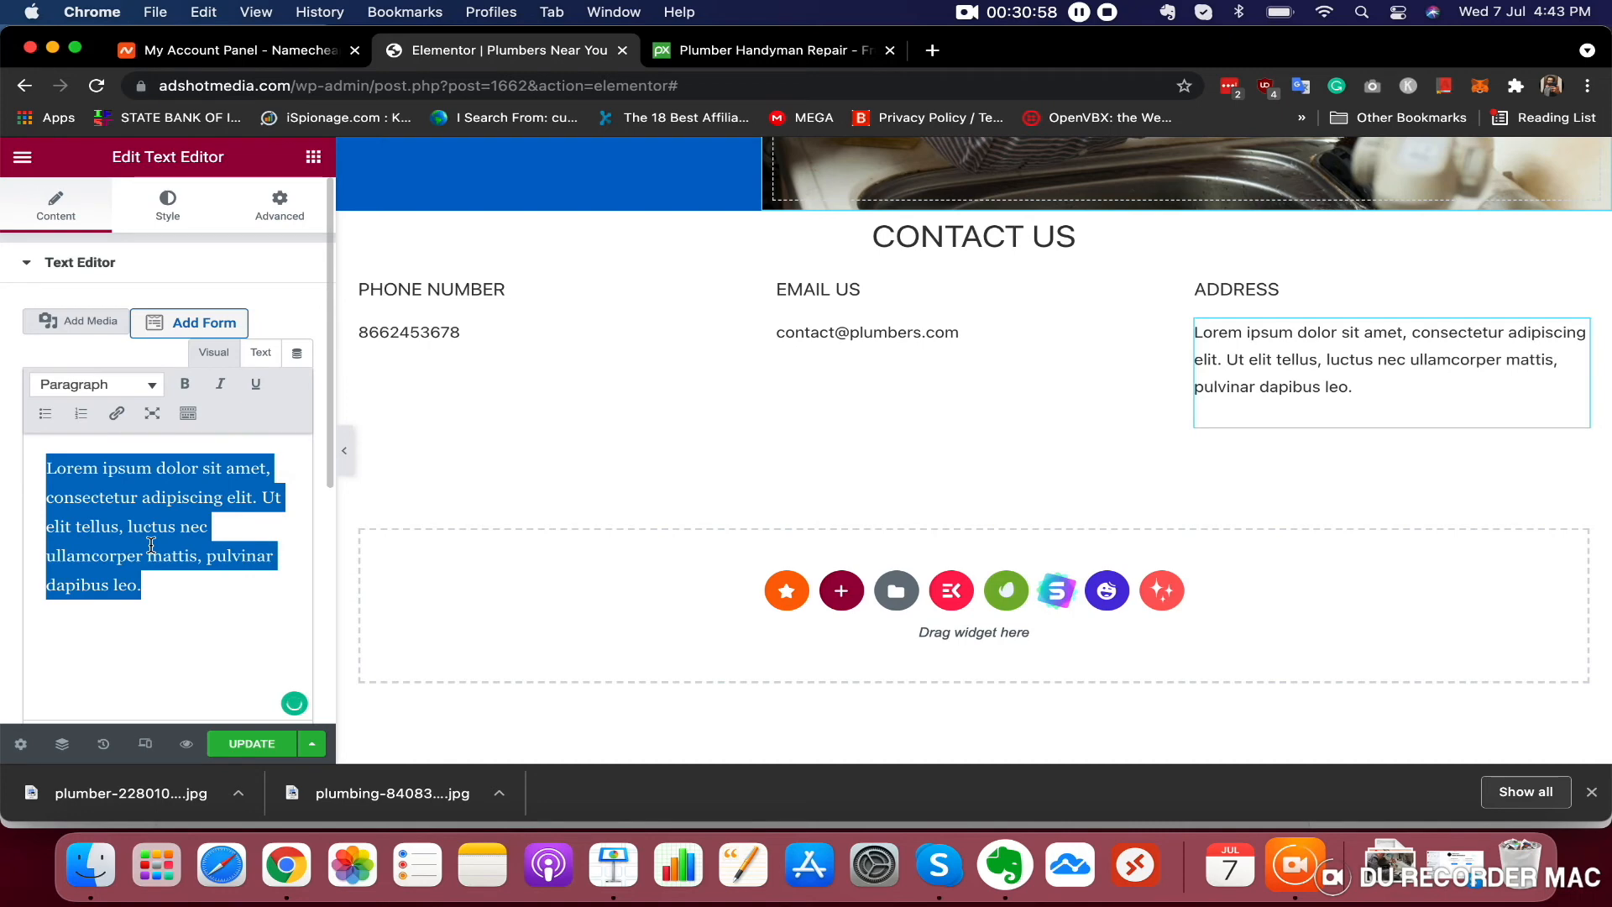
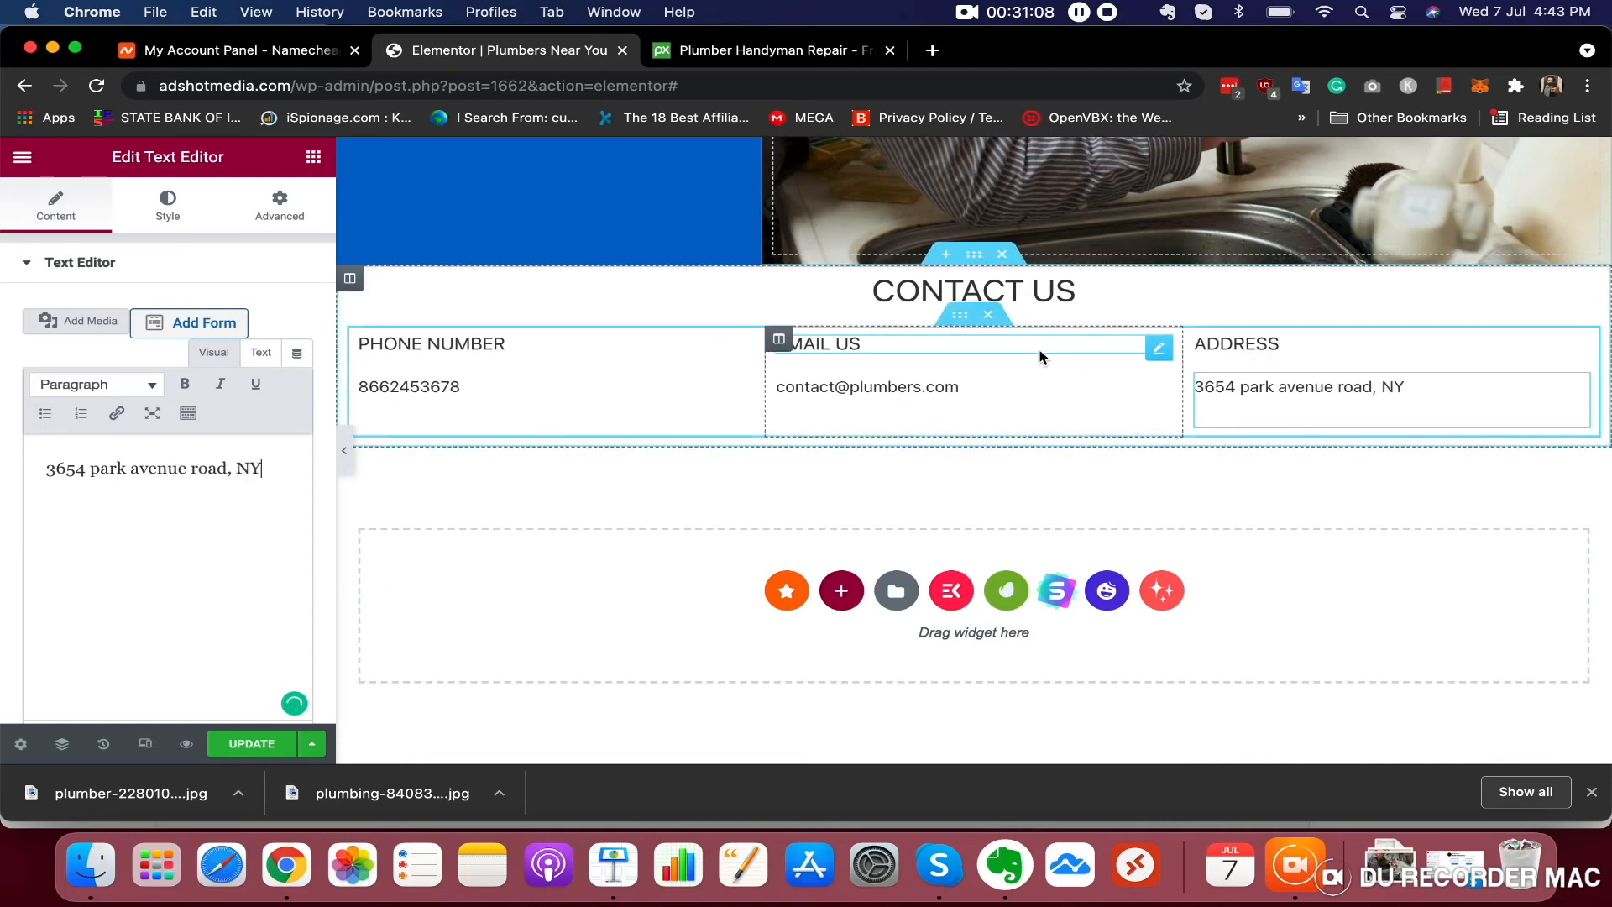
Set the address text's typography transform to Uppercase
scroll(1041, 355, "up", 15)
scroll(1039, 357, "down", 15)
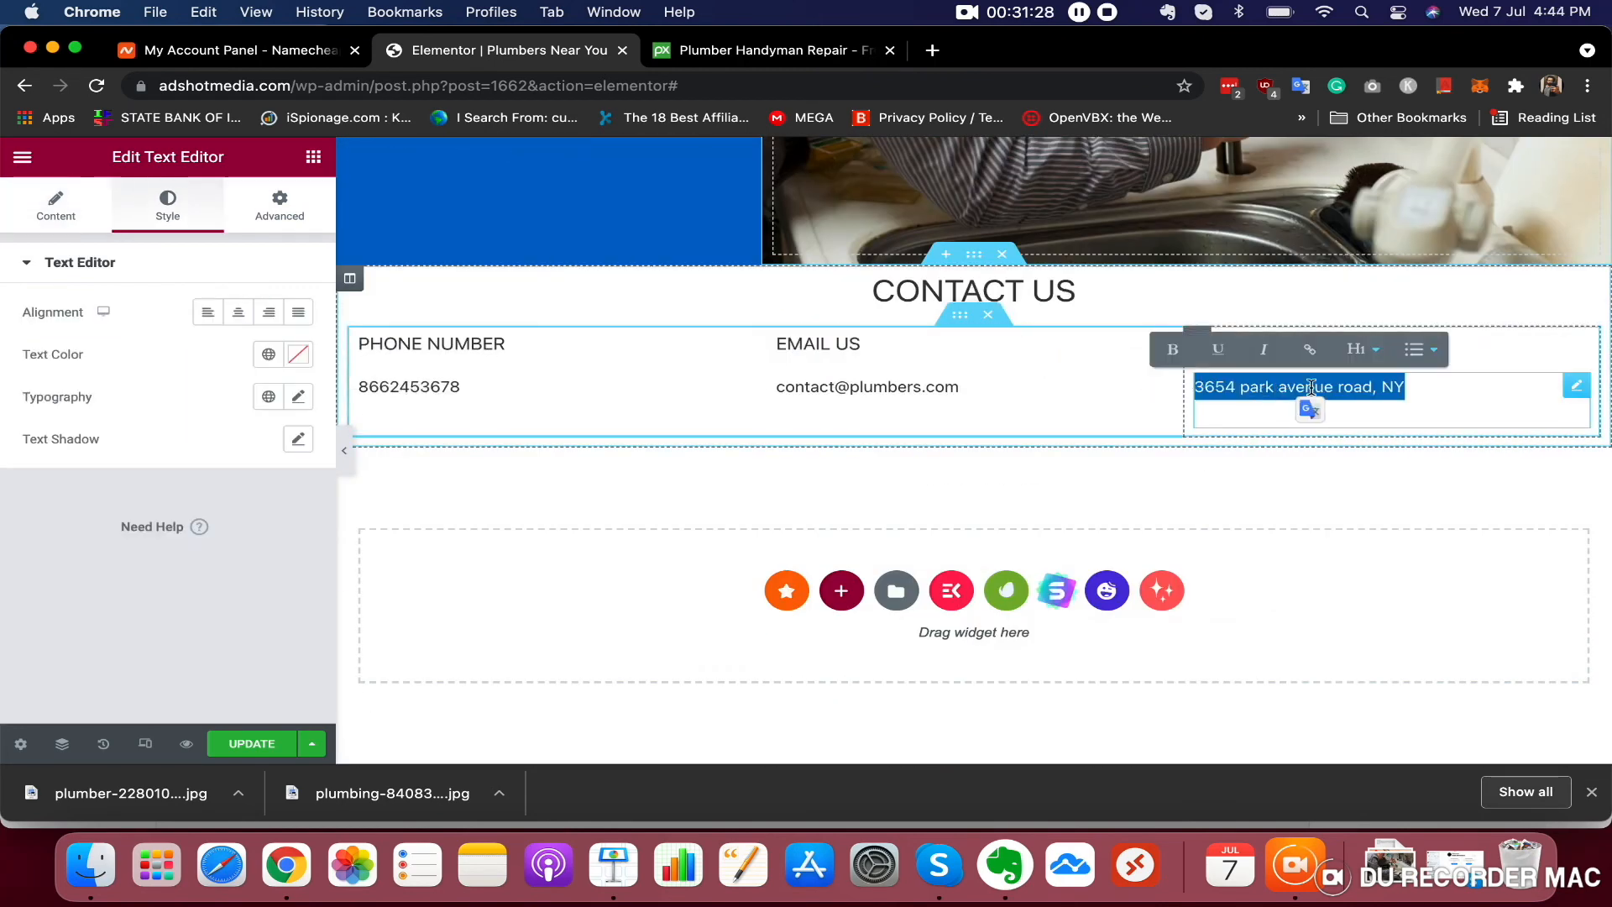
triple_click(1240, 387)
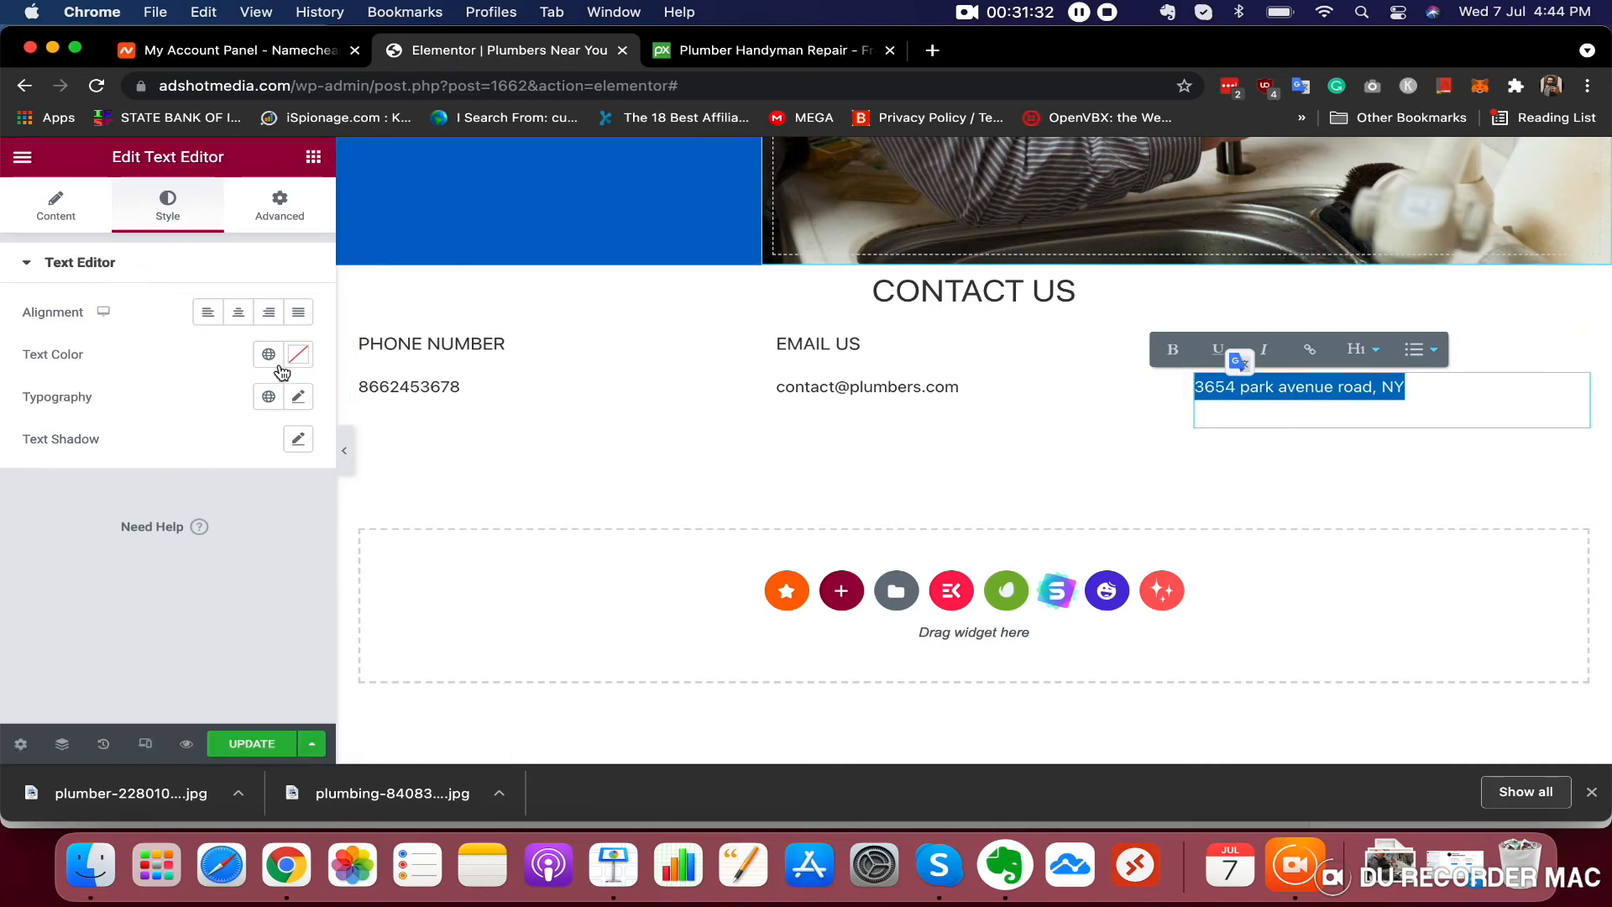
left_click(298, 396)
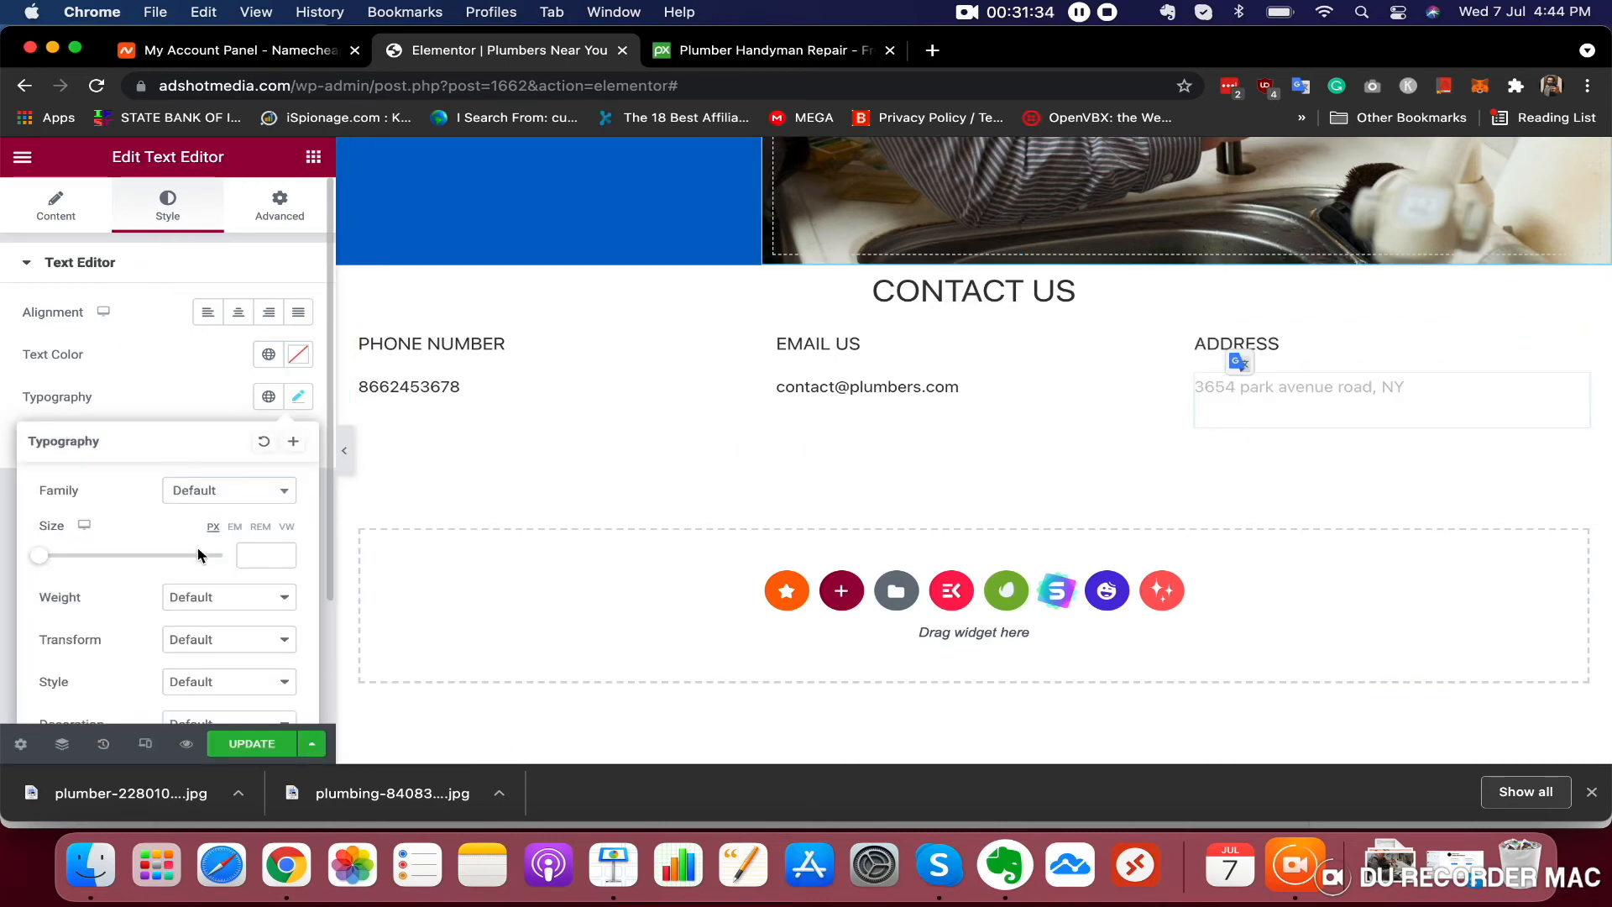
scroll(199, 553, "down", 4)
left_click(242, 486)
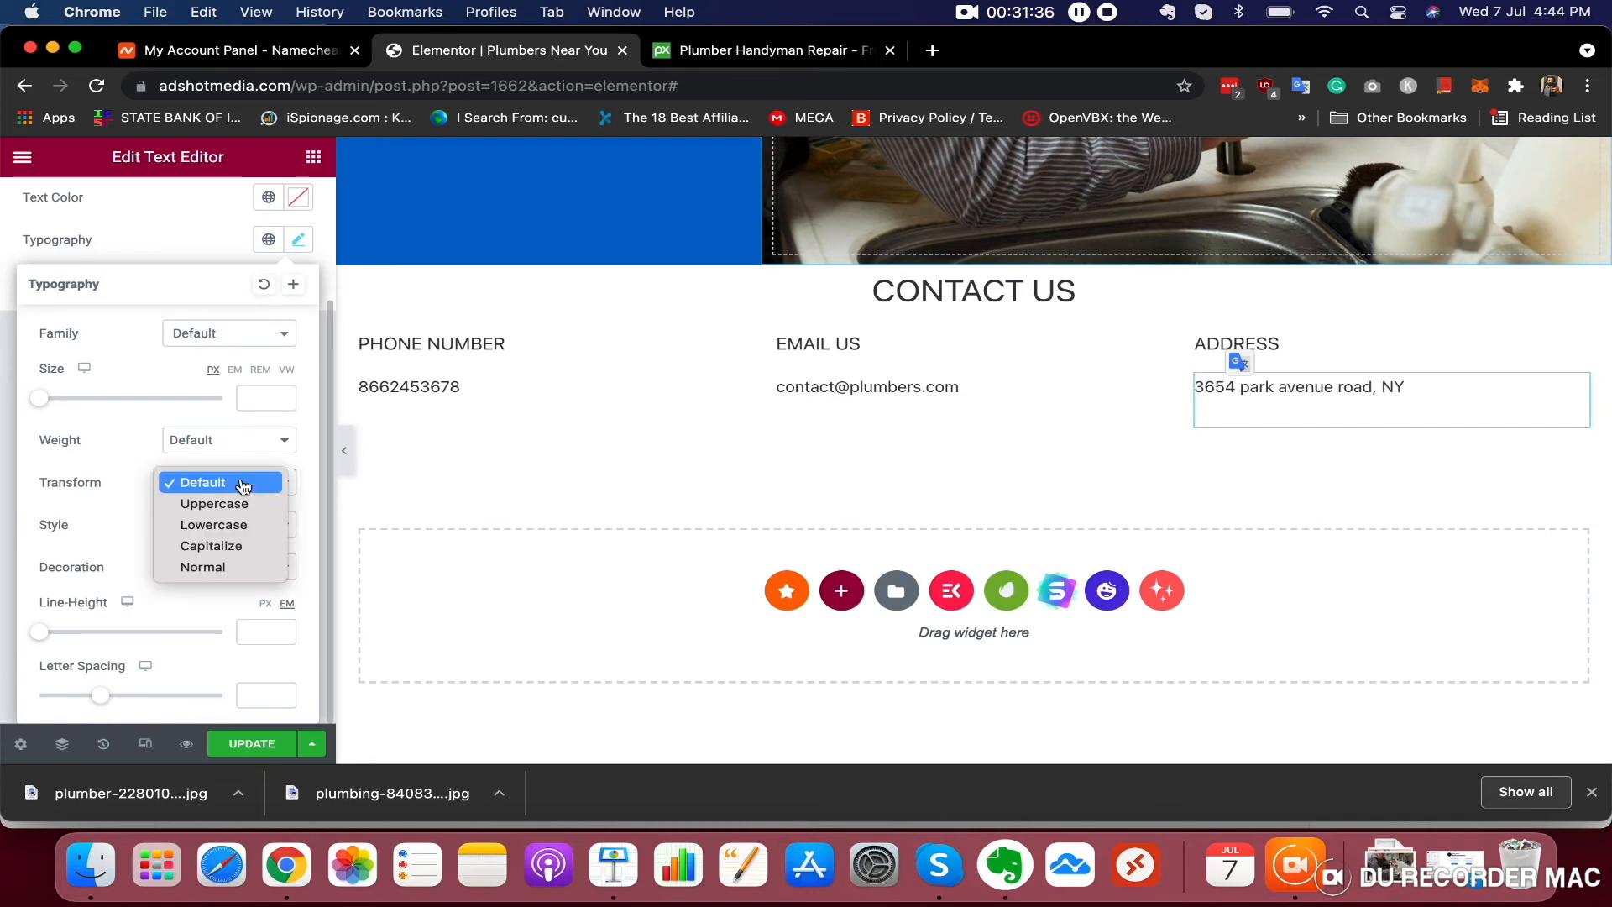
left_click(246, 504)
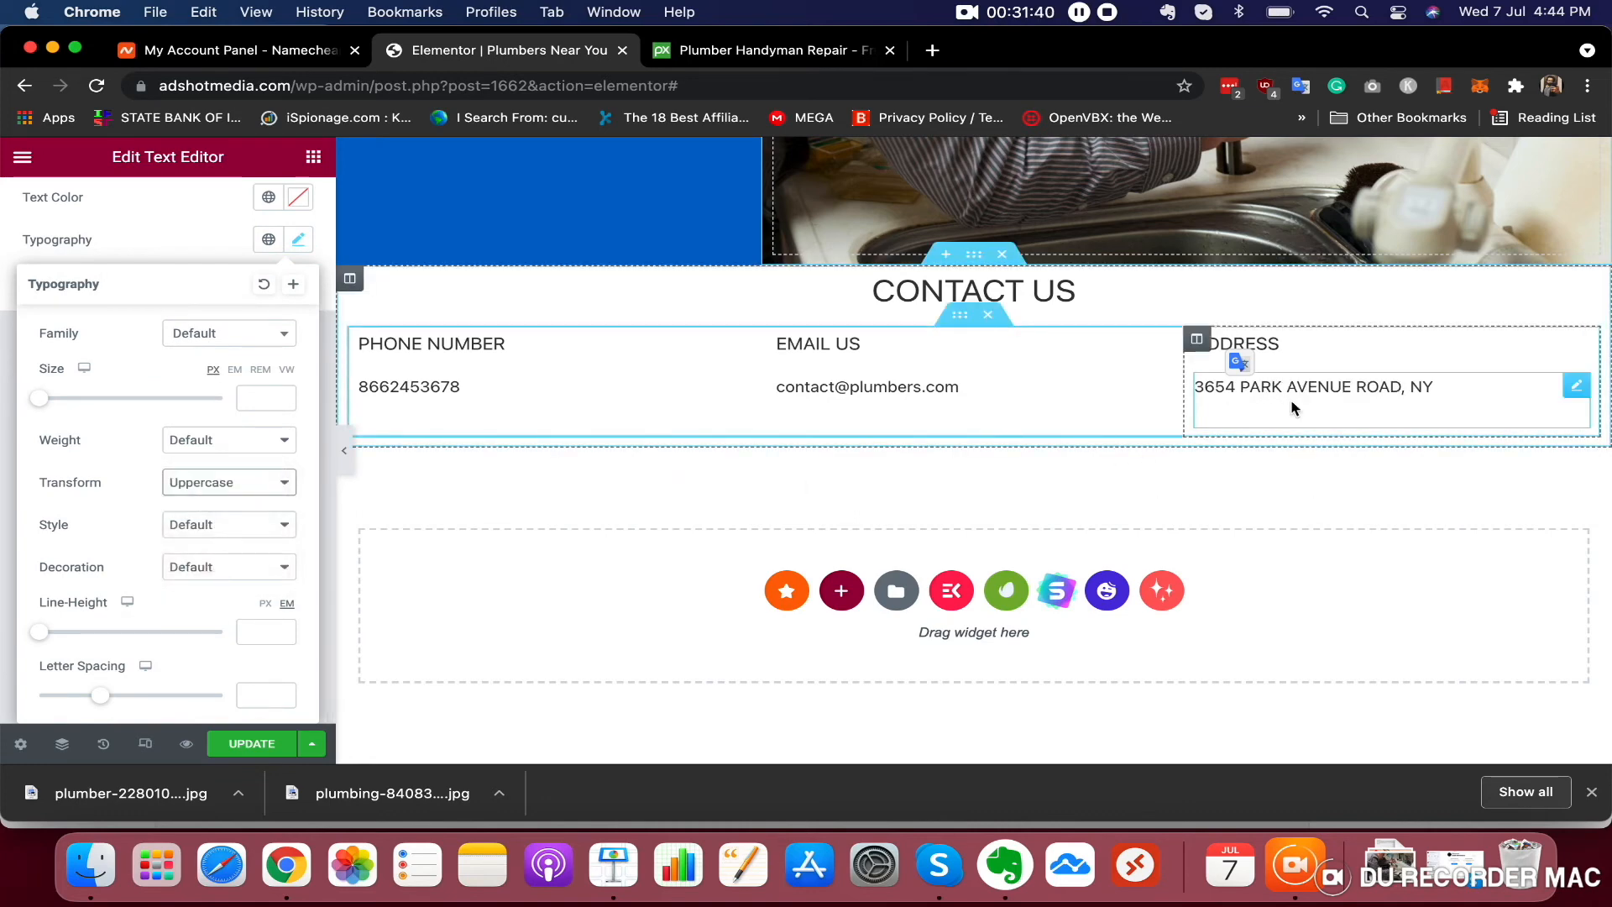
Try the Lowercase and Capitalize transforms on the address text, then switch it back to Uppercase
left_click(192, 481)
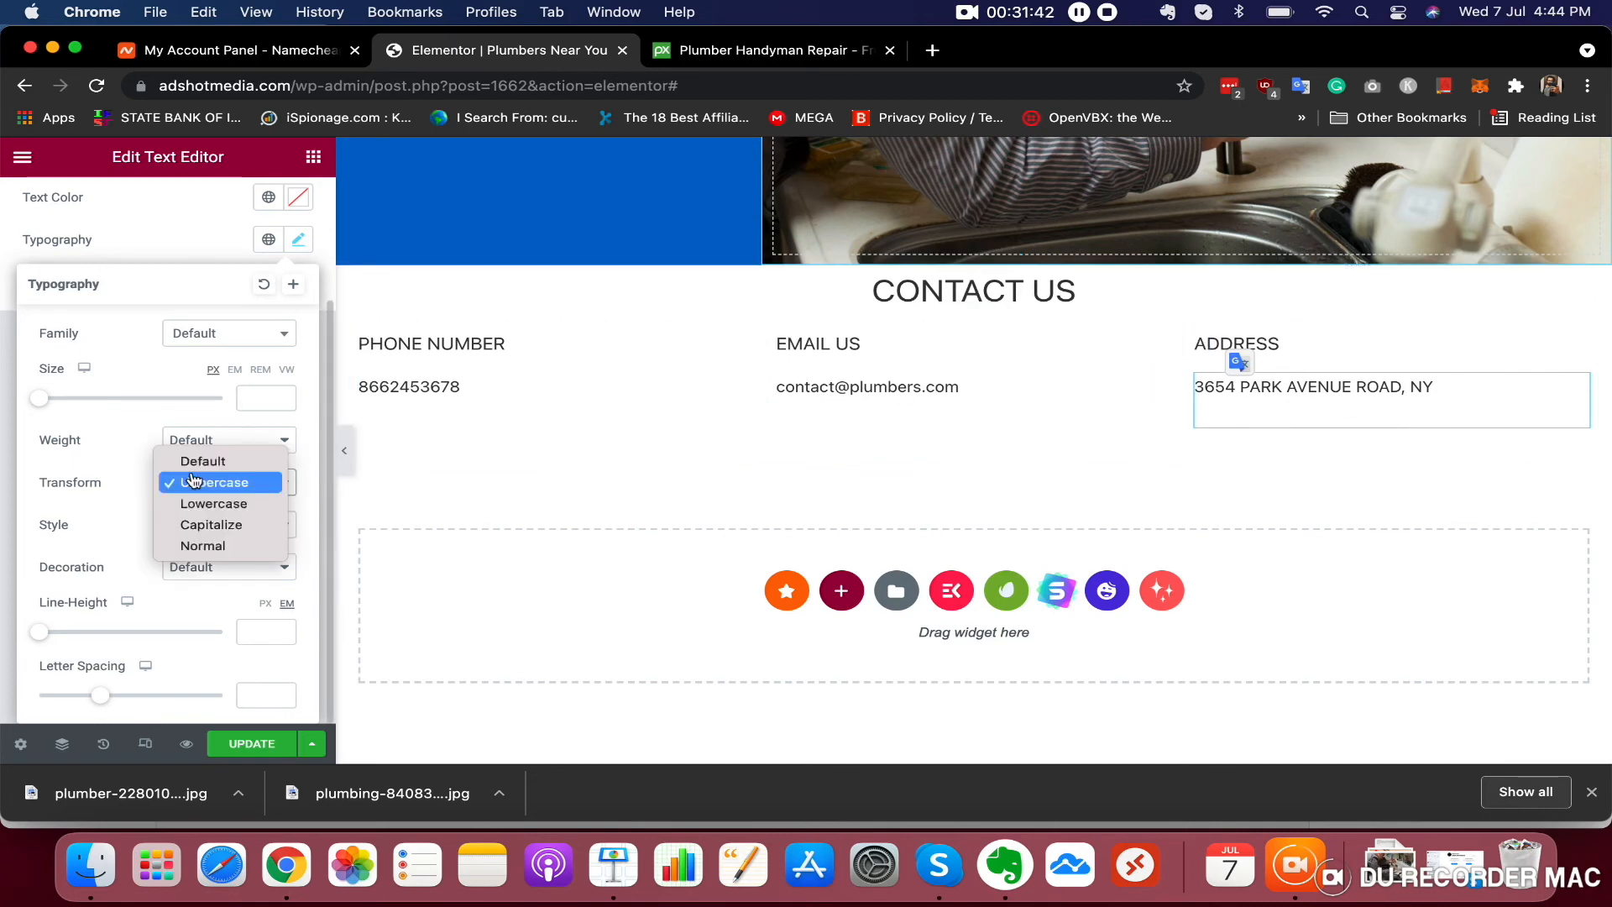
left_click(218, 512)
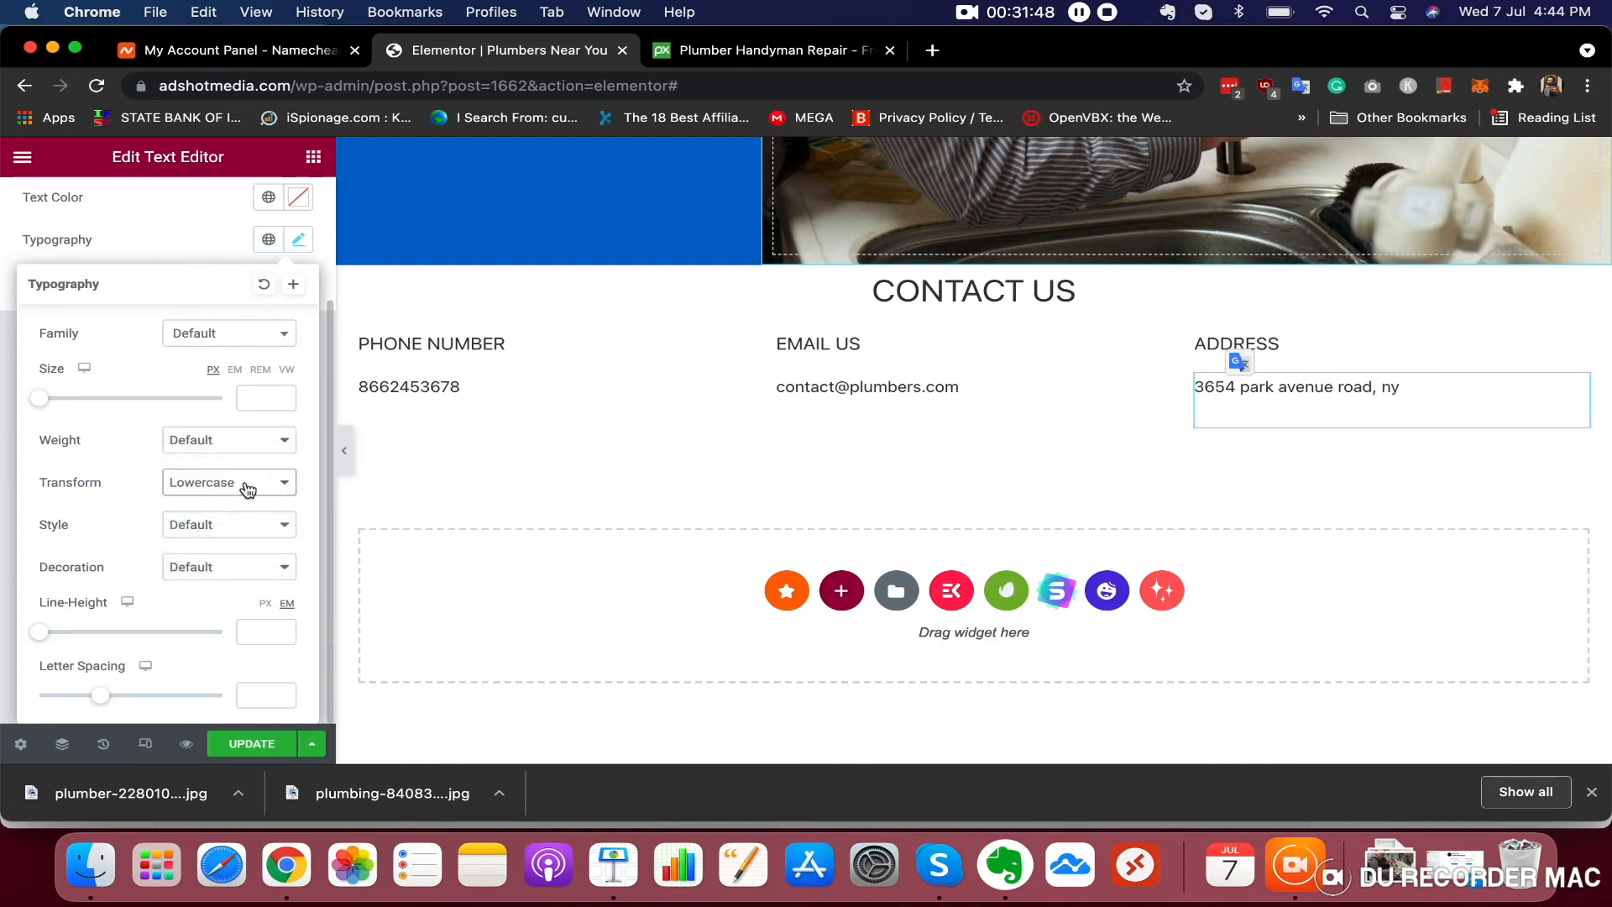
left_click(247, 485)
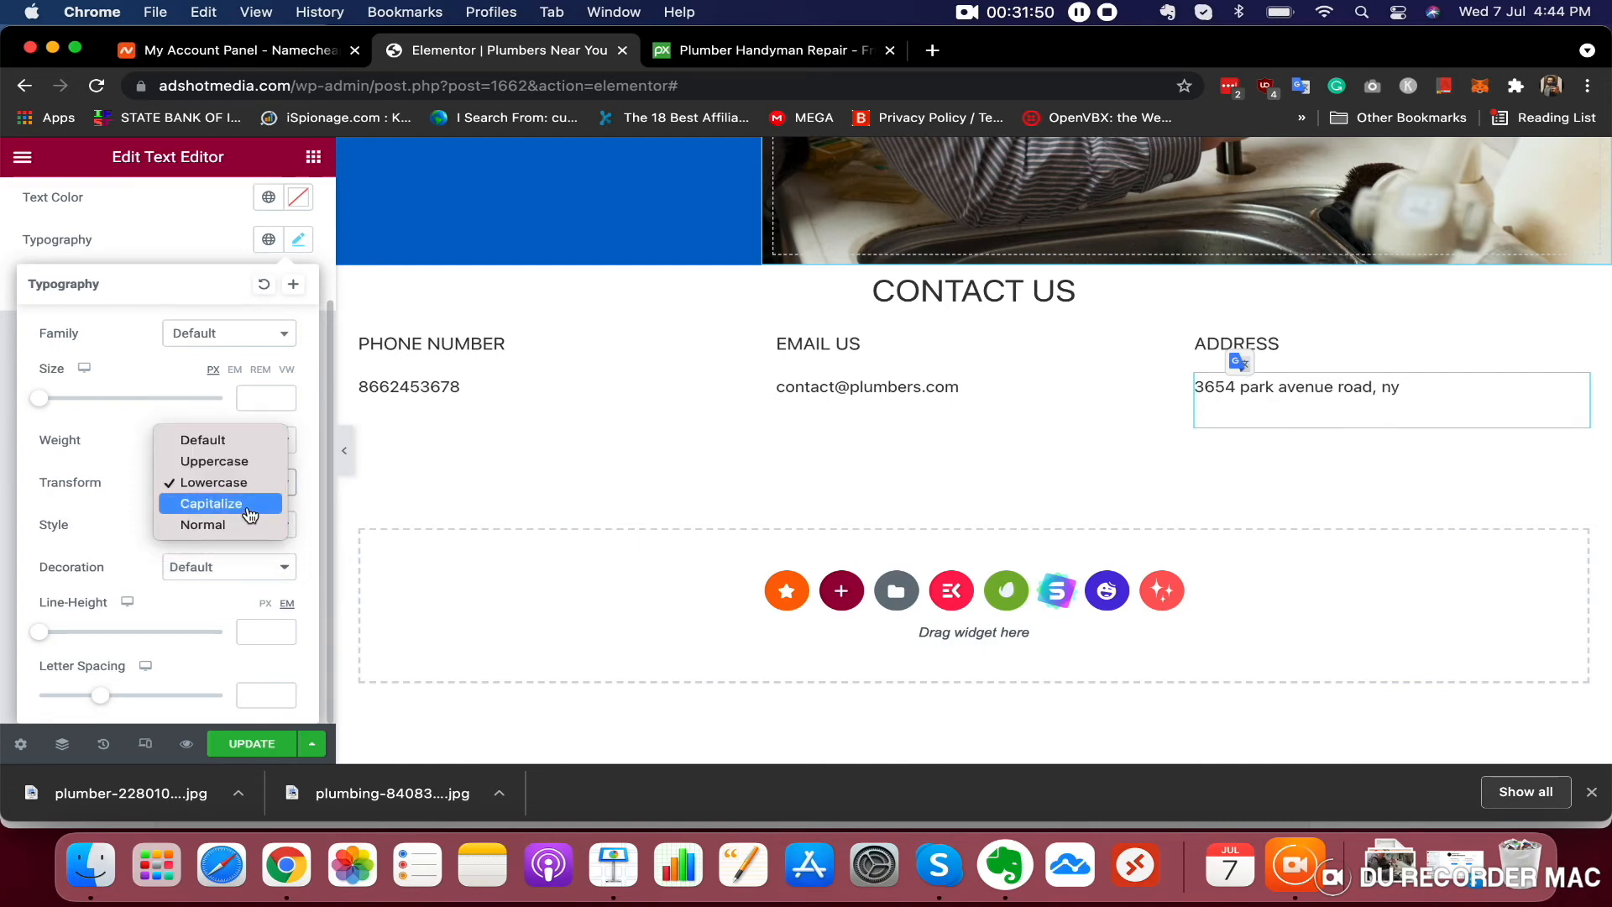
left_click(250, 508)
left_click(257, 493)
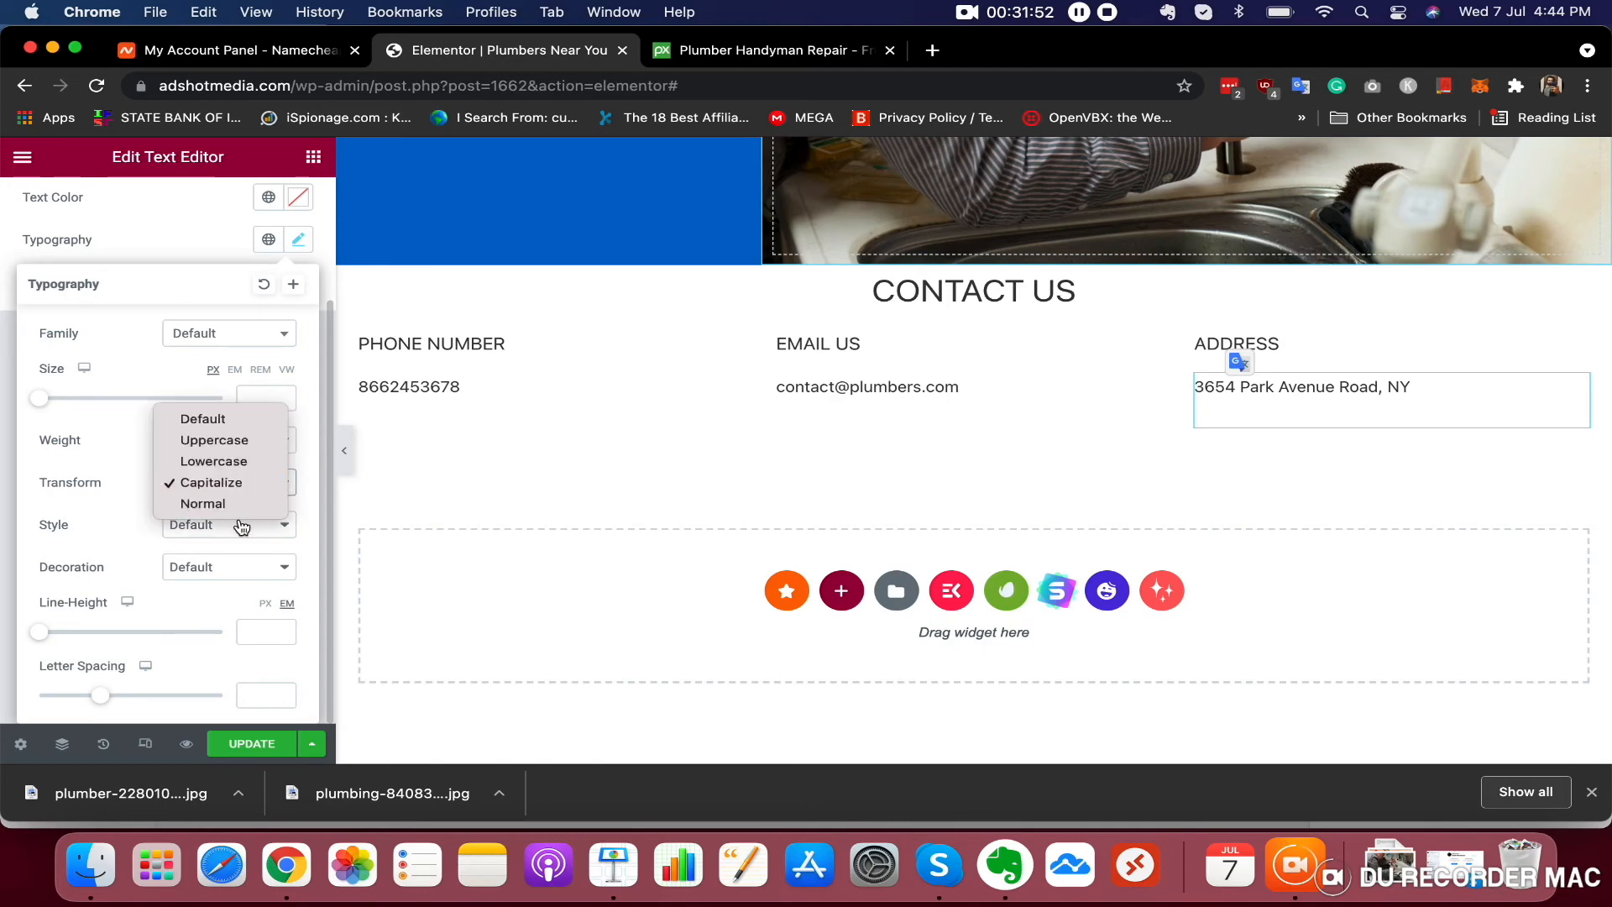
left_click(251, 443)
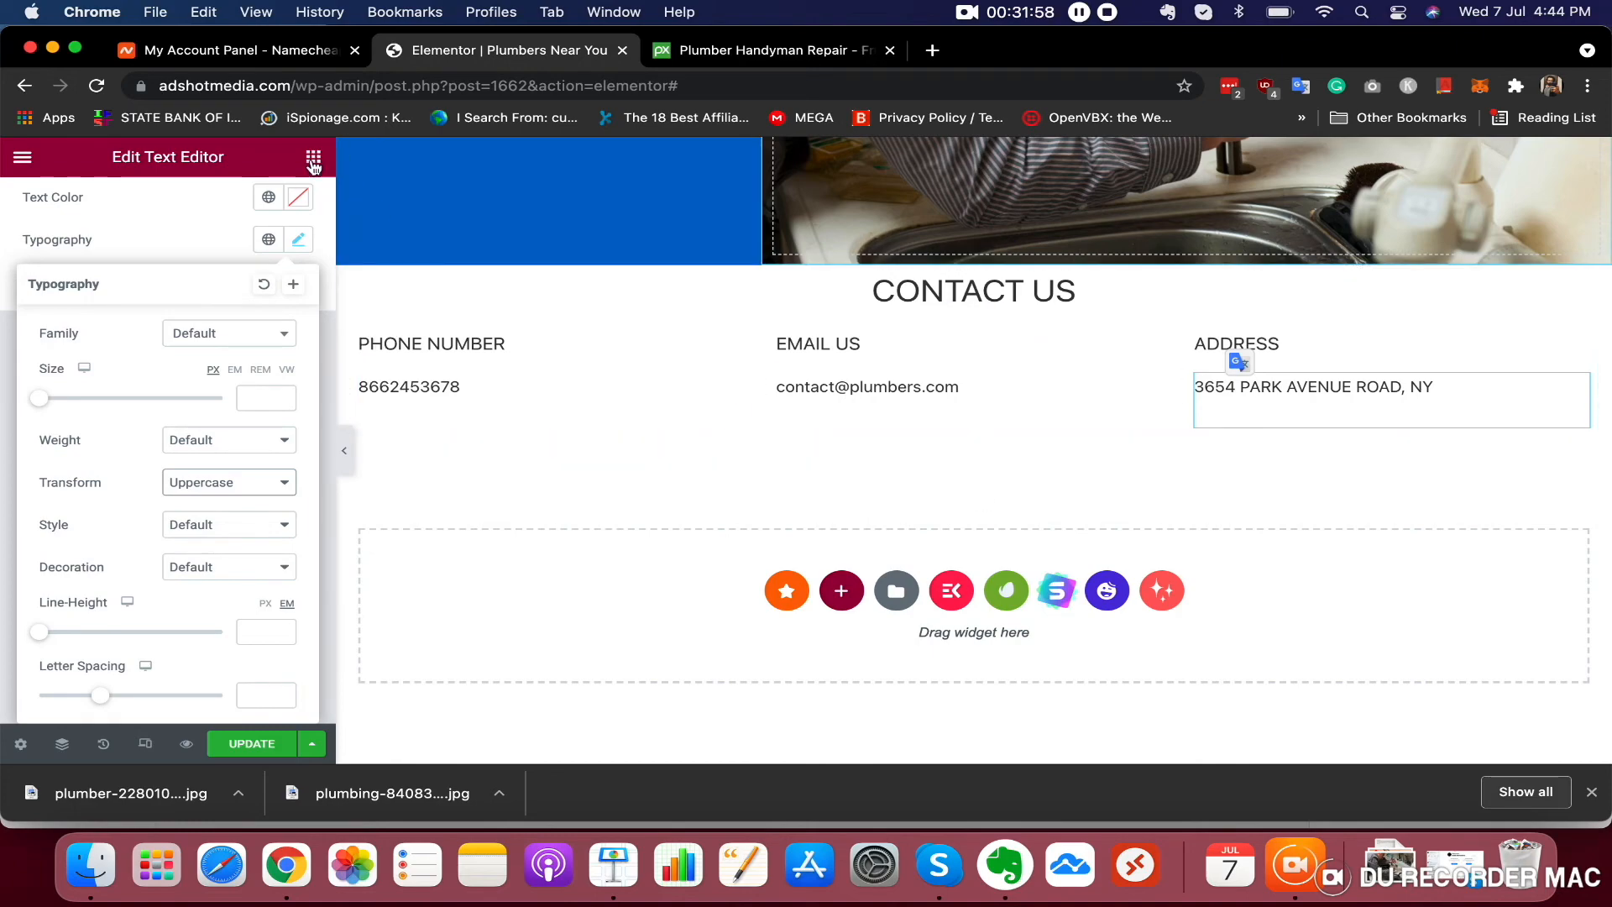
Scroll through the header, hero and services sections to review the page spacing
scroll(1005, 370, "up", 15)
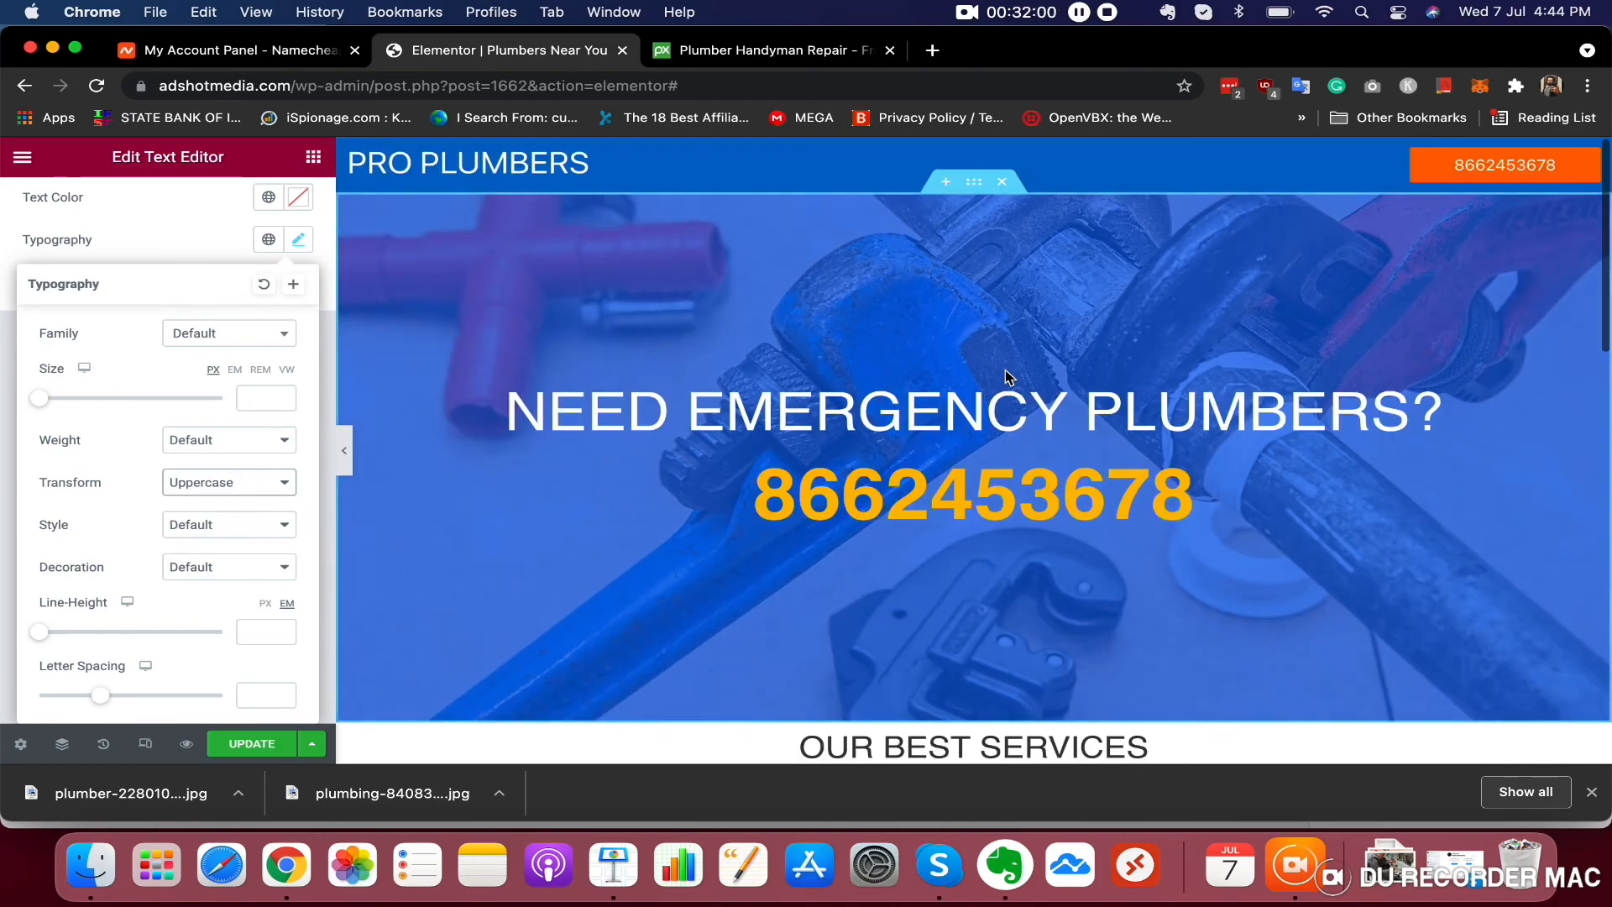
scroll(1005, 370, "down", 12)
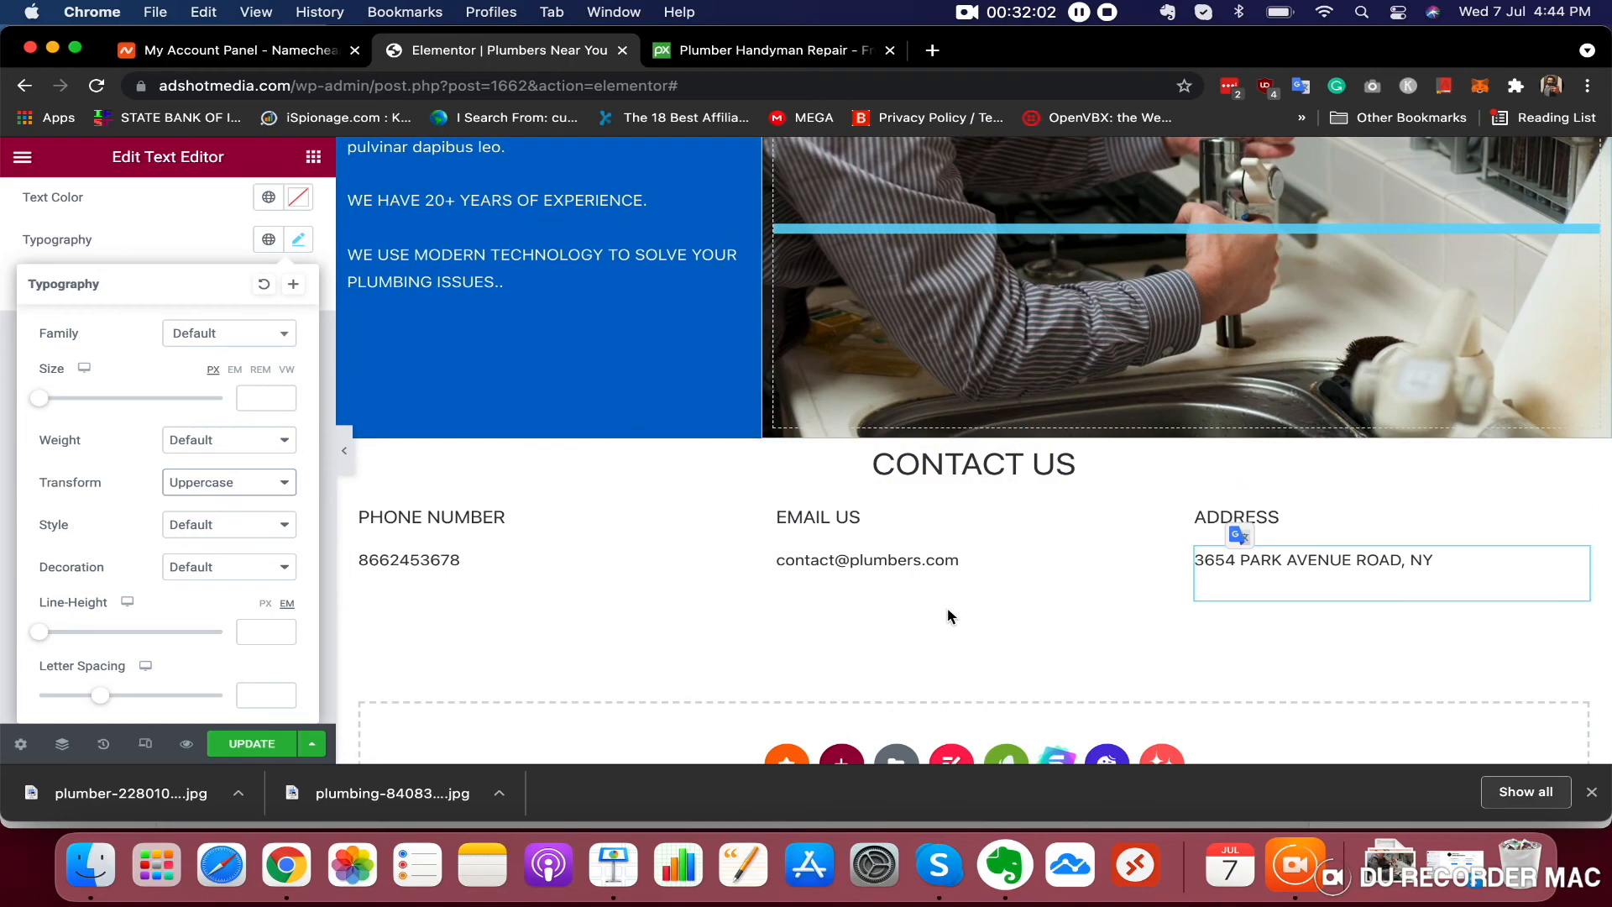
scroll(1091, 495, "up", 12)
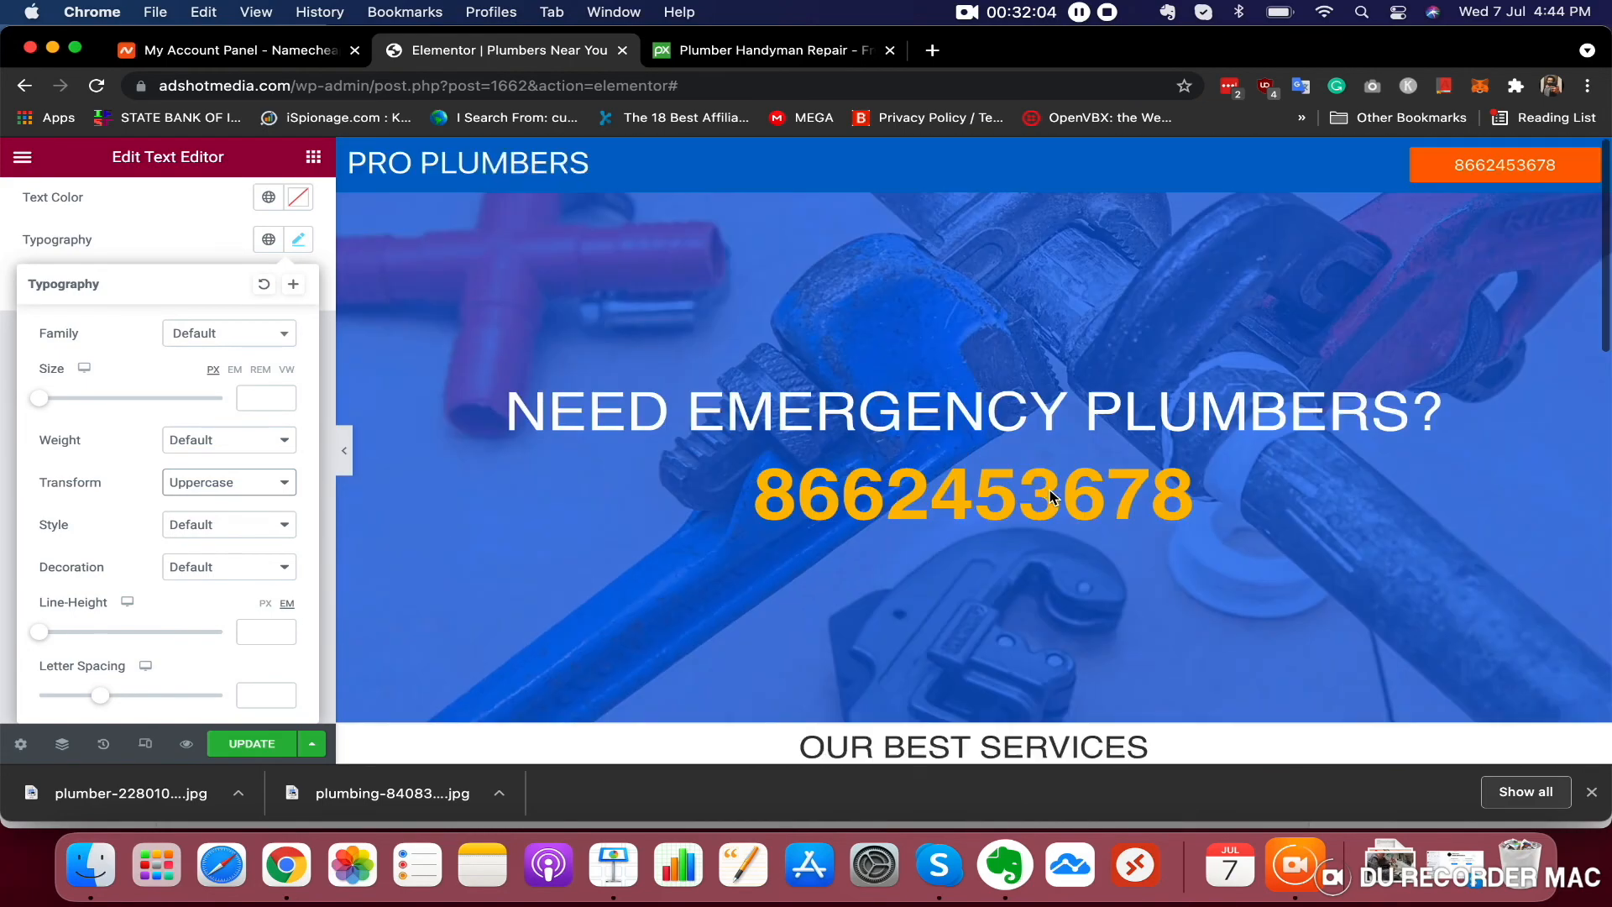
scroll(1050, 492, "down", 4)
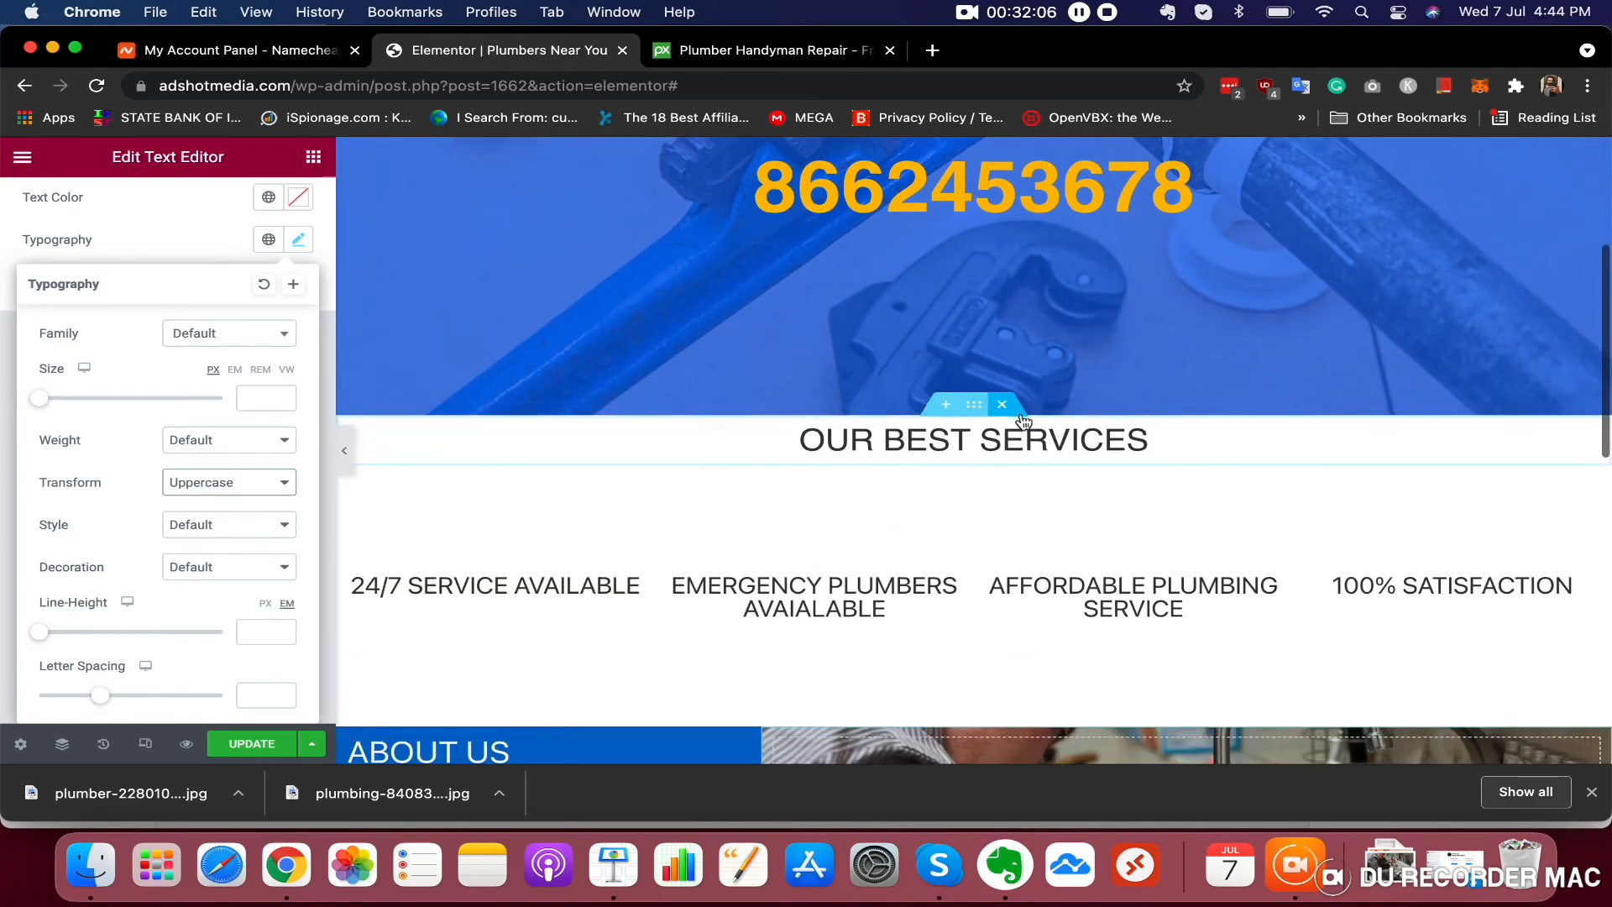
scroll(924, 352, "up", 4)
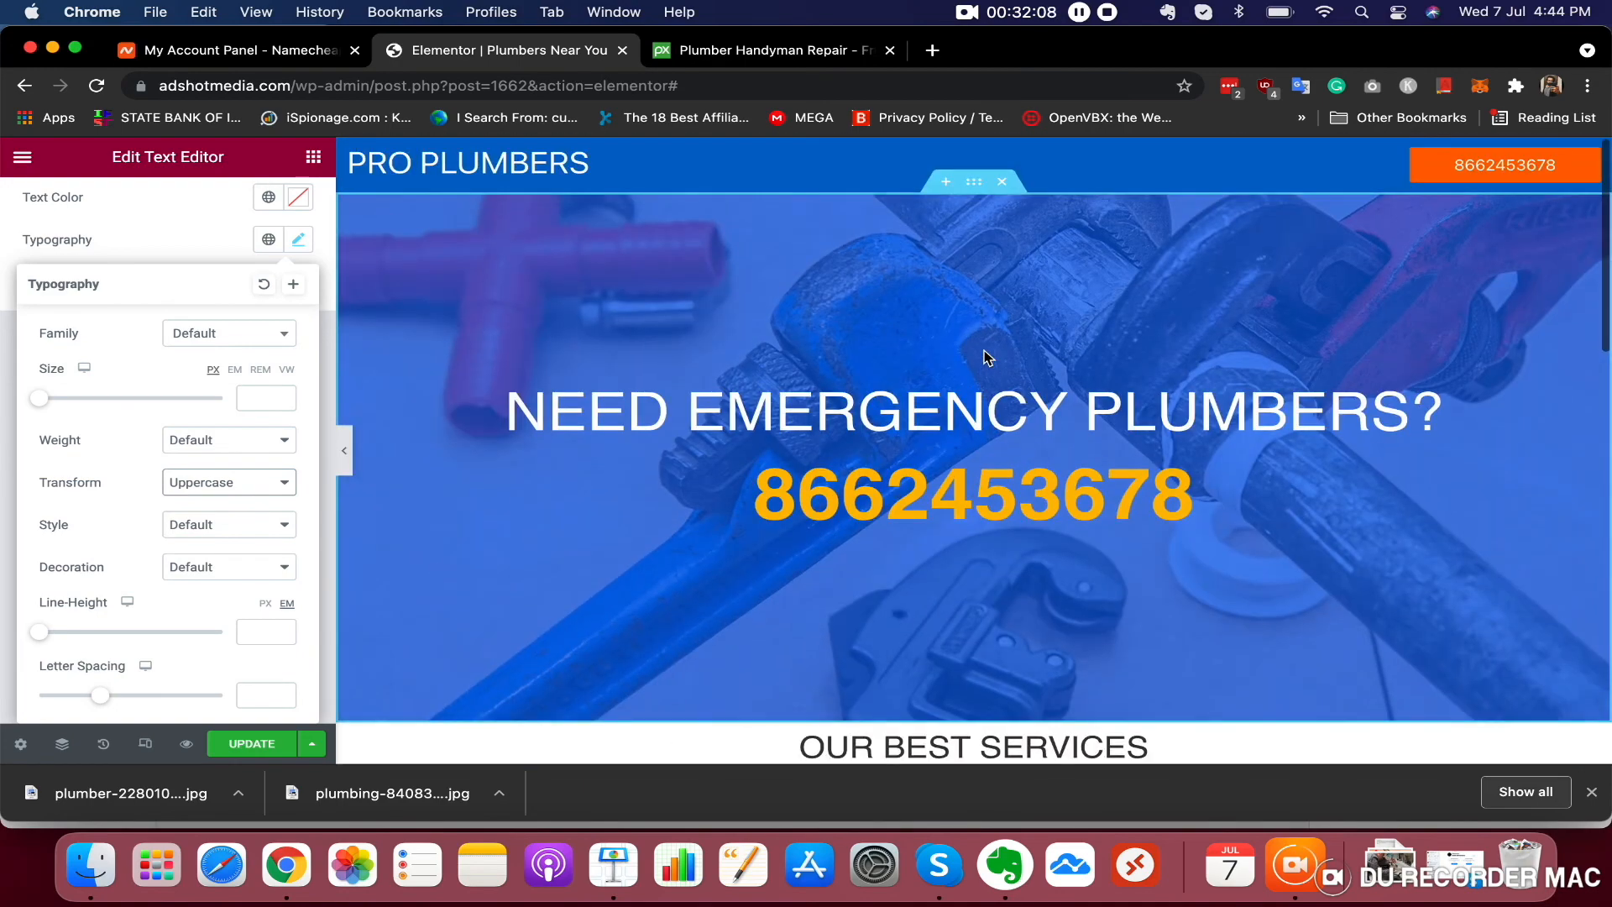
scroll(987, 357, "down", 10)
scroll(986, 357, "down", 2)
scroll(983, 357, "up", 8)
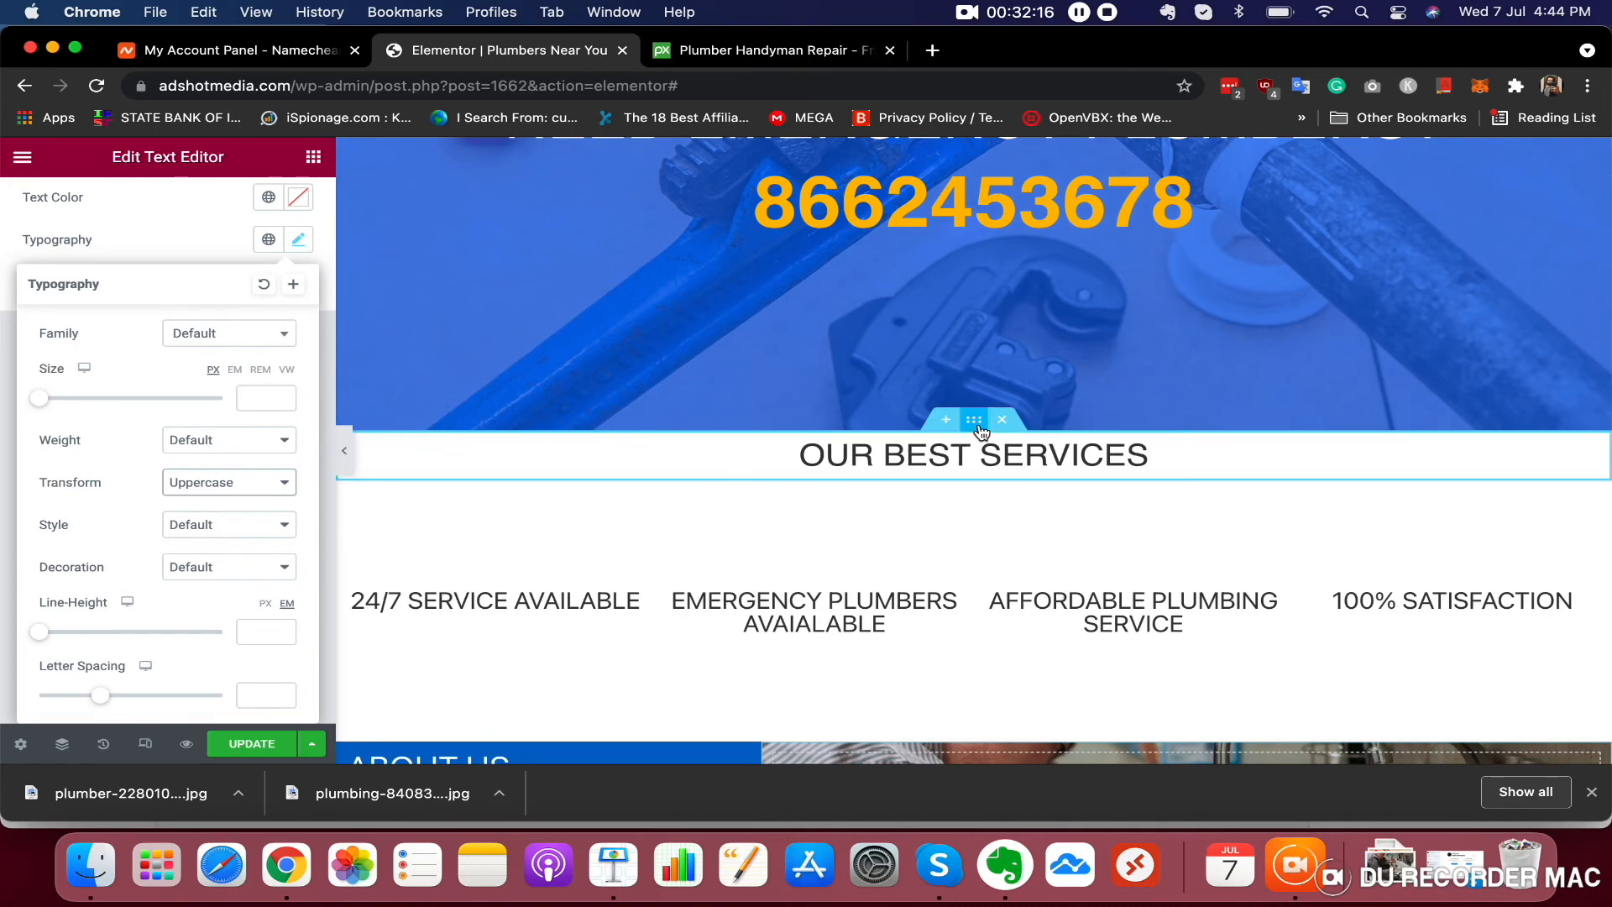
Set the OUR BEST SERVICES heading section's top padding to 50 px
left_click(974, 420)
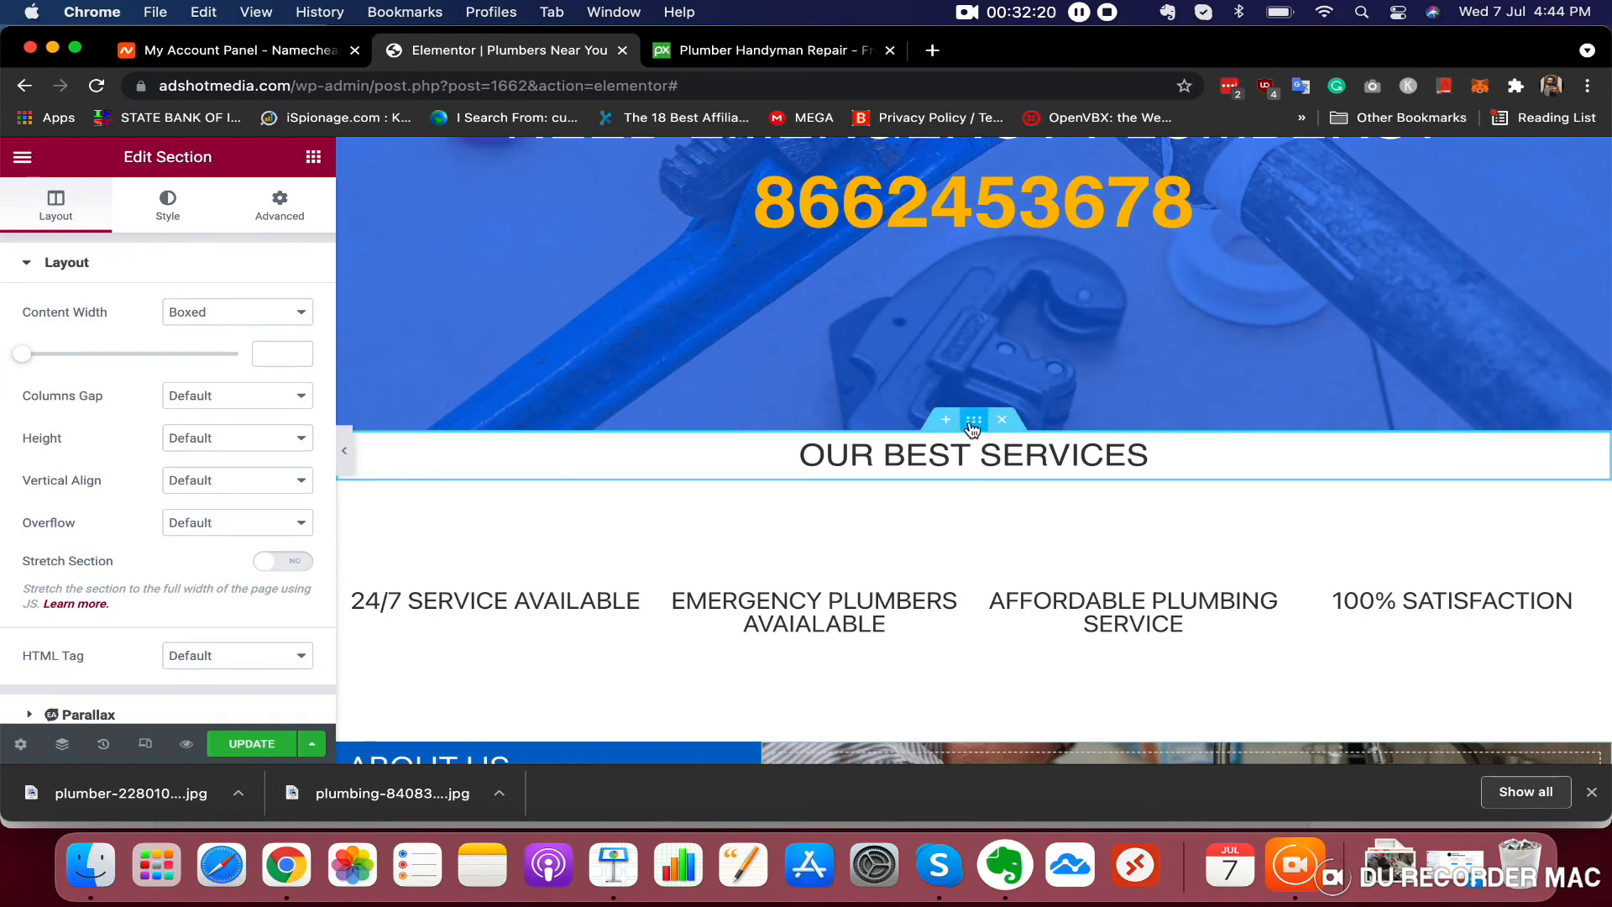
left_click(279, 220)
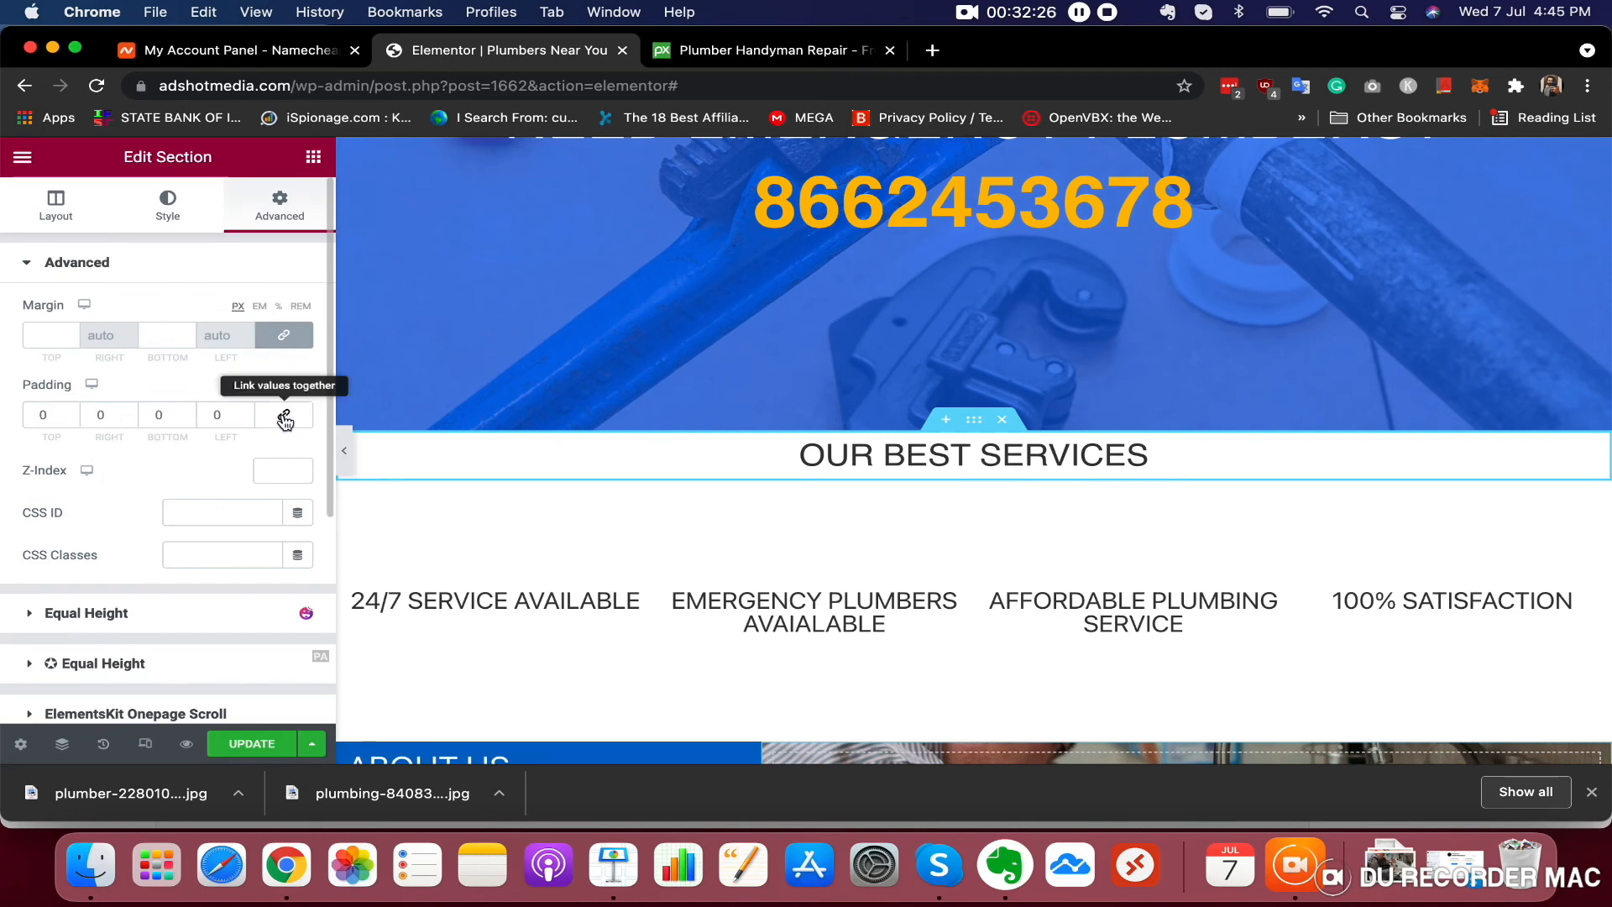
left_click_drag(72, 415, 72, 415)
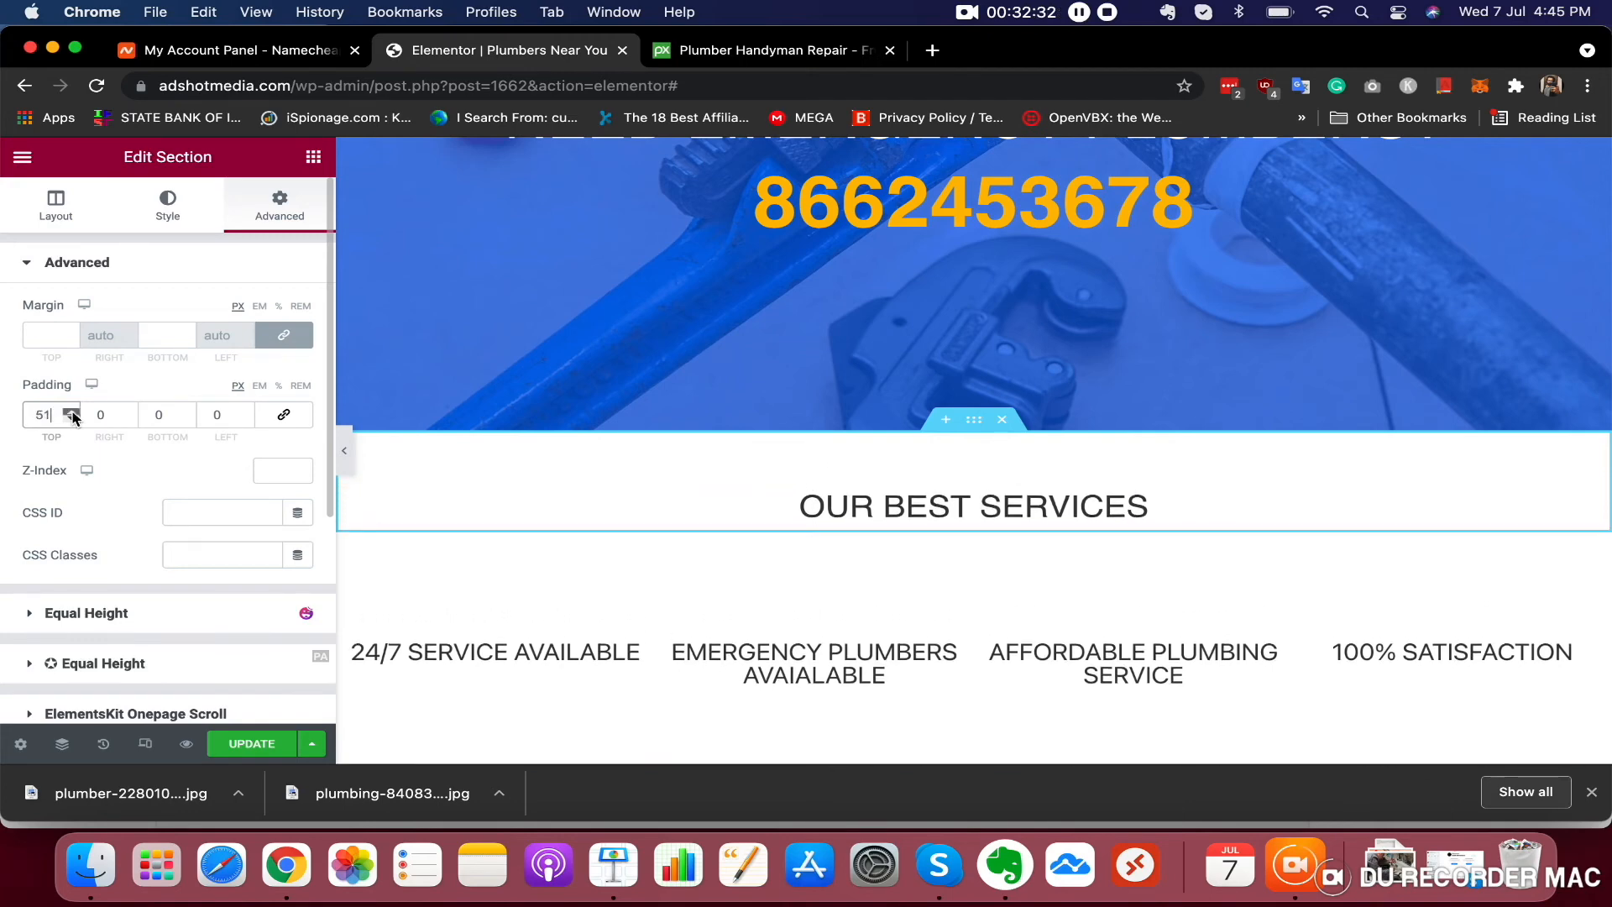
left_click(71, 419)
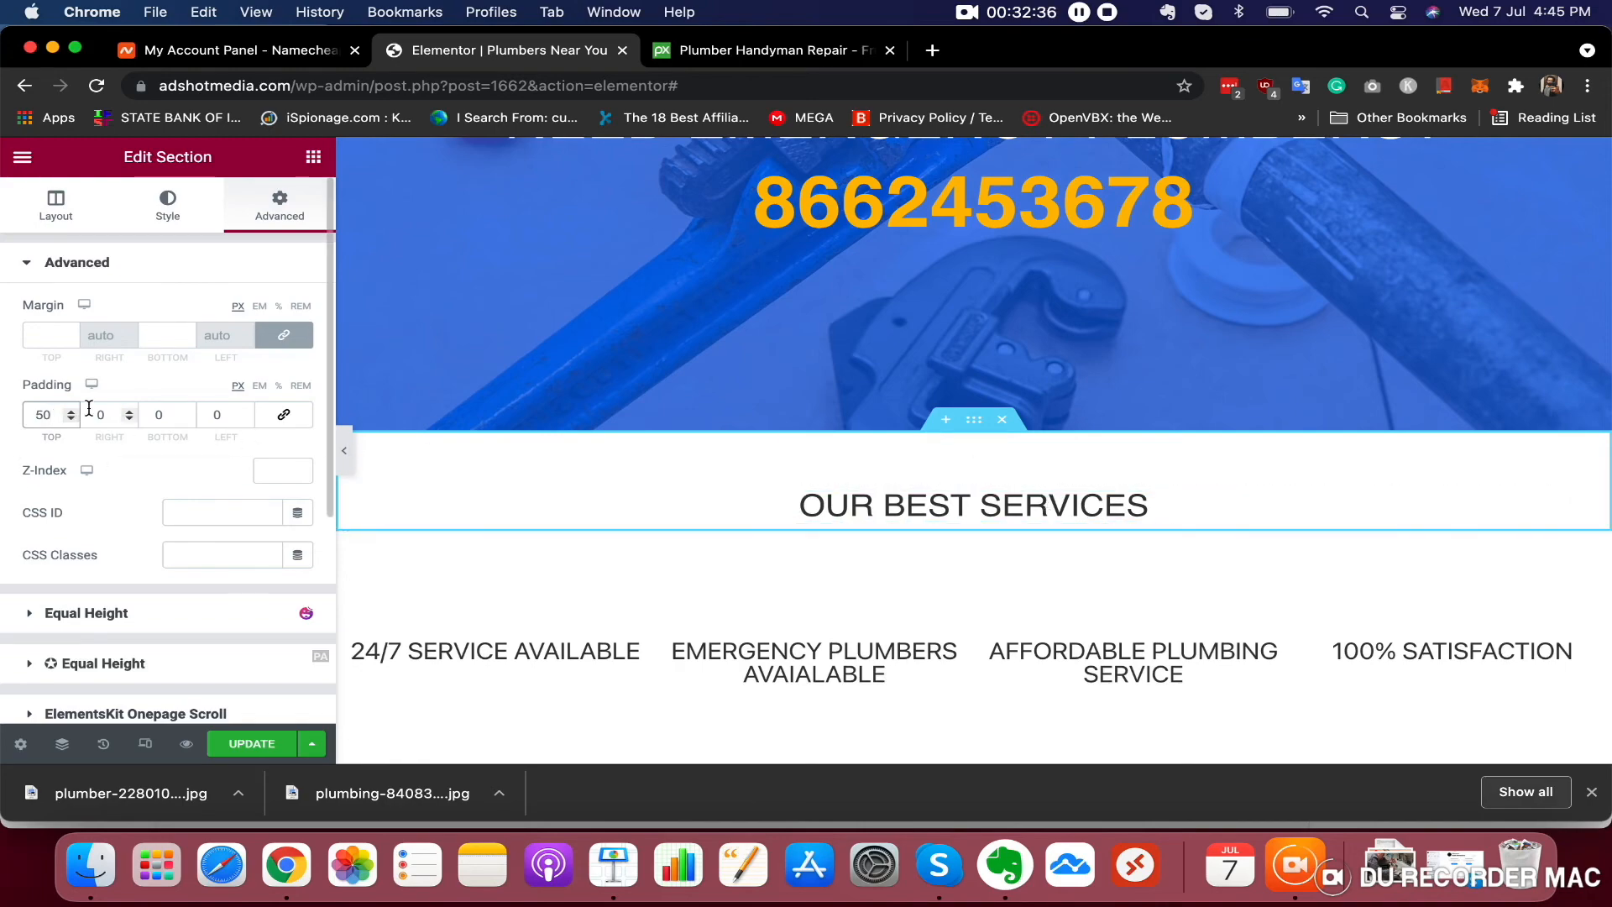
Try a 50 px bottom padding on the services heading section, then reset it to 0
scroll(1059, 593, "down", 3)
scroll(1060, 594, "down", 5)
scroll(1007, 471, "up", 3)
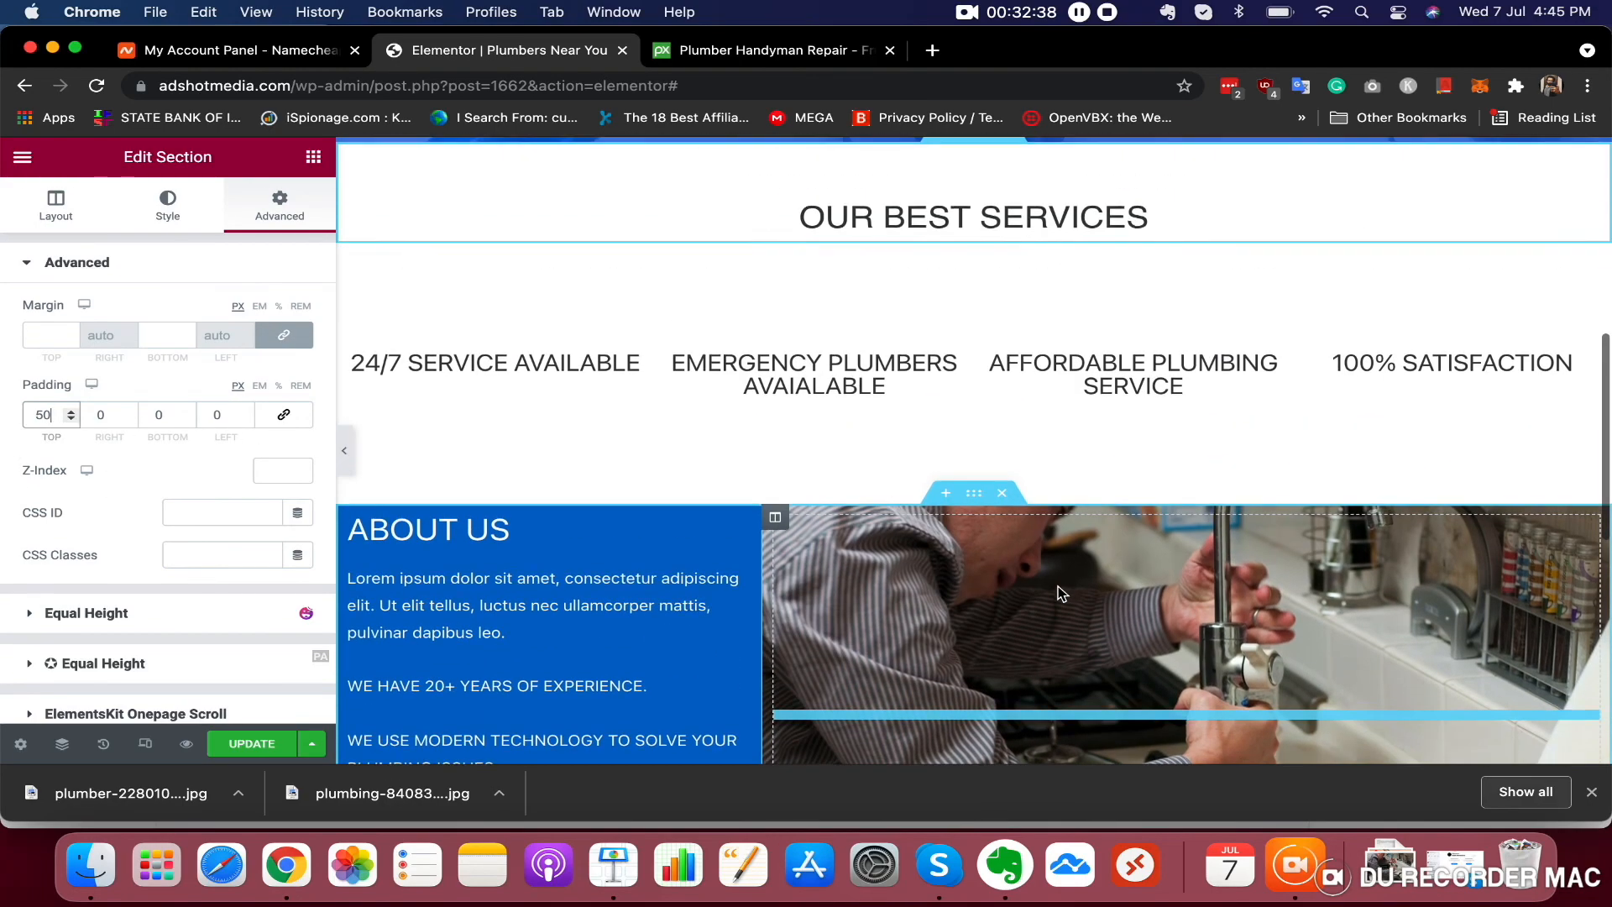
scroll(967, 302, "up", 3)
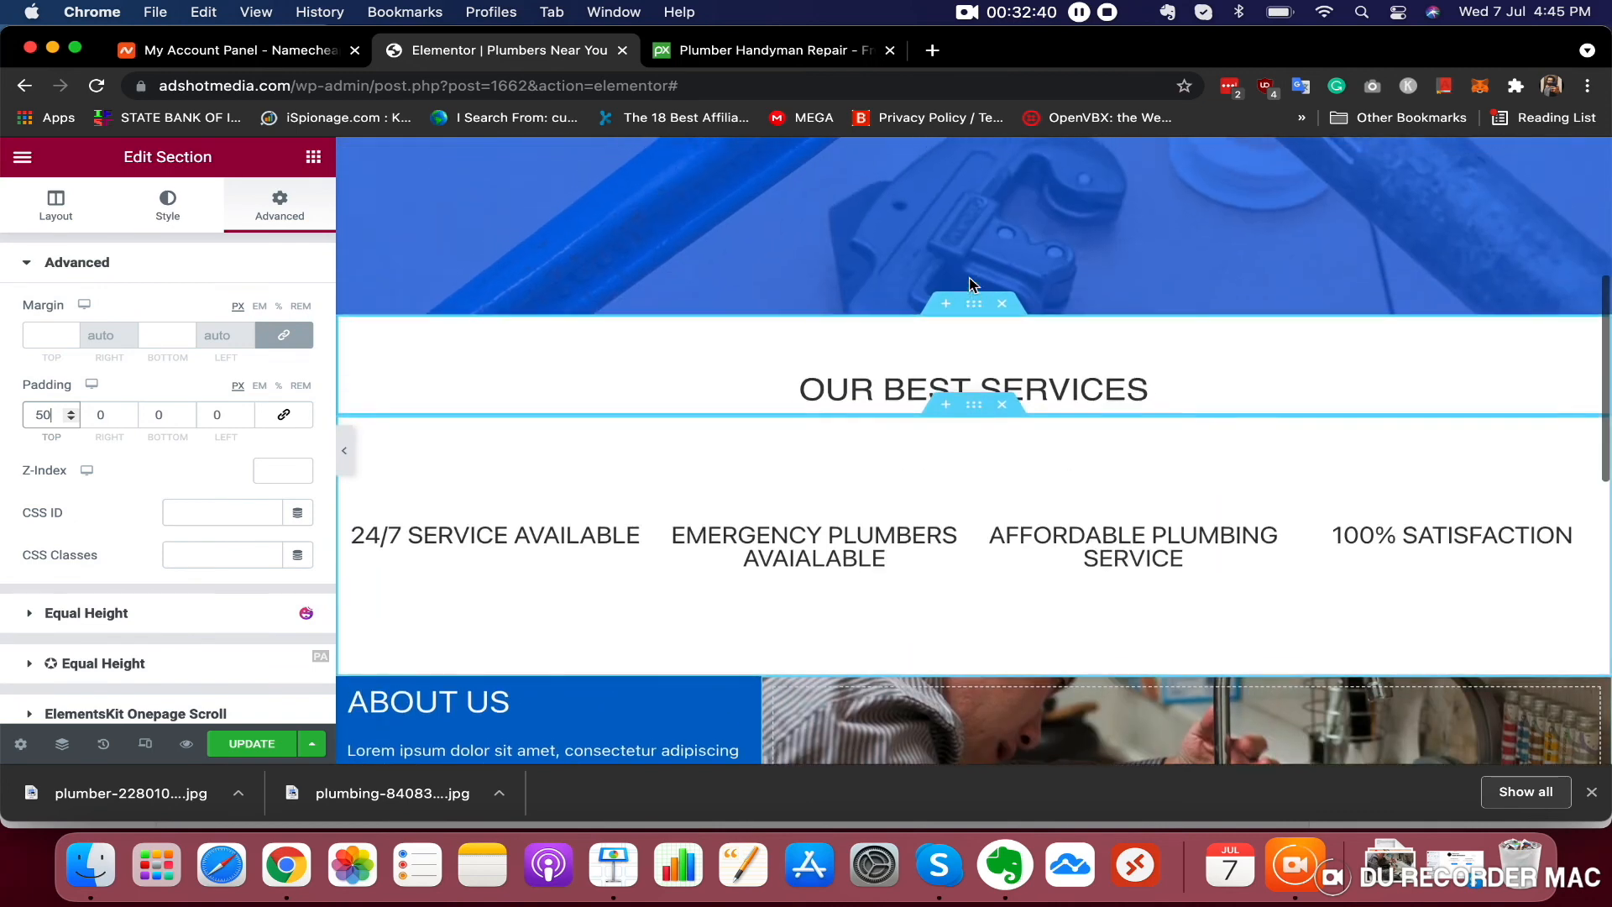
scroll(915, 613, "down", 1)
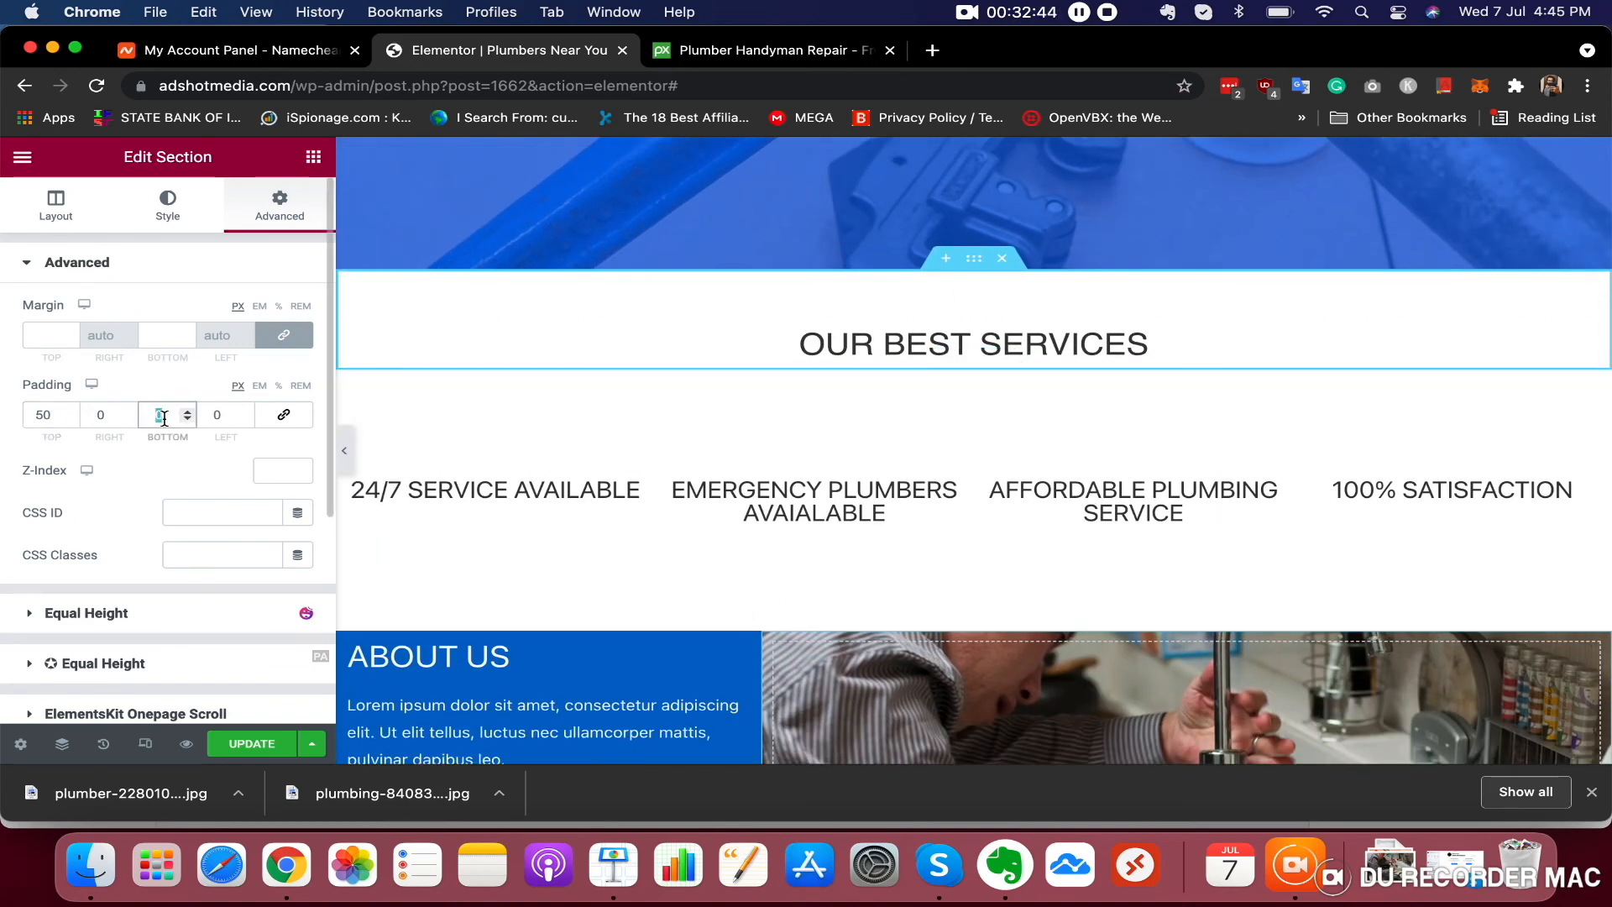
type("50")
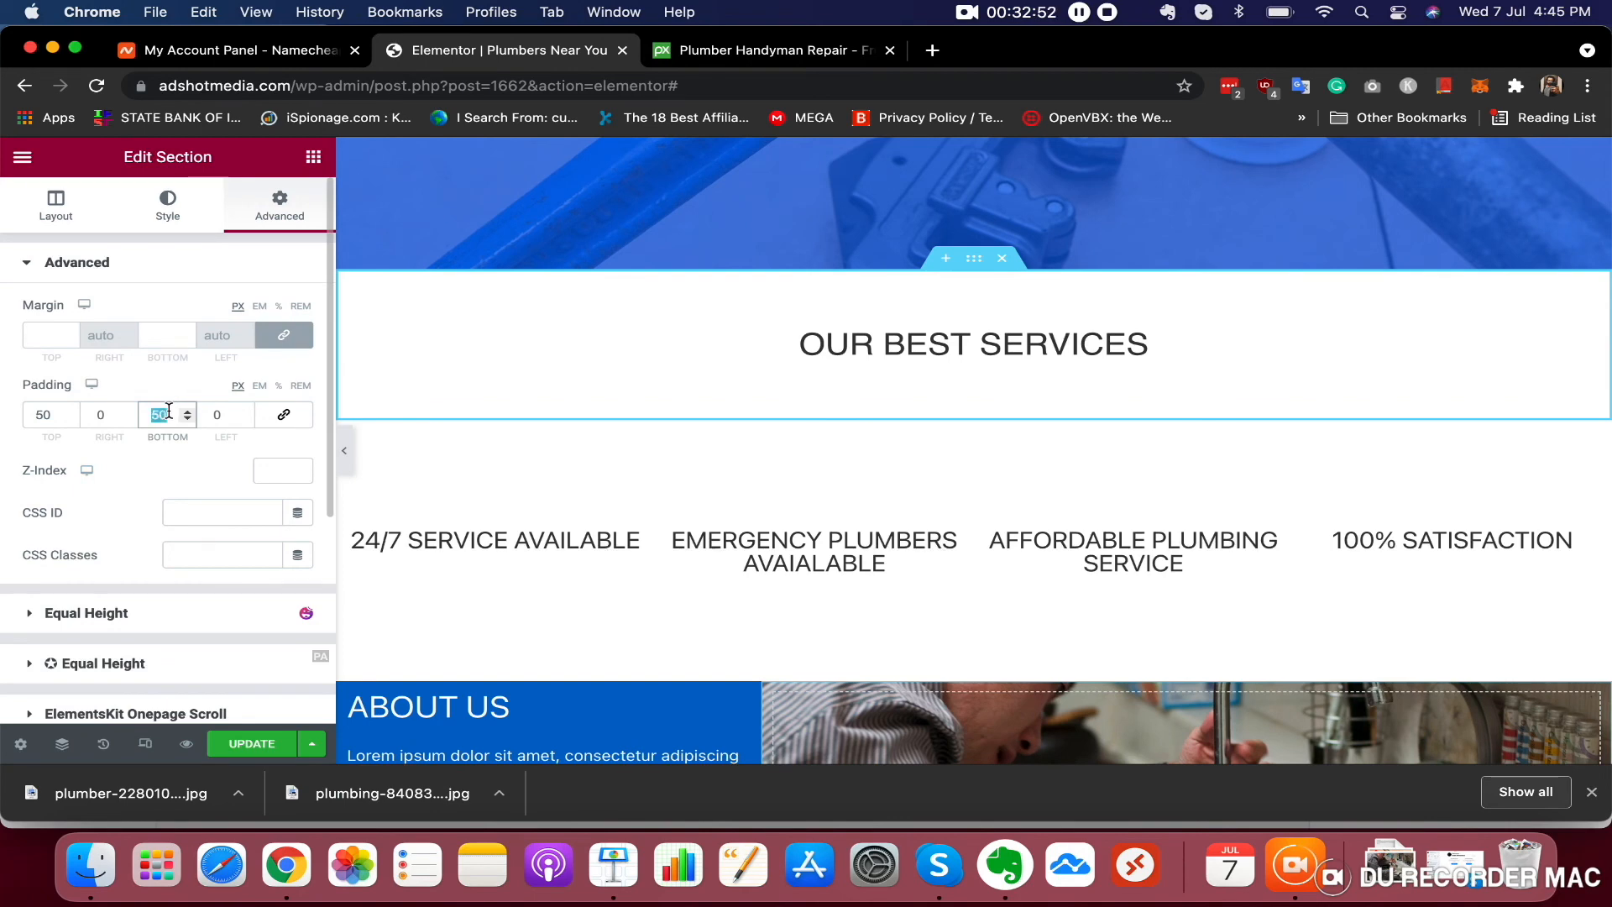
type("0")
Unlink the Contact Us section's padding values and set its top padding to 50 px
scroll(1011, 468, "down", 5)
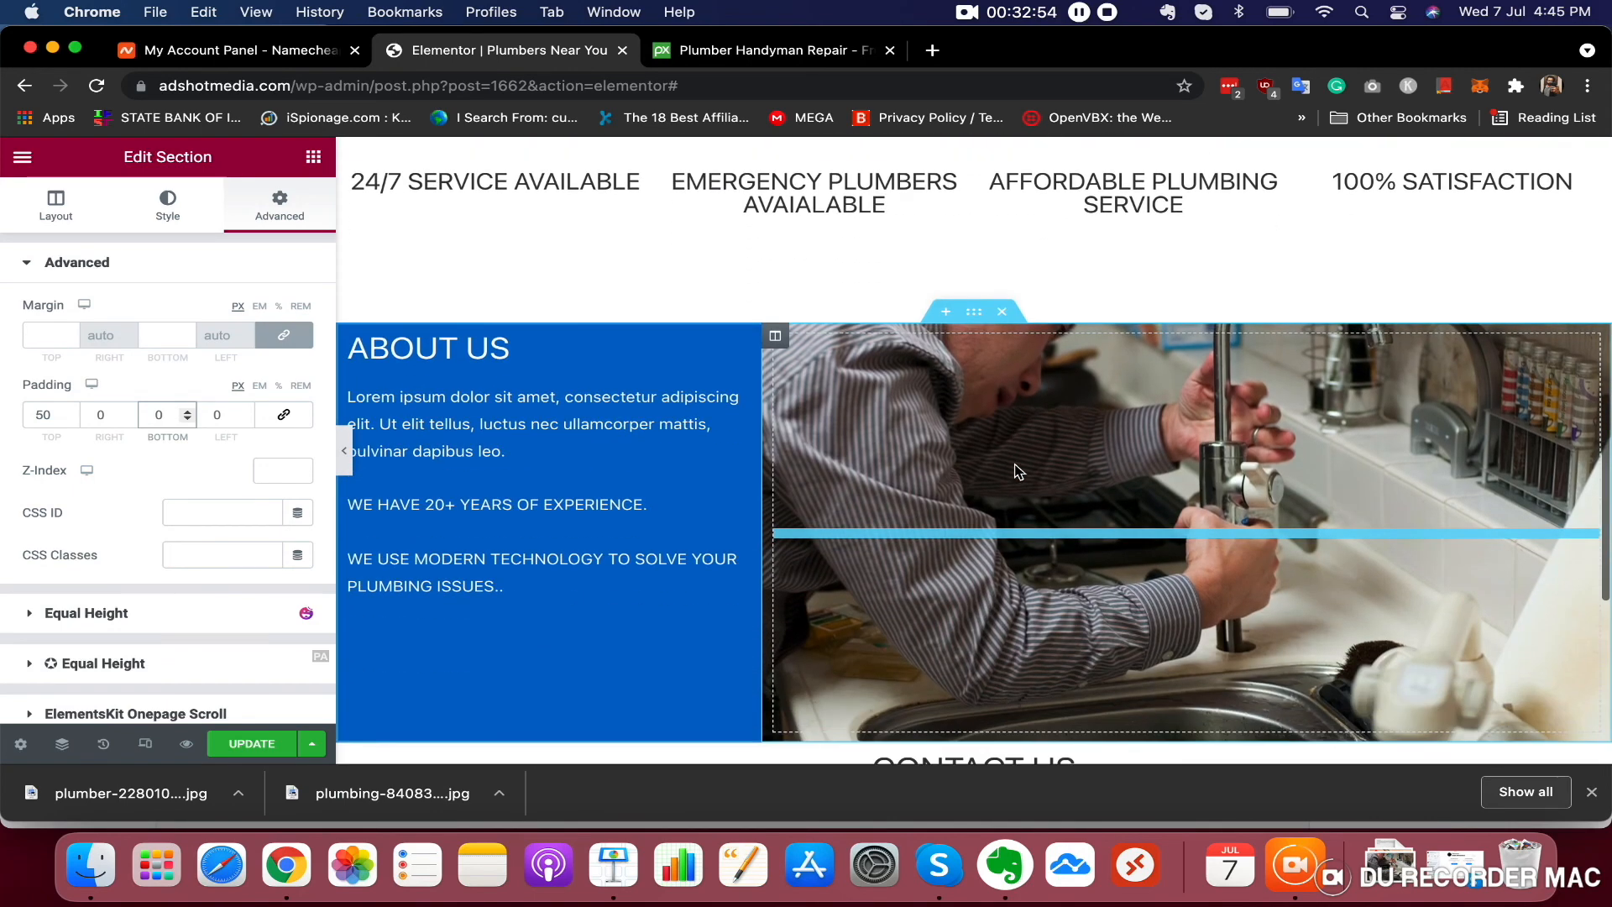
scroll(1018, 470, "down", 5)
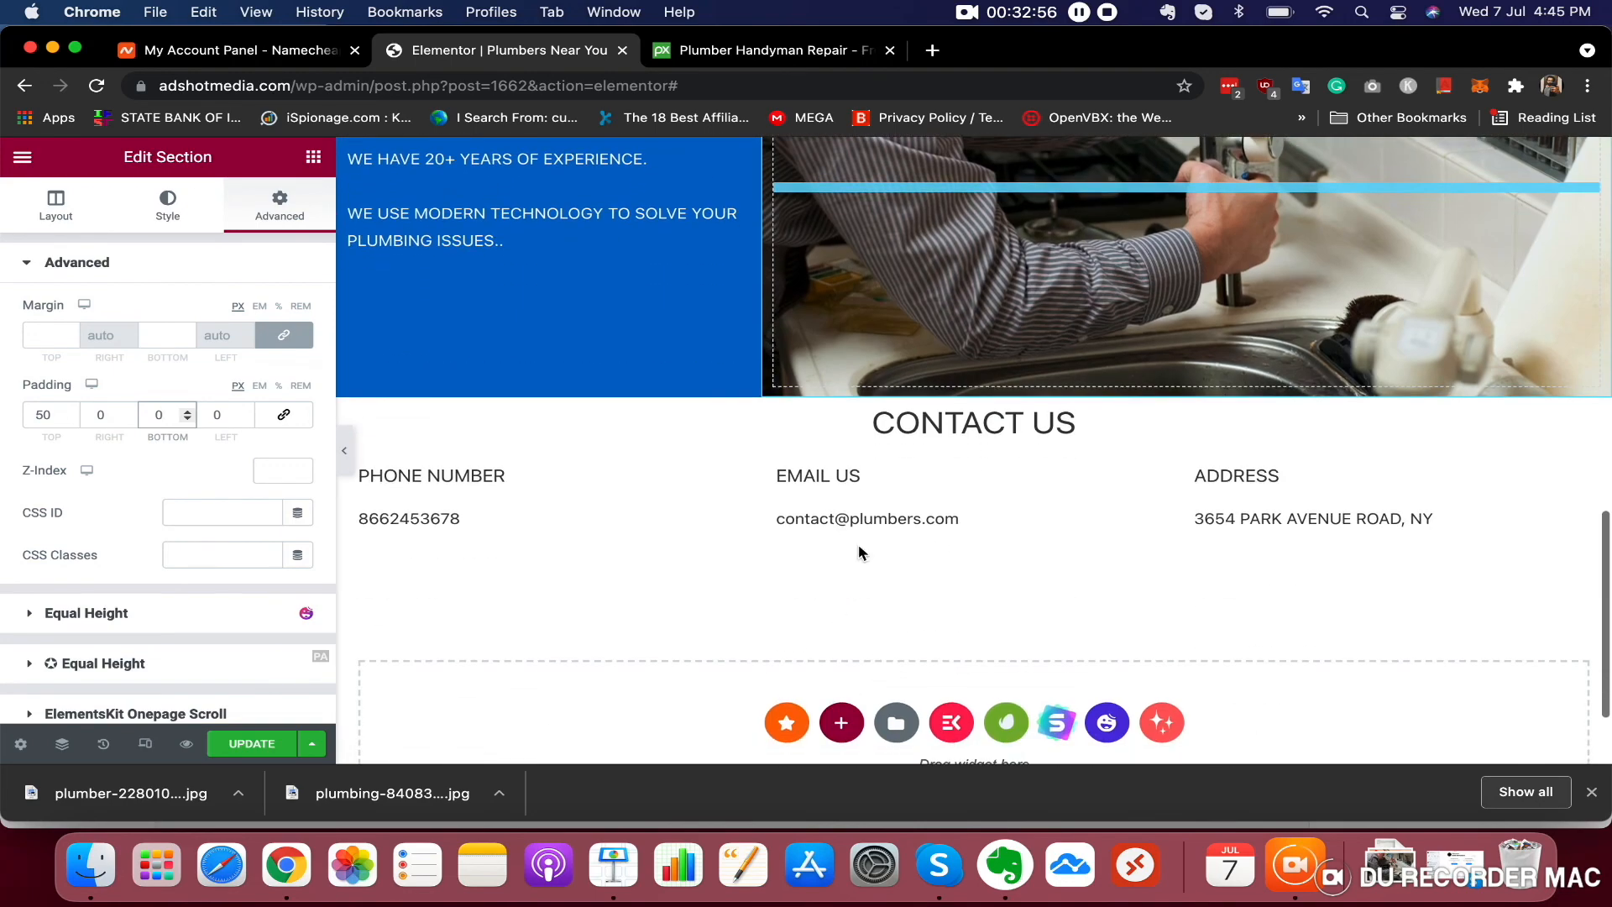
left_click(974, 393)
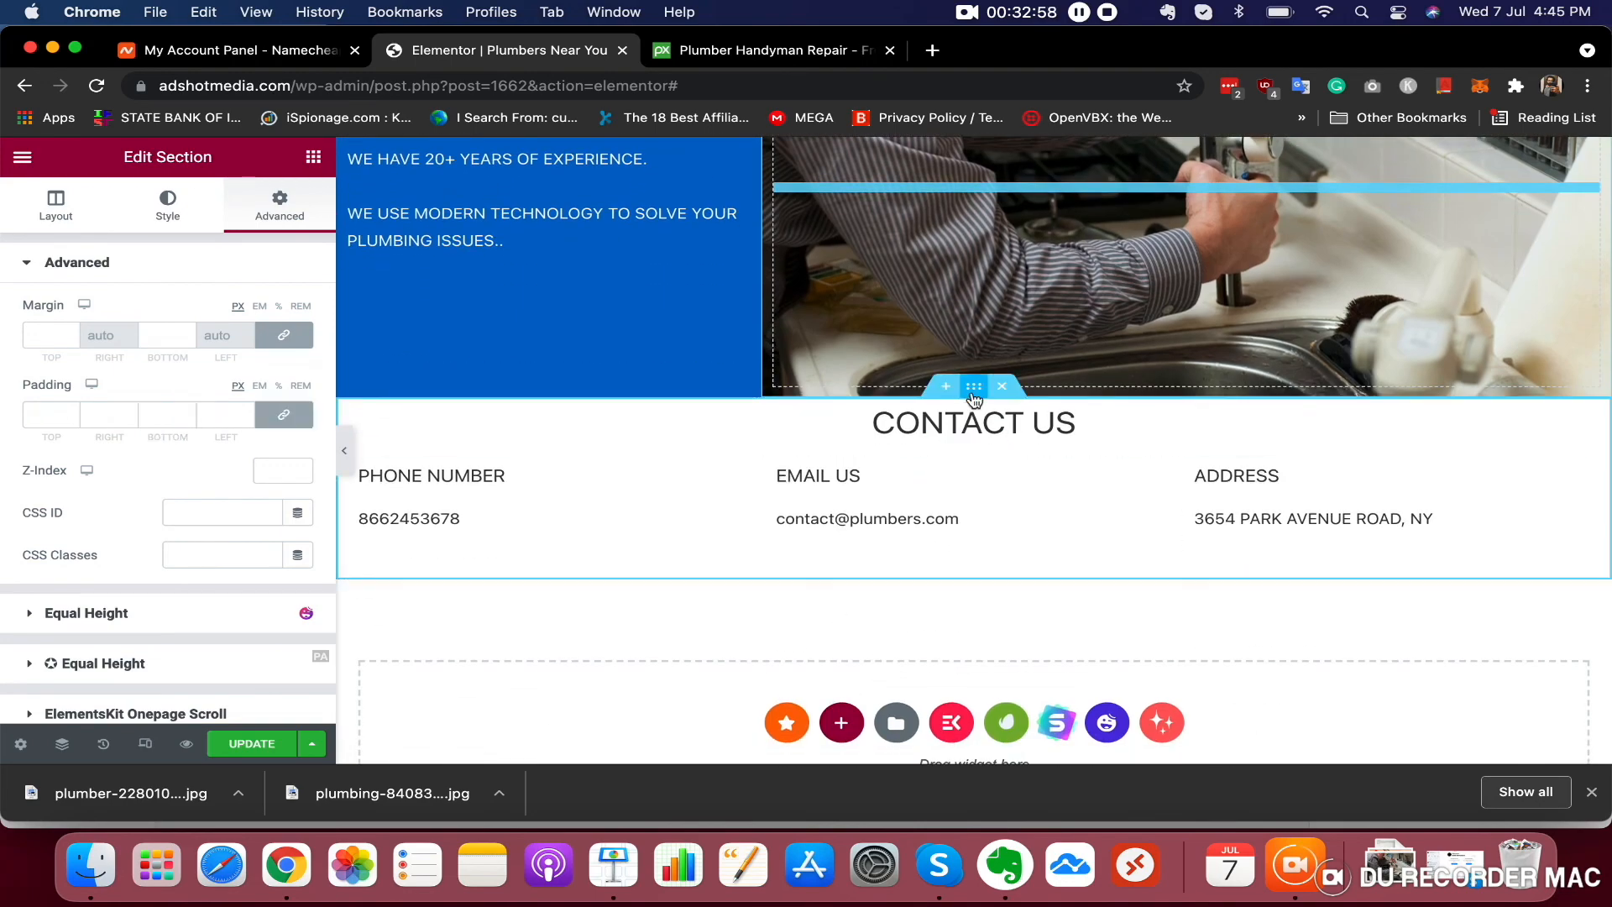
left_click(284, 415)
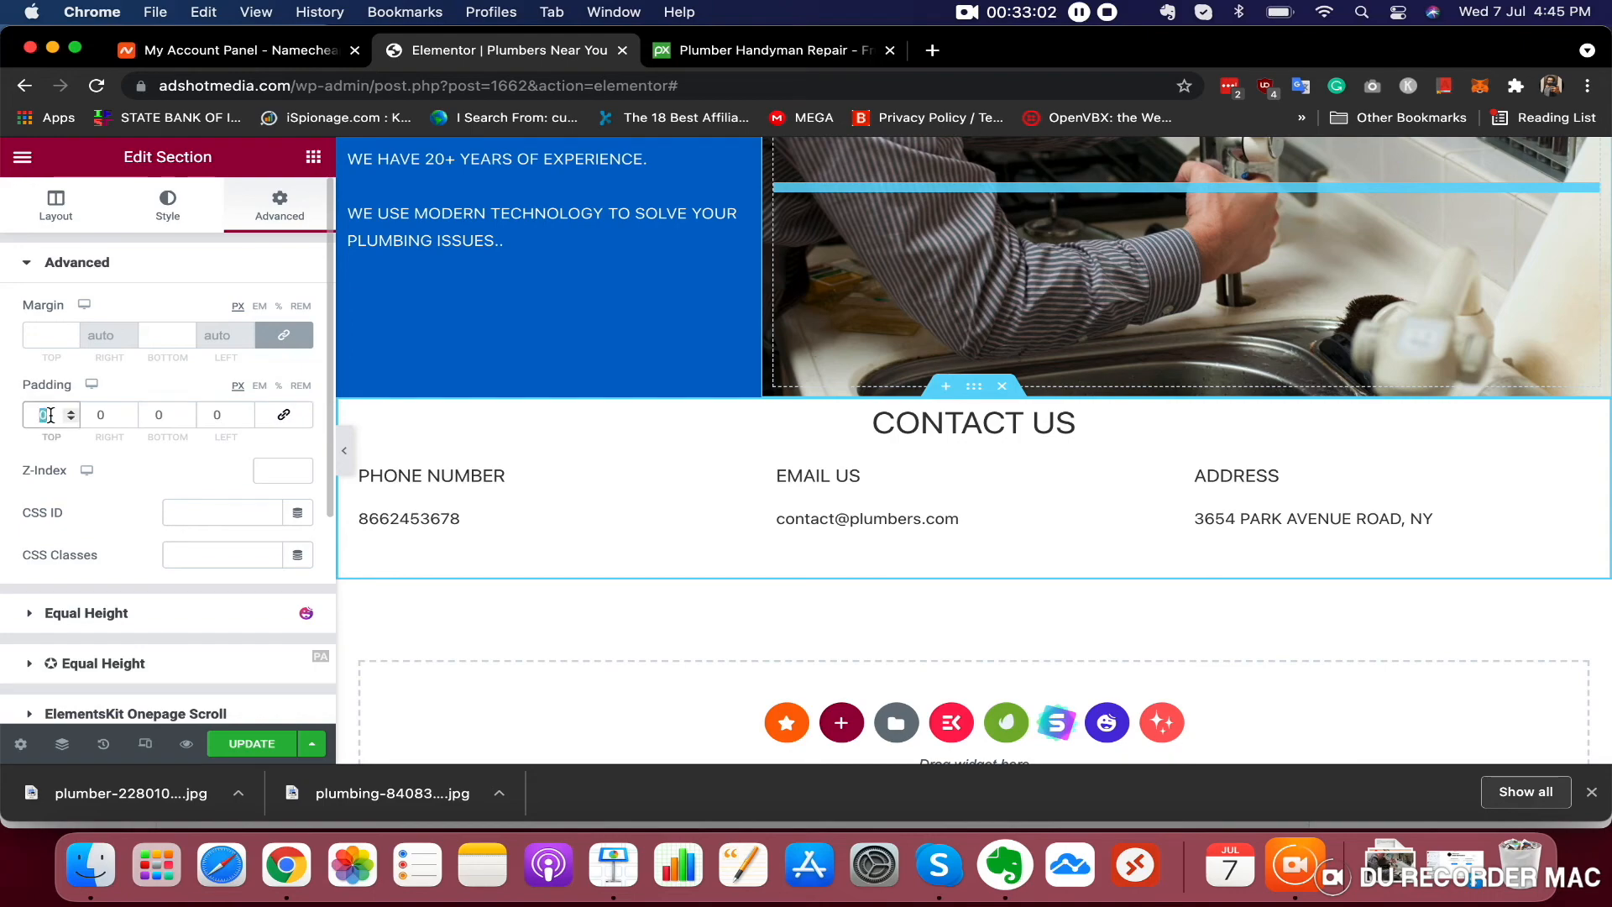
type("50")
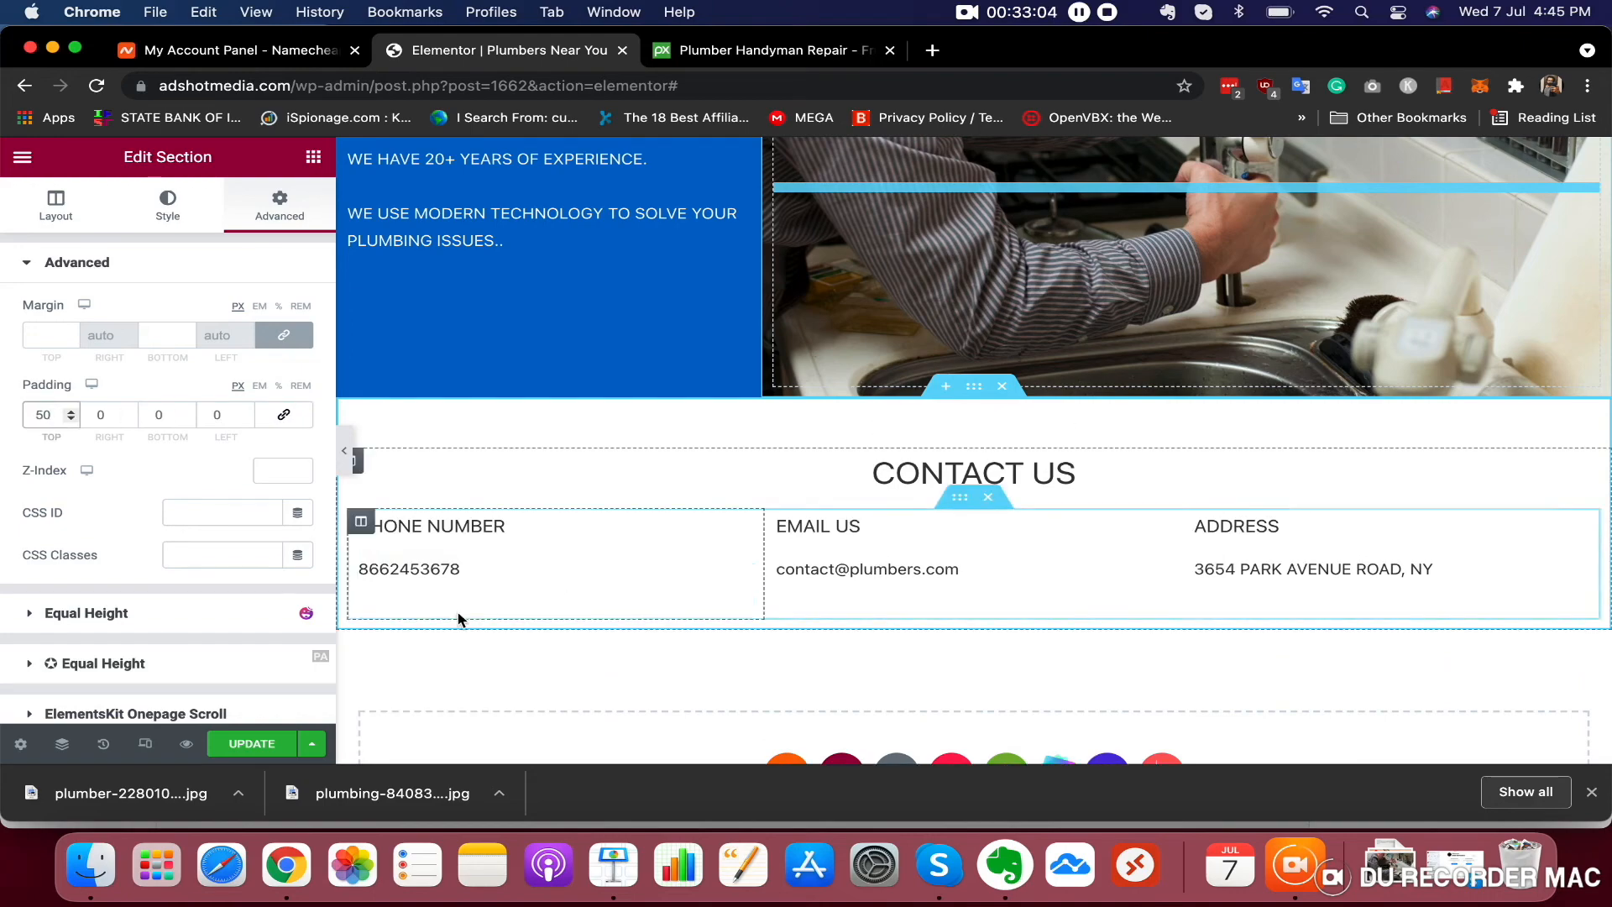
Hide the editor panel and scroll through the whole page to preview the layout
scroll(1021, 676, "down", 2)
scroll(1022, 680, "up", 20)
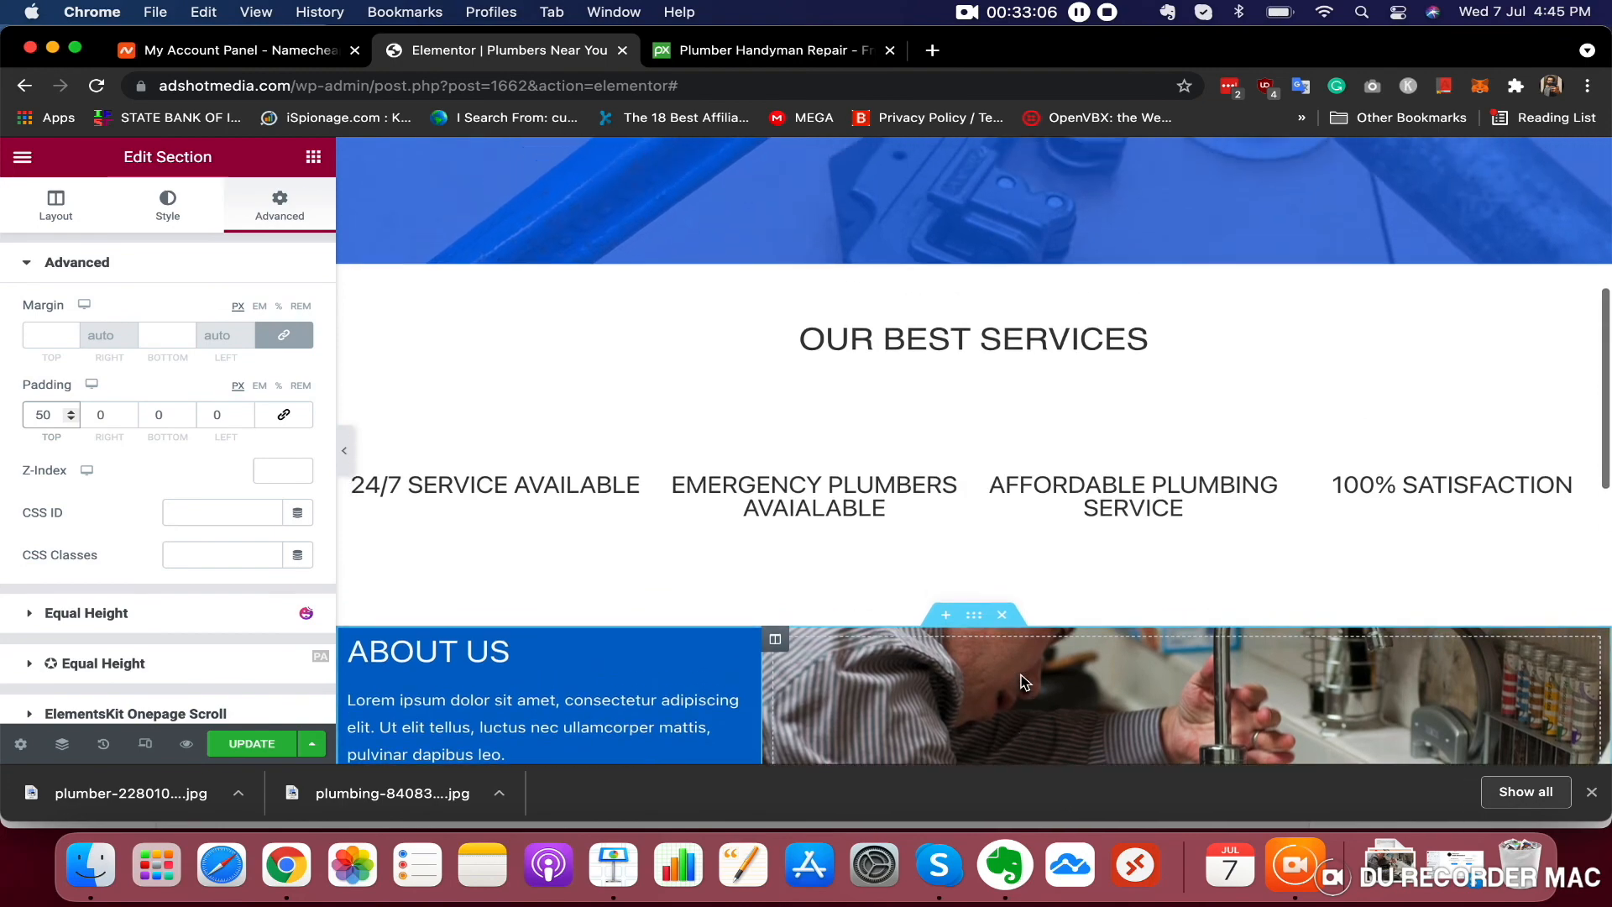
scroll(1021, 681, "down", 20)
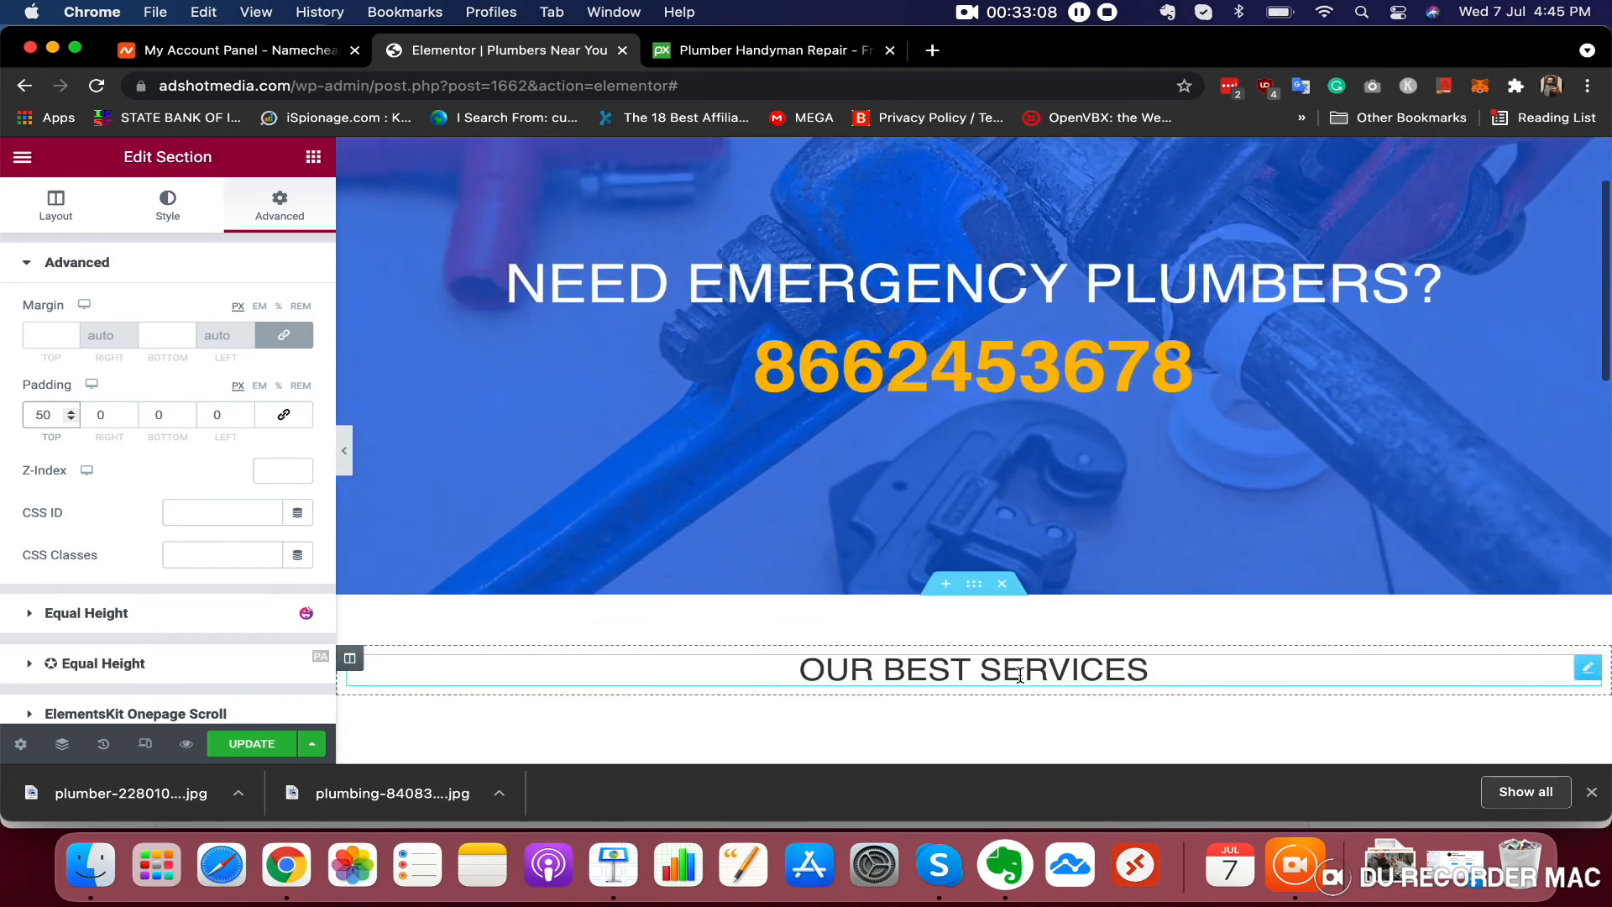
scroll(1019, 673, "up", 10)
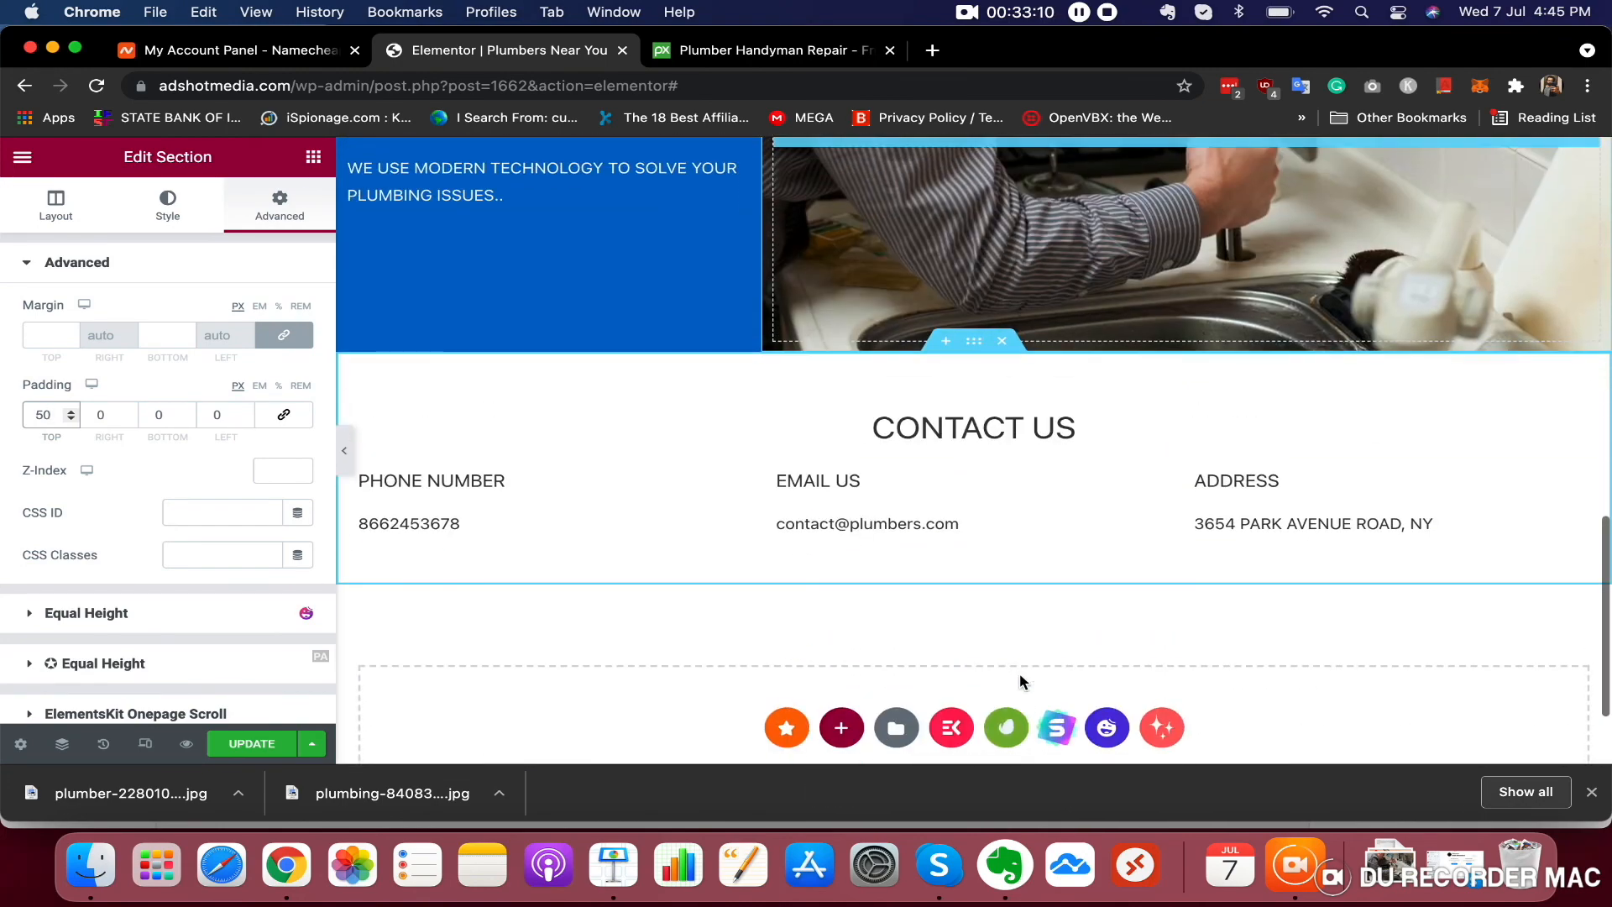
scroll(1021, 682, "up", 3)
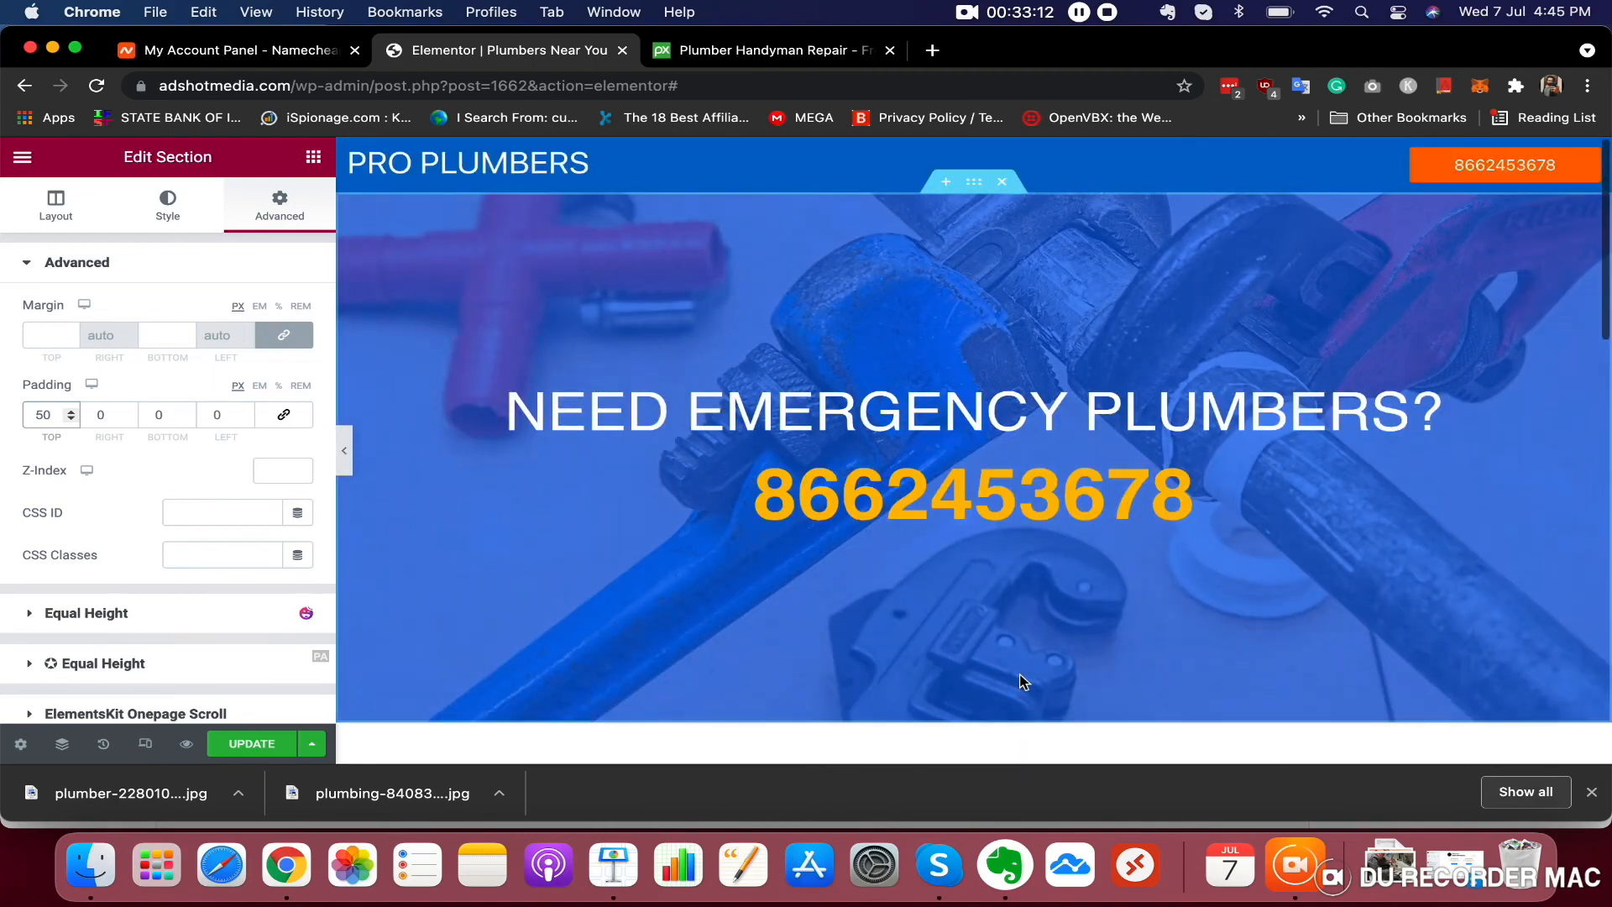
left_click(346, 453)
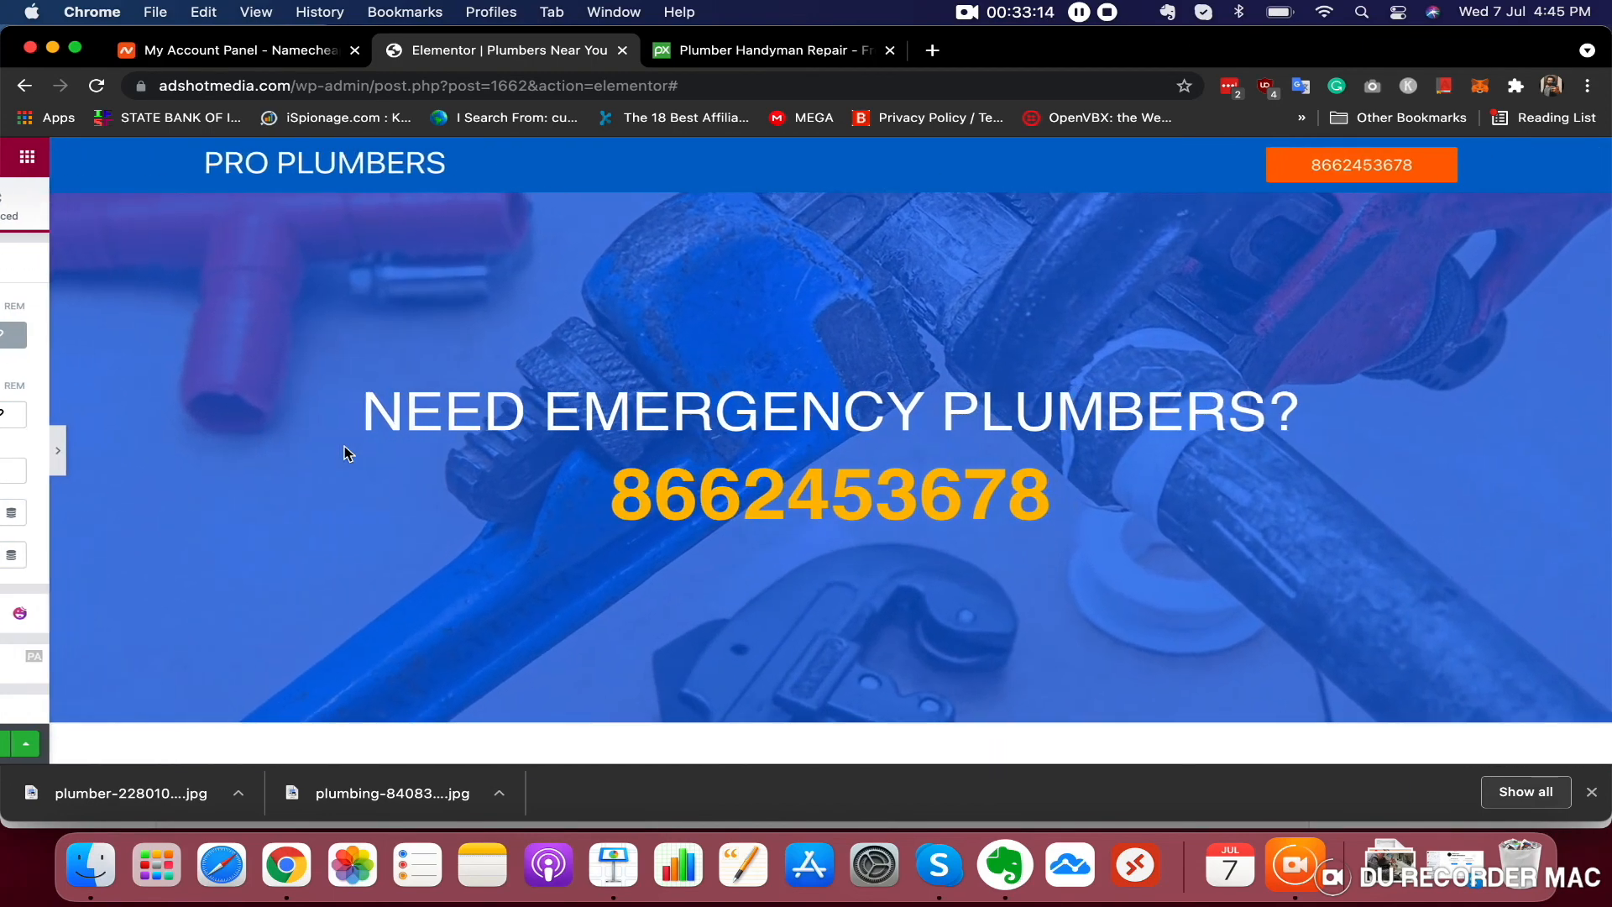
scroll(1019, 519, "down", 10)
scroll(1019, 521, "down", 1)
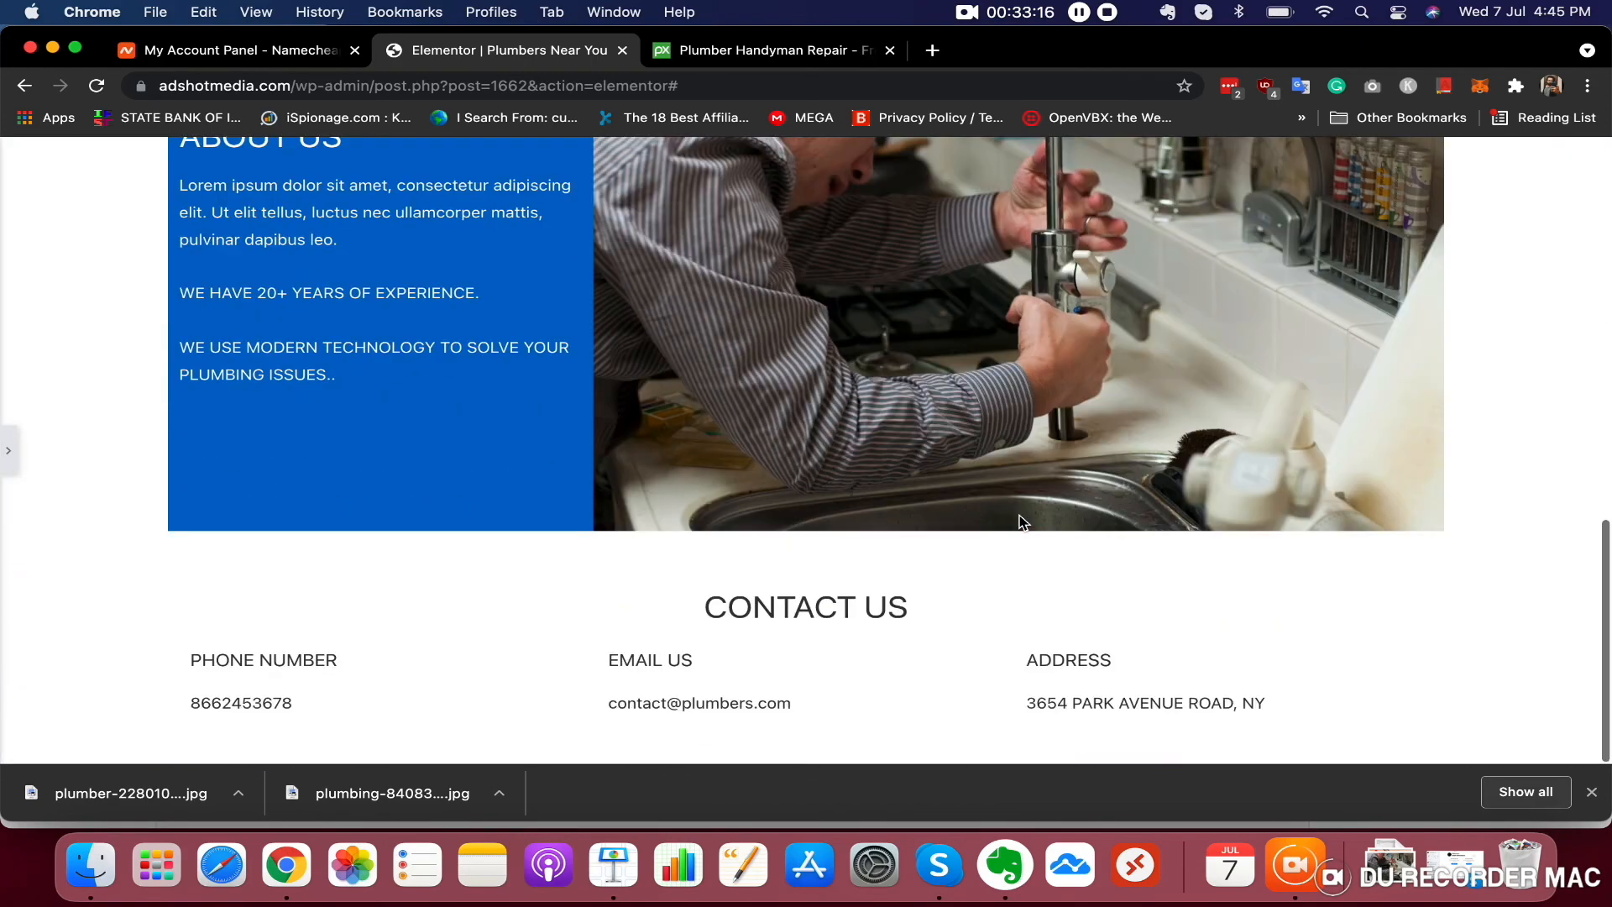
scroll(1019, 522, "up", 5)
scroll(1018, 522, "down", 1)
scroll(900, 514, "down", 4)
scroll(900, 513, "up", 9)
scroll(901, 514, "down", 8)
scroll(900, 514, "up", 10)
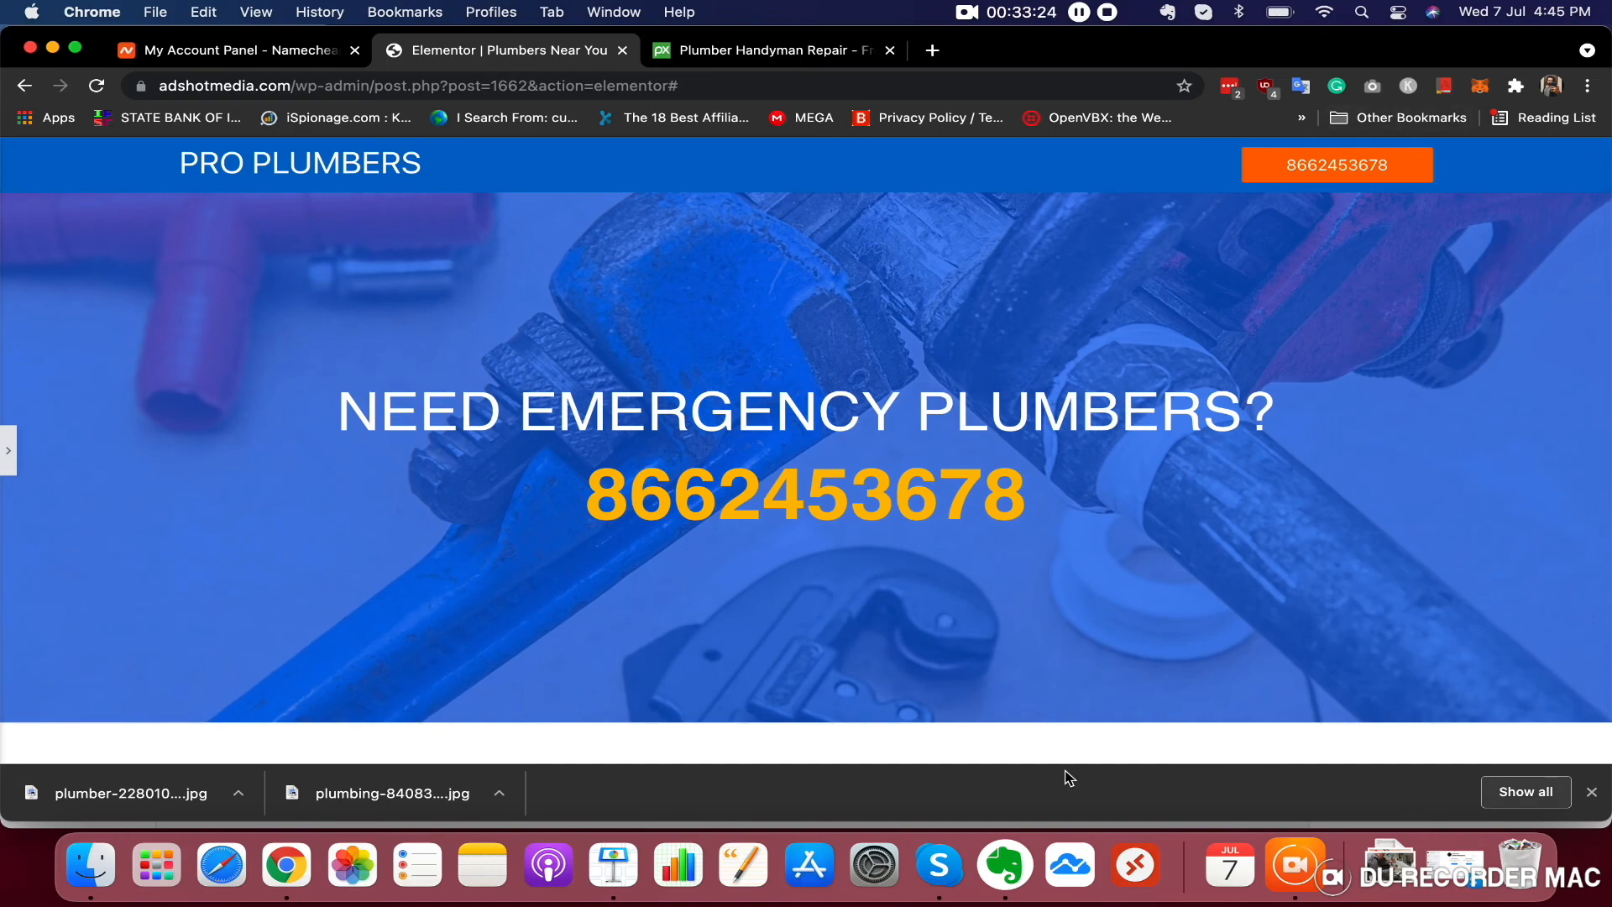
scroll(927, 459, "down", 10)
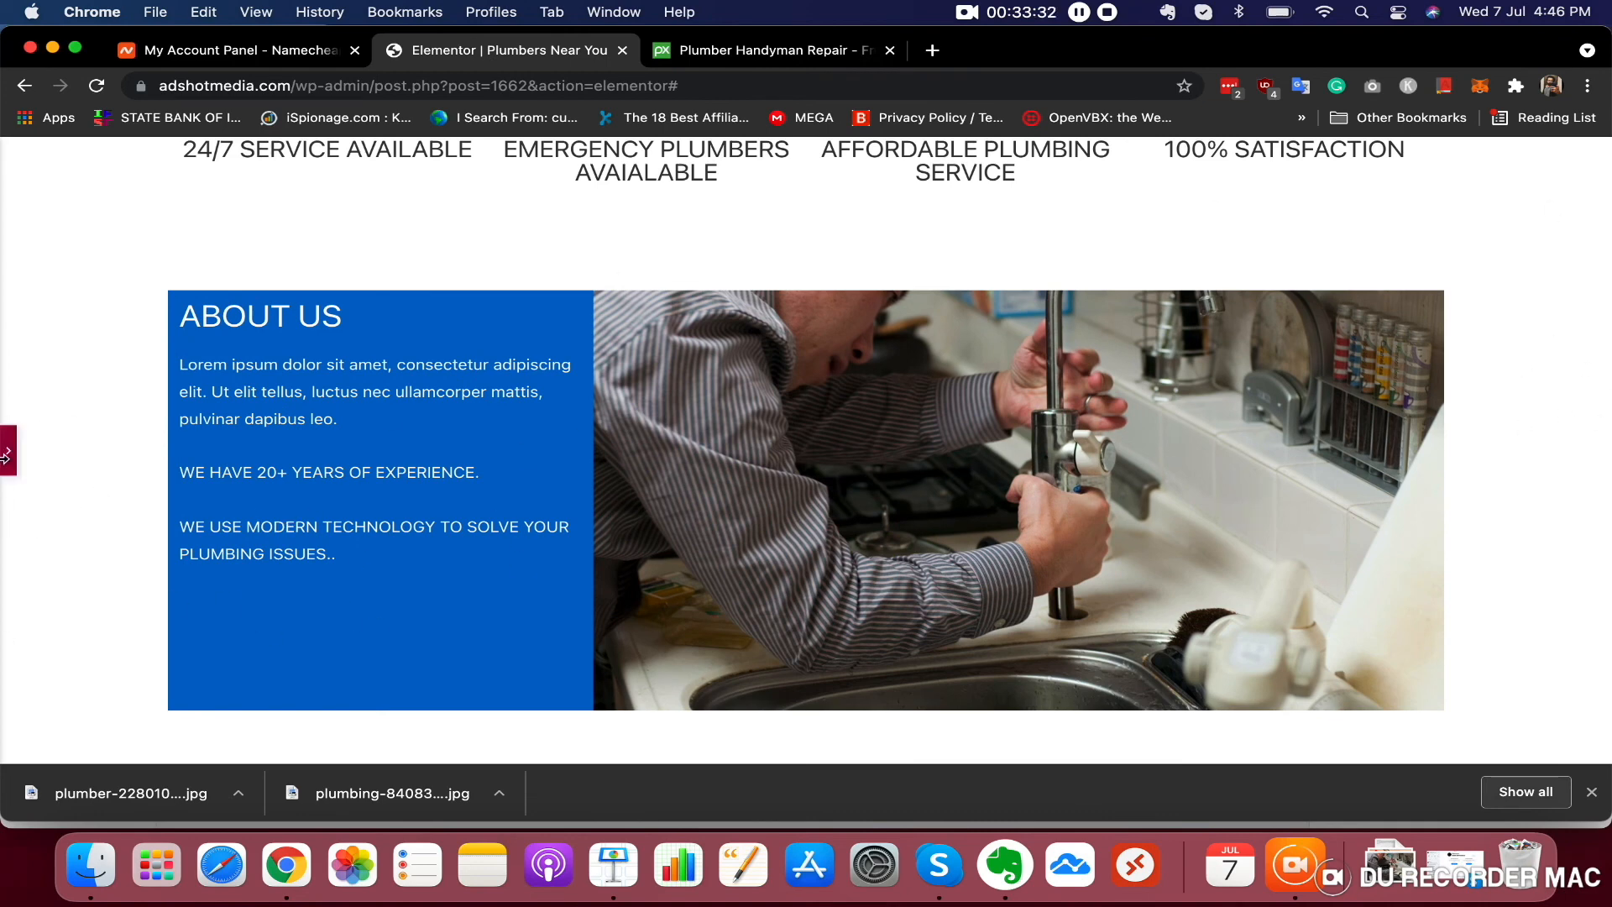
left_click(7, 451)
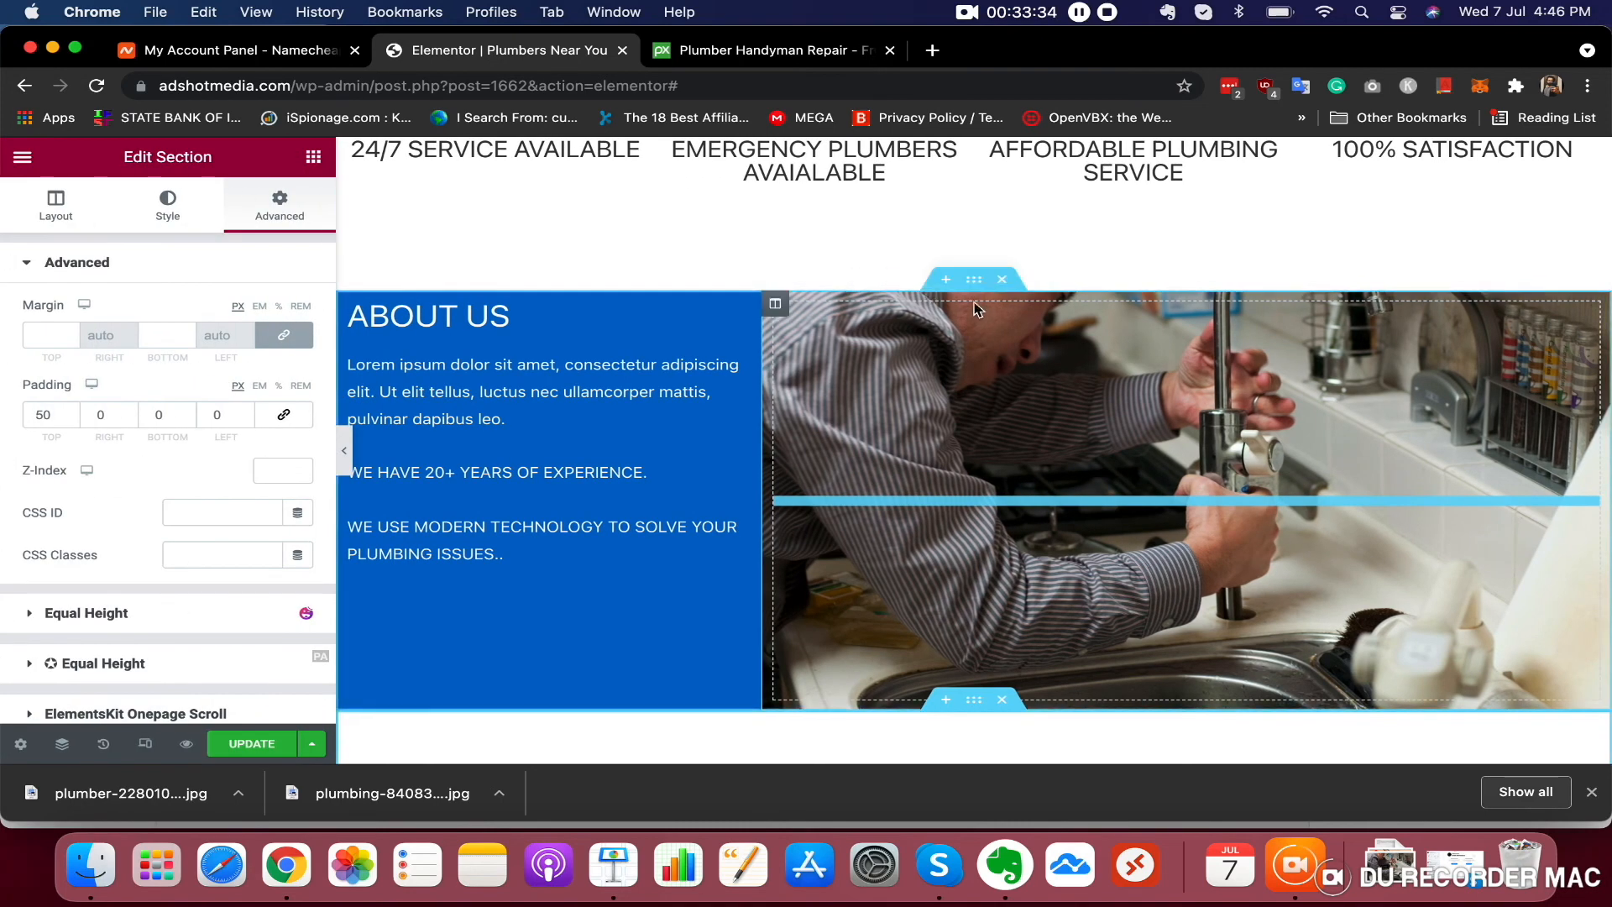
Set the About Us section's content width to Full Width
left_click(973, 279)
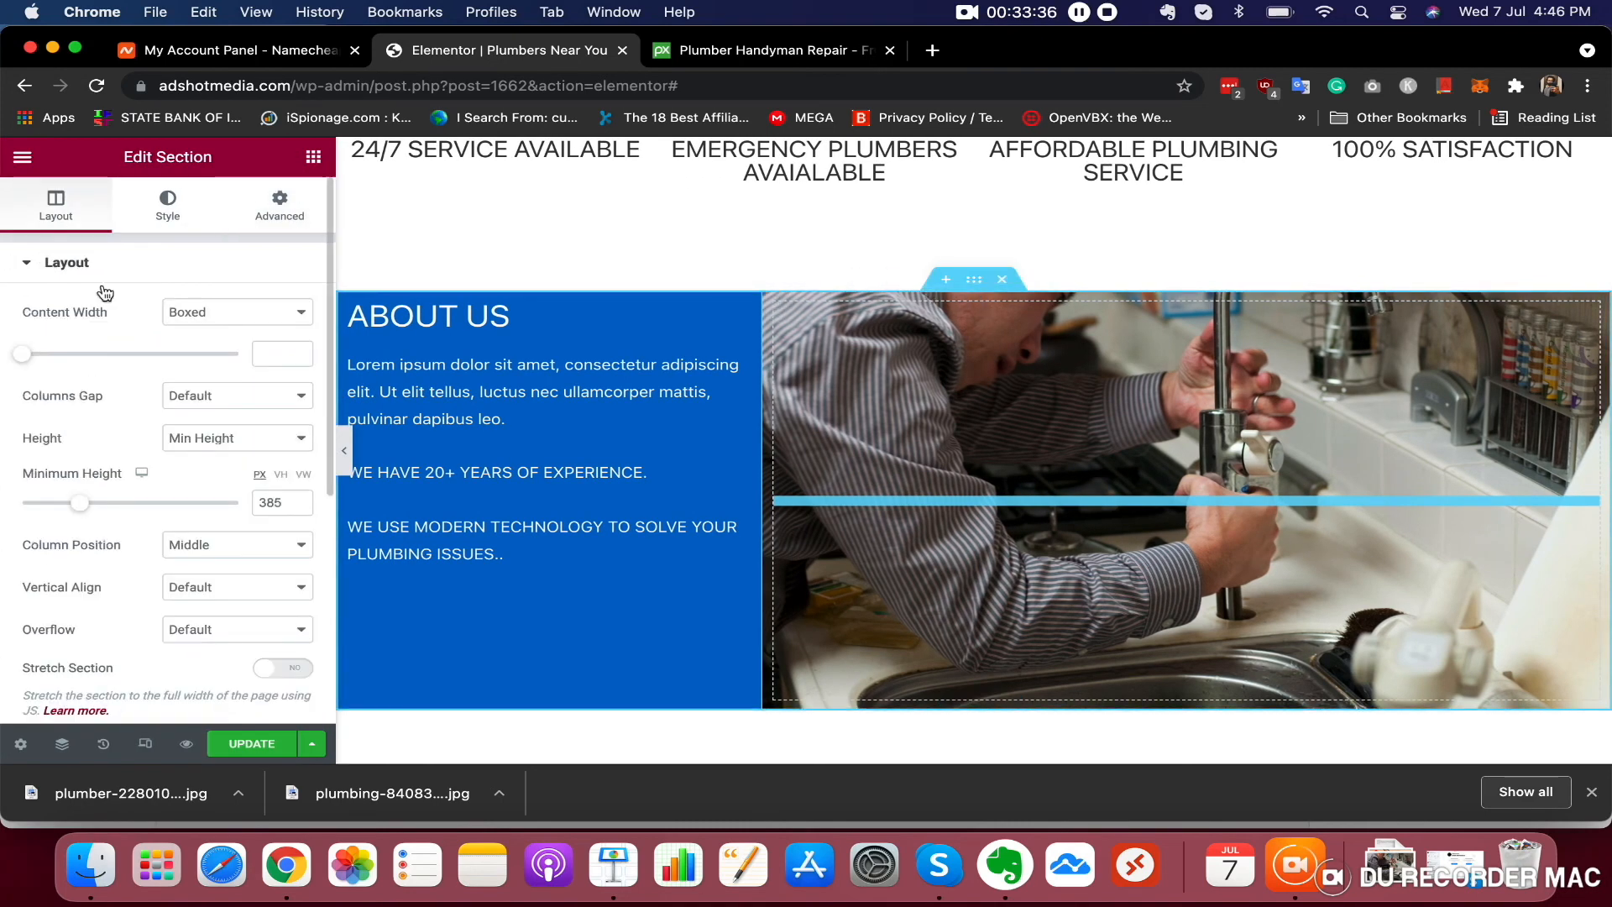
left_click(265, 319)
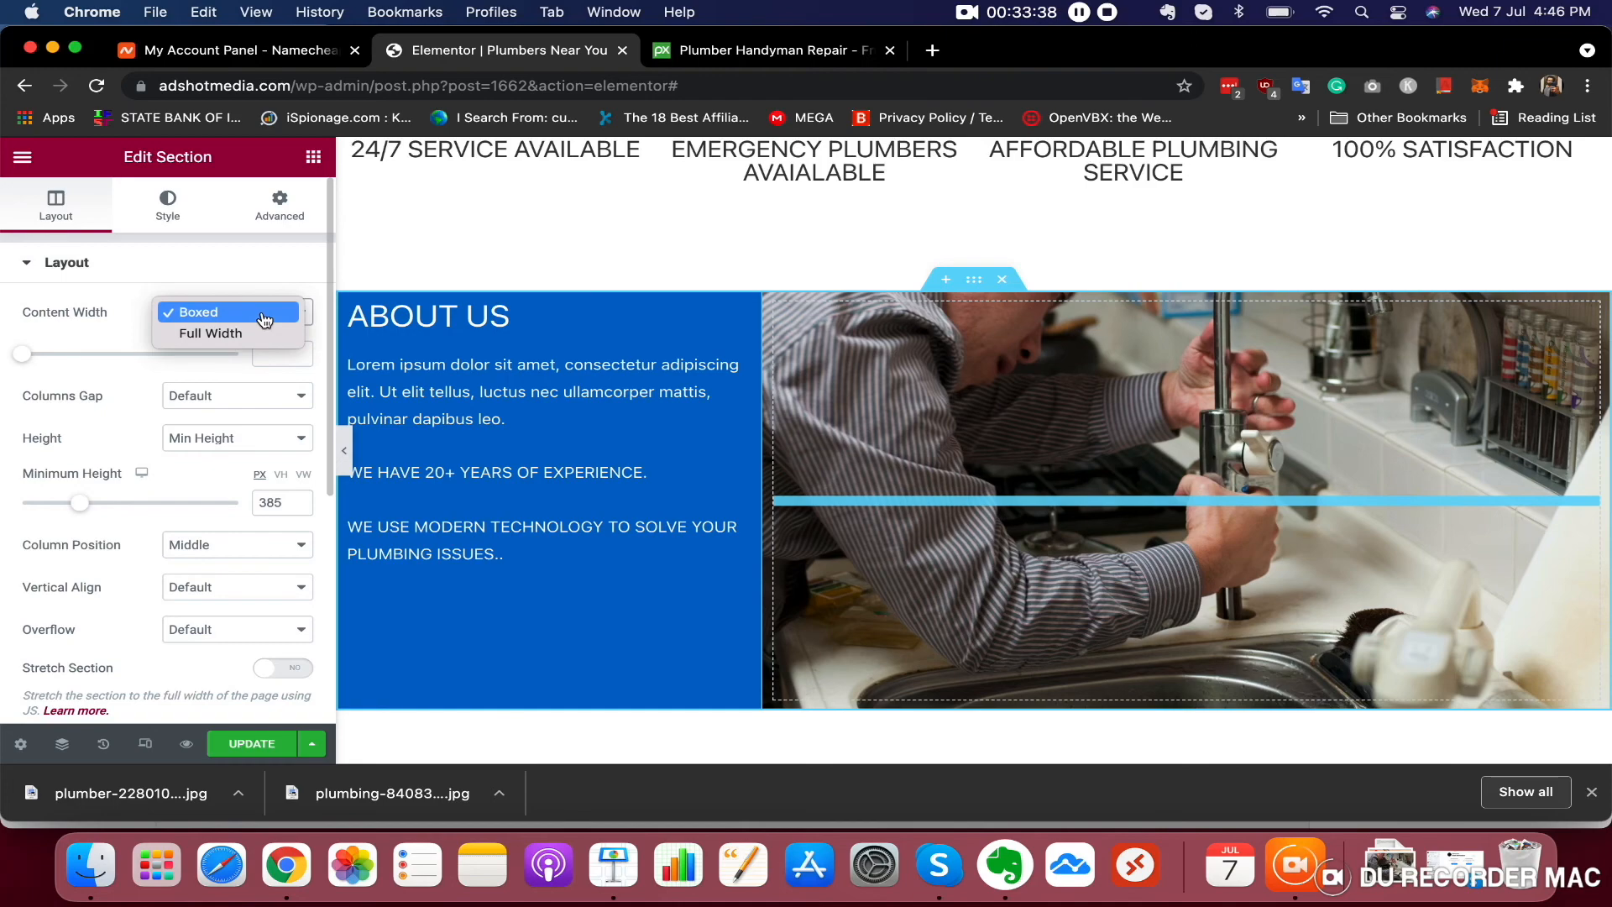
left_click(252, 330)
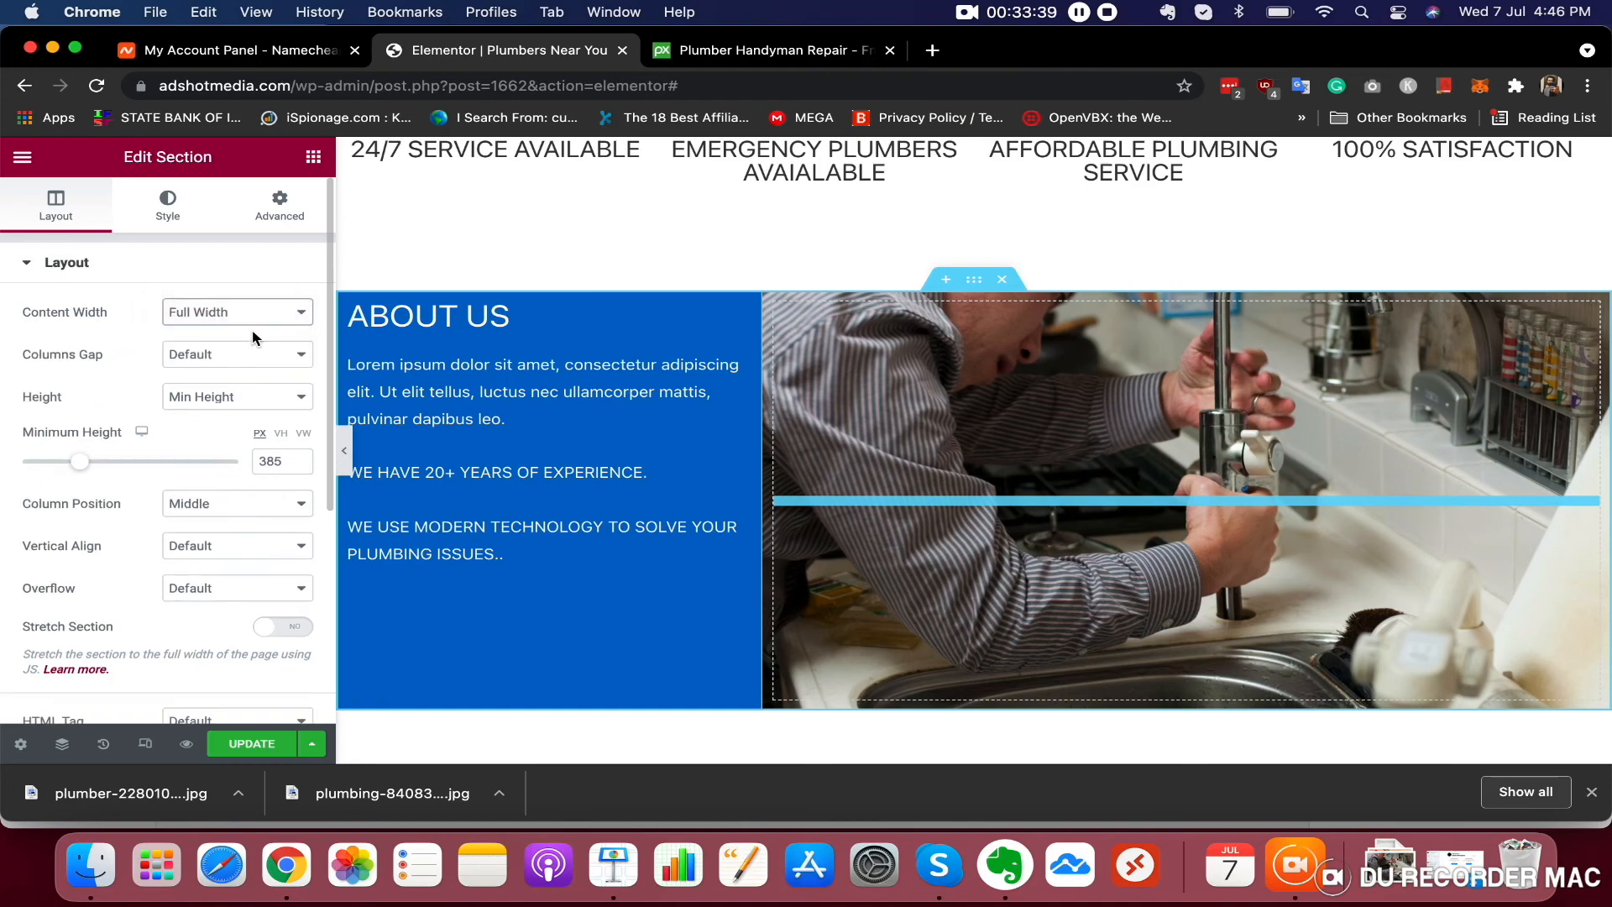
Hide the editor panel and scroll through the page to check the full-width About Us section
left_click(344, 456)
scroll(574, 438, "up", 10)
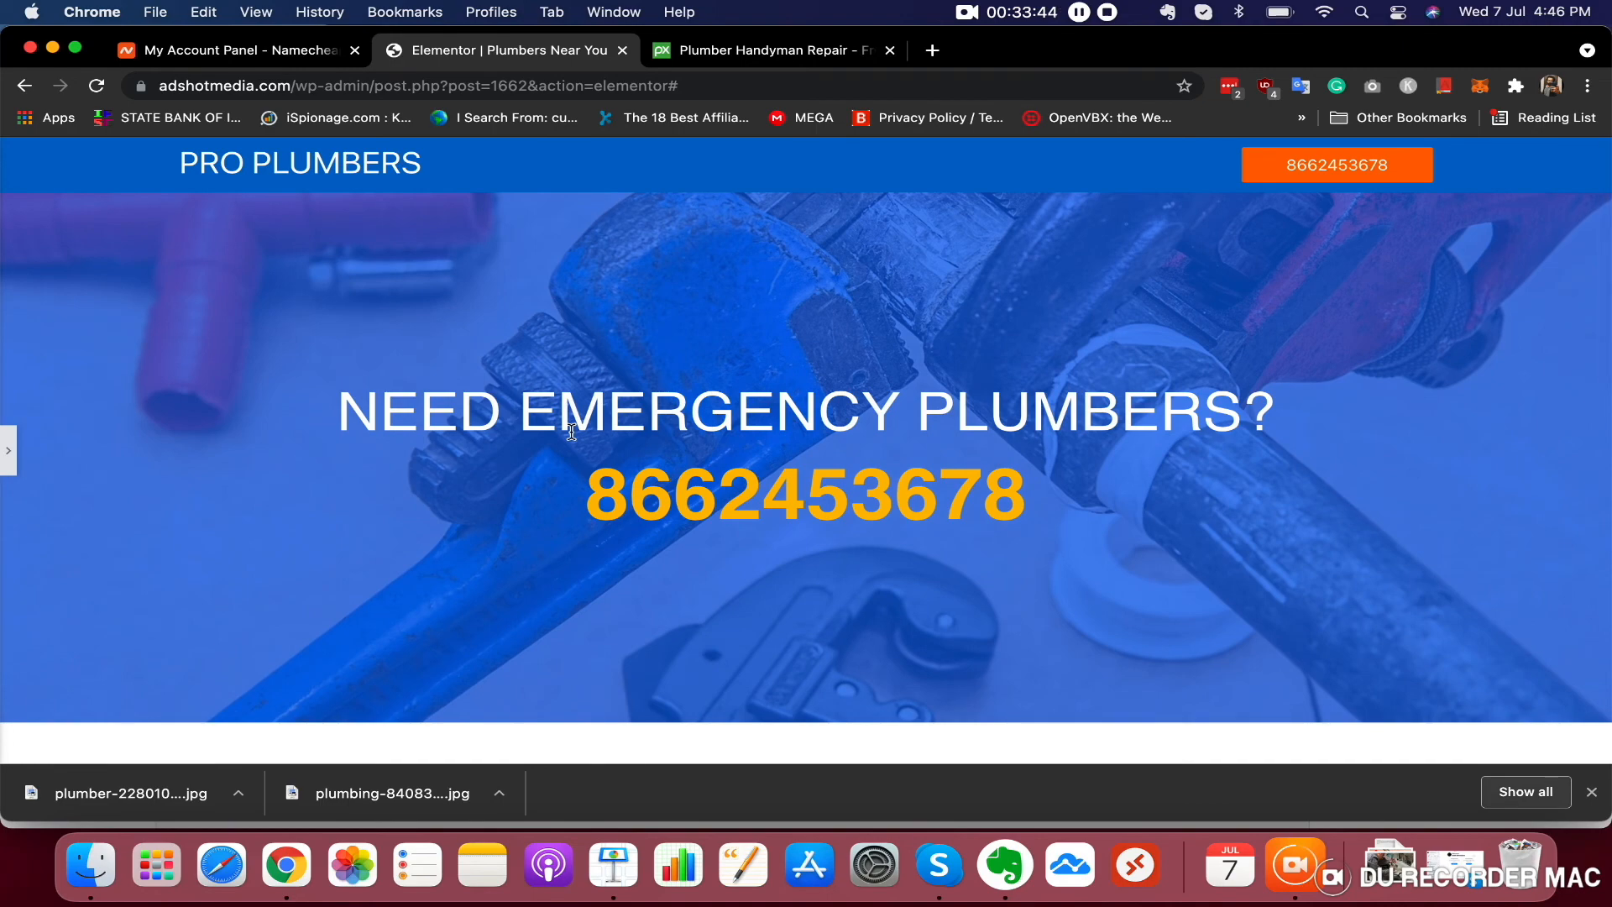
scroll(571, 432, "down", 10)
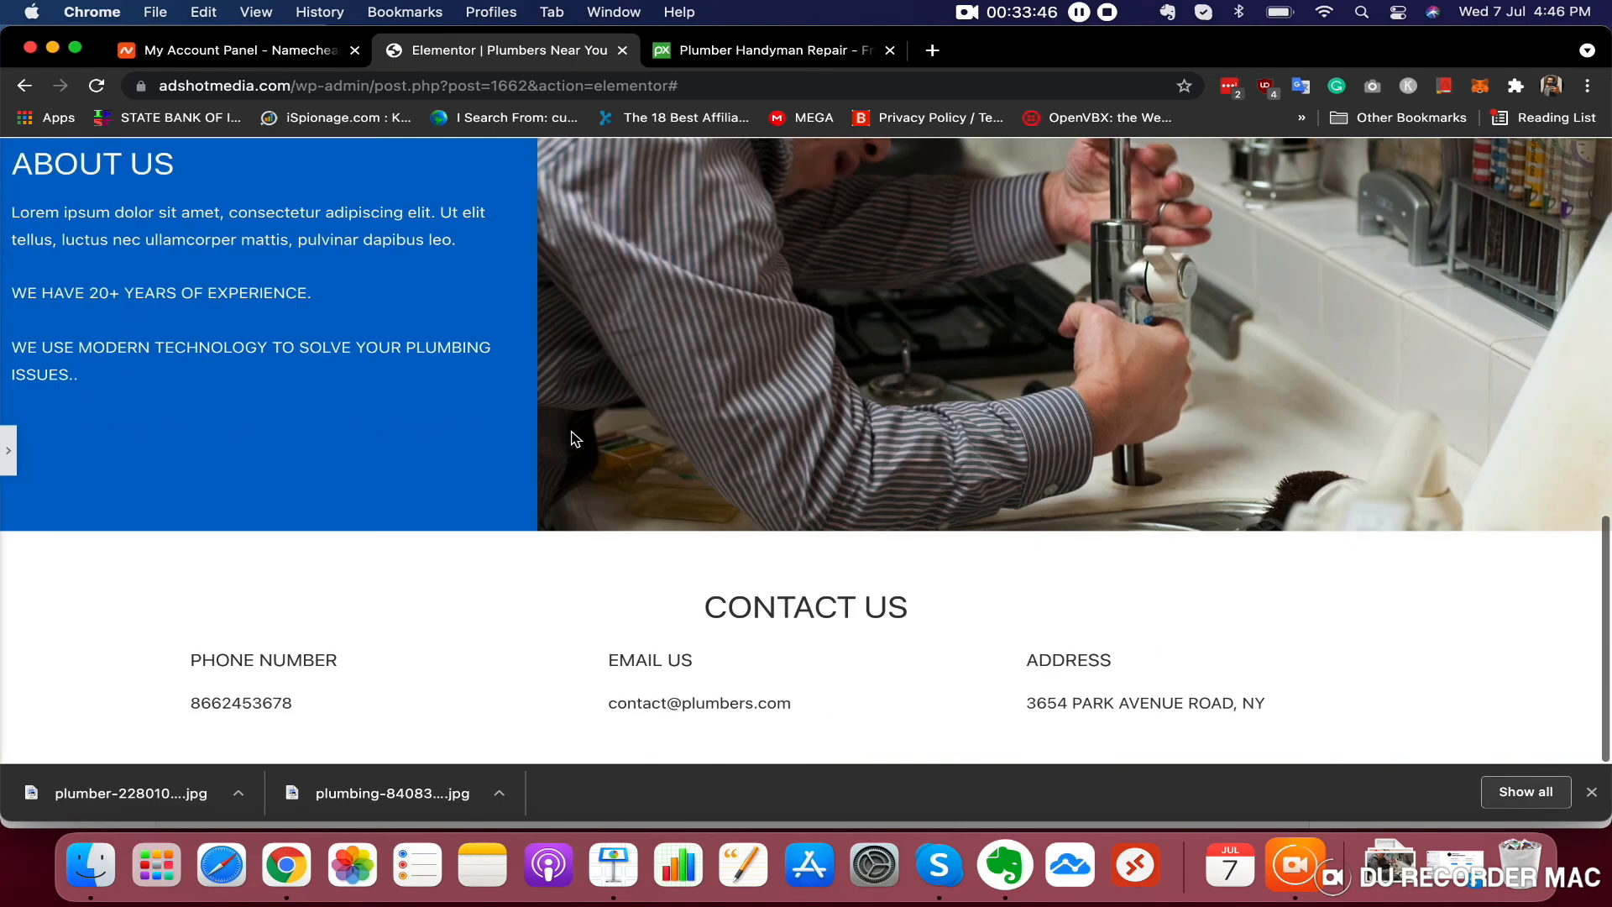
scroll(575, 438, "up", 10)
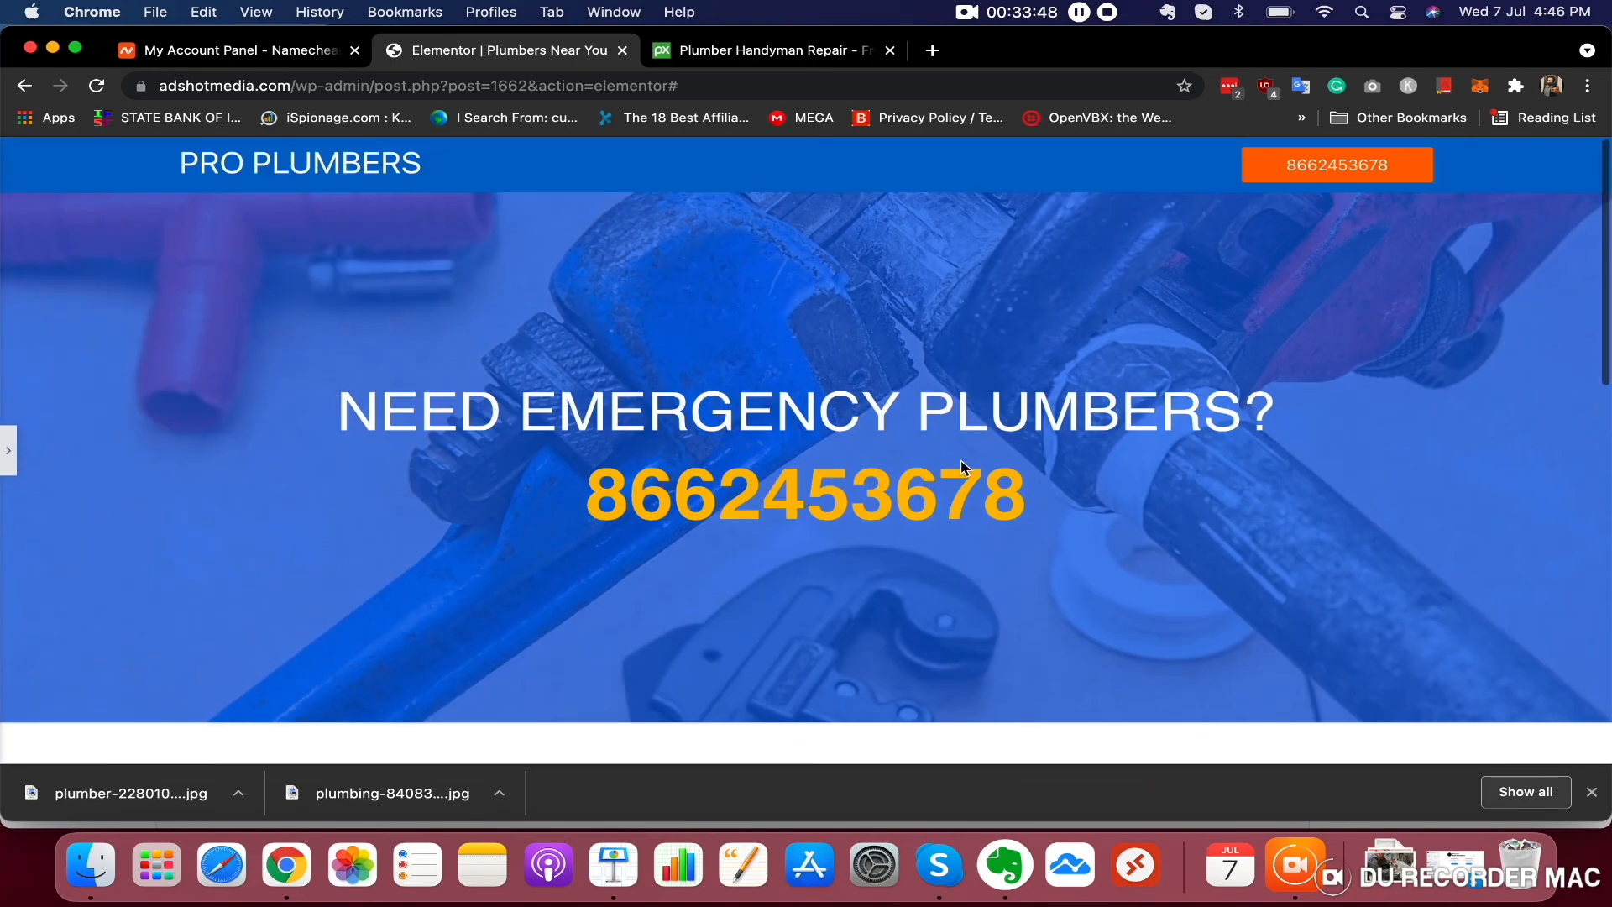
scroll(1165, 445, "down", 10)
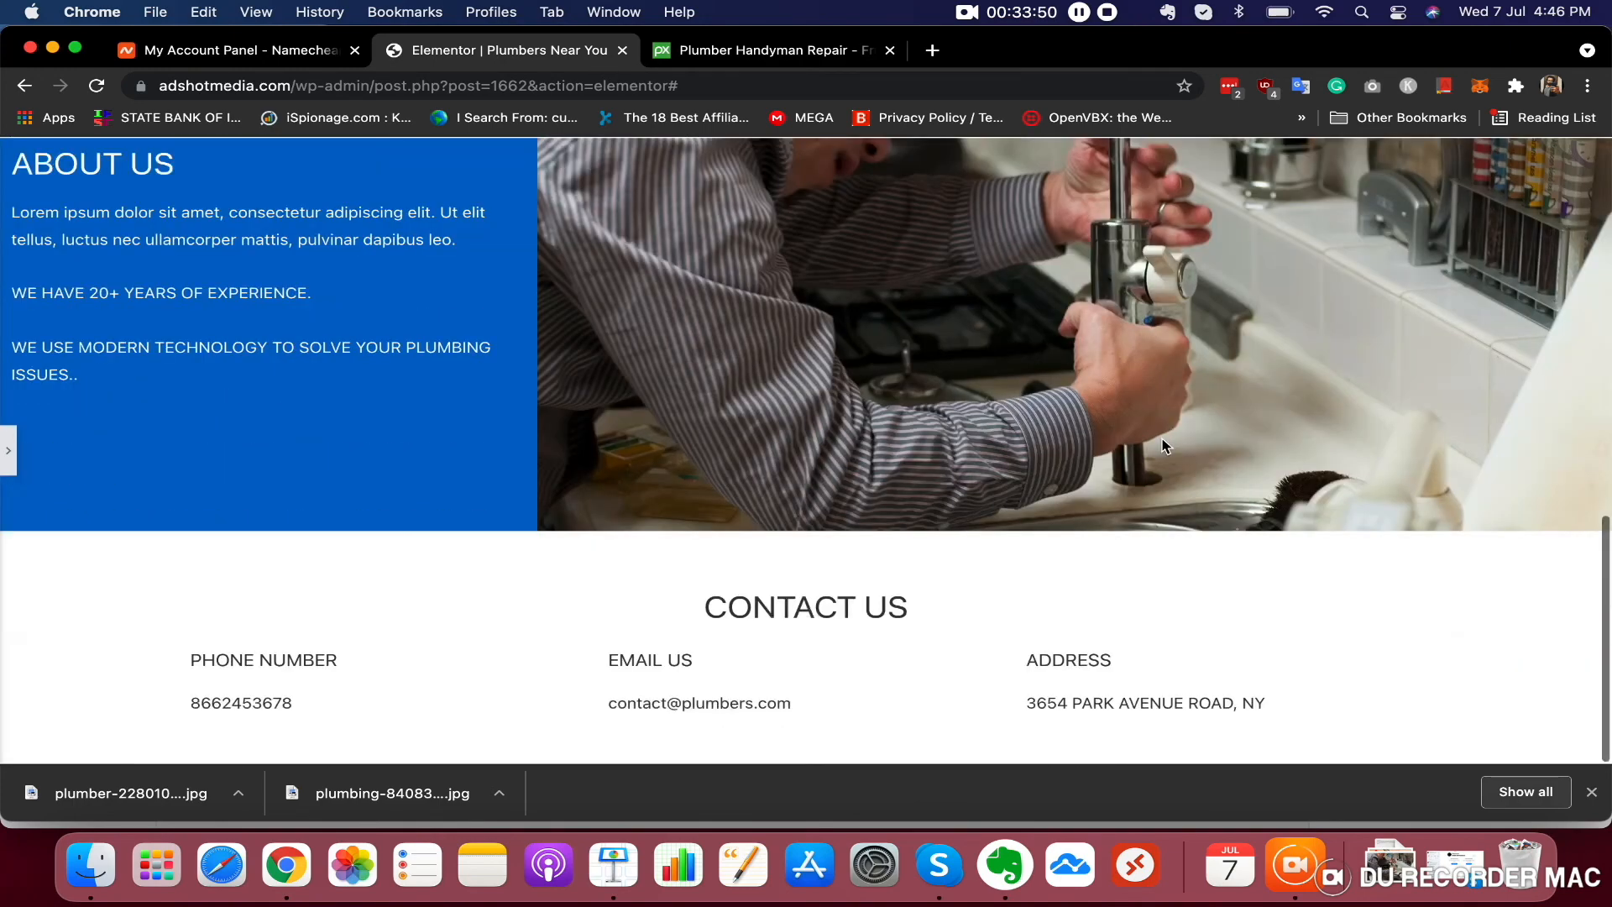
left_click(8, 450)
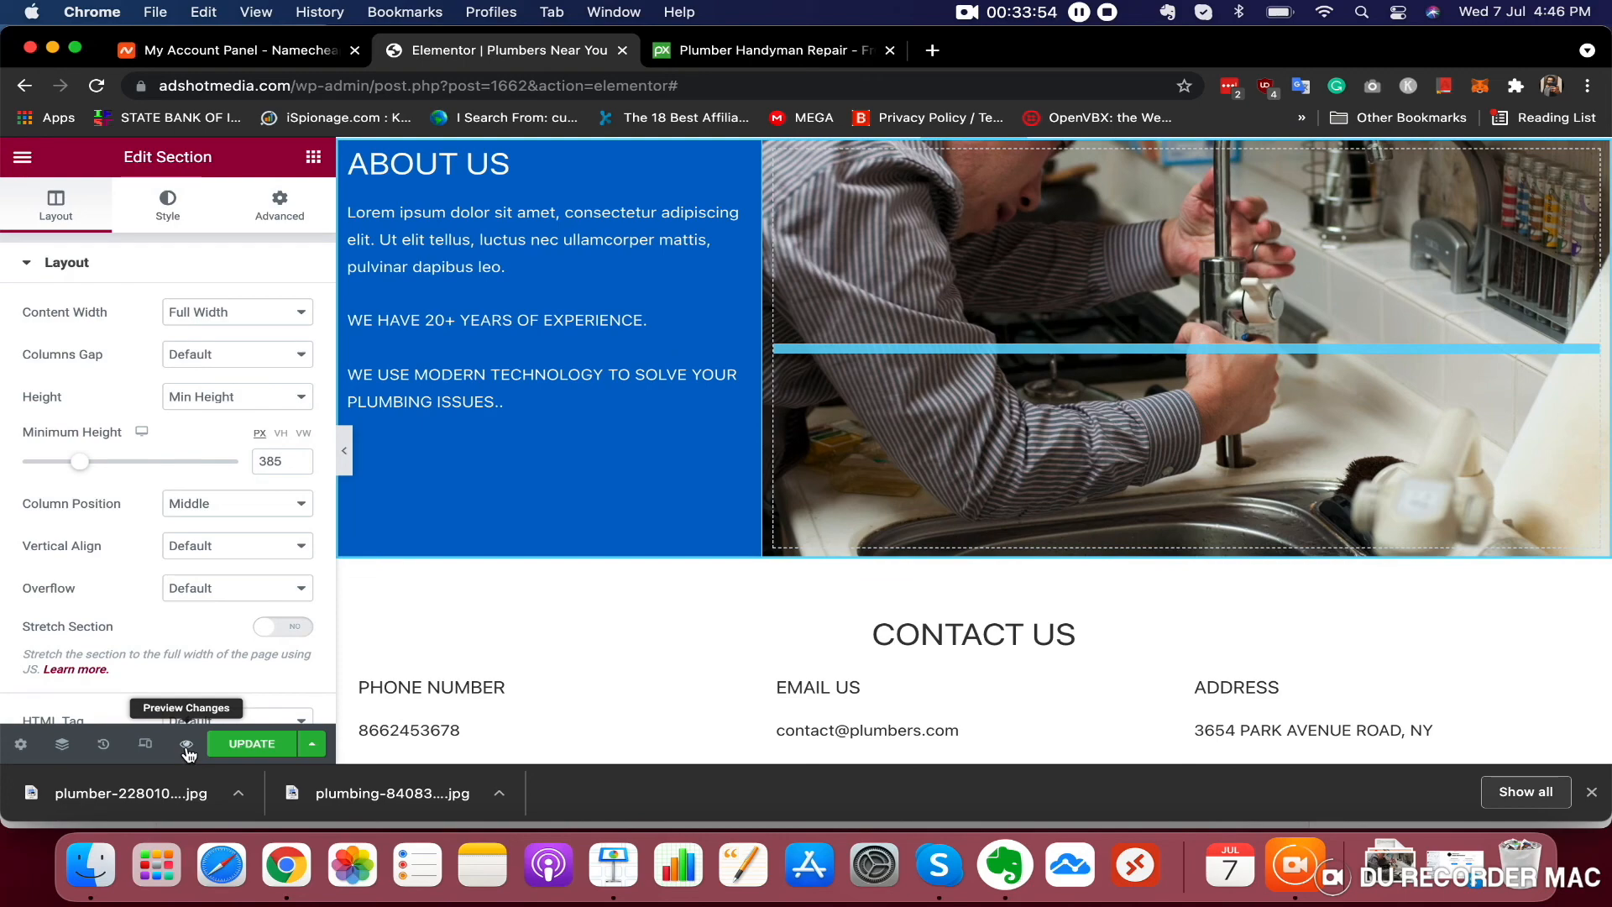
Preview the page in a new tab, scroll through it, test the header phone button link, and return to the editor
left_click(187, 744)
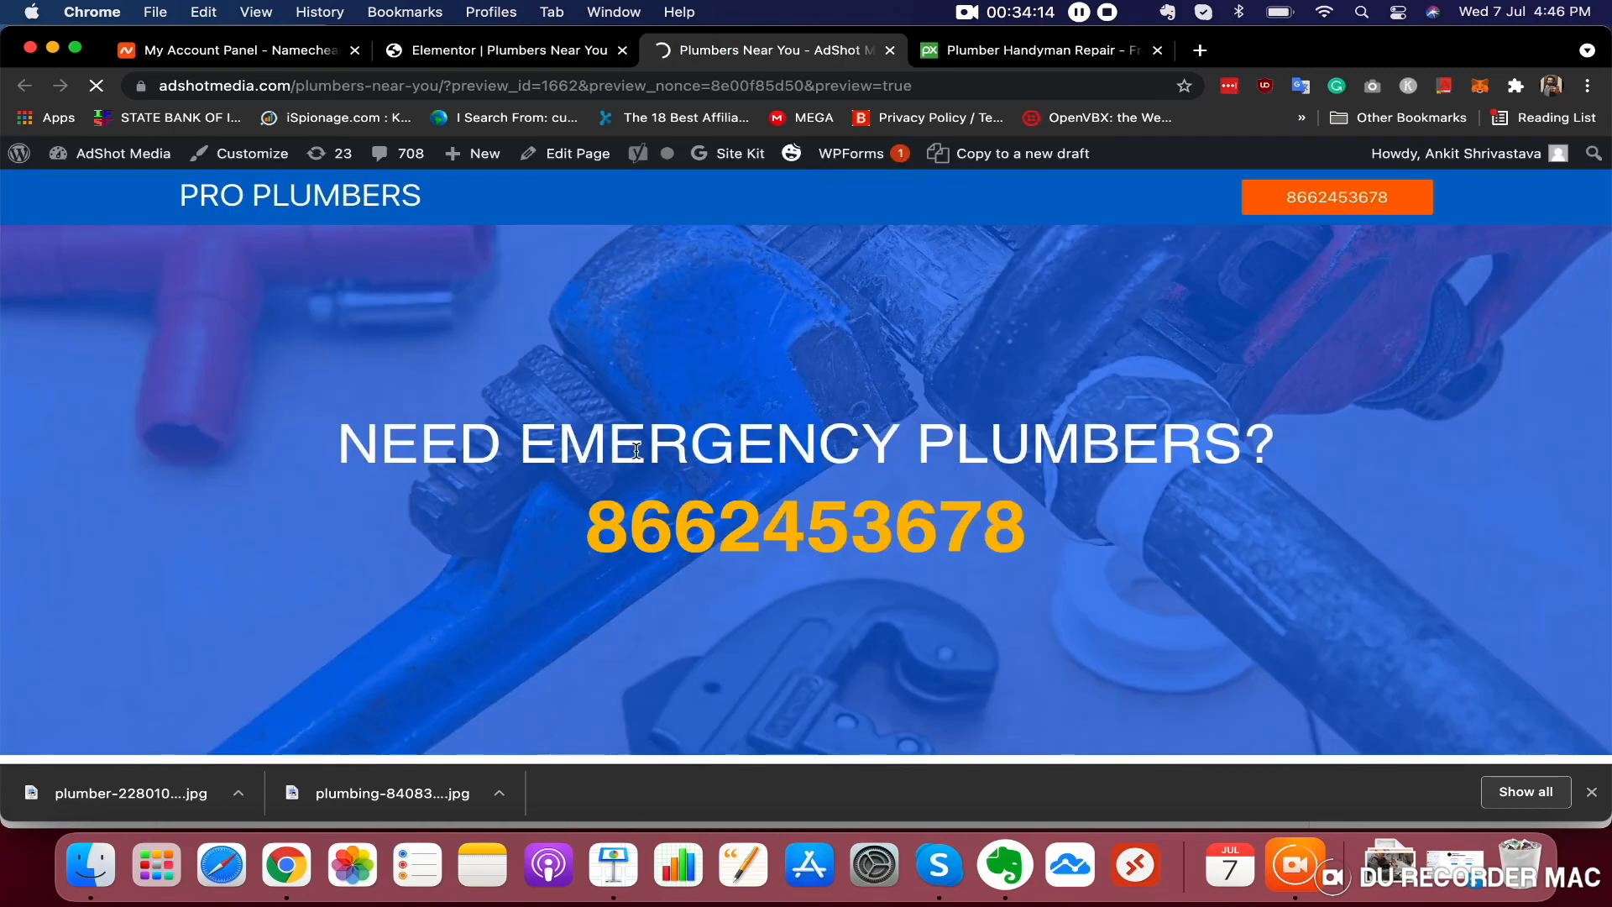
scroll(881, 395, "down", 10)
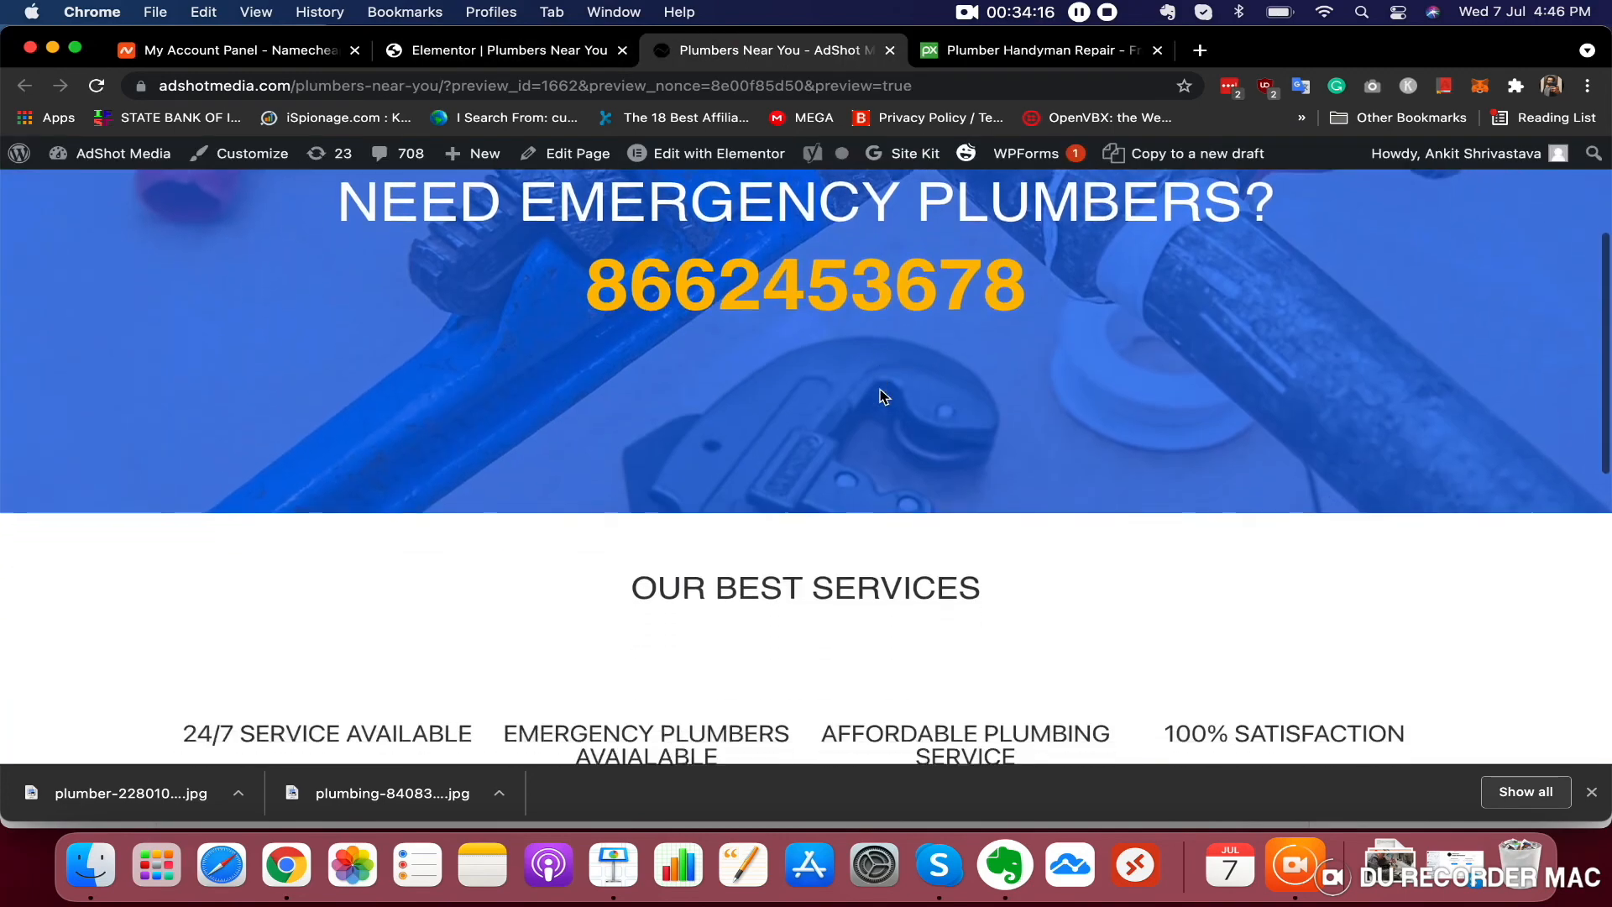
scroll(880, 397, "up", 15)
scroll(880, 397, "down", 15)
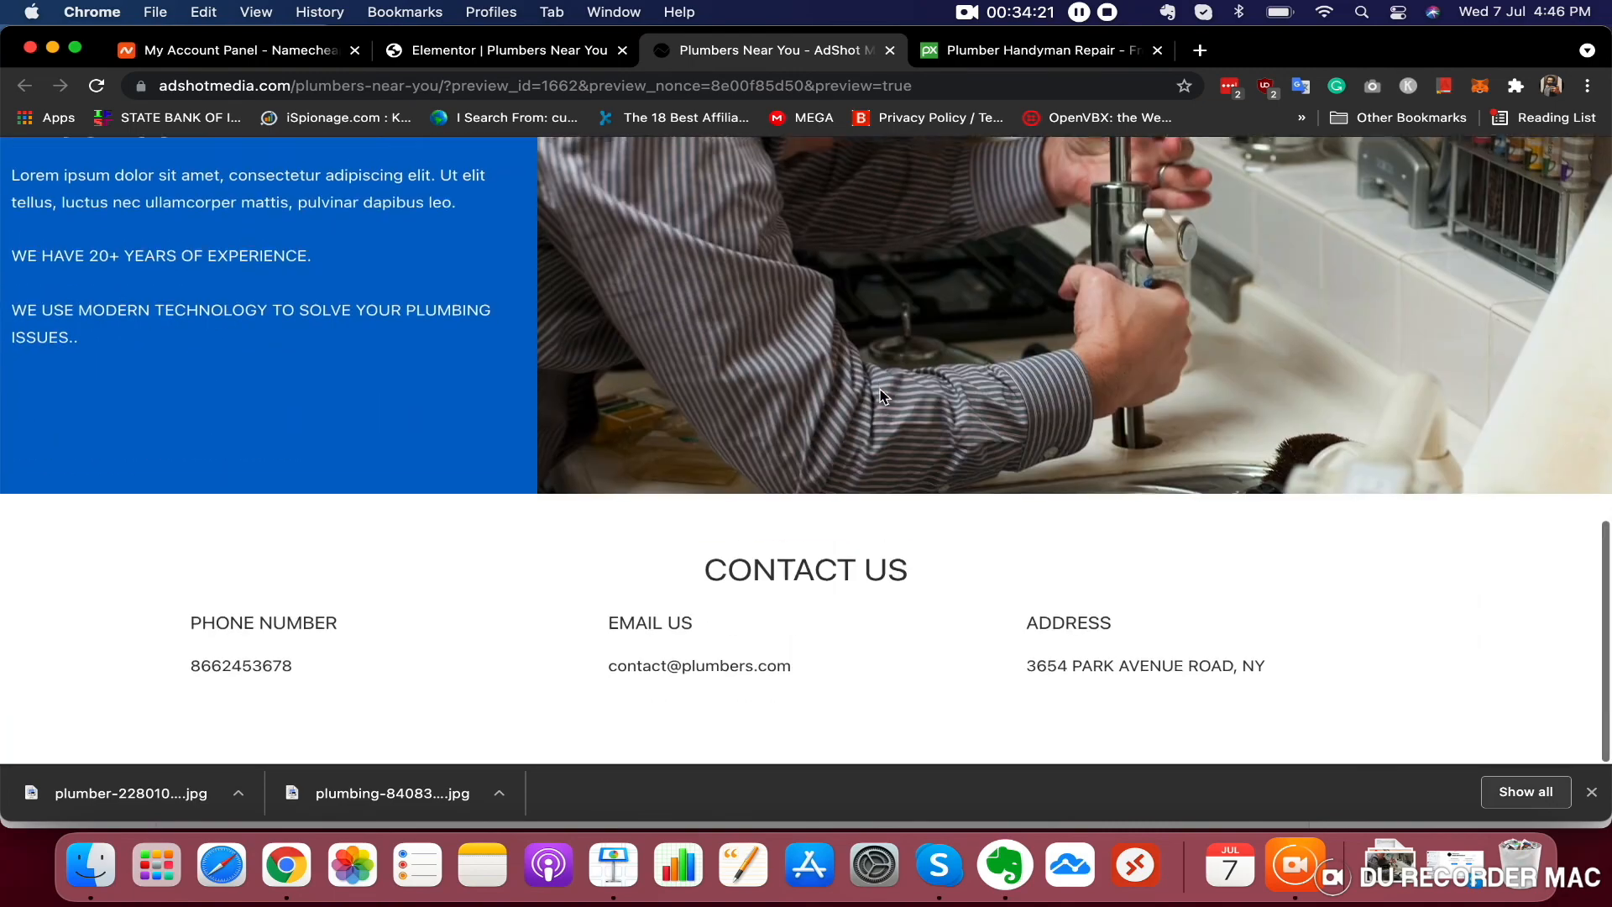
scroll(881, 396, "up", 10)
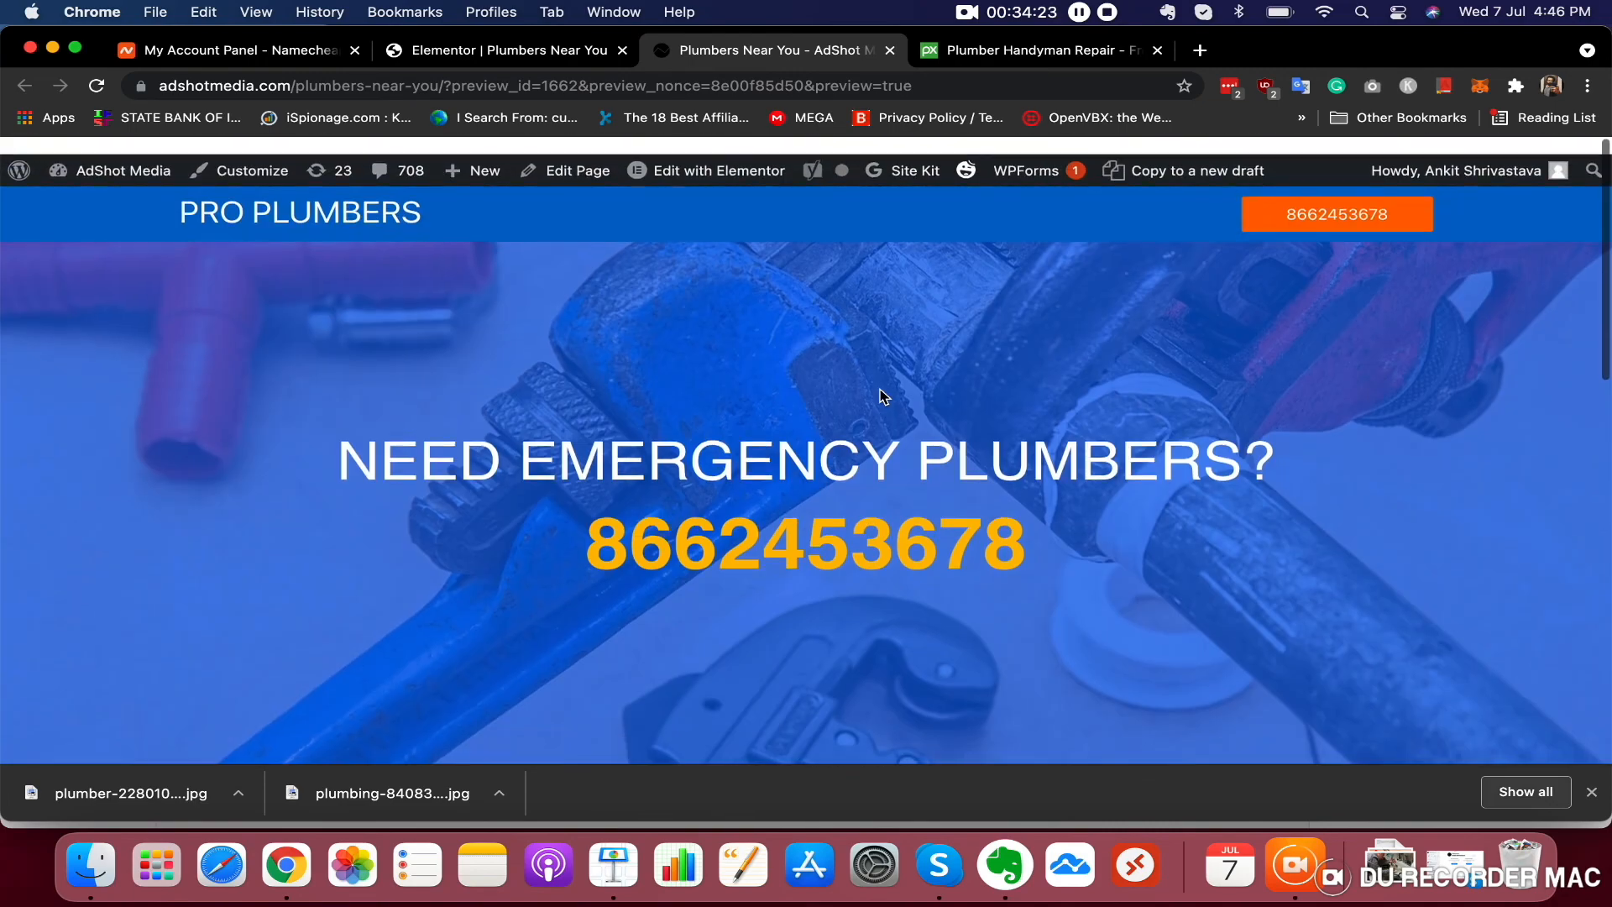
scroll(915, 574, "down", 5)
scroll(916, 574, "down", 5)
scroll(915, 575, "up", 10)
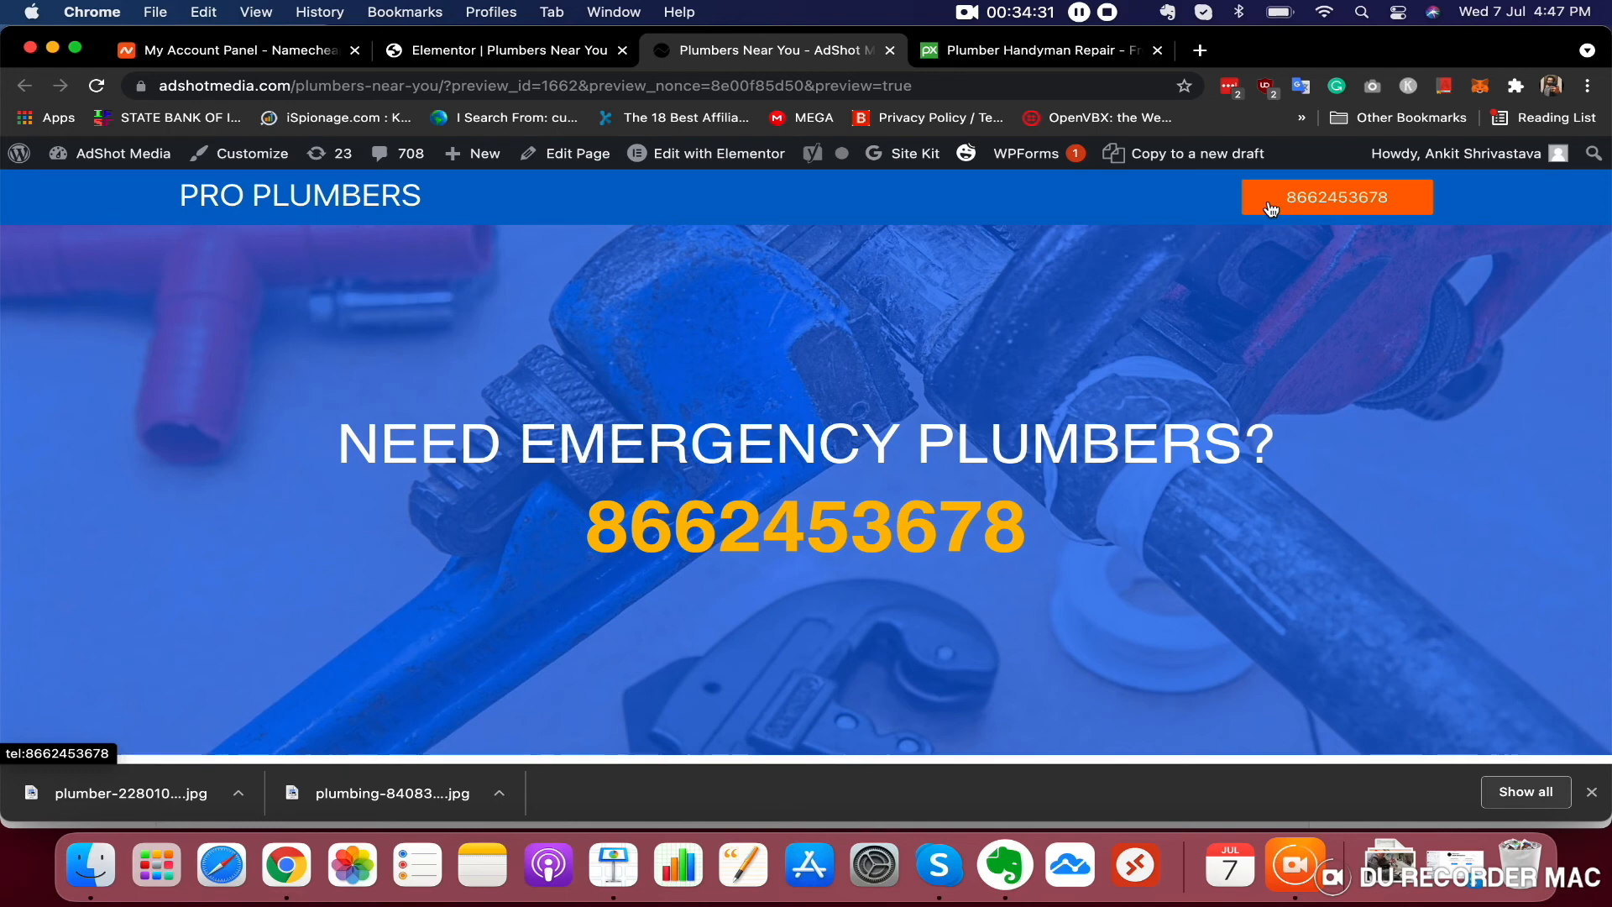
left_click(1313, 208)
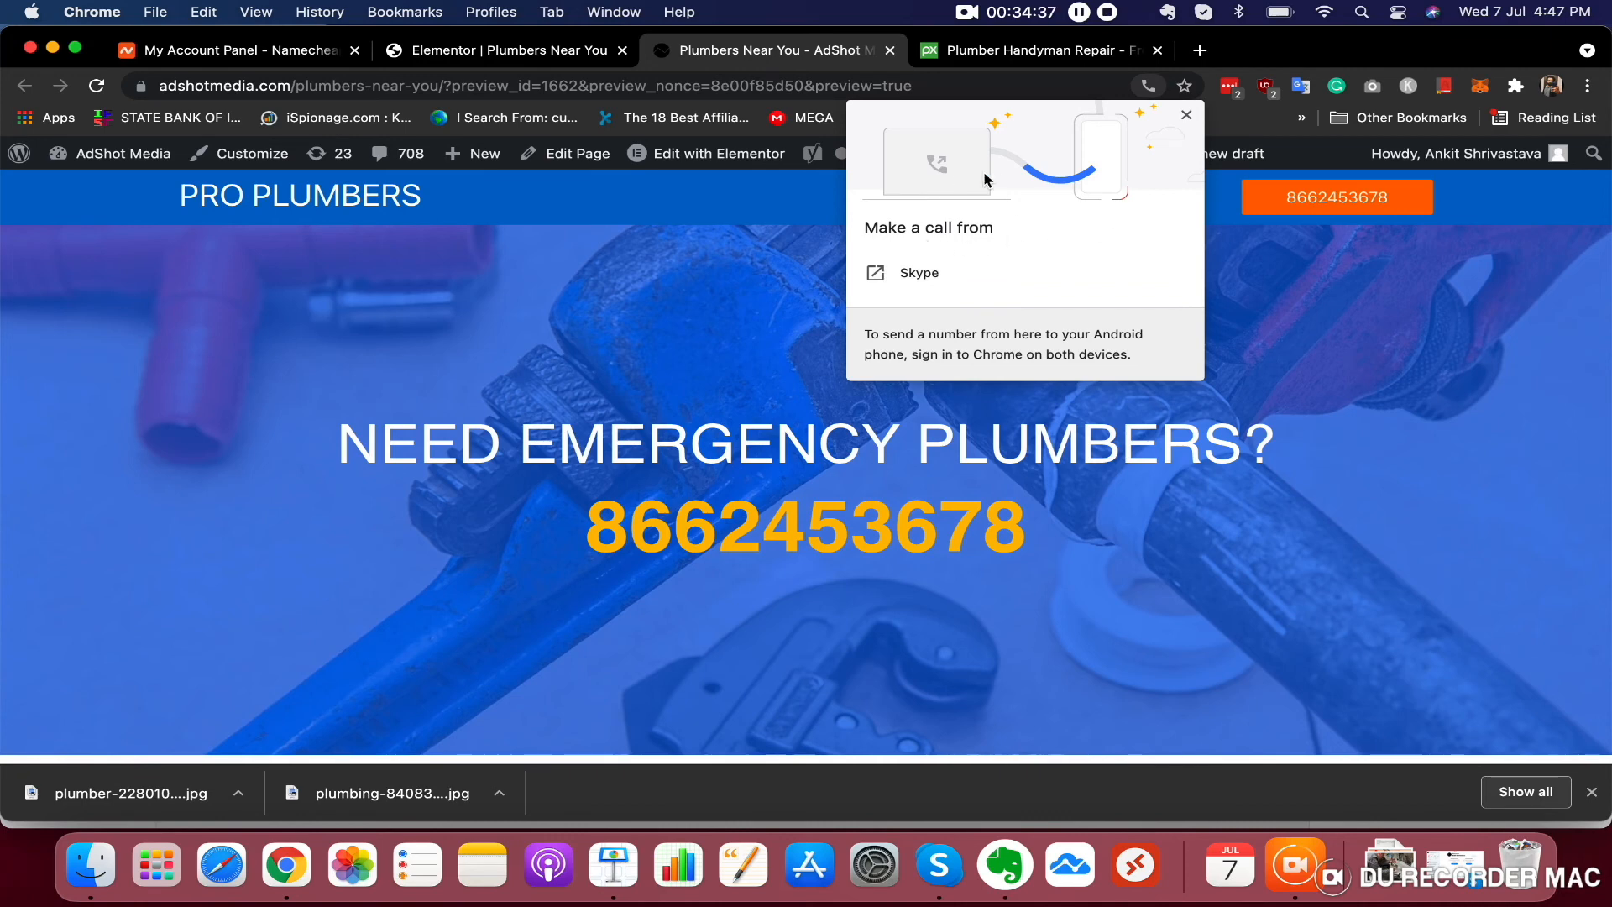
left_click(1186, 115)
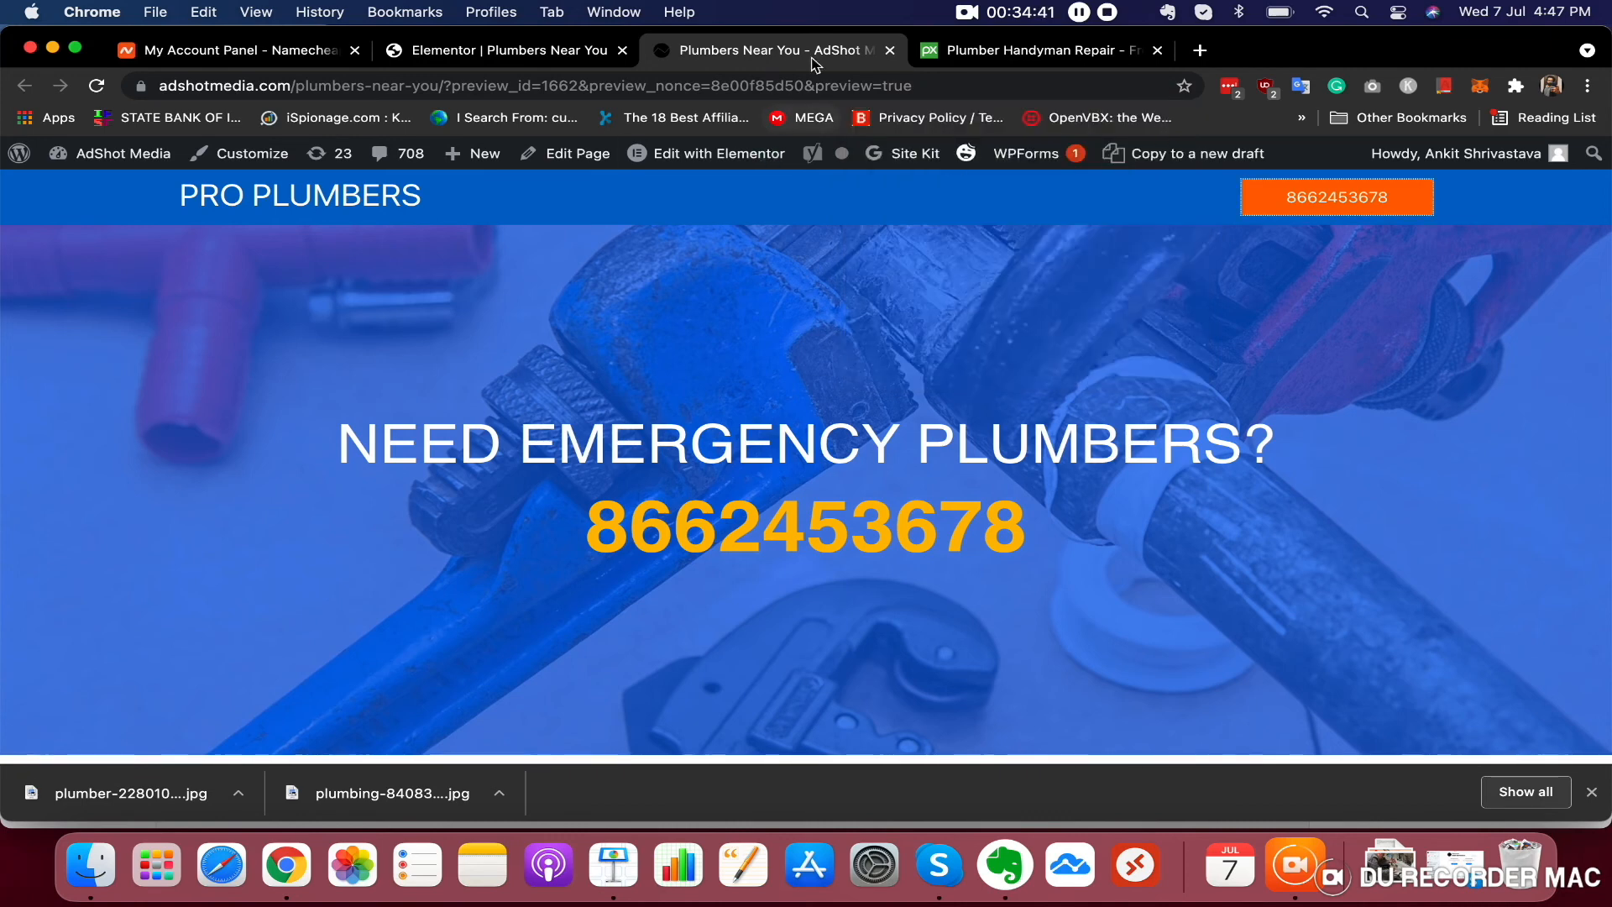
left_click(889, 52)
left_click(889, 52)
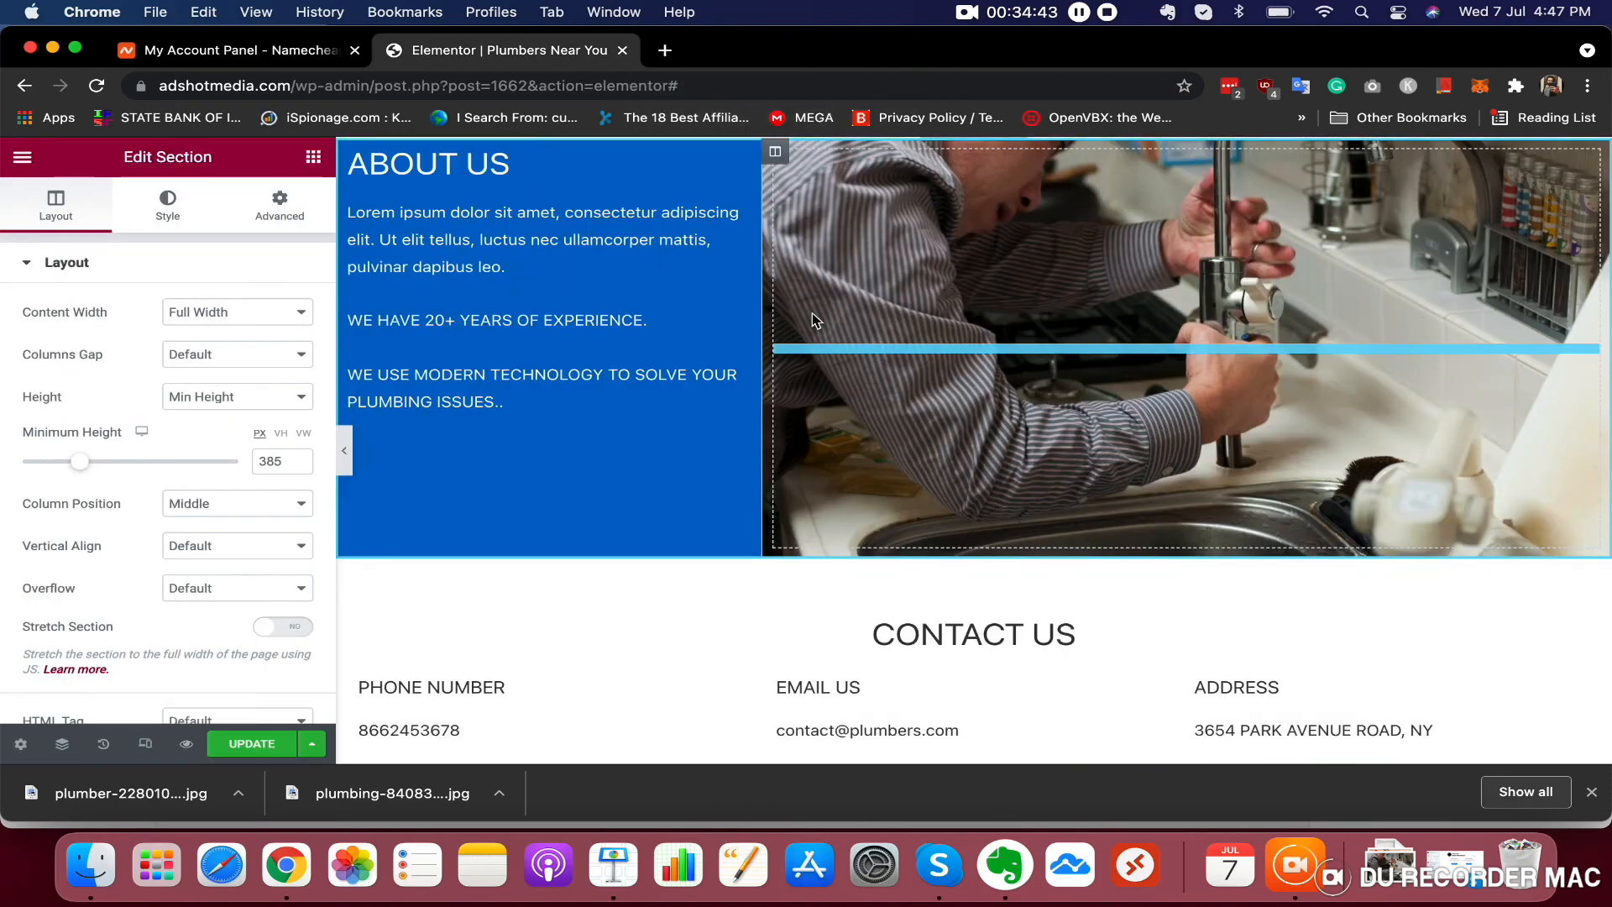
Switch the editor to mobile responsive mode and review the page layout
scroll(813, 313, "up", 10)
scroll(812, 318, "up", 2)
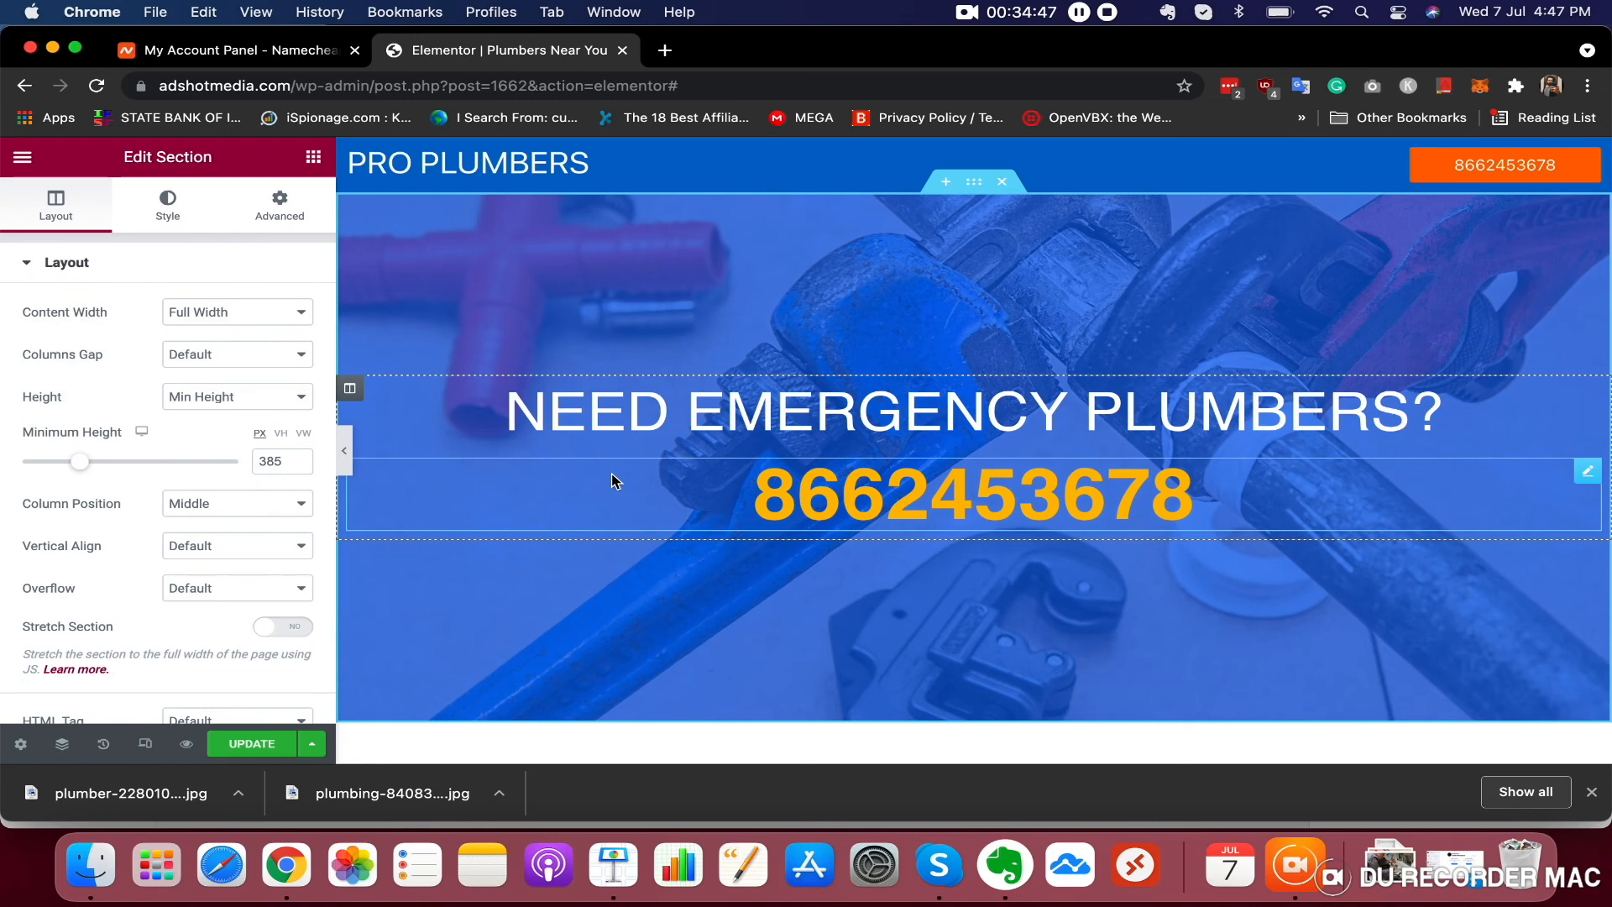
left_click(145, 744)
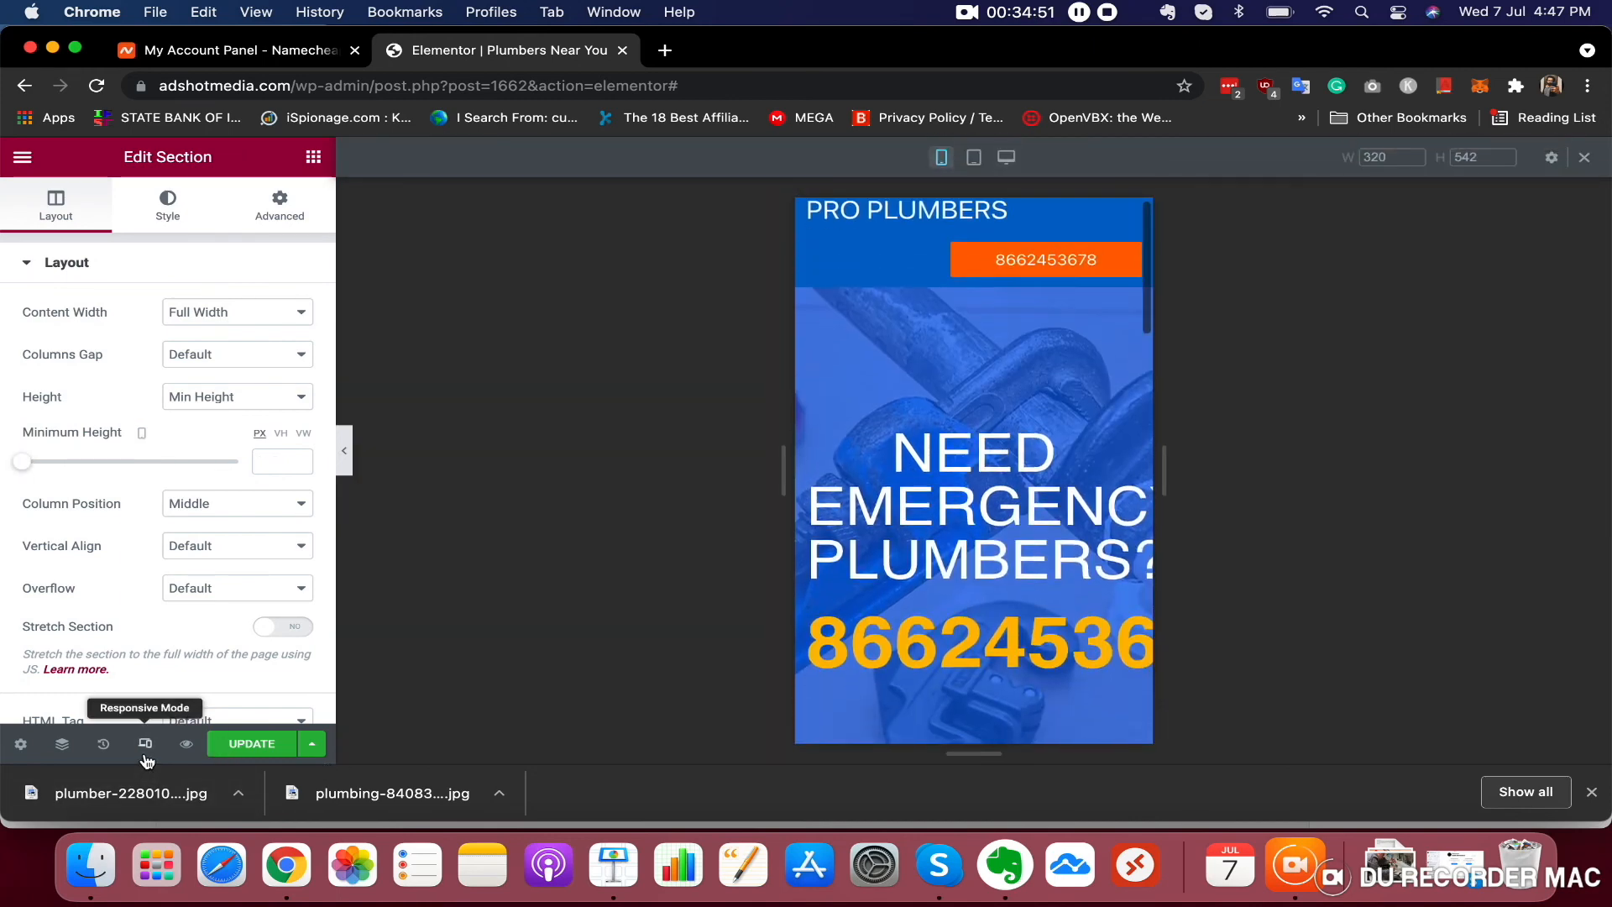
scroll(1048, 403, "down", 8)
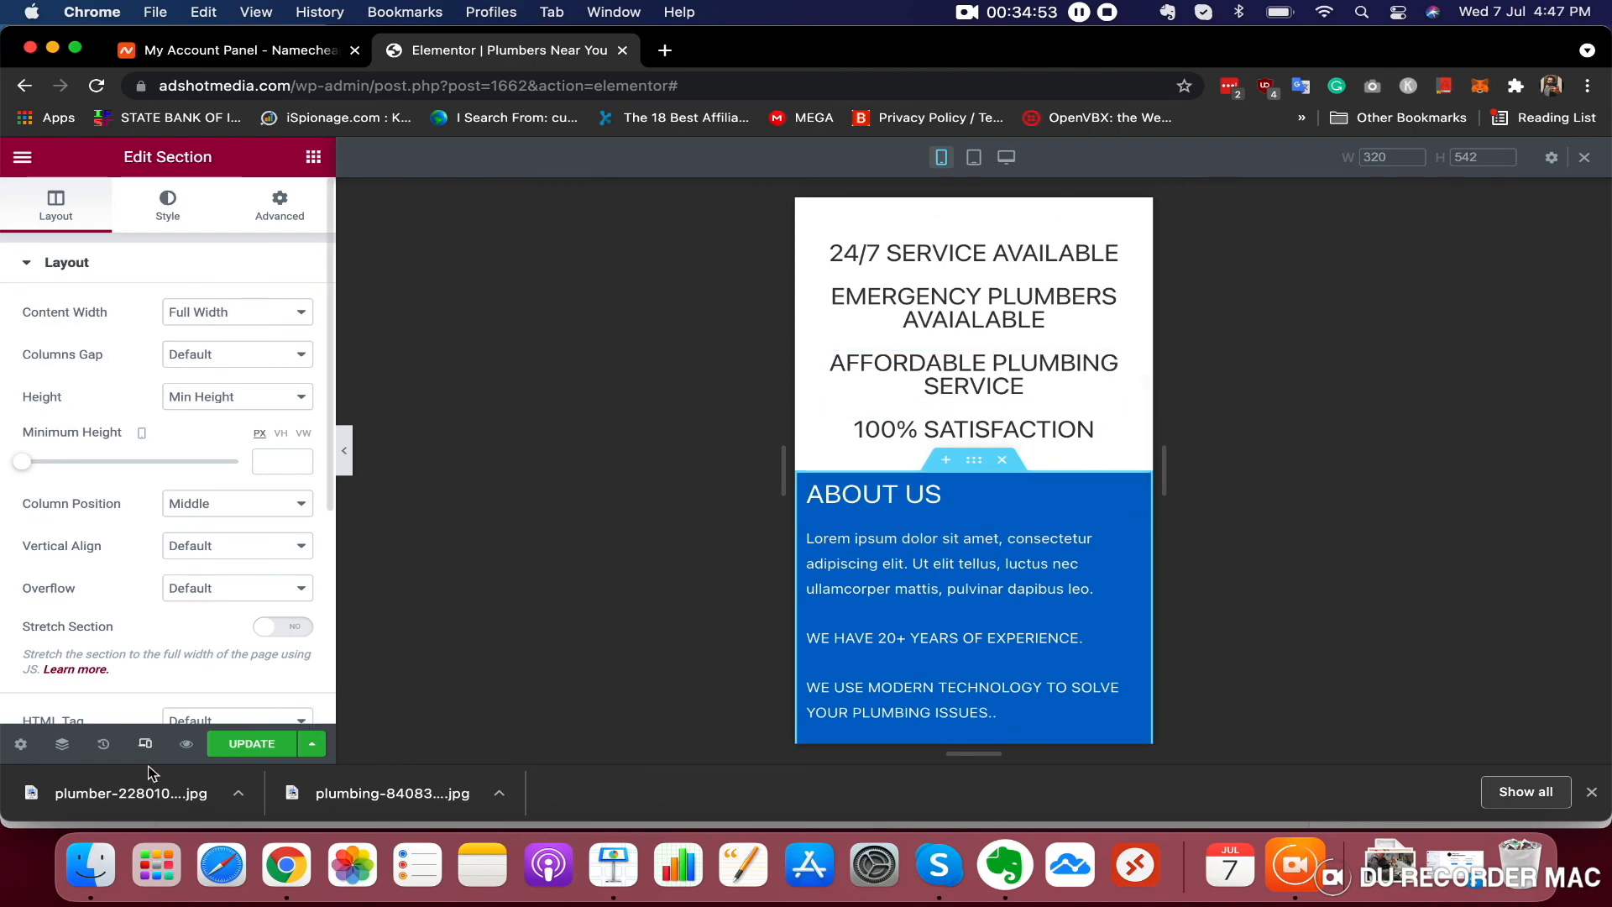
left_click(974, 159)
left_click(942, 159)
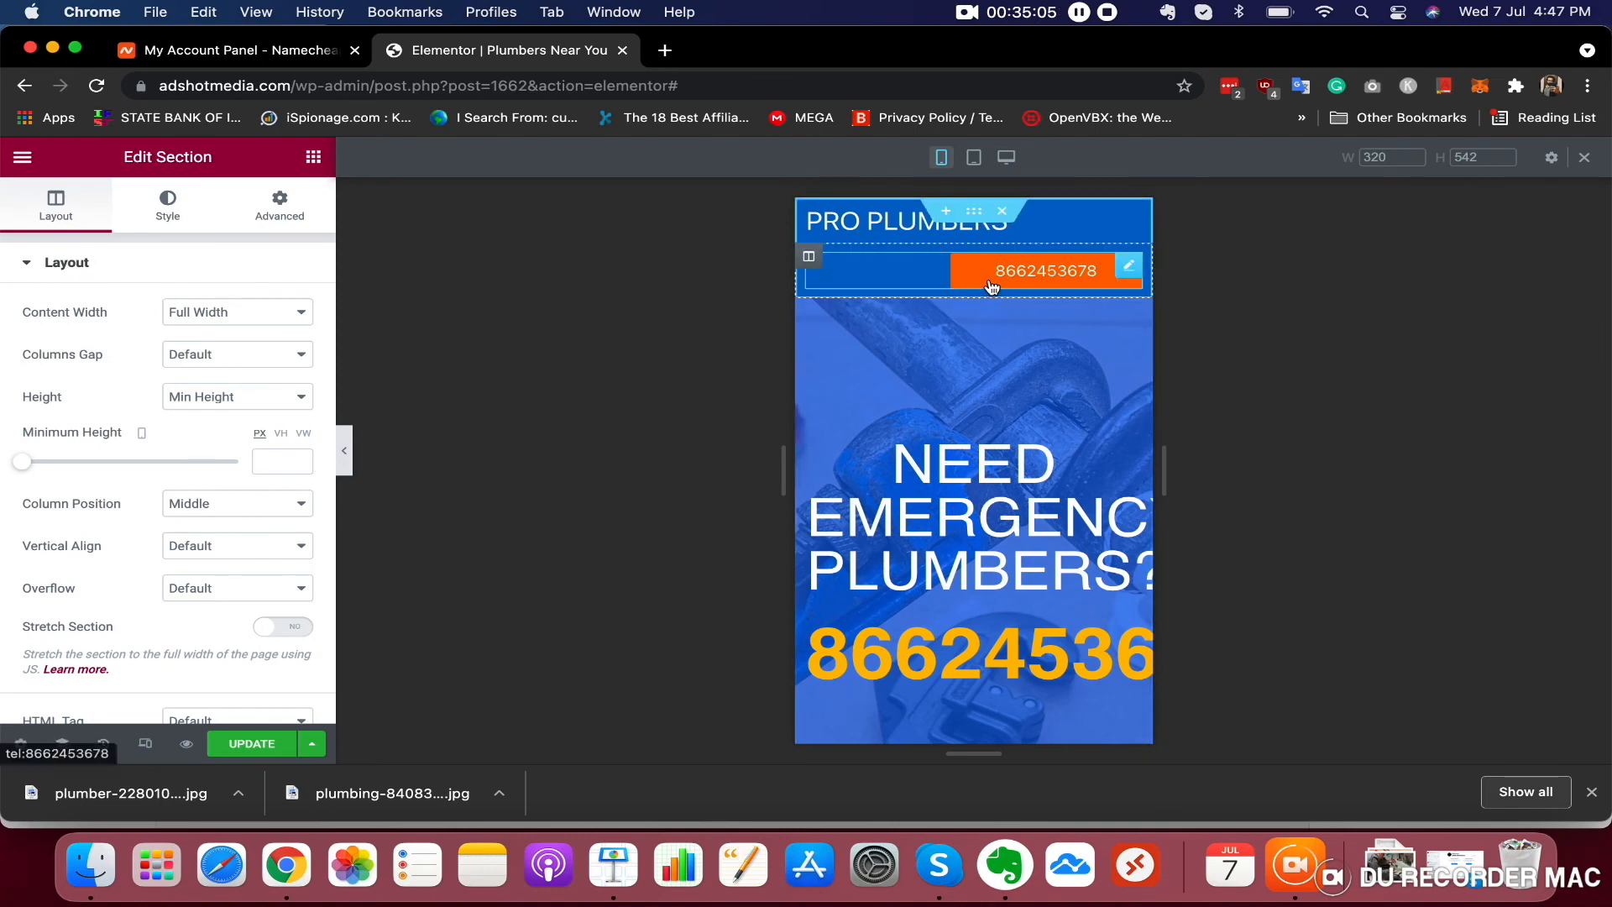
Center the header phone button and the PRO PLUMBERS heading in the mobile layout
left_click(1026, 278)
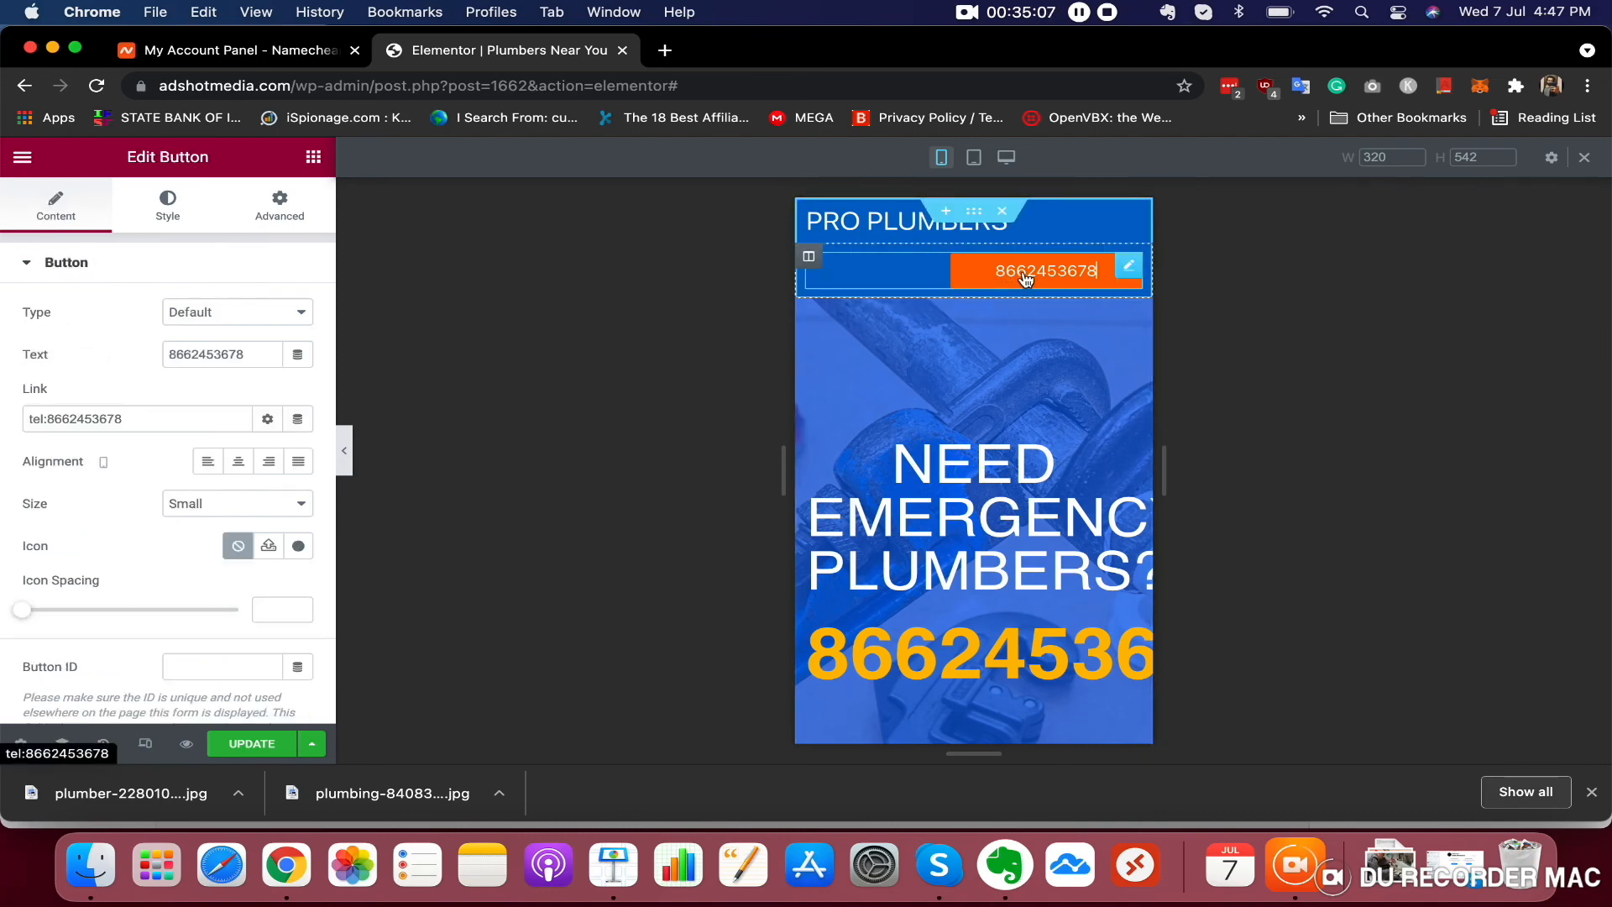
left_click(236, 464)
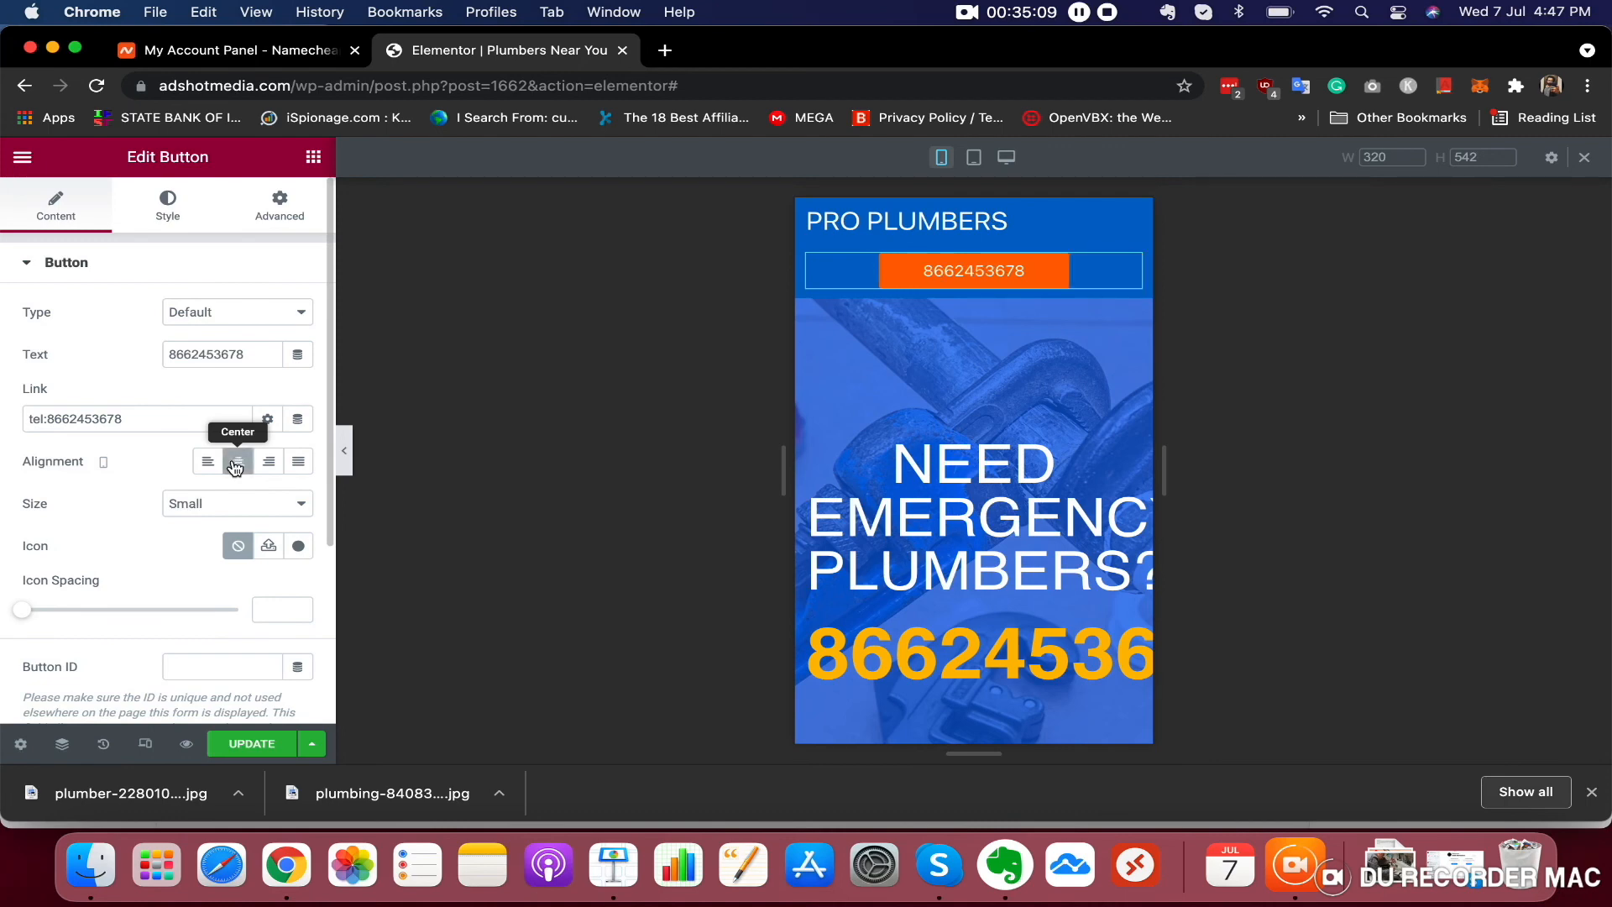
left_click(930, 215)
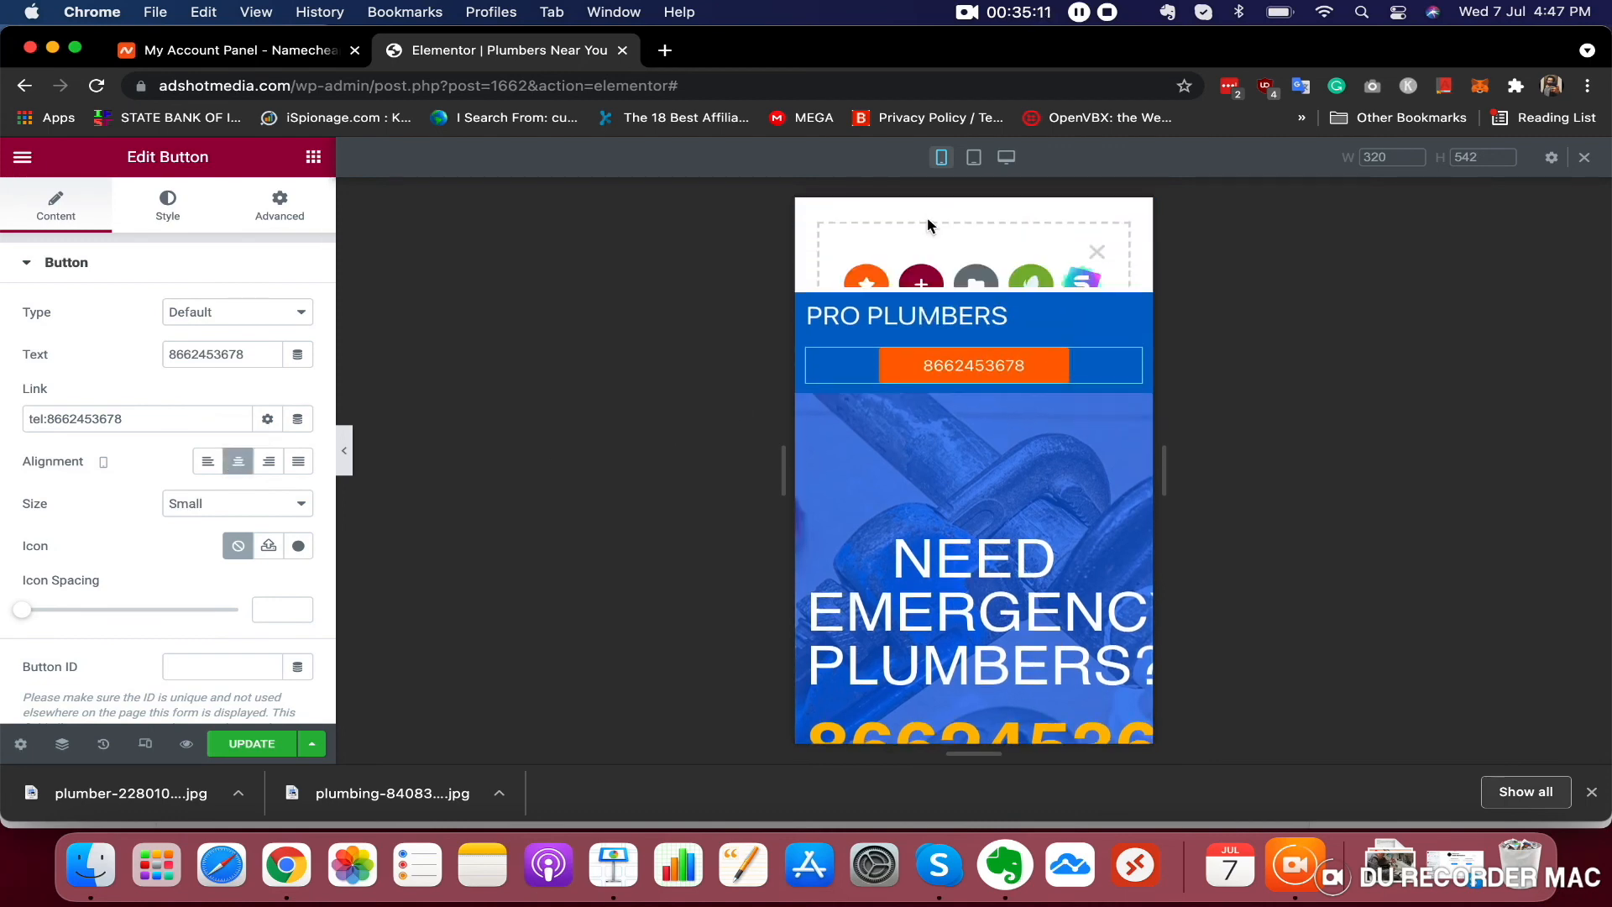
left_click(1097, 259)
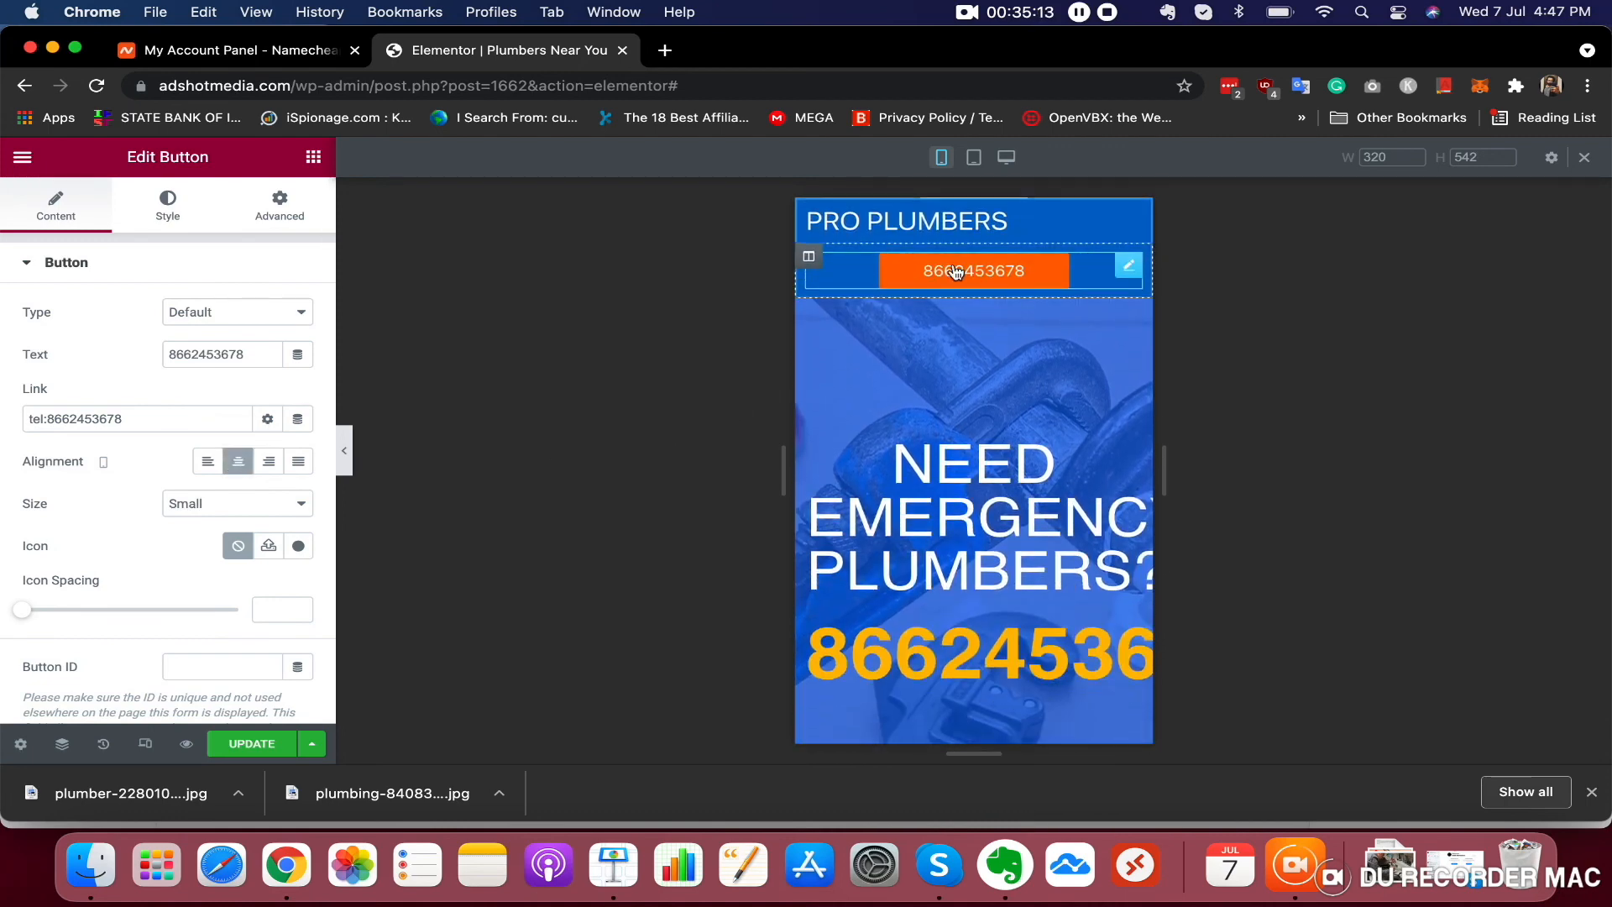
left_click(950, 223)
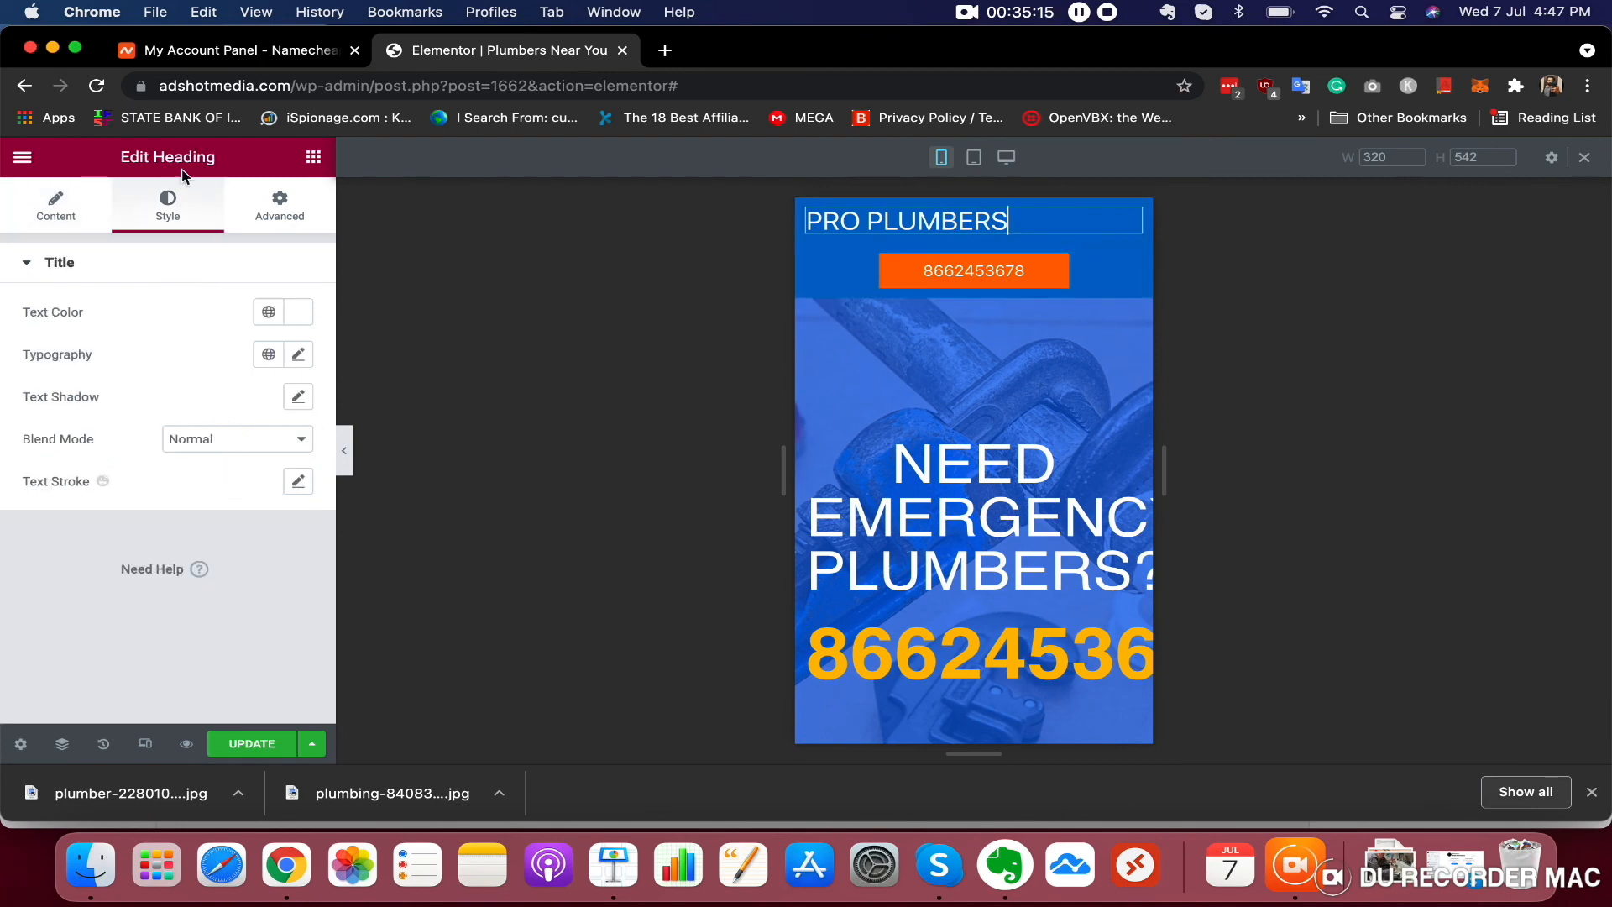
left_click(89, 222)
left_click(233, 598)
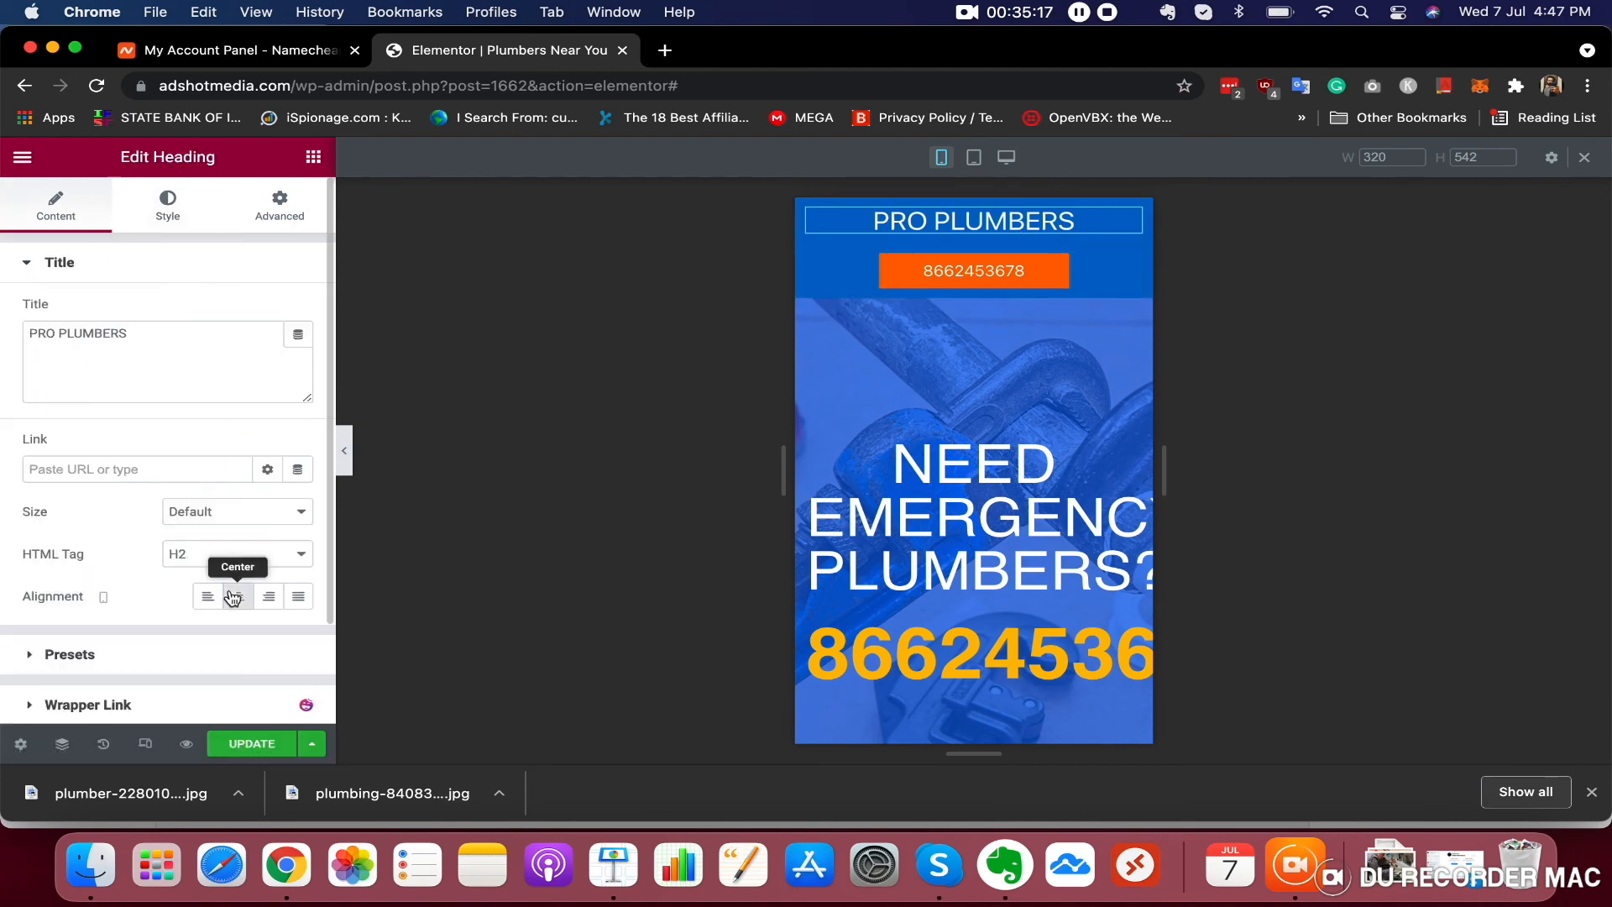
Set the NEED EMERGENCY PLUMBERS? heading's mobile font size to 29 px
scroll(1072, 467, "down", 2)
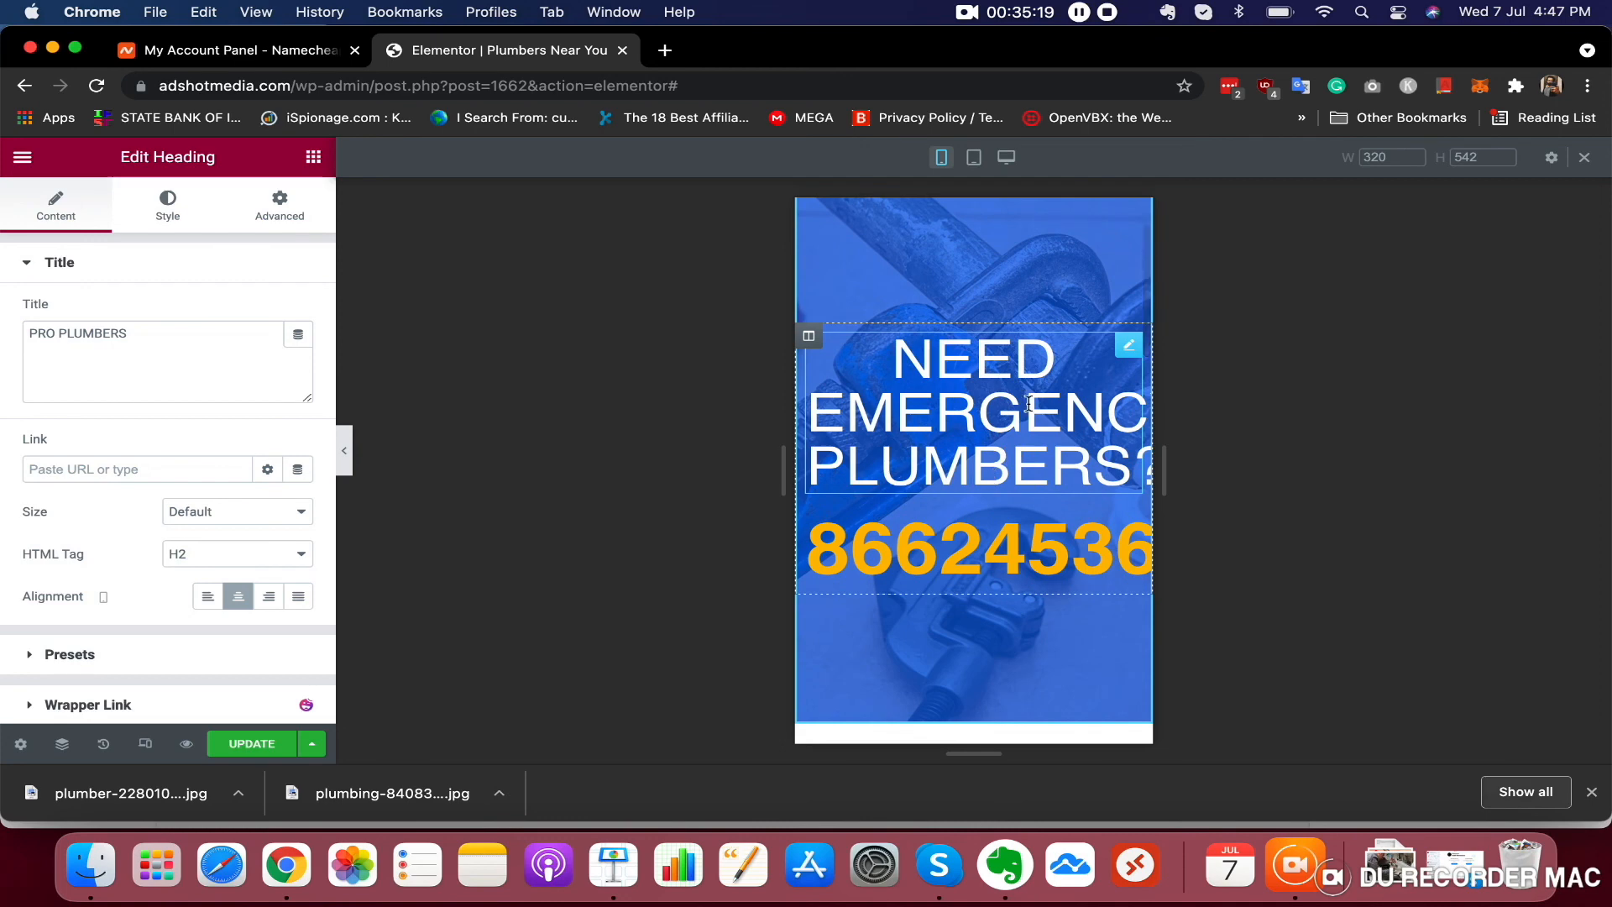
scroll(974, 438, "up", 2)
left_click(988, 471)
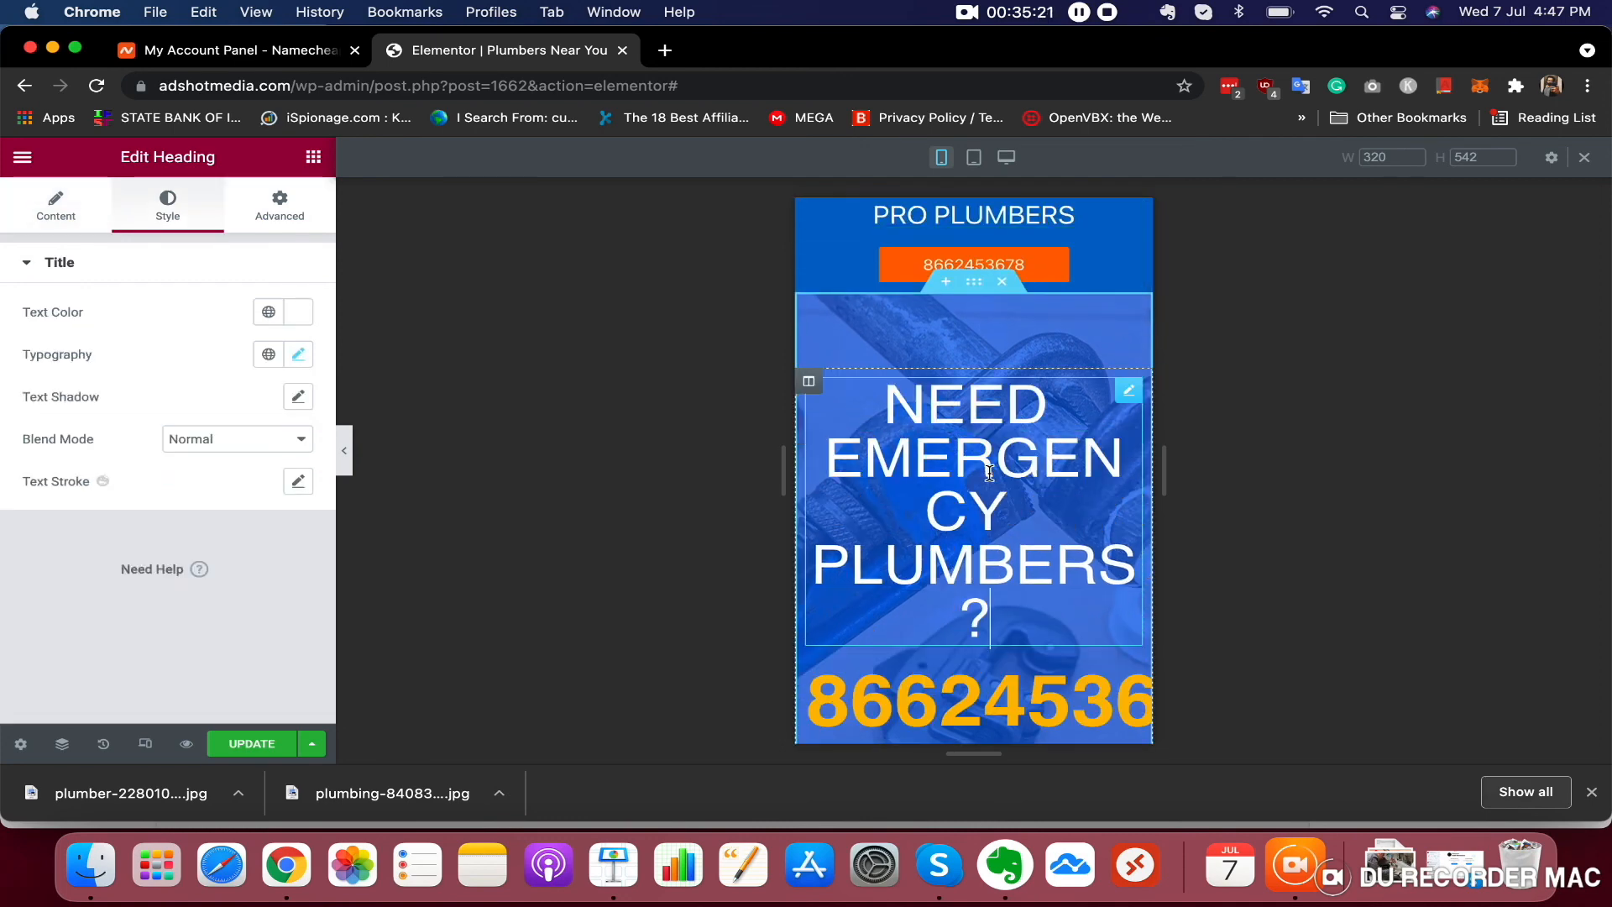
left_click(300, 356)
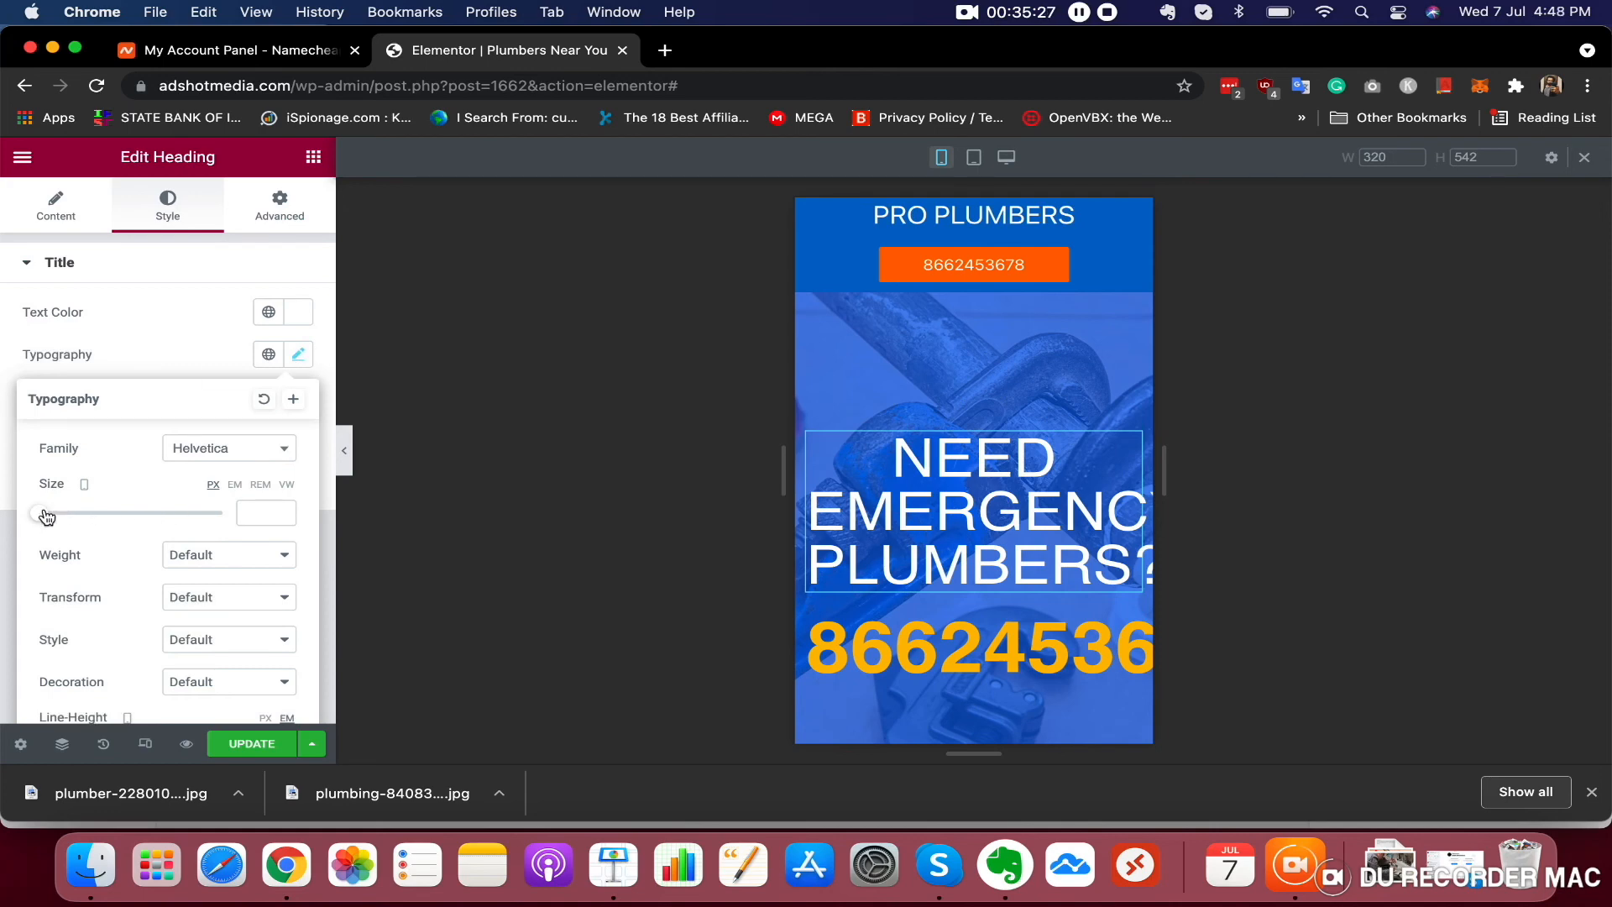
left_click_drag(46, 516, 73, 509)
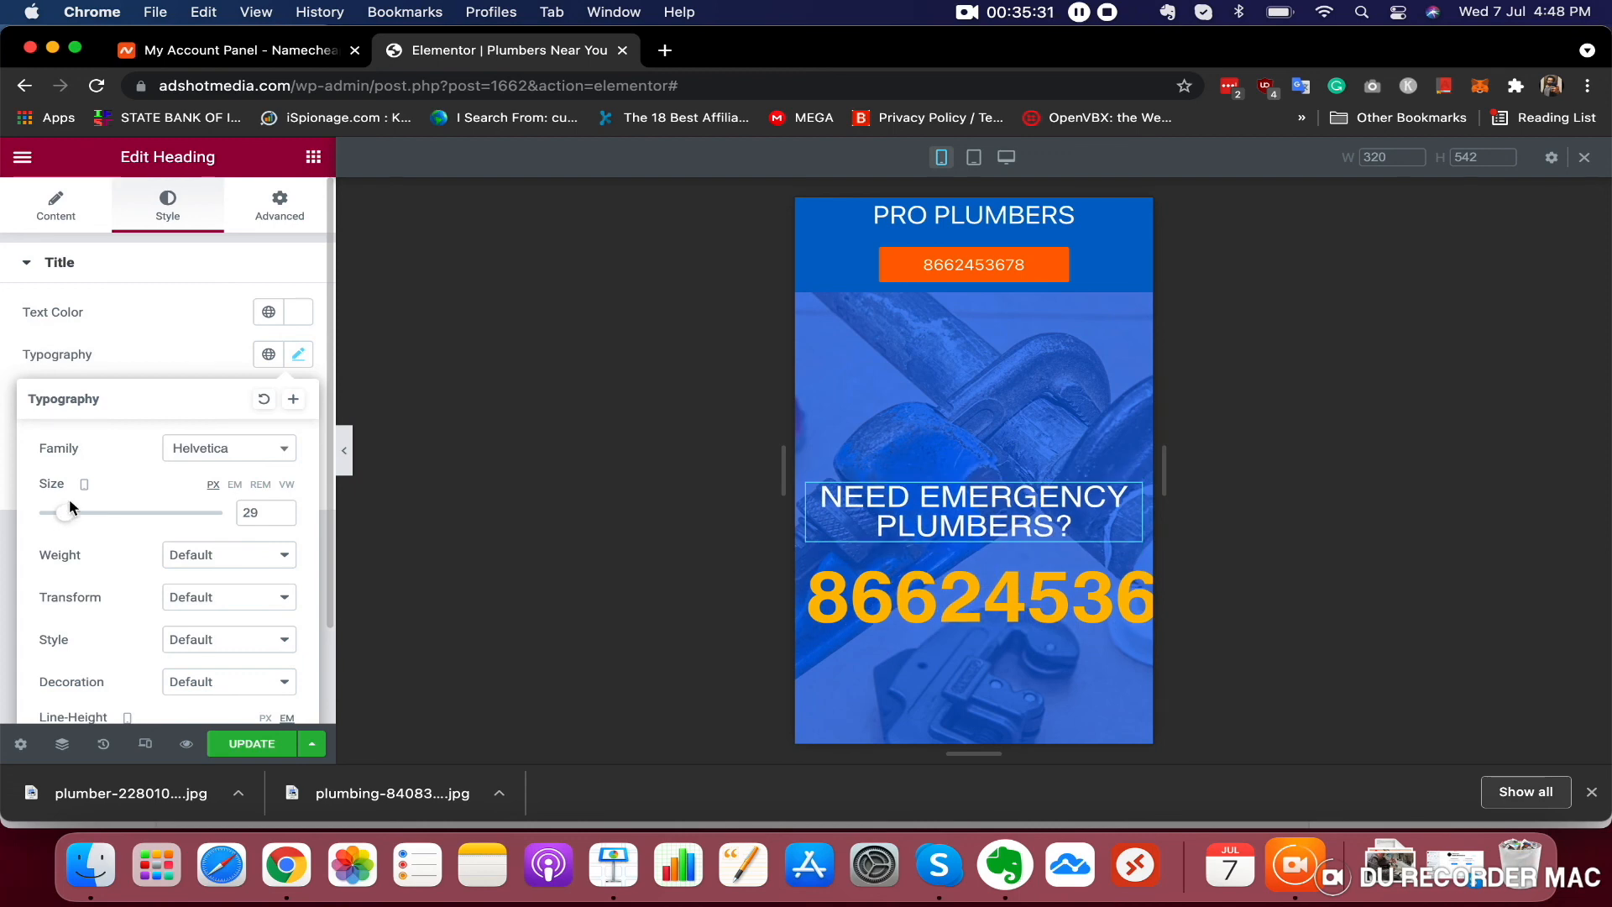
Set the hero phone number heading's mobile font size to 36 px
scroll(974, 470, "down", 3)
left_click(1035, 497)
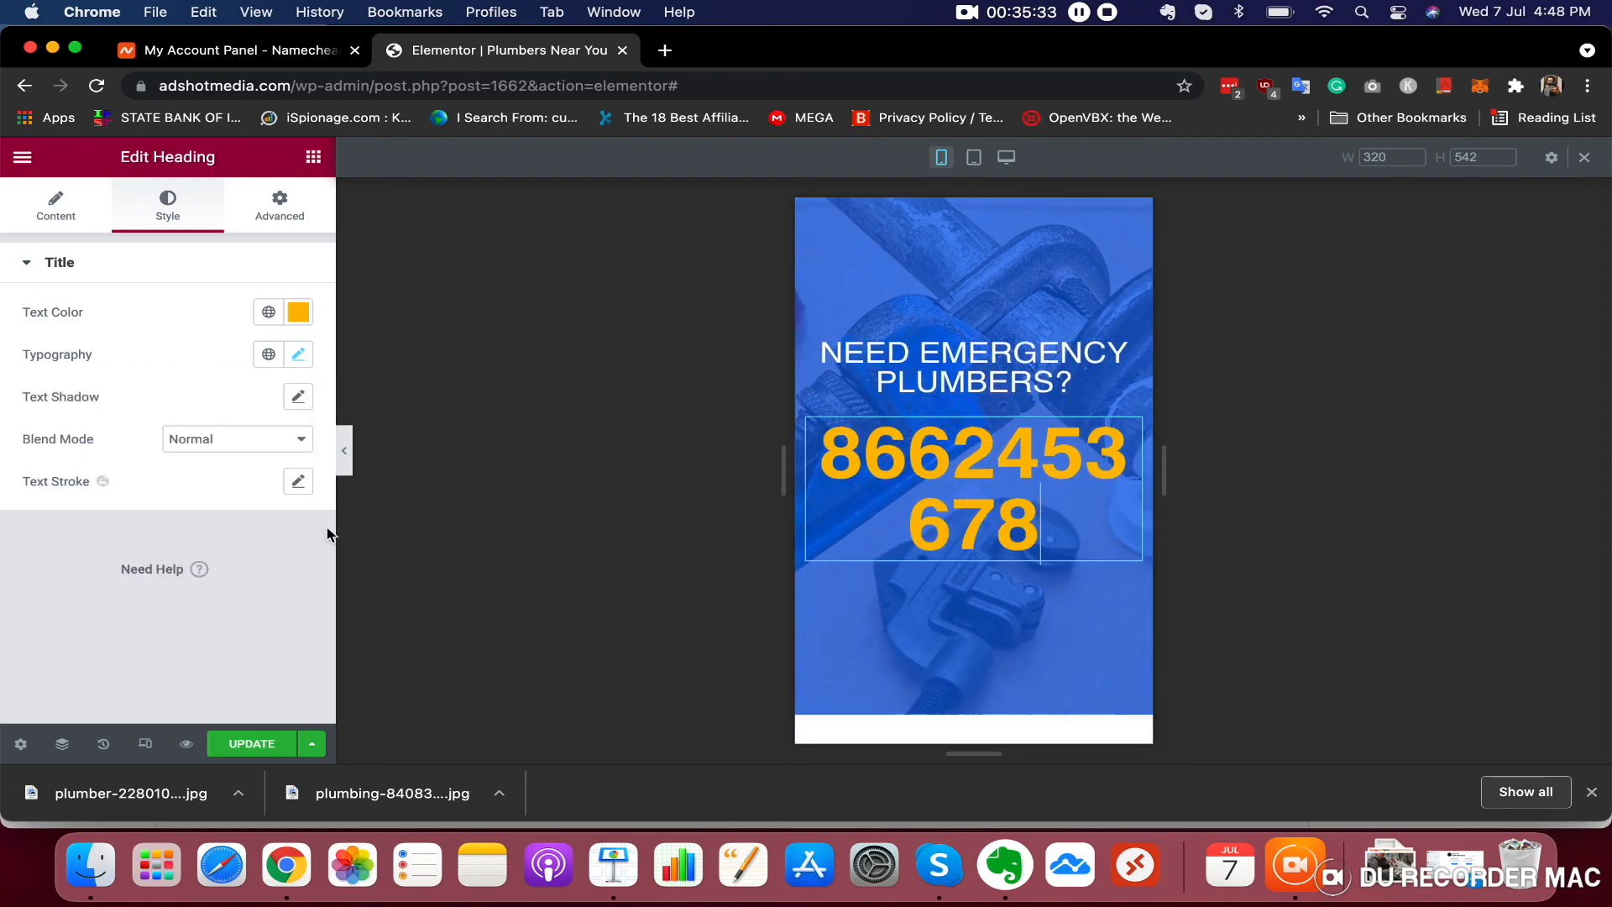
left_click(301, 357)
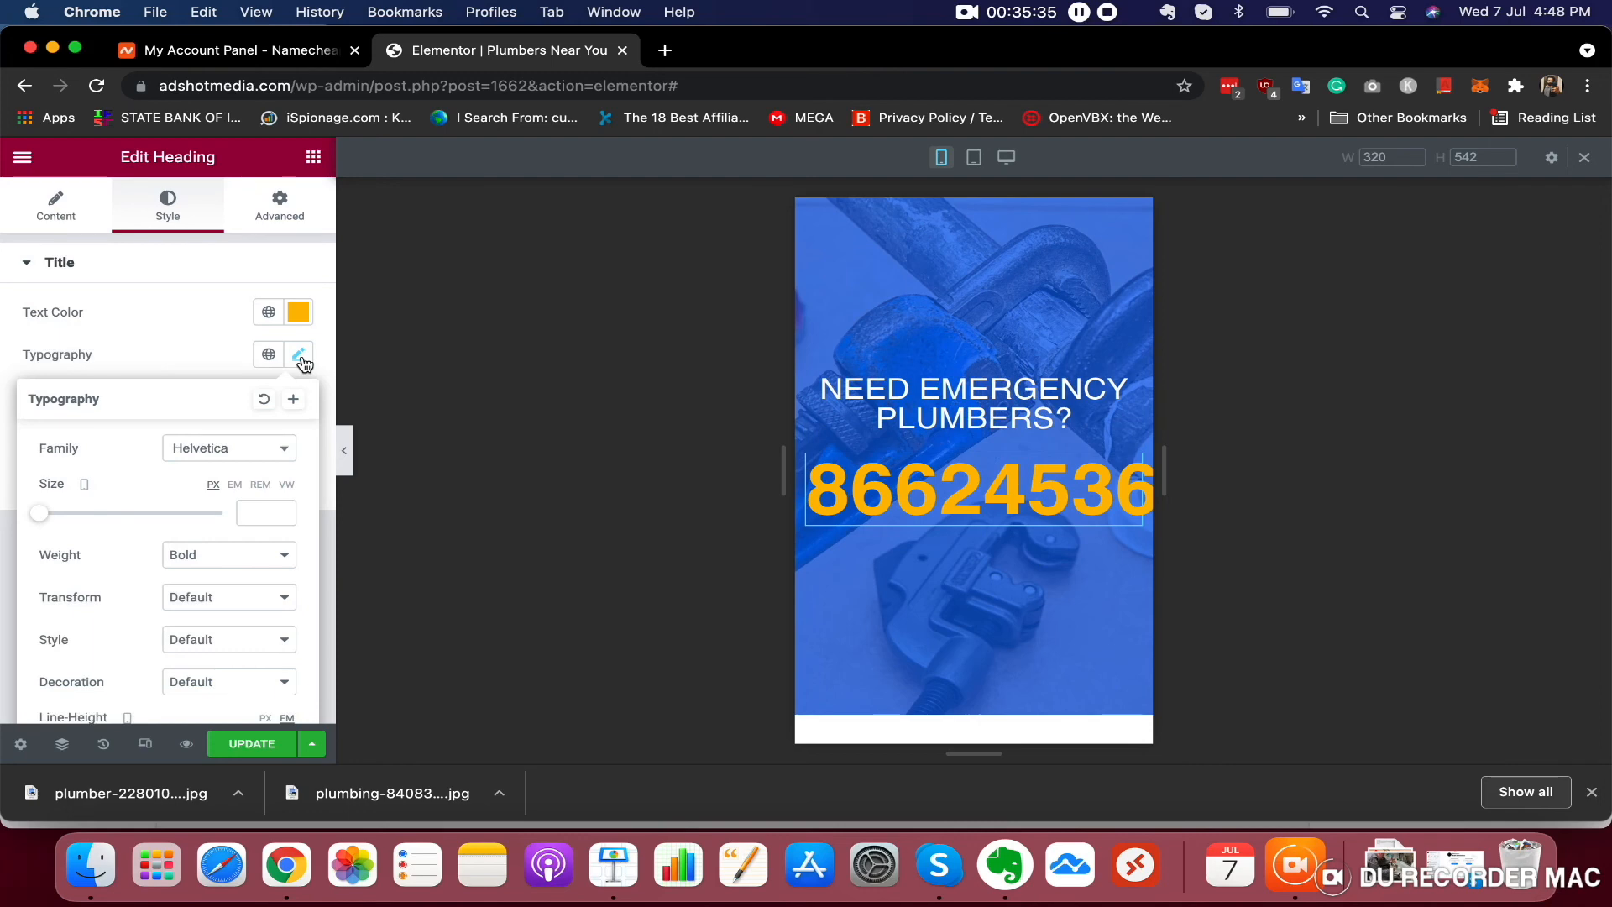
left_click_drag(40, 518, 73, 516)
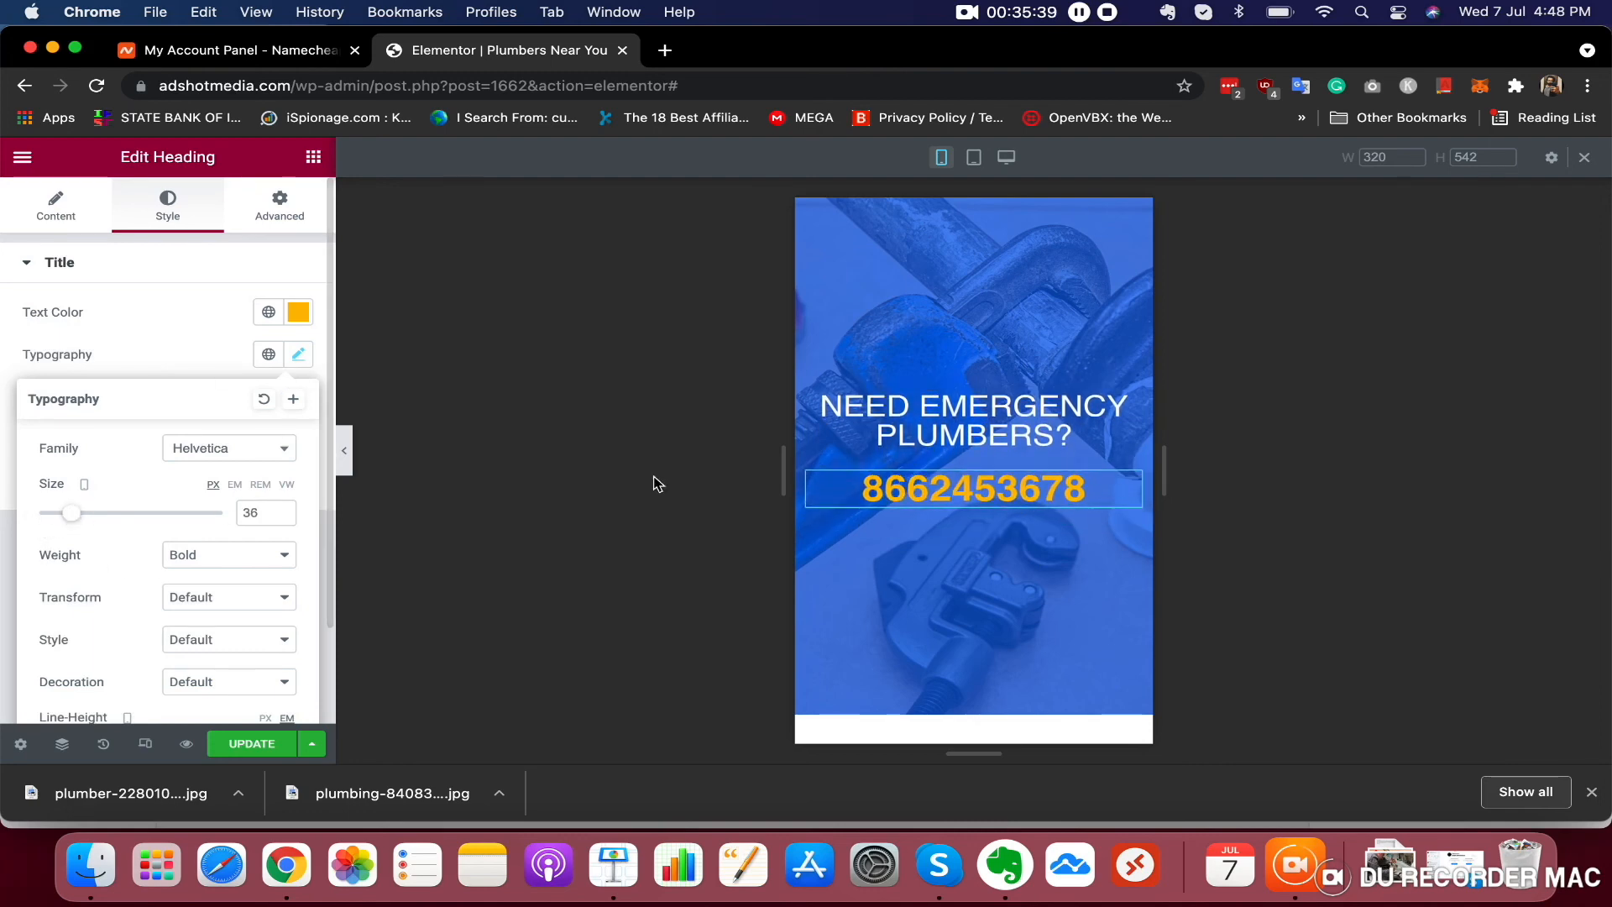
scroll(1007, 461, "up", 3)
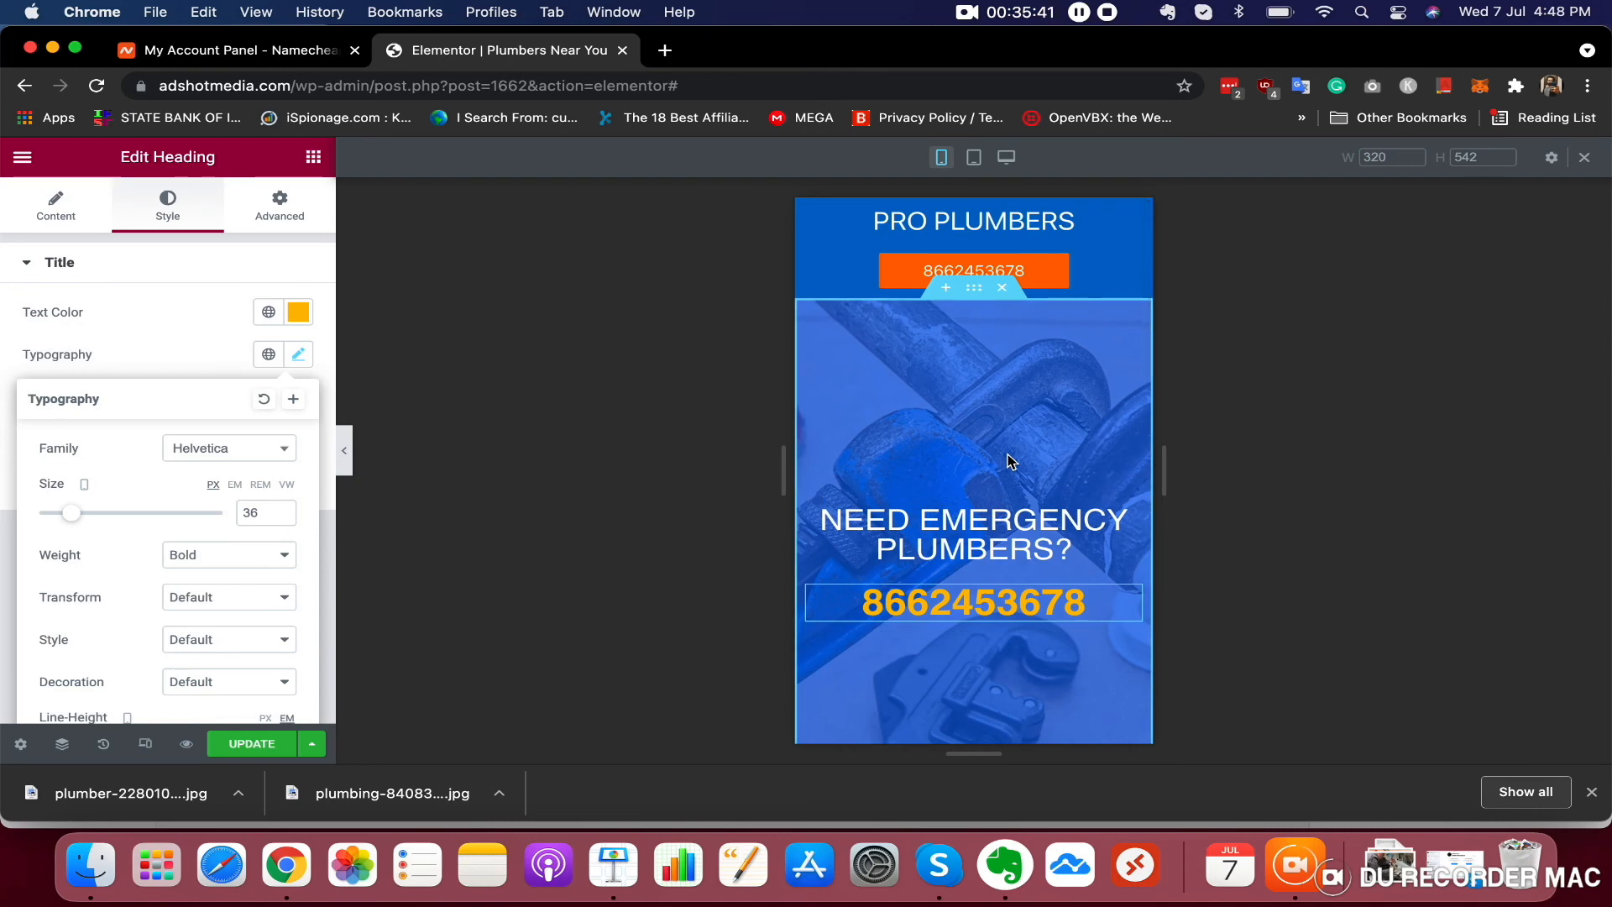
scroll(1007, 461, "down", 2)
scroll(985, 545, "up", 1)
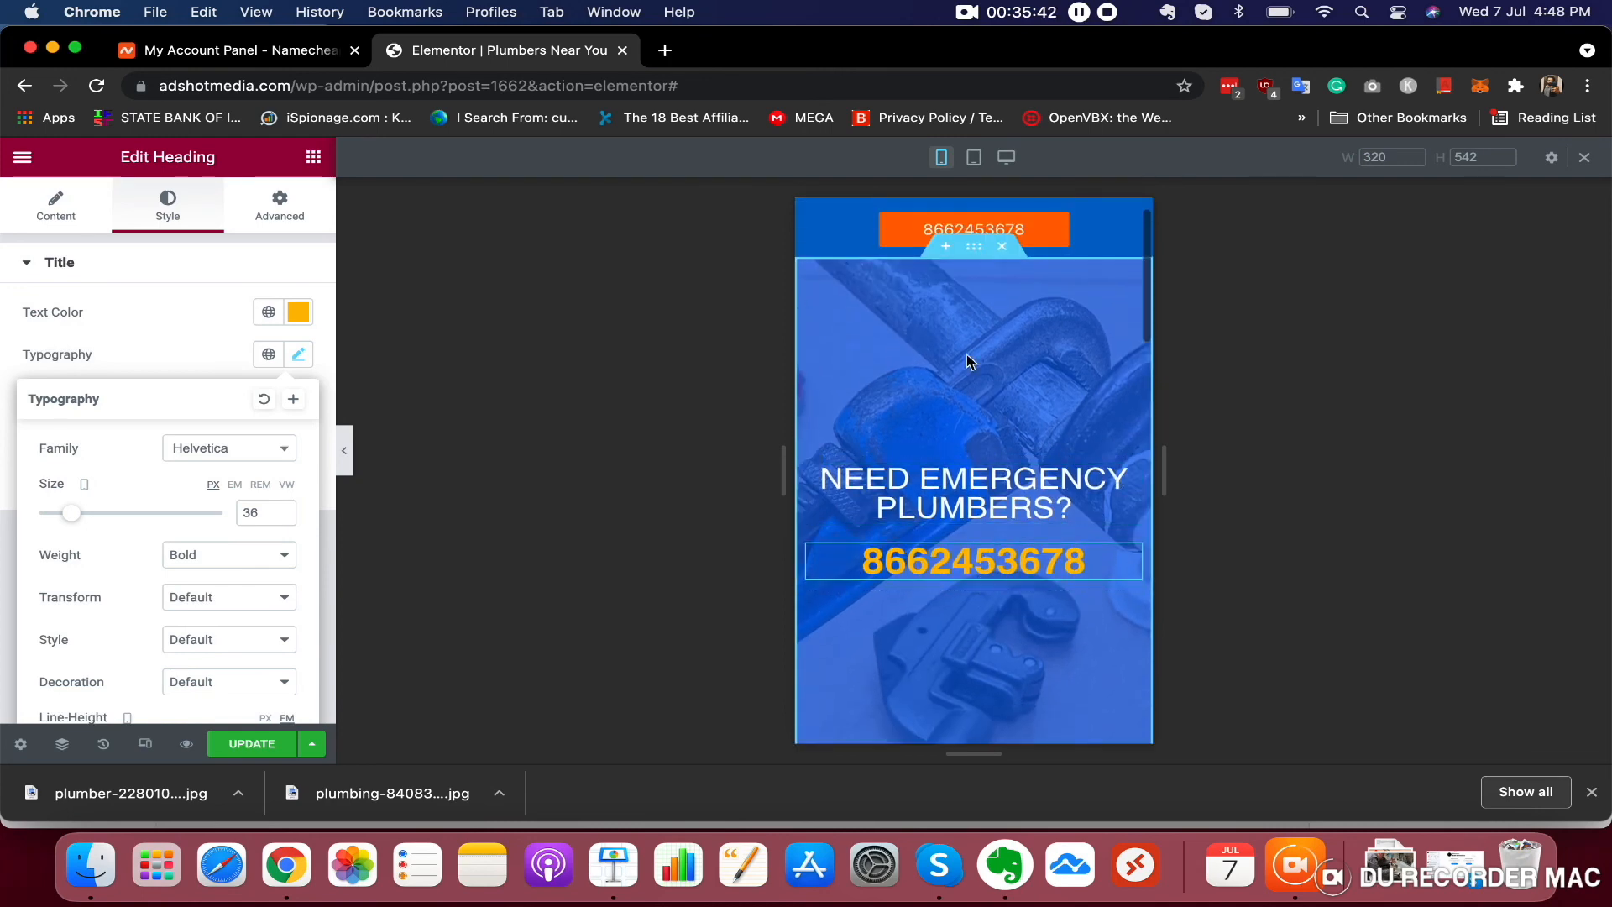
Reduce the hero section's minimum height in the mobile layout
left_click(974, 248)
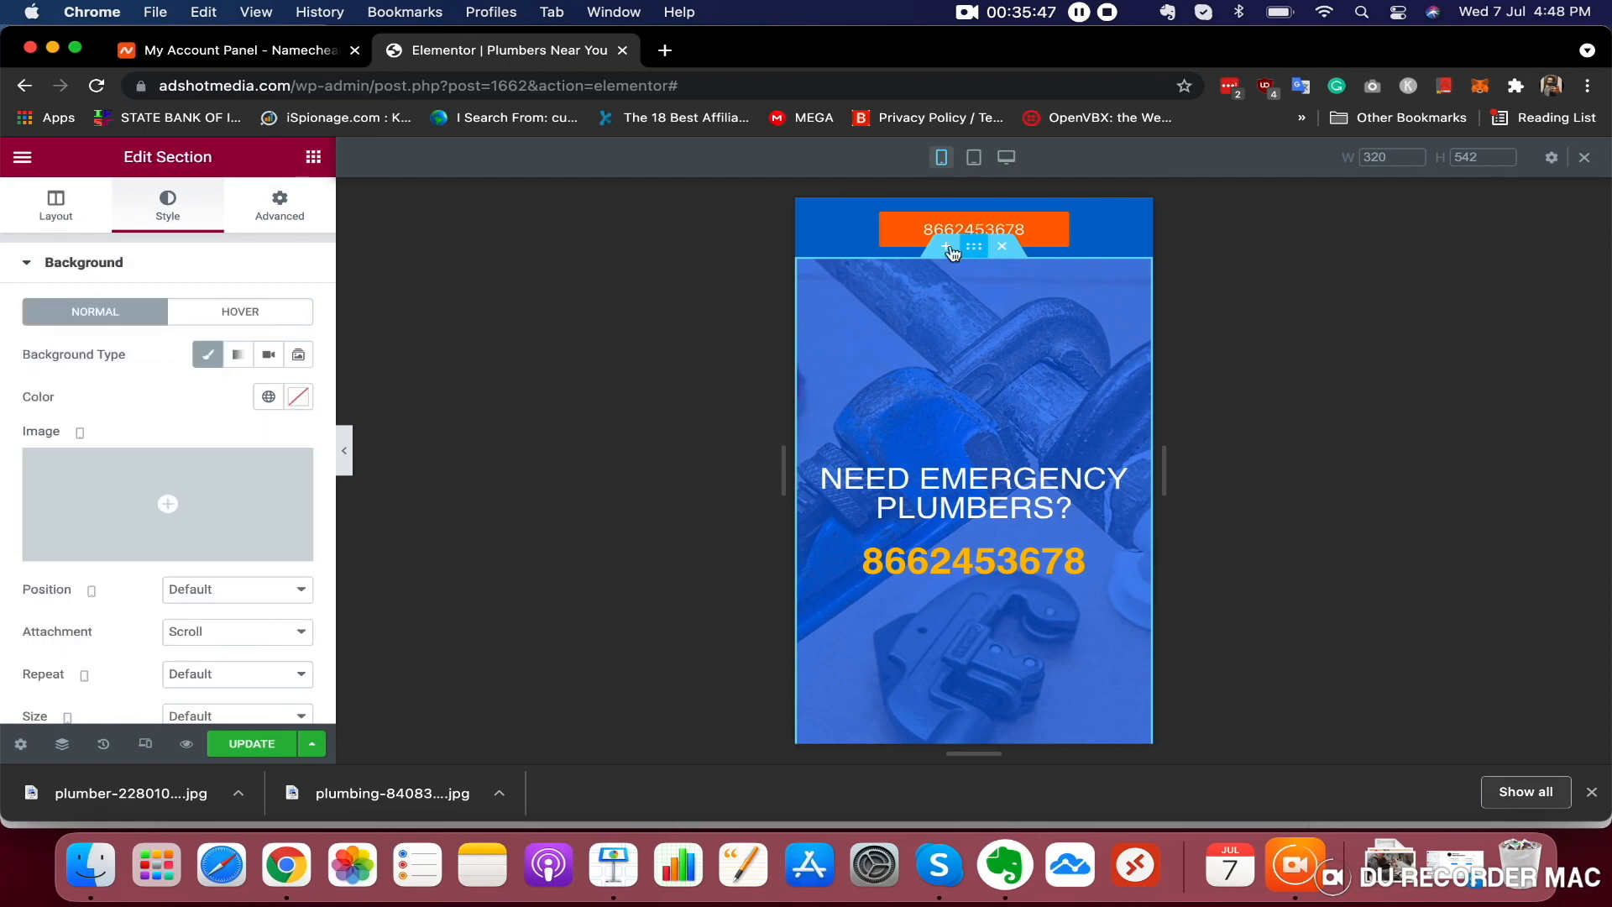
left_click(57, 216)
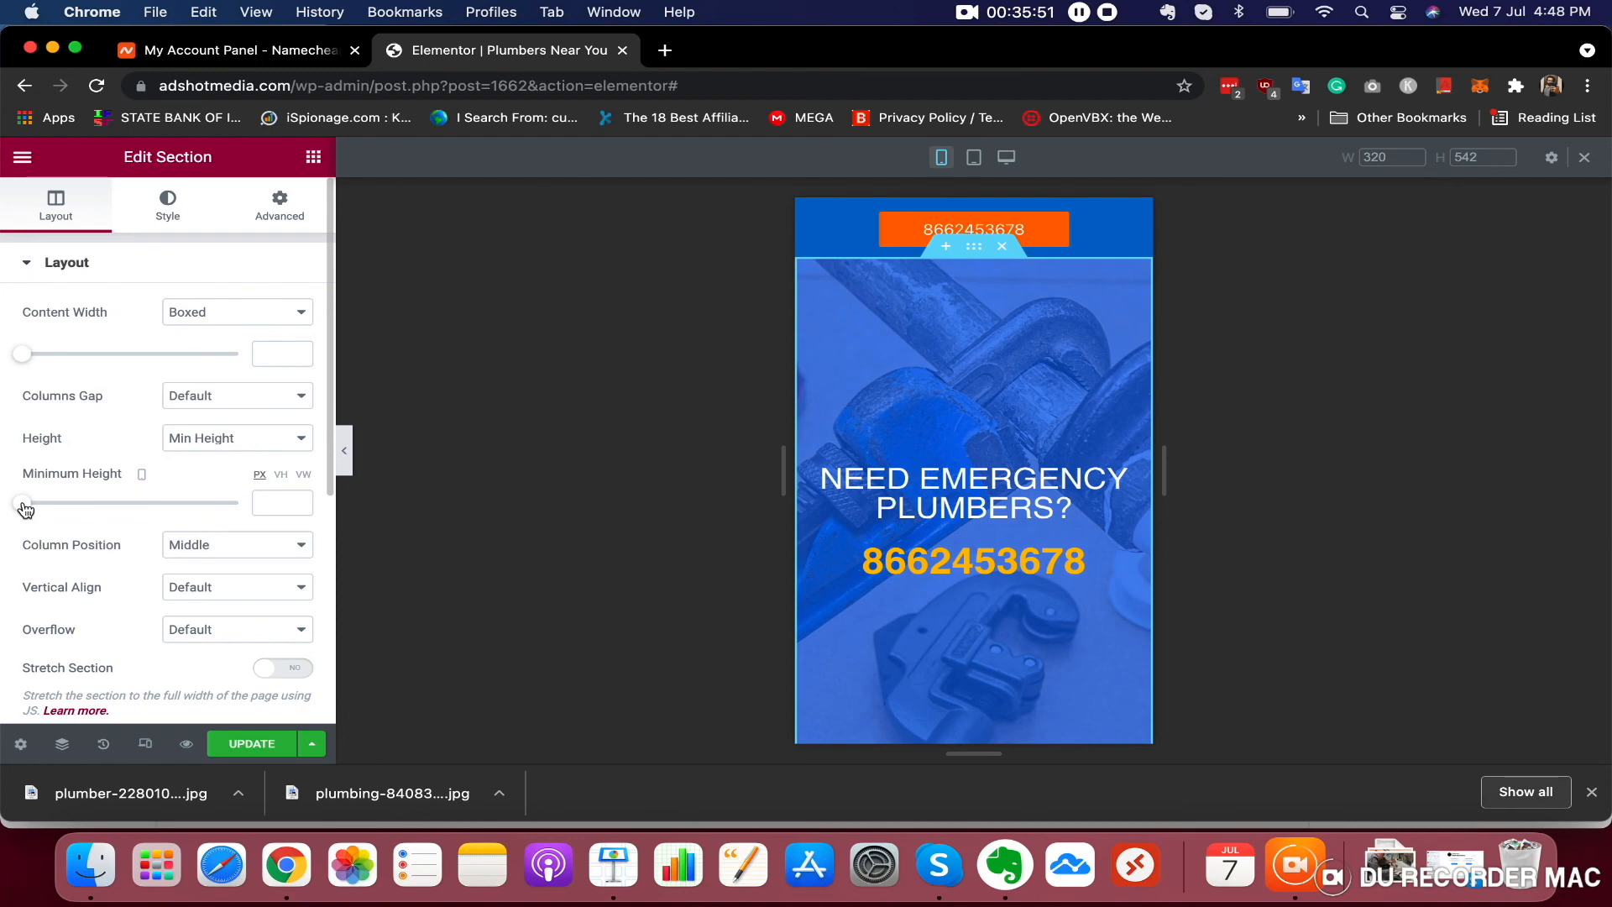
left_click_drag(24, 505, 84, 507)
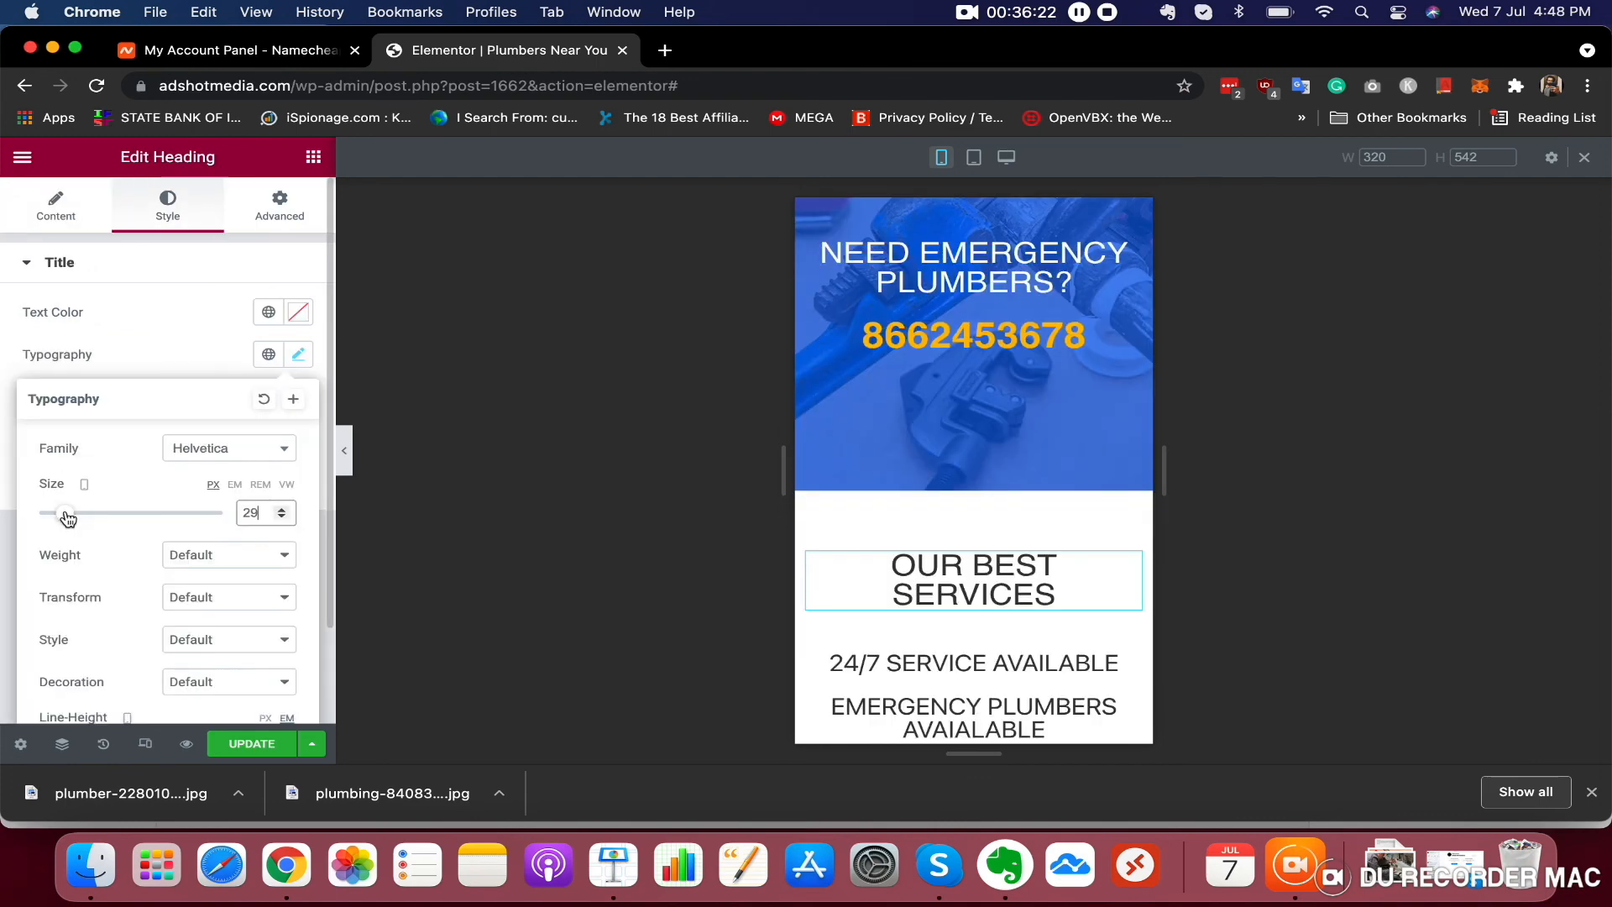
Set the OUR BEST SERVICES heading's mobile font size to 22 px
left_click_drag(68, 518, 61, 518)
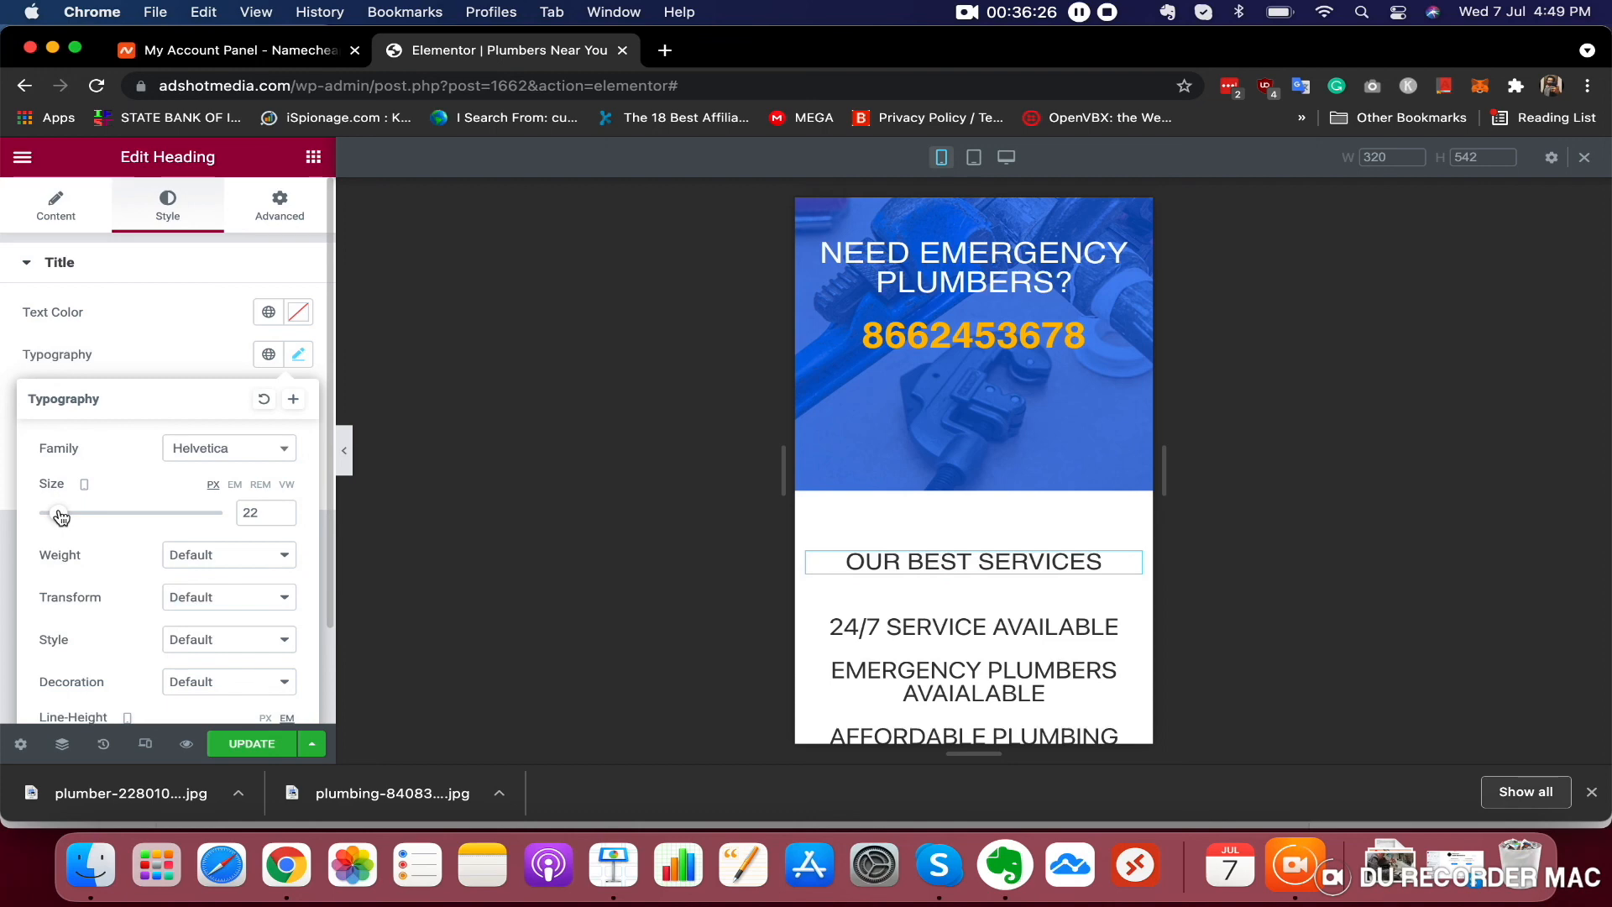
scroll(953, 558, "down", 5)
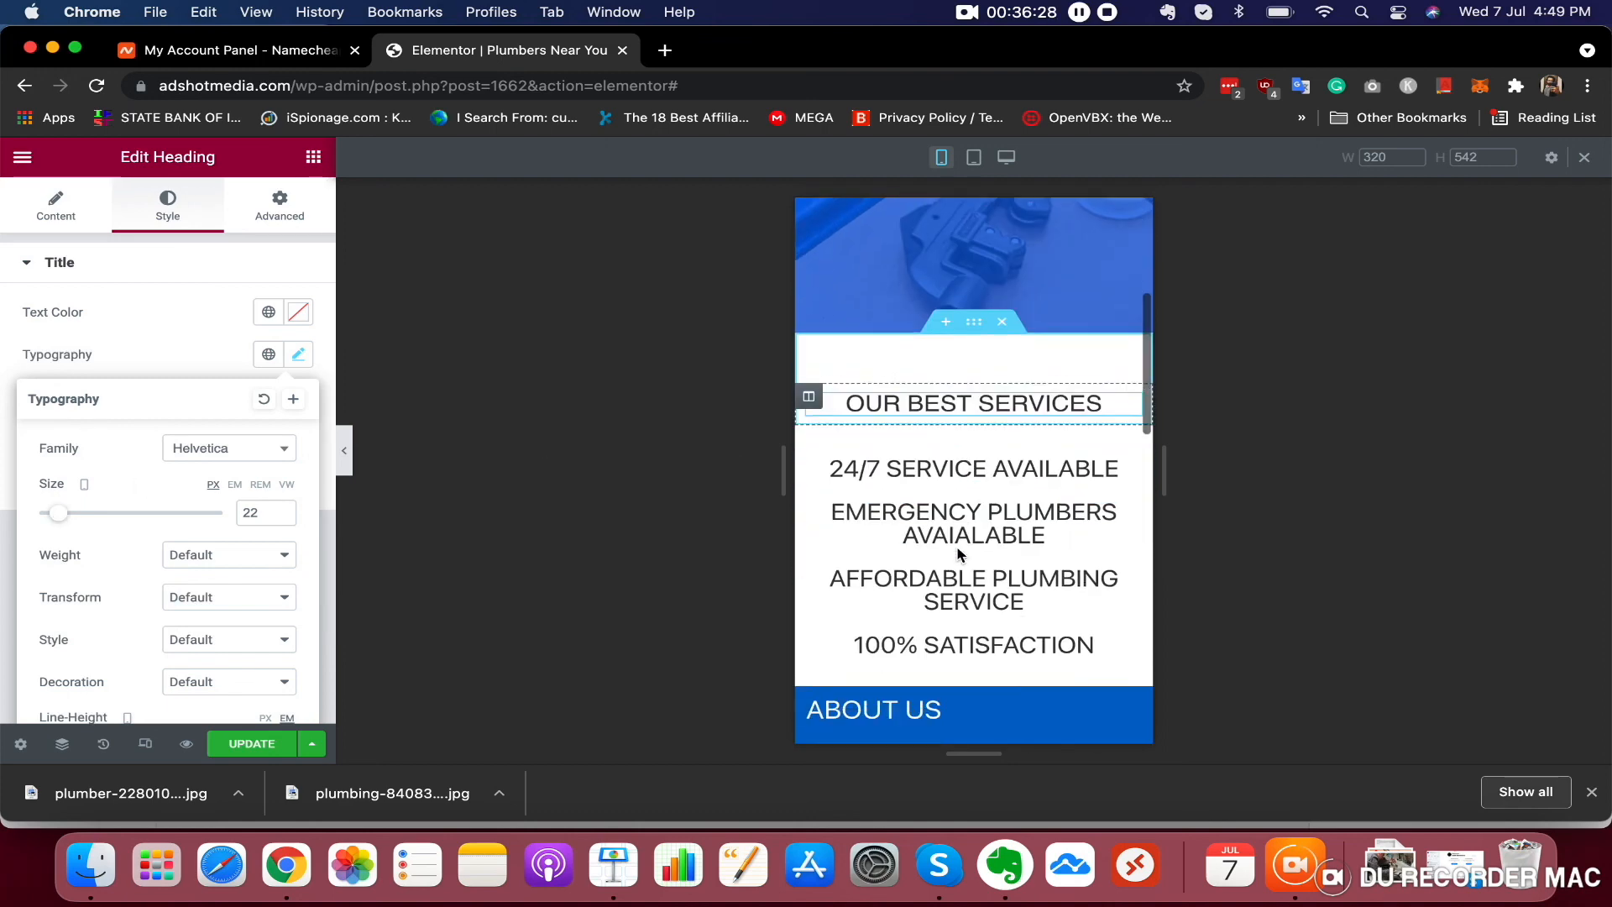
Set the 24/7 SERVICE AVAILABLE heading's font size to 16 px and copy that size value
left_click(984, 443)
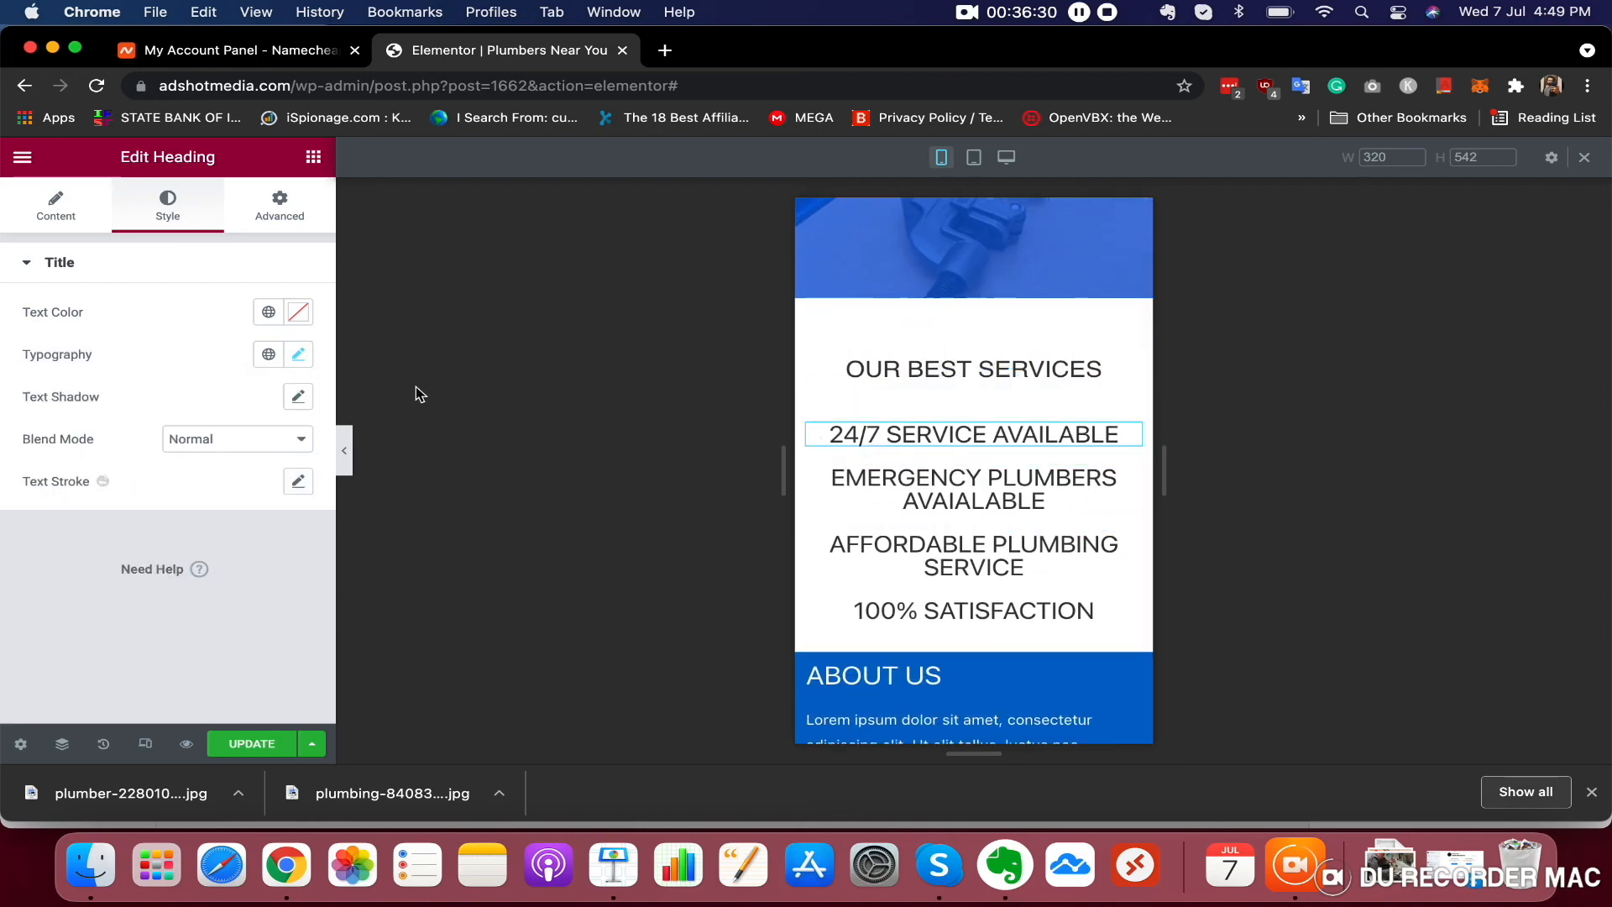
left_click(299, 356)
left_click_drag(48, 518, 61, 518)
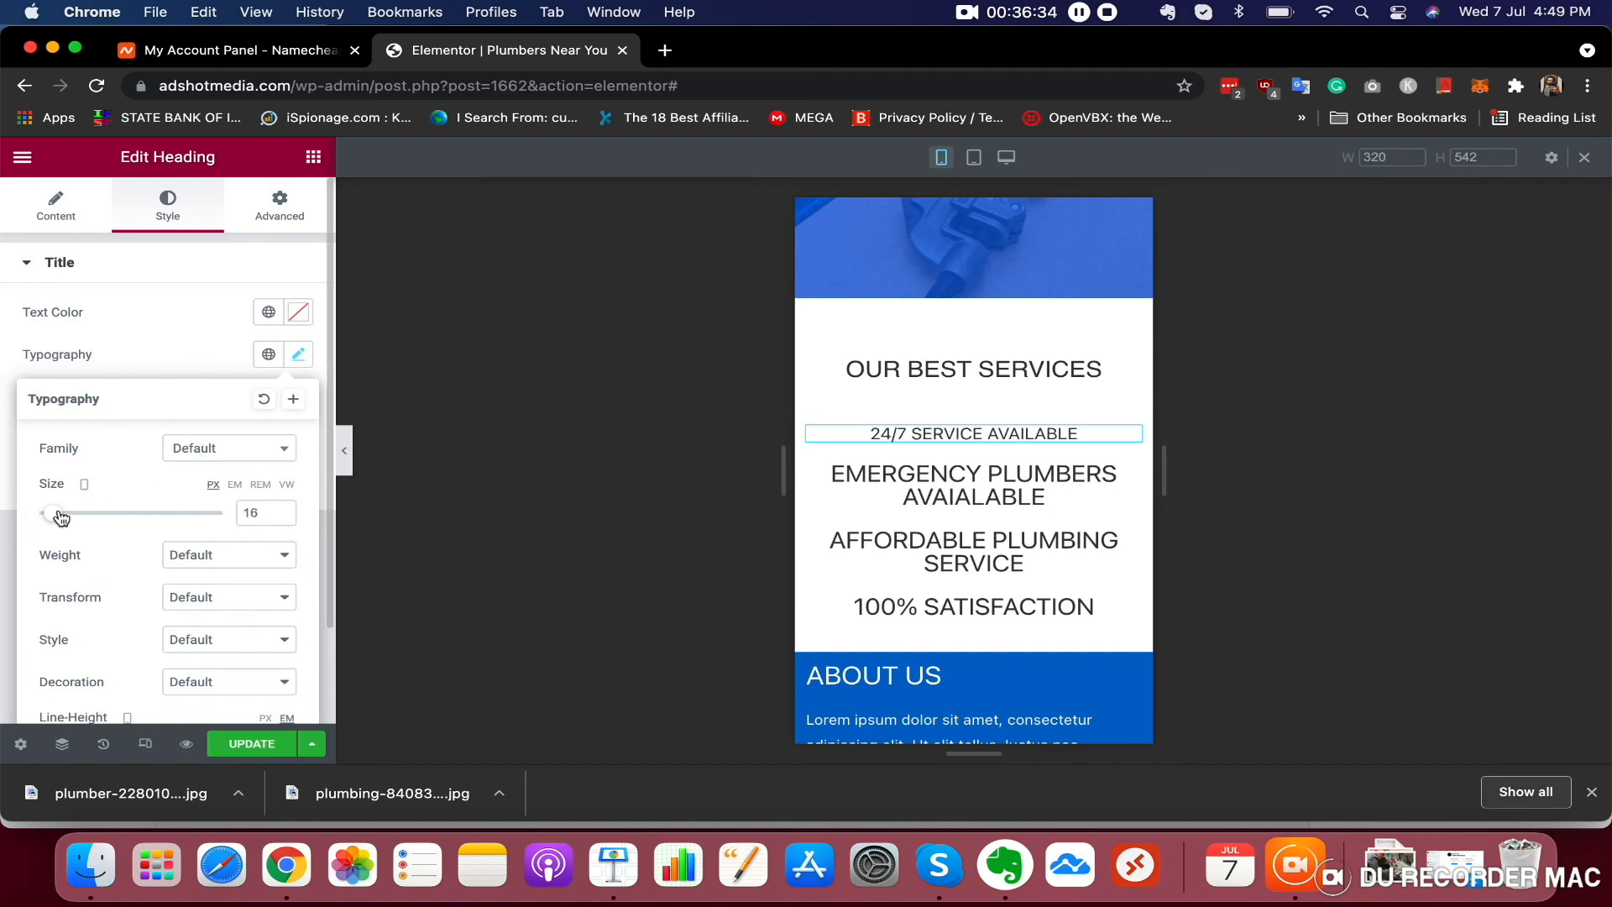
right_click(255, 513)
left_click(255, 514)
right_click(259, 512)
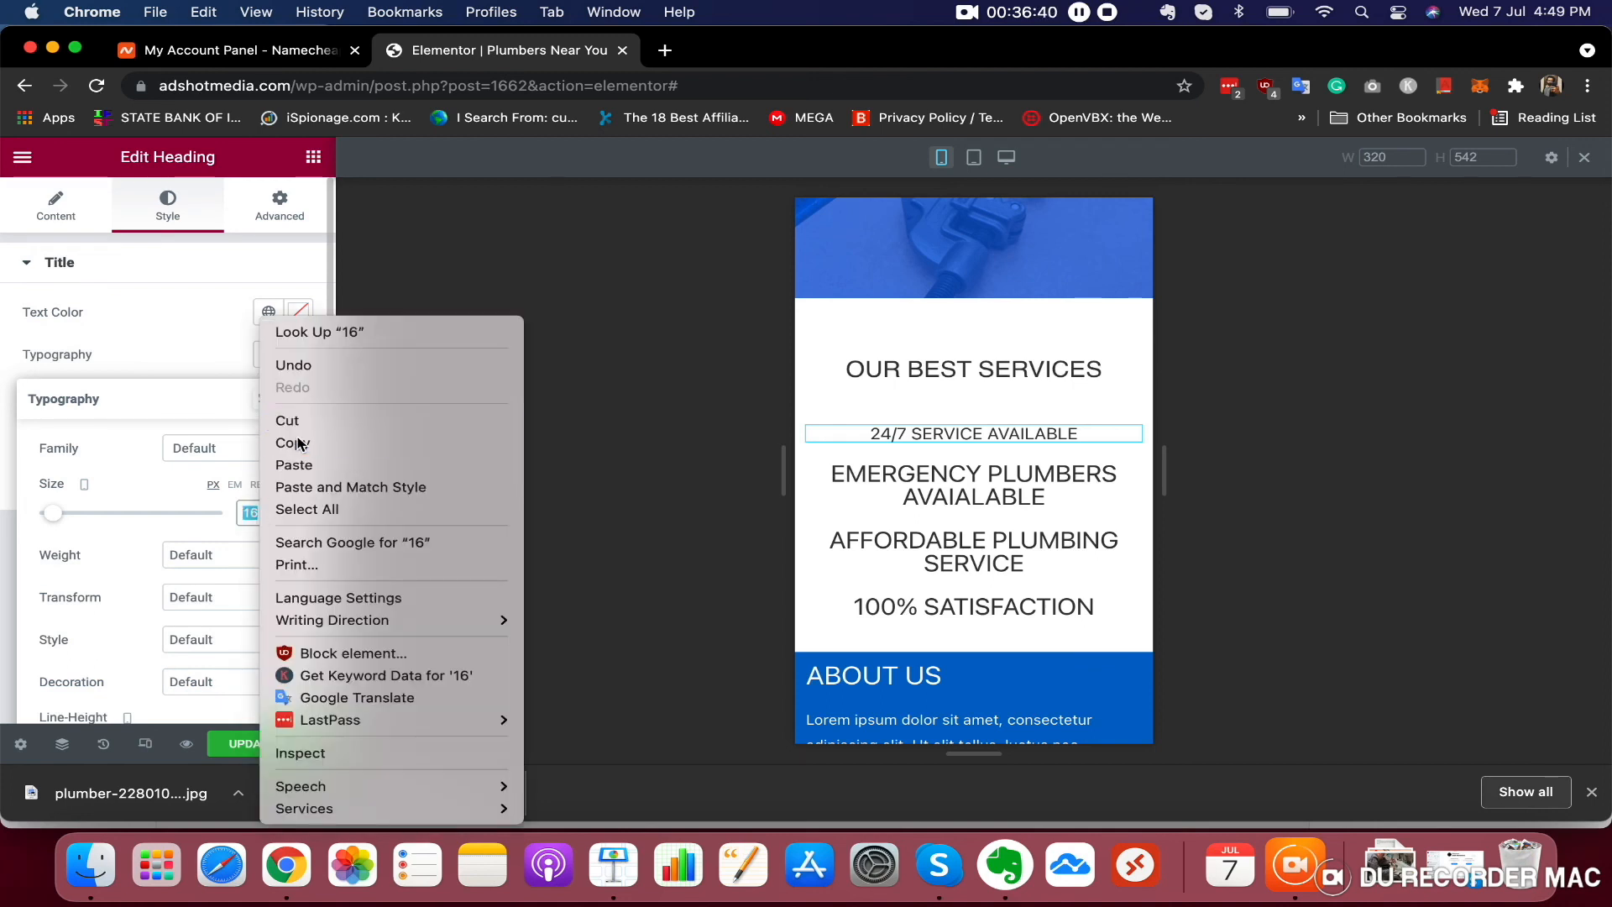
left_click(291, 439)
Apply the 16 px font size to the EMERGENCY PLUMBERS AVAIALABLE and AFFORDABLE PLUMBING SERVICE headings
left_click(916, 476)
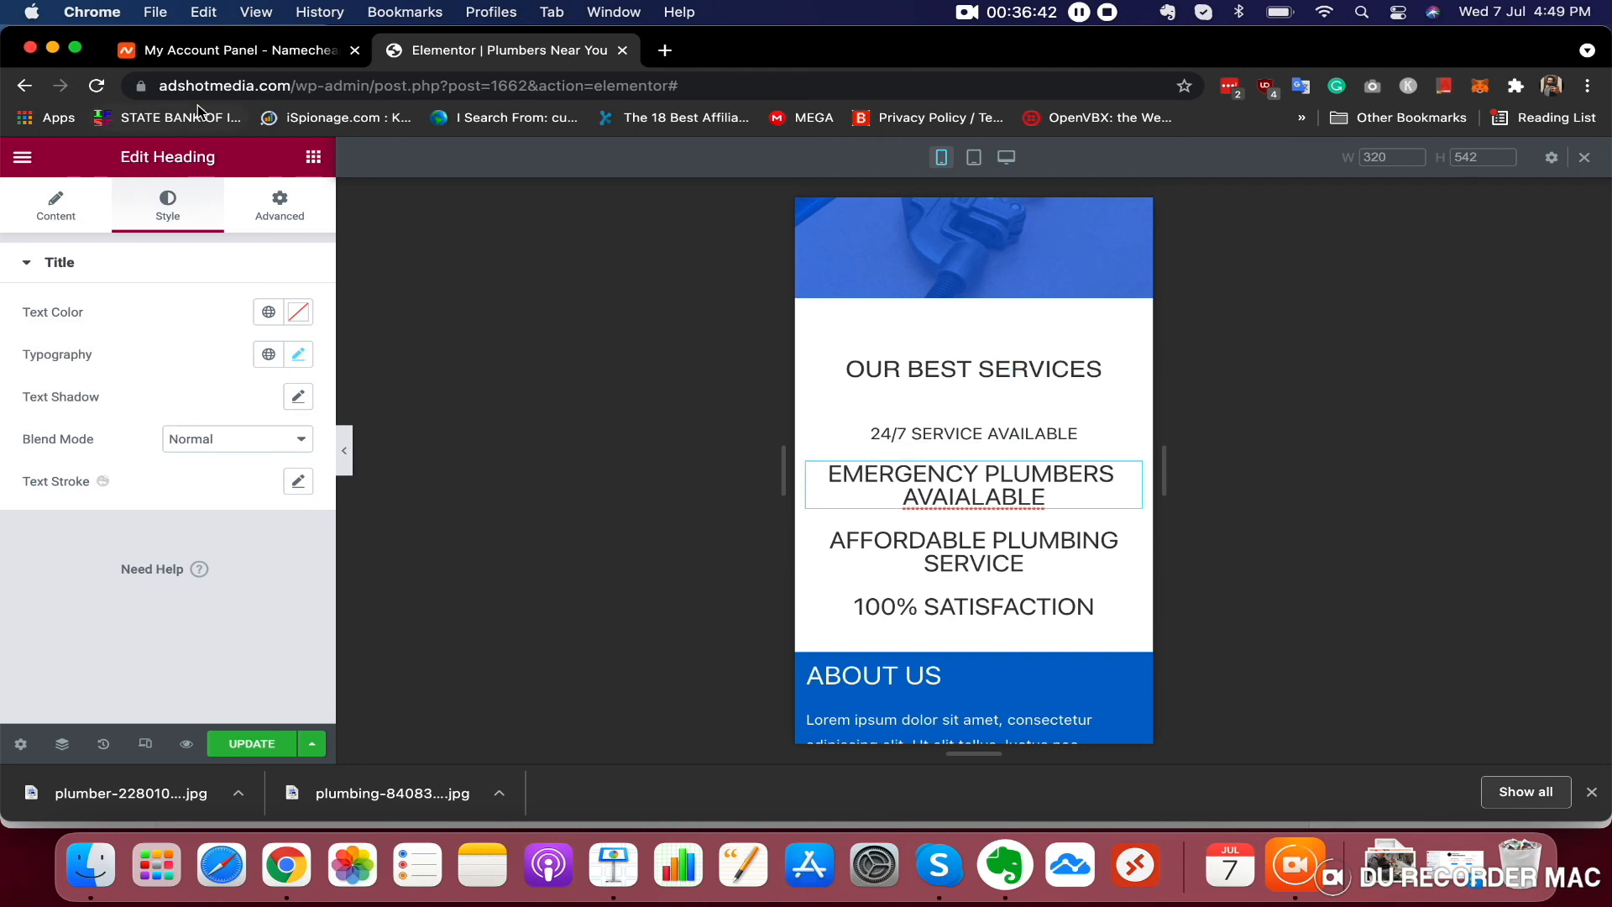
left_click(298, 355)
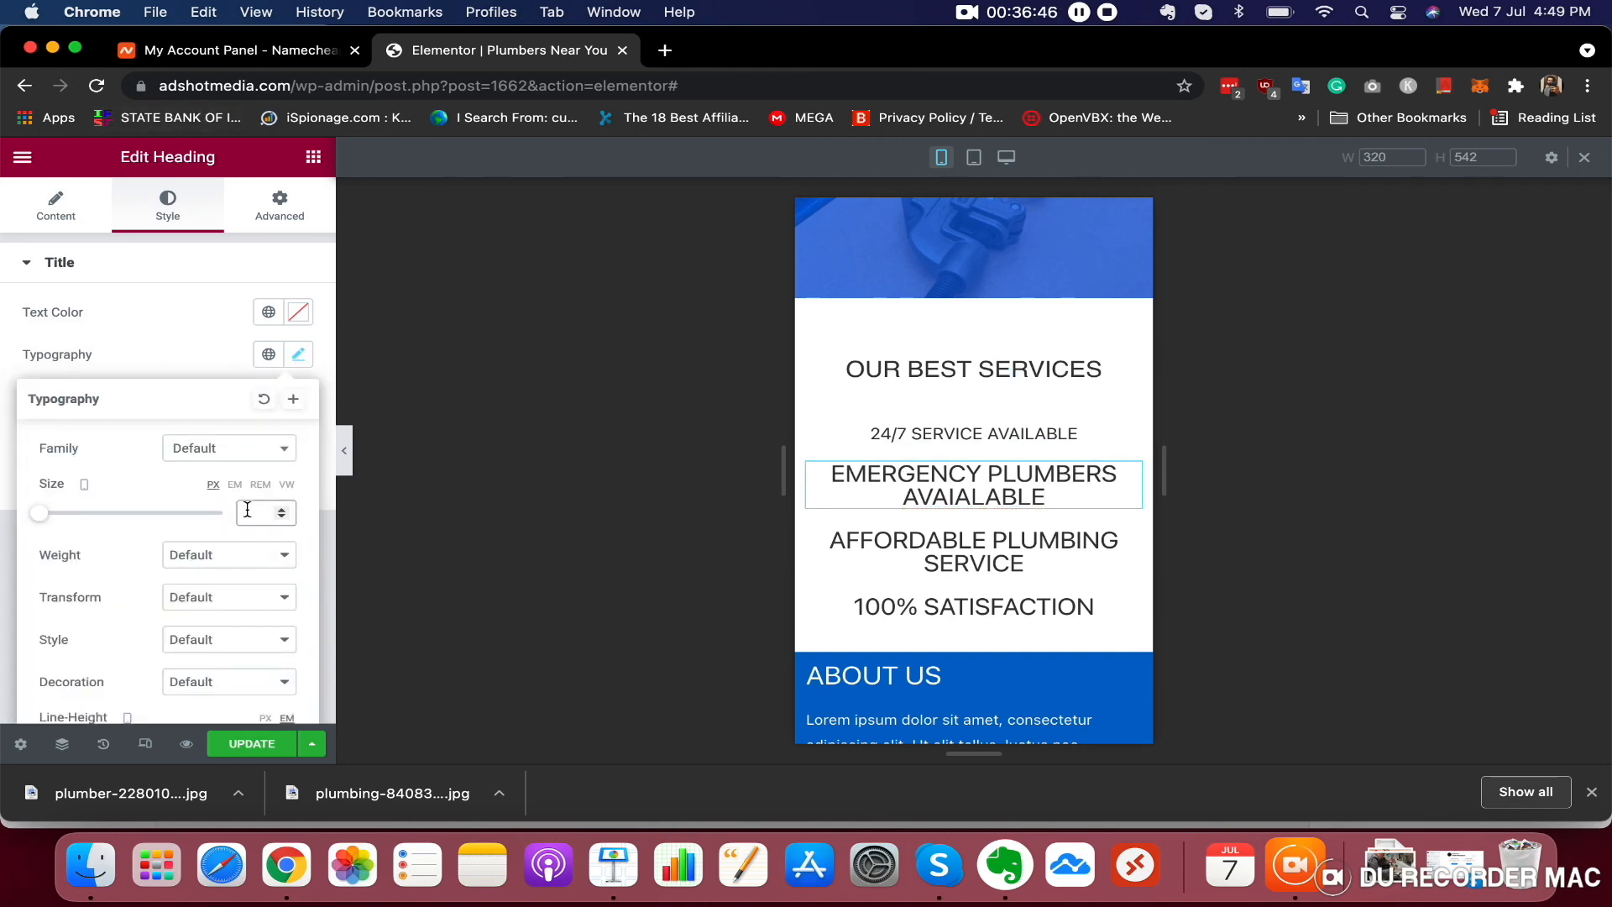
key("cmd+v")
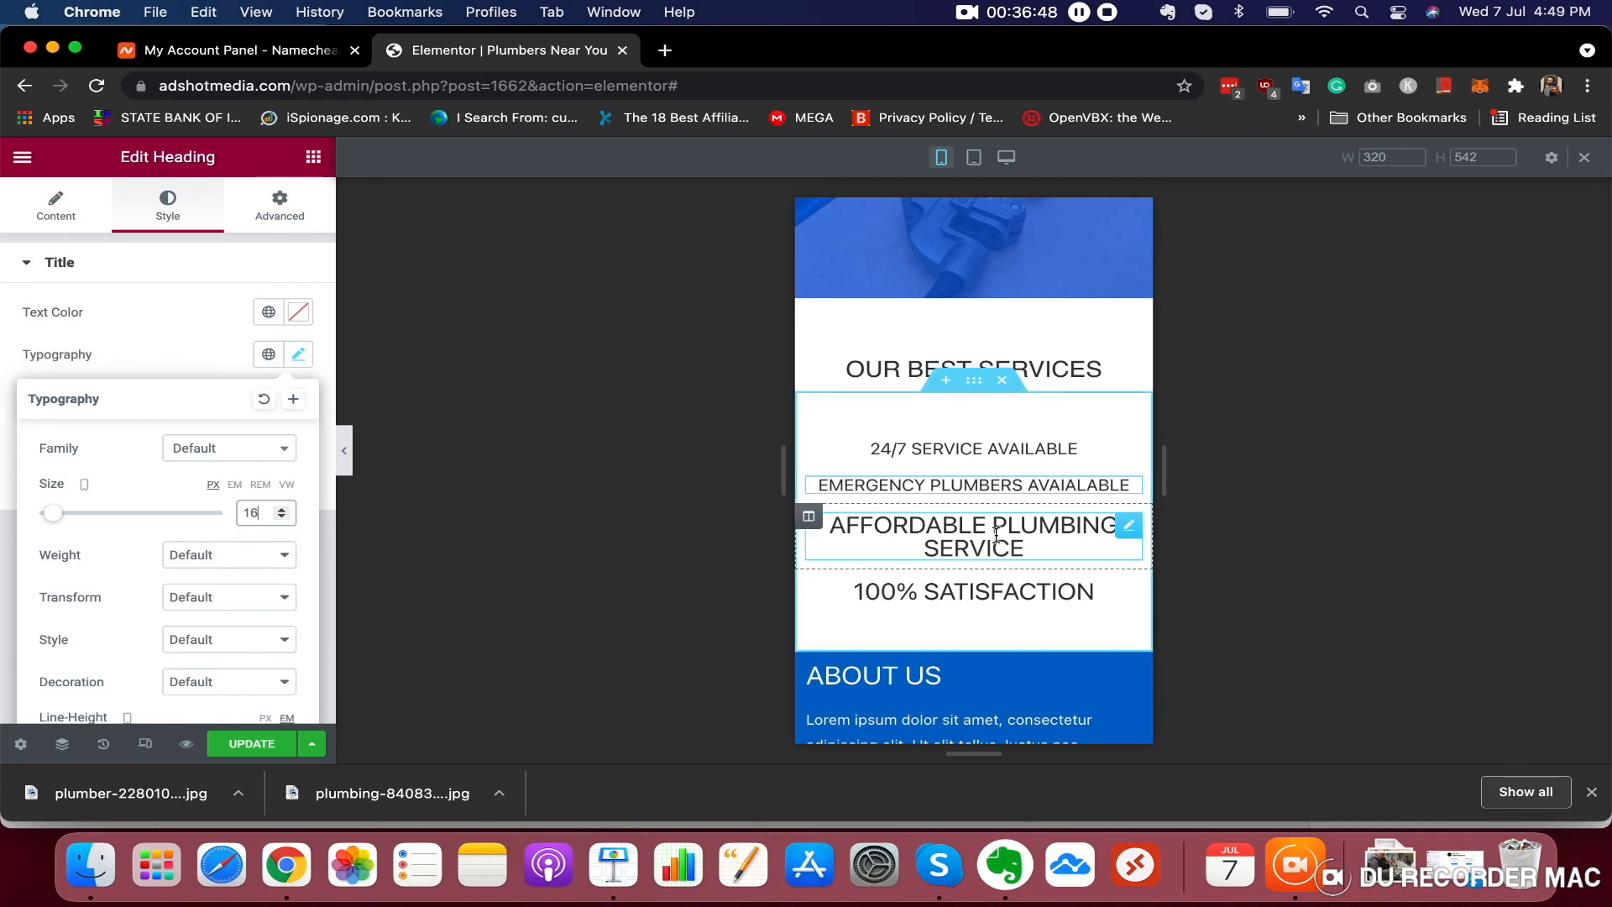
left_click(1020, 548)
left_click(296, 359)
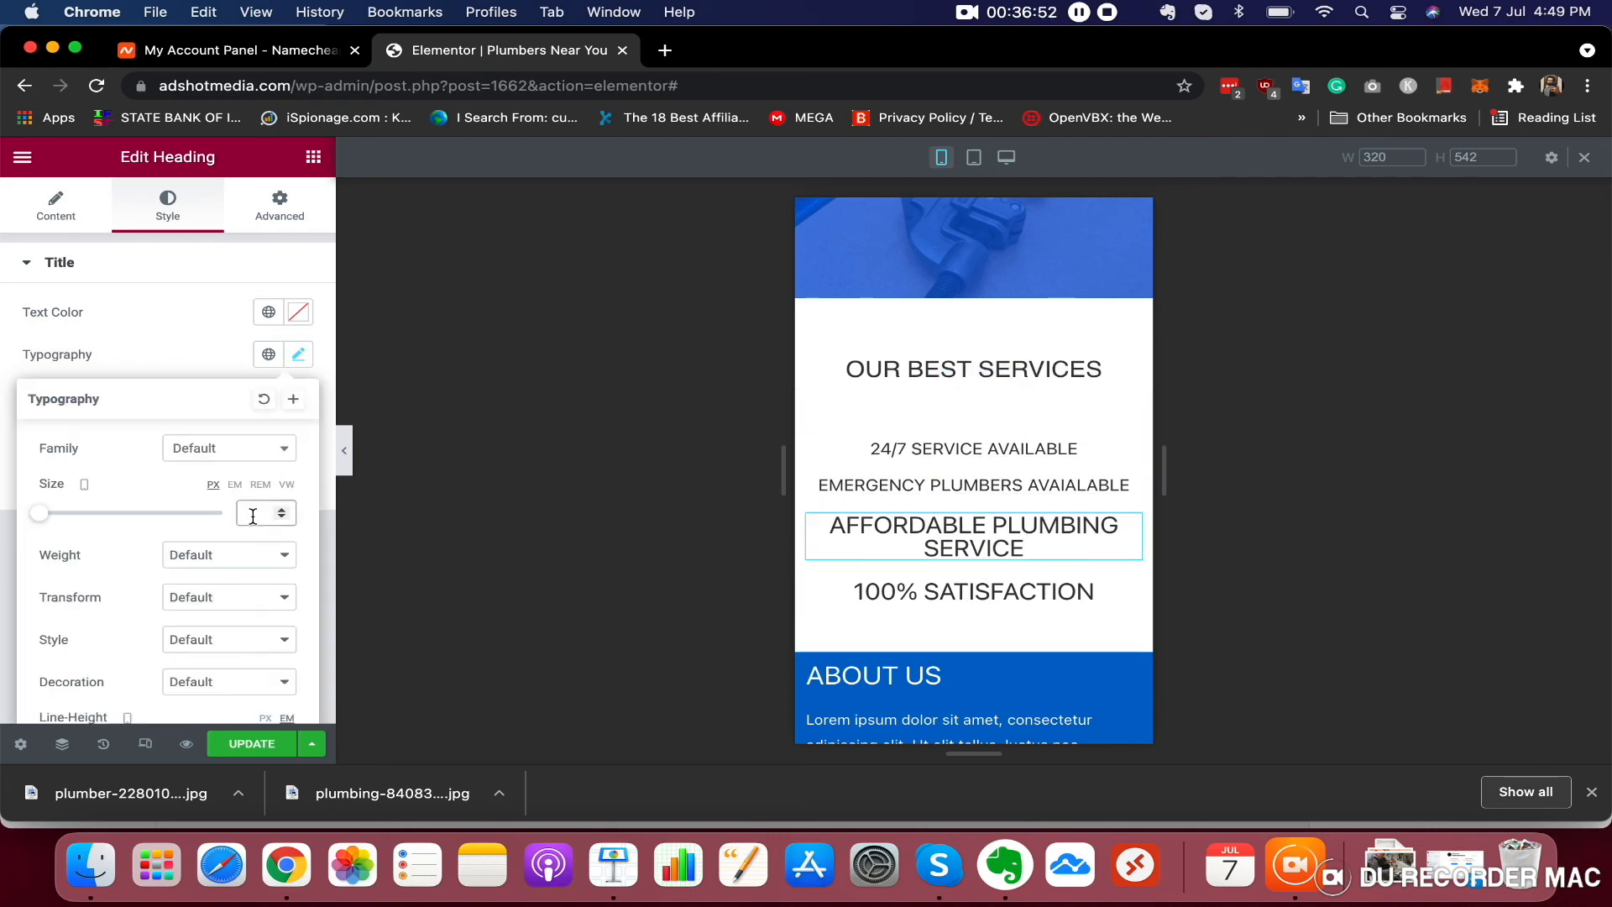
key("cmd+v")
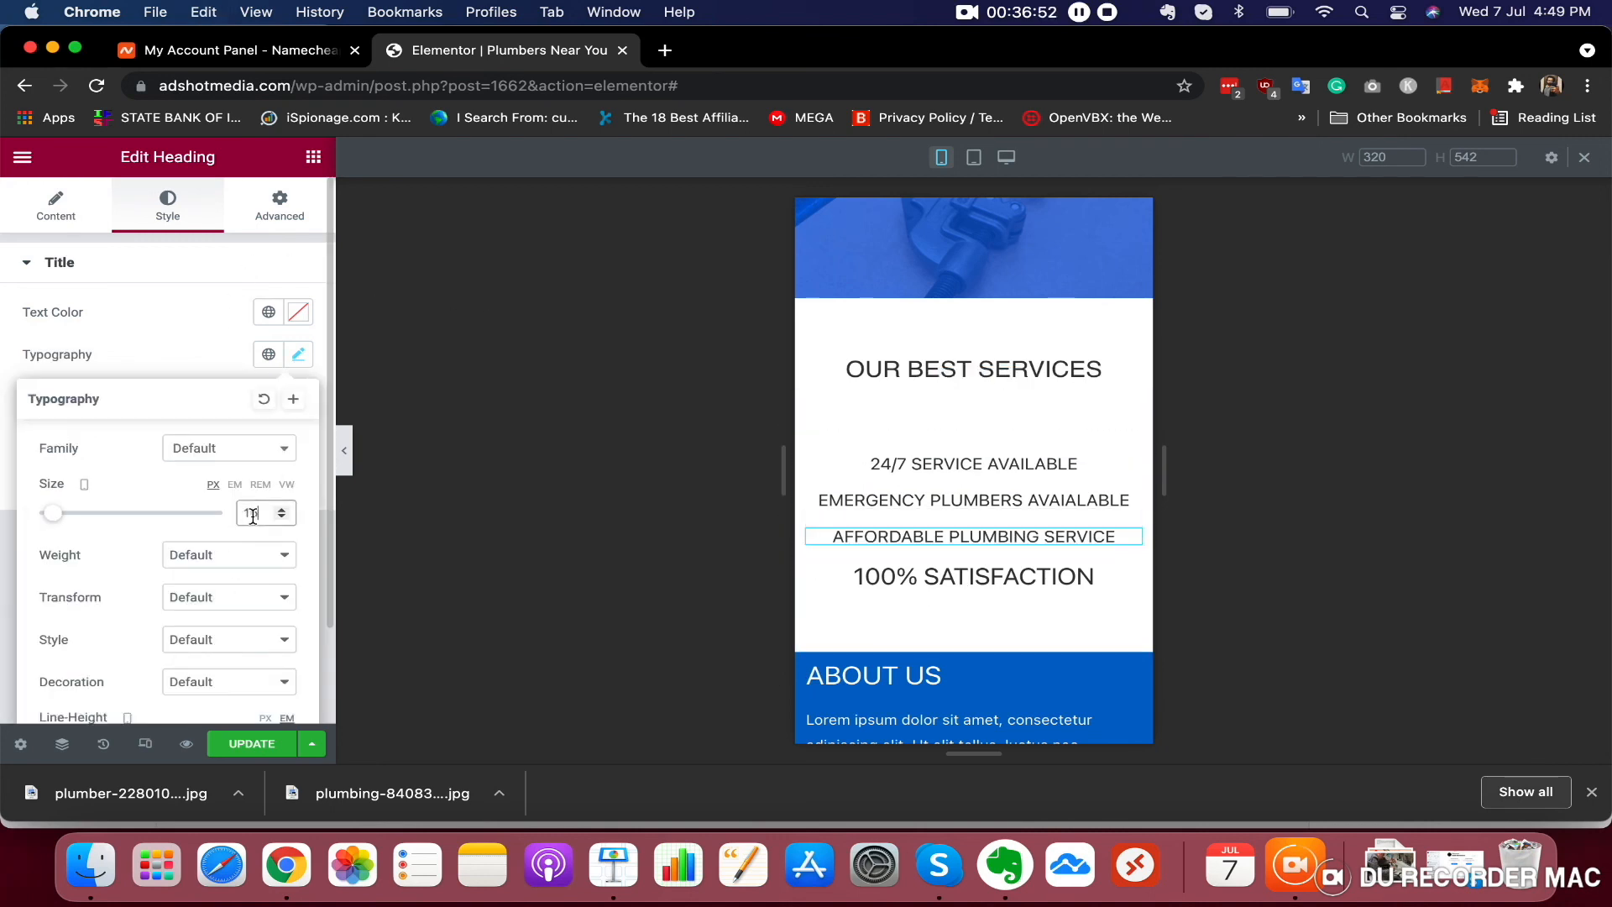
Apply the 16 px font size to the 100% SATISFACTION heading
left_click(941, 583)
left_click(170, 207)
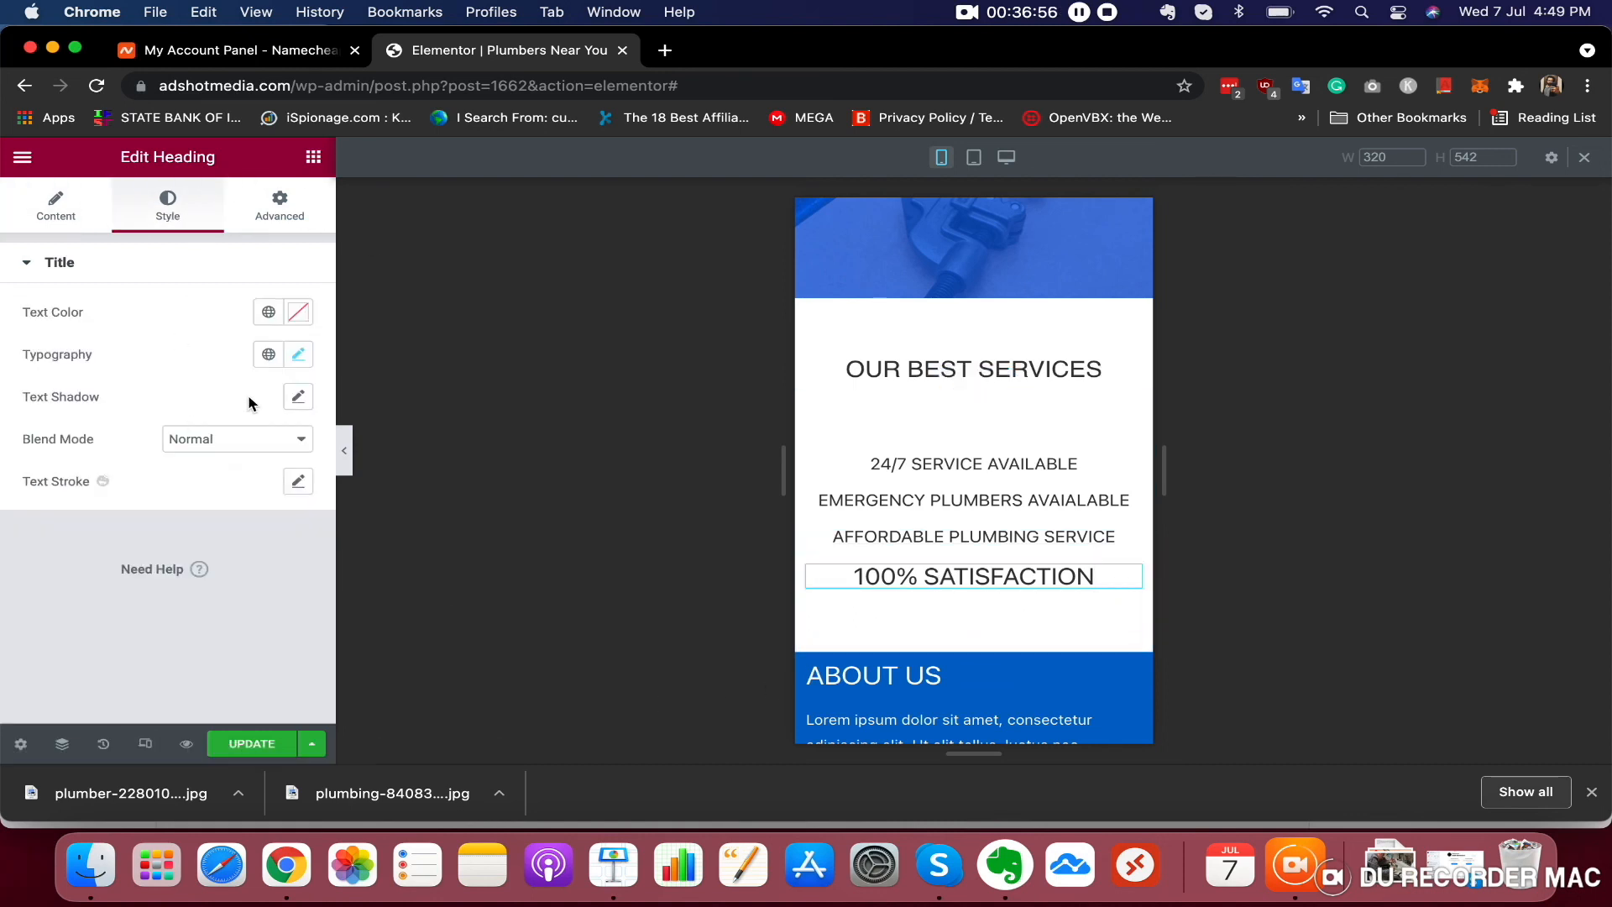
left_click(300, 357)
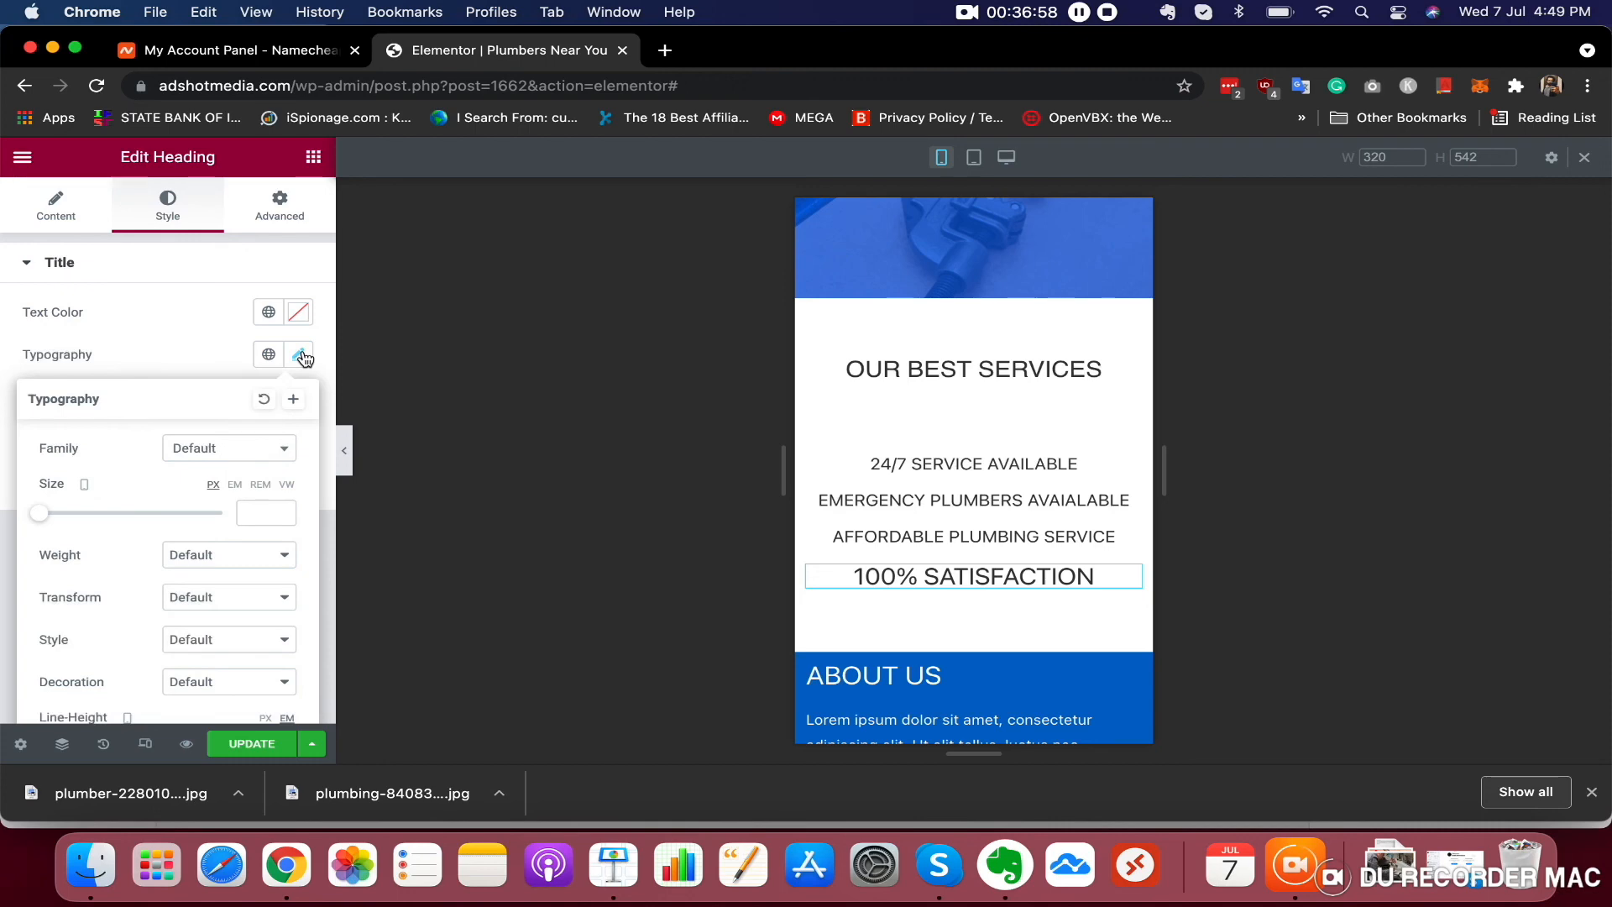
key("cmd+v")
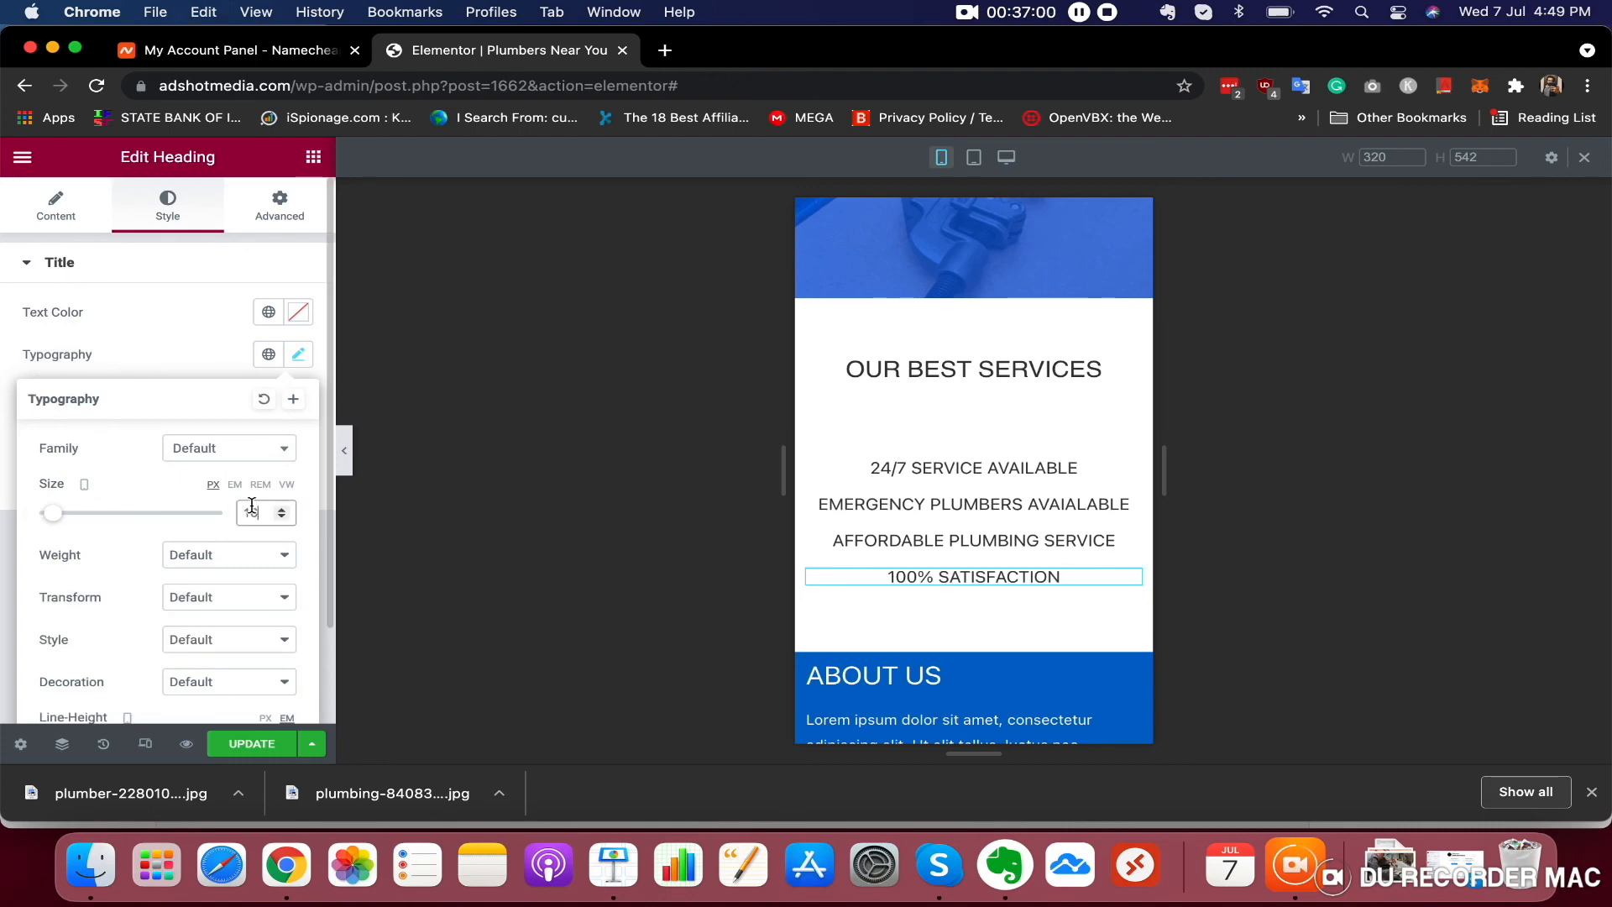
Update the page to save the mobile layout changes
scroll(1008, 504, "up", 10)
scroll(1008, 495, "down", 8)
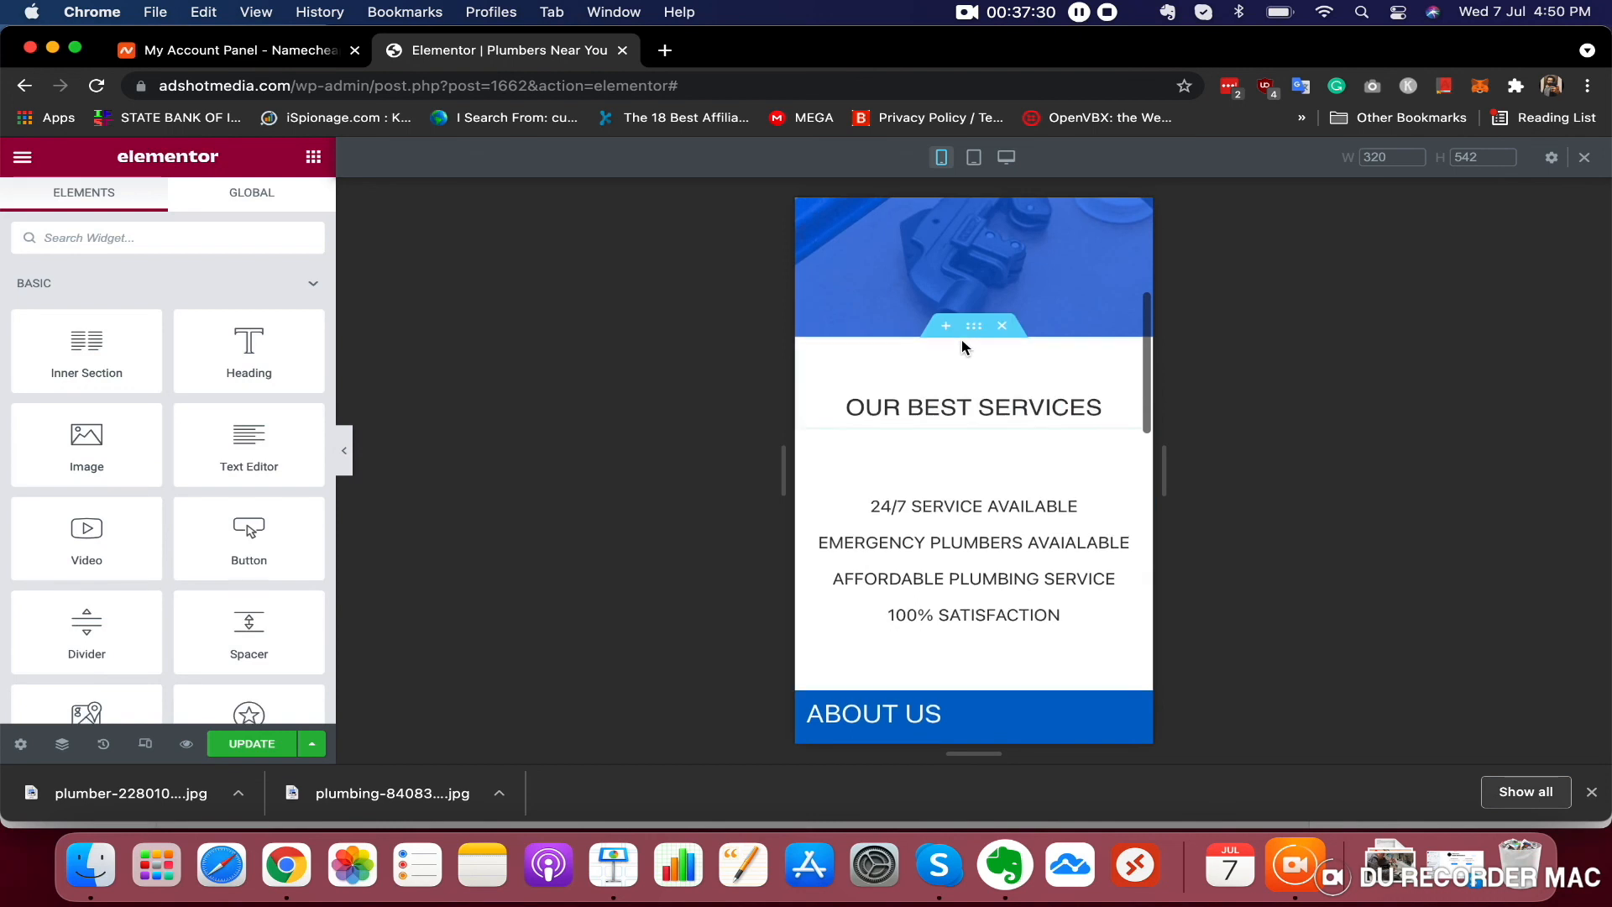
scroll(962, 347, "up", 5)
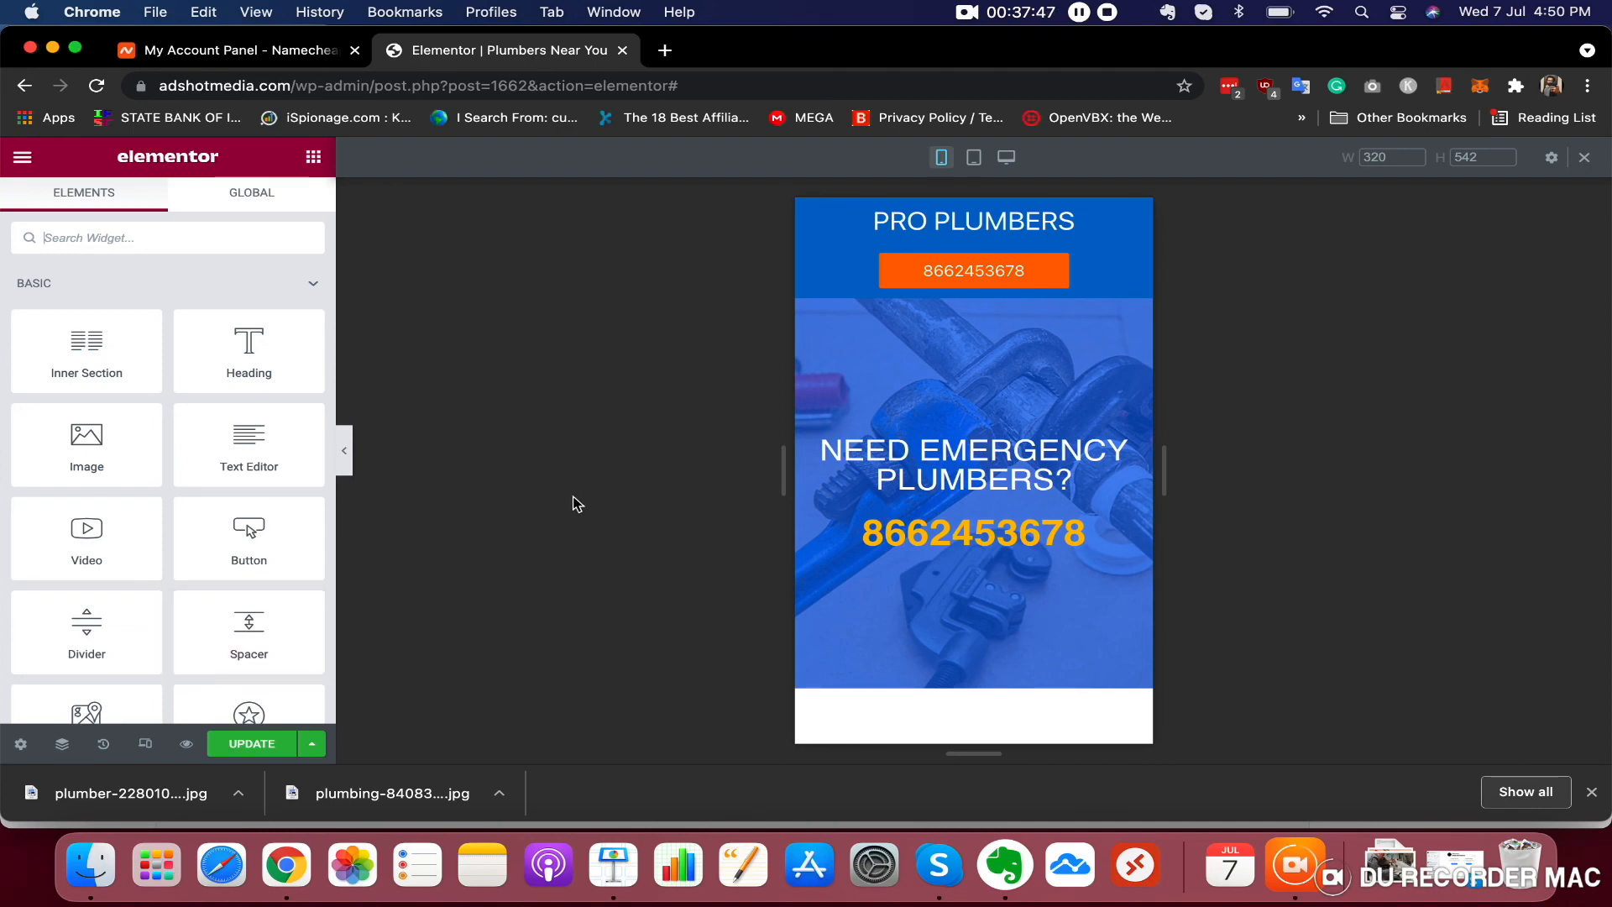
scroll(966, 462, "down", 10)
scroll(1050, 445, "up", 10)
left_click(272, 744)
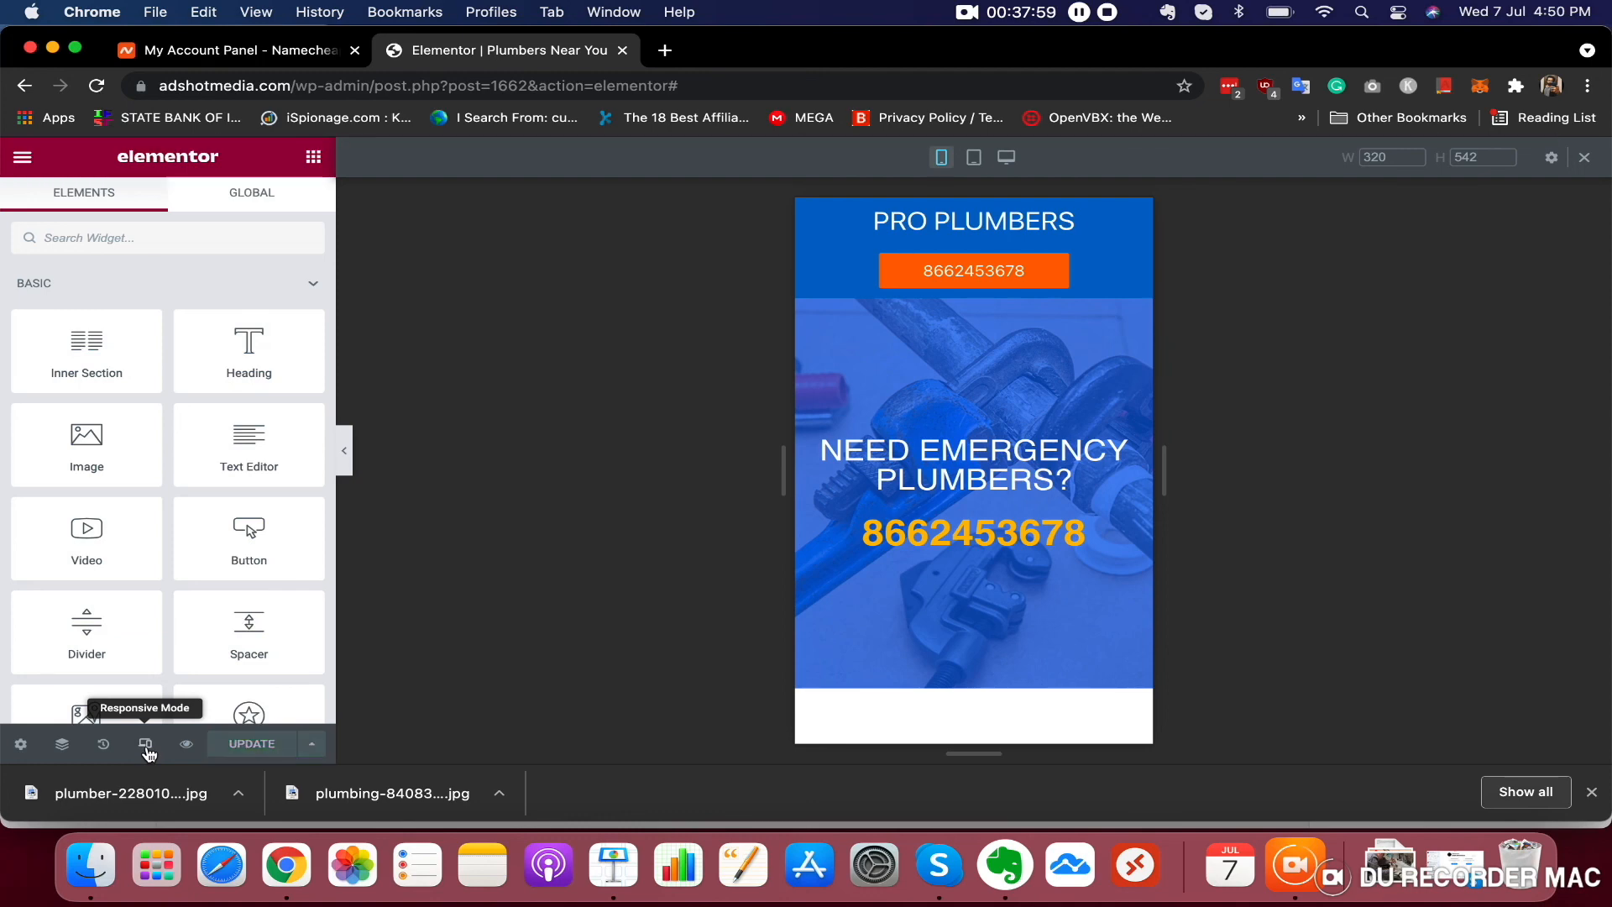
Switch back to desktop view and hide the editor panel to preview the page
left_click(147, 749)
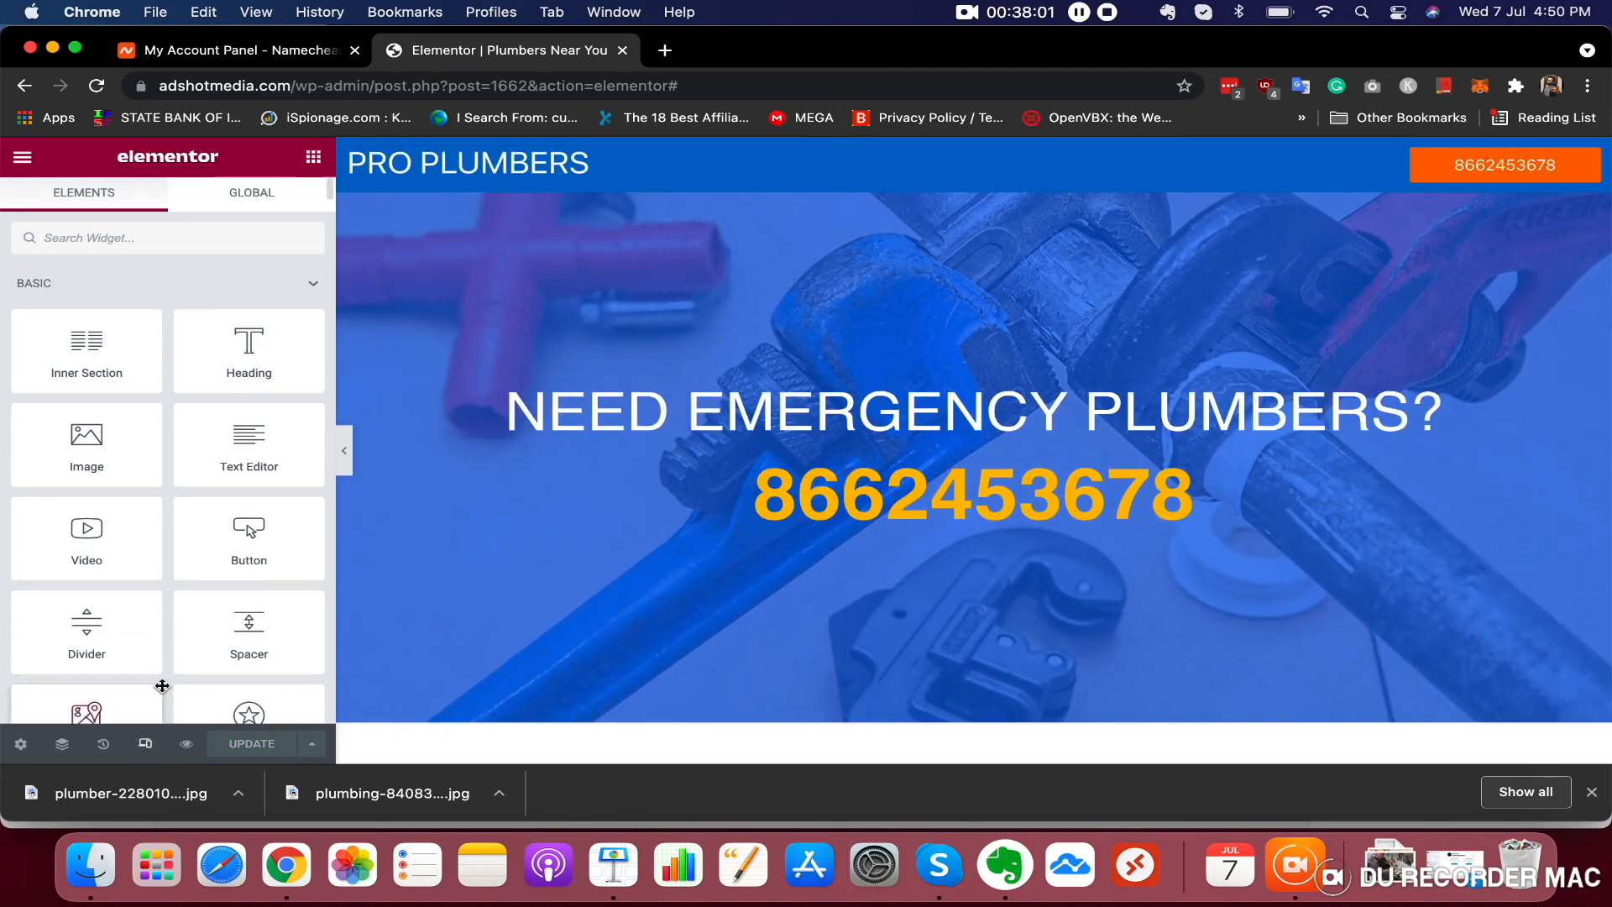
left_click(344, 453)
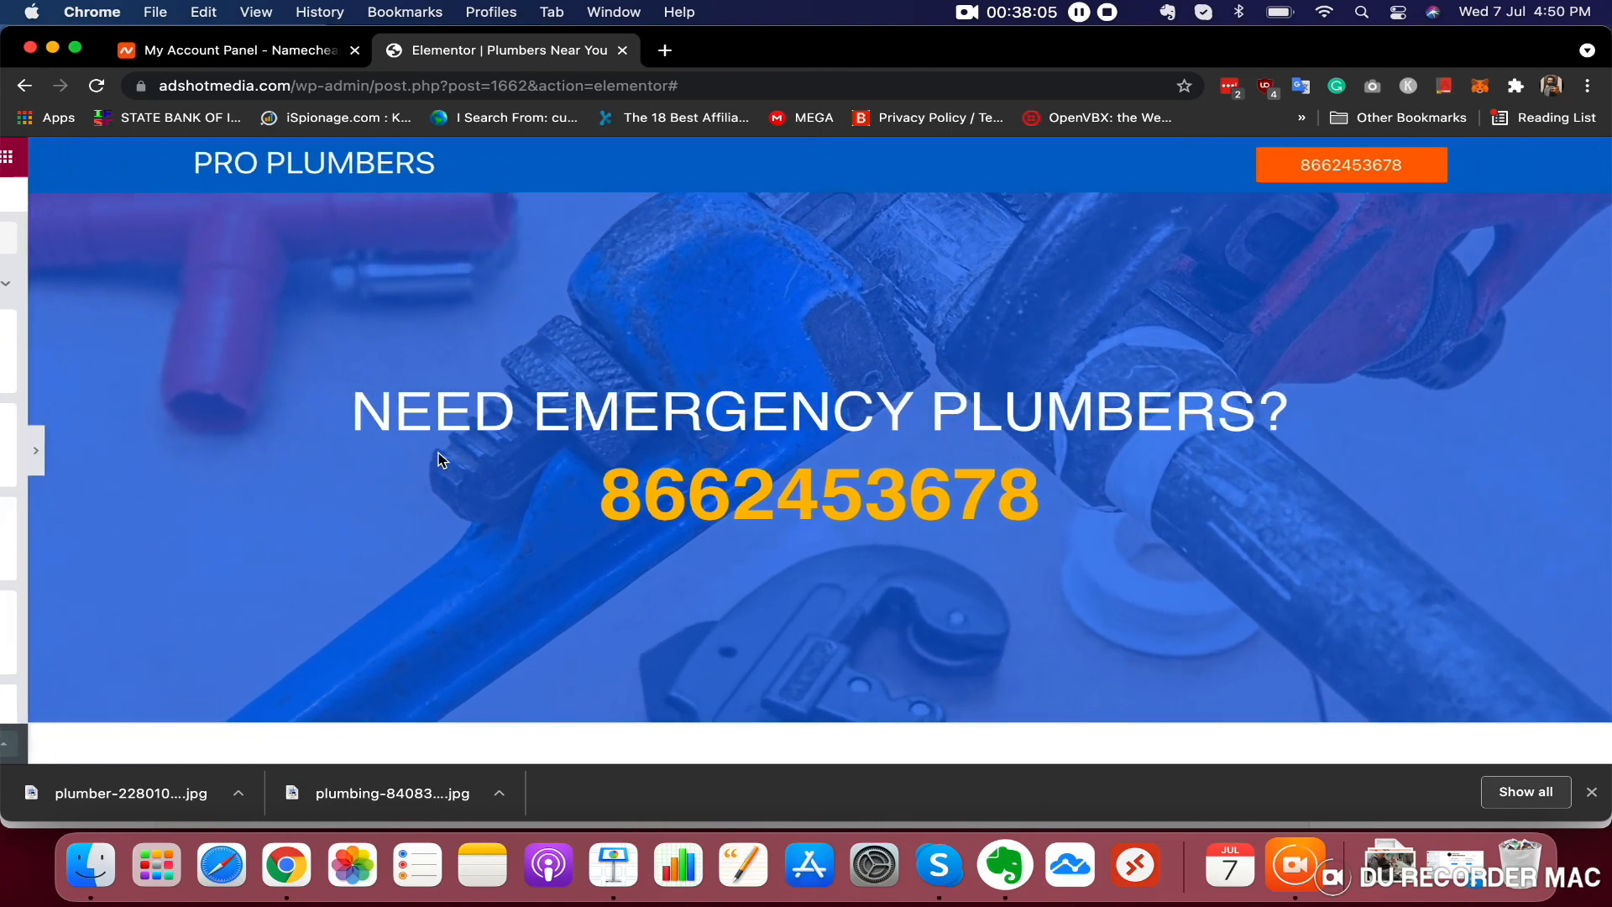
scroll(762, 451, "down", 5)
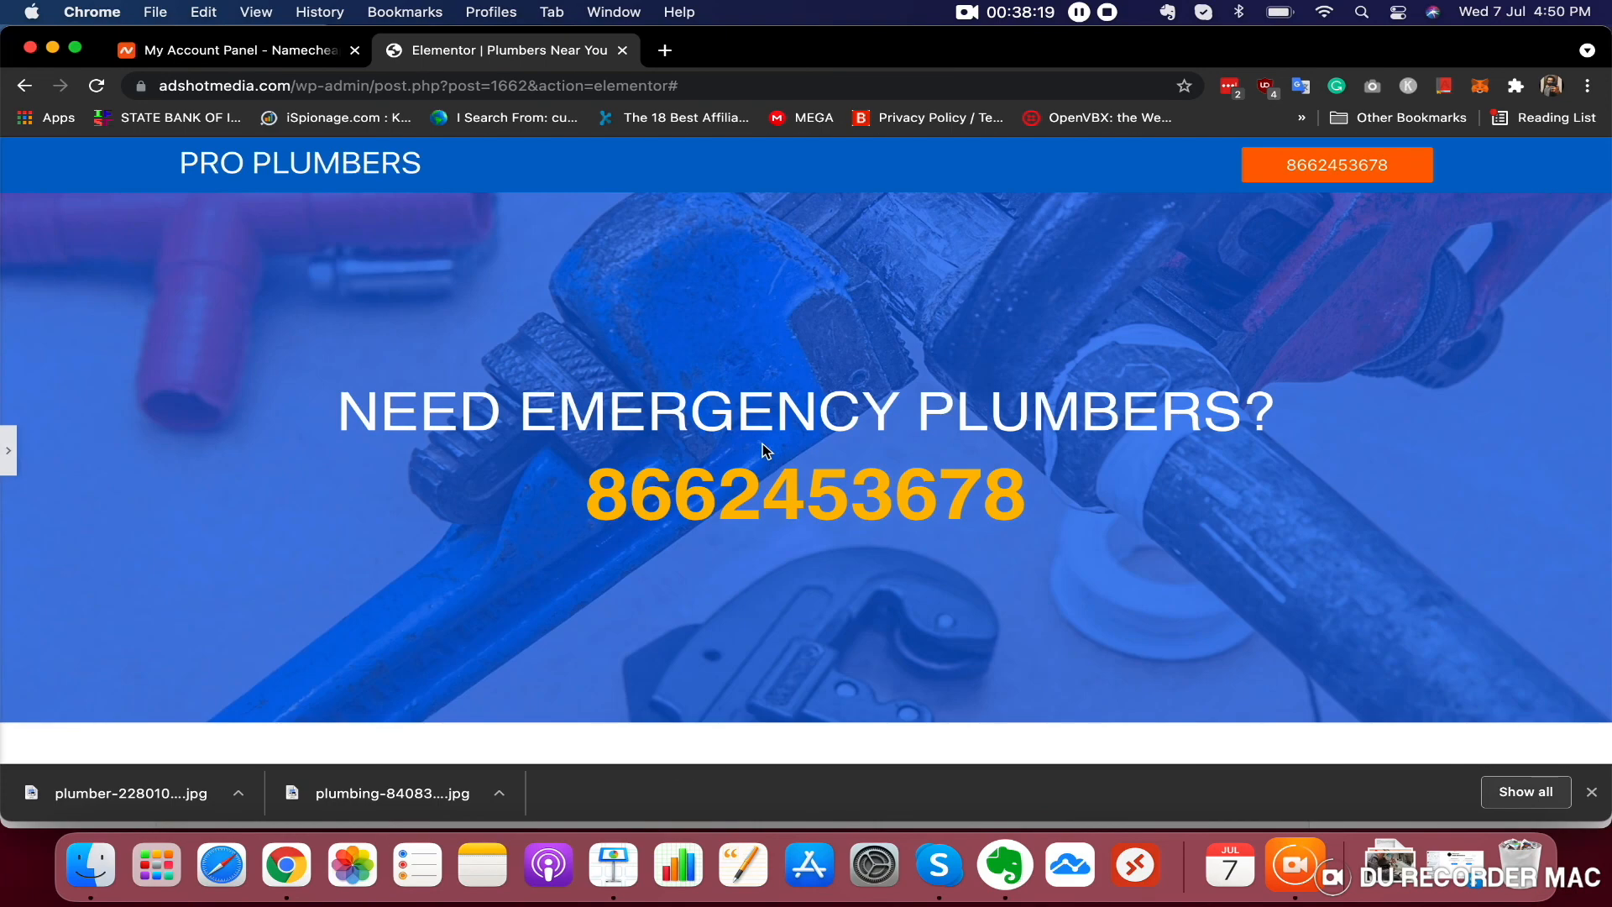